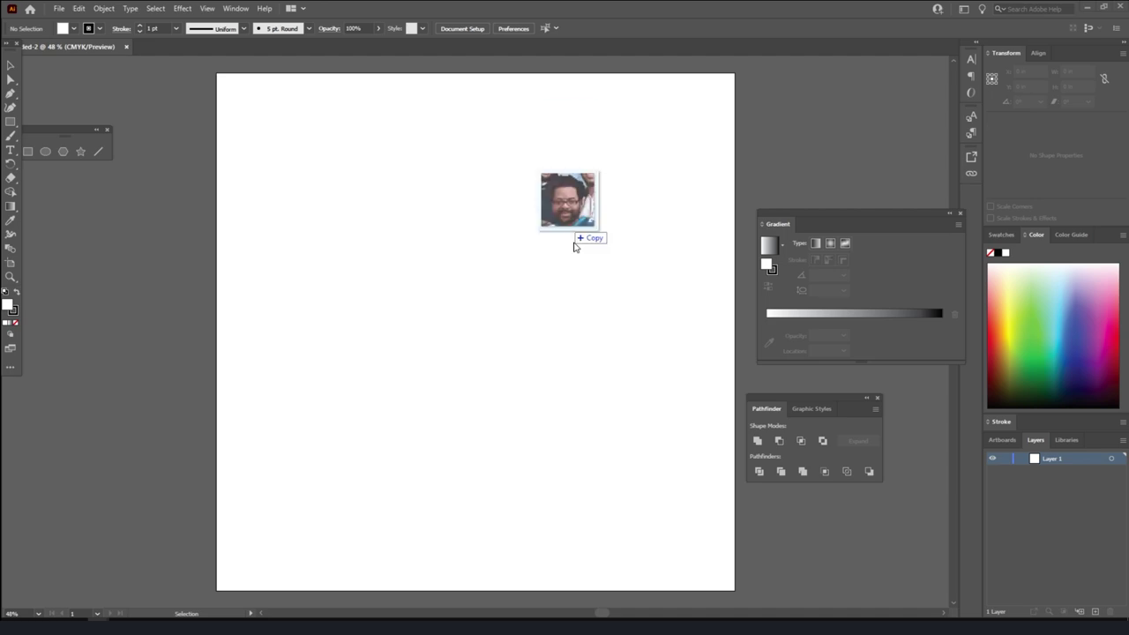
- Place the face photo, lower its opacity, lock its layer and add a new layer above
{"action": "left_click_drag", "start_coordinate": [575, 244], "coordinate": [471, 300]}
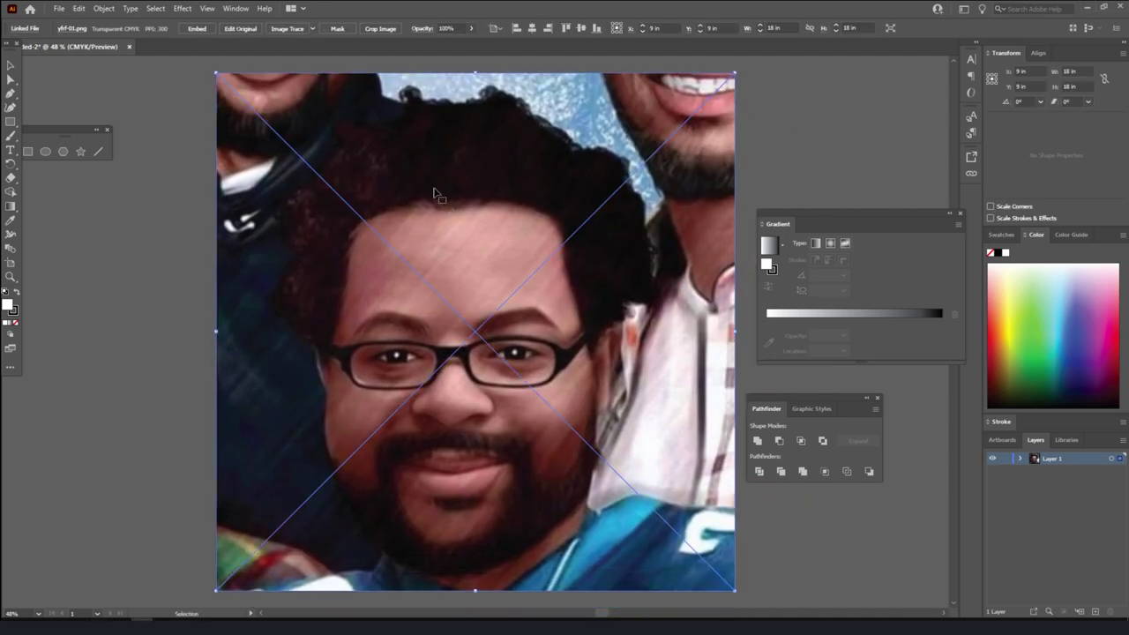
{"action": "left_click", "coordinate": [470, 28]}
{"action": "mouse_move", "coordinate": [471, 44]}
{"action": "left_mouse_down"}
{"action": "mouse_move", "coordinate": [450, 46]}
{"action": "mouse_move", "coordinate": [466, 47]}
{"action": "left_mouse_up"}
{"action": "left_click", "coordinate": [1004, 459]}
{"action": "left_click", "coordinate": [1096, 611]}
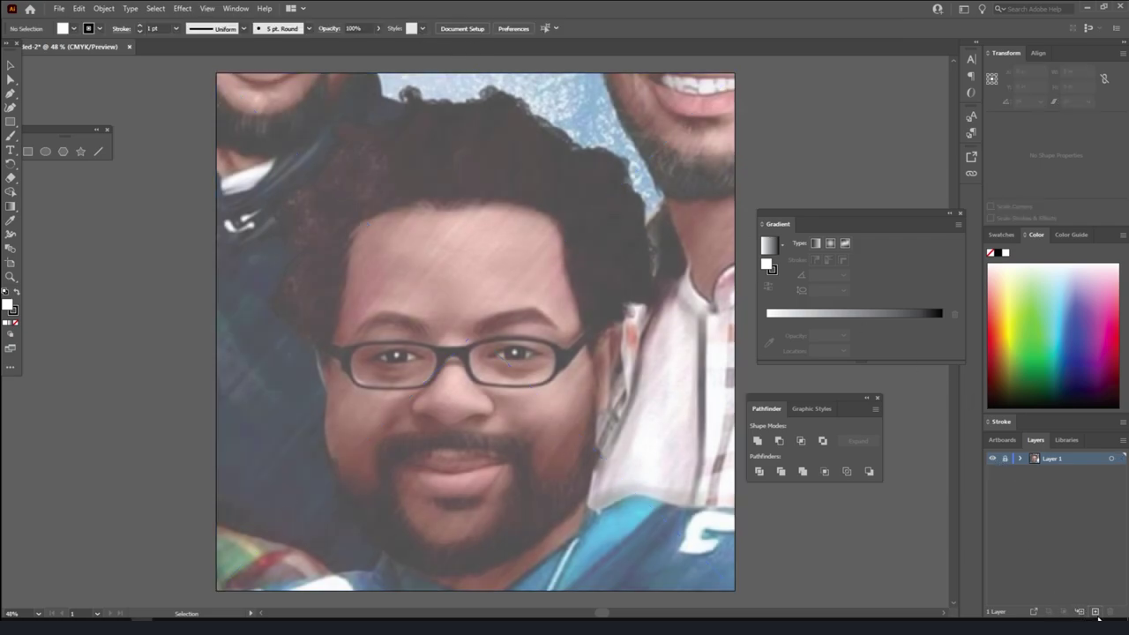
- Create a 3 pt pressure-sensitive calligraphic brush and select the Paintbrush tool
{"action": "left_click", "coordinate": [308, 29]}
{"action": "left_click", "coordinate": [267, 118]}
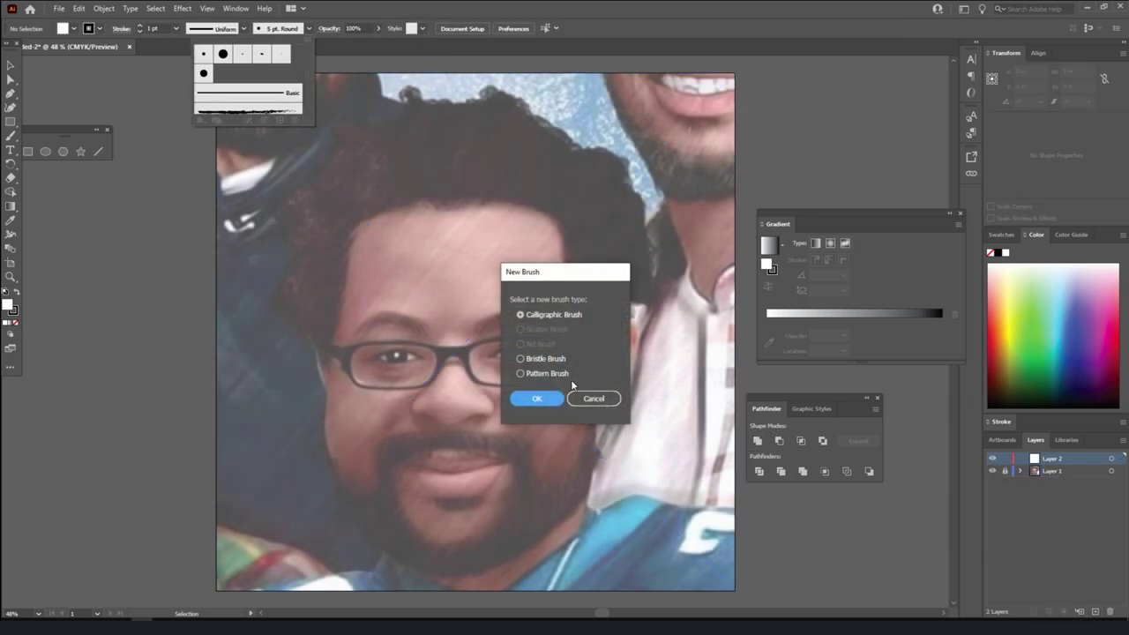
{"action": "left_click", "coordinate": [532, 398]}
{"action": "left_click", "coordinate": [600, 386]}
{"action": "left_click", "coordinate": [592, 426]}
{"action": "double_click", "coordinate": [539, 385]}
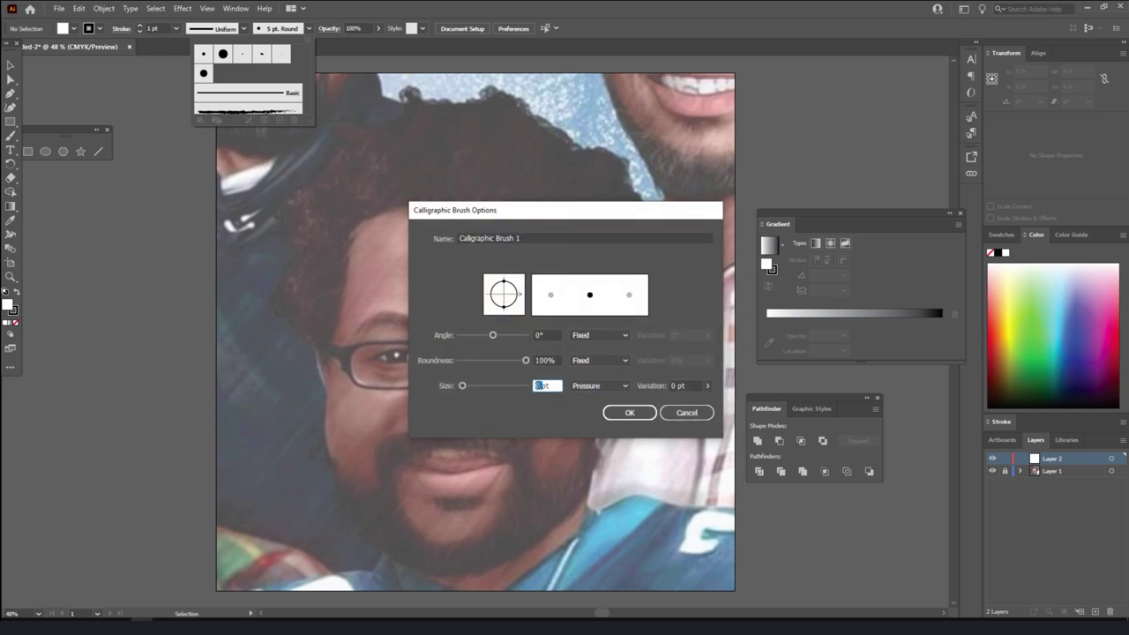
{"action": "type", "text": "3"}
{"action": "key", "text": "Tab"}
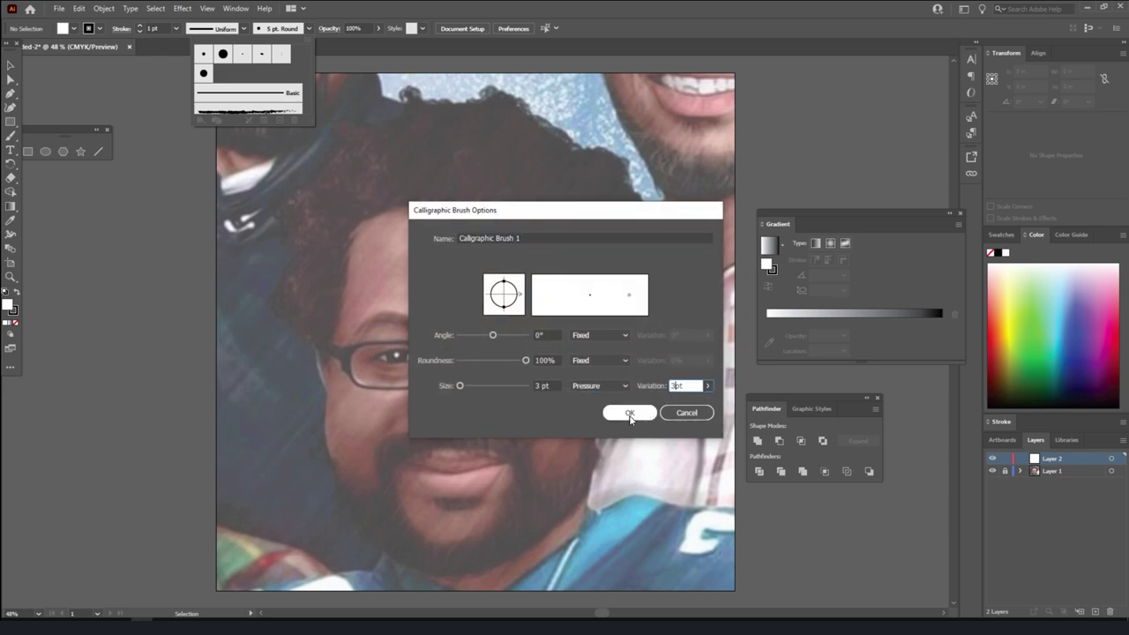
{"action": "left_click", "coordinate": [628, 412]}
{"action": "left_click", "coordinate": [10, 135]}
{"action": "double_click", "coordinate": [13, 138]}
{"action": "left_click", "coordinate": [573, 380]}
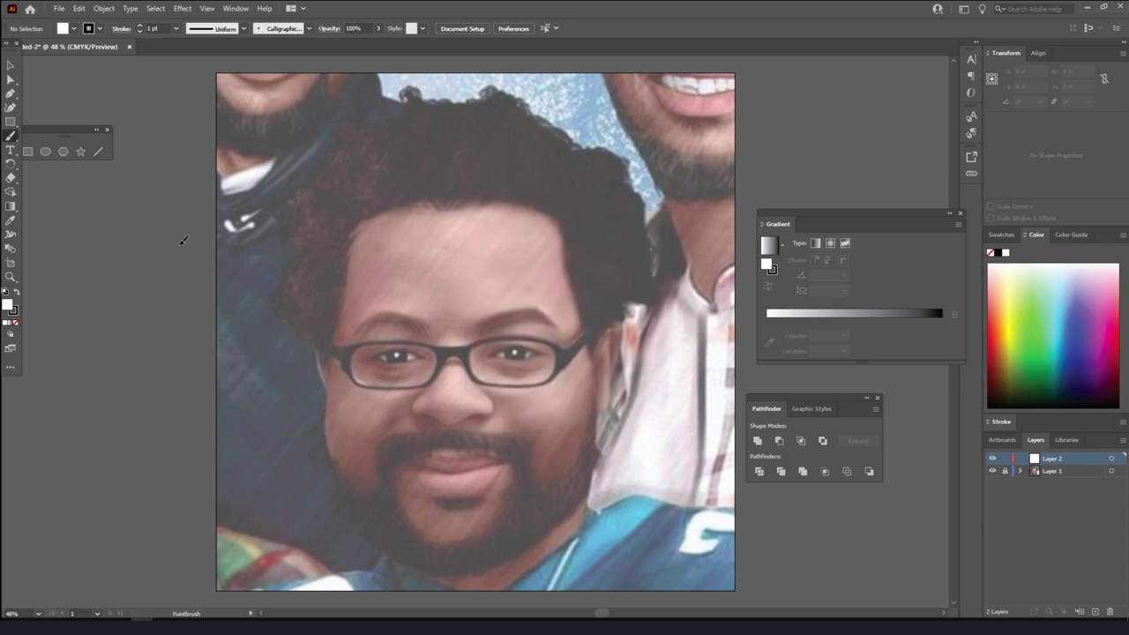
- Set the stroke weight to 3 pt and trace the nose outline
{"action": "left_click", "coordinate": [176, 28]}
{"action": "left_click", "coordinate": [186, 106]}
{"action": "left_click_drag", "start_coordinate": [180, 244], "coordinate": [191, 166]}
{"action": "key", "text": "ctrl+equal"}
{"action": "key", "text": "ctrl+equal"}
{"action": "key", "text": "ctrl+equal"}
{"action": "key", "text": "ctrl+equal"}
{"action": "key", "text": "ctrl+equal"}
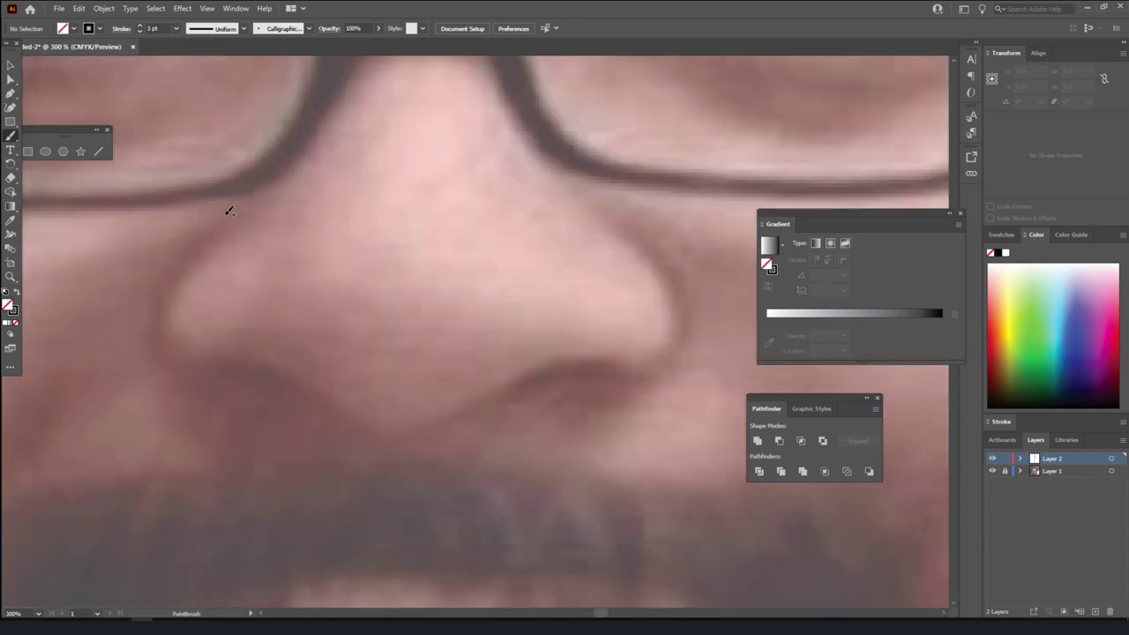
{"action": "mouse_move", "coordinate": [228, 221]}
{"action": "left_mouse_down"}
{"action": "mouse_move", "coordinate": [231, 379]}
{"action": "mouse_move", "coordinate": [605, 364]}
{"action": "mouse_move", "coordinate": [617, 212]}
{"action": "left_mouse_up"}
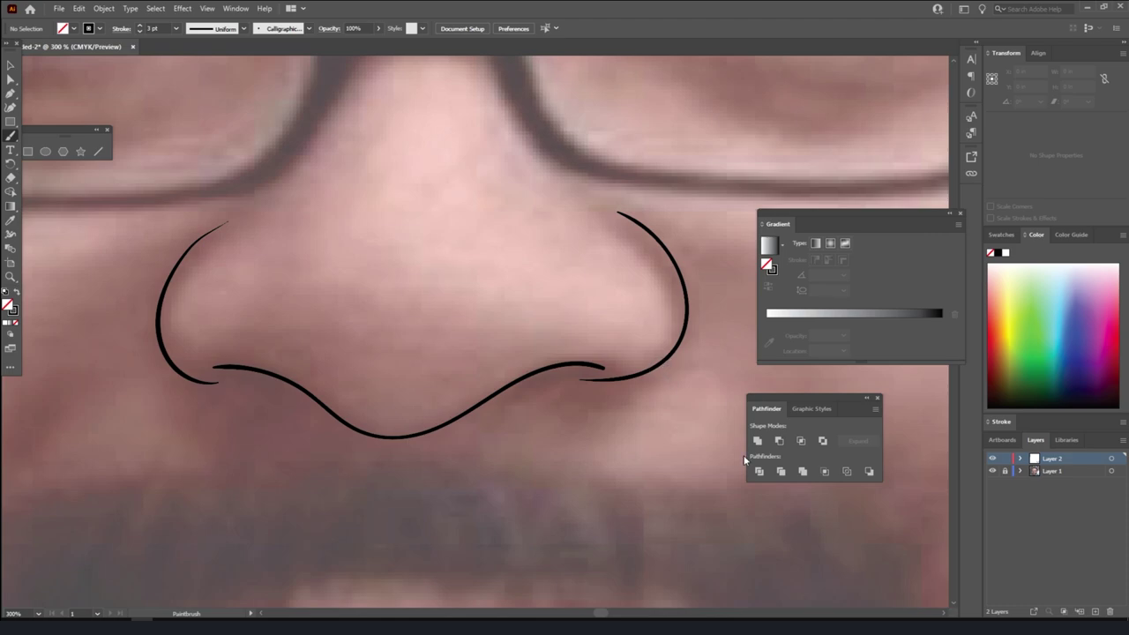
{"action": "key", "text": "ctrl+z"}
{"action": "key", "text": "ctrl+z"}
{"action": "key", "text": "ctrl+z"}
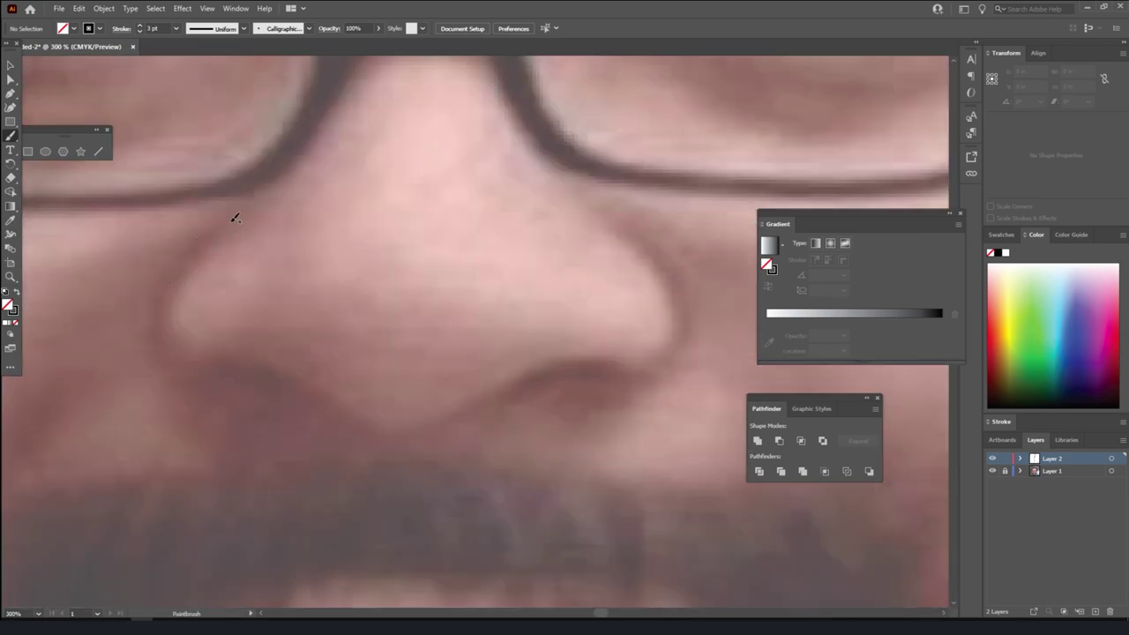
{"action": "mouse_move", "coordinate": [231, 224]}
{"action": "left_mouse_down"}
{"action": "mouse_move", "coordinate": [247, 388]}
{"action": "mouse_move", "coordinate": [260, 365]}
{"action": "mouse_move", "coordinate": [379, 428]}
{"action": "mouse_move", "coordinate": [529, 378]}
{"action": "mouse_move", "coordinate": [614, 369]}
{"action": "mouse_move", "coordinate": [609, 214]}
{"action": "left_mouse_up"}
{"action": "key", "text": "v"}
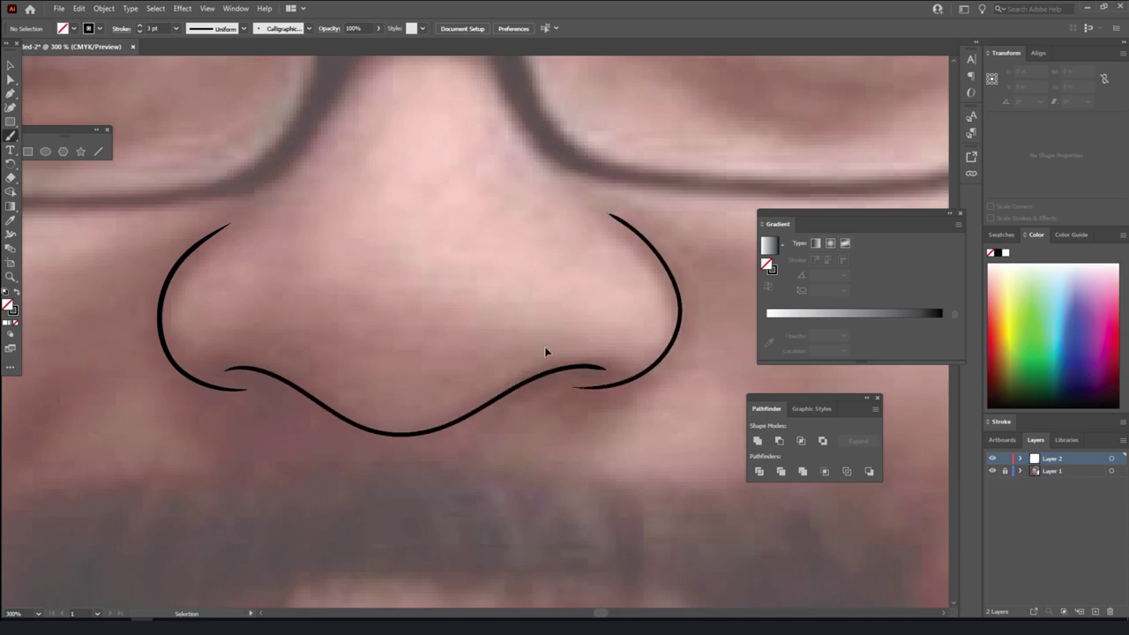
{"action": "key", "text": "ctrl+minus"}
{"action": "key", "text": "ctrl+minus"}
{"action": "key", "text": "ctrl+minus"}
- Trace the line between the lips, the upper lip and the lower lip
{"action": "left_click", "coordinate": [992, 471]}
{"action": "key", "text": "ctrl+plus"}
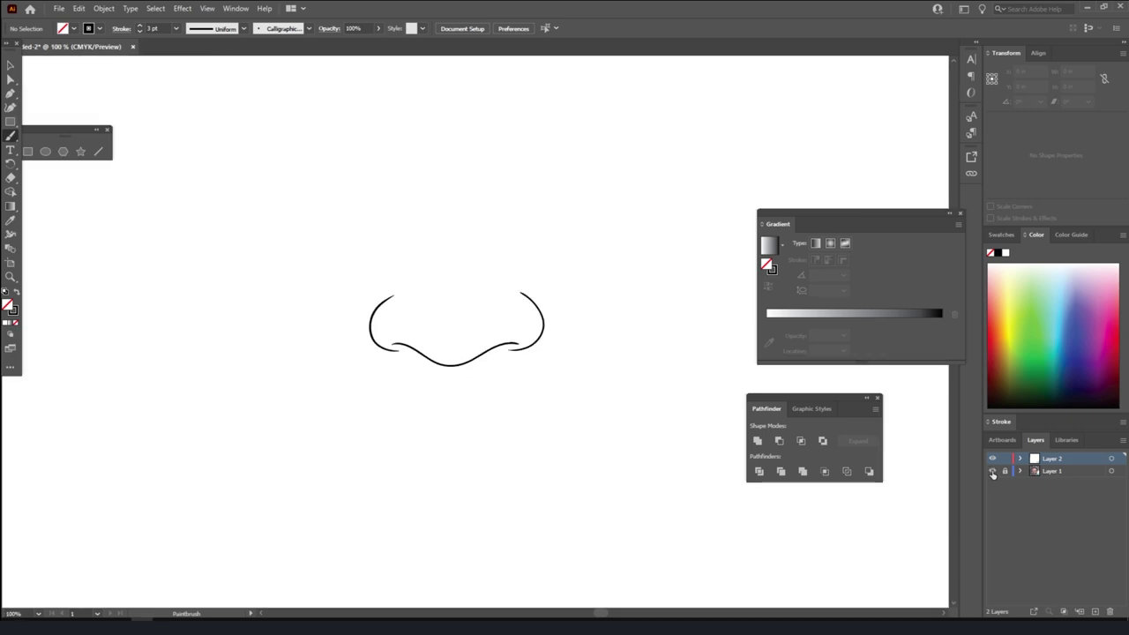
{"action": "left_click", "coordinate": [993, 471]}
{"action": "key", "text": "ctrl+plus"}
{"action": "key", "text": "ctrl+plus"}
{"action": "left_click_drag", "start_coordinate": [249, 306], "coordinate": [668, 300]}
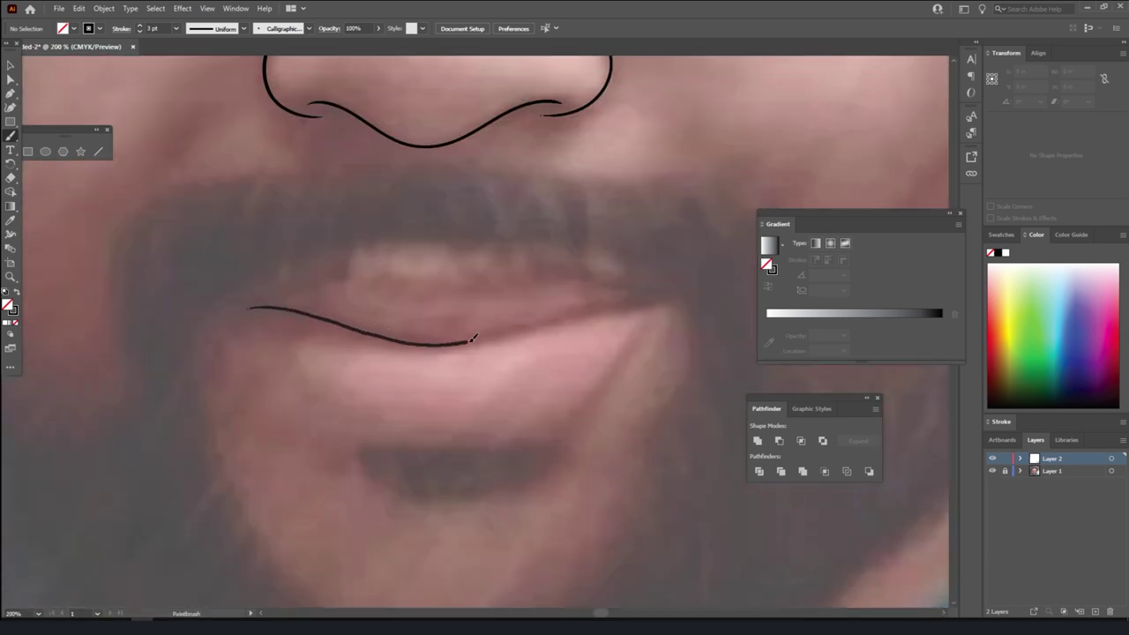
{"action": "mouse_move", "coordinate": [226, 306]}
{"action": "left_mouse_down"}
{"action": "mouse_move", "coordinate": [589, 273]}
{"action": "mouse_move", "coordinate": [675, 299]}
{"action": "left_mouse_up"}
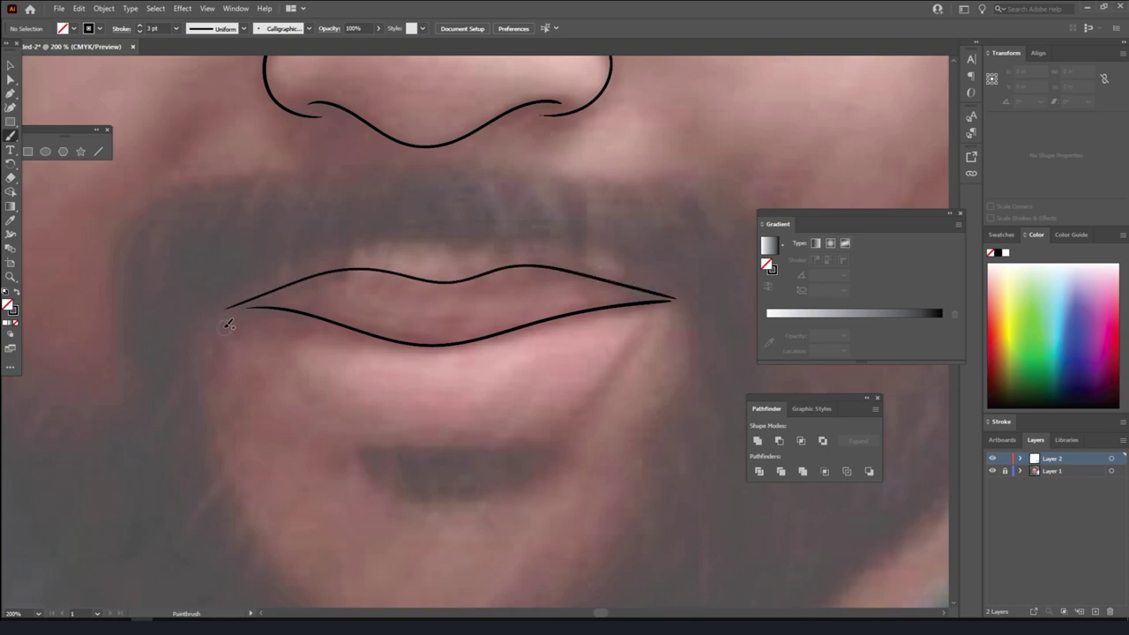
{"action": "mouse_move", "coordinate": [215, 320]}
{"action": "left_mouse_down"}
{"action": "mouse_move", "coordinate": [657, 333]}
{"action": "mouse_move", "coordinate": [674, 300]}
{"action": "left_mouse_up"}
{"action": "key", "text": "ctrl+minus"}
{"action": "key", "text": "ctrl+minus"}
{"action": "key", "text": "ctrl+minus"}
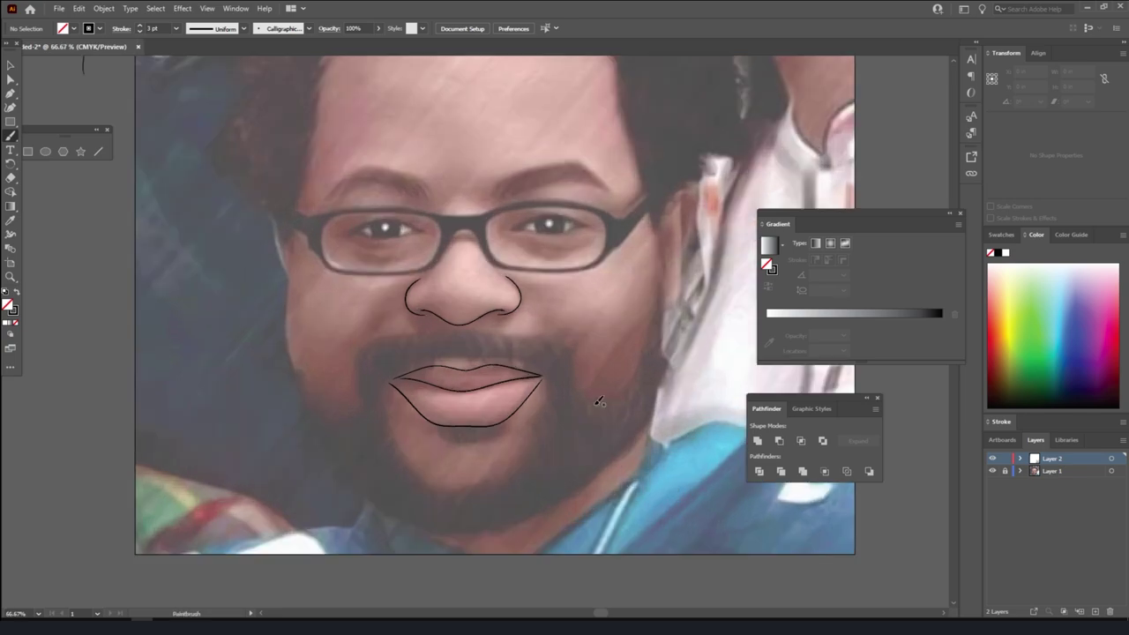
- Thicken the stroke to 4 pt and outline the upper and lower eyelids of both eyes
{"action": "key", "text": "ctrl+plus"}
{"action": "key", "text": "bracketright"}
{"action": "scroll", "coordinate": [266, 242], "scroll_direction": "up", "scroll_amount": 2}
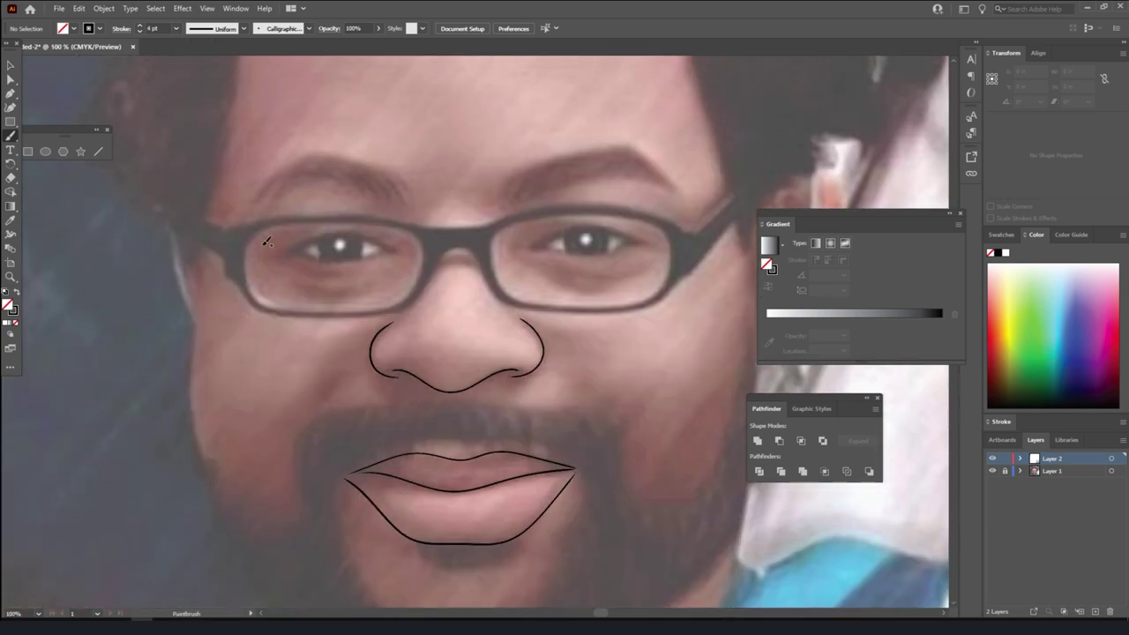
{"action": "key", "text": "ctrl+plus"}
{"action": "key", "text": "ctrl+plus"}
{"action": "scroll", "coordinate": [264, 242], "scroll_direction": "up", "scroll_amount": 1}
{"action": "mouse_move", "coordinate": [205, 237]}
{"action": "left_mouse_down"}
{"action": "mouse_move", "coordinate": [294, 198]}
{"action": "mouse_move", "coordinate": [544, 237]}
{"action": "left_mouse_up"}
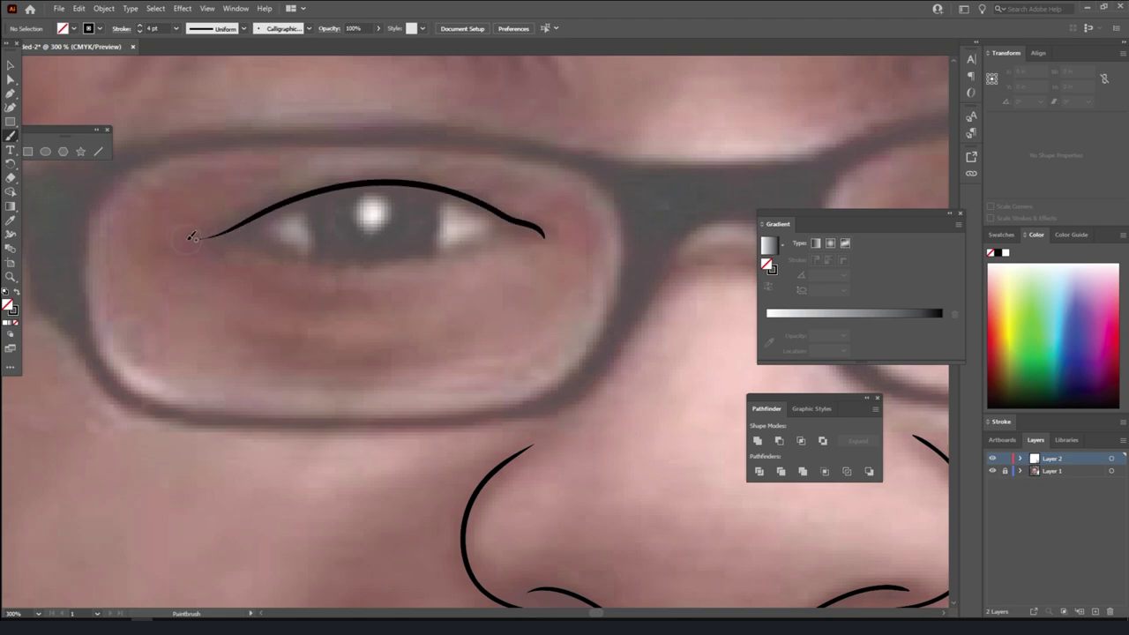
{"action": "key", "text": "ctrl+z"}
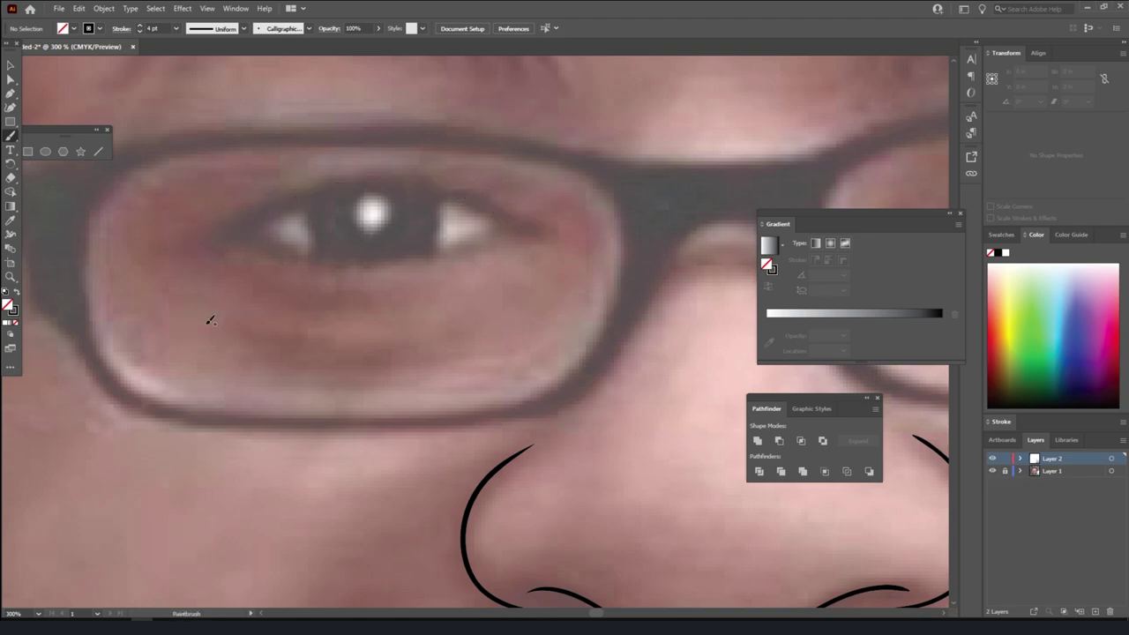
{"action": "mouse_move", "coordinate": [196, 238]}
{"action": "left_mouse_down"}
{"action": "mouse_move", "coordinate": [327, 196]}
{"action": "mouse_move", "coordinate": [479, 202]}
{"action": "mouse_move", "coordinate": [532, 231]}
{"action": "left_mouse_up"}
{"action": "mouse_move", "coordinate": [235, 230]}
{"action": "left_mouse_down"}
{"action": "mouse_move", "coordinate": [370, 261]}
{"action": "mouse_move", "coordinate": [536, 228]}
{"action": "left_mouse_up"}
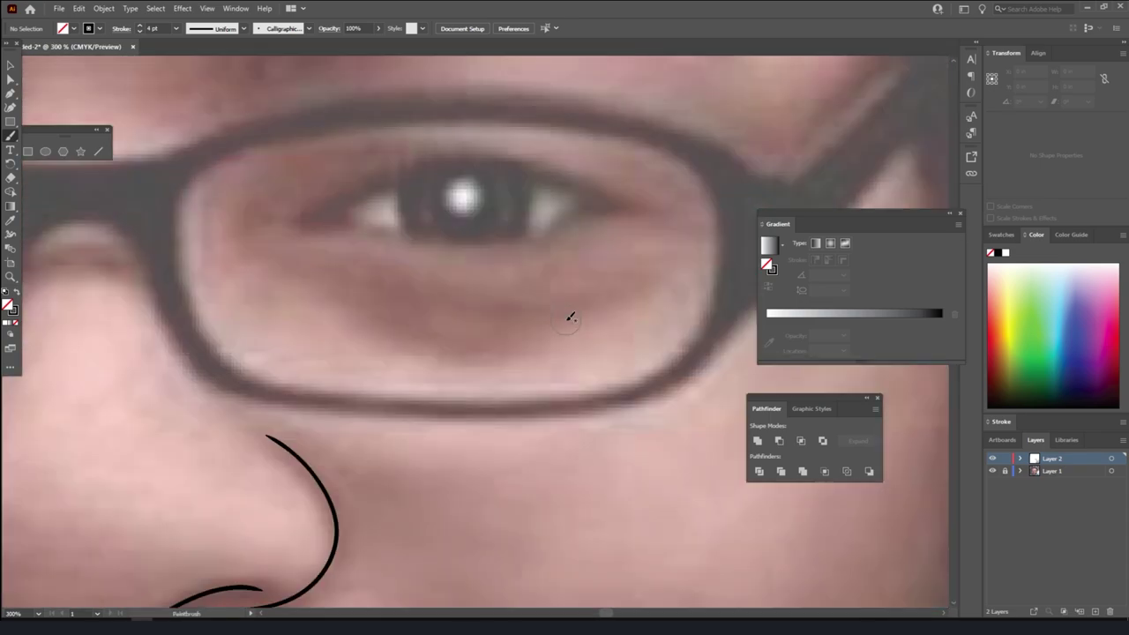
{"action": "mouse_move", "coordinate": [295, 219]}
{"action": "left_mouse_down"}
{"action": "mouse_move", "coordinate": [355, 190]}
{"action": "mouse_move", "coordinate": [503, 159]}
{"action": "mouse_move", "coordinate": [639, 212]}
{"action": "left_mouse_up"}
{"action": "mouse_move", "coordinate": [315, 220]}
{"action": "left_mouse_down"}
{"action": "mouse_move", "coordinate": [415, 232]}
{"action": "mouse_move", "coordinate": [607, 207]}
{"action": "left_mouse_up"}
- Add a line under each eye, a small arc by the left eye, and creases above both eyes
{"action": "key", "text": "ctrl+minus"}
{"action": "key", "text": "ctrl+minus"}
{"action": "key", "text": "ctrl+minus"}
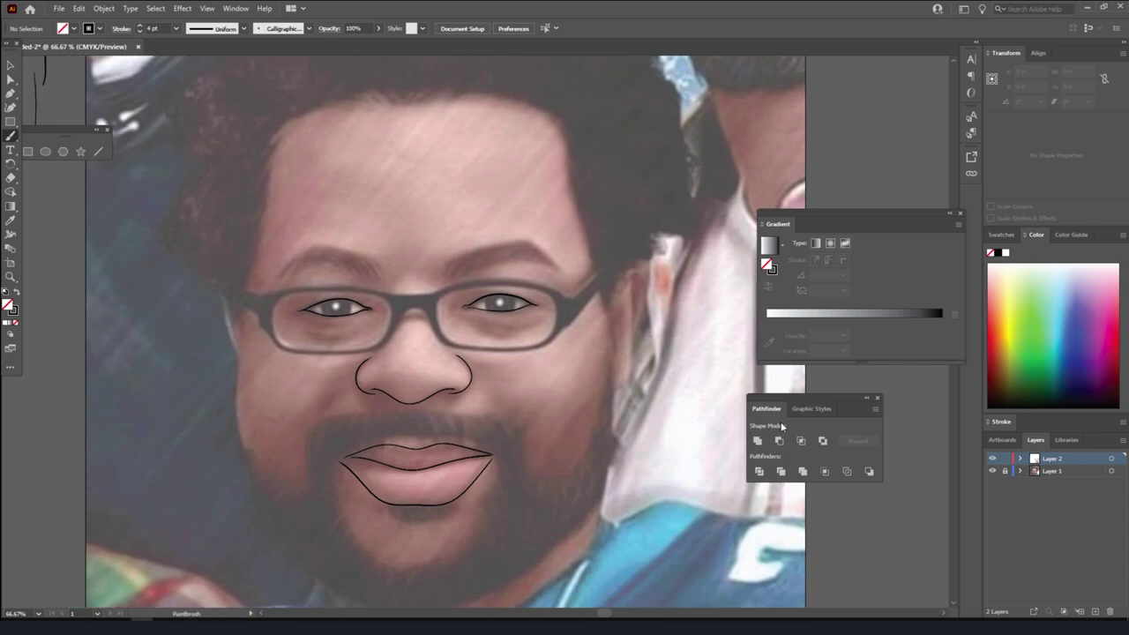
{"action": "left_click", "coordinate": [993, 471]}
{"action": "key", "text": "ctrl+plus"}
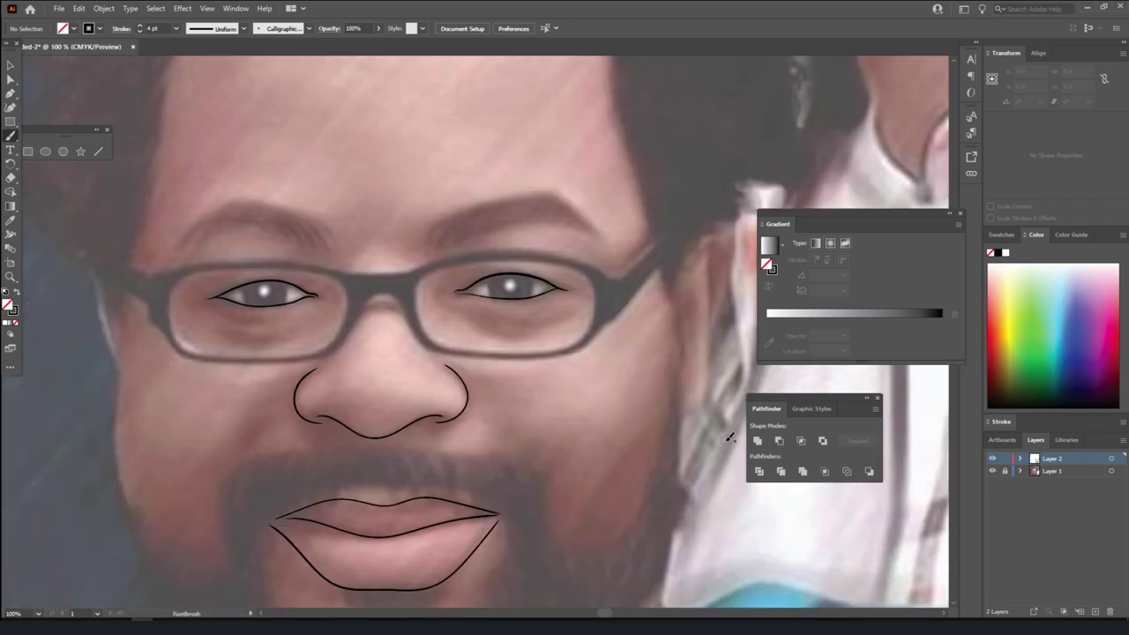
{"action": "key", "text": "ctrl+plus"}
{"action": "left_click_drag", "start_coordinate": [186, 260], "coordinate": [285, 238]}
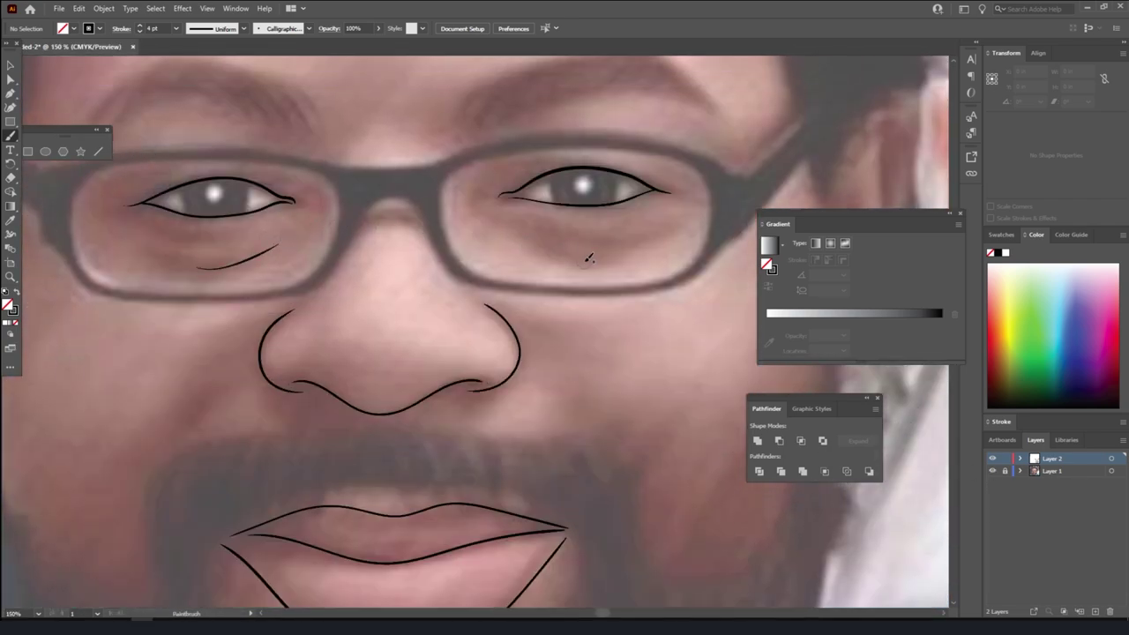
{"action": "left_click_drag", "start_coordinate": [580, 260], "coordinate": [508, 222]}
{"action": "left_click_drag", "start_coordinate": [310, 199], "coordinate": [312, 219]}
{"action": "left_click_drag", "start_coordinate": [128, 204], "coordinate": [291, 194]}
{"action": "mouse_move", "coordinate": [511, 188]}
{"action": "left_mouse_down"}
{"action": "mouse_move", "coordinate": [586, 156]}
{"action": "mouse_move", "coordinate": [668, 186]}
{"action": "left_mouse_up"}
{"action": "key", "text": "ctrl+1"}
- Set the stroke weight to 7 pt and trace the left and right jawlines
{"action": "key", "text": "ctrl+0"}
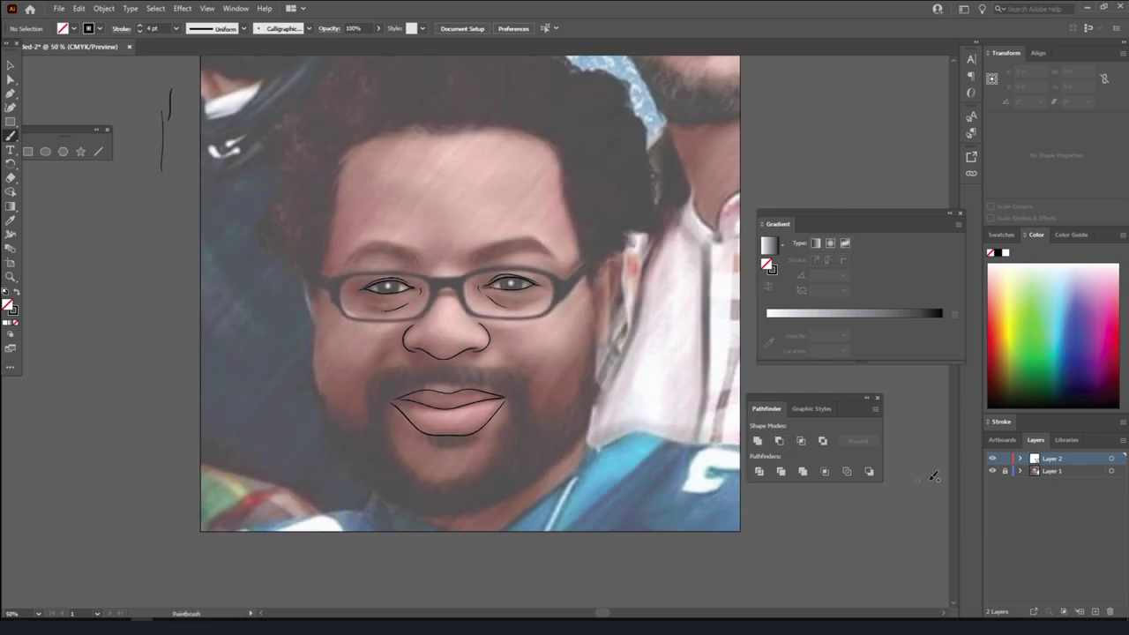
{"action": "left_click", "coordinate": [992, 471]}
{"action": "scroll", "coordinate": [696, 410], "scroll_direction": "up", "scroll_amount": 1}
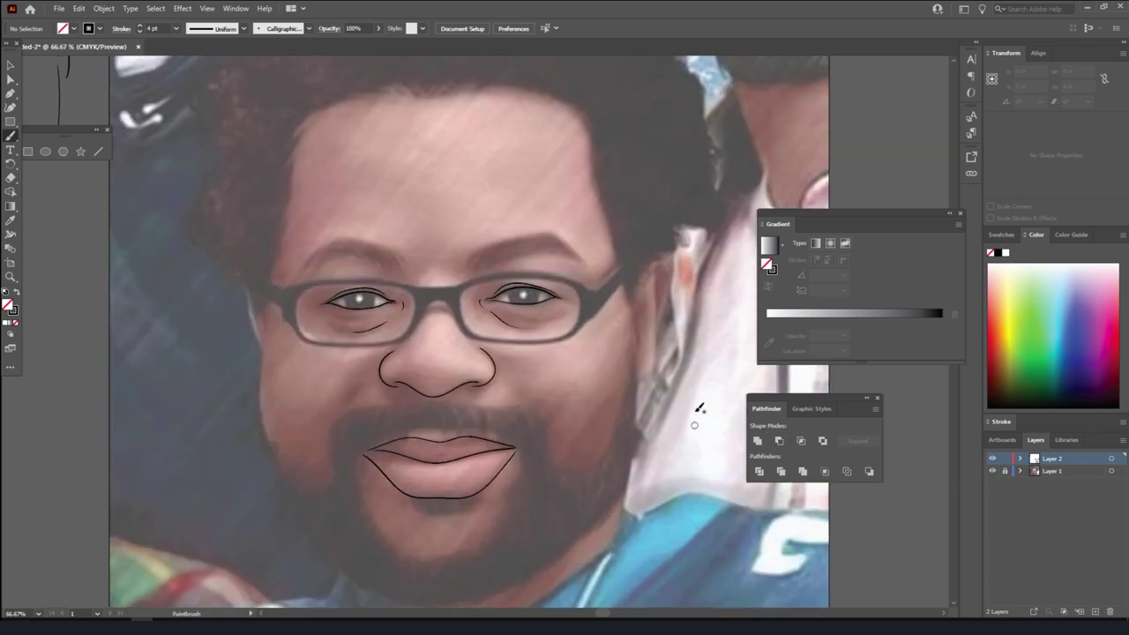
{"action": "mouse_move", "coordinate": [305, 522]}
{"action": "left_mouse_down"}
{"action": "mouse_move", "coordinate": [261, 406]}
{"action": "mouse_move", "coordinate": [270, 317]}
{"action": "left_mouse_up"}
{"action": "key", "text": "ctrl+z"}
{"action": "left_click_drag", "start_coordinate": [64, 174], "coordinate": [70, 222]}
{"action": "left_click", "coordinate": [175, 28]}
{"action": "left_click", "coordinate": [189, 179]}
{"action": "left_click_drag", "start_coordinate": [89, 176], "coordinate": [89, 215]}
{"action": "mouse_move", "coordinate": [307, 525]}
{"action": "left_mouse_down"}
{"action": "mouse_move", "coordinate": [277, 469]}
{"action": "mouse_move", "coordinate": [265, 300]}
{"action": "left_mouse_up"}
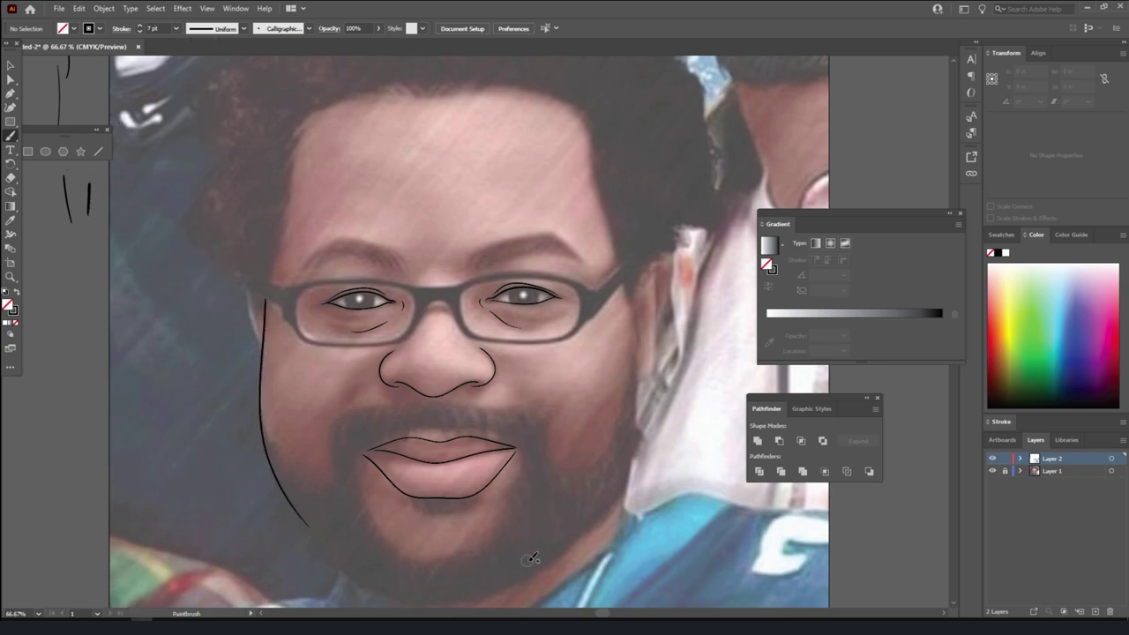
{"action": "mouse_move", "coordinate": [564, 543]}
{"action": "left_mouse_down"}
{"action": "mouse_move", "coordinate": [612, 499]}
{"action": "mouse_move", "coordinate": [642, 379]}
{"action": "mouse_move", "coordinate": [626, 279]}
{"action": "left_mouse_up"}
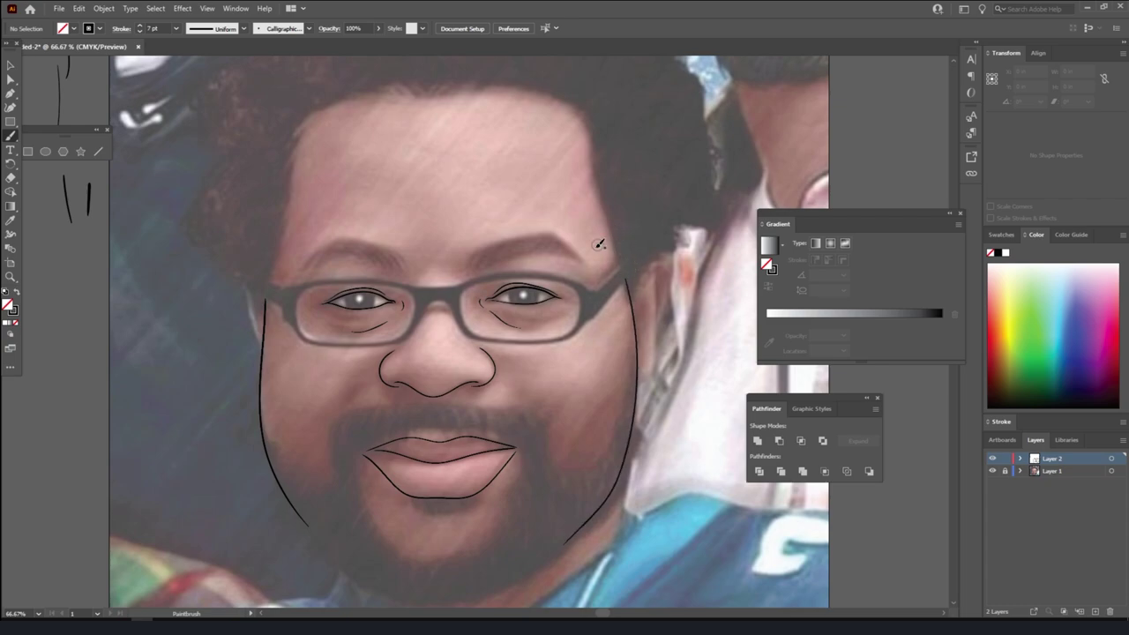
- Check the line art without the photo, then trace the bottom of the glasses frame
{"action": "key", "text": "ctrl+0"}
{"action": "left_click", "coordinate": [991, 470]}
{"action": "key", "text": "ctrl+1"}
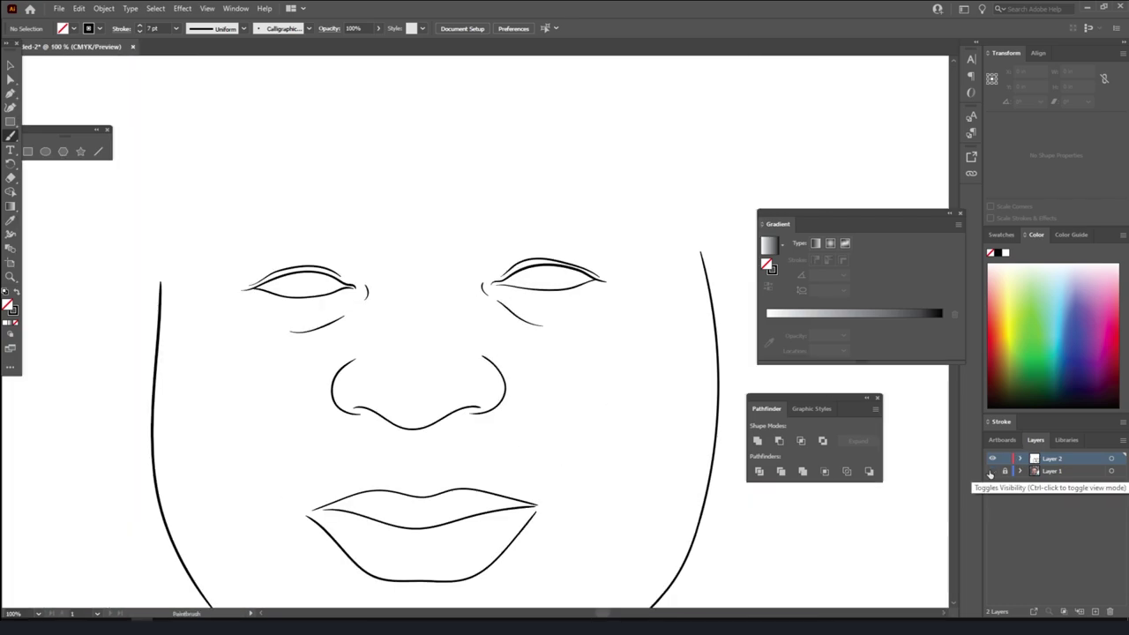
{"action": "left_click", "coordinate": [991, 471]}
{"action": "key", "text": "ctrl+plus"}
{"action": "scroll", "coordinate": [482, 317], "scroll_direction": "left", "scroll_amount": 1}
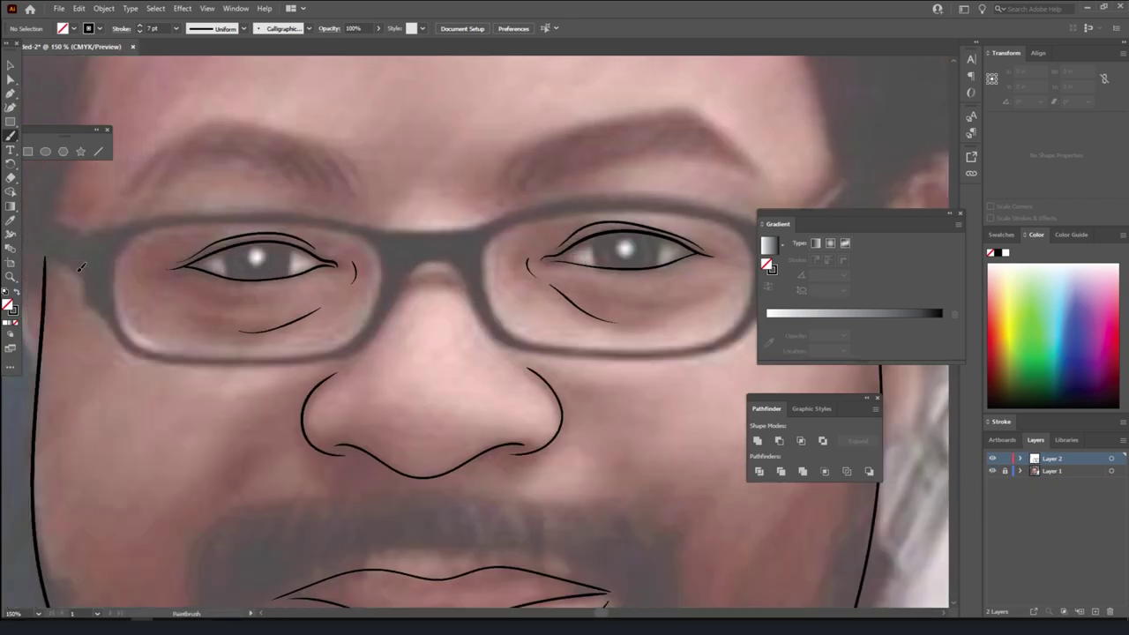
{"action": "mouse_move", "coordinate": [79, 266]}
{"action": "left_mouse_down"}
{"action": "mouse_move", "coordinate": [151, 356]}
{"action": "mouse_move", "coordinate": [309, 361]}
{"action": "mouse_move", "coordinate": [380, 328]}
{"action": "mouse_move", "coordinate": [433, 256]}
{"action": "mouse_move", "coordinate": [524, 347]}
{"action": "mouse_move", "coordinate": [653, 355]}
{"action": "mouse_move", "coordinate": [751, 325]}
{"action": "left_mouse_up"}
{"action": "key", "text": "ctrl+minus"}
{"action": "key", "text": "ctrl+minus"}
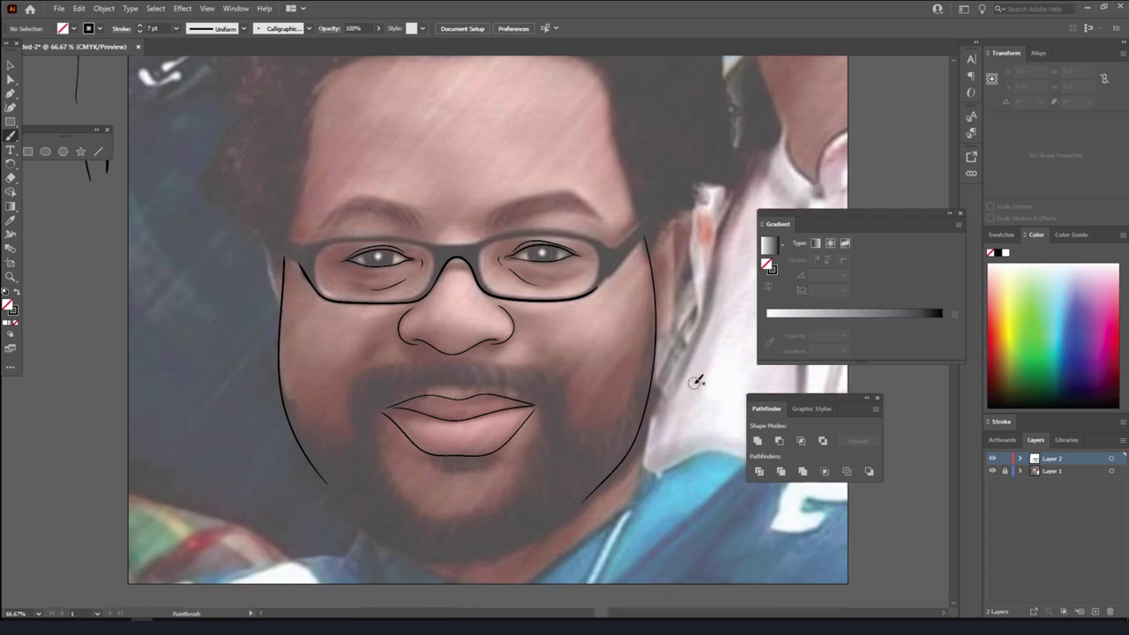
{"action": "scroll", "coordinate": [696, 381], "scroll_direction": "up", "scroll_amount": 2}
- Trace a closed black-filled frame shape over the nose bridge and the left top rim
{"action": "left_click", "coordinate": [11, 65]}
{"action": "left_click", "coordinate": [476, 317]}
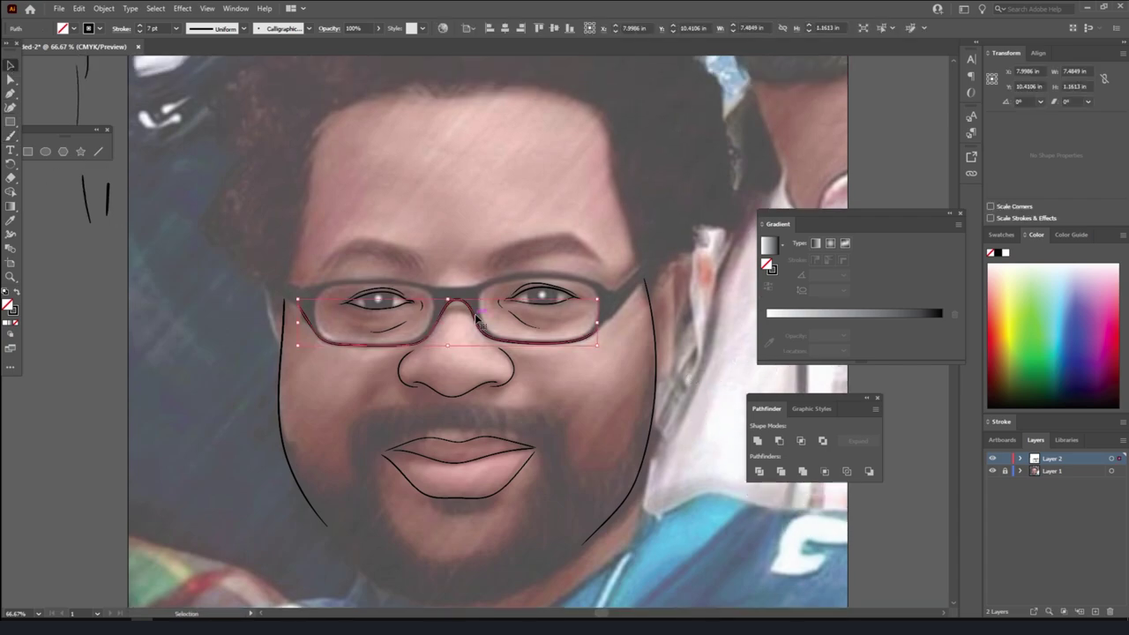
{"action": "key", "text": "ctrl+shift+a"}
{"action": "left_click", "coordinate": [11, 135]}
{"action": "key", "text": "ctrl+plus"}
{"action": "key", "text": "ctrl+plus"}
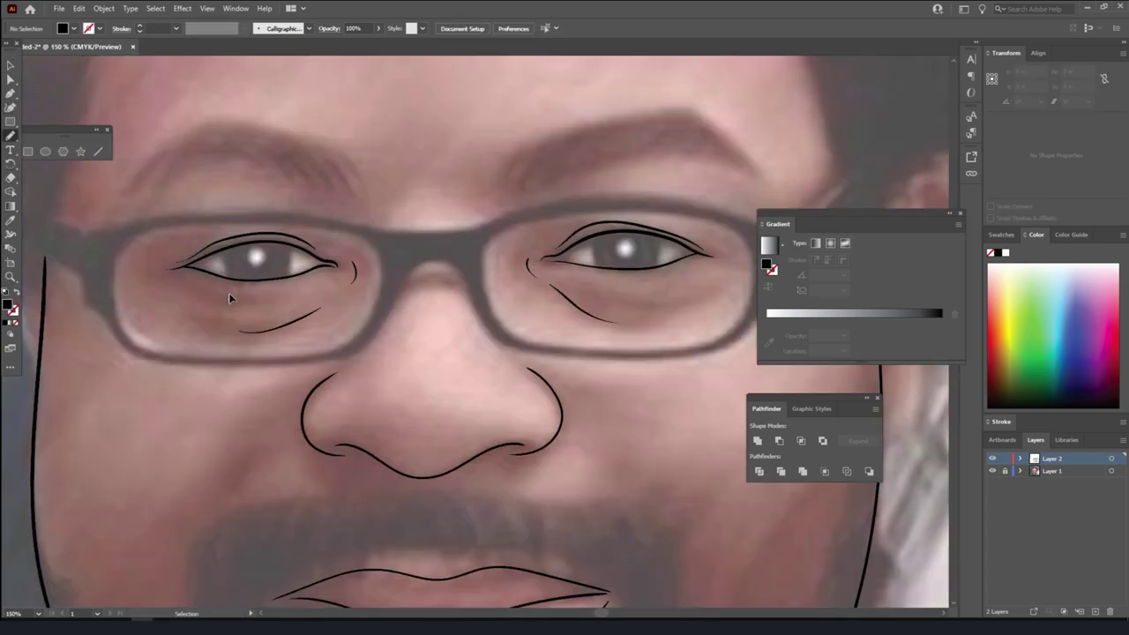
{"action": "key", "text": "ctrl+plus"}
{"action": "key", "text": "ctrl+plus"}
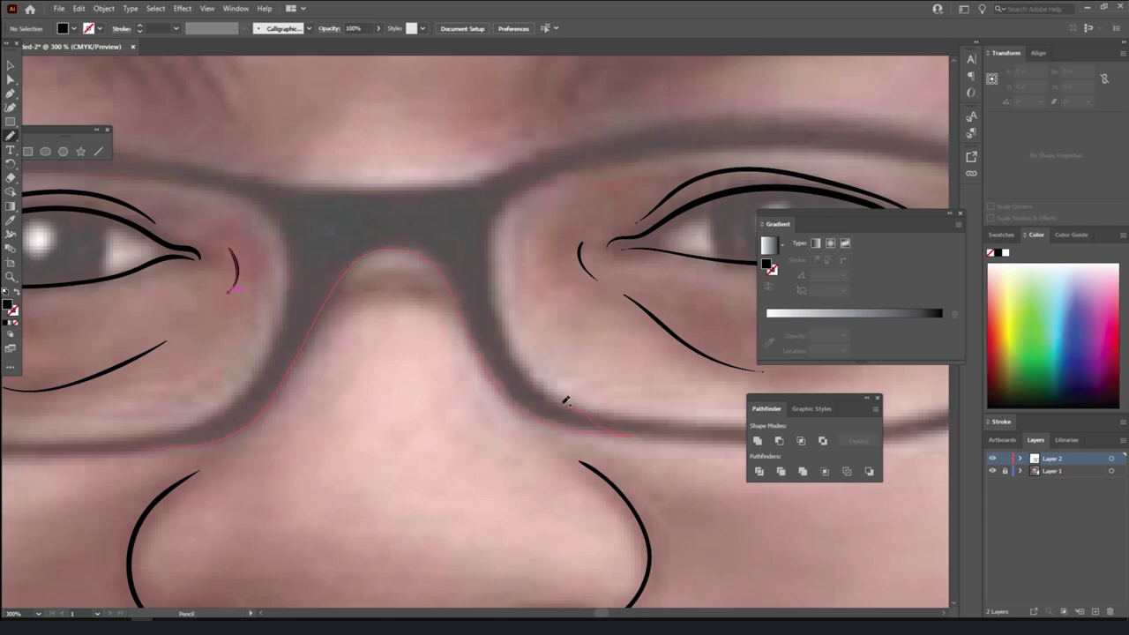
{"action": "left_click_drag", "start_coordinate": [500, 202], "coordinate": [540, 162]}
{"action": "left_click_drag", "start_coordinate": [250, 167], "coordinate": [148, 162]}
{"action": "left_click_drag", "start_coordinate": [166, 432], "coordinate": [163, 435]}
- Trace the left lens frame as a closed shape so it fills black
{"action": "scroll", "coordinate": [446, 584], "scroll_direction": "down", "scroll_amount": 3}
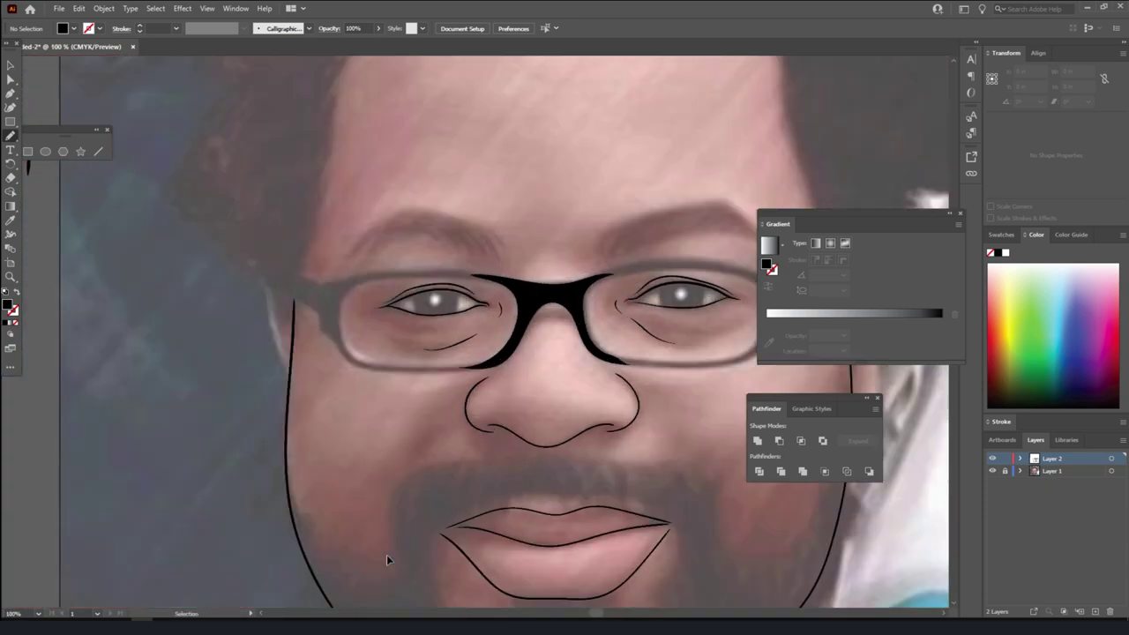
{"action": "scroll", "coordinate": [386, 554], "scroll_direction": "up", "scroll_amount": 2}
{"action": "left_click_drag", "start_coordinate": [145, 237], "coordinate": [145, 284]}
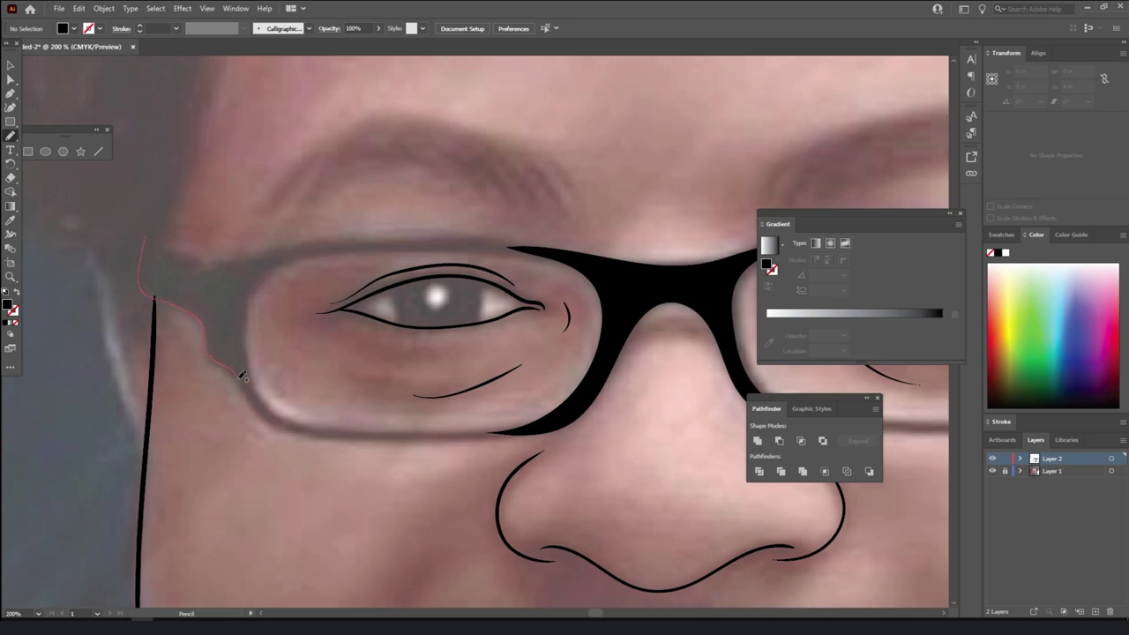
{"action": "left_click_drag", "start_coordinate": [503, 434], "coordinate": [574, 398]}
{"action": "left_click_drag", "start_coordinate": [247, 325], "coordinate": [303, 253]}
{"action": "left_click_drag", "start_coordinate": [497, 253], "coordinate": [422, 234]}
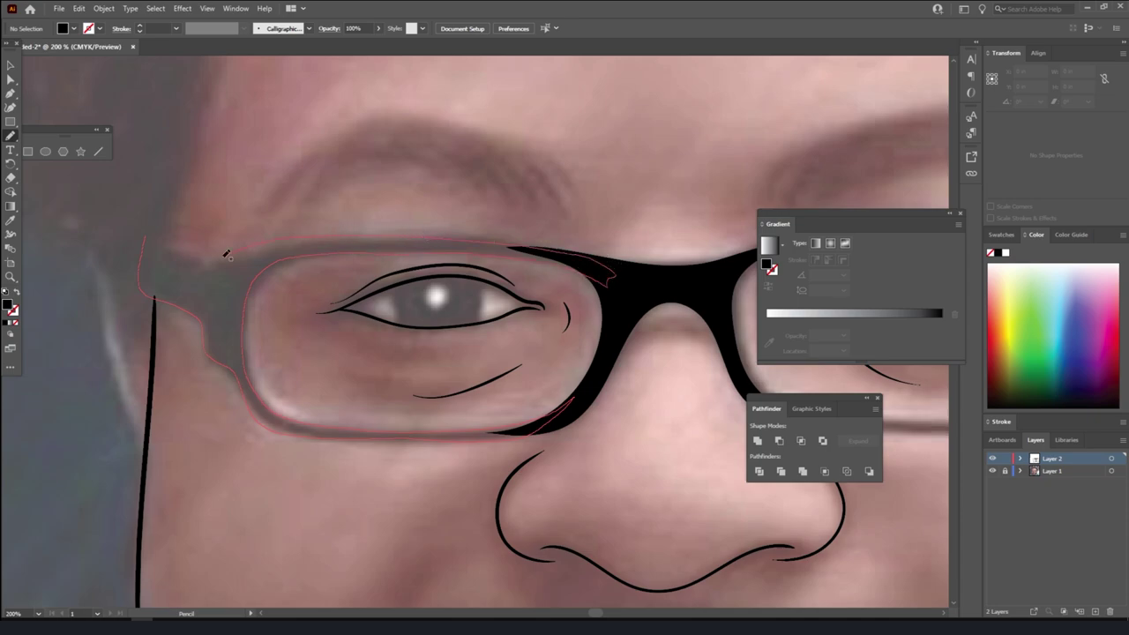
{"action": "left_click_drag", "start_coordinate": [227, 254], "coordinate": [163, 269]}
- Trace the right lens frame and temple arm as a closed black shape, then check the paths in outline view
{"action": "scroll", "coordinate": [680, 473], "scroll_direction": "down", "scroll_amount": 3}
{"action": "scroll", "coordinate": [680, 473], "scroll_direction": "up", "scroll_amount": 2}
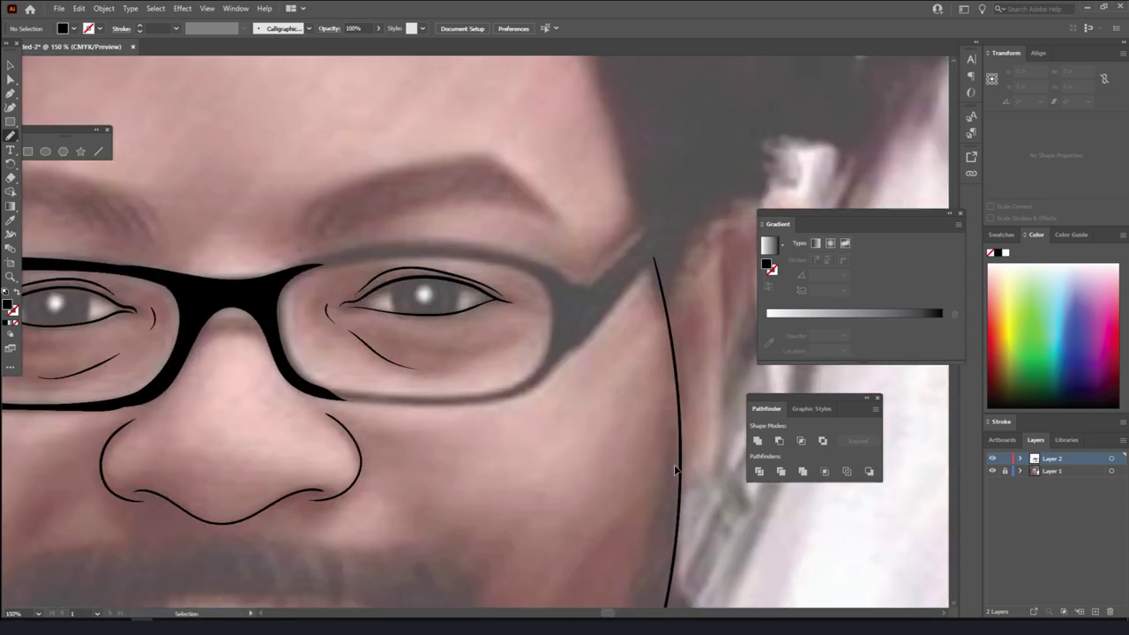
{"action": "scroll", "coordinate": [676, 471], "scroll_direction": "up", "scroll_amount": 2}
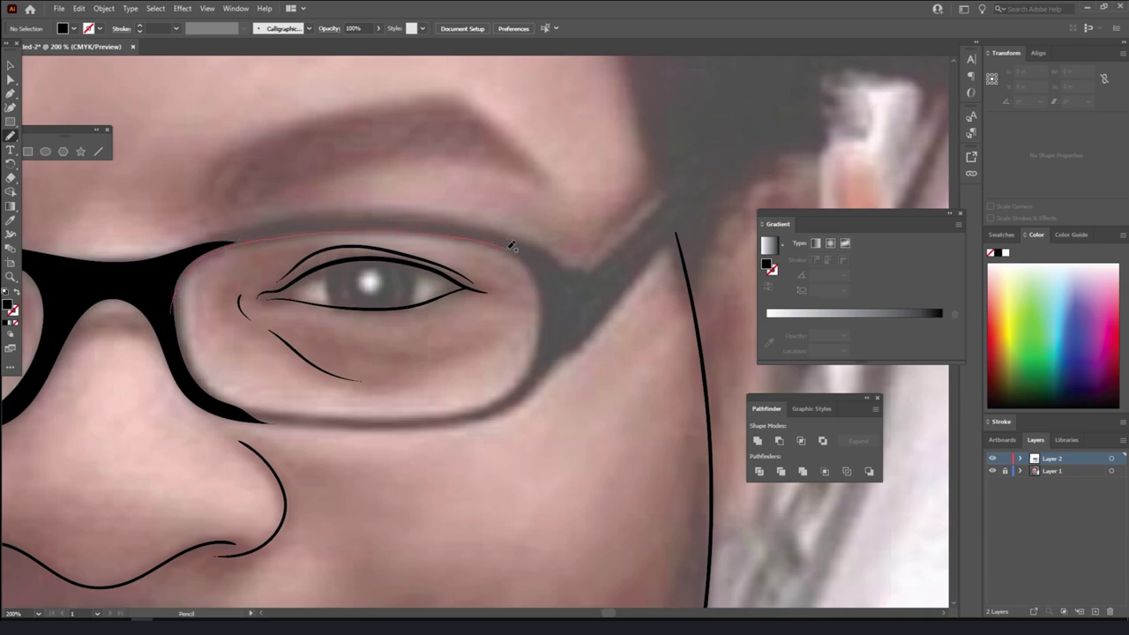
{"action": "left_click_drag", "start_coordinate": [511, 246], "coordinate": [539, 352]}
{"action": "left_click_drag", "start_coordinate": [250, 406], "coordinate": [254, 418]}
{"action": "left_click_drag", "start_coordinate": [600, 324], "coordinate": [684, 165]}
{"action": "left_click_drag", "start_coordinate": [244, 220], "coordinate": [141, 360]}
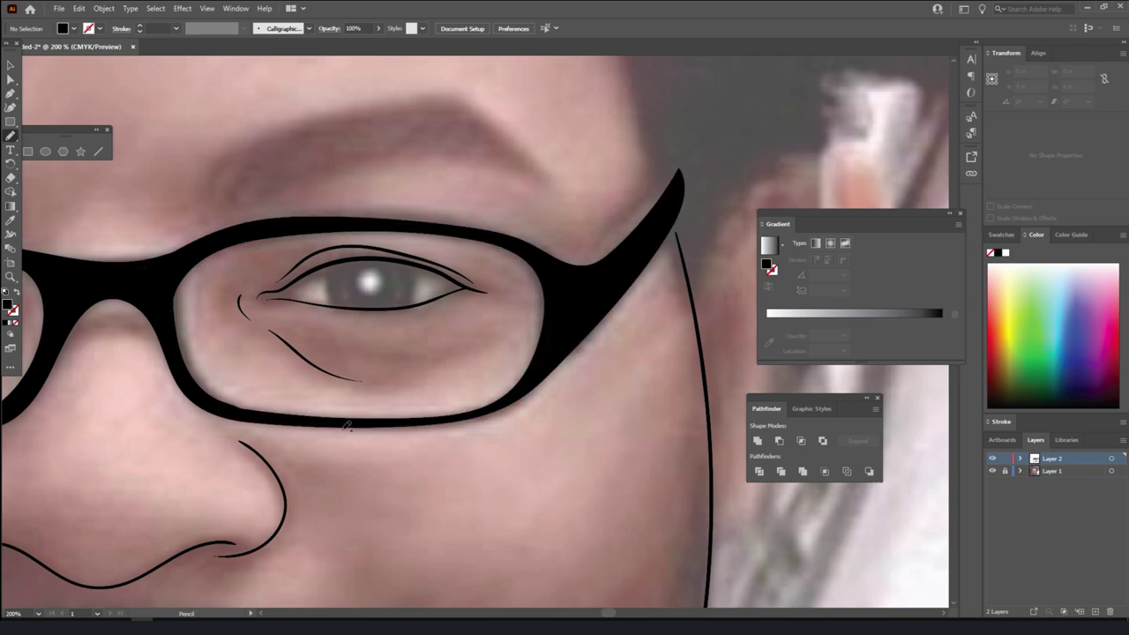
{"action": "key", "text": "ctrl+0"}
{"action": "key", "text": "ctrl+y"}
- Trace the left-side hair from the temple as a closed black-filled shape
{"action": "key", "text": "ctrl+minus"}
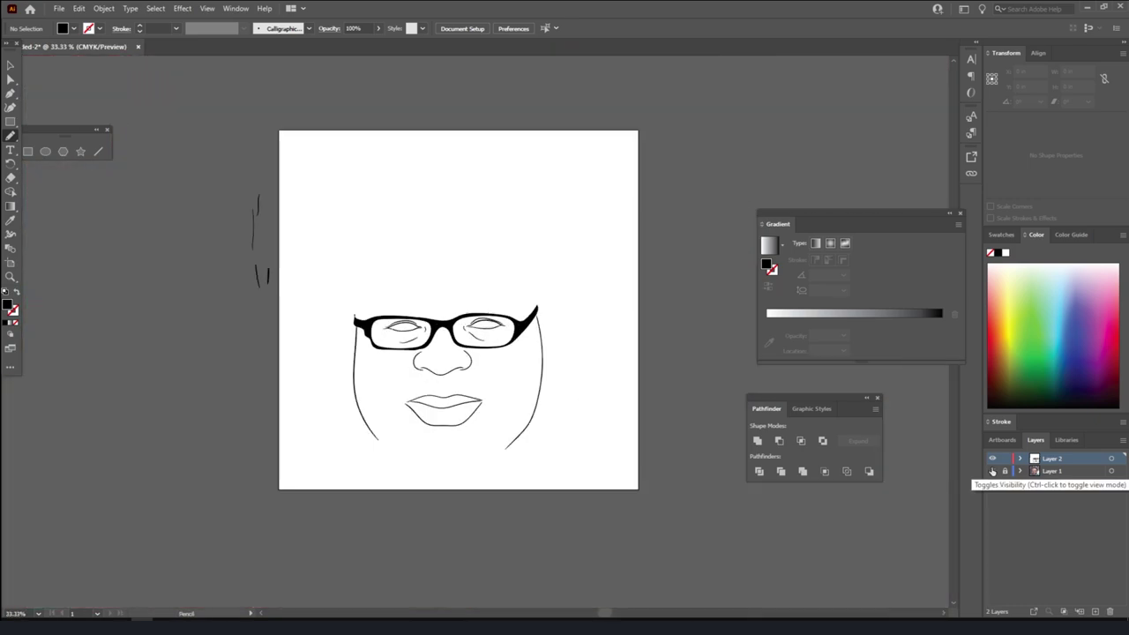
{"action": "key", "text": "ctrl+y"}
{"action": "key", "text": "ctrl+plus"}
{"action": "key", "text": "ctrl+plus"}
{"action": "scroll", "coordinate": [720, 471], "scroll_direction": "up", "scroll_amount": 2}
{"action": "key", "text": "ctrl+plus"}
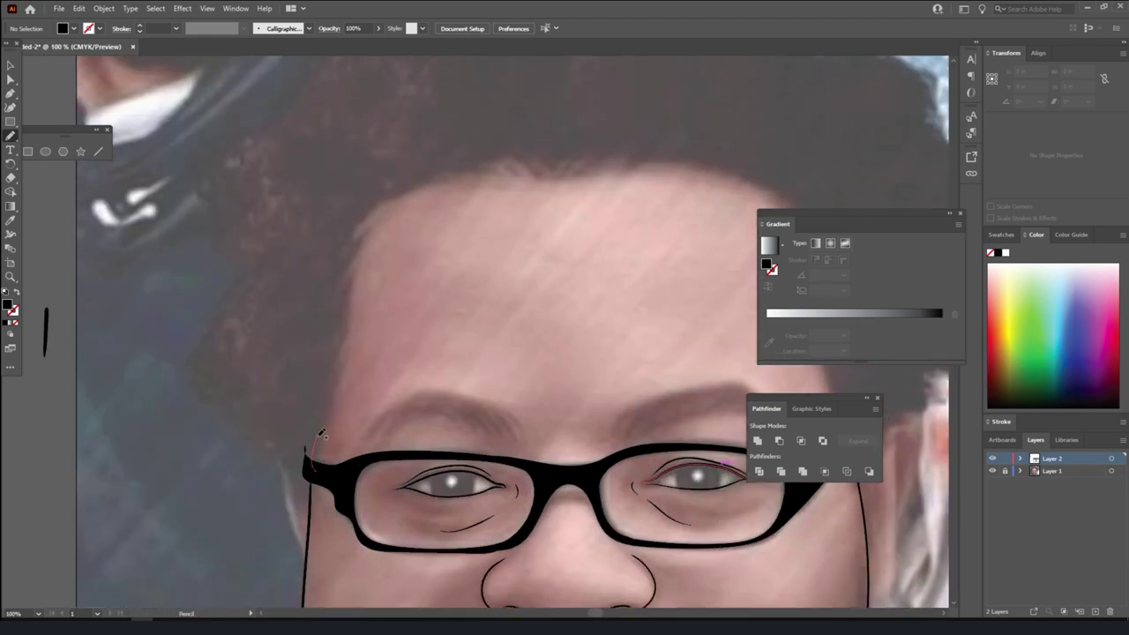
{"action": "left_click_drag", "start_coordinate": [309, 463], "coordinate": [335, 389]}
{"action": "left_click_drag", "start_coordinate": [343, 294], "coordinate": [354, 255]}
{"action": "mouse_move", "coordinate": [381, 206]}
{"action": "left_mouse_down"}
{"action": "mouse_move", "coordinate": [298, 244]}
{"action": "mouse_move", "coordinate": [226, 299]}
{"action": "mouse_move", "coordinate": [194, 356]}
{"action": "mouse_move", "coordinate": [205, 393]}
{"action": "mouse_move", "coordinate": [252, 445]}
{"action": "left_mouse_up"}
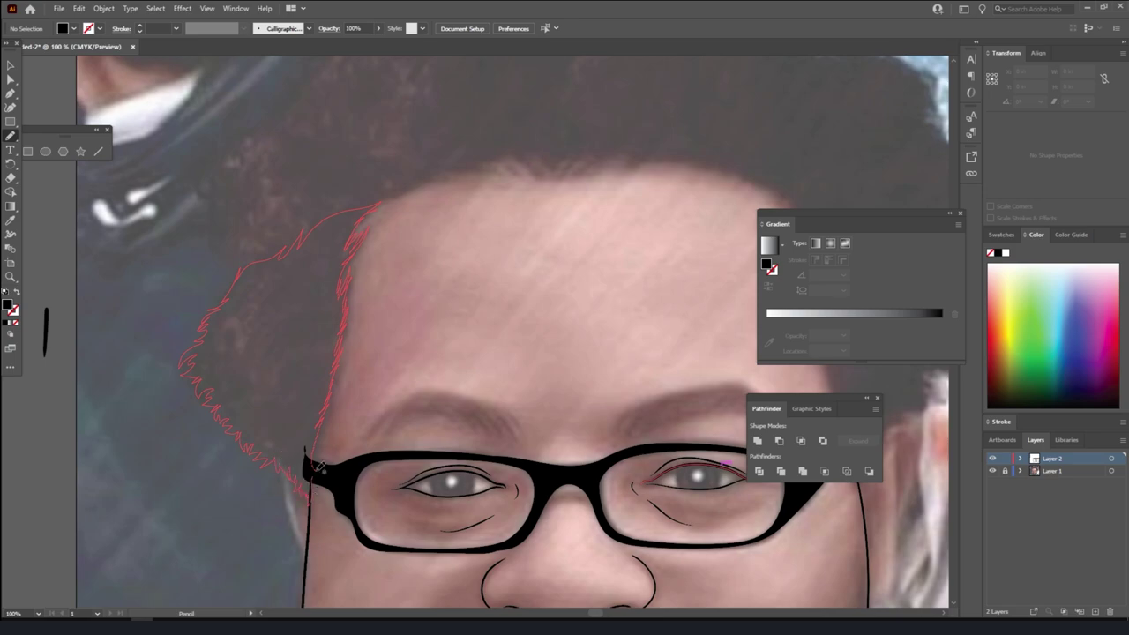
{"action": "left_click_drag", "start_coordinate": [311, 490], "coordinate": [319, 468]}
- Trace the top hair along the hairline and the upper left side
{"action": "scroll", "coordinate": [449, 511], "scroll_direction": "down", "scroll_amount": 2}
{"action": "scroll", "coordinate": [543, 476], "scroll_direction": "up", "scroll_amount": 1}
{"action": "scroll", "coordinate": [542, 477], "scroll_direction": "up", "scroll_amount": 1}
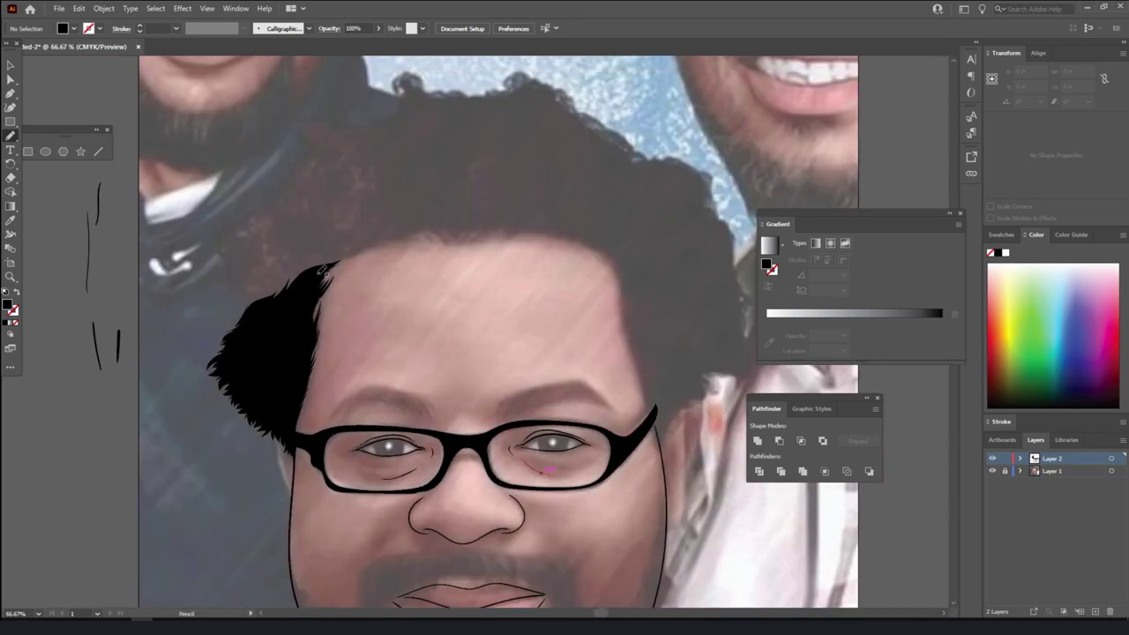
{"action": "left_click_drag", "start_coordinate": [323, 270], "coordinate": [353, 254]}
{"action": "mouse_move", "coordinate": [513, 228]}
{"action": "left_mouse_down"}
{"action": "mouse_move", "coordinate": [538, 228]}
{"action": "mouse_move", "coordinate": [307, 291]}
{"action": "left_mouse_up"}
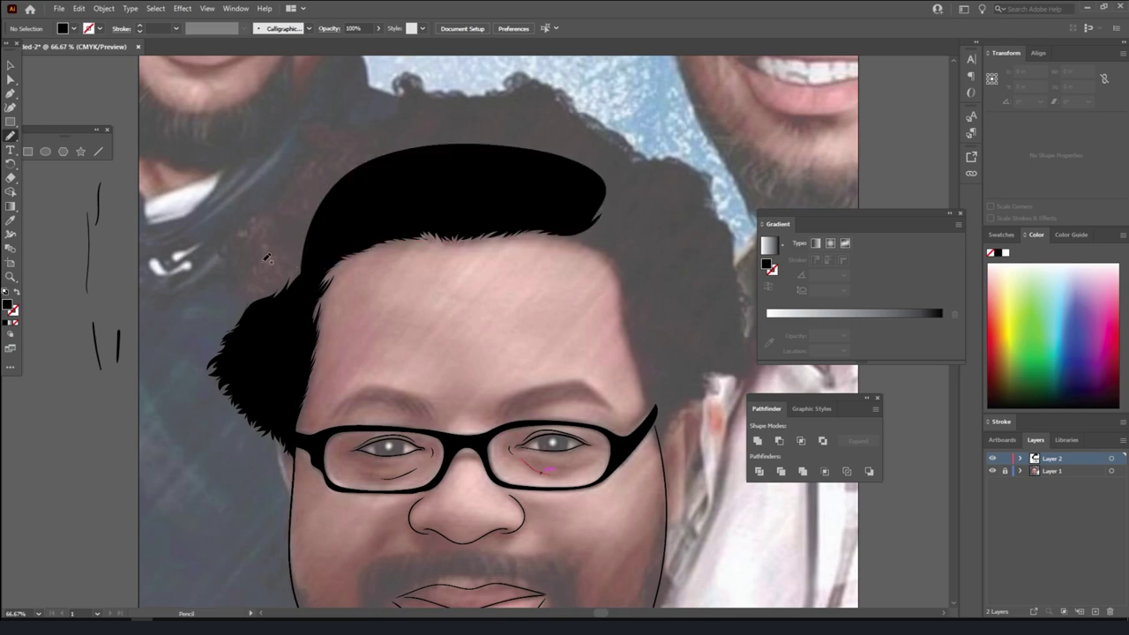
{"action": "scroll", "coordinate": [261, 357], "scroll_direction": "up", "scroll_amount": 1}
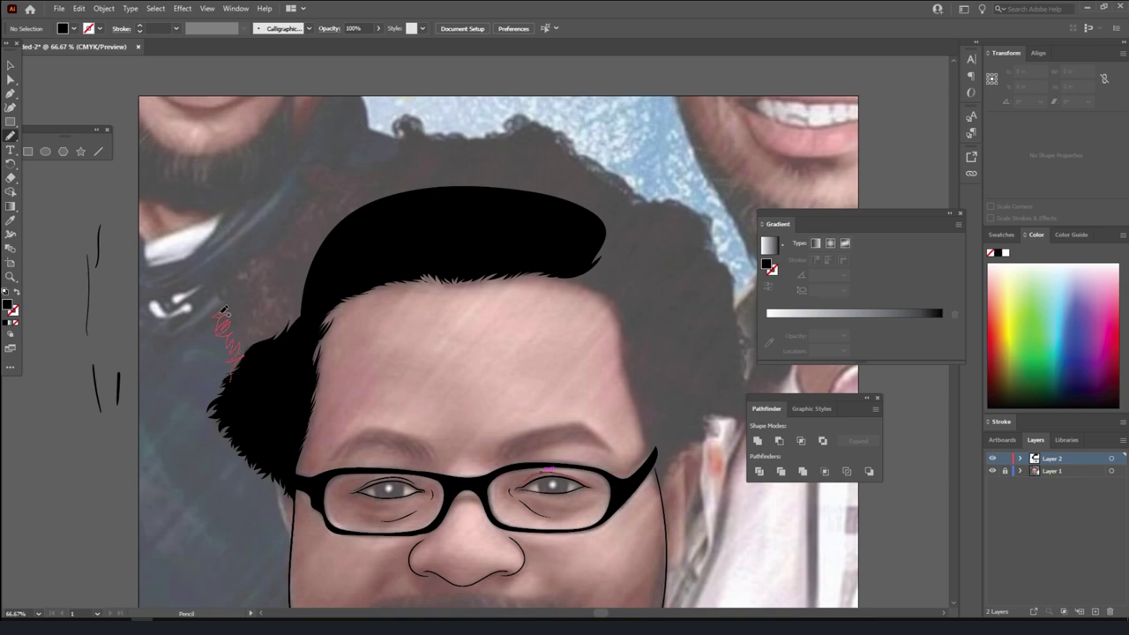
{"action": "mouse_move", "coordinate": [227, 272]}
{"action": "left_mouse_down"}
{"action": "mouse_move", "coordinate": [291, 216]}
{"action": "mouse_move", "coordinate": [312, 160]}
{"action": "mouse_move", "coordinate": [361, 167]}
{"action": "mouse_move", "coordinate": [315, 302]}
{"action": "left_mouse_up"}
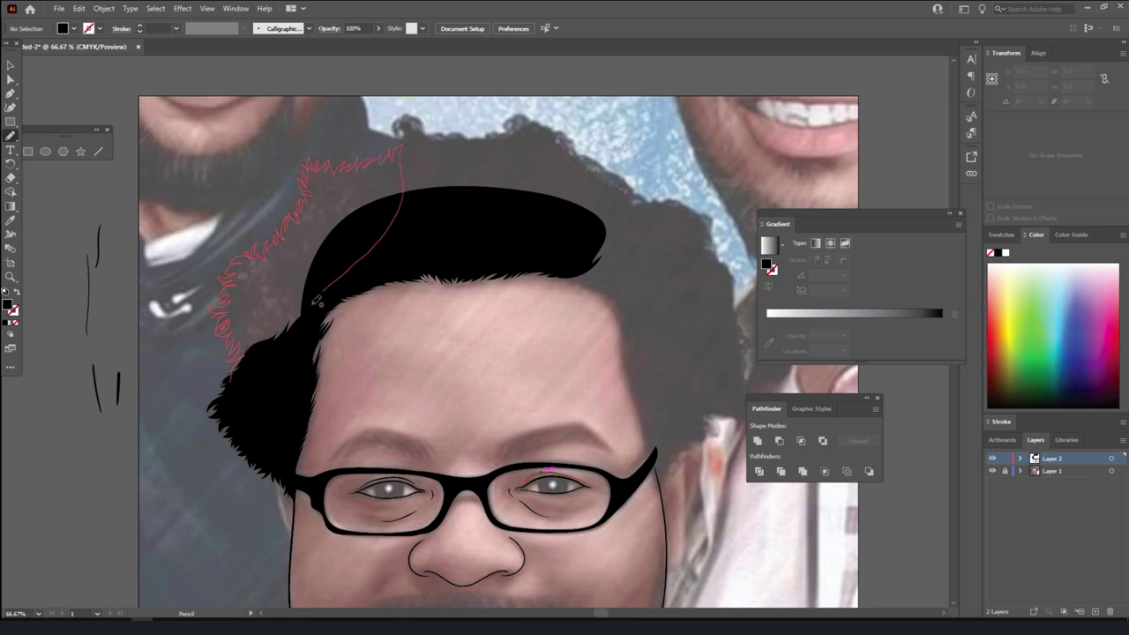
- Trace the hair outline from the top-right edge across the top of the head
{"action": "scroll", "coordinate": [459, 459], "scroll_direction": "down", "scroll_amount": 2}
{"action": "scroll", "coordinate": [458, 459], "scroll_direction": "up", "scroll_amount": 2}
{"action": "scroll", "coordinate": [494, 265], "scroll_direction": "up", "scroll_amount": 1}
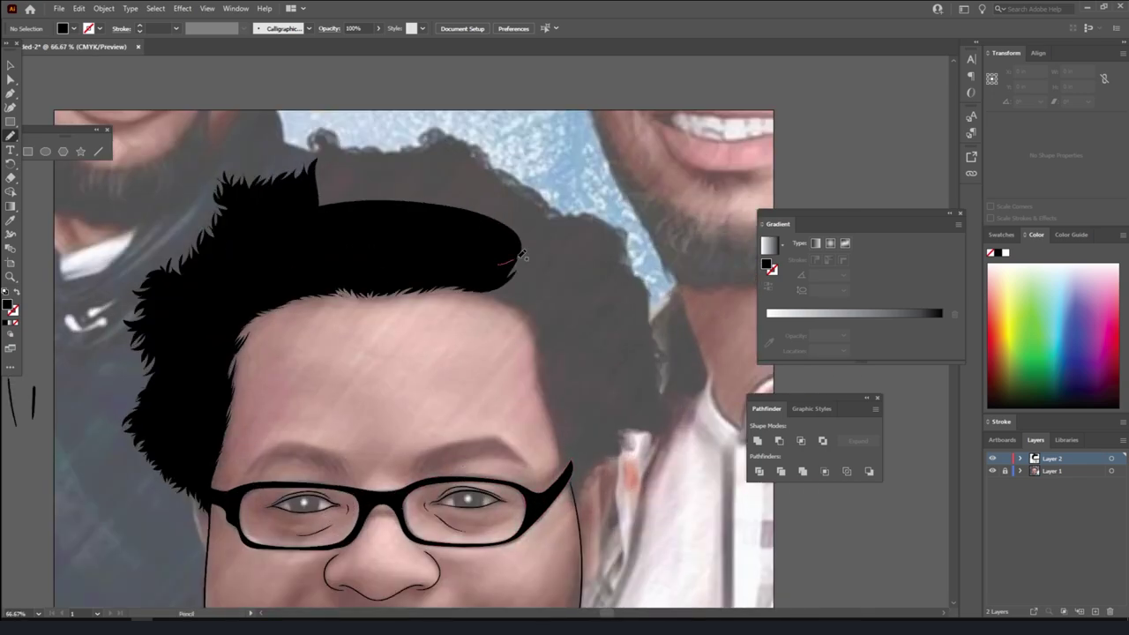
{"action": "left_click_drag", "start_coordinate": [498, 263], "coordinate": [547, 211]}
{"action": "left_click_drag", "start_coordinate": [508, 163], "coordinate": [455, 134]}
{"action": "mouse_move", "coordinate": [328, 130]}
{"action": "left_mouse_down"}
{"action": "mouse_move", "coordinate": [309, 136]}
{"action": "mouse_move", "coordinate": [306, 241]}
{"action": "left_mouse_up"}
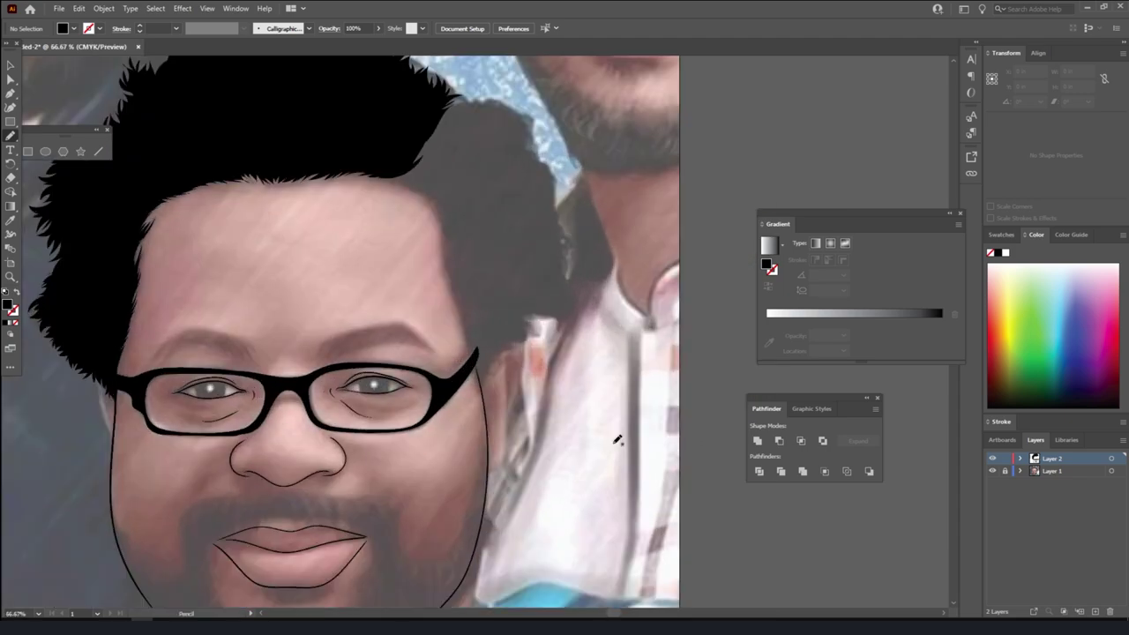
{"action": "scroll", "coordinate": [617, 439], "scroll_direction": "up", "scroll_amount": 2}
{"action": "mouse_move", "coordinate": [440, 246]}
{"action": "left_mouse_down"}
{"action": "mouse_move", "coordinate": [415, 227]}
{"action": "mouse_move", "coordinate": [455, 144]}
{"action": "mouse_move", "coordinate": [447, 243]}
{"action": "left_mouse_up"}
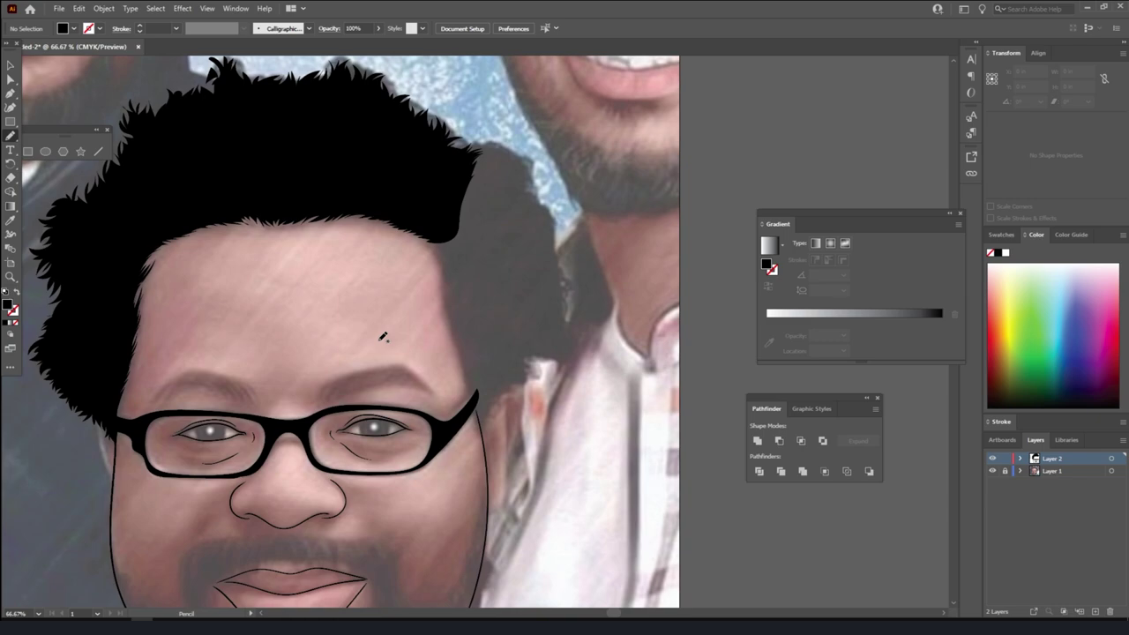
- Trace the right-side hair beside the glasses as a closed black shape, then review without the photo
{"action": "left_click_drag", "start_coordinate": [473, 410], "coordinate": [472, 375]}
{"action": "left_click_drag", "start_coordinate": [456, 326], "coordinate": [450, 296]}
{"action": "mouse_move", "coordinate": [438, 238]}
{"action": "left_mouse_down"}
{"action": "mouse_move", "coordinate": [472, 146]}
{"action": "mouse_move", "coordinate": [498, 152]}
{"action": "left_mouse_up"}
{"action": "mouse_move", "coordinate": [570, 310]}
{"action": "left_mouse_down"}
{"action": "mouse_move", "coordinate": [554, 360]}
{"action": "mouse_move", "coordinate": [532, 358]}
{"action": "left_mouse_up"}
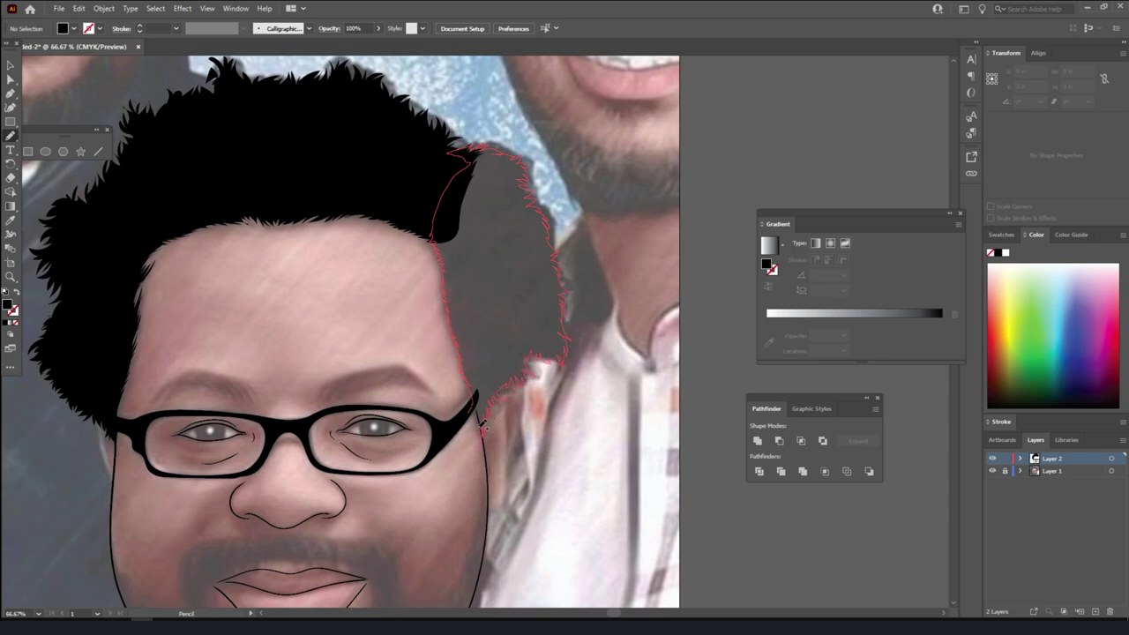
{"action": "left_click_drag", "start_coordinate": [481, 425], "coordinate": [475, 408]}
{"action": "key", "text": "ctrl+minus"}
{"action": "key", "text": "ctrl+minus"}
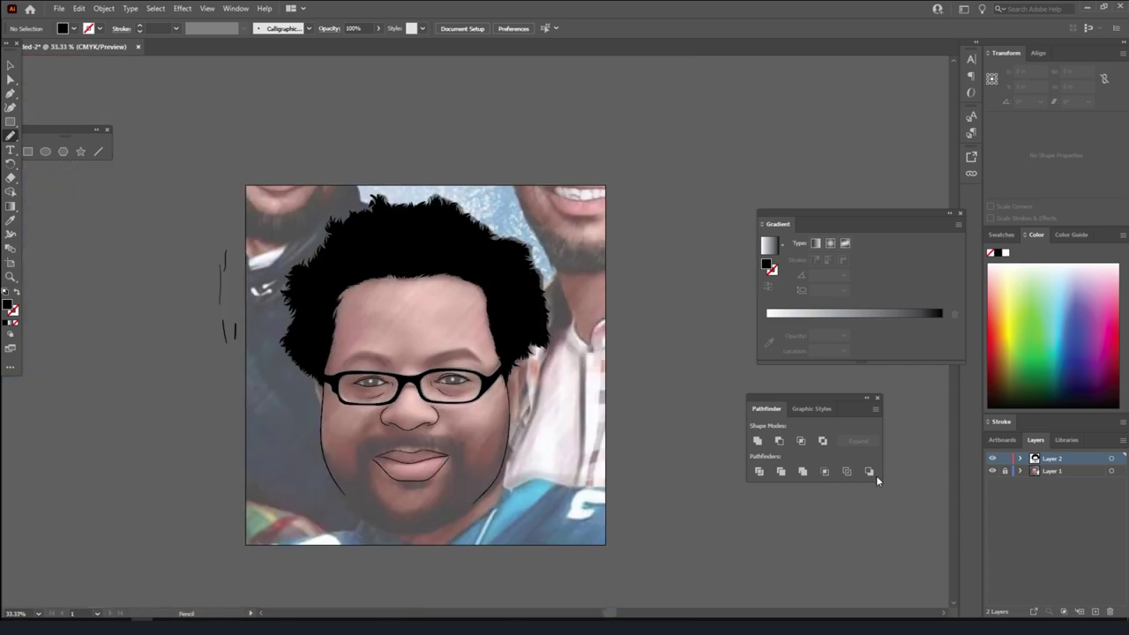
{"action": "left_click", "coordinate": [991, 471]}
{"action": "key", "text": "ctrl+plus"}
- Pencil a closed, jagged black-filled beard along the jaw from the right cheek to the left
{"action": "left_click", "coordinate": [991, 471]}
{"action": "scroll", "coordinate": [605, 465], "scroll_direction": "down", "scroll_amount": 3}
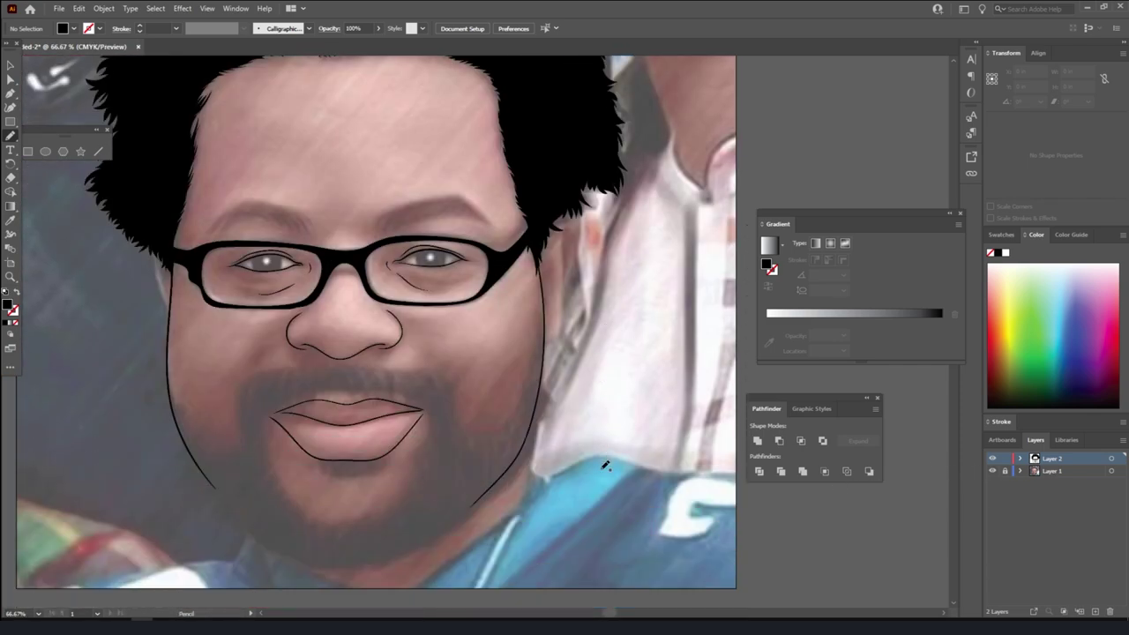
{"action": "scroll", "coordinate": [605, 465], "scroll_direction": "down", "scroll_amount": 1}
{"action": "key", "text": "ctrl+plus"}
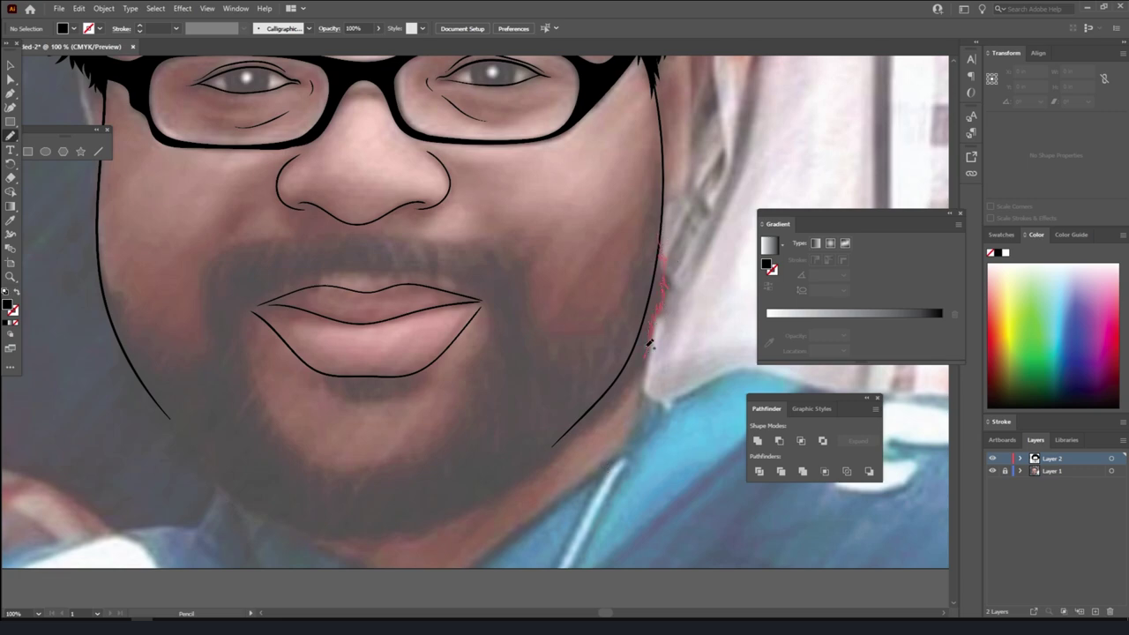
{"action": "mouse_move", "coordinate": [635, 373]}
{"action": "left_mouse_down"}
{"action": "mouse_move", "coordinate": [491, 497]}
{"action": "mouse_move", "coordinate": [397, 530]}
{"action": "mouse_move", "coordinate": [319, 524]}
{"action": "mouse_move", "coordinate": [335, 491]}
{"action": "mouse_move", "coordinate": [433, 476]}
{"action": "mouse_move", "coordinate": [474, 455]}
{"action": "left_mouse_up"}
{"action": "left_click_drag", "start_coordinate": [514, 414], "coordinate": [585, 383]}
{"action": "mouse_move", "coordinate": [621, 341]}
{"action": "left_mouse_down"}
{"action": "mouse_move", "coordinate": [649, 277]}
{"action": "mouse_move", "coordinate": [660, 191]}
{"action": "left_mouse_up"}
{"action": "mouse_move", "coordinate": [307, 504]}
{"action": "left_mouse_down"}
{"action": "mouse_move", "coordinate": [265, 451]}
{"action": "mouse_move", "coordinate": [212, 430]}
{"action": "mouse_move", "coordinate": [152, 371]}
{"action": "mouse_move", "coordinate": [111, 294]}
{"action": "mouse_move", "coordinate": [140, 391]}
{"action": "mouse_move", "coordinate": [198, 455]}
{"action": "mouse_move", "coordinate": [280, 520]}
{"action": "mouse_move", "coordinate": [304, 529]}
{"action": "mouse_move", "coordinate": [319, 509]}
{"action": "left_mouse_up"}
{"action": "key", "text": "ctrl+minus"}
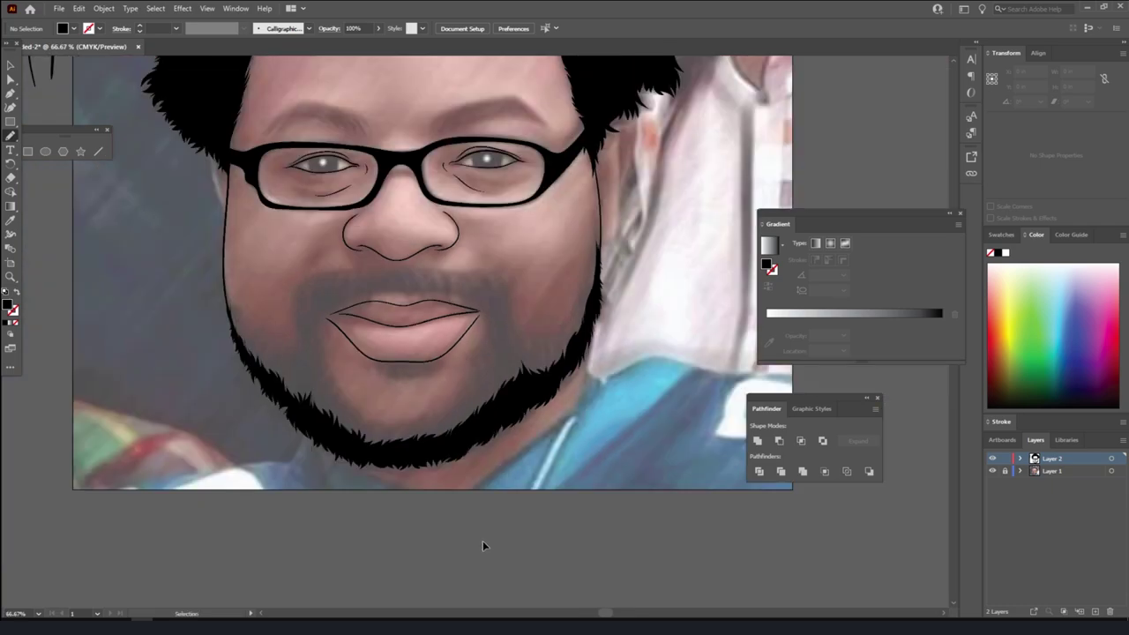
{"action": "key", "text": "ctrl+minus"}
{"action": "key", "text": "ctrl+minus"}
{"action": "key", "text": "ctrl+plus"}
- Draw a closed, jagged black tuft under the lower lip
{"action": "left_click", "coordinate": [990, 470]}
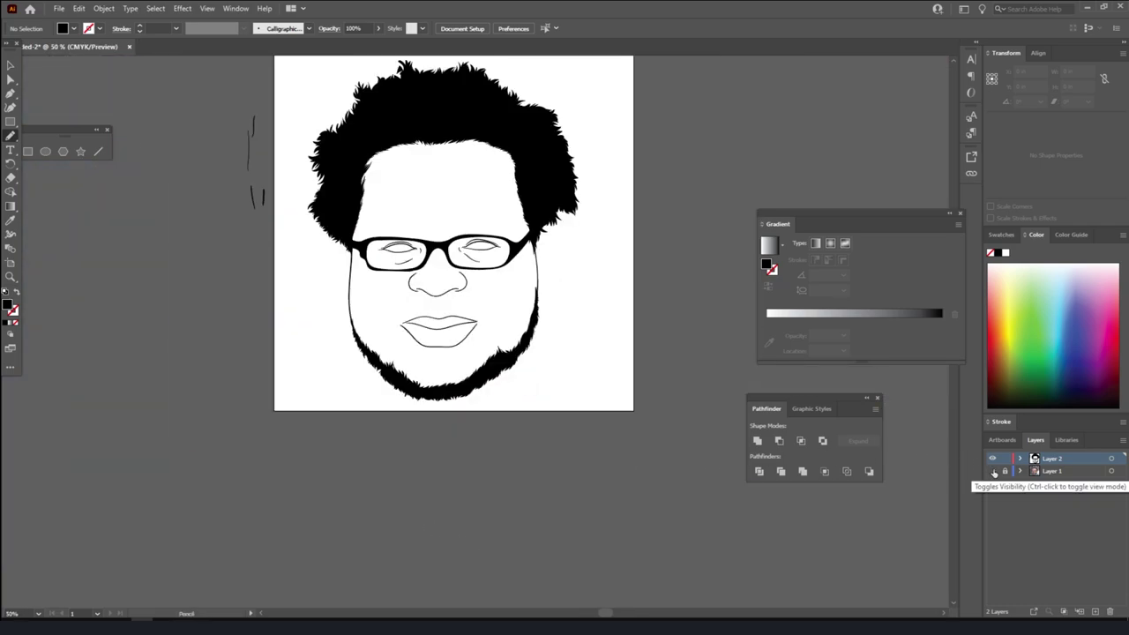
{"action": "key", "text": "ctrl+plus"}
{"action": "left_click", "coordinate": [990, 470]}
{"action": "key", "text": "ctrl+plus"}
{"action": "key", "text": "ctrl+plus"}
{"action": "key", "text": "ctrl+plus"}
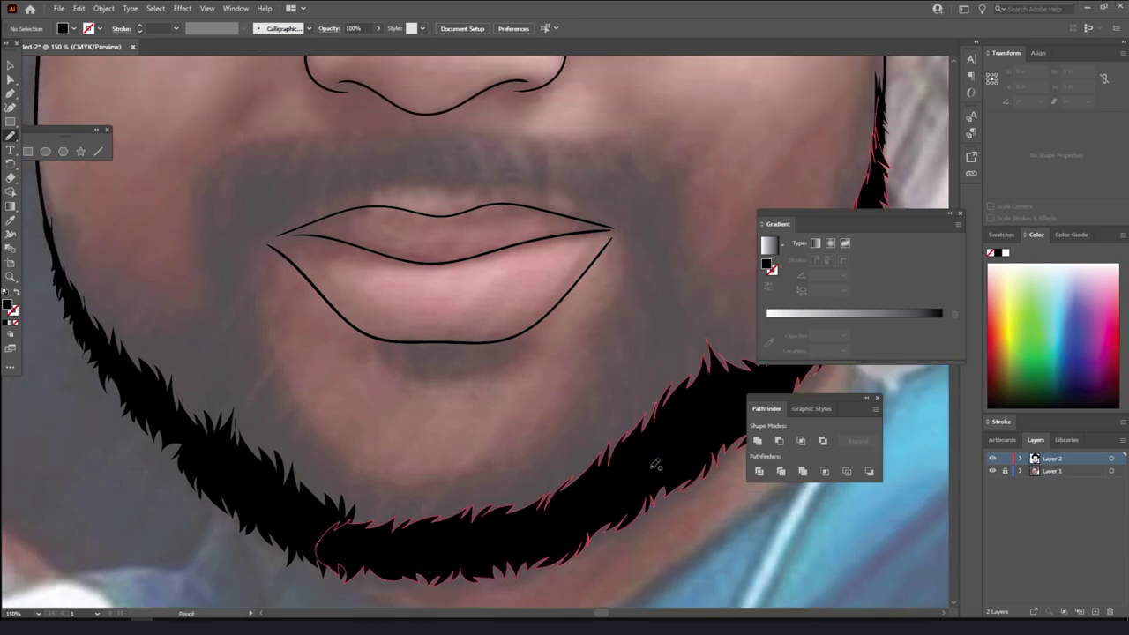
{"action": "key", "text": "ctrl+plus"}
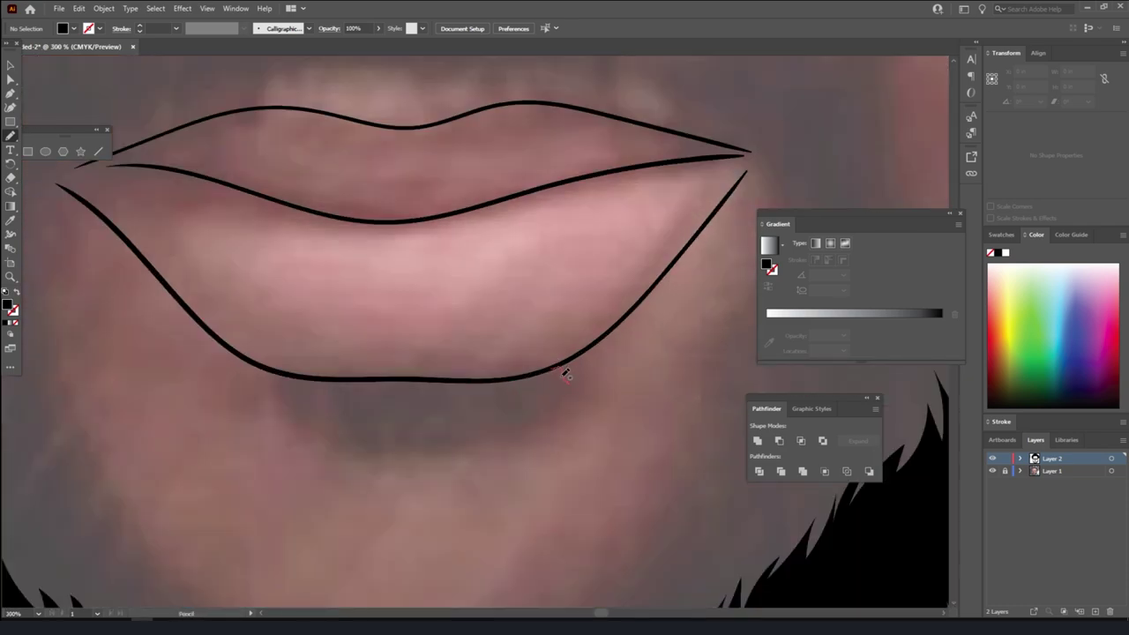
{"action": "left_click_drag", "start_coordinate": [527, 398], "coordinate": [488, 422]}
{"action": "left_click_drag", "start_coordinate": [422, 434], "coordinate": [335, 408]}
{"action": "mouse_move", "coordinate": [276, 366]}
{"action": "left_mouse_down"}
{"action": "mouse_move", "coordinate": [452, 381]}
{"action": "mouse_move", "coordinate": [563, 371]}
{"action": "left_mouse_up"}
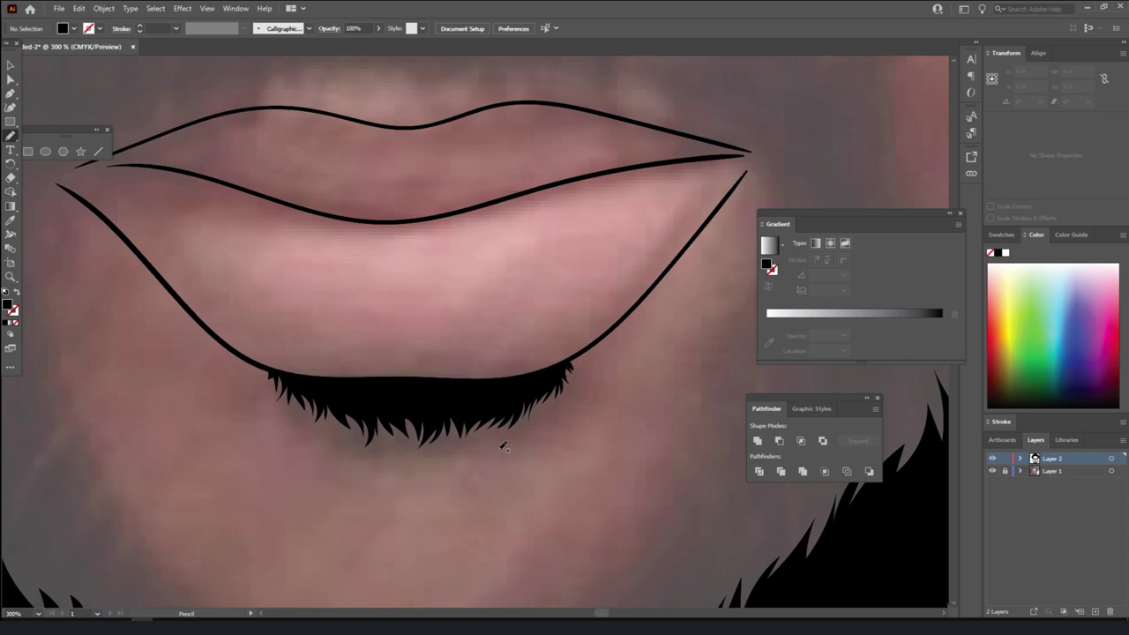
- Add jagged beard growth above the chin and up the right jaw
{"action": "key", "text": "ctrl+minus"}
{"action": "key", "text": "ctrl+minus"}
{"action": "key", "text": "ctrl+minus"}
{"action": "key", "text": "ctrl+minus"}
{"action": "key", "text": "ctrl+minus"}
{"action": "key", "text": "ctrl+plus"}
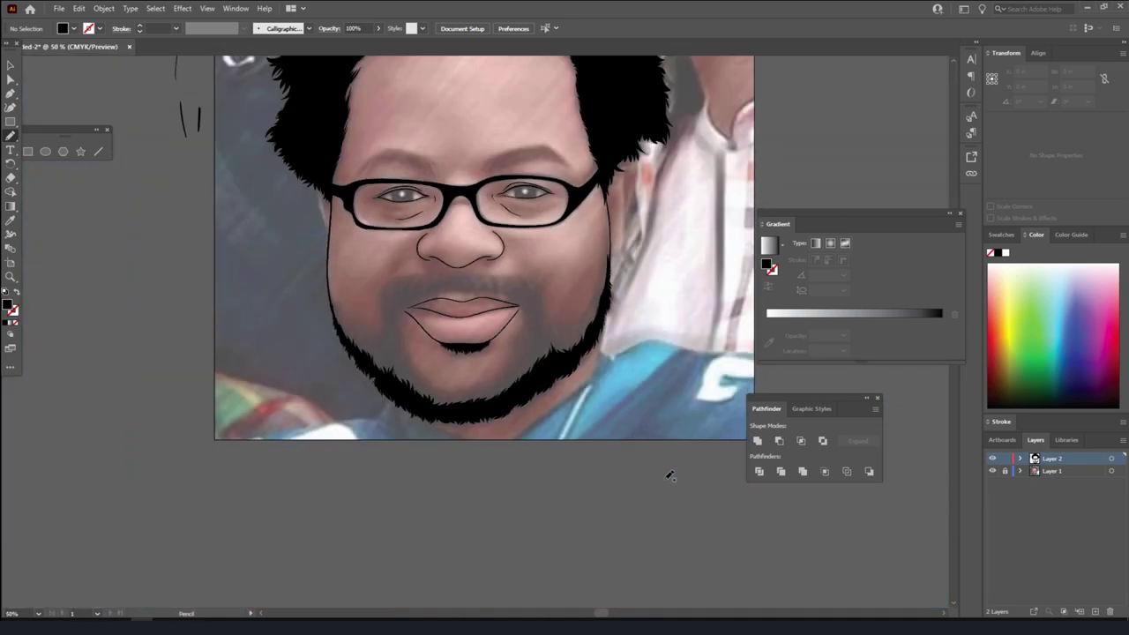
{"action": "key", "text": "ctrl+plus"}
{"action": "mouse_move", "coordinate": [498, 387]}
{"action": "left_mouse_down"}
{"action": "mouse_move", "coordinate": [382, 390]}
{"action": "mouse_move", "coordinate": [320, 301]}
{"action": "mouse_move", "coordinate": [284, 333]}
{"action": "mouse_move", "coordinate": [500, 396]}
{"action": "mouse_move", "coordinate": [536, 353]}
{"action": "left_mouse_up"}
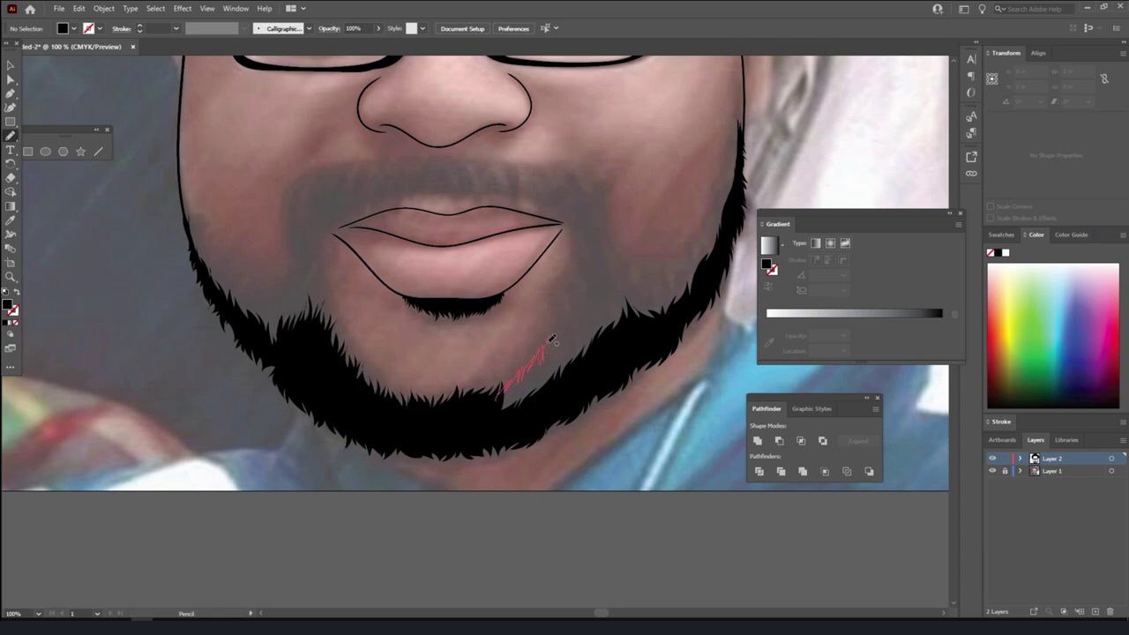
{"action": "mouse_move", "coordinate": [566, 312]}
{"action": "left_mouse_down"}
{"action": "mouse_move", "coordinate": [574, 277]}
{"action": "mouse_move", "coordinate": [632, 281]}
{"action": "mouse_move", "coordinate": [647, 300]}
{"action": "mouse_move", "coordinate": [486, 424]}
{"action": "left_mouse_up"}
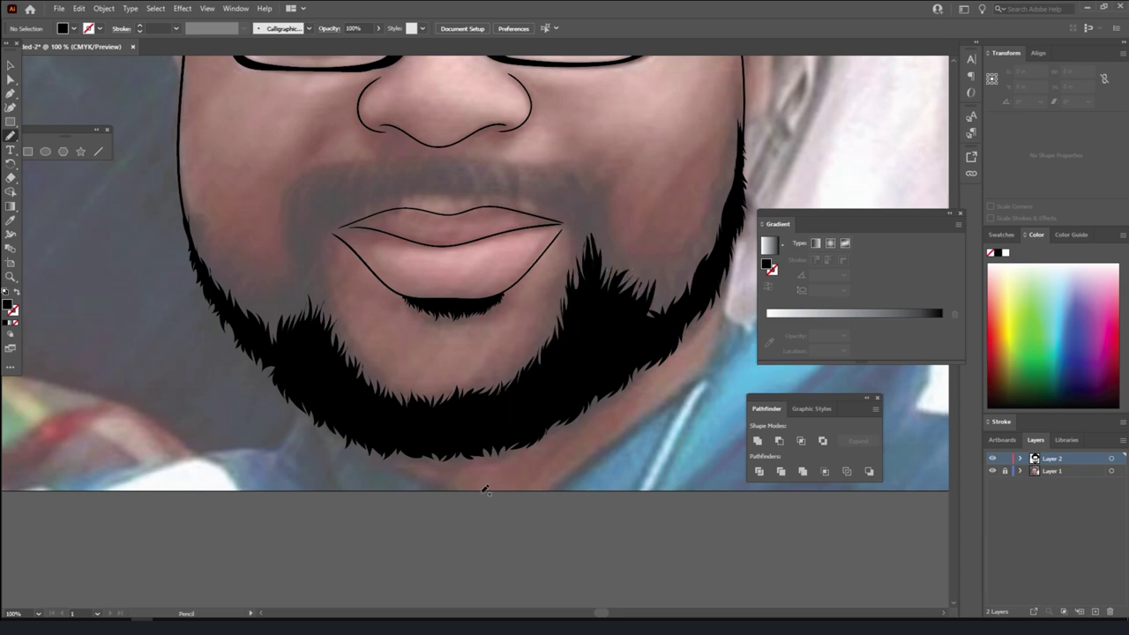
{"action": "key", "text": "ctrl+minus"}
{"action": "key", "text": "ctrl+minus"}
{"action": "scroll", "coordinate": [600, 523], "scroll_direction": "up", "scroll_amount": 1}
- Add more jagged beard growth on the left side
{"action": "left_click", "coordinate": [991, 471]}
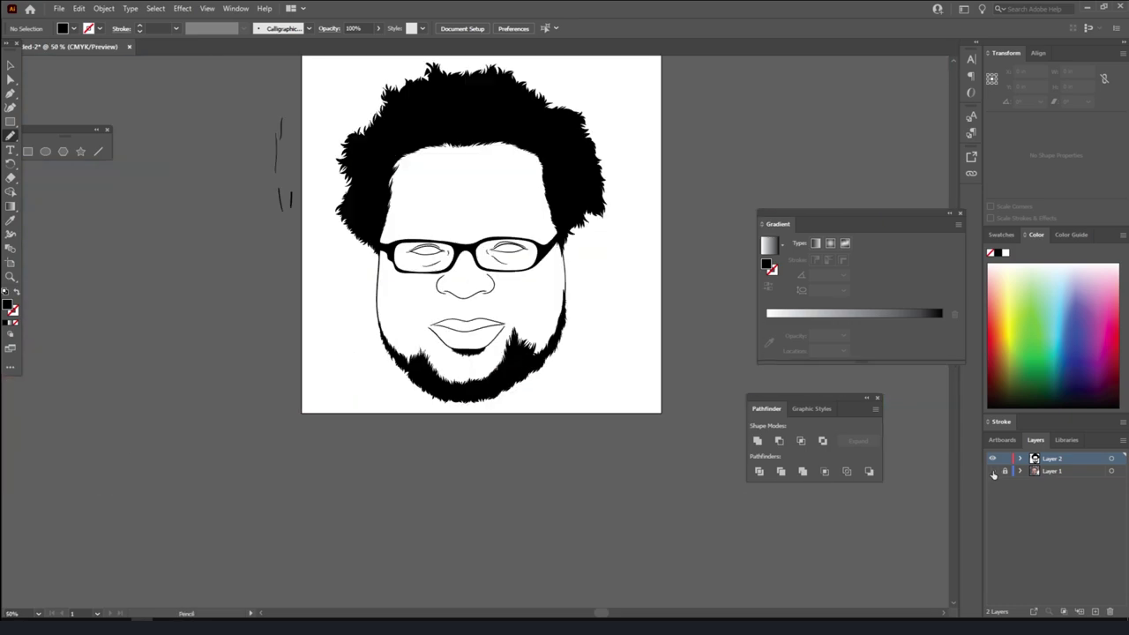
{"action": "key", "text": "ctrl+plus"}
{"action": "left_click", "coordinate": [991, 471]}
{"action": "key", "text": "ctrl+plus"}
{"action": "key", "text": "ctrl+plus"}
{"action": "scroll", "coordinate": [630, 492], "scroll_direction": "up", "scroll_amount": 1}
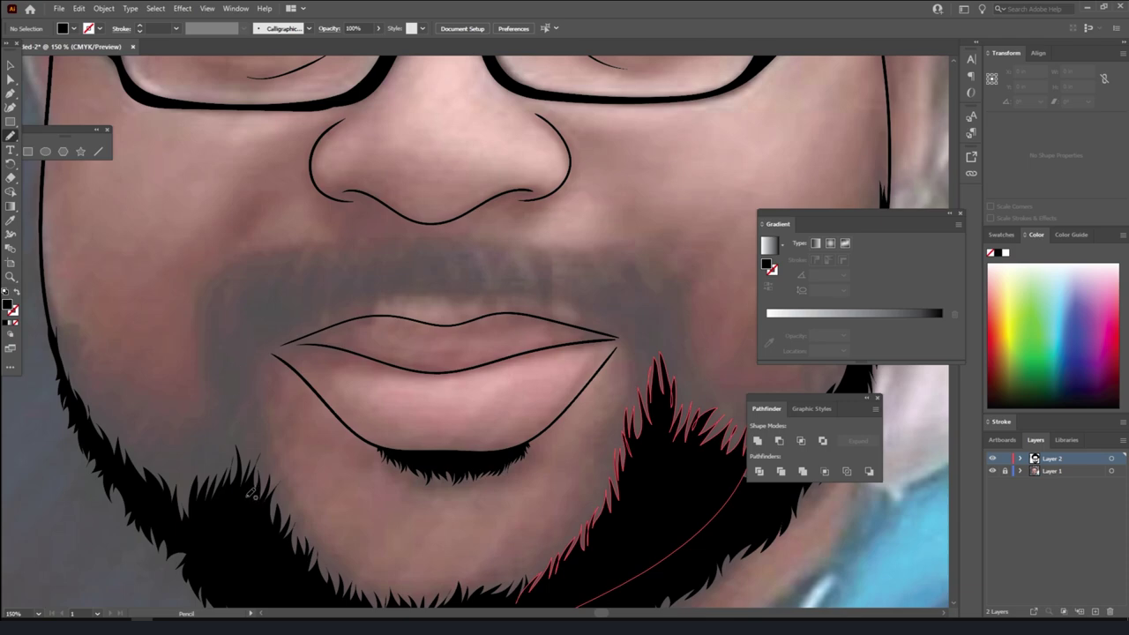
{"action": "mouse_move", "coordinate": [244, 490]}
{"action": "left_mouse_down"}
{"action": "mouse_move", "coordinate": [249, 380]}
{"action": "mouse_move", "coordinate": [263, 345]}
{"action": "mouse_move", "coordinate": [311, 310]}
{"action": "mouse_move", "coordinate": [415, 273]}
{"action": "mouse_move", "coordinate": [347, 257]}
{"action": "mouse_move", "coordinate": [317, 267]}
{"action": "mouse_move", "coordinate": [273, 259]}
{"action": "mouse_move", "coordinate": [234, 285]}
{"action": "mouse_move", "coordinate": [209, 323]}
{"action": "mouse_move", "coordinate": [228, 513]}
{"action": "left_mouse_up"}
- Draw a closed jagged section up the beard's right side toward the mouth corner
{"action": "key", "text": "ctrl+minus"}
{"action": "key", "text": "ctrl+minus"}
{"action": "key", "text": "ctrl+minus"}
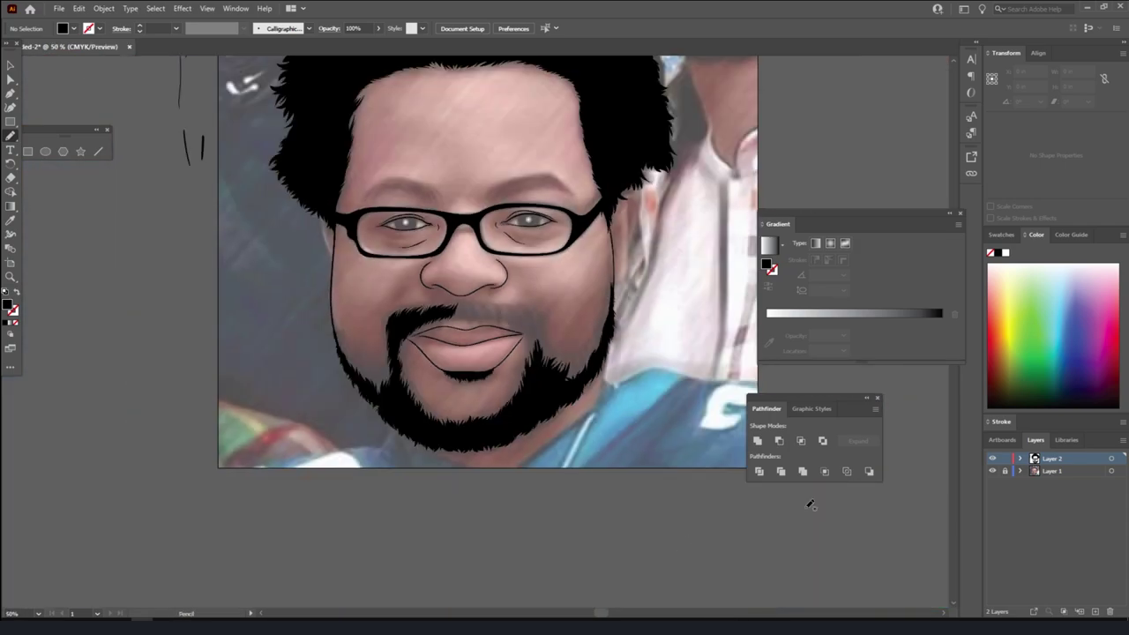
{"action": "left_click", "coordinate": [992, 471]}
{"action": "key", "text": "ctrl+plus"}
{"action": "key", "text": "ctrl+plus"}
{"action": "key", "text": "ctrl+plus"}
{"action": "left_click", "coordinate": [992, 471]}
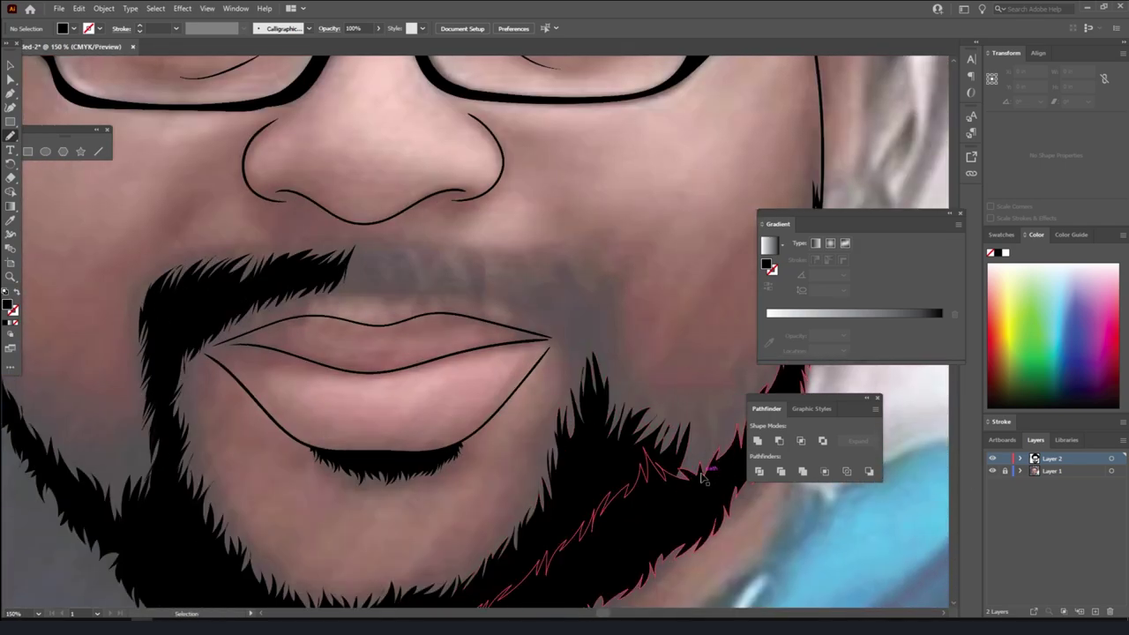
{"action": "mouse_move", "coordinate": [575, 454]}
{"action": "left_mouse_down"}
{"action": "mouse_move", "coordinate": [554, 333]}
{"action": "mouse_move", "coordinate": [512, 300]}
{"action": "left_mouse_up"}
{"action": "mouse_move", "coordinate": [569, 262]}
{"action": "left_mouse_down"}
{"action": "mouse_move", "coordinate": [618, 335]}
{"action": "mouse_move", "coordinate": [600, 479]}
{"action": "mouse_move", "coordinate": [575, 543]}
{"action": "left_mouse_up"}
{"action": "key", "text": "ctrl+minus"}
{"action": "key", "text": "ctrl+minus"}
{"action": "key", "text": "ctrl+minus"}
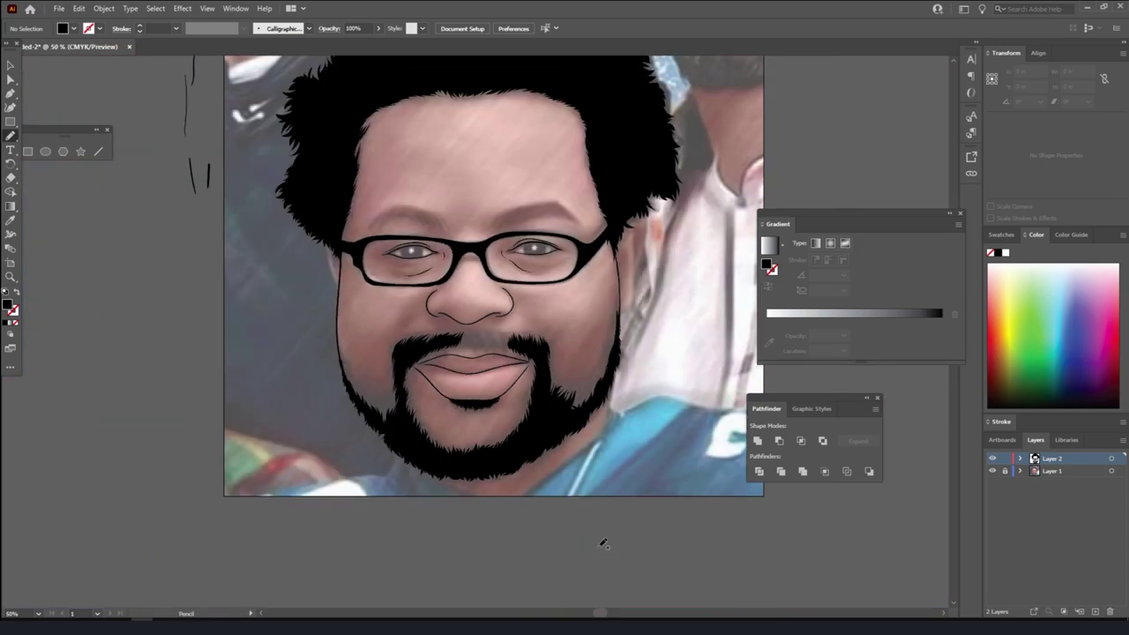
{"action": "left_click", "coordinate": [992, 471]}
{"action": "key", "text": "ctrl+plus"}
{"action": "key", "text": "ctrl+plus"}
- Fill the moustache gap under the nose with a closed black shape
{"action": "left_click", "coordinate": [992, 471]}
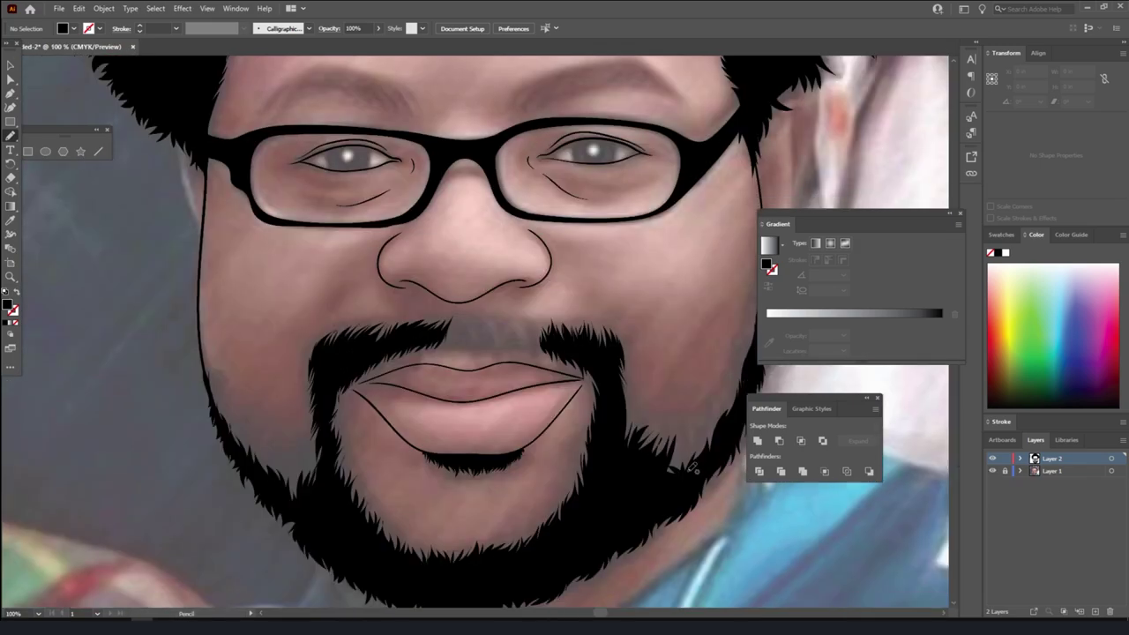
{"action": "key", "text": "ctrl+plus"}
{"action": "mouse_move", "coordinate": [612, 282]}
{"action": "left_mouse_down"}
{"action": "mouse_move", "coordinate": [392, 291]}
{"action": "mouse_move", "coordinate": [419, 240]}
{"action": "mouse_move", "coordinate": [447, 239]}
{"action": "left_mouse_up"}
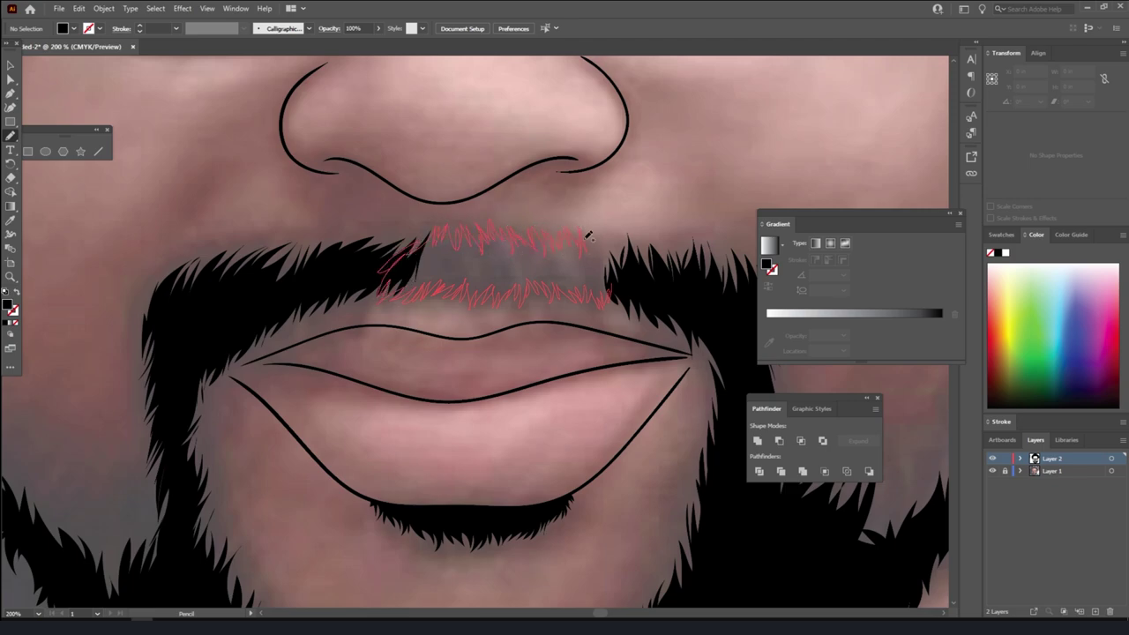
{"action": "left_click_drag", "start_coordinate": [631, 260], "coordinate": [628, 268]}
- Extend the beard along the left jawline with two jagged strips
{"action": "scroll", "coordinate": [676, 414], "scroll_direction": "down", "scroll_amount": 2}
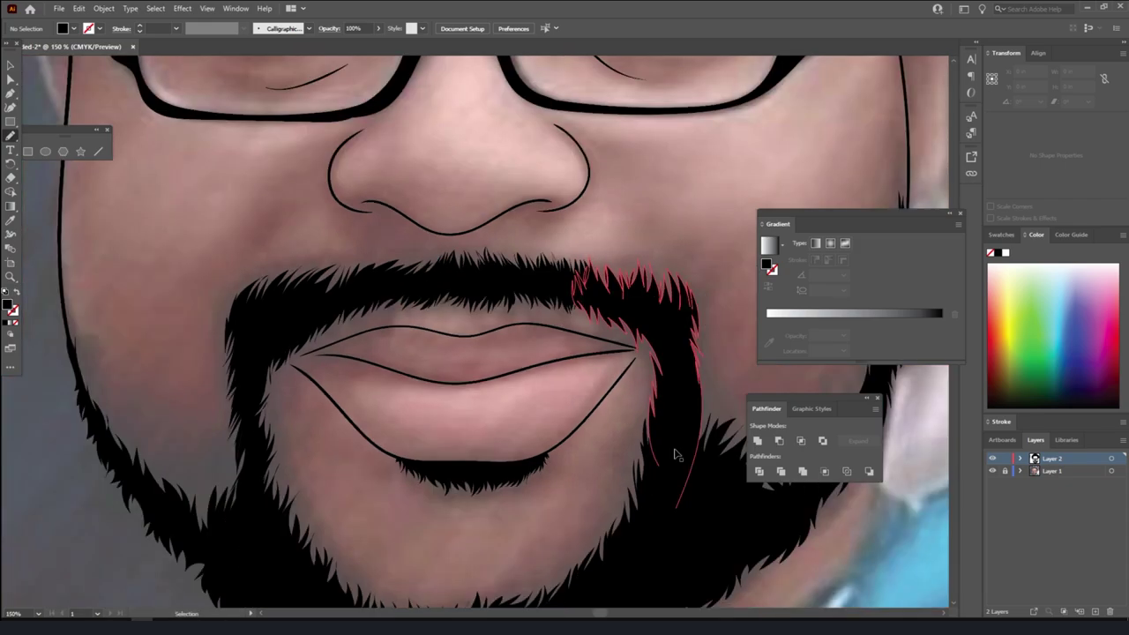
{"action": "scroll", "coordinate": [673, 405], "scroll_direction": "down", "scroll_amount": 2}
{"action": "scroll", "coordinate": [396, 383], "scroll_direction": "up", "scroll_amount": 2}
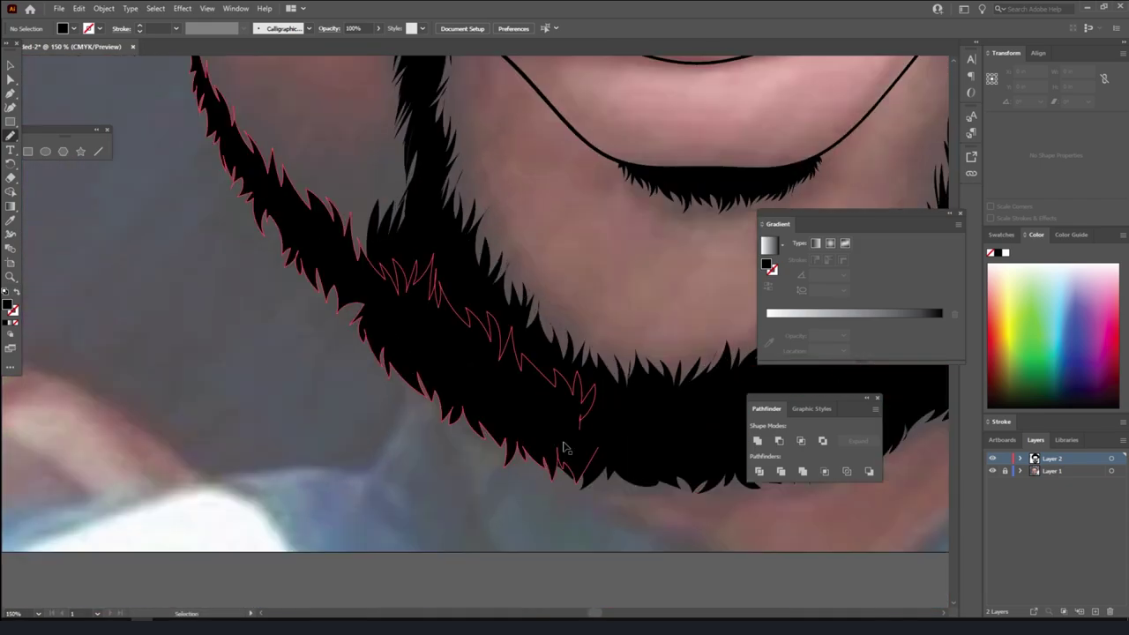
{"action": "scroll", "coordinate": [397, 383], "scroll_direction": "up", "scroll_amount": 2}
{"action": "scroll", "coordinate": [337, 391], "scroll_direction": "up", "scroll_amount": 2}
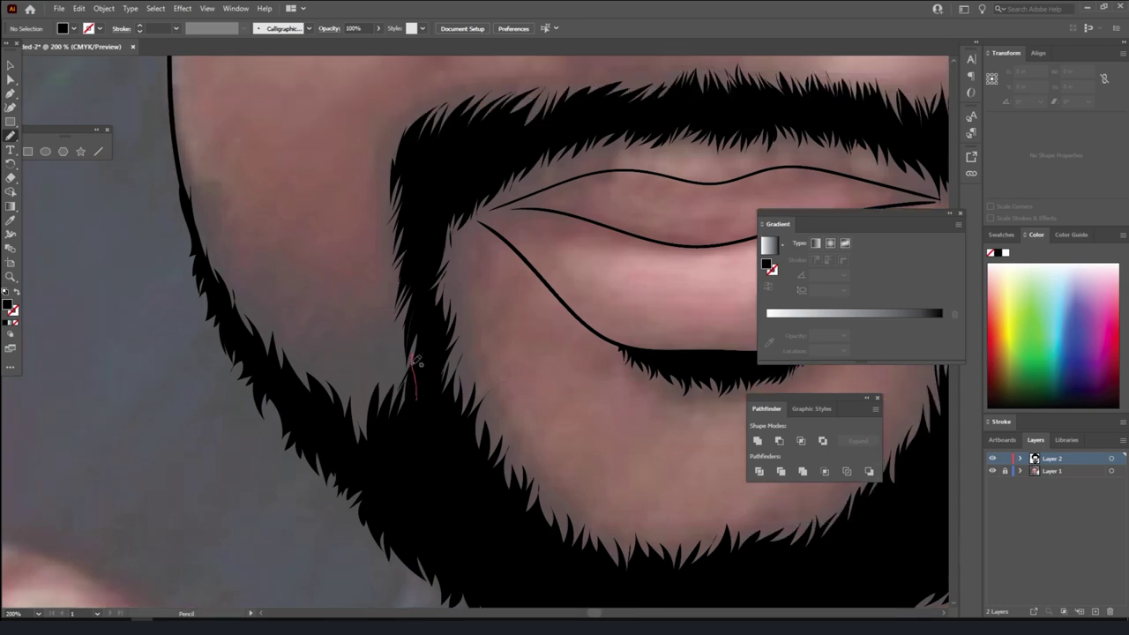
{"action": "mouse_move", "coordinate": [415, 395]}
{"action": "left_mouse_down"}
{"action": "mouse_move", "coordinate": [296, 344]}
{"action": "mouse_move", "coordinate": [265, 317]}
{"action": "mouse_move", "coordinate": [182, 146]}
{"action": "left_mouse_up"}
{"action": "mouse_move", "coordinate": [368, 414]}
{"action": "left_mouse_down"}
{"action": "mouse_move", "coordinate": [415, 377]}
{"action": "mouse_move", "coordinate": [359, 350]}
{"action": "left_mouse_up"}
- Extend the beard edge along the right jawline
{"action": "scroll", "coordinate": [675, 522], "scroll_direction": "down", "scroll_amount": 5}
{"action": "scroll", "coordinate": [692, 488], "scroll_direction": "up", "scroll_amount": 4}
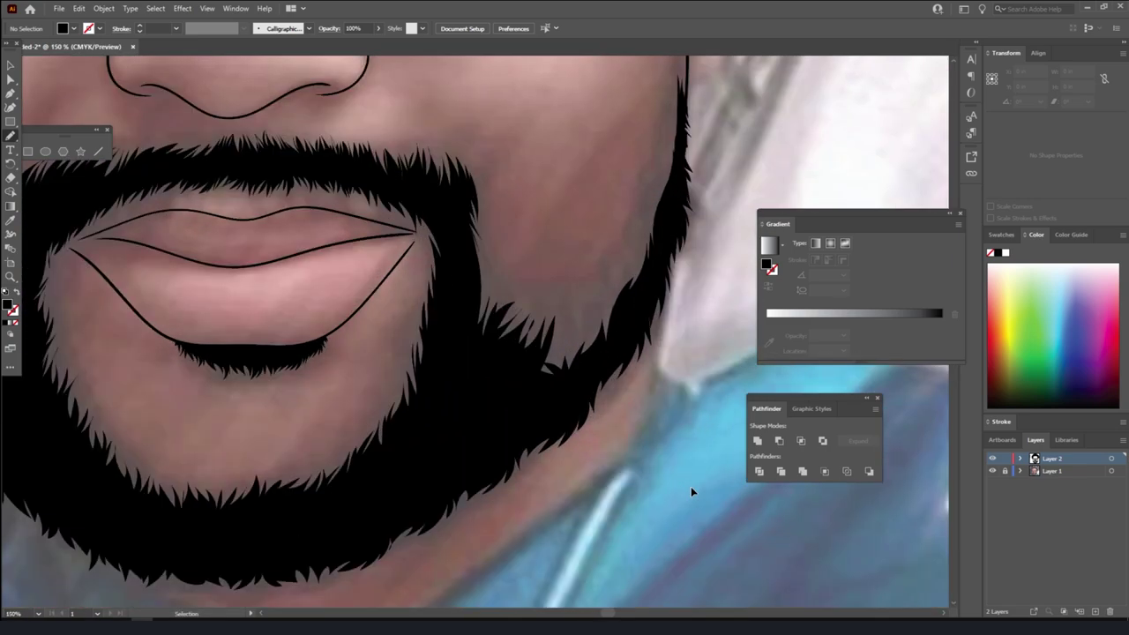
{"action": "mouse_move", "coordinate": [616, 277]}
{"action": "left_mouse_down"}
{"action": "mouse_move", "coordinate": [623, 237]}
{"action": "mouse_move", "coordinate": [570, 344]}
{"action": "left_mouse_up"}
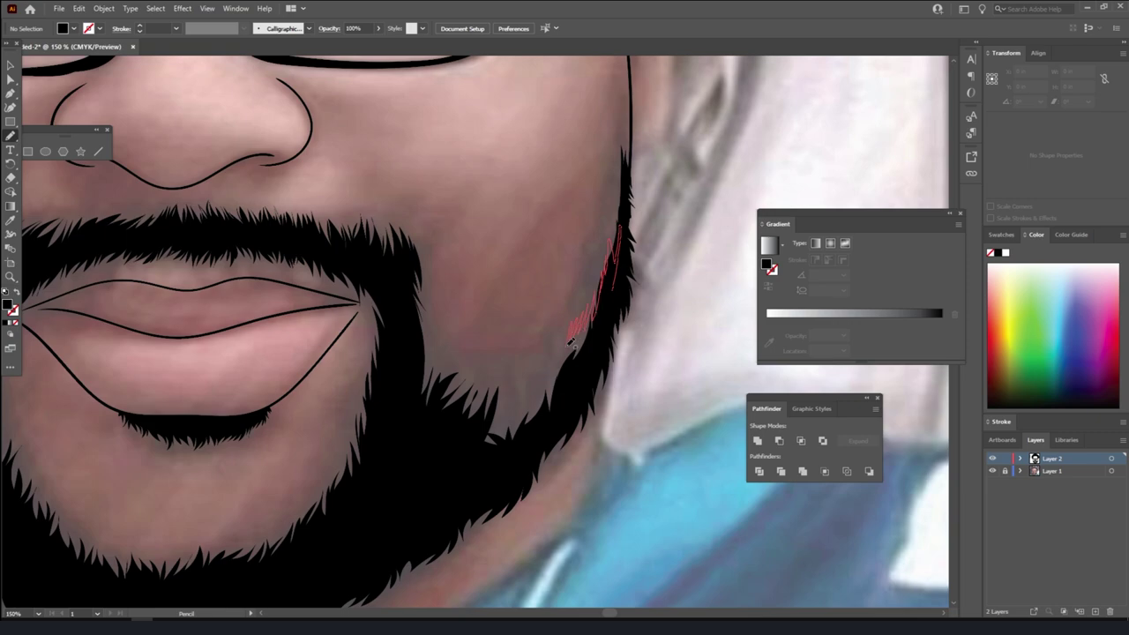
{"action": "mouse_move", "coordinate": [531, 377]}
{"action": "left_mouse_down"}
{"action": "mouse_move", "coordinate": [501, 393]}
{"action": "mouse_move", "coordinate": [452, 385]}
{"action": "mouse_move", "coordinate": [425, 332]}
{"action": "mouse_move", "coordinate": [603, 330]}
{"action": "mouse_move", "coordinate": [612, 313]}
{"action": "left_mouse_up"}
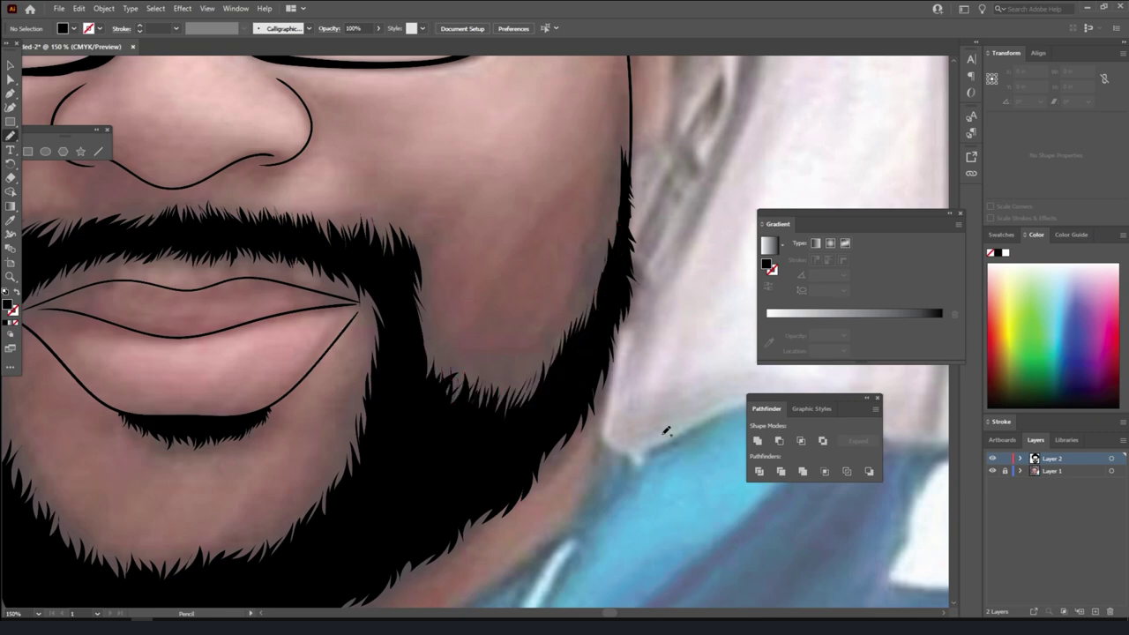
{"action": "scroll", "coordinate": [635, 450], "scroll_direction": "down", "scroll_amount": 4}
{"action": "scroll", "coordinate": [609, 457], "scroll_direction": "up", "scroll_amount": 2}
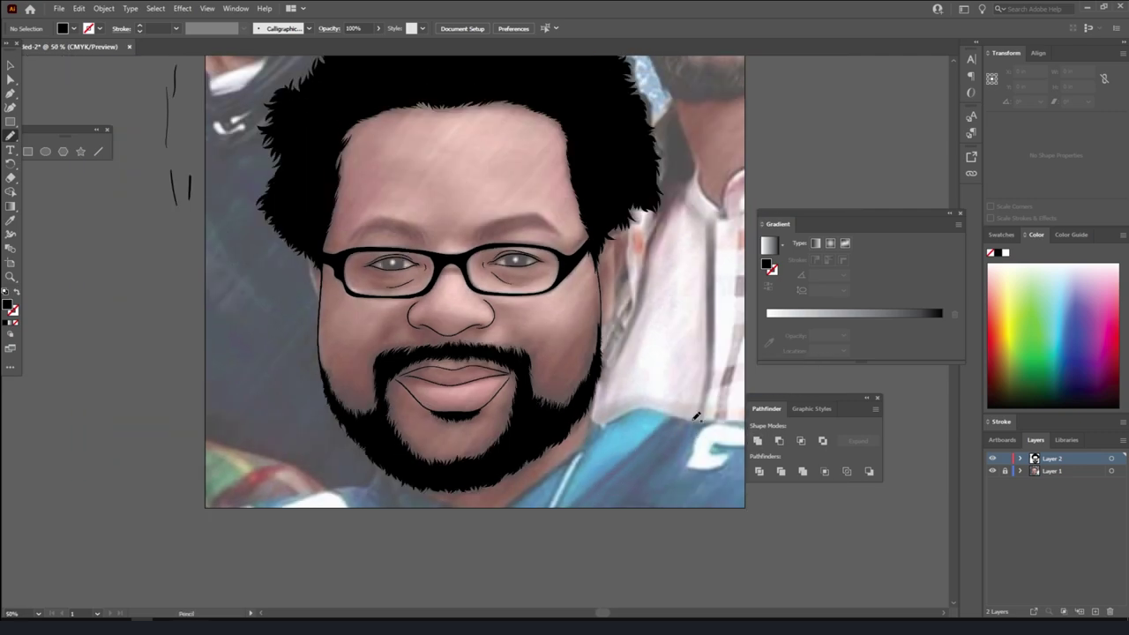
- Pencil a closed, solid black iris in the first eye
{"action": "left_click", "coordinate": [992, 471]}
{"action": "scroll", "coordinate": [677, 407], "scroll_direction": "up", "scroll_amount": 4}
{"action": "left_click", "coordinate": [992, 471]}
{"action": "scroll", "coordinate": [678, 411], "scroll_direction": "up", "scroll_amount": 3}
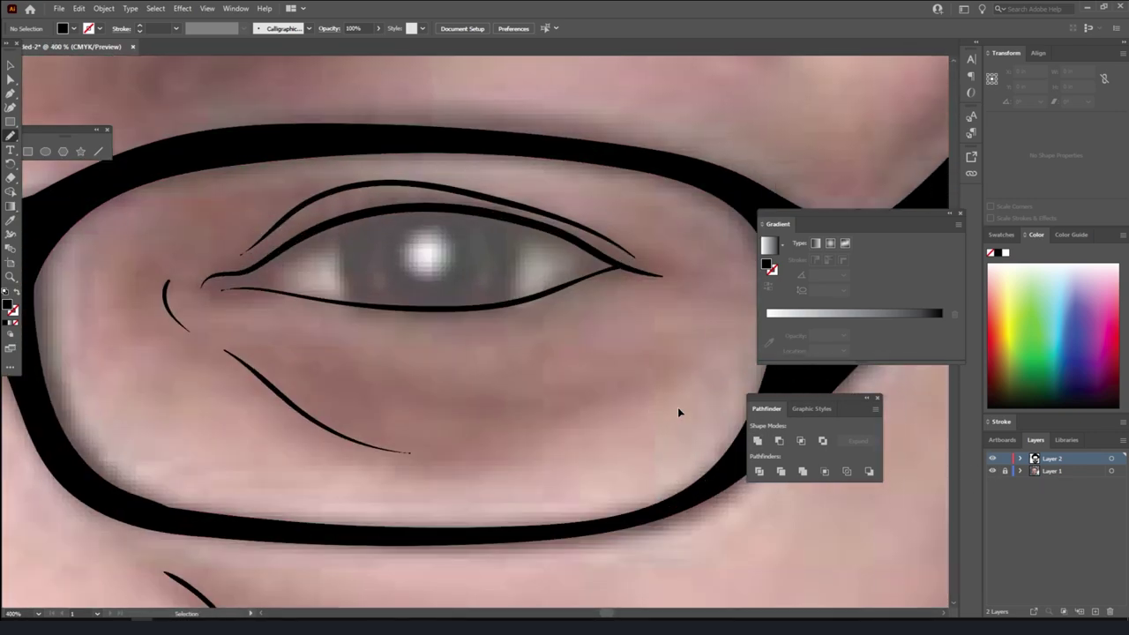
{"action": "scroll", "coordinate": [677, 411], "scroll_direction": "up", "scroll_amount": 2}
{"action": "key", "text": "n"}
{"action": "left_click_drag", "start_coordinate": [119, 289], "coordinate": [187, 235]}
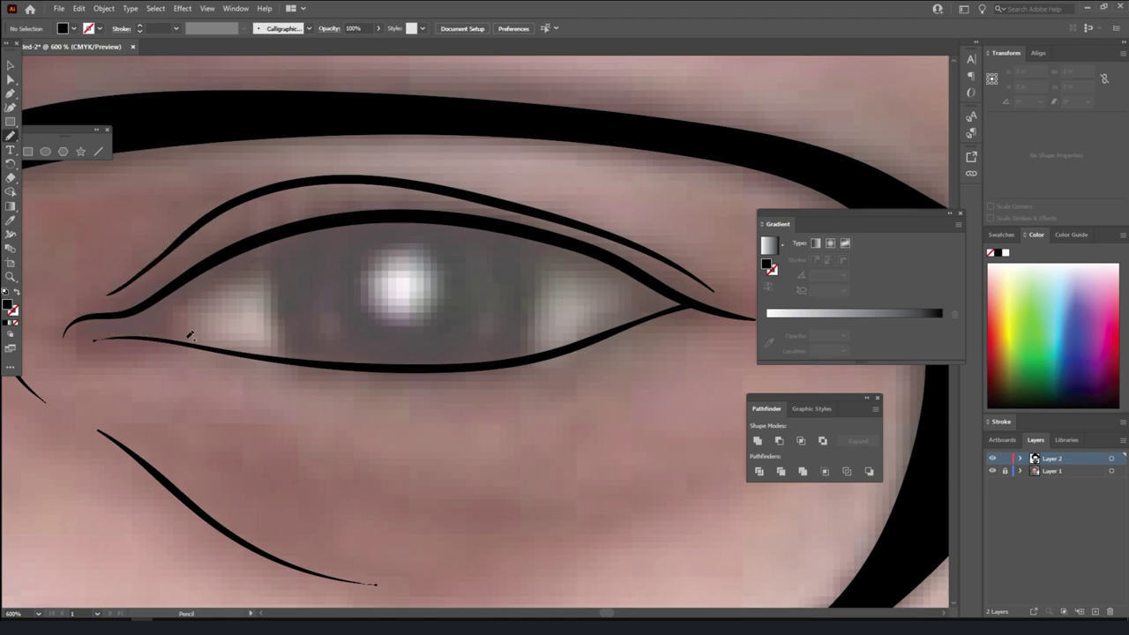
{"action": "left_click_drag", "start_coordinate": [126, 311], "coordinate": [269, 257]}
{"action": "left_click_drag", "start_coordinate": [271, 296], "coordinate": [527, 325]}
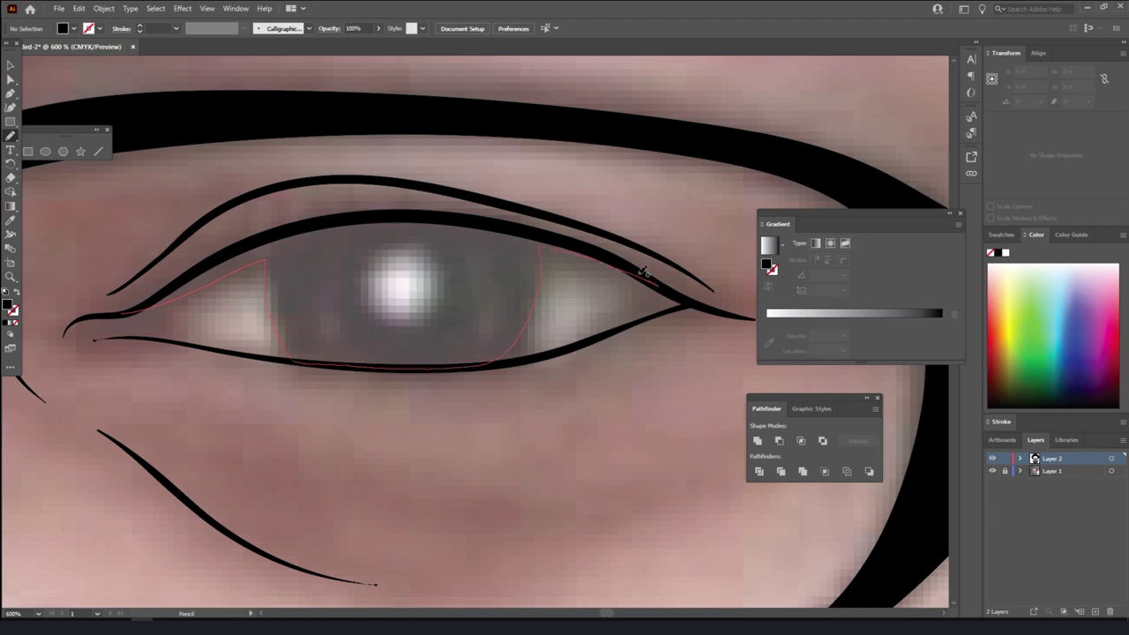
{"action": "left_click_drag", "start_coordinate": [541, 240], "coordinate": [263, 265]}
{"action": "key", "text": "ctrl+minus"}
{"action": "key", "text": "ctrl+minus"}
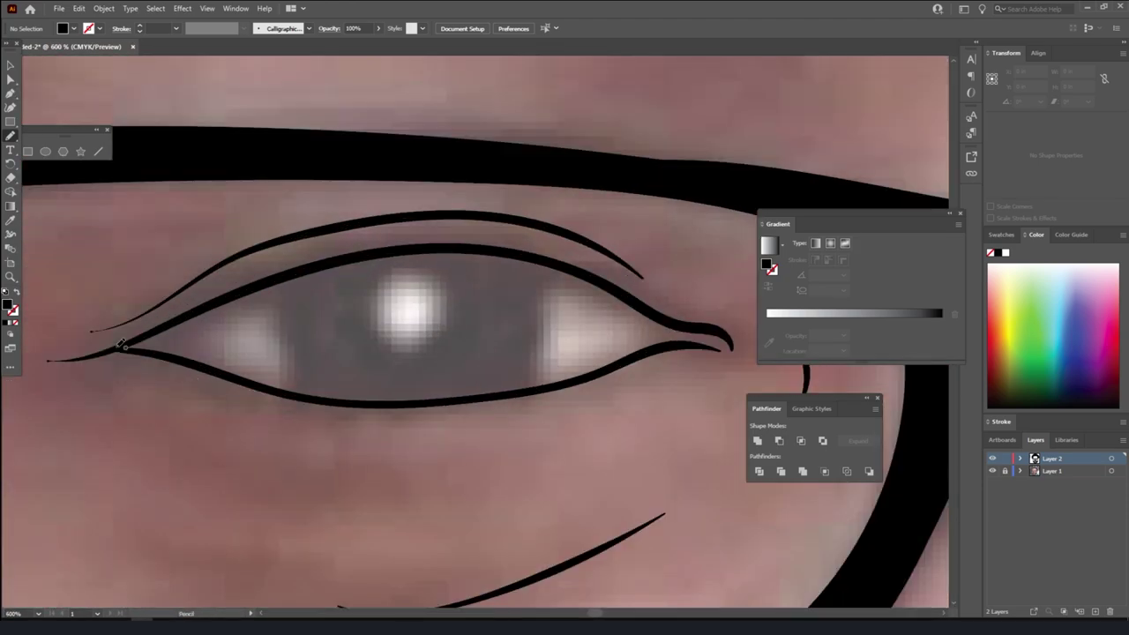
- Draw a solid black iris in the other eye, redrawing it smoother
{"action": "left_click_drag", "start_coordinate": [108, 350], "coordinate": [201, 319]}
{"action": "mouse_move", "coordinate": [311, 387]}
{"action": "left_mouse_down"}
{"action": "mouse_move", "coordinate": [421, 396]}
{"action": "mouse_move", "coordinate": [534, 333]}
{"action": "left_mouse_up"}
{"action": "mouse_move", "coordinate": [567, 279]}
{"action": "left_mouse_down"}
{"action": "mouse_move", "coordinate": [441, 244]}
{"action": "mouse_move", "coordinate": [123, 344]}
{"action": "left_mouse_up"}
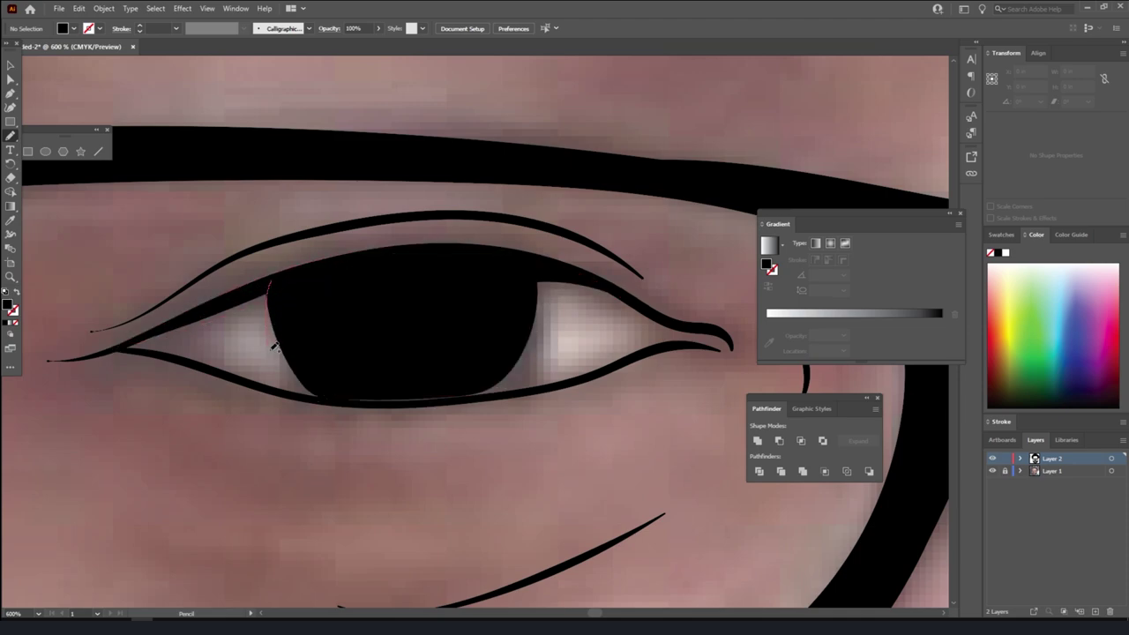
{"action": "mouse_move", "coordinate": [273, 346]}
{"action": "left_mouse_down"}
{"action": "mouse_move", "coordinate": [360, 395]}
{"action": "mouse_move", "coordinate": [520, 374]}
{"action": "mouse_move", "coordinate": [373, 254]}
{"action": "mouse_move", "coordinate": [278, 344]}
{"action": "left_mouse_up"}
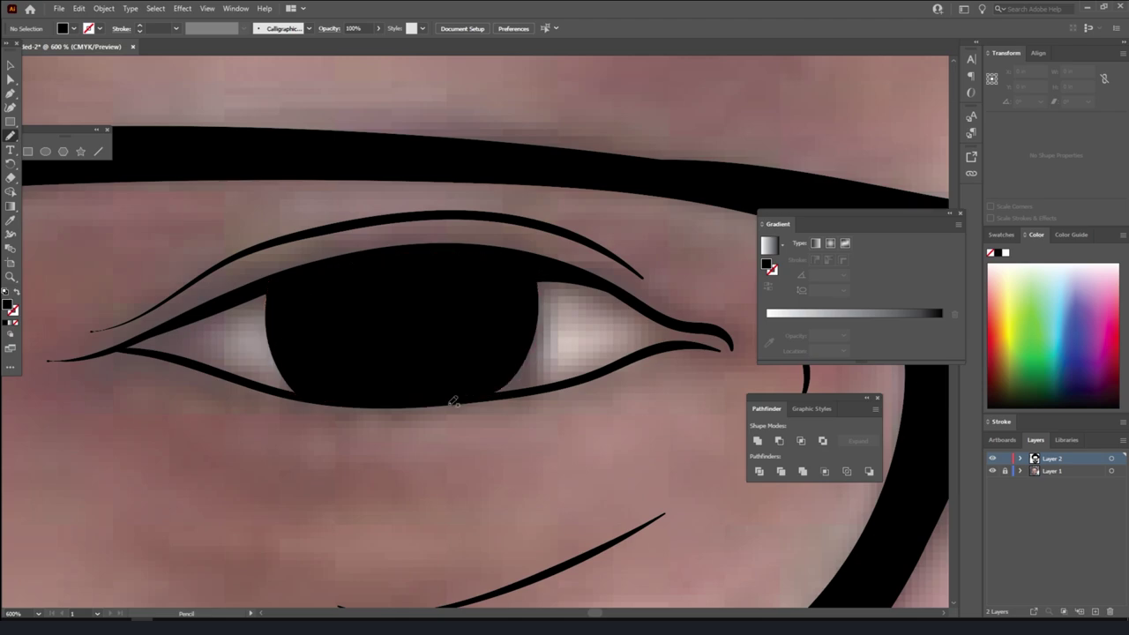
{"action": "key", "text": "ctrl+0"}
{"action": "scroll", "coordinate": [476, 336], "scroll_direction": "up", "scroll_amount": 5}
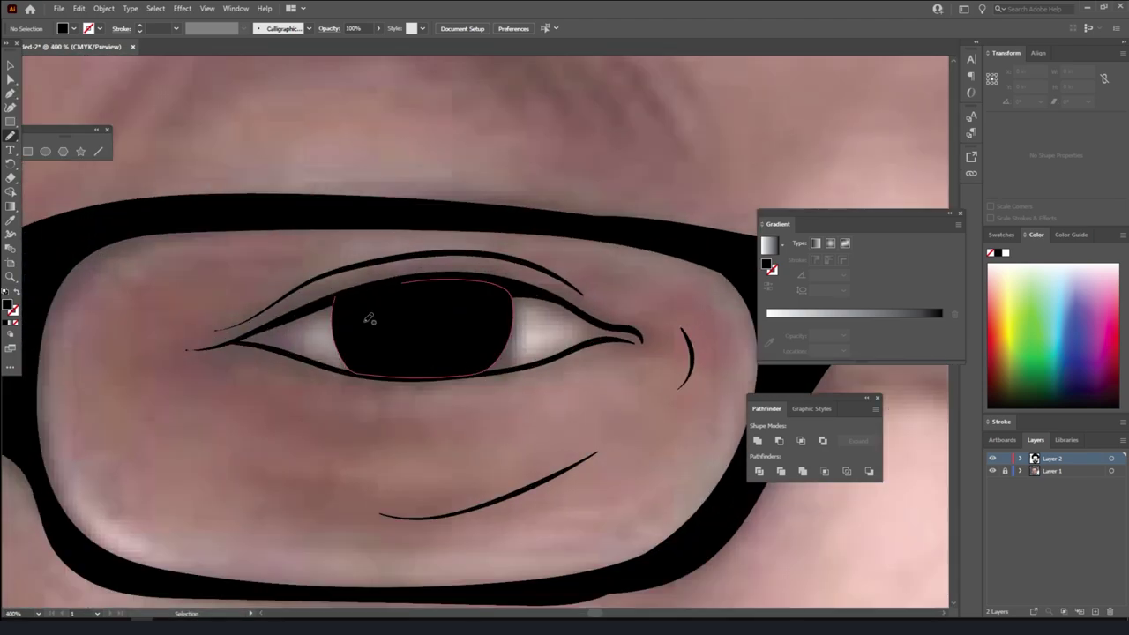
- Nudge both irises slightly right with the Selection tool and arrow keys
{"action": "key", "text": "v"}
{"action": "left_click", "coordinate": [419, 316]}
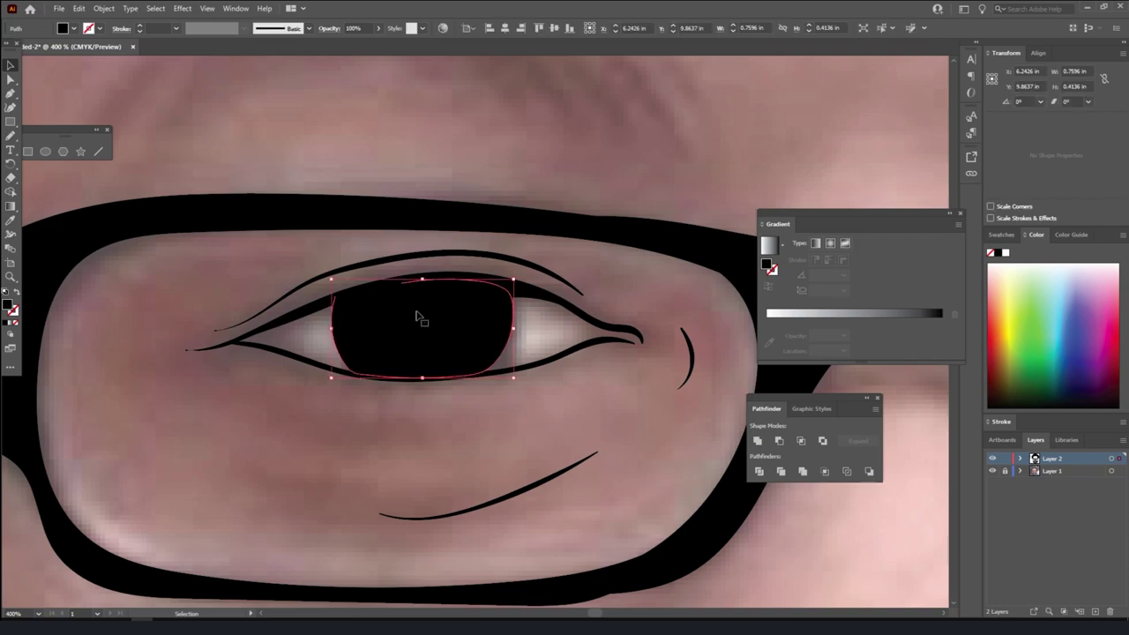
{"action": "key", "text": "Right"}
{"action": "key", "text": "Right"}
{"action": "key", "text": "Right"}
{"action": "left_click", "coordinate": [431, 431]}
{"action": "scroll", "coordinate": [499, 477], "scroll_direction": "down", "scroll_amount": 4}
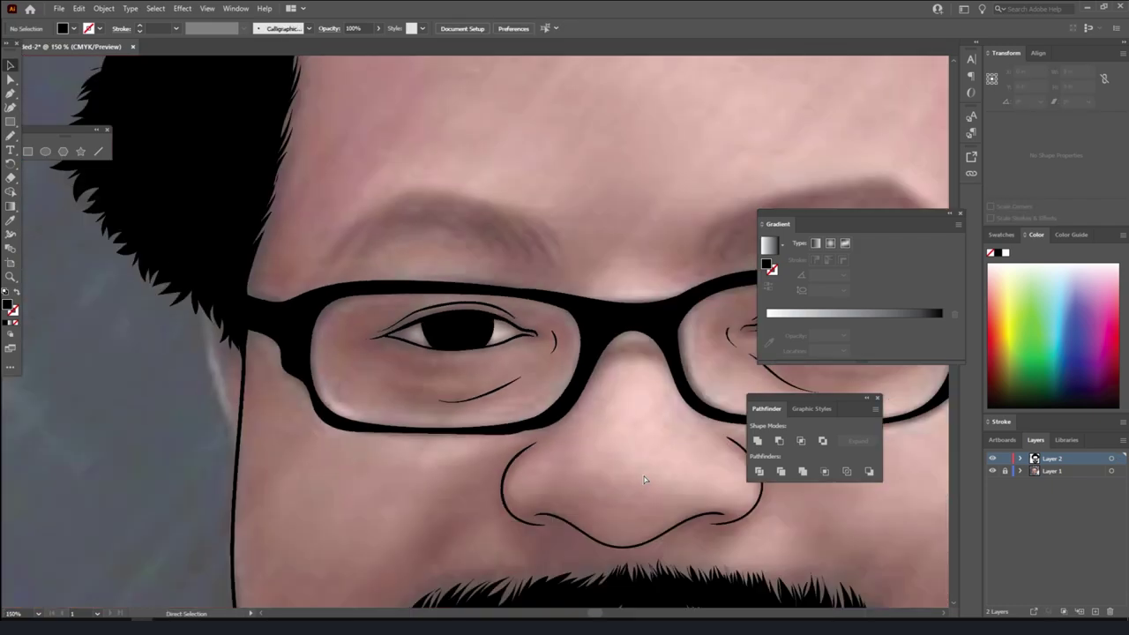
{"action": "scroll", "coordinate": [500, 477], "scroll_direction": "down", "scroll_amount": 3}
{"action": "scroll", "coordinate": [617, 335], "scroll_direction": "up", "scroll_amount": 2}
{"action": "left_click", "coordinate": [664, 328]}
{"action": "key", "text": "Right"}
{"action": "key", "text": "Right"}
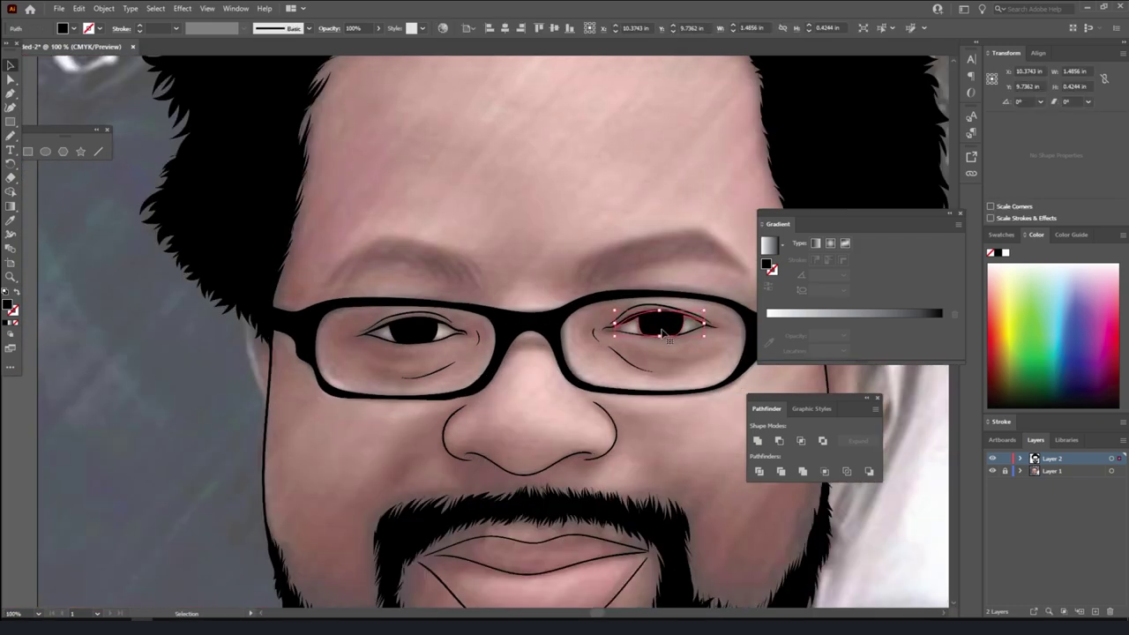
{"action": "left_click", "coordinate": [671, 364]}
- Add pencil strokes along the inner and outer upper eyelid
{"action": "scroll", "coordinate": [679, 410], "scroll_direction": "down", "scroll_amount": 3}
{"action": "scroll", "coordinate": [662, 424], "scroll_direction": "up", "scroll_amount": 4}
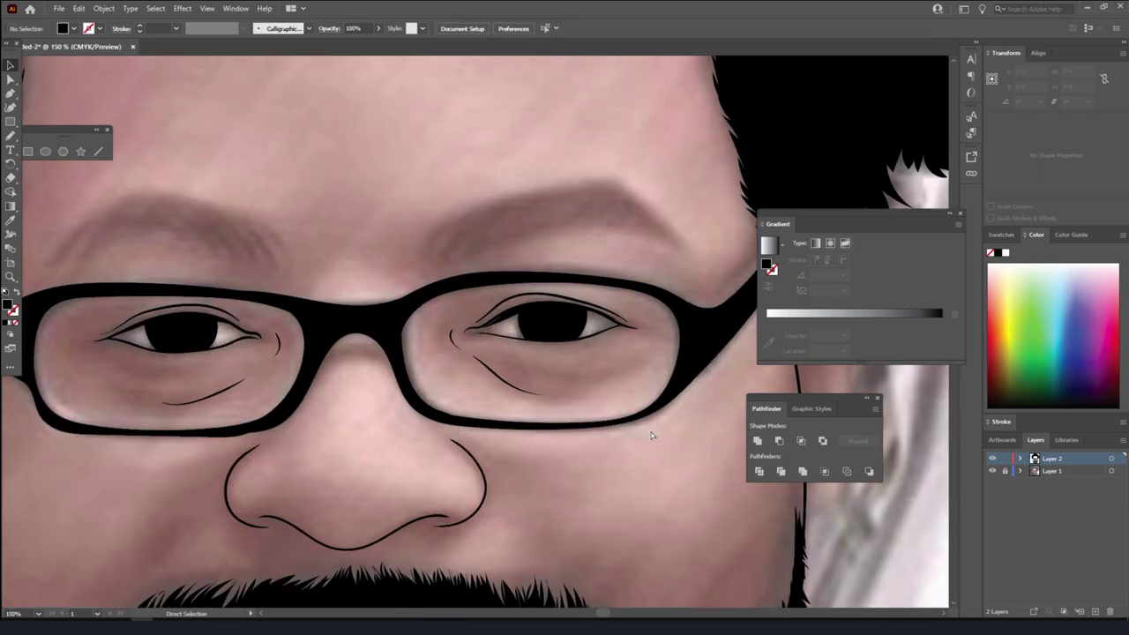
{"action": "scroll", "coordinate": [651, 435], "scroll_direction": "up", "scroll_amount": 3}
{"action": "scroll", "coordinate": [650, 435], "scroll_direction": "right", "scroll_amount": 2}
{"action": "key", "text": "n"}
{"action": "mouse_move", "coordinate": [374, 276]}
{"action": "left_mouse_down"}
{"action": "mouse_move", "coordinate": [300, 288]}
{"action": "mouse_move", "coordinate": [247, 313]}
{"action": "left_mouse_up"}
{"action": "left_click_drag", "start_coordinate": [490, 269], "coordinate": [564, 279]}
- Add one more long upper-eyelid stroke and compare against the reference photo
{"action": "key", "text": "v"}
{"action": "scroll", "coordinate": [403, 327], "scroll_direction": "down", "scroll_amount": 3}
{"action": "scroll", "coordinate": [335, 360], "scroll_direction": "up", "scroll_amount": 2}
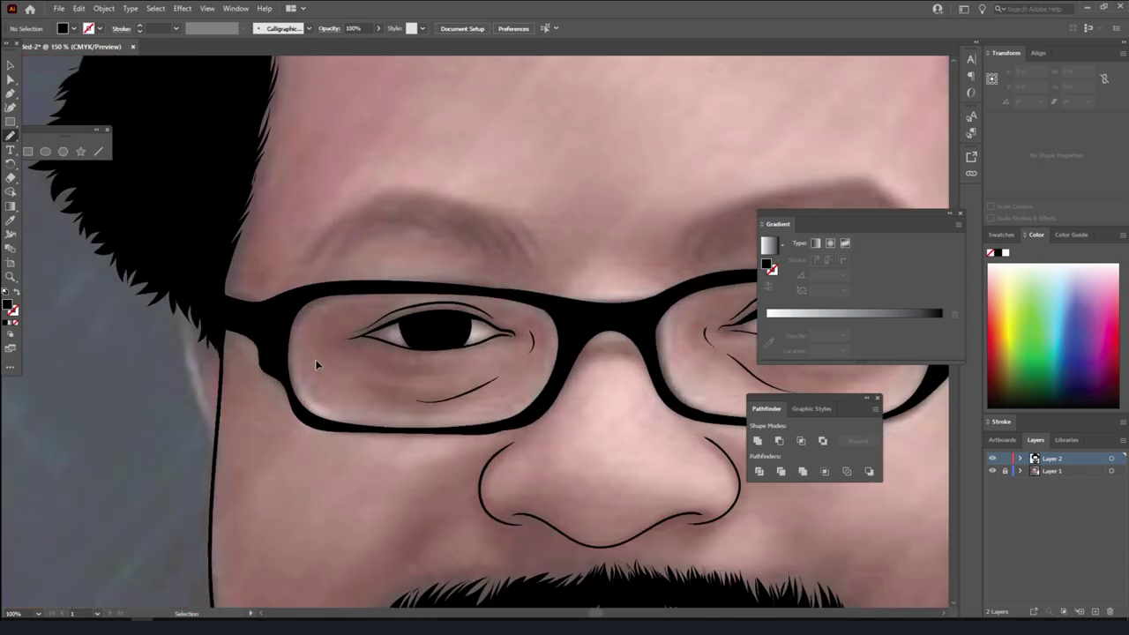
{"action": "scroll", "coordinate": [315, 359], "scroll_direction": "up", "scroll_amount": 3}
{"action": "scroll", "coordinate": [316, 359], "scroll_direction": "right", "scroll_amount": 5}
{"action": "key", "text": "n"}
{"action": "mouse_move", "coordinate": [269, 286]}
{"action": "left_mouse_down"}
{"action": "mouse_move", "coordinate": [143, 350]}
{"action": "mouse_move", "coordinate": [670, 310]}
{"action": "left_mouse_up"}
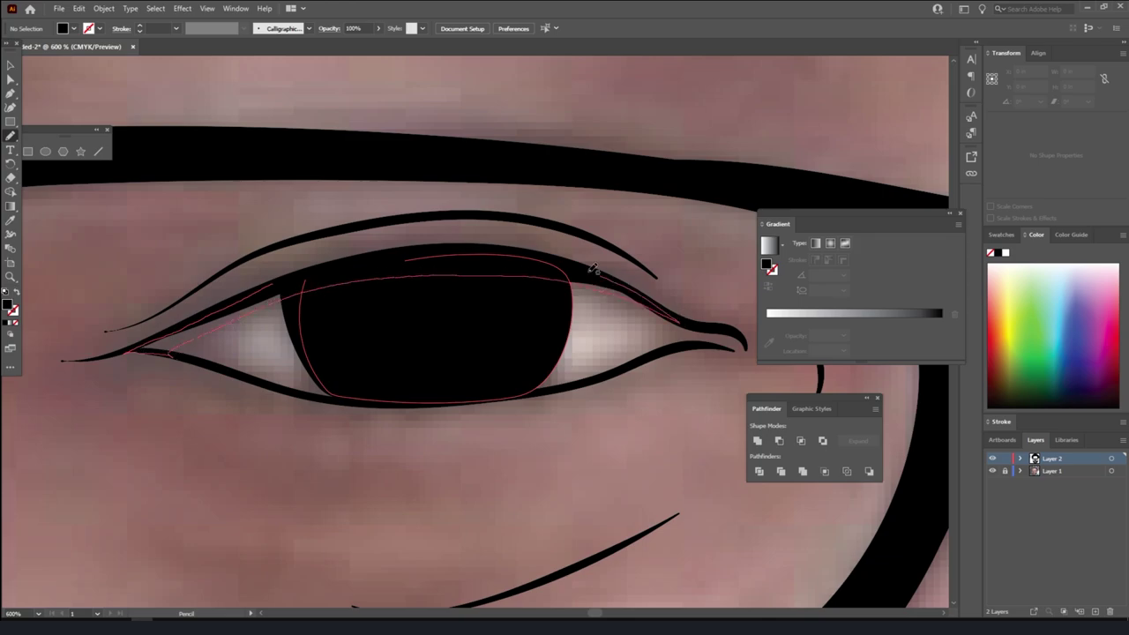
{"action": "scroll", "coordinate": [247, 313], "scroll_direction": "down", "scroll_amount": 2}
{"action": "scroll", "coordinate": [382, 339], "scroll_direction": "down", "scroll_amount": 4}
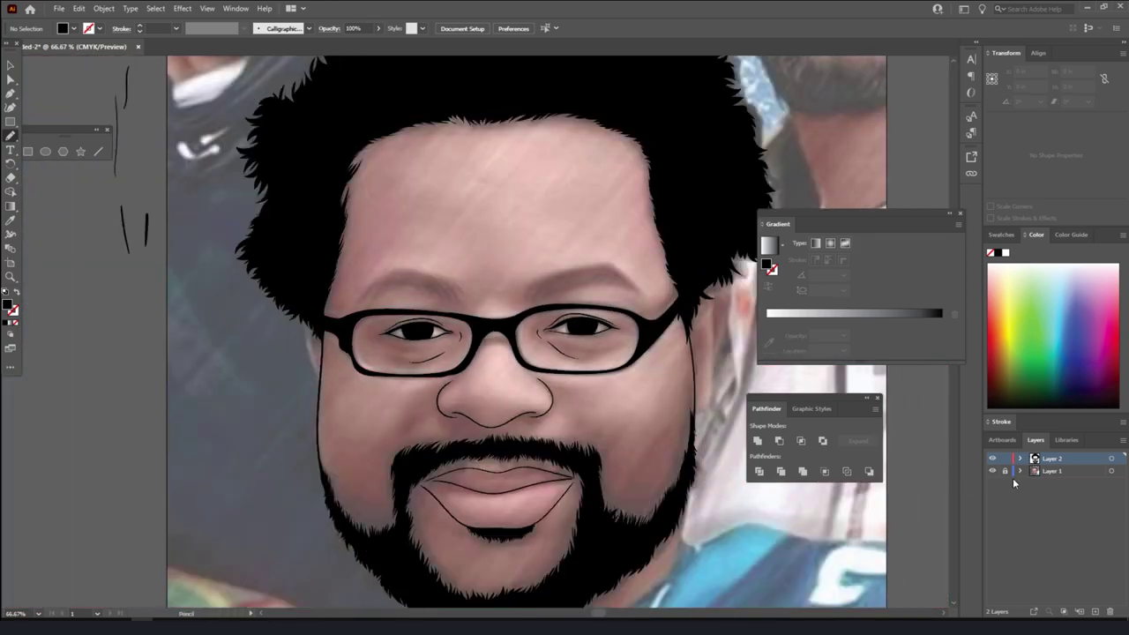
{"action": "left_click", "coordinate": [991, 471]}
{"action": "left_click", "coordinate": [991, 471]}
{"action": "scroll", "coordinate": [629, 440], "scroll_direction": "up", "scroll_amount": 2}
- Finish the black hair strokes on the left eyebrow
{"action": "scroll", "coordinate": [632, 434], "scroll_direction": "up", "scroll_amount": 1}
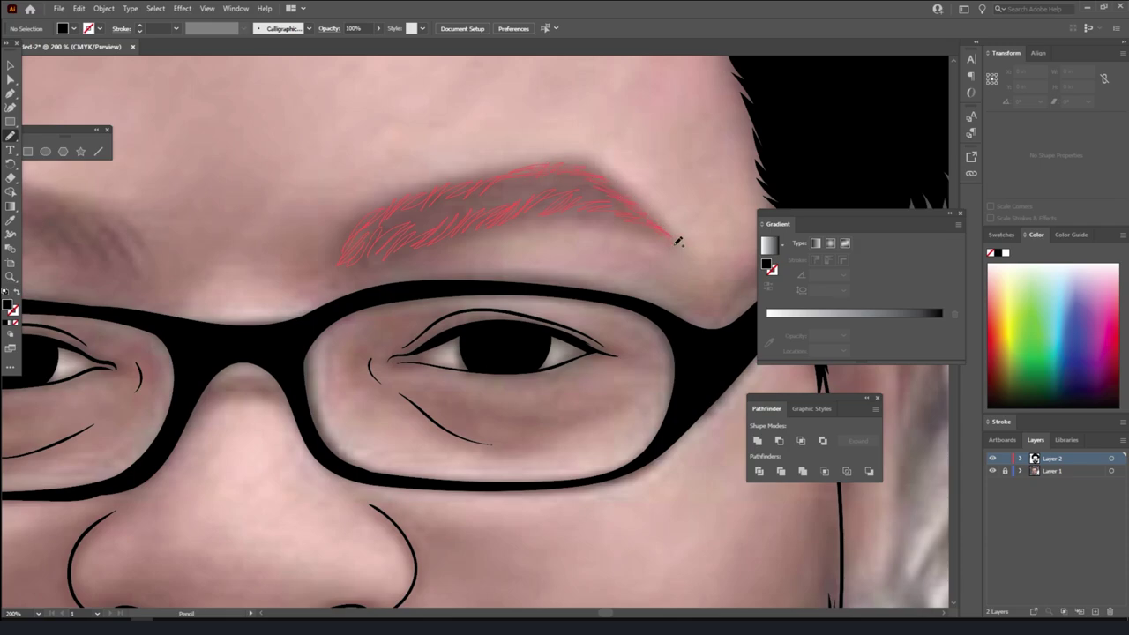
{"action": "key", "text": "ctrl+shift+a"}
{"action": "key", "text": "ctrl+minus"}
{"action": "key", "text": "ctrl+minus"}
{"action": "key", "text": "ctrl+minus"}
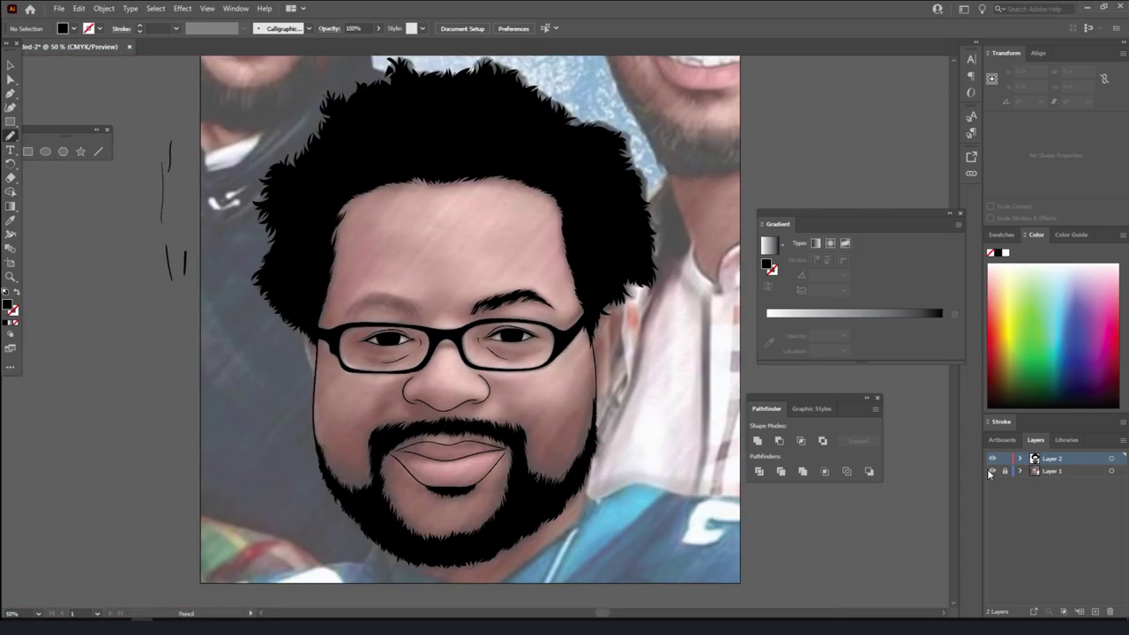
{"action": "left_click", "coordinate": [991, 471]}
{"action": "key", "text": "ctrl+plus"}
{"action": "key", "text": "ctrl+plus"}
{"action": "left_click", "coordinate": [991, 471]}
{"action": "key", "text": "ctrl+plus"}
{"action": "key", "text": "ctrl+plus"}
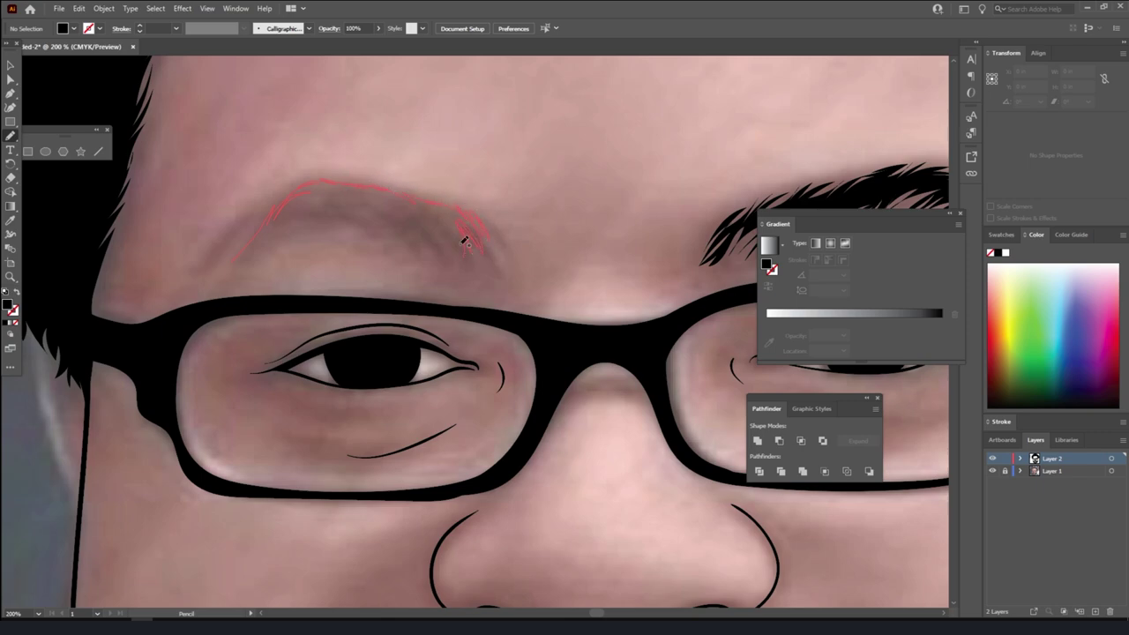
{"action": "left_click_drag", "start_coordinate": [432, 226], "coordinate": [410, 214]}
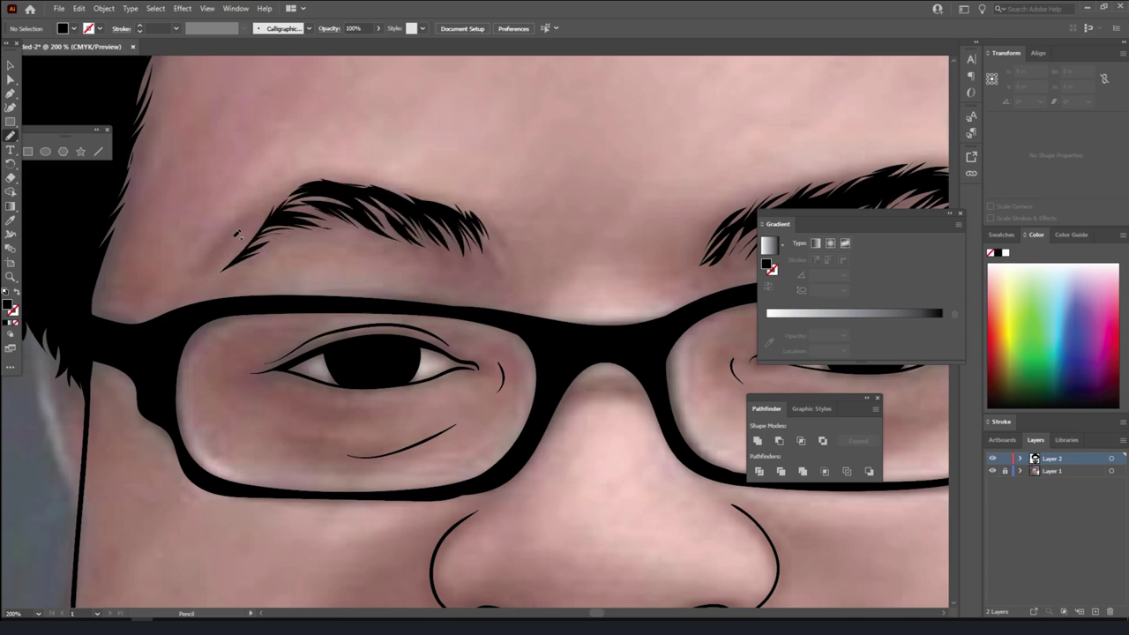
{"action": "left_click_drag", "start_coordinate": [237, 227], "coordinate": [197, 283]}
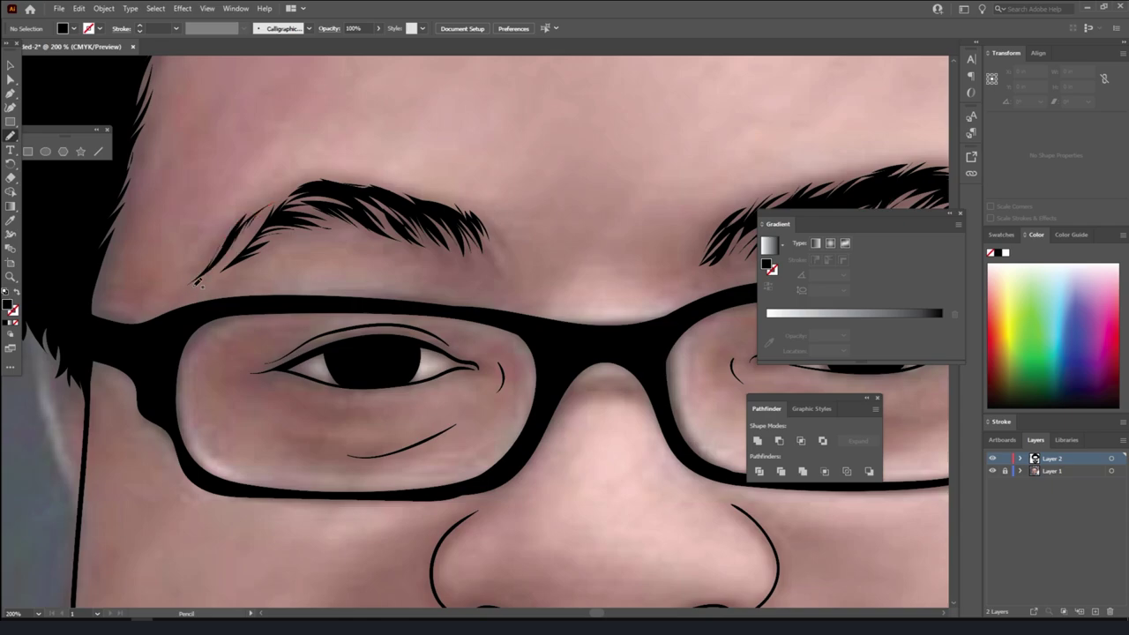
- Add an extra black stroke along the beard's right side
{"action": "key", "text": "ctrl+minus"}
{"action": "key", "text": "ctrl+minus"}
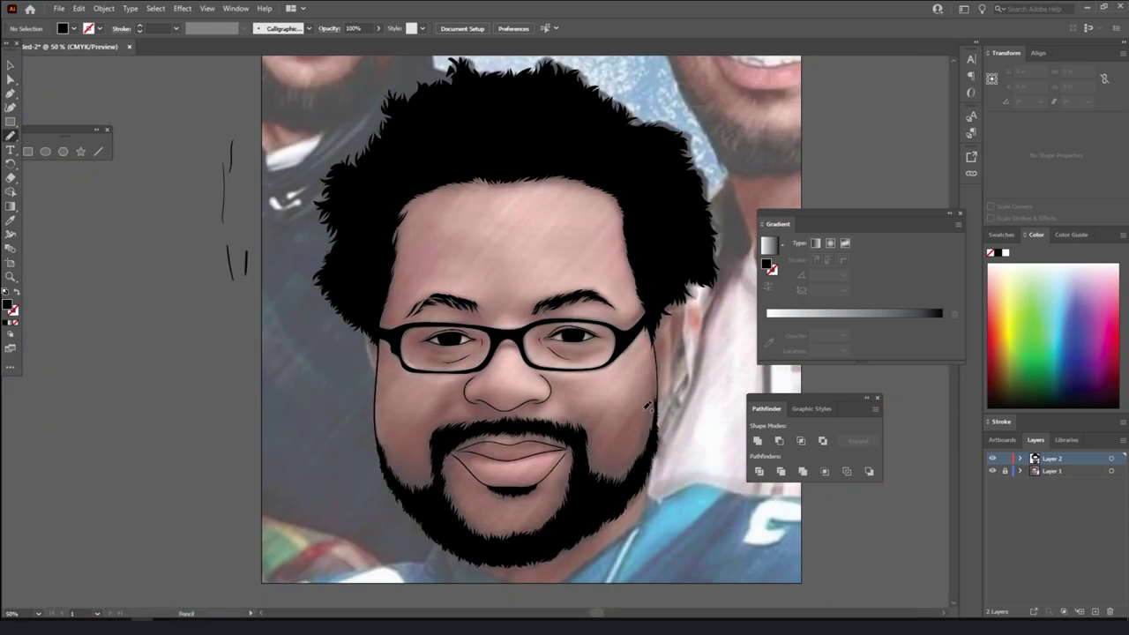
{"action": "scroll", "coordinate": [641, 409], "scroll_direction": "down", "scroll_amount": 1}
{"action": "left_click_drag", "start_coordinate": [587, 432], "coordinate": [646, 413]}
{"action": "key", "text": "ctrl+plus"}
- Paint black hair strokes into the right eyebrow, filling its inner end and top edge
{"action": "left_click", "coordinate": [992, 472]}
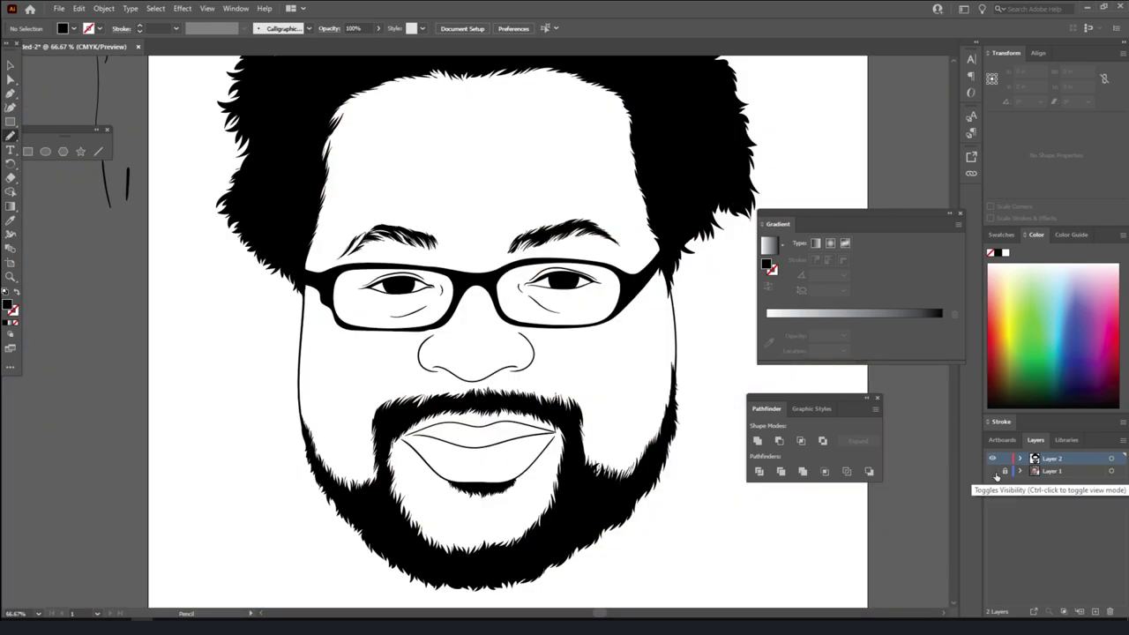
{"action": "key", "text": "ctrl+minus"}
{"action": "left_click", "coordinate": [992, 472]}
{"action": "key", "text": "ctrl+plus"}
{"action": "key", "text": "ctrl+plus"}
{"action": "key", "text": "ctrl+plus"}
{"action": "scroll", "coordinate": [626, 444], "scroll_direction": "up", "scroll_amount": 2}
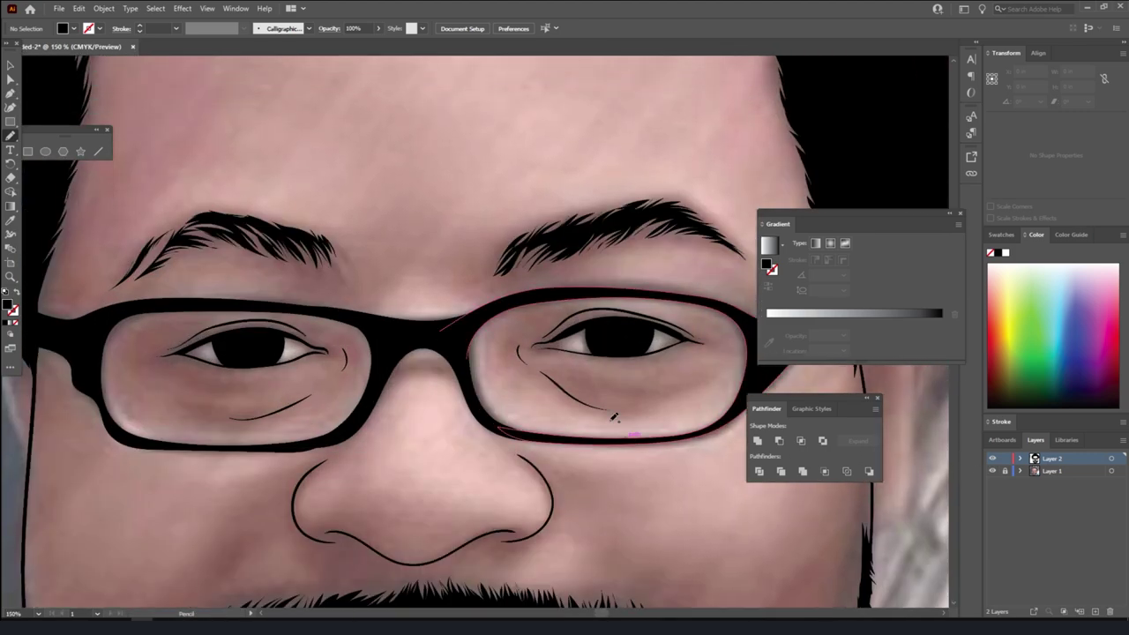
{"action": "scroll", "coordinate": [739, 235], "scroll_direction": "right", "scroll_amount": 2}
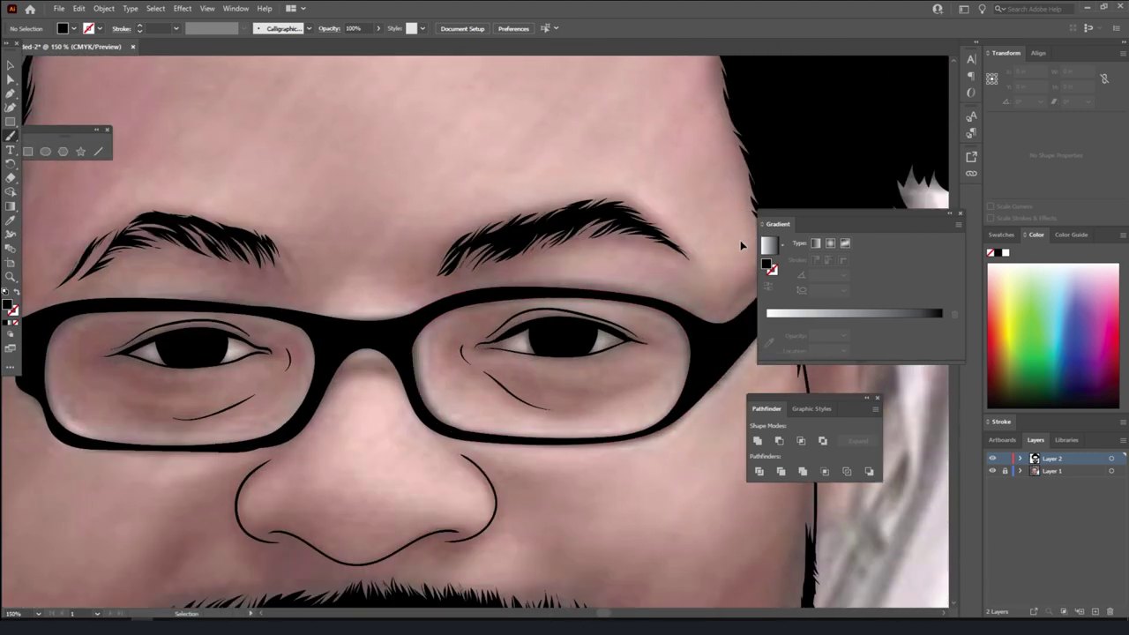
{"action": "key", "text": "shift+x"}
{"action": "mouse_move", "coordinate": [634, 231]}
{"action": "left_mouse_down"}
{"action": "mouse_move", "coordinate": [575, 217]}
{"action": "mouse_move", "coordinate": [533, 249]}
{"action": "mouse_move", "coordinate": [472, 270]}
{"action": "left_mouse_up"}
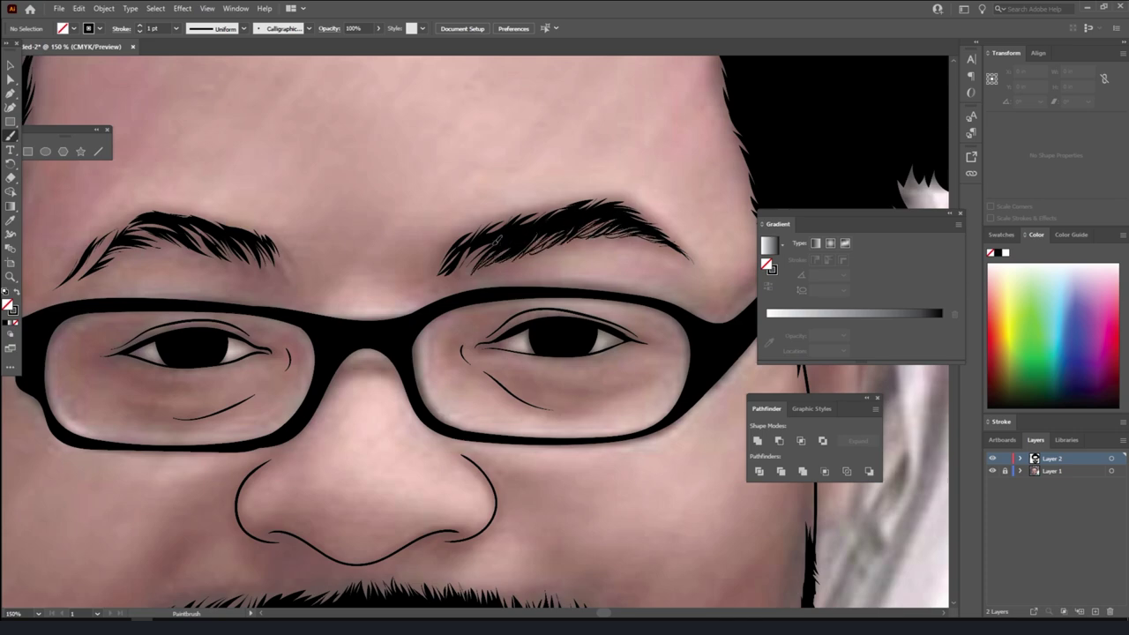
{"action": "left_click_drag", "start_coordinate": [497, 233], "coordinate": [433, 275]}
{"action": "left_click_drag", "start_coordinate": [460, 239], "coordinate": [421, 271]}
{"action": "mouse_move", "coordinate": [650, 213]}
{"action": "left_mouse_down"}
{"action": "mouse_move", "coordinate": [565, 199]}
{"action": "mouse_move", "coordinate": [510, 227]}
{"action": "mouse_move", "coordinate": [473, 227]}
{"action": "left_mouse_up"}
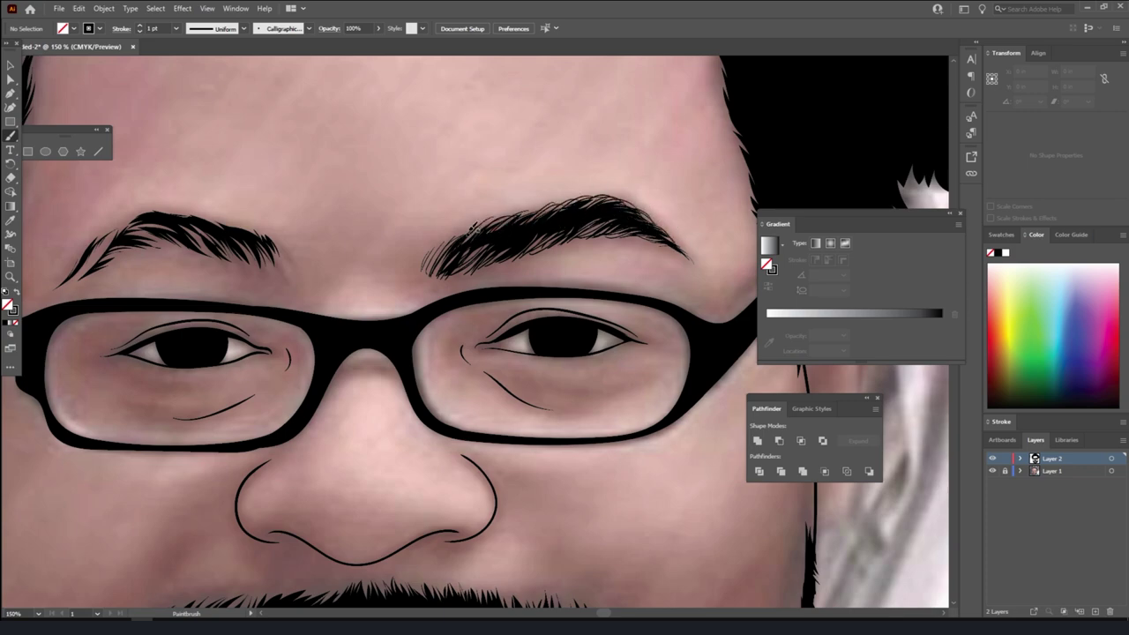
- At 2 pt brush weight, add fine hairs along the right eyebrow's top and inner end
{"action": "left_click", "coordinate": [175, 28]}
{"action": "left_click", "coordinate": [194, 96]}
{"action": "left_click_drag", "start_coordinate": [658, 234], "coordinate": [582, 226]}
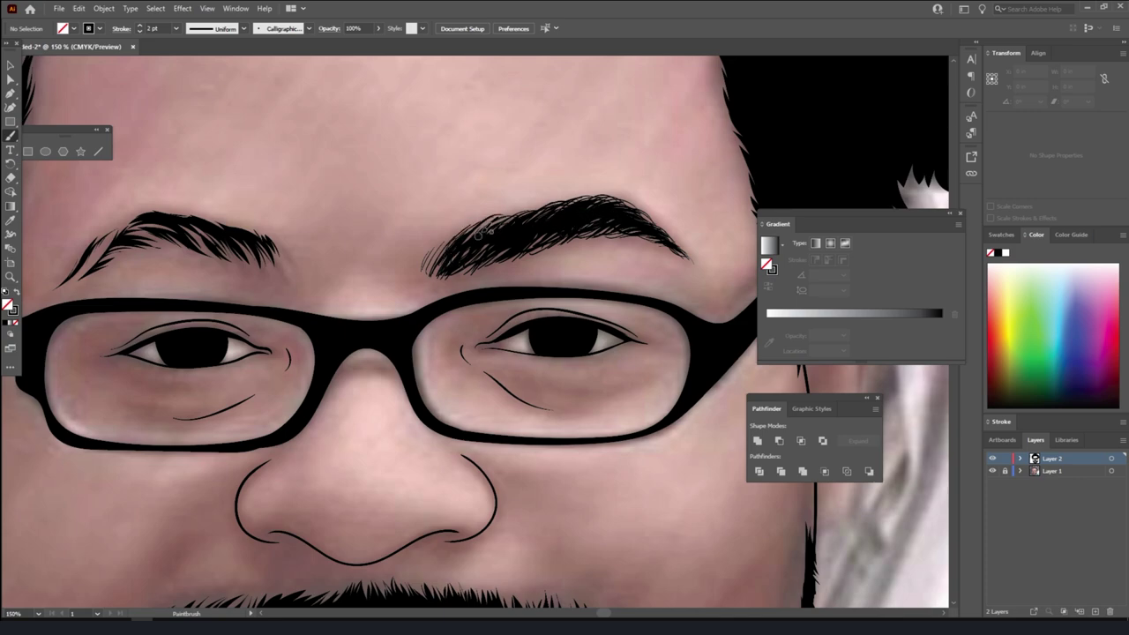
{"action": "mouse_move", "coordinate": [453, 249]}
{"action": "left_mouse_down"}
{"action": "mouse_move", "coordinate": [429, 265]}
{"action": "mouse_move", "coordinate": [427, 245]}
{"action": "left_mouse_up"}
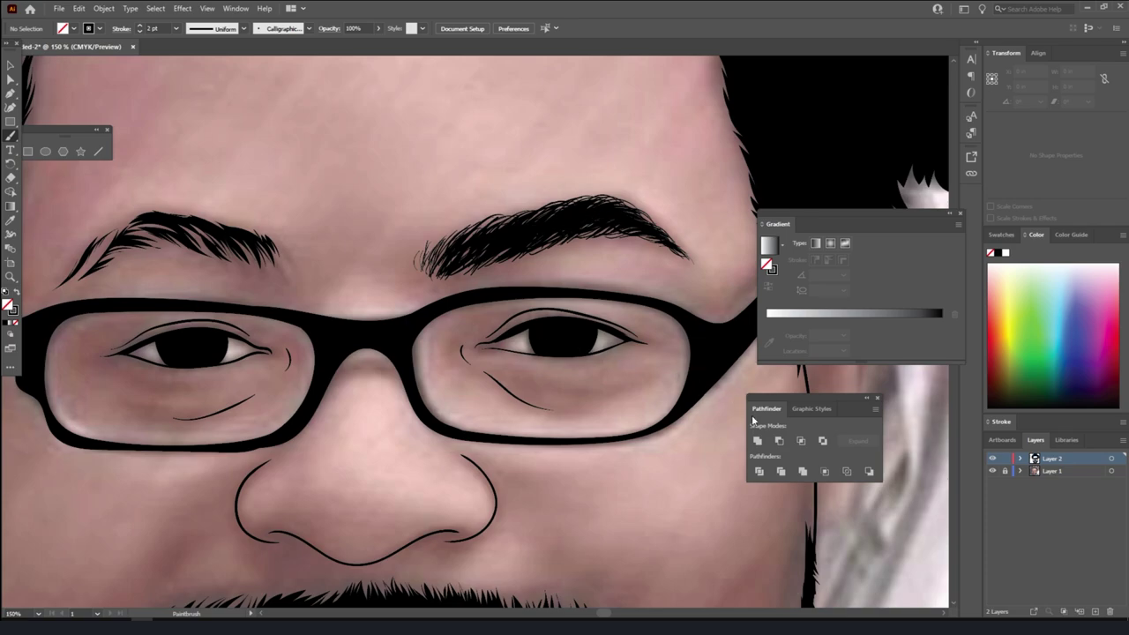
- Fill the left eyebrow with thin hair strokes, making its middle denser
{"action": "key", "text": "ctrl+minus"}
{"action": "key", "text": "ctrl+minus"}
{"action": "left_click", "coordinate": [992, 471]}
{"action": "key", "text": "ctrl+1"}
{"action": "key", "text": "ctrl+0"}
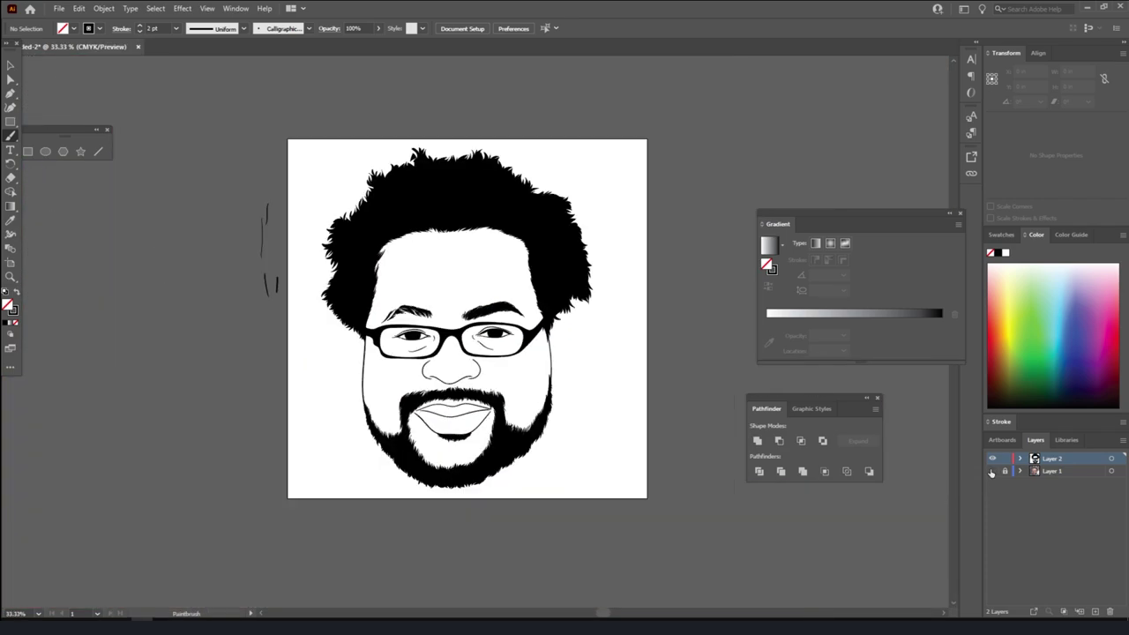
{"action": "key", "text": "ctrl+1"}
{"action": "left_click", "coordinate": [992, 471]}
{"action": "key", "text": "ctrl+plus"}
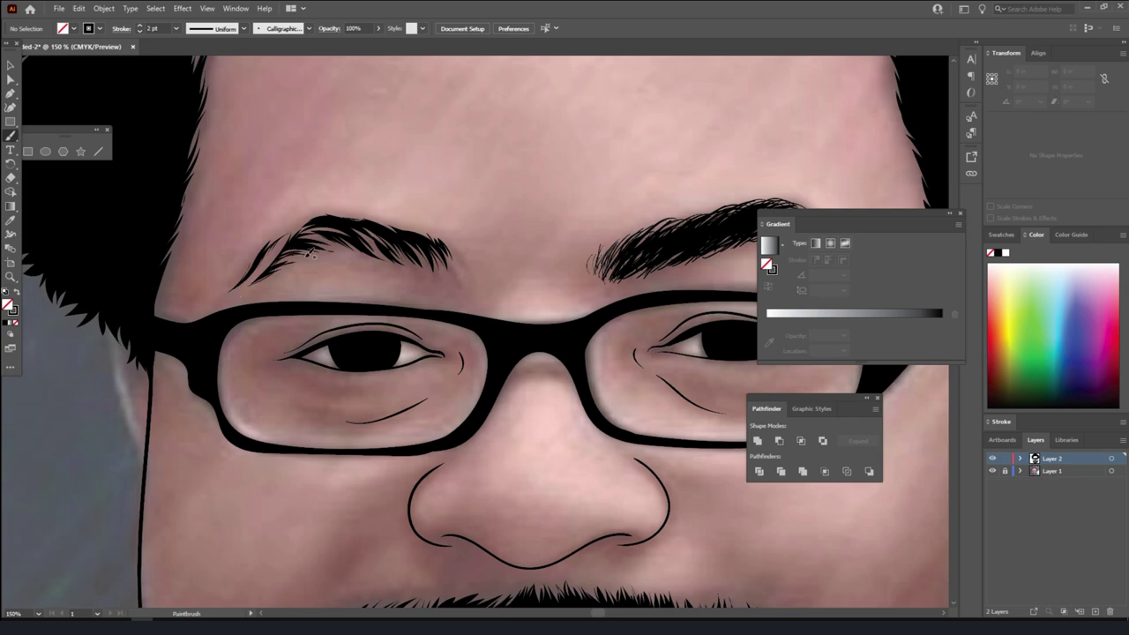
{"action": "left_click_drag", "start_coordinate": [256, 265], "coordinate": [300, 231]}
{"action": "mouse_move", "coordinate": [449, 276]}
{"action": "left_mouse_down"}
{"action": "mouse_move", "coordinate": [397, 247]}
{"action": "mouse_move", "coordinate": [302, 237]}
{"action": "mouse_move", "coordinate": [328, 240]}
{"action": "mouse_move", "coordinate": [324, 230]}
{"action": "left_mouse_up"}
{"action": "left_click_drag", "start_coordinate": [435, 270], "coordinate": [380, 228]}
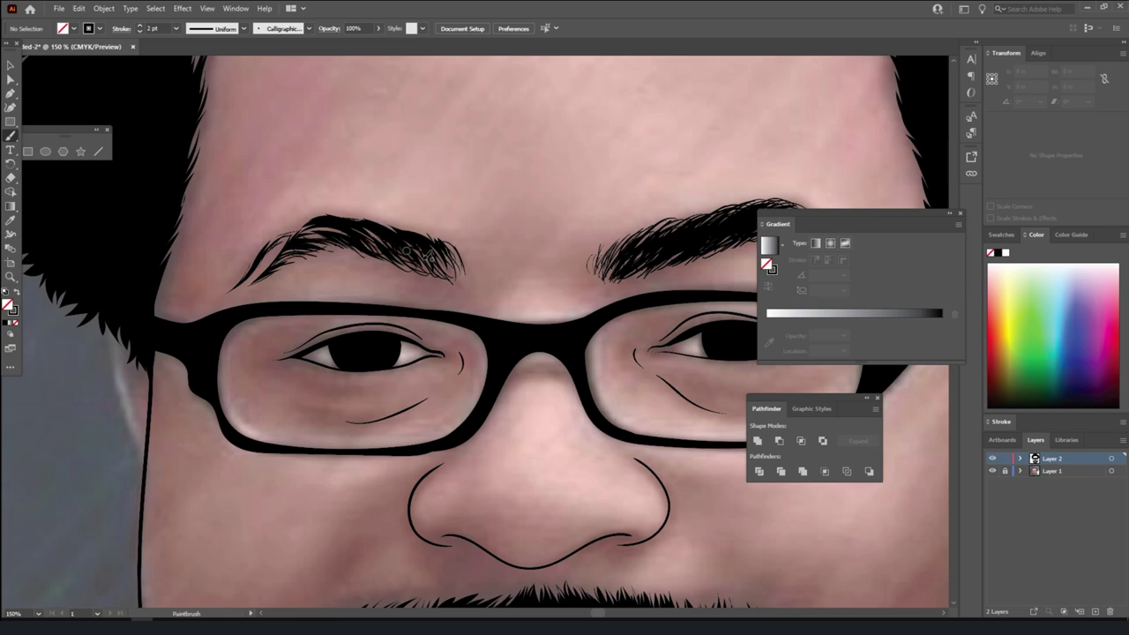
{"action": "mouse_move", "coordinate": [452, 272]}
{"action": "left_mouse_down"}
{"action": "mouse_move", "coordinate": [382, 226]}
{"action": "mouse_move", "coordinate": [298, 221]}
{"action": "mouse_move", "coordinate": [269, 231]}
{"action": "left_mouse_up"}
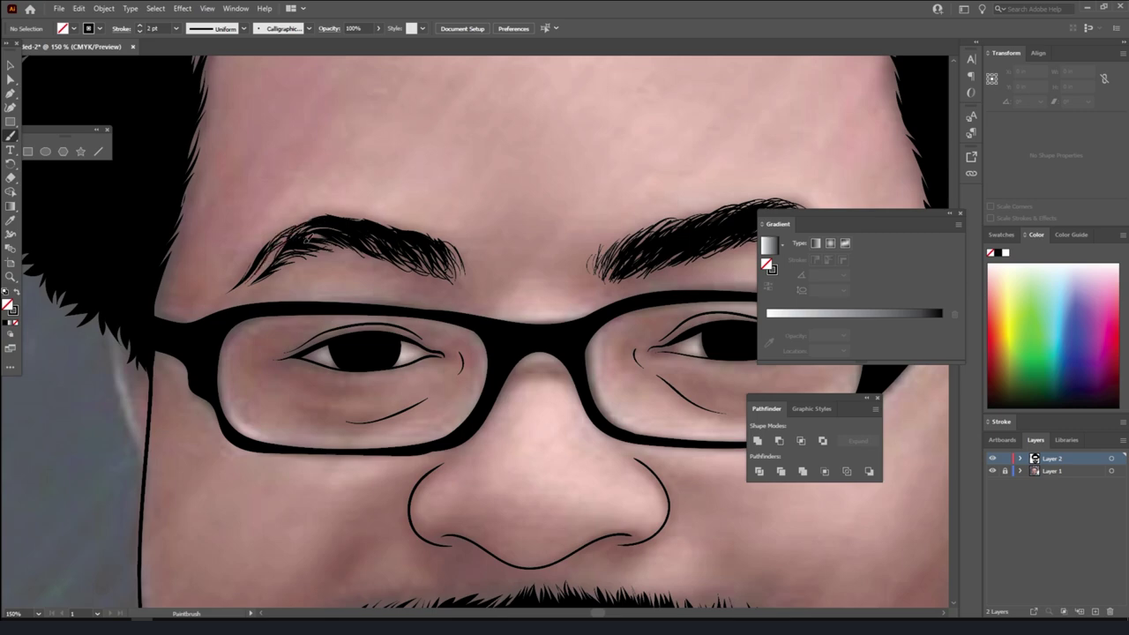
- Add faint hairs at the left eyebrow's lower edge and outer end
{"action": "left_click_drag", "start_coordinate": [448, 273], "coordinate": [379, 261]}
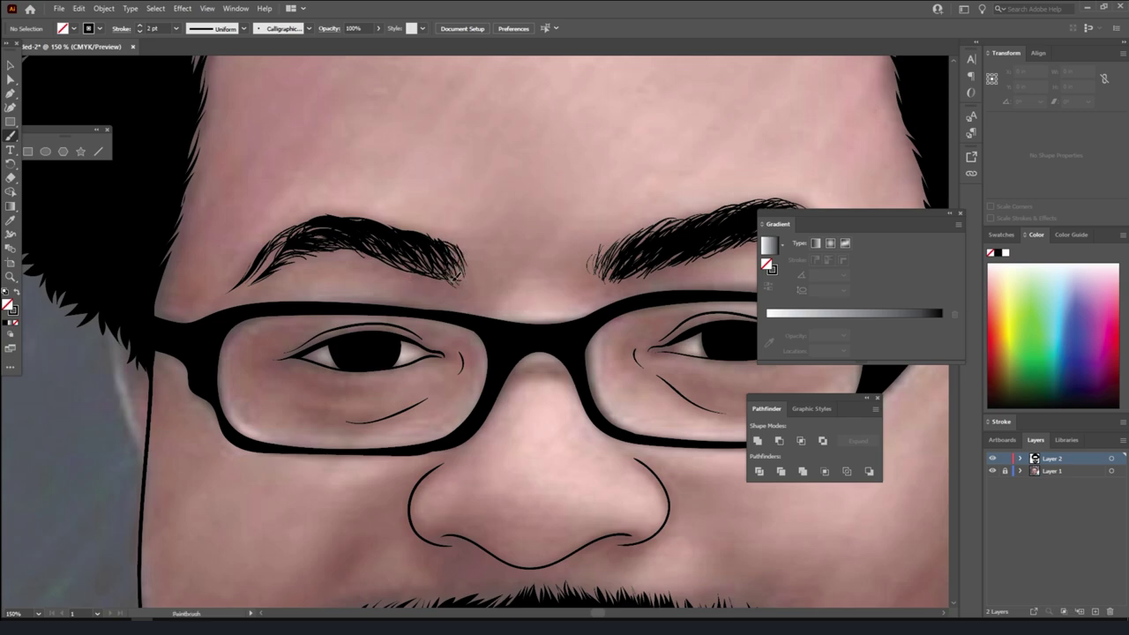
{"action": "left_click_drag", "start_coordinate": [427, 263], "coordinate": [349, 216]}
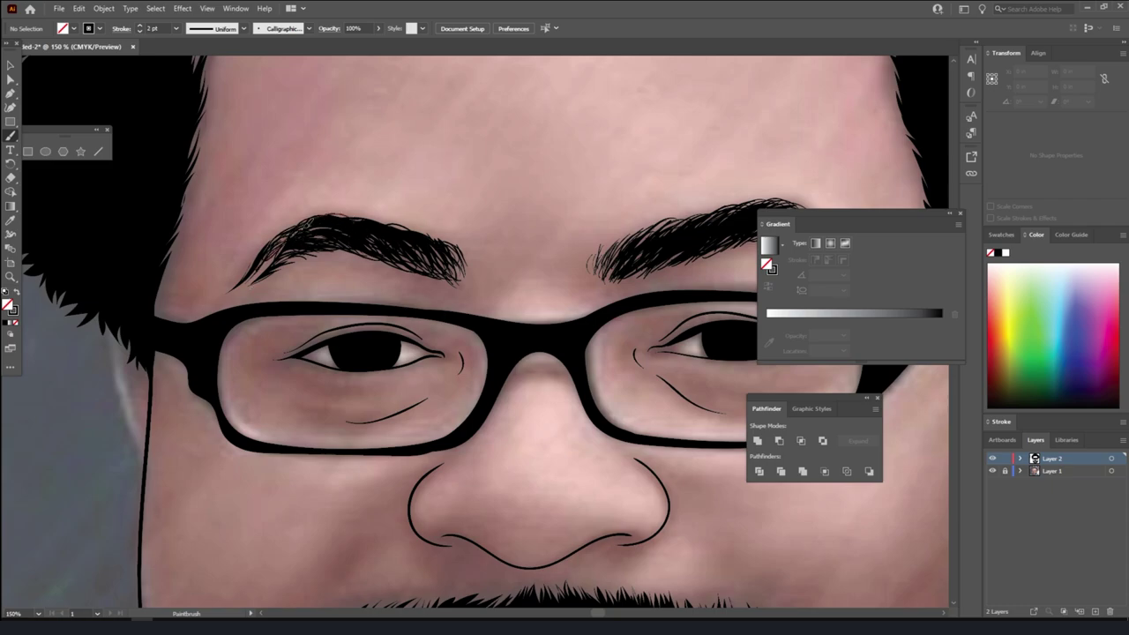
{"action": "key", "text": "ctrl+0"}
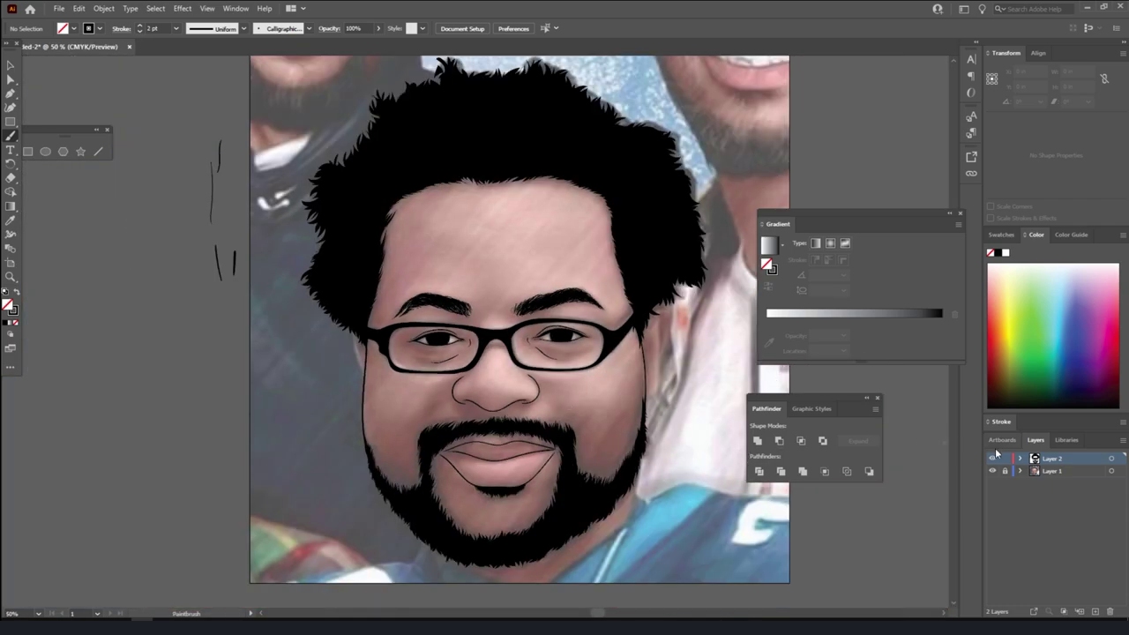
{"action": "left_click", "coordinate": [991, 471]}
{"action": "key", "text": "ctrl+plus"}
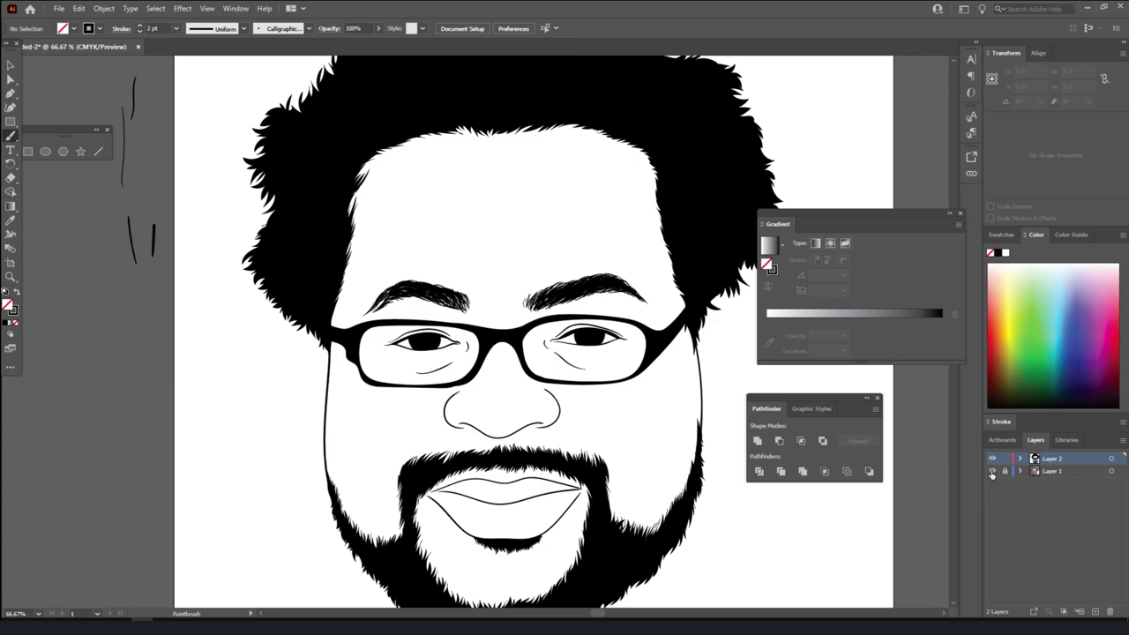
- Paint fine 3 pt hair strokes along the forehead hairline
{"action": "left_click", "coordinate": [991, 470]}
{"action": "key", "text": "ctrl+plus"}
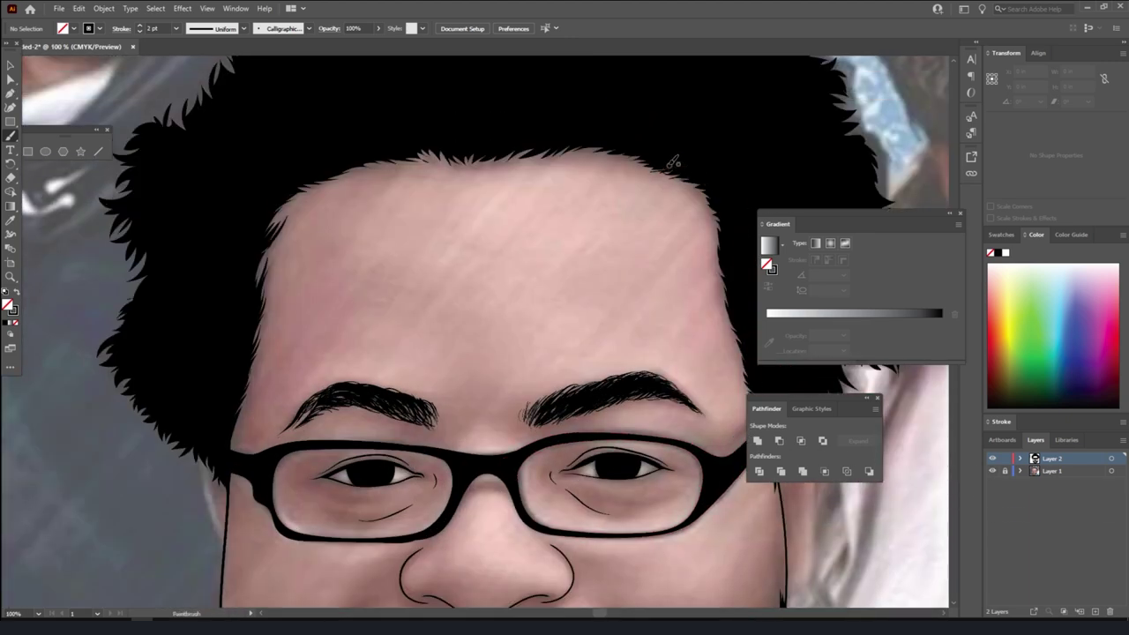
{"action": "left_click", "coordinate": [175, 28]}
{"action": "left_click", "coordinate": [187, 108]}
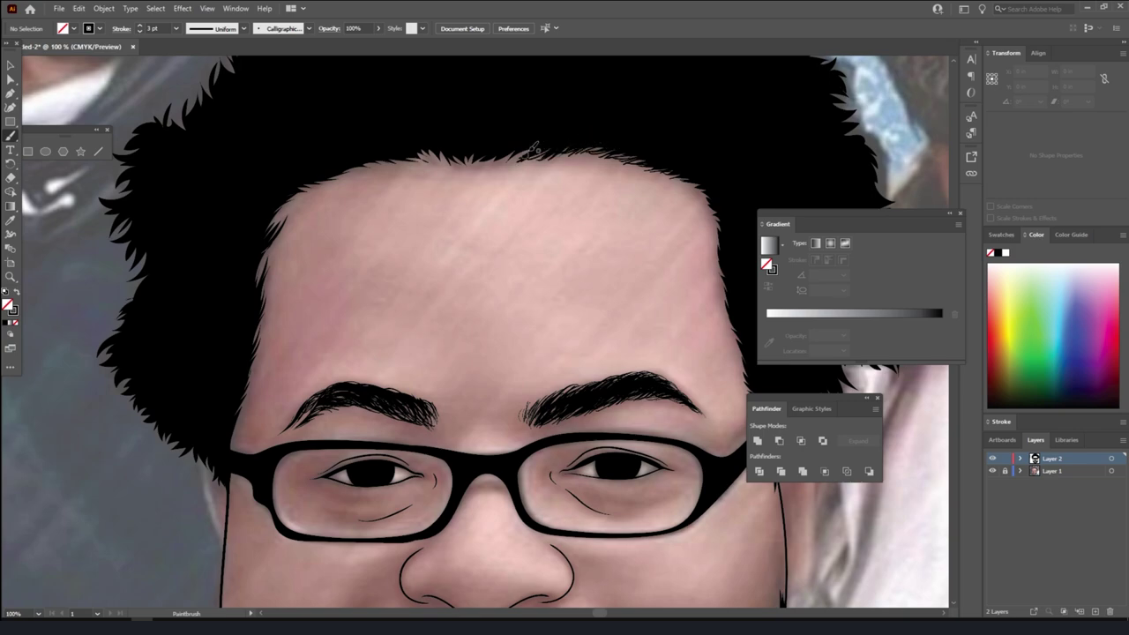
{"action": "left_click_drag", "start_coordinate": [530, 150], "coordinate": [445, 159]}
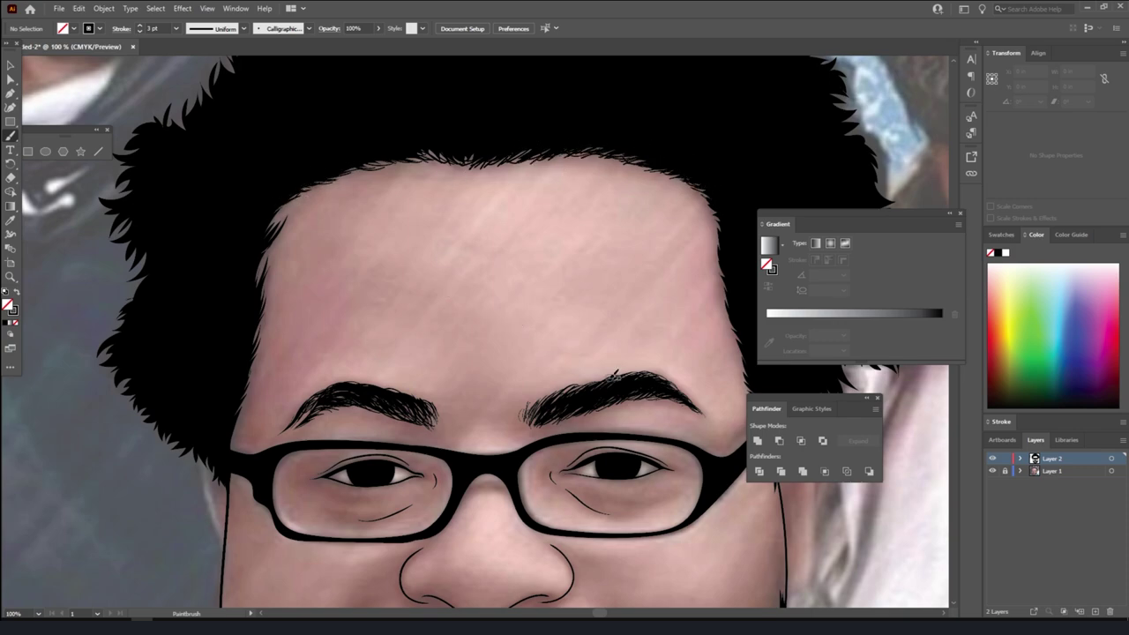
{"action": "key", "text": "ctrl+minus"}
{"action": "key", "text": "ctrl+minus"}
{"action": "left_click", "coordinate": [992, 471]}
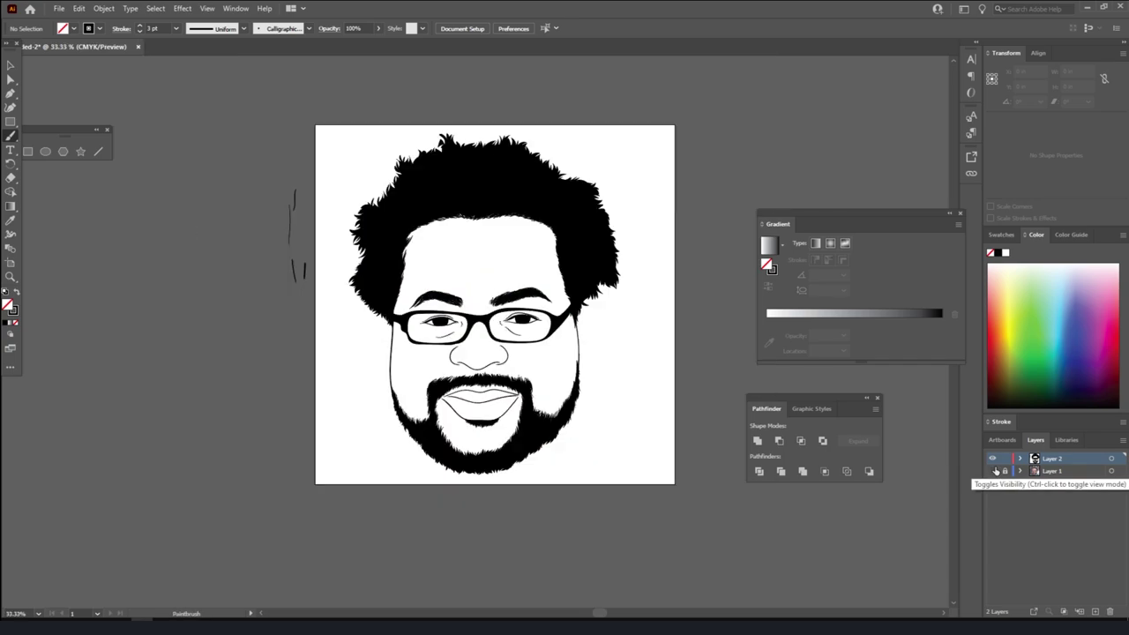
{"action": "key", "text": "ctrl+plus"}
- Draw 4 pt lip lines from the left mouth corner along the upper lip to the right corner
{"action": "left_click", "coordinate": [992, 471]}
{"action": "key", "text": "ctrl+plus"}
{"action": "key", "text": "ctrl+plus"}
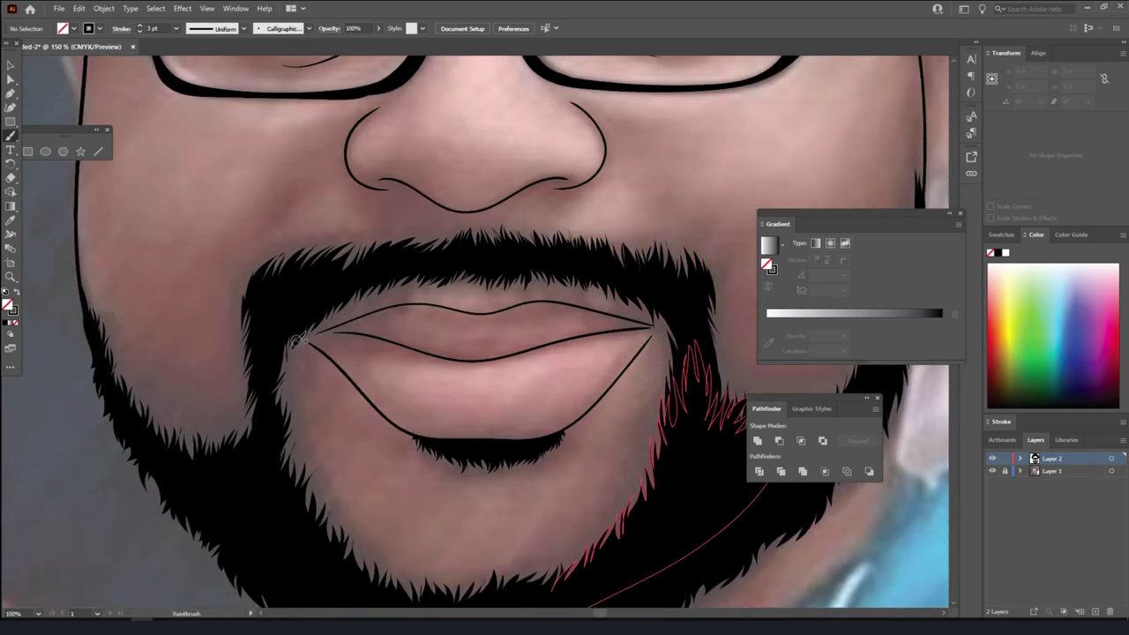
{"action": "key", "text": "ctrl+plus"}
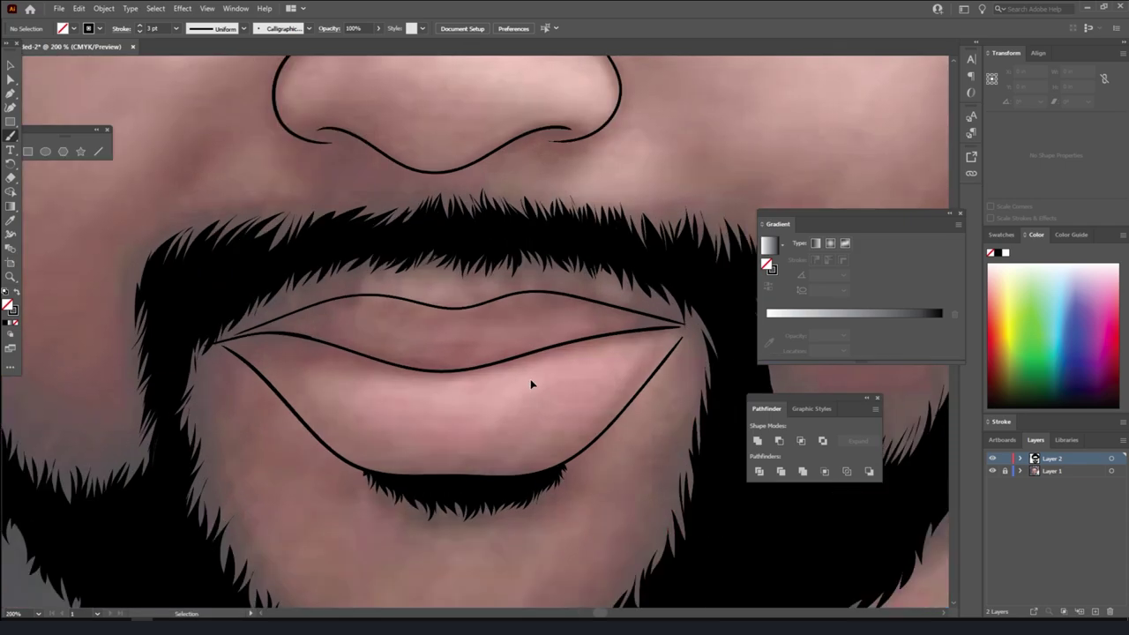
{"action": "left_click", "coordinate": [176, 30]}
{"action": "left_click", "coordinate": [189, 121]}
{"action": "mouse_move", "coordinate": [255, 331]}
{"action": "left_mouse_down"}
{"action": "mouse_move", "coordinate": [276, 332]}
{"action": "mouse_move", "coordinate": [195, 338]}
{"action": "left_mouse_up"}
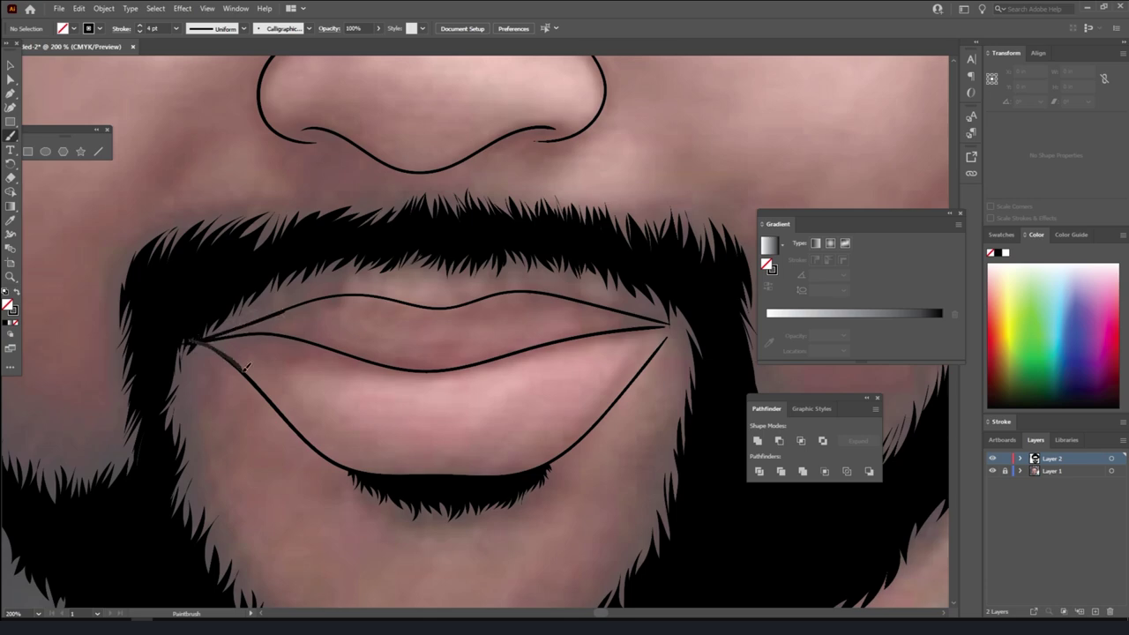
{"action": "left_click_drag", "start_coordinate": [246, 369], "coordinate": [260, 384]}
{"action": "left_click_drag", "start_coordinate": [187, 342], "coordinate": [320, 297]}
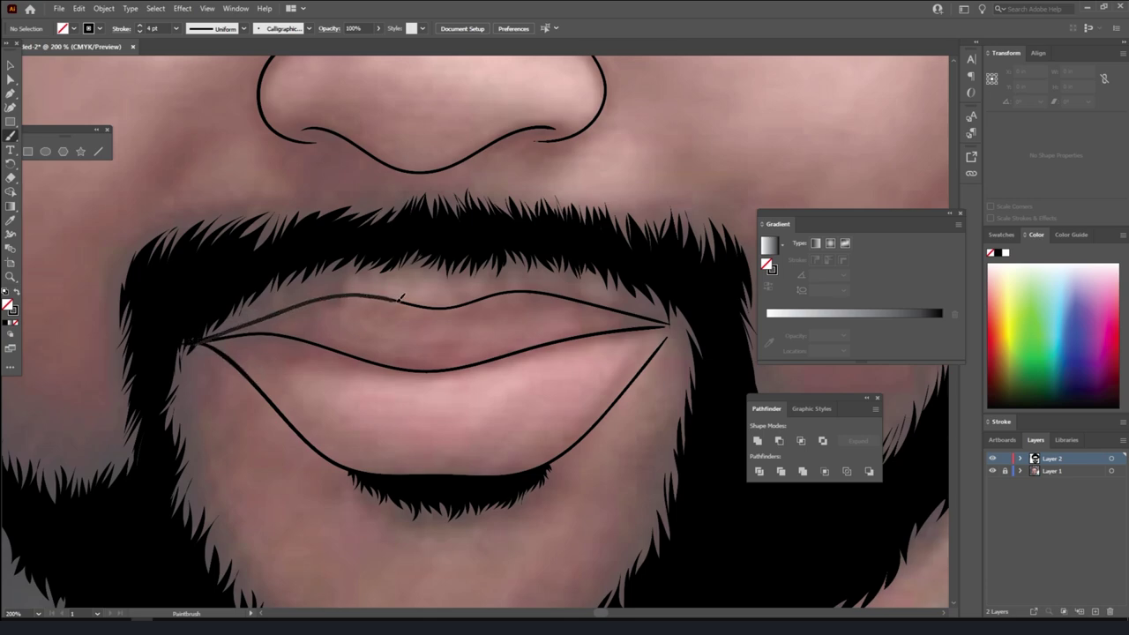
{"action": "left_click_drag", "start_coordinate": [477, 300], "coordinate": [675, 325]}
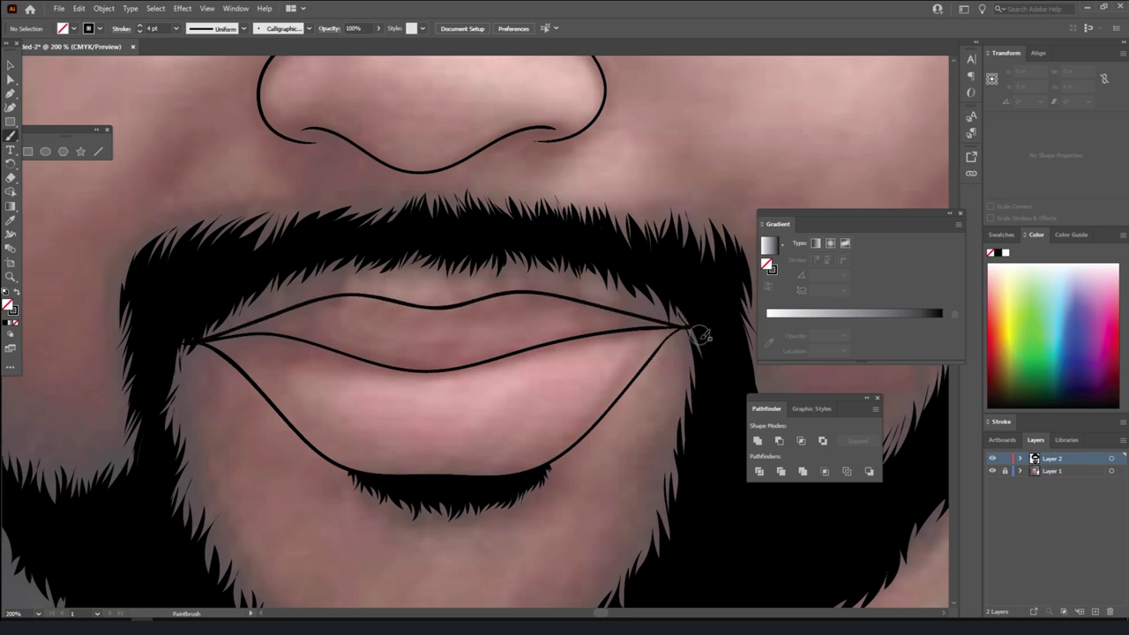
- Paint hair strokes into the mustache's sides and centre
{"action": "key", "text": "v"}
{"action": "key", "text": "ctrl+minus"}
{"action": "key", "text": "ctrl+minus"}
{"action": "key", "text": "ctrl+minus"}
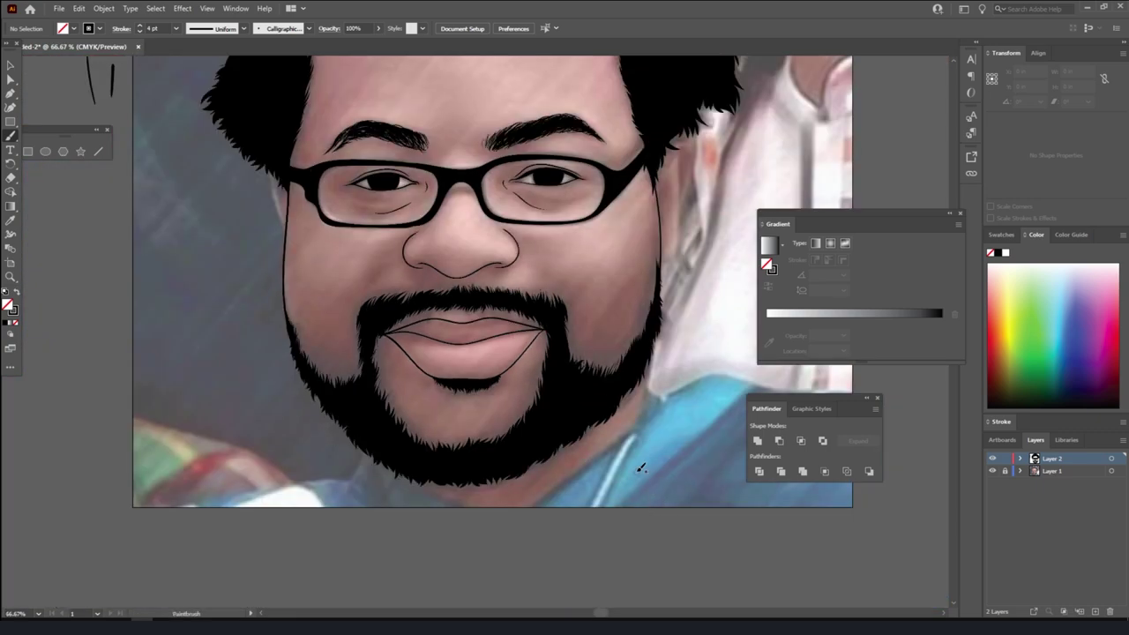
{"action": "left_click", "coordinate": [992, 471]}
{"action": "left_click", "coordinate": [991, 471]}
{"action": "key", "text": "ctrl+plus"}
{"action": "key", "text": "ctrl+plus"}
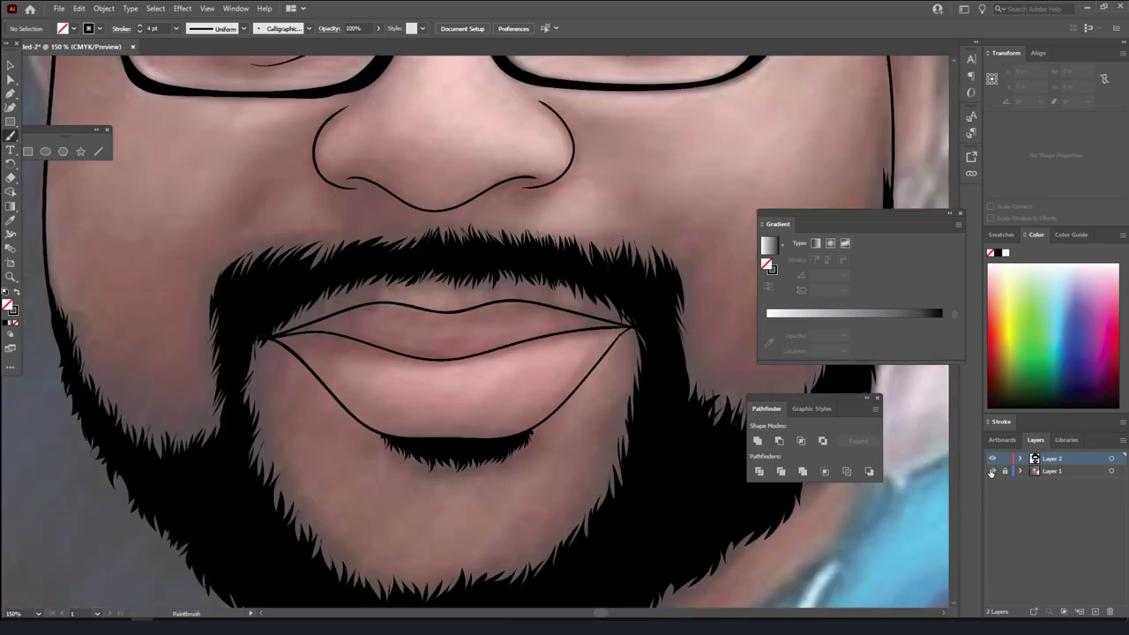
{"action": "mouse_move", "coordinate": [385, 286]}
{"action": "left_mouse_down"}
{"action": "mouse_move", "coordinate": [398, 262]}
{"action": "mouse_move", "coordinate": [284, 322]}
{"action": "mouse_move", "coordinate": [342, 301]}
{"action": "mouse_move", "coordinate": [325, 305]}
{"action": "left_mouse_up"}
{"action": "mouse_move", "coordinate": [642, 305]}
{"action": "left_mouse_down"}
{"action": "mouse_move", "coordinate": [579, 311]}
{"action": "mouse_move", "coordinate": [559, 263]}
{"action": "mouse_move", "coordinate": [534, 278]}
{"action": "mouse_move", "coordinate": [494, 272]}
{"action": "mouse_move", "coordinate": [475, 295]}
{"action": "mouse_move", "coordinate": [498, 249]}
{"action": "mouse_move", "coordinate": [483, 247]}
{"action": "left_mouse_up"}
{"action": "left_click_drag", "start_coordinate": [465, 287], "coordinate": [431, 265]}
{"action": "left_click_drag", "start_coordinate": [453, 289], "coordinate": [411, 261]}
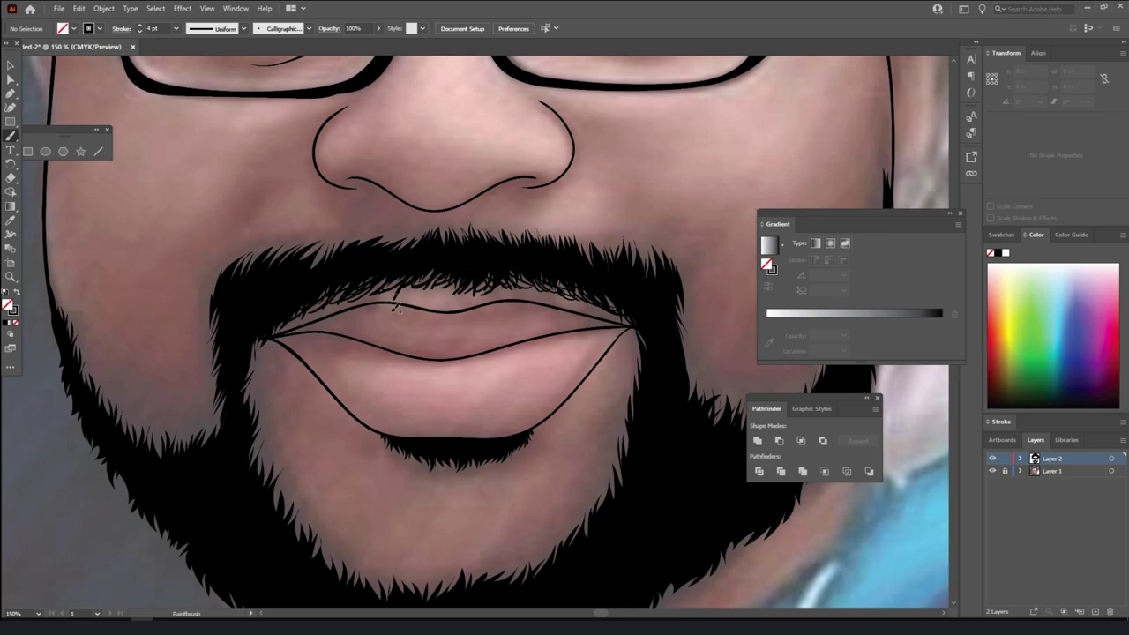
- Add thin hairs along the mustache's right edge and bring up Save As
{"action": "key", "text": "ctrl+minus"}
{"action": "key", "text": "ctrl+minus"}
{"action": "key", "text": "ctrl+minus"}
{"action": "left_click", "coordinate": [991, 471]}
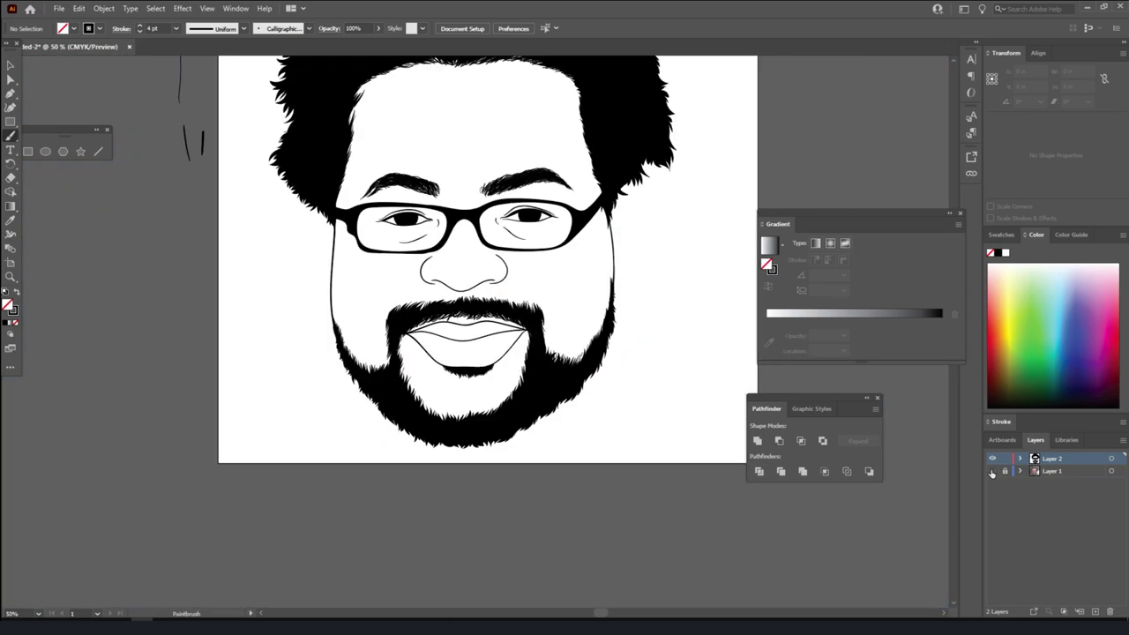
{"action": "key", "text": "ctrl+1"}
{"action": "left_click", "coordinate": [991, 471]}
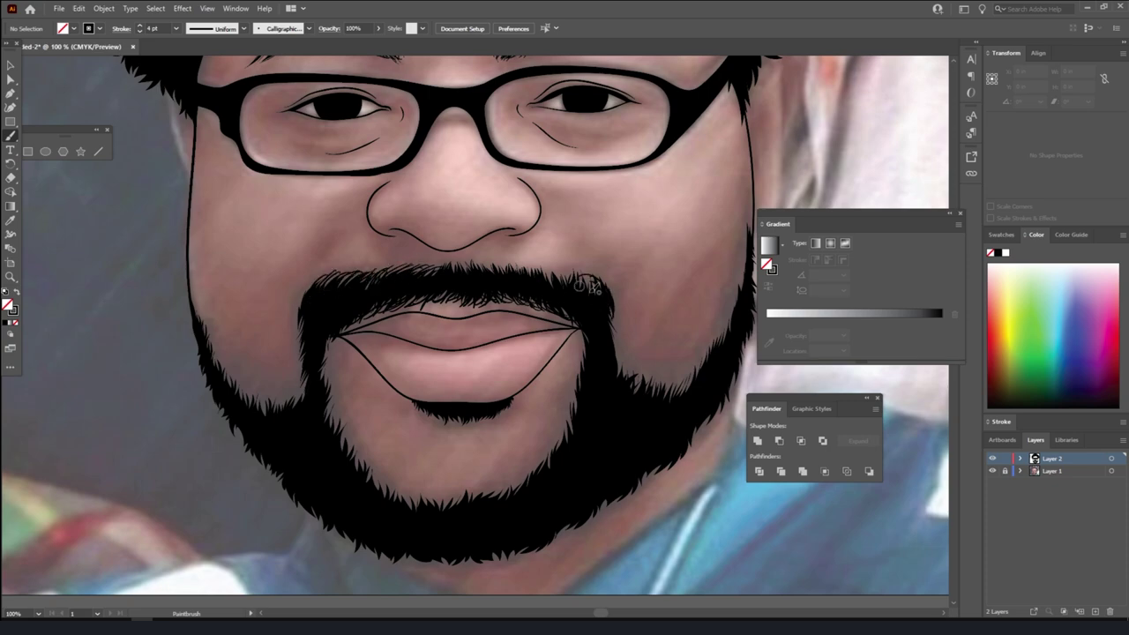
{"action": "left_click_drag", "start_coordinate": [579, 284], "coordinate": [565, 271]}
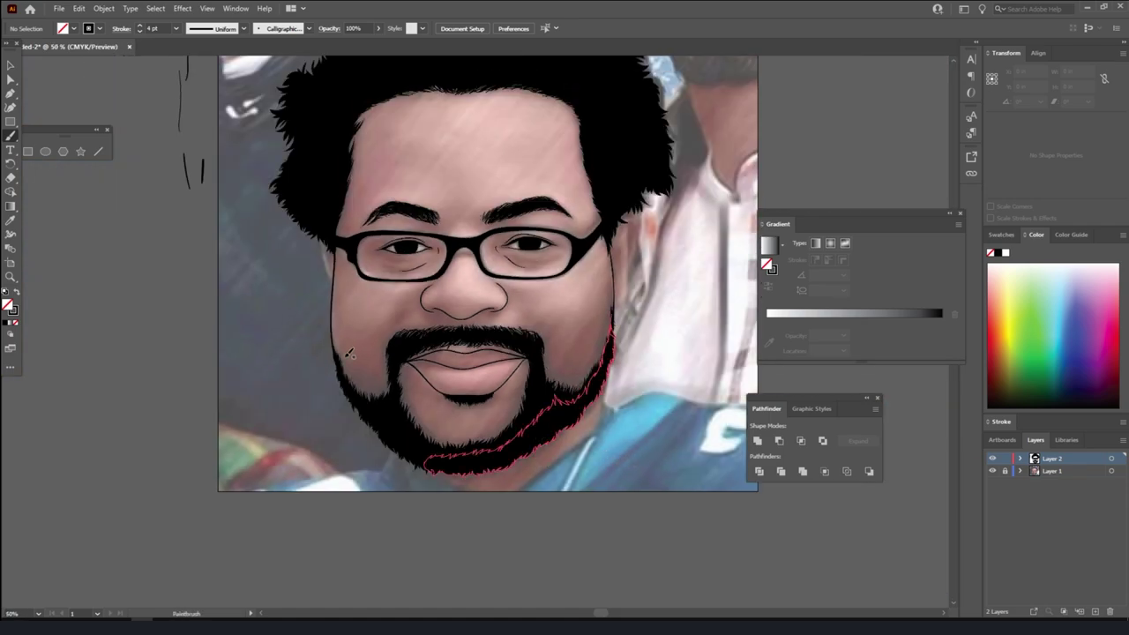
{"action": "left_click", "coordinate": [59, 8]}
{"action": "left_click", "coordinate": [100, 116]}
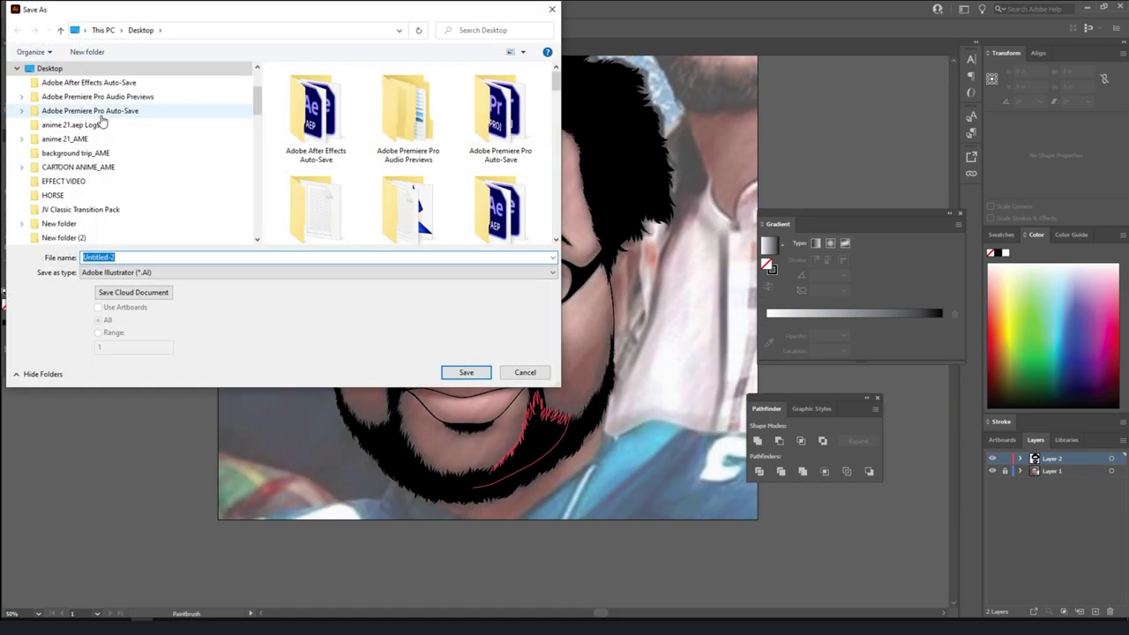
- Save the drawing as an Adobe Illustrator file with the default Illustrator options
{"action": "key", "text": "Return"}
{"action": "left_click", "coordinate": [614, 477]}
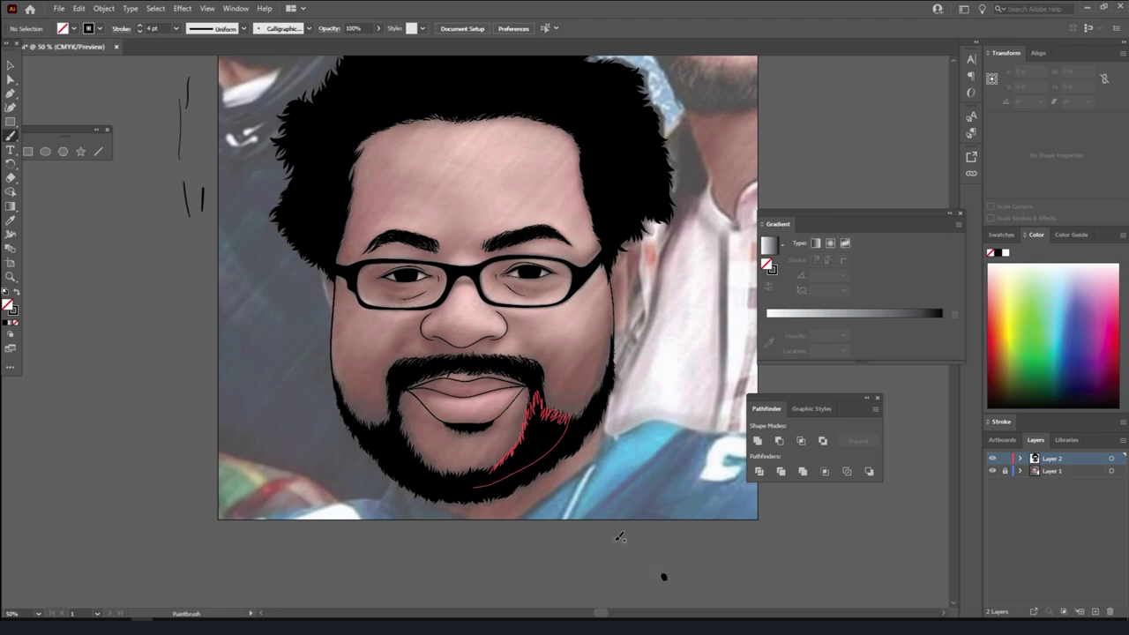
{"action": "scroll", "coordinate": [609, 529], "scroll_direction": "down", "scroll_amount": 3}
- Paint fine beard-hair strokes along the right and left jaw edges
{"action": "key", "text": "ctrl+equal"}
{"action": "key", "text": "ctrl+equal"}
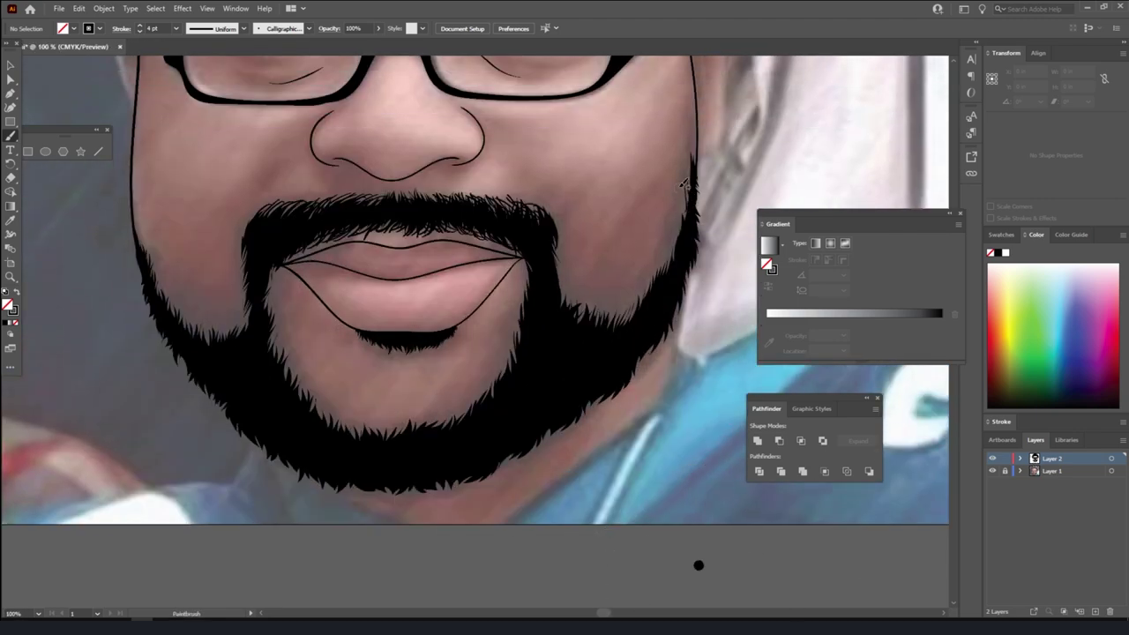
{"action": "left_click_drag", "start_coordinate": [685, 184], "coordinate": [668, 250]}
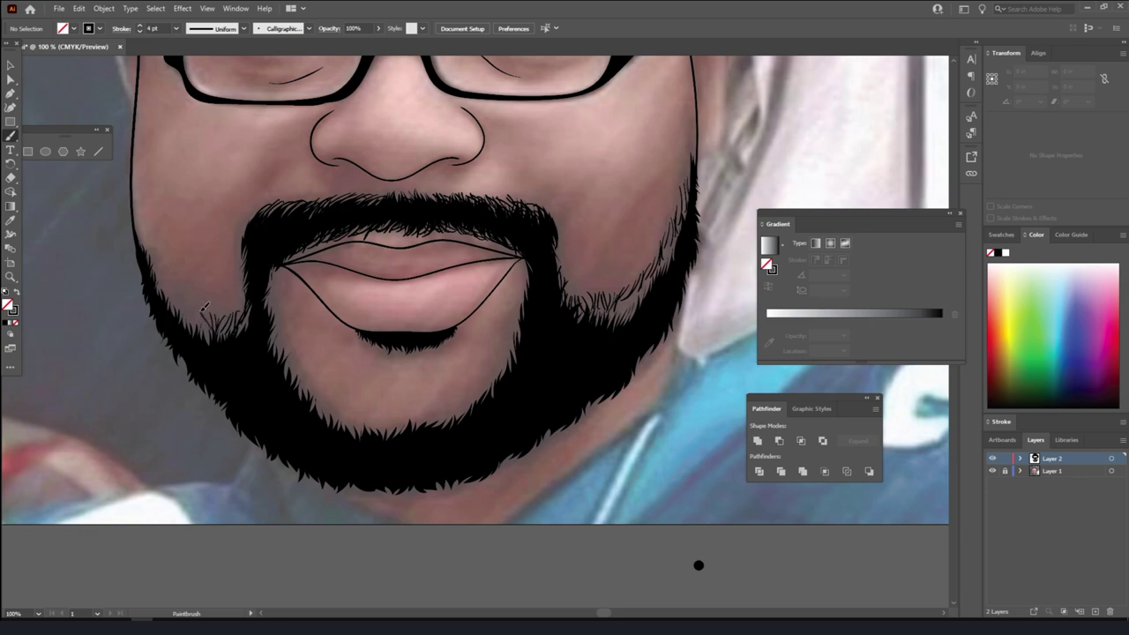
{"action": "left_click_drag", "start_coordinate": [187, 302], "coordinate": [136, 232]}
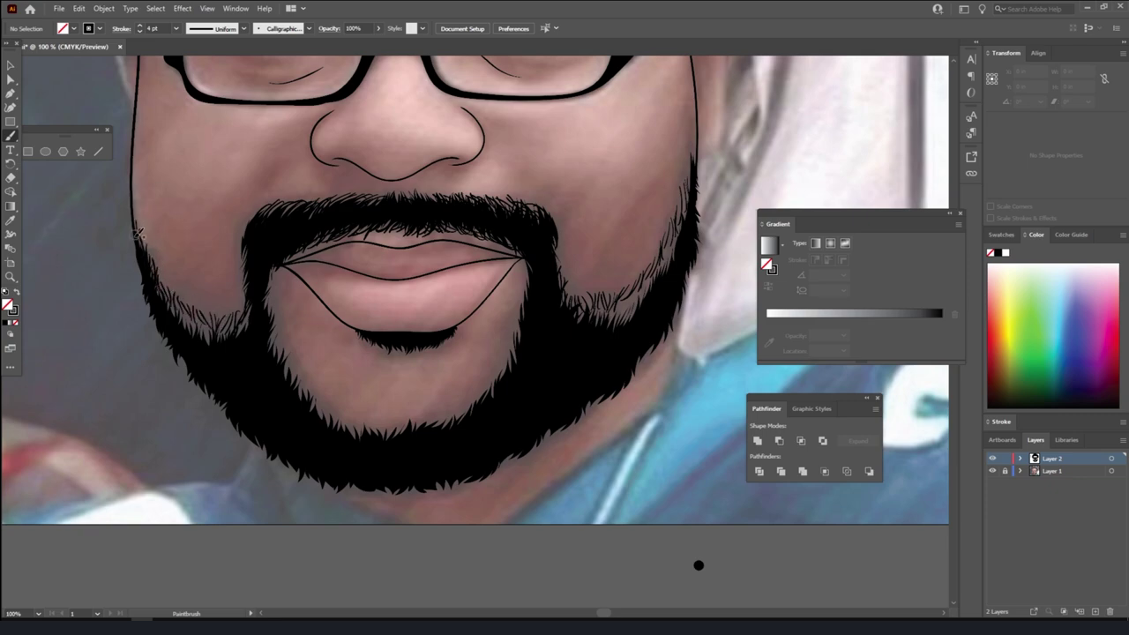
{"action": "left_click_drag", "start_coordinate": [245, 333], "coordinate": [222, 314]}
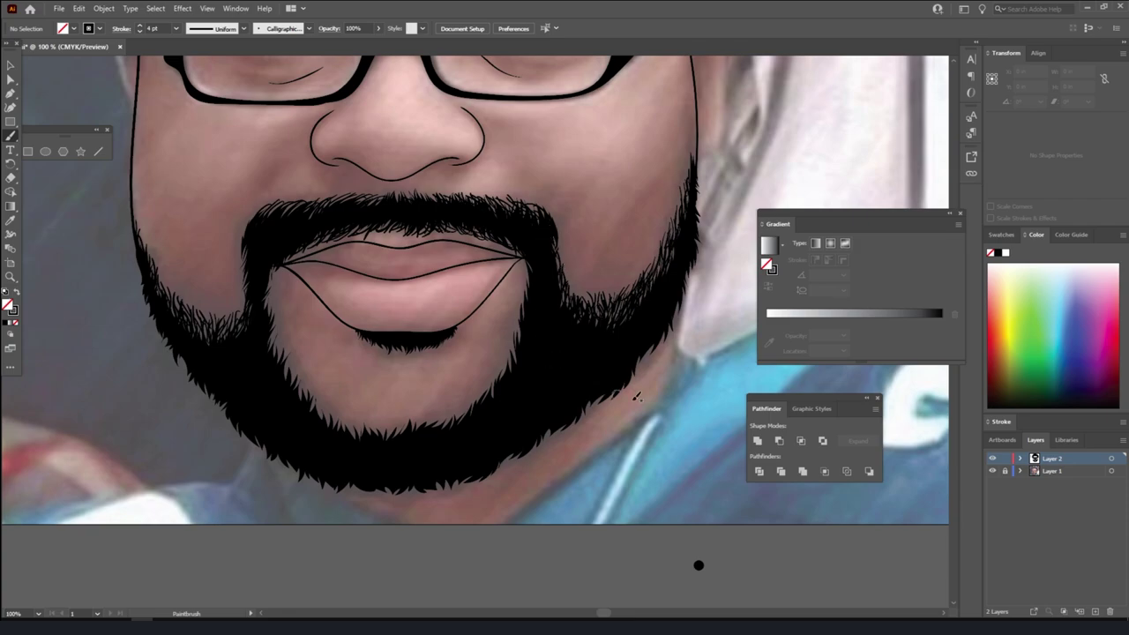
{"action": "key", "text": "ctrl+minus"}
{"action": "key", "text": "ctrl+minus"}
{"action": "scroll", "coordinate": [458, 282], "scroll_direction": "up", "scroll_amount": 1}
{"action": "left_click", "coordinate": [992, 471]}
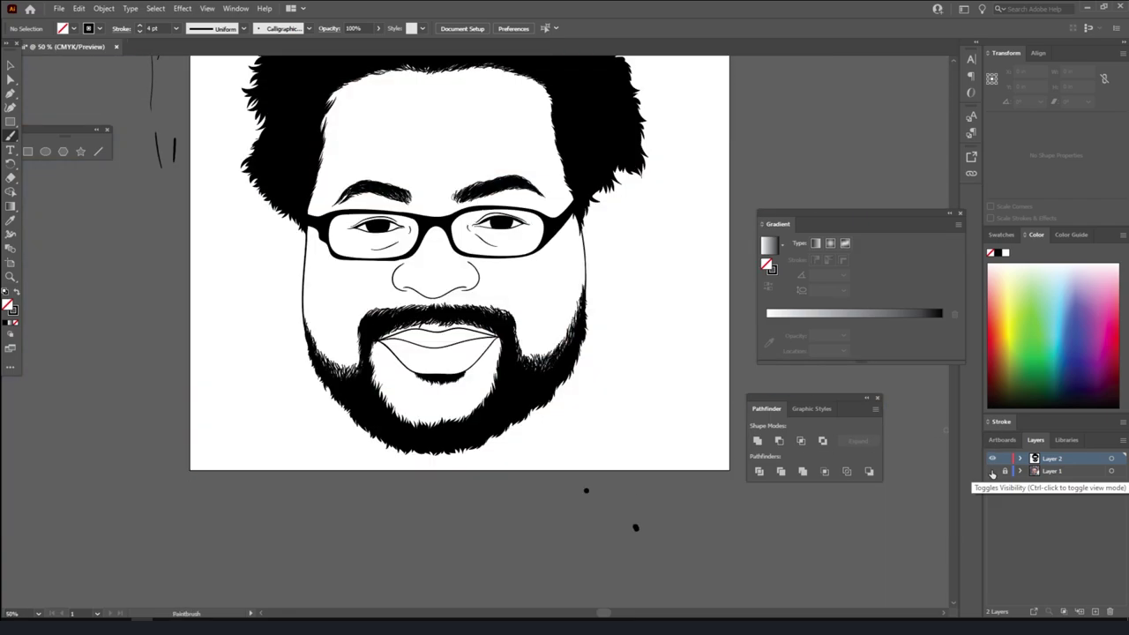
{"action": "key", "text": "ctrl+plus"}
{"action": "key", "text": "ctrl+plus"}
{"action": "left_click", "coordinate": [992, 471]}
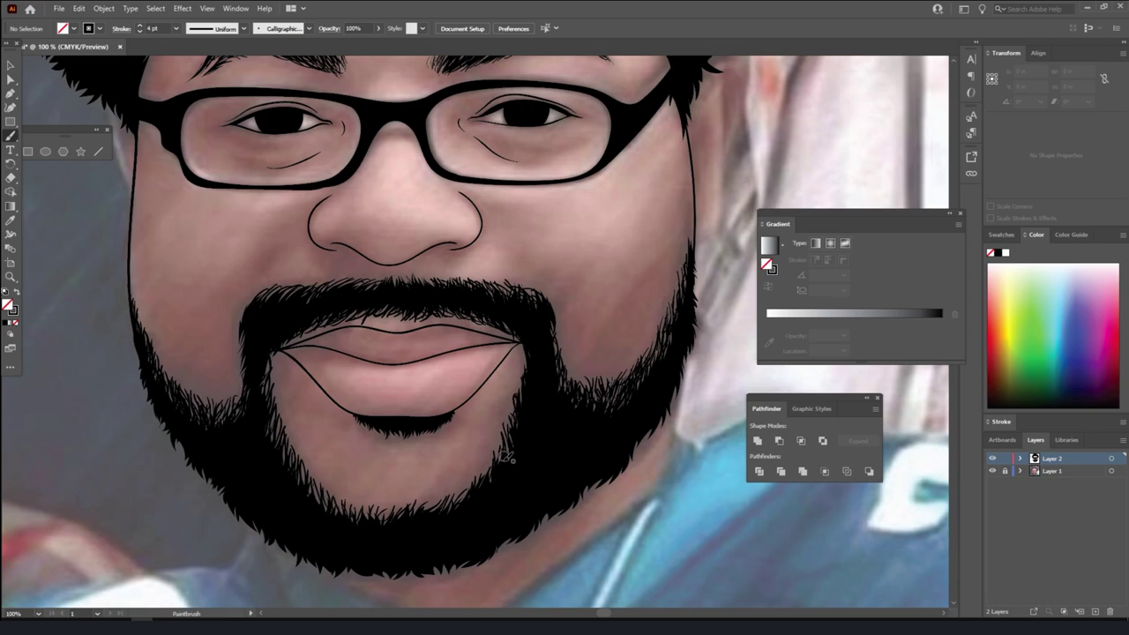
- Paint curly hair strokes along the beard's lower-right and left edges
{"action": "key", "text": "ctrl+minus"}
{"action": "key", "text": "ctrl+minus"}
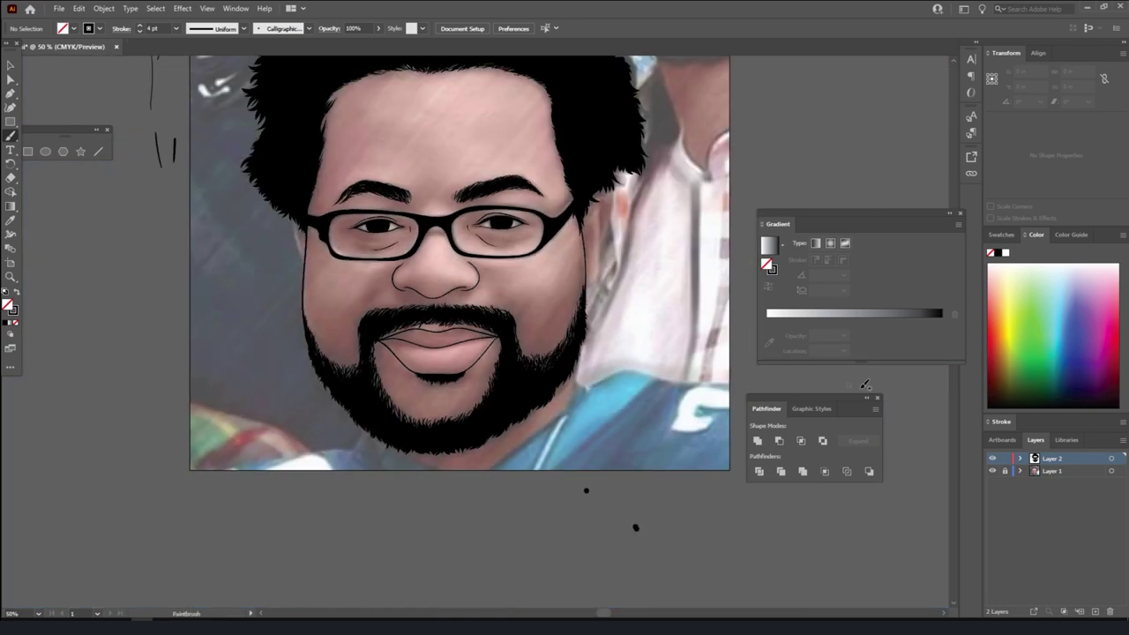
{"action": "left_click", "coordinate": [991, 471]}
{"action": "key", "text": "ctrl+plus"}
{"action": "key", "text": "ctrl+plus"}
{"action": "left_click", "coordinate": [992, 471]}
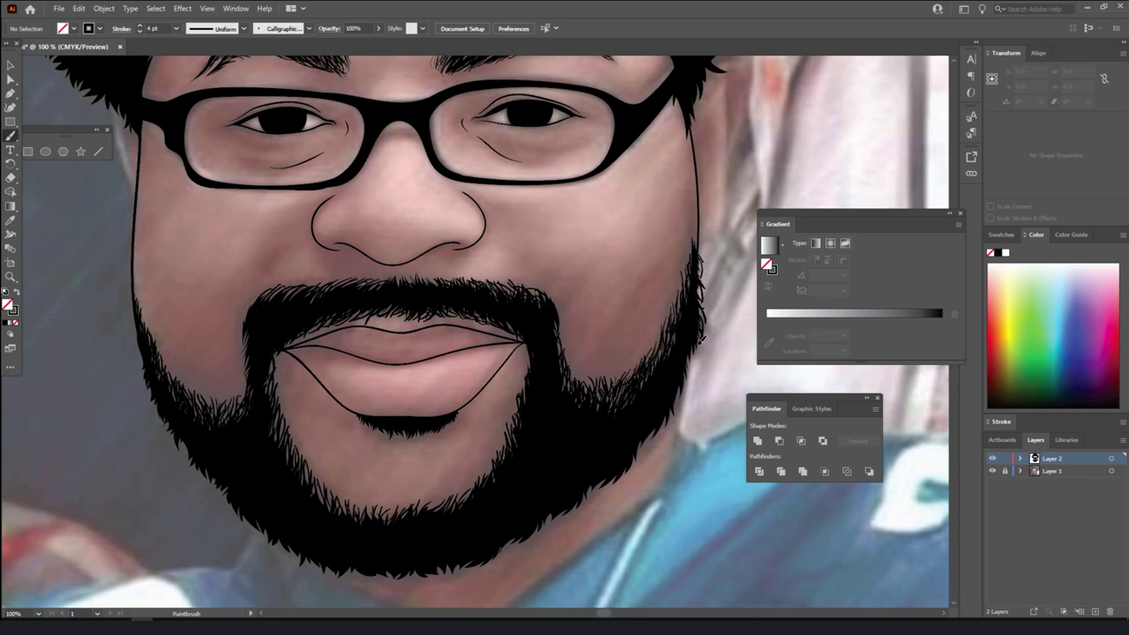
{"action": "mouse_move", "coordinate": [643, 441]}
{"action": "left_mouse_down"}
{"action": "mouse_move", "coordinate": [611, 483]}
{"action": "mouse_move", "coordinate": [457, 569]}
{"action": "mouse_move", "coordinate": [406, 578]}
{"action": "mouse_move", "coordinate": [322, 563]}
{"action": "mouse_move", "coordinate": [242, 515]}
{"action": "left_mouse_up"}
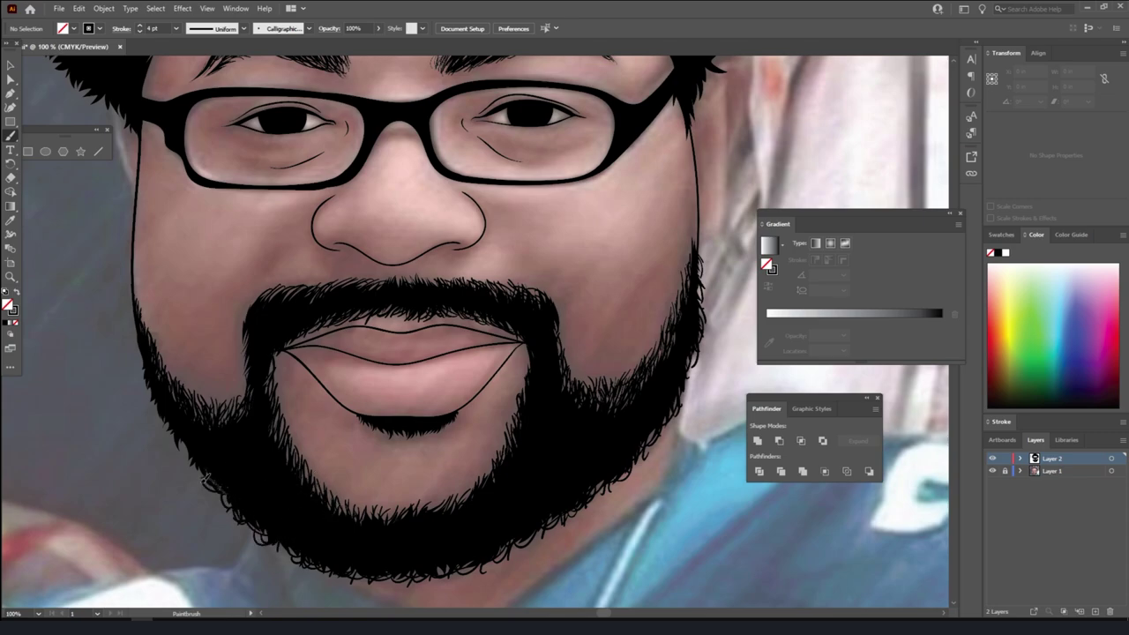
{"action": "mouse_move", "coordinate": [205, 477]}
{"action": "left_mouse_down"}
{"action": "mouse_move", "coordinate": [152, 388]}
{"action": "mouse_move", "coordinate": [144, 345]}
{"action": "left_mouse_up"}
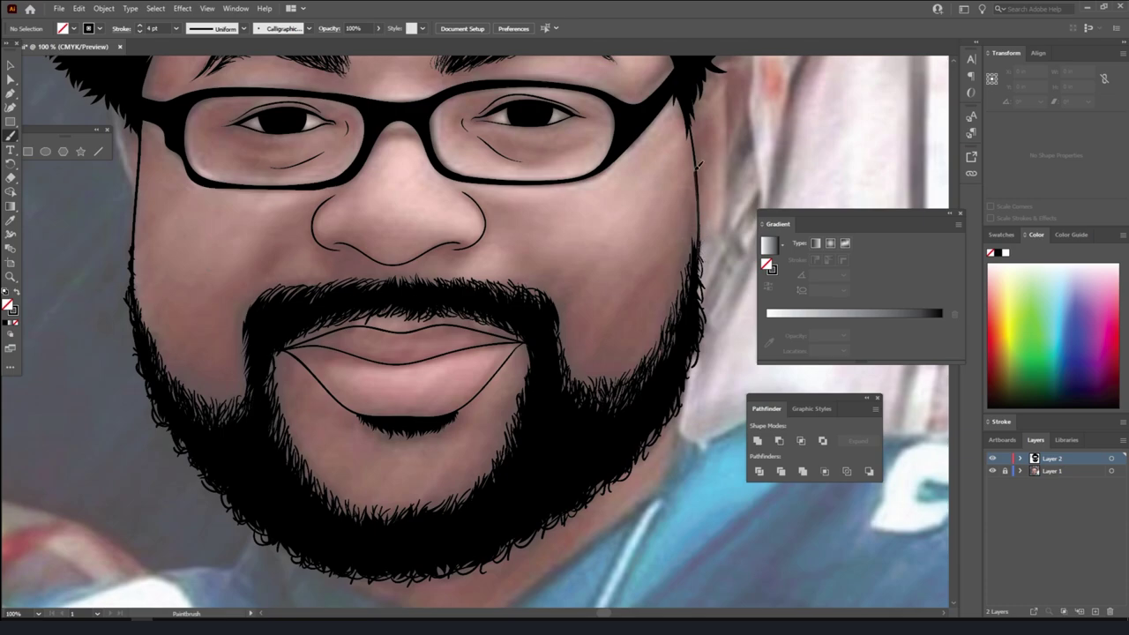
- Retrace the right cheek at 7 pt, then both cheek outlines at 9 pt
{"action": "left_click", "coordinate": [176, 28]}
{"action": "left_click", "coordinate": [190, 157]}
{"action": "left_click_drag", "start_coordinate": [700, 286], "coordinate": [686, 72]}
{"action": "left_click", "coordinate": [175, 28]}
{"action": "left_click", "coordinate": [189, 183]}
{"action": "mouse_move", "coordinate": [683, 330]}
{"action": "left_mouse_down"}
{"action": "mouse_move", "coordinate": [703, 212]}
{"action": "mouse_move", "coordinate": [685, 90]}
{"action": "left_mouse_up"}
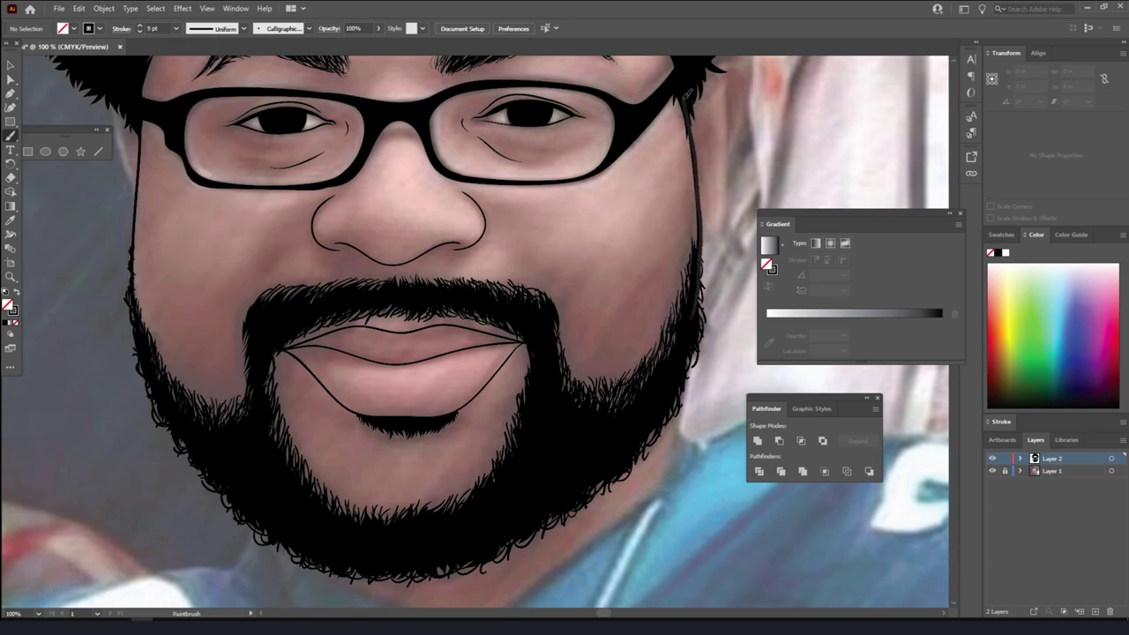
{"action": "left_click_drag", "start_coordinate": [139, 323], "coordinate": [139, 92]}
- Zoom out and hide the reference photo to check the bolder outline
{"action": "key", "text": "ctrl+minus"}
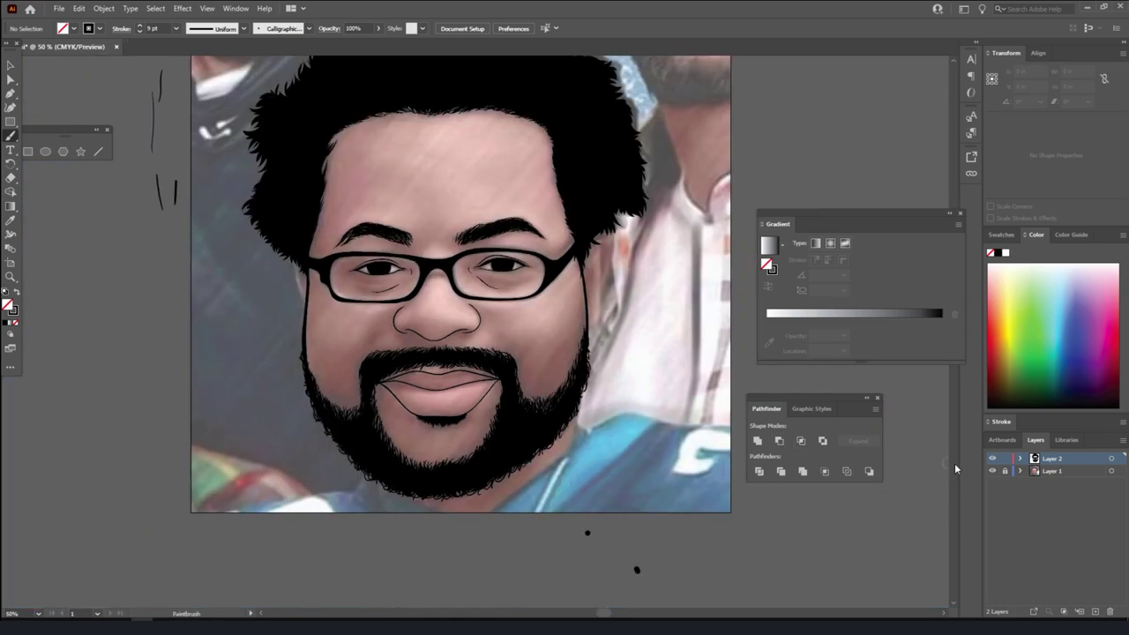
{"action": "left_click", "coordinate": [992, 471]}
{"action": "key", "text": "ctrl+plus"}
- Paint a thin face-edge stroke by the ear and outline the right ear with a top curl
{"action": "left_click", "coordinate": [992, 471]}
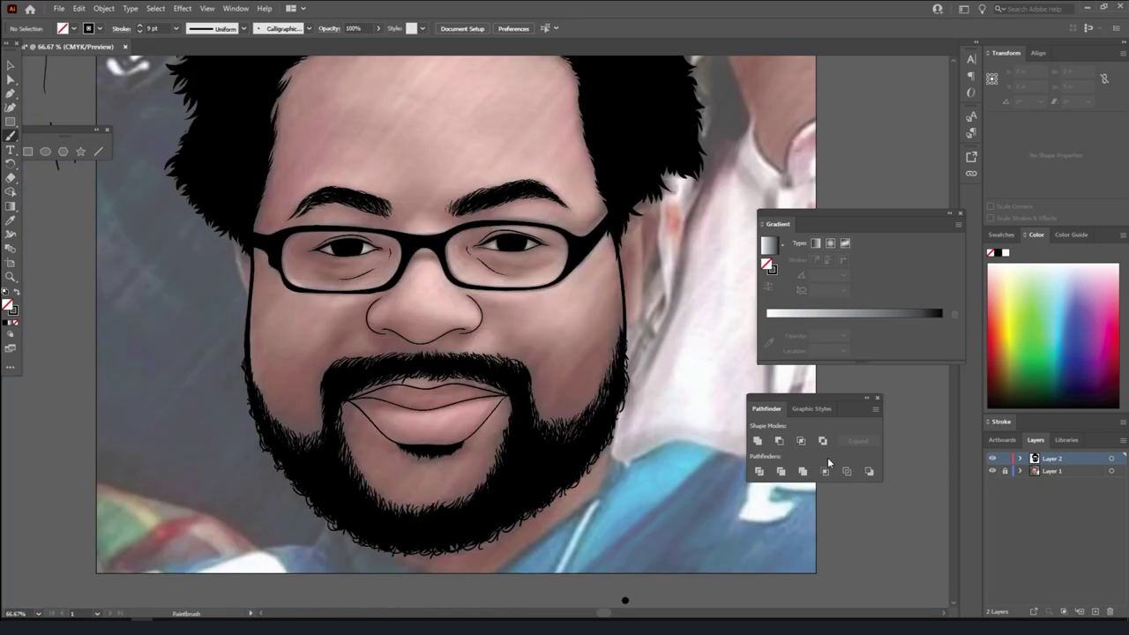
{"action": "scroll", "coordinate": [652, 420], "scroll_direction": "up", "scroll_amount": 2}
{"action": "key", "text": "ctrl+plus"}
{"action": "key", "text": "ctrl+plus"}
{"action": "left_click_drag", "start_coordinate": [242, 375], "coordinate": [205, 212]}
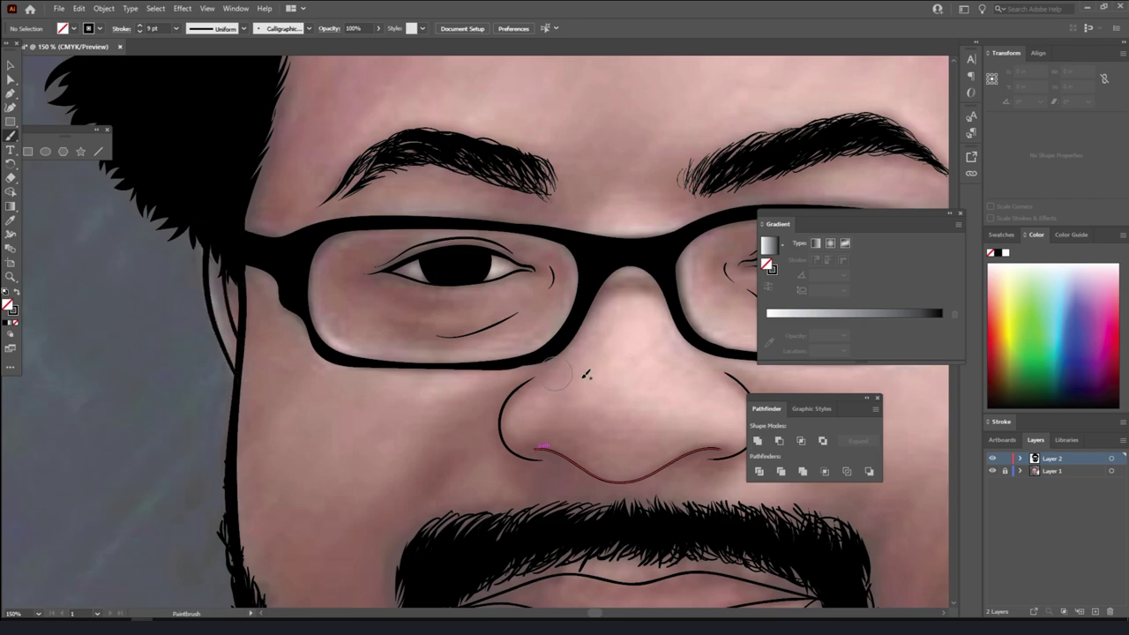
{"action": "left_click_drag", "start_coordinate": [580, 373], "coordinate": [682, 420]}
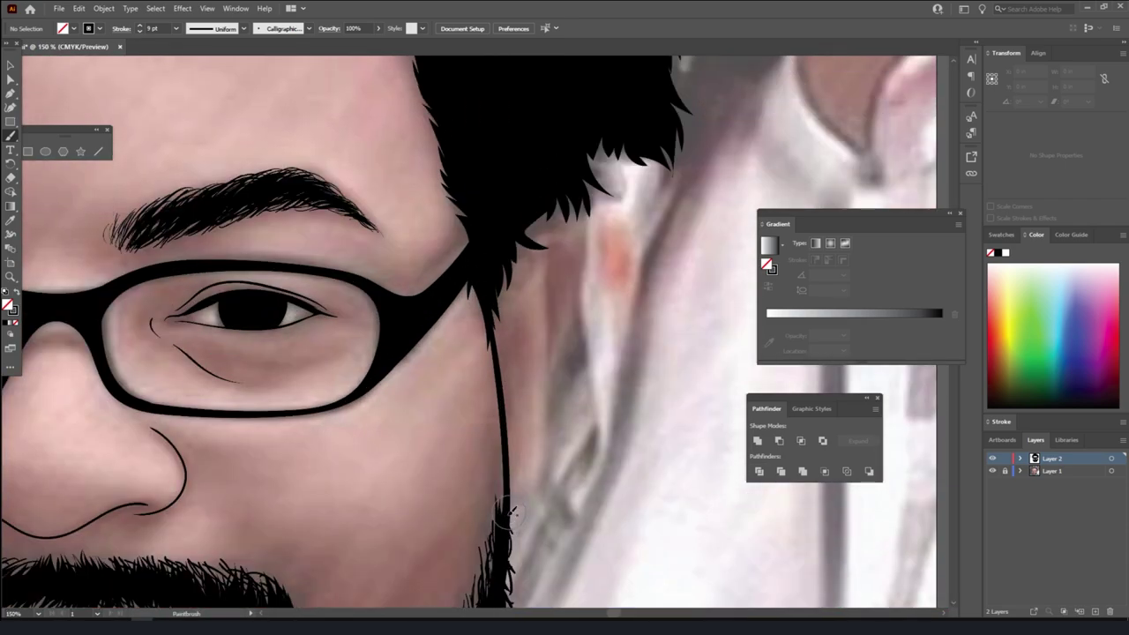
{"action": "left_click_drag", "start_coordinate": [513, 510], "coordinate": [545, 251]}
{"action": "left_click_drag", "start_coordinate": [545, 402], "coordinate": [529, 212]}
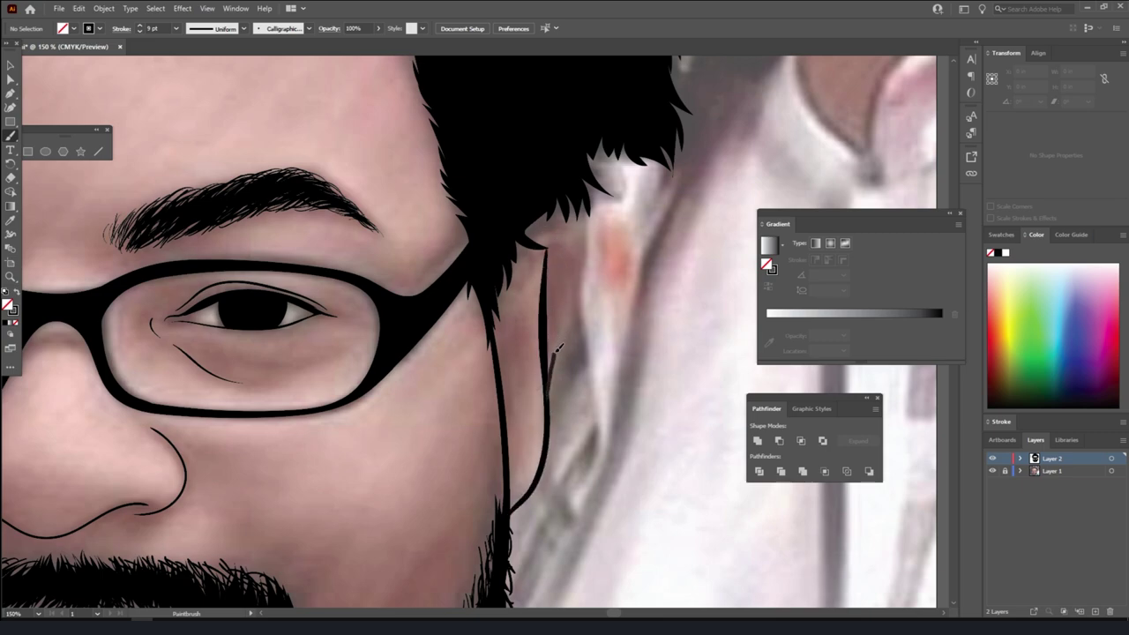
{"action": "left_click_drag", "start_coordinate": [511, 267], "coordinate": [565, 262]}
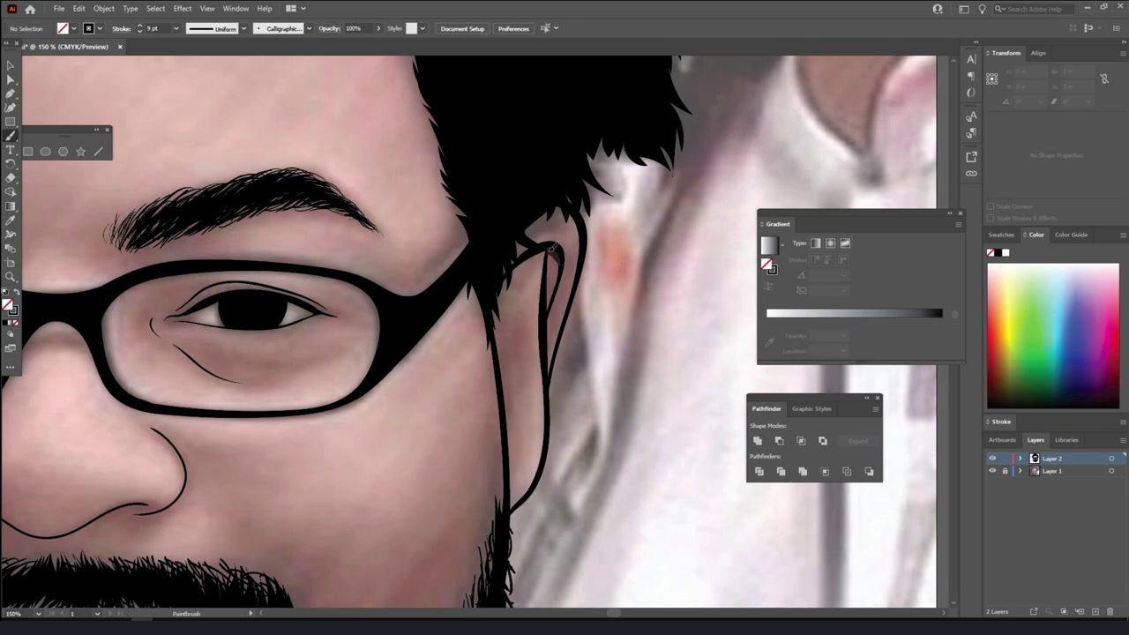
- Draw a curve from the glasses arm to the hairline and trace the outer ear edge
{"action": "key", "text": "ctrl+minus"}
{"action": "key", "text": "ctrl+minus"}
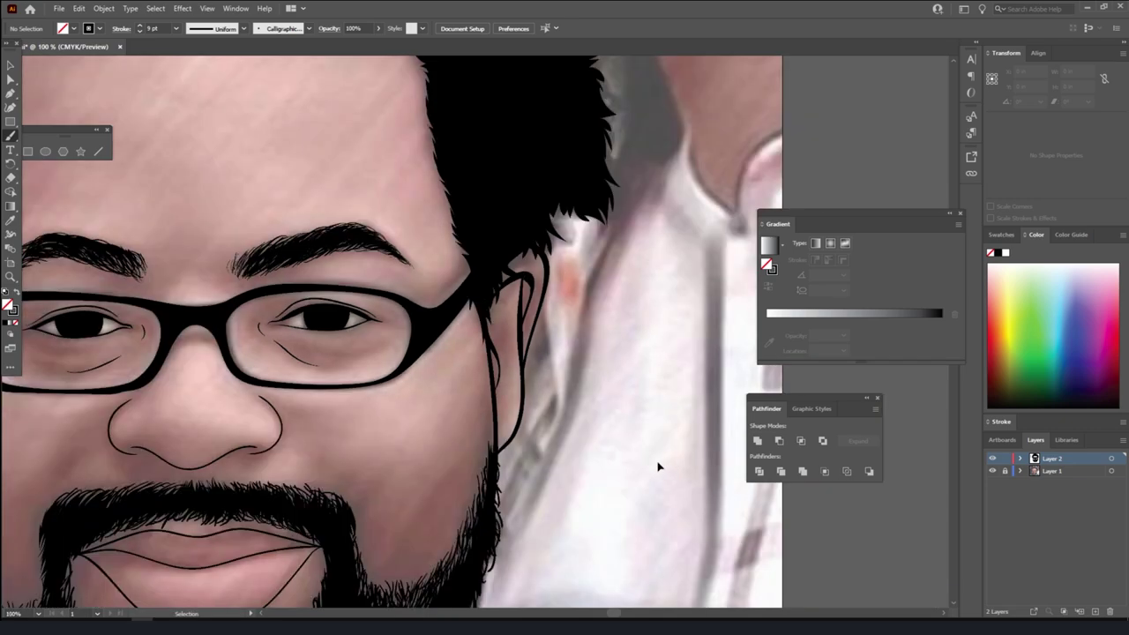
{"action": "key", "text": "ctrl+minus"}
{"action": "key", "text": "ctrl+minus"}
{"action": "left_click", "coordinate": [992, 472]}
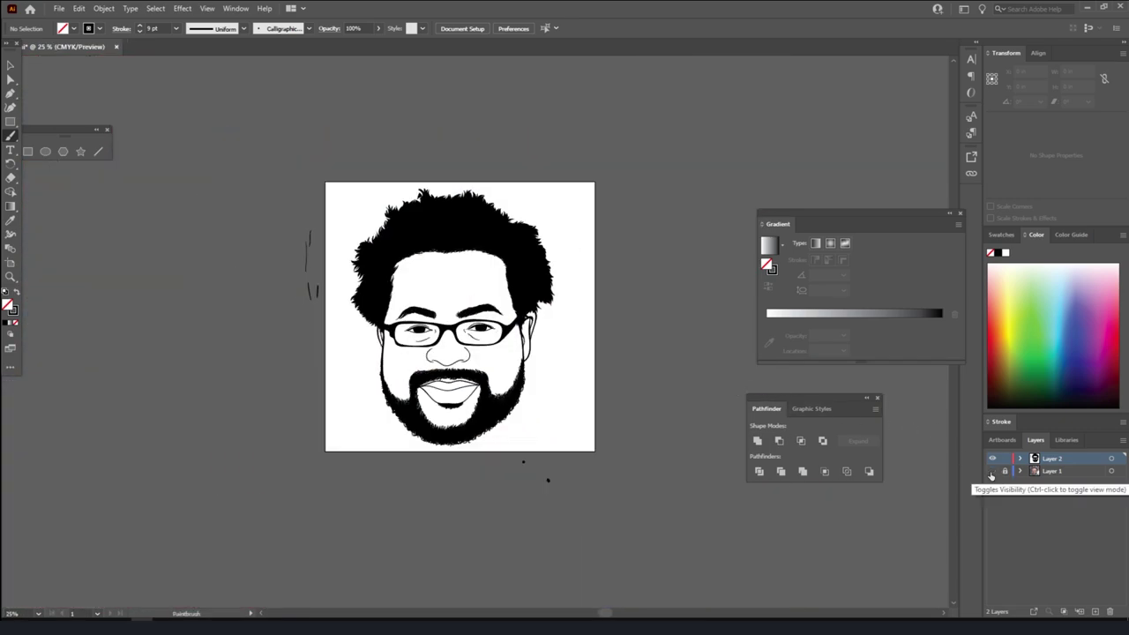
{"action": "left_click", "coordinate": [992, 472]}
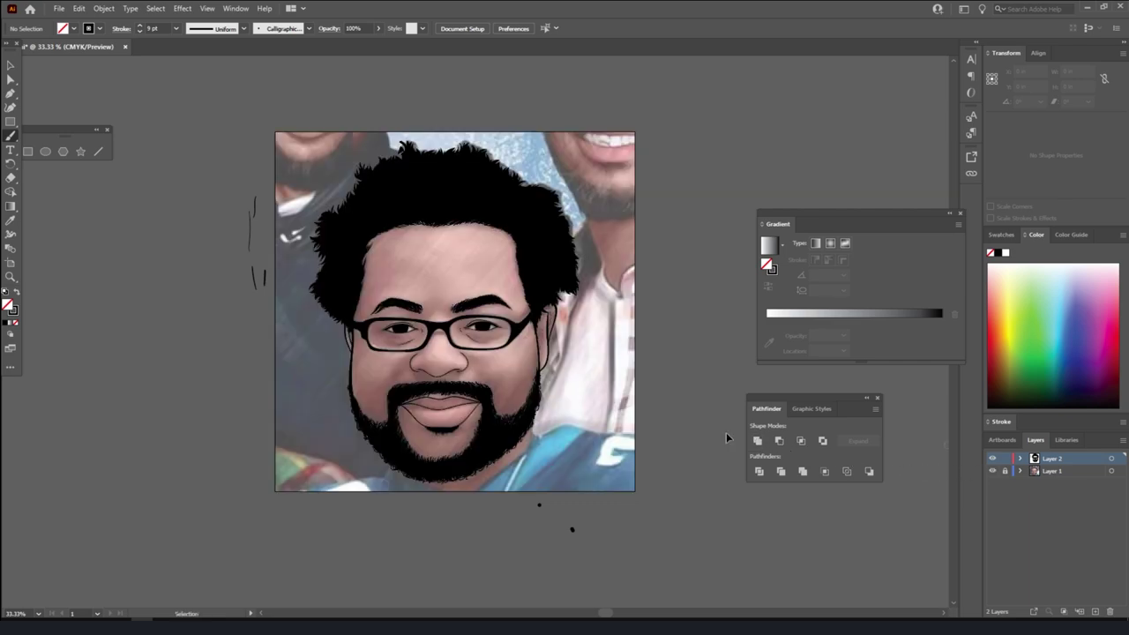
{"action": "scroll", "coordinate": [622, 427], "scroll_direction": "up", "scroll_amount": 4}
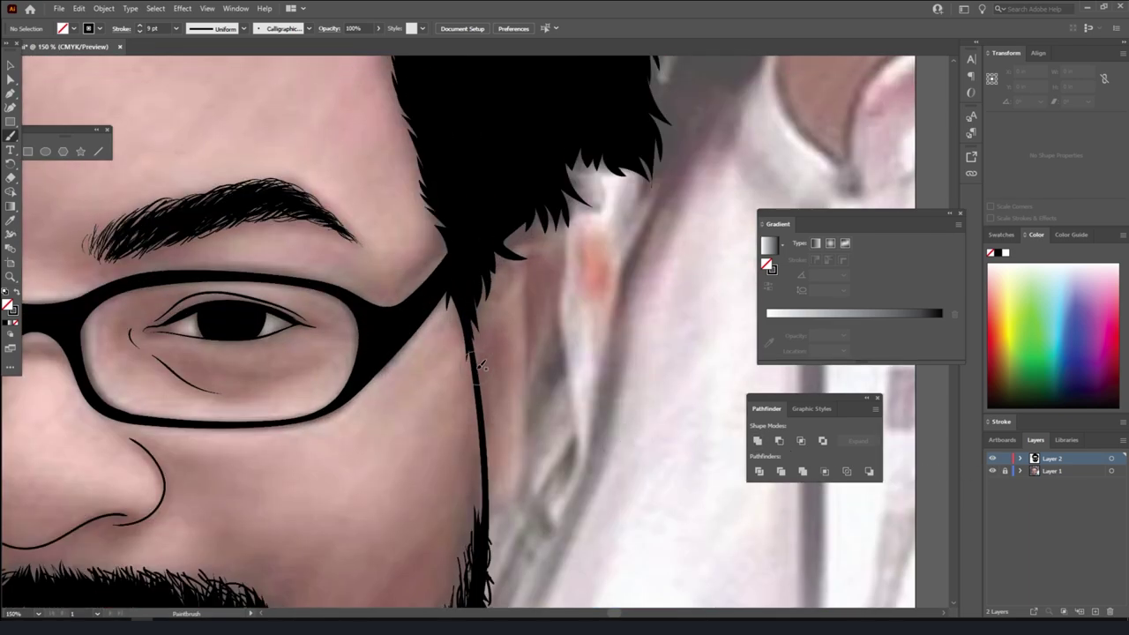
{"action": "mouse_move", "coordinate": [479, 361]}
{"action": "left_mouse_down"}
{"action": "mouse_move", "coordinate": [537, 253]}
{"action": "mouse_move", "coordinate": [524, 386]}
{"action": "left_mouse_up"}
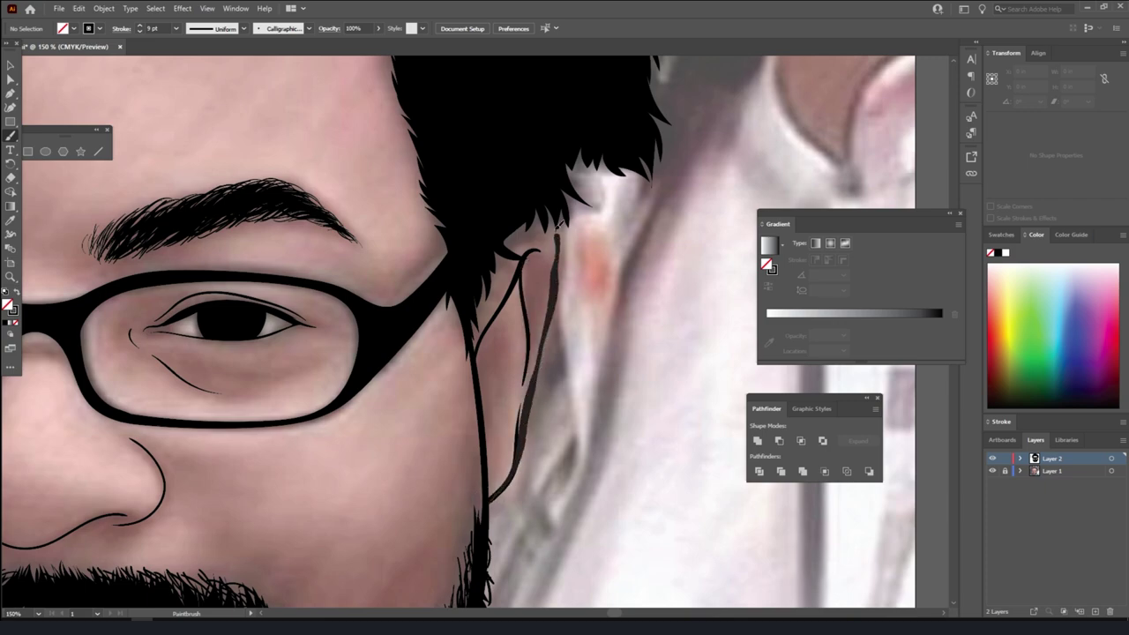
{"action": "left_click_drag", "start_coordinate": [518, 452], "coordinate": [556, 225]}
{"action": "left_click_drag", "start_coordinate": [494, 427], "coordinate": [498, 343]}
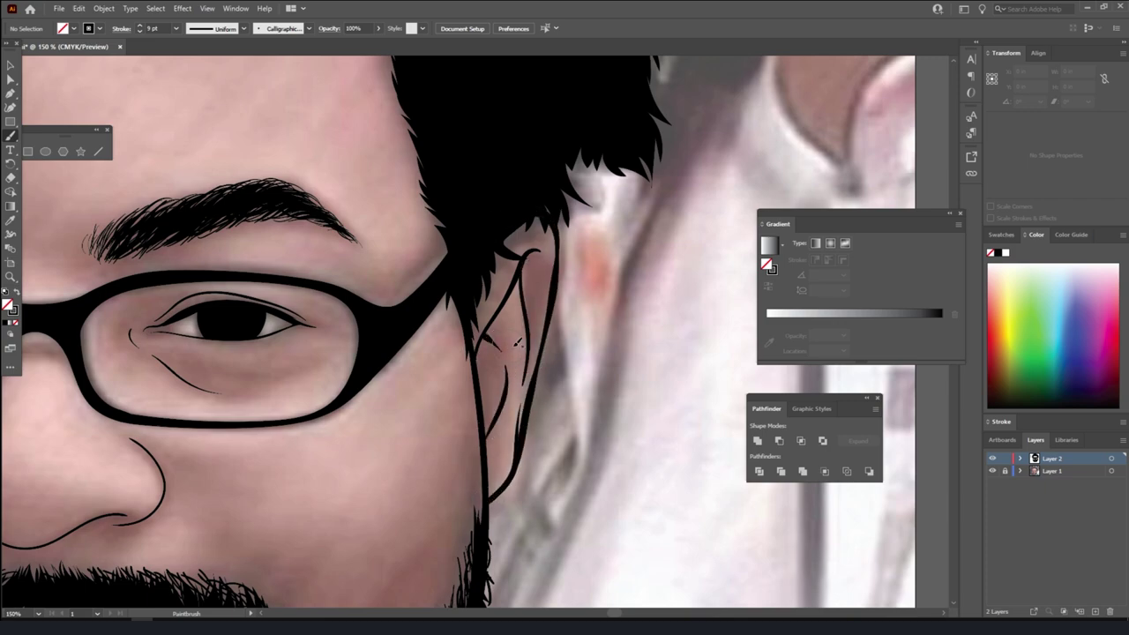
{"action": "key", "text": "ctrl+z"}
{"action": "left_click_drag", "start_coordinate": [532, 323], "coordinate": [539, 262]}
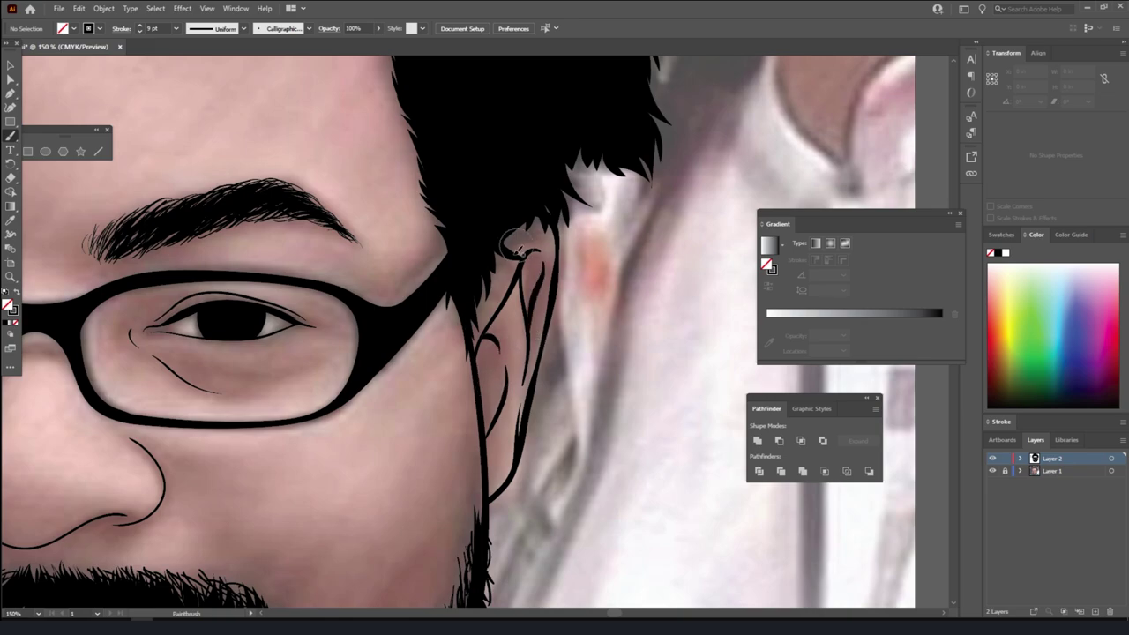
- Undo the recent ear strokes and redraw a thin 2 pt detail stroke inside the ear
{"action": "scroll", "coordinate": [719, 450], "scroll_direction": "down", "scroll_amount": 5}
{"action": "scroll", "coordinate": [667, 443], "scroll_direction": "up", "scroll_amount": 6}
{"action": "key", "text": "ctrl+z"}
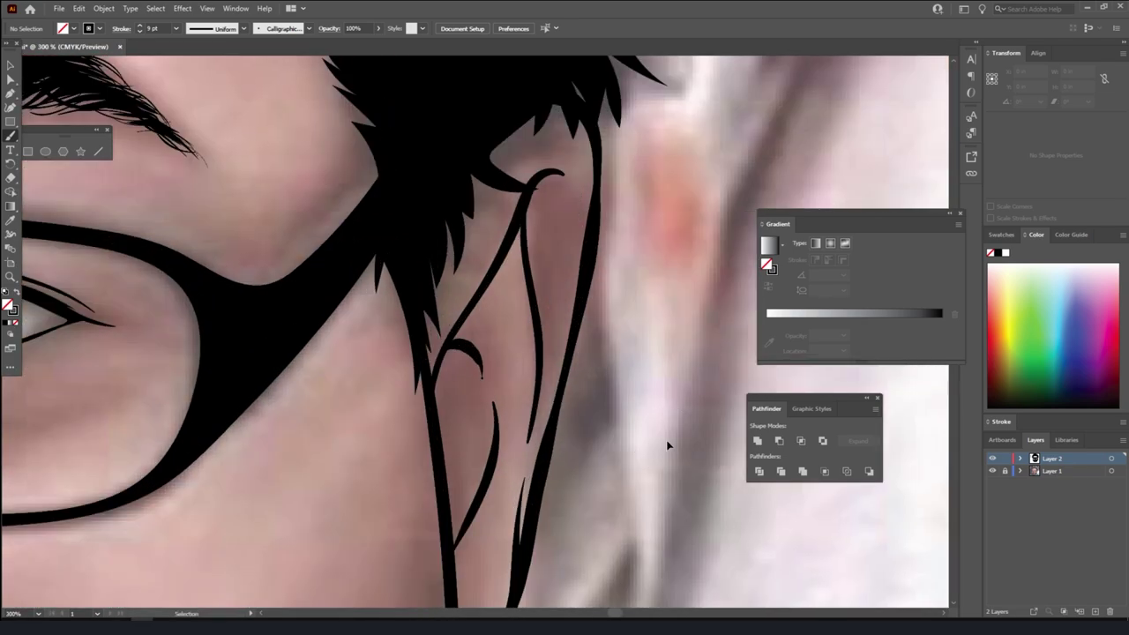
{"action": "key", "text": "ctrl+z"}
{"action": "left_click", "coordinate": [177, 28]}
{"action": "left_click", "coordinate": [189, 99]}
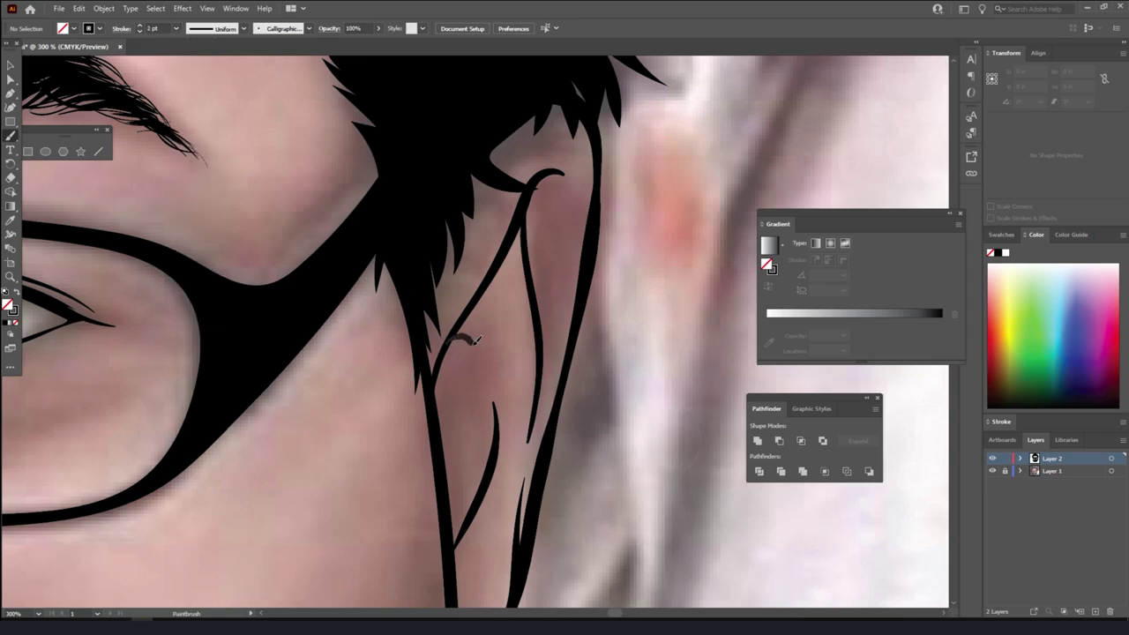
{"action": "left_click_drag", "start_coordinate": [543, 339], "coordinate": [555, 172]}
{"action": "key", "text": "ctrl+minus"}
{"action": "key", "text": "ctrl+minus"}
{"action": "key", "text": "ctrl+minus"}
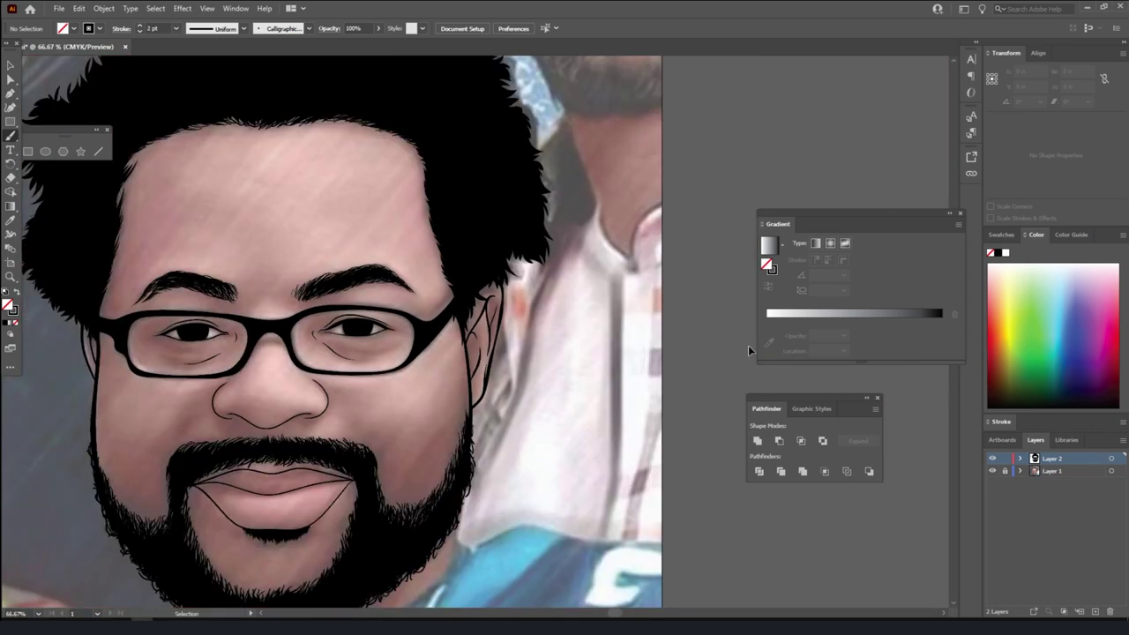
{"action": "scroll", "coordinate": [748, 351], "scroll_direction": "left", "scroll_amount": 1}
{"action": "key", "text": "ctrl+minus"}
{"action": "key", "text": "ctrl+minus"}
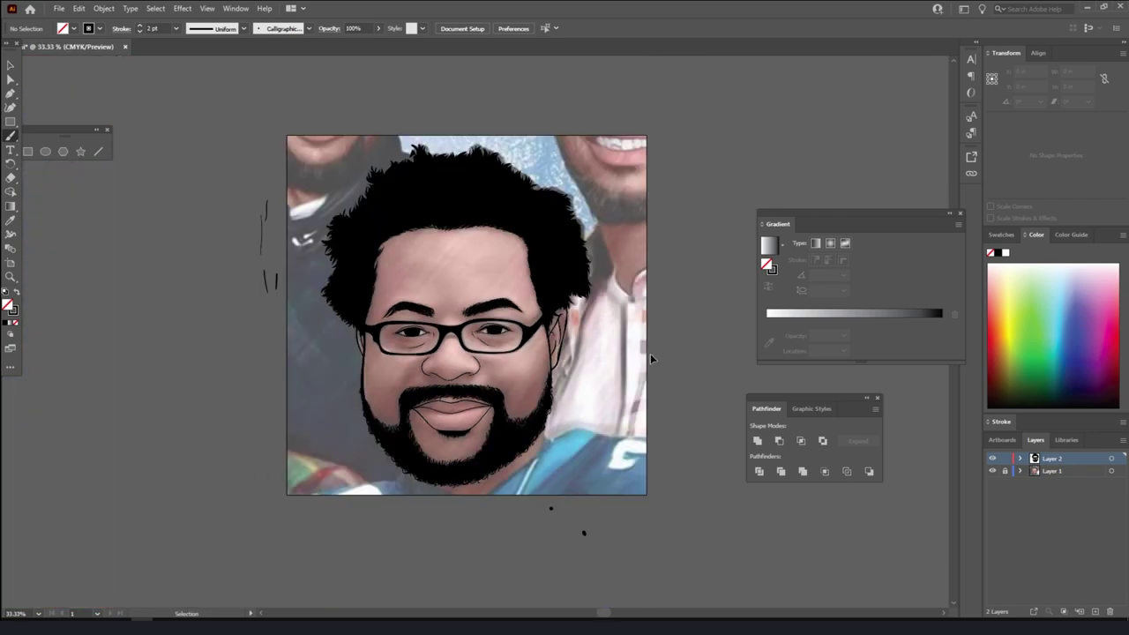
{"action": "key", "text": "ctrl+plus"}
{"action": "key", "text": "ctrl+plus"}
{"action": "key", "text": "ctrl+plus"}
{"action": "key", "text": "ctrl+plus"}
{"action": "key", "text": "ctrl+plus"}
{"action": "key", "text": "ctrl+plus"}
{"action": "key", "text": "ctrl+plus"}
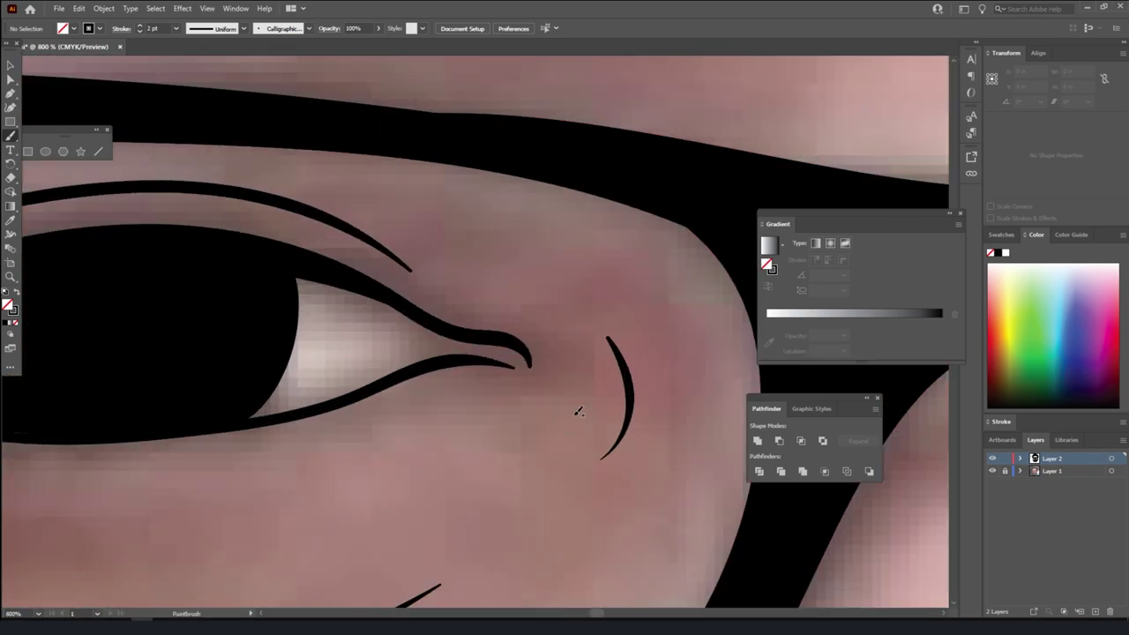
- Draw strokes at the eye's outer corner and an inner-corner crease
{"action": "left_click_drag", "start_coordinate": [430, 353], "coordinate": [529, 361]}
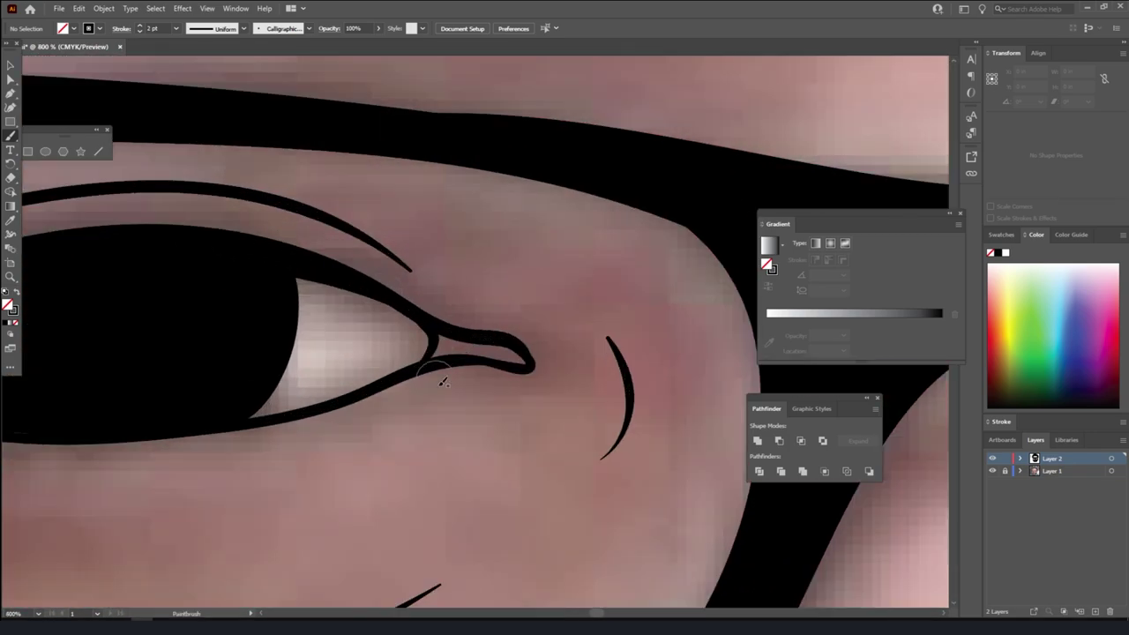
{"action": "key", "text": "ctrl+minus"}
{"action": "key", "text": "ctrl+minus"}
{"action": "key", "text": "ctrl+minus"}
{"action": "key", "text": "ctrl+plus"}
{"action": "key", "text": "ctrl+plus"}
{"action": "mouse_move", "coordinate": [391, 284]}
{"action": "left_mouse_down"}
{"action": "mouse_move", "coordinate": [306, 303]}
{"action": "mouse_move", "coordinate": [442, 337]}
{"action": "mouse_move", "coordinate": [295, 314]}
{"action": "left_mouse_up"}
{"action": "key", "text": "ctrl+minus"}
{"action": "key", "text": "ctrl+minus"}
{"action": "key", "text": "ctrl+minus"}
{"action": "key", "text": "ctrl+minus"}
{"action": "key", "text": "ctrl+minus"}
{"action": "key", "text": "ctrl+minus"}
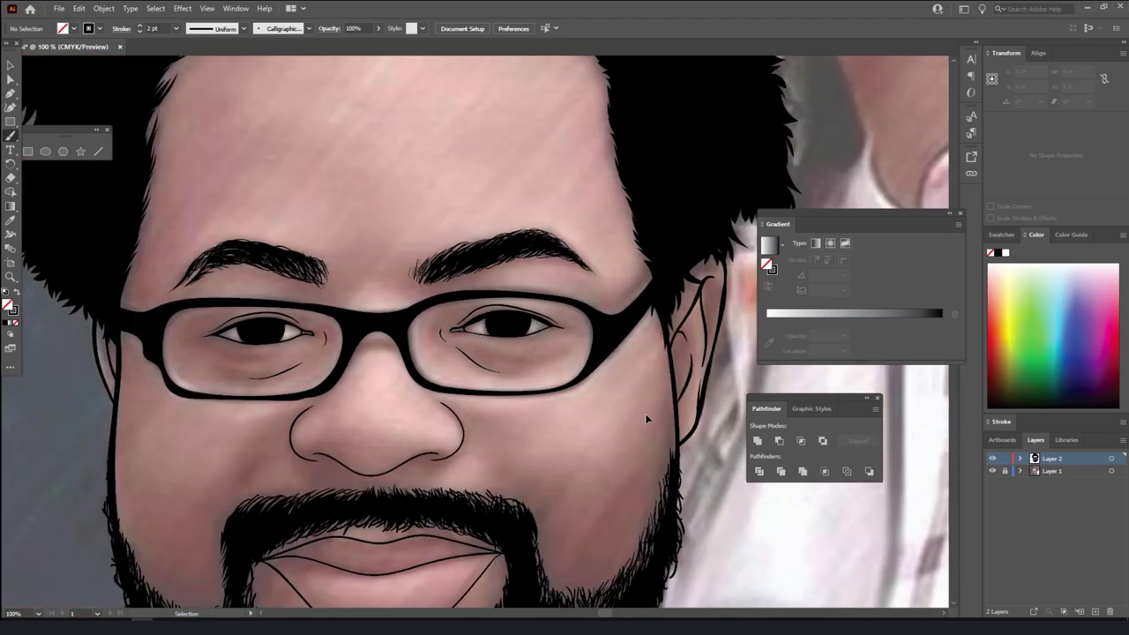
{"action": "key", "text": "ctrl+minus"}
- Draw the curve under the nose and strokes up both nostril curves
{"action": "key", "text": "ctrl+plus"}
{"action": "key", "text": "ctrl+plus"}
{"action": "key", "text": "ctrl+plus"}
{"action": "key", "text": "ctrl+plus"}
{"action": "key", "text": "ctrl+plus"}
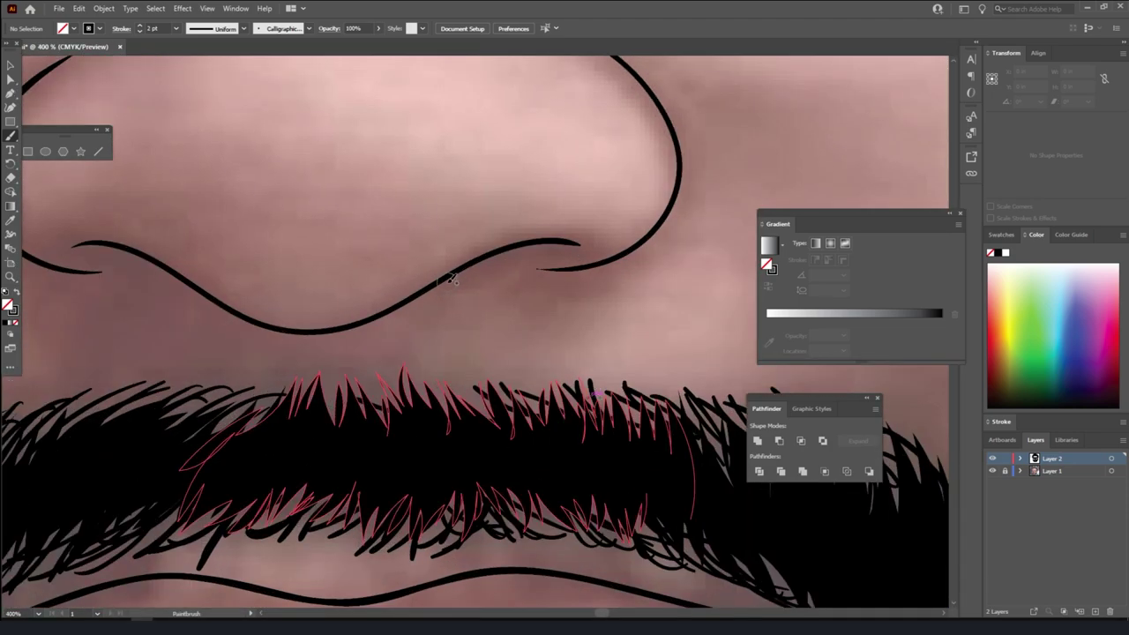
{"action": "left_click_drag", "start_coordinate": [494, 256], "coordinate": [578, 239]}
{"action": "scroll", "coordinate": [251, 291], "scroll_direction": "left", "scroll_amount": 2}
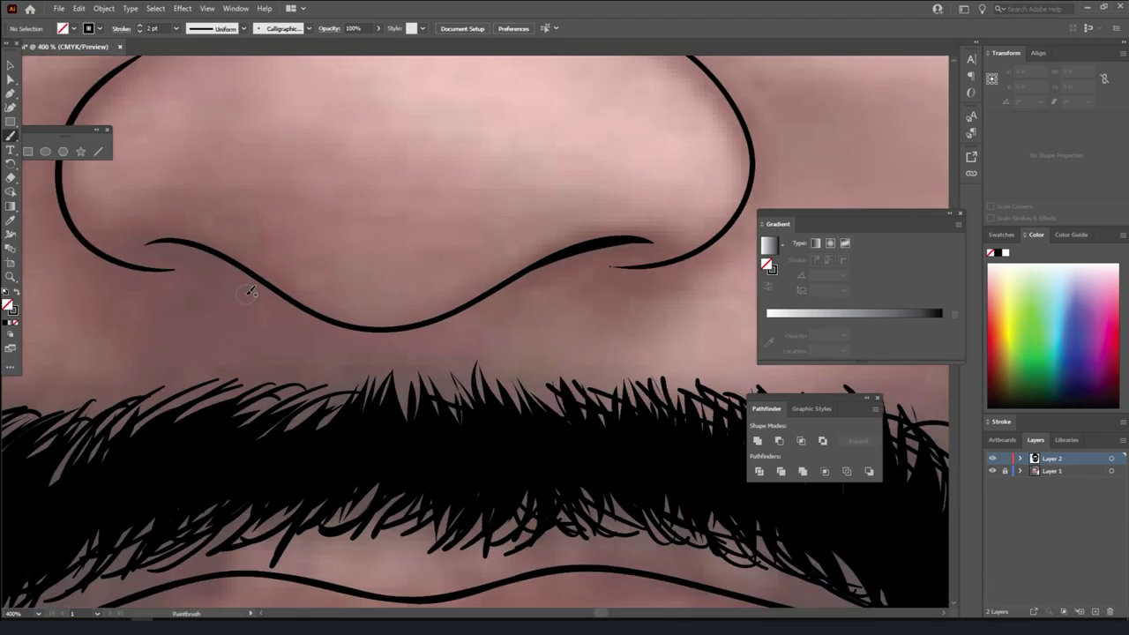
{"action": "mouse_move", "coordinate": [225, 256]}
{"action": "left_mouse_down"}
{"action": "mouse_move", "coordinate": [672, 259]}
{"action": "mouse_move", "coordinate": [716, 80]}
{"action": "left_mouse_up"}
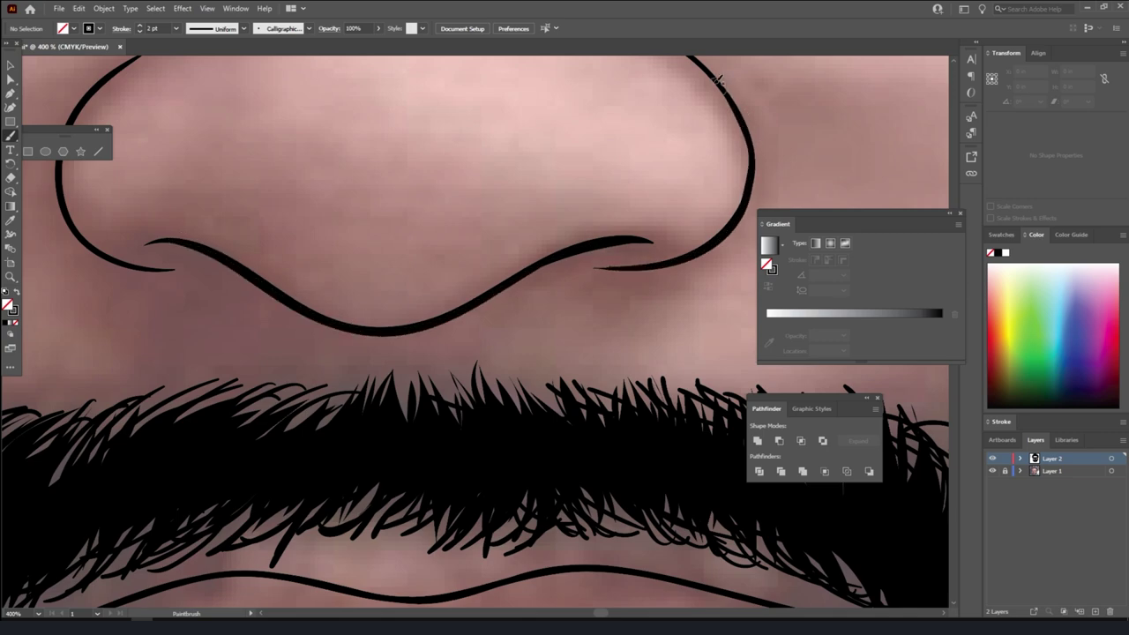
{"action": "scroll", "coordinate": [639, 209], "scroll_direction": "up", "scroll_amount": 2}
{"action": "scroll", "coordinate": [633, 217], "scroll_direction": "right", "scroll_amount": 2}
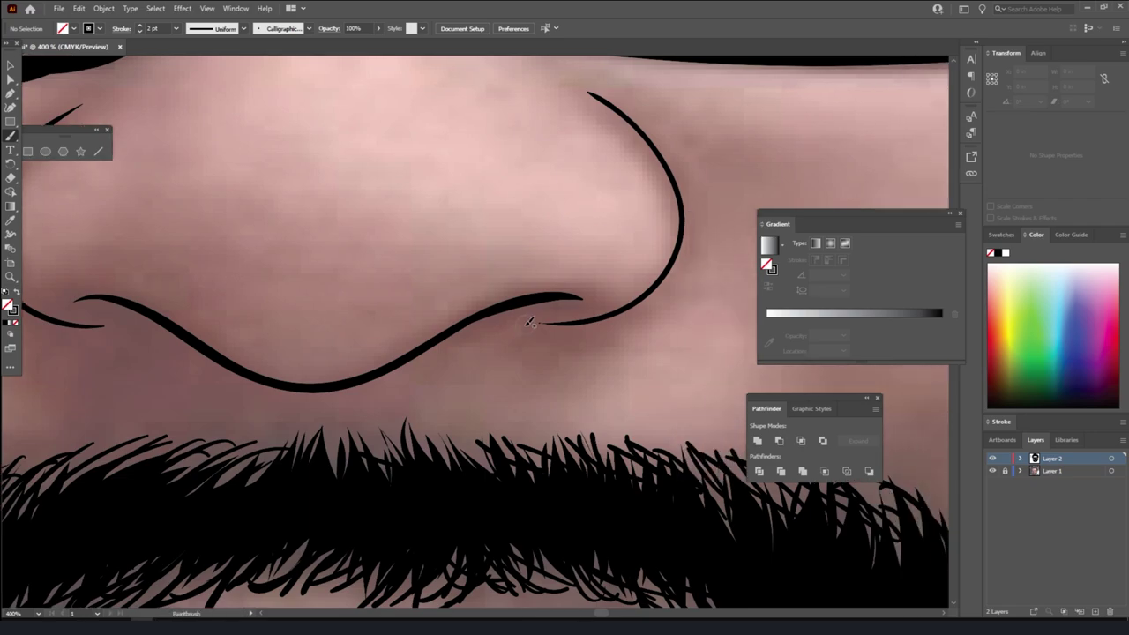
{"action": "left_click_drag", "start_coordinate": [547, 322], "coordinate": [679, 177]}
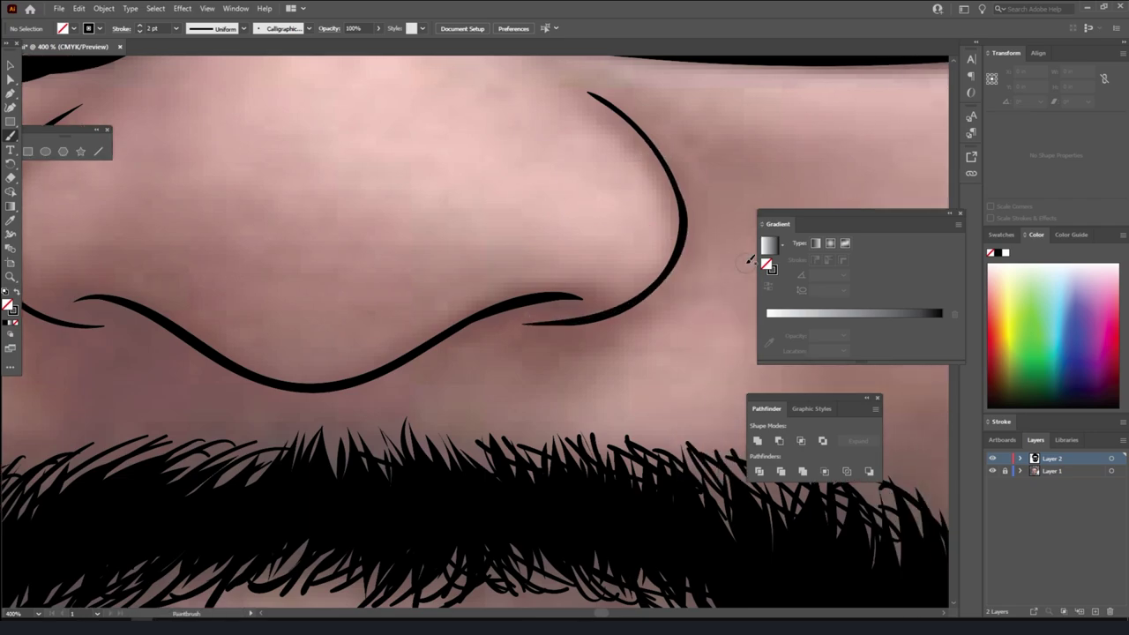
{"action": "key", "text": "ctrl+1"}
{"action": "key", "text": "ctrl+minus"}
{"action": "key", "text": "ctrl+minus"}
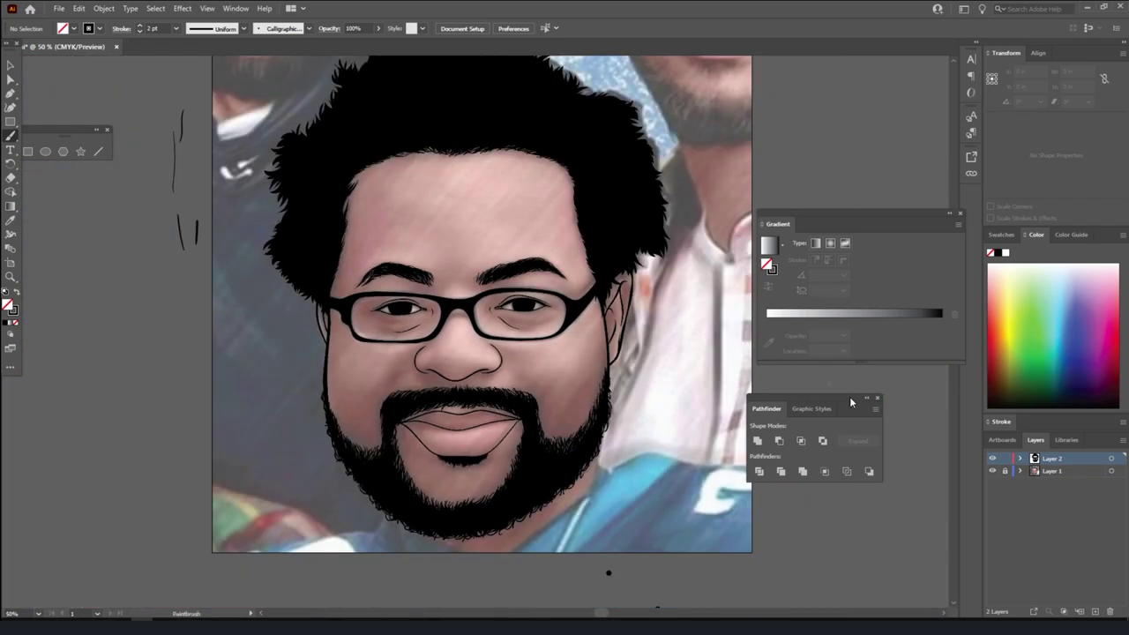
- Hide the reference photo layer (Layer 1) and zoom out to 33.33%
{"action": "scroll", "coordinate": [731, 390], "scroll_direction": "up", "scroll_amount": 2}
{"action": "scroll", "coordinate": [731, 391], "scroll_direction": "up", "scroll_amount": 2}
{"action": "left_click", "coordinate": [992, 471]}
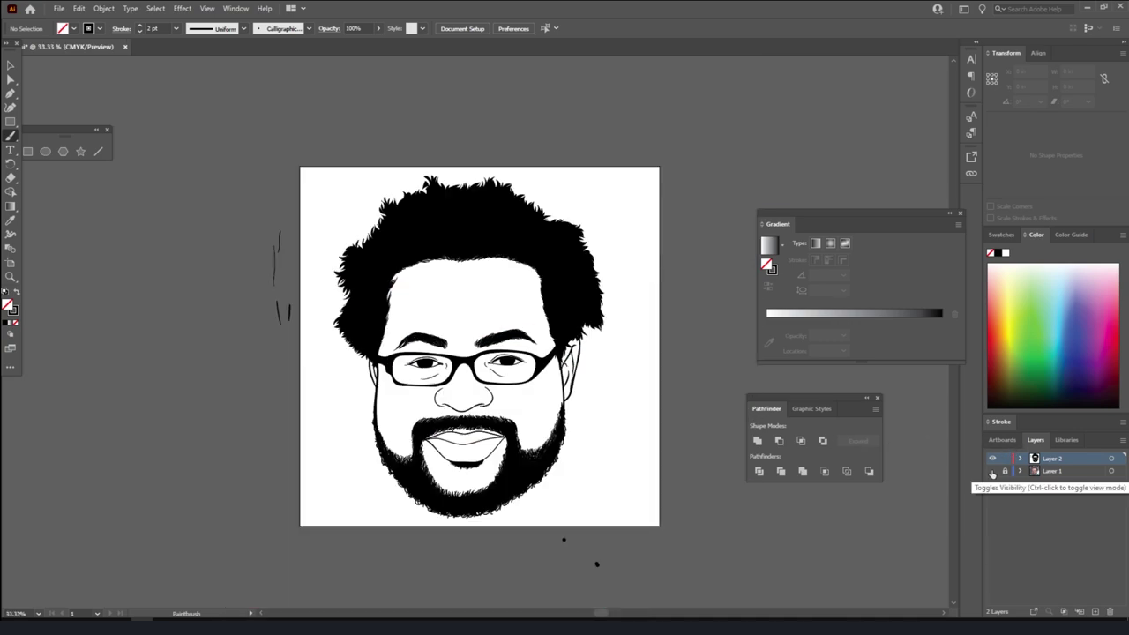
{"action": "key", "text": "ctrl+minus"}
- Check the two stray dots below the artboard, then zoom back in on the line-art face
{"action": "left_click", "coordinate": [10, 65]}
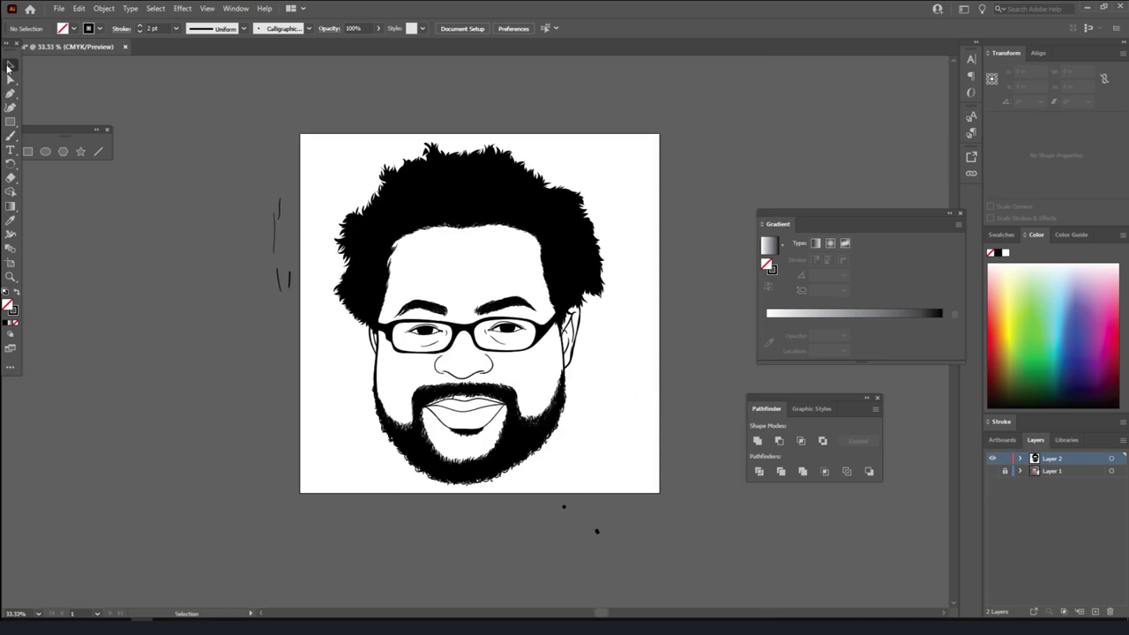
{"action": "left_click_drag", "start_coordinate": [548, 494], "coordinate": [617, 551]}
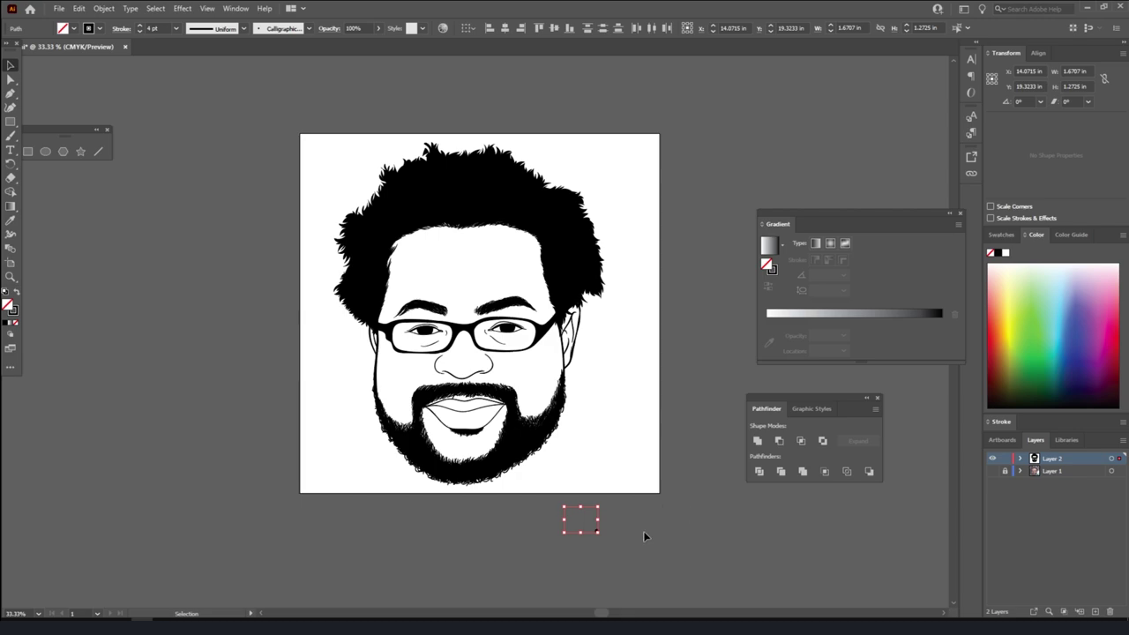
{"action": "left_click", "coordinate": [643, 533]}
{"action": "key", "text": "ctrl+plus"}
{"action": "key", "text": "ctrl+plus"}
{"action": "scroll", "coordinate": [677, 485], "scroll_direction": "up", "scroll_amount": 2}
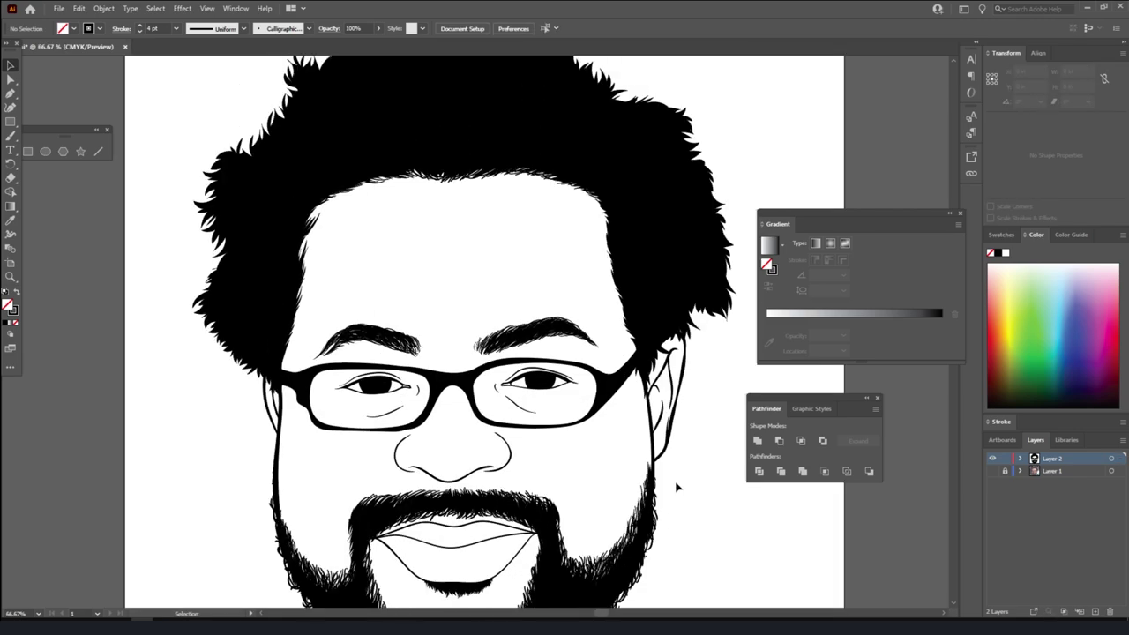
- Set up the Paintbrush with a 5 pt stroke weight
{"action": "scroll", "coordinate": [677, 485], "scroll_direction": "up", "scroll_amount": 2}
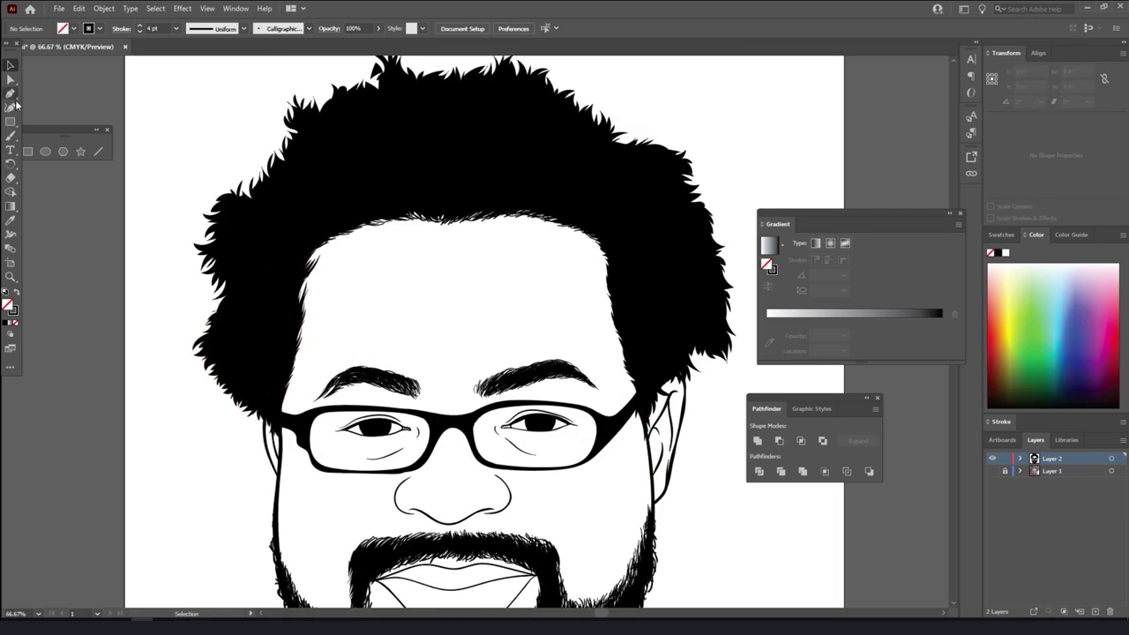
{"action": "key", "text": "b"}
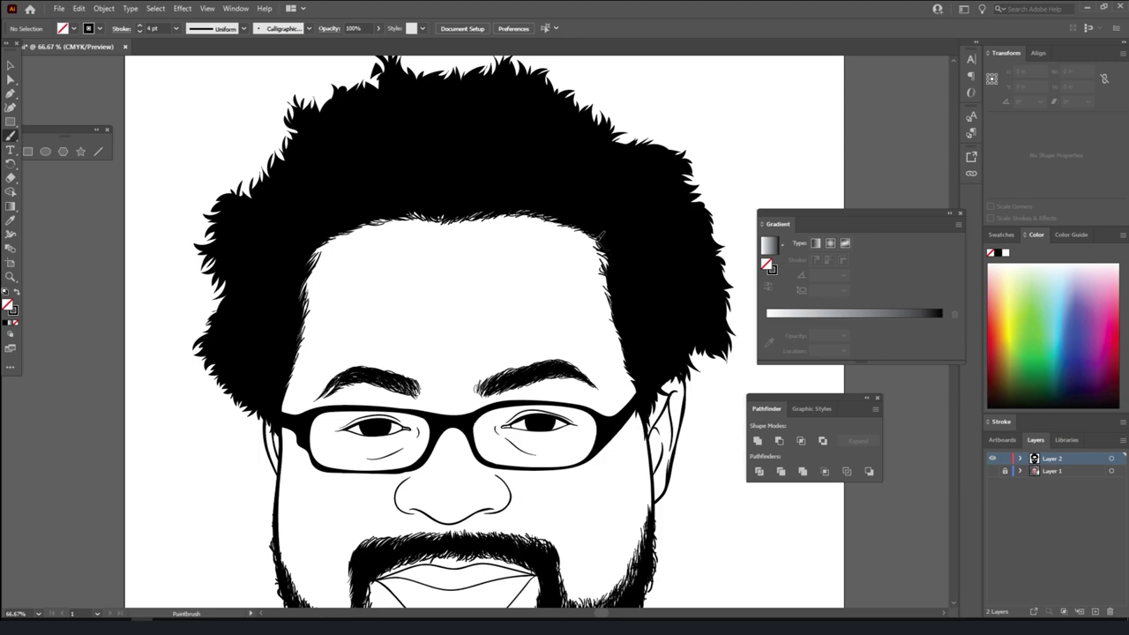
{"action": "left_click", "coordinate": [175, 29]}
{"action": "left_click", "coordinate": [190, 131]}
- Paint curly strands along the left and right edges of the hair
{"action": "mouse_move", "coordinate": [231, 376]}
{"action": "left_mouse_down"}
{"action": "mouse_move", "coordinate": [209, 389]}
{"action": "mouse_move", "coordinate": [190, 362]}
{"action": "left_mouse_up"}
{"action": "left_click_drag", "start_coordinate": [210, 327], "coordinate": [194, 344]}
{"action": "left_click_drag", "start_coordinate": [231, 295], "coordinate": [210, 308]}
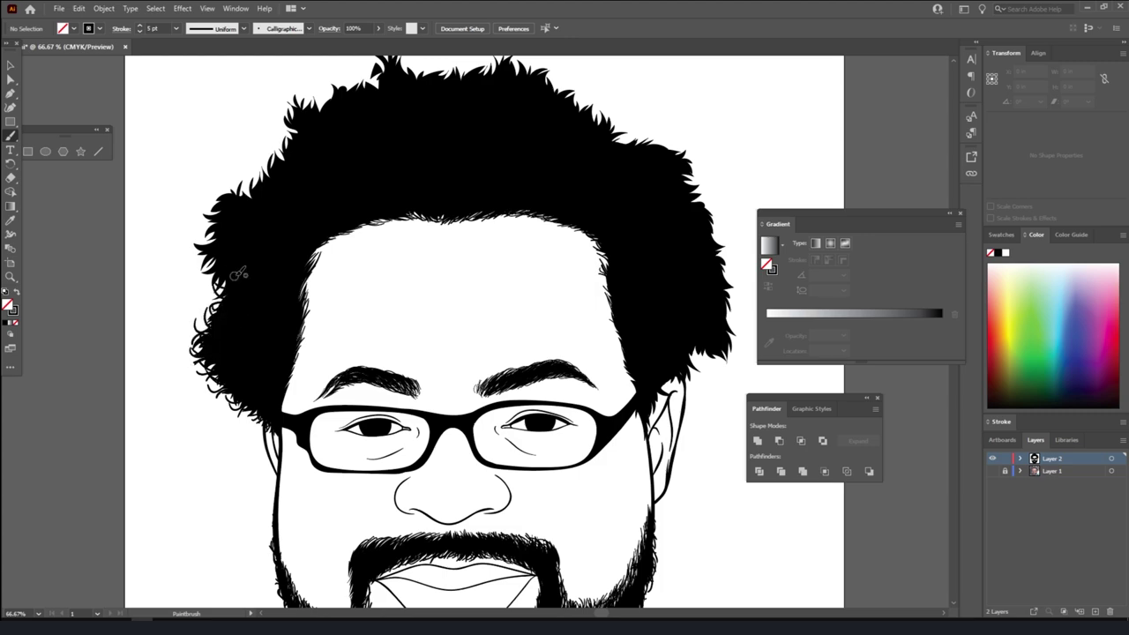
{"action": "left_click_drag", "start_coordinate": [240, 273], "coordinate": [191, 256]}
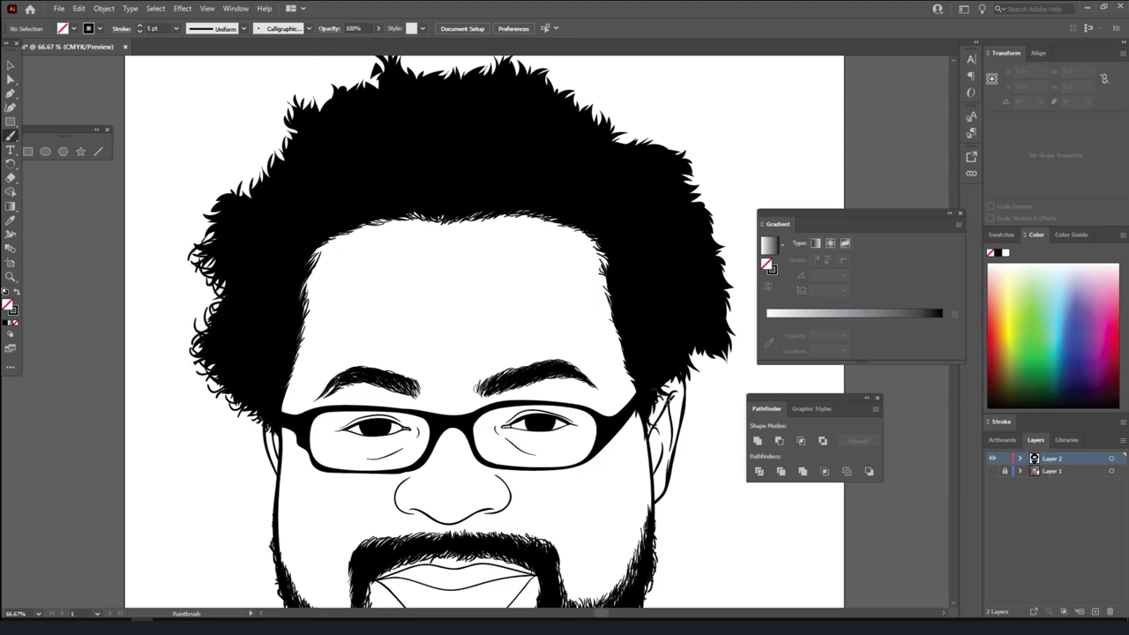
{"action": "left_click_drag", "start_coordinate": [671, 371], "coordinate": [734, 346]}
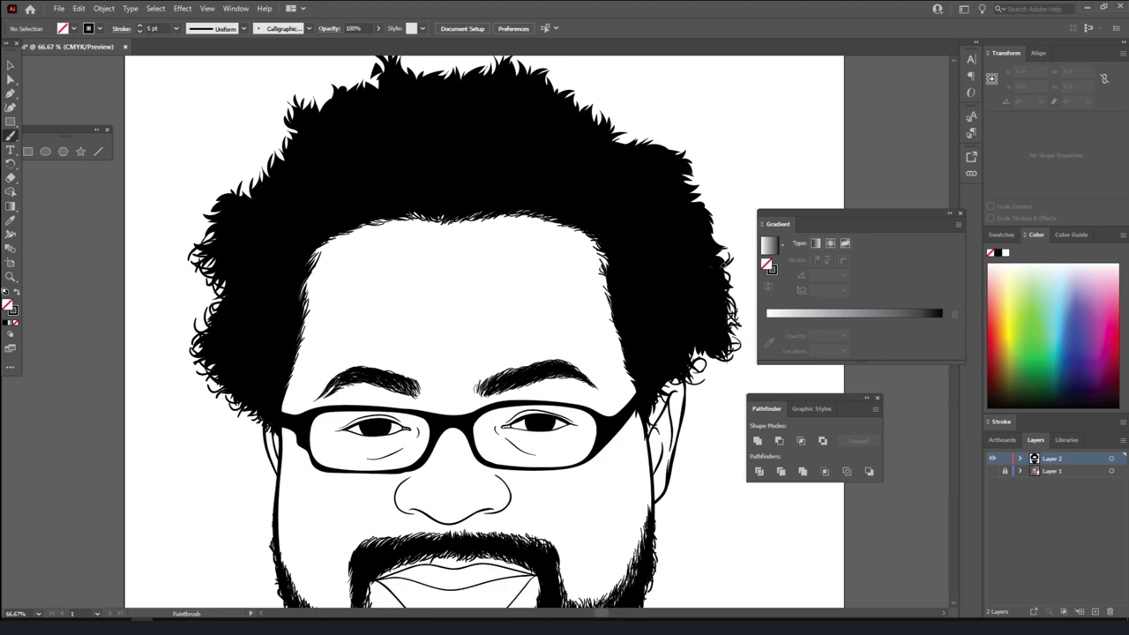
{"action": "left_click_drag", "start_coordinate": [718, 274], "coordinate": [738, 251]}
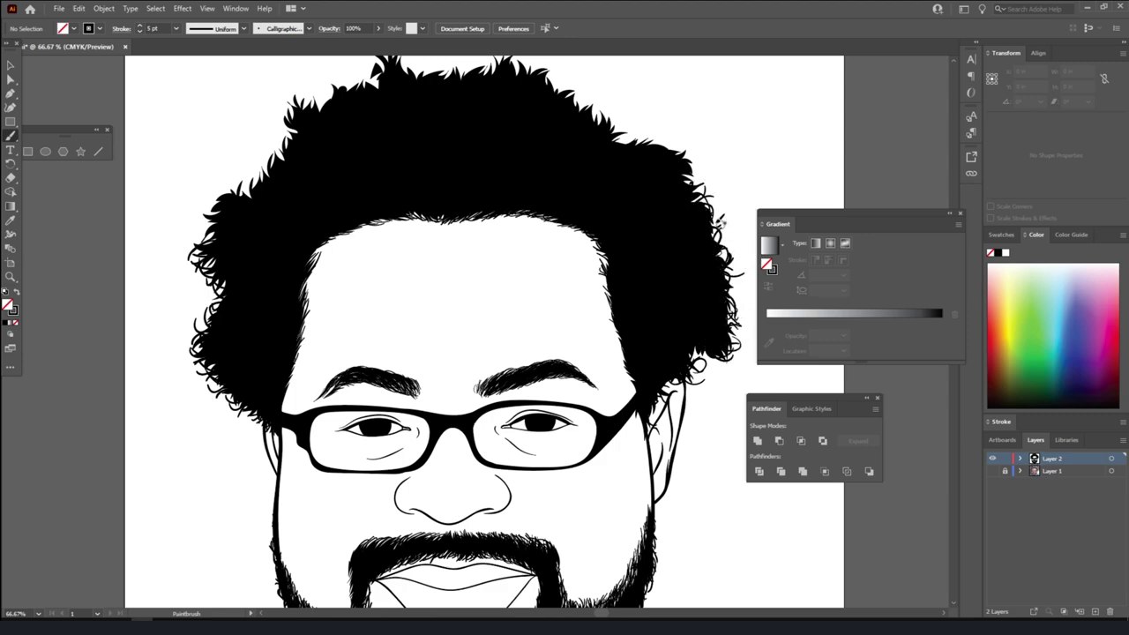
- Add curly strands across the upper-right, upper-left and top of the hair
{"action": "mouse_move", "coordinate": [694, 155]}
{"action": "left_mouse_down"}
{"action": "mouse_move", "coordinate": [639, 141]}
{"action": "mouse_move", "coordinate": [628, 123]}
{"action": "left_mouse_up"}
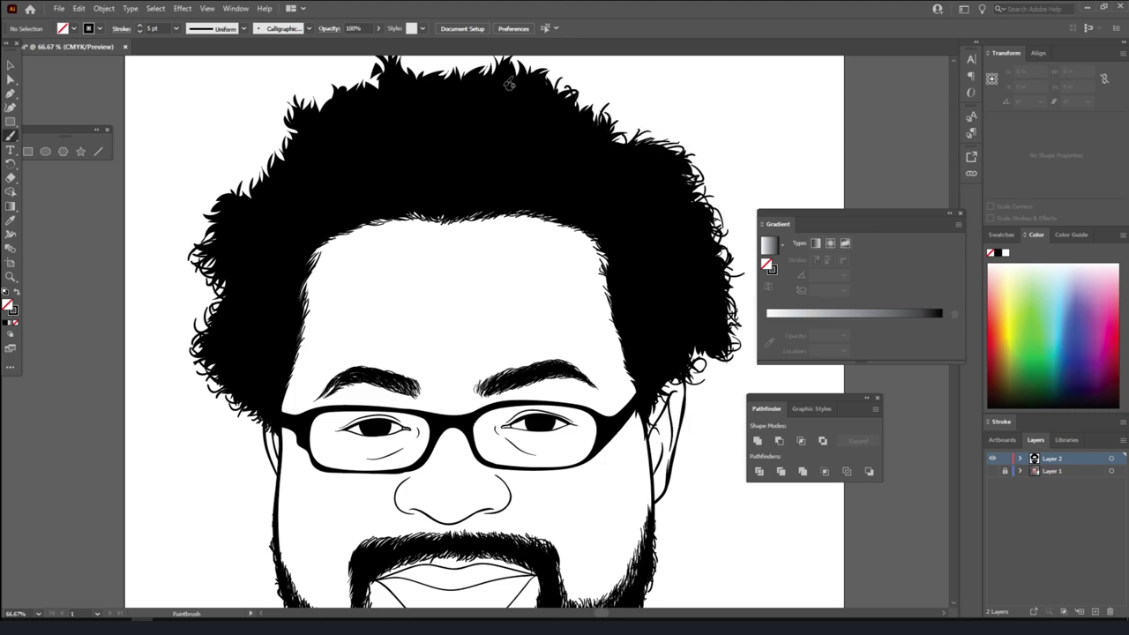
{"action": "left_click_drag", "start_coordinate": [218, 231], "coordinate": [252, 199]}
{"action": "key", "text": "ctrl+minus"}
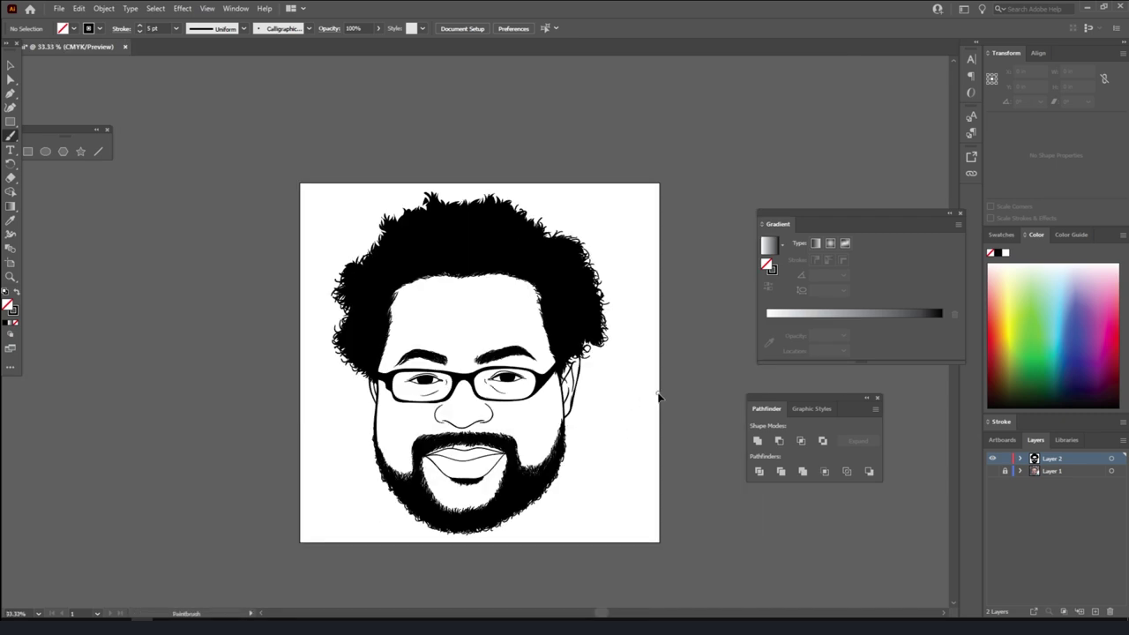
{"action": "key", "text": "ctrl+equal"}
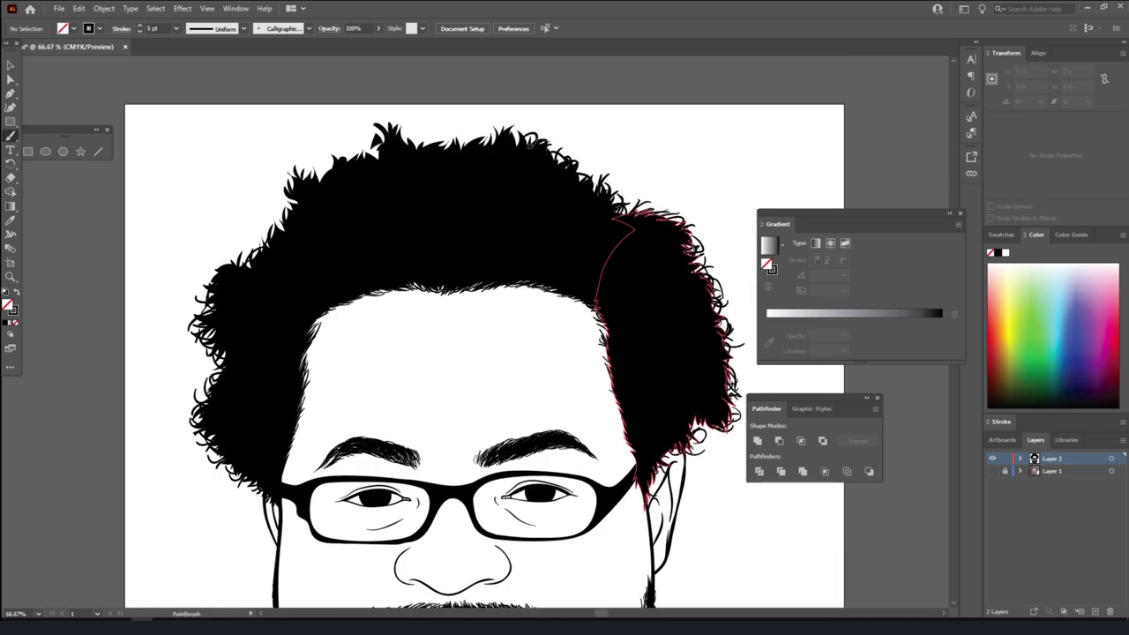
{"action": "mouse_move", "coordinate": [529, 146]}
{"action": "left_mouse_down"}
{"action": "mouse_move", "coordinate": [388, 134]}
{"action": "mouse_move", "coordinate": [360, 157]}
{"action": "mouse_move", "coordinate": [323, 164]}
{"action": "left_mouse_up"}
{"action": "left_click_drag", "start_coordinate": [481, 130], "coordinate": [462, 148]}
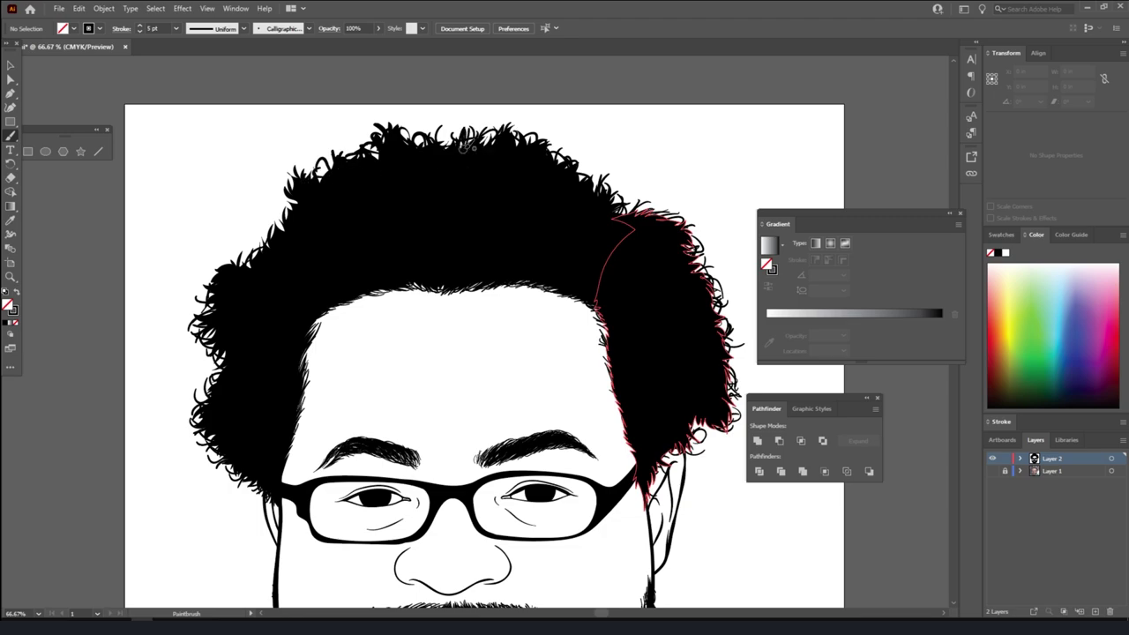
{"action": "scroll", "coordinate": [524, 383], "scroll_direction": "down", "scroll_amount": 1}
{"action": "scroll", "coordinate": [650, 421], "scroll_direction": "down", "scroll_amount": 3}
- Paint a heavier stroke along the lower lip
{"action": "scroll", "coordinate": [600, 391], "scroll_direction": "up", "scroll_amount": 1}
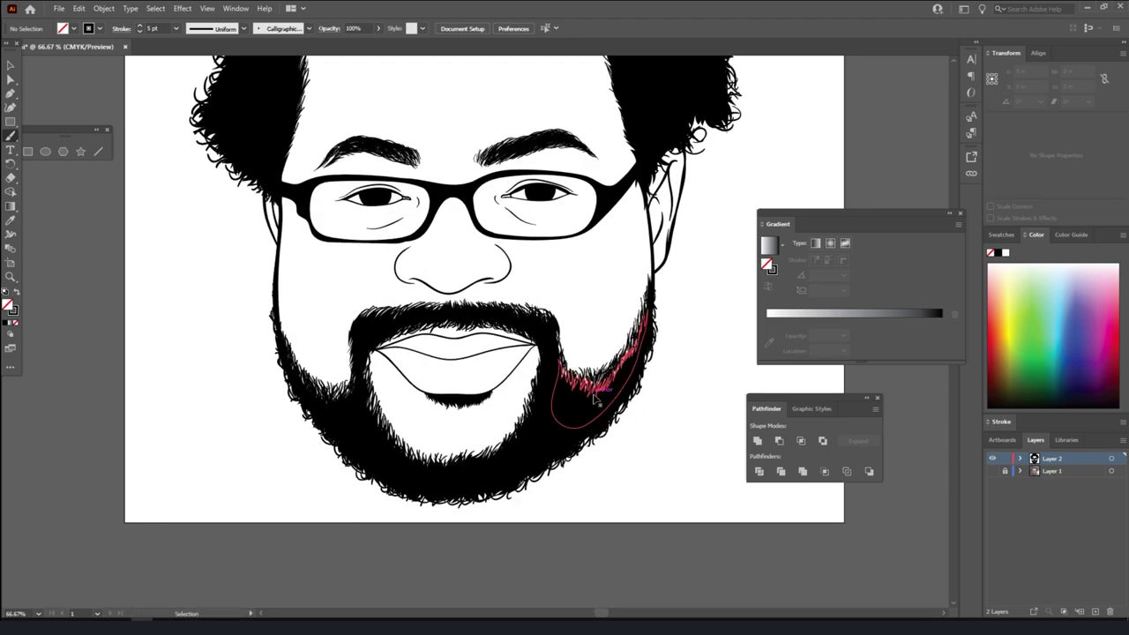
{"action": "scroll", "coordinate": [600, 390], "scroll_direction": "up", "scroll_amount": 3}
{"action": "mouse_move", "coordinate": [166, 321]}
{"action": "left_mouse_down"}
{"action": "mouse_move", "coordinate": [468, 451]}
{"action": "mouse_move", "coordinate": [663, 298]}
{"action": "left_mouse_up"}
{"action": "key", "text": "ctrl+minus"}
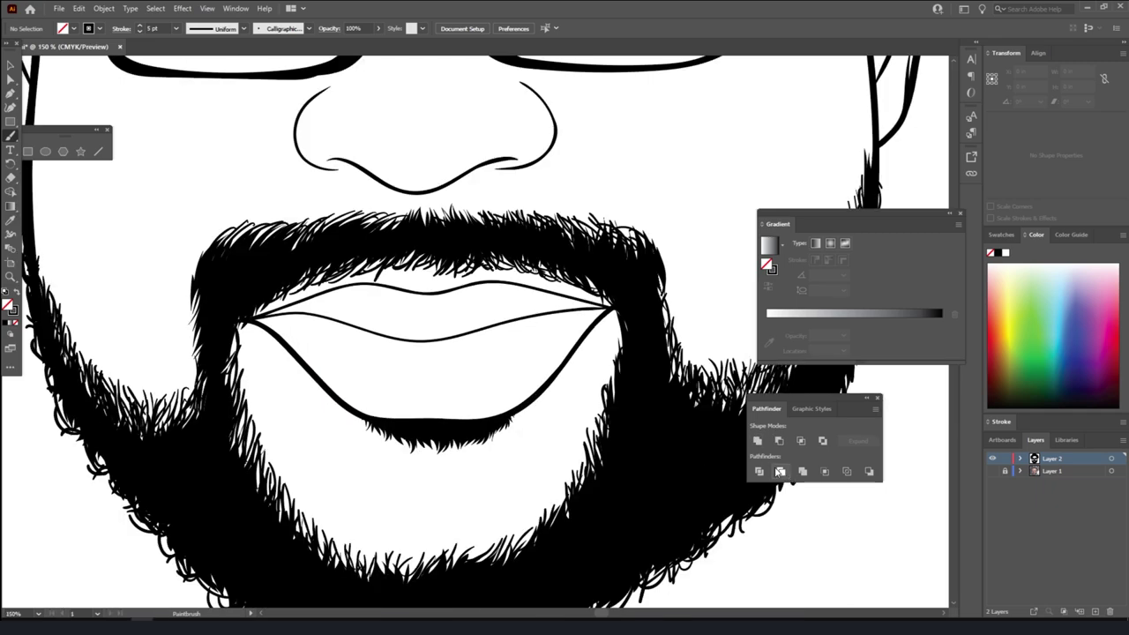
{"action": "key", "text": "ctrl+minus"}
{"action": "key", "text": "ctrl+minus"}
- Add rough strands along the lower right edge of the beard
{"action": "key", "text": "ctrl+plus"}
{"action": "mouse_move", "coordinate": [869, 71]}
{"action": "left_mouse_down"}
{"action": "mouse_move", "coordinate": [636, 436]}
{"action": "mouse_move", "coordinate": [450, 496]}
{"action": "left_mouse_up"}
{"action": "scroll", "coordinate": [450, 495], "scroll_direction": "up", "scroll_amount": 2}
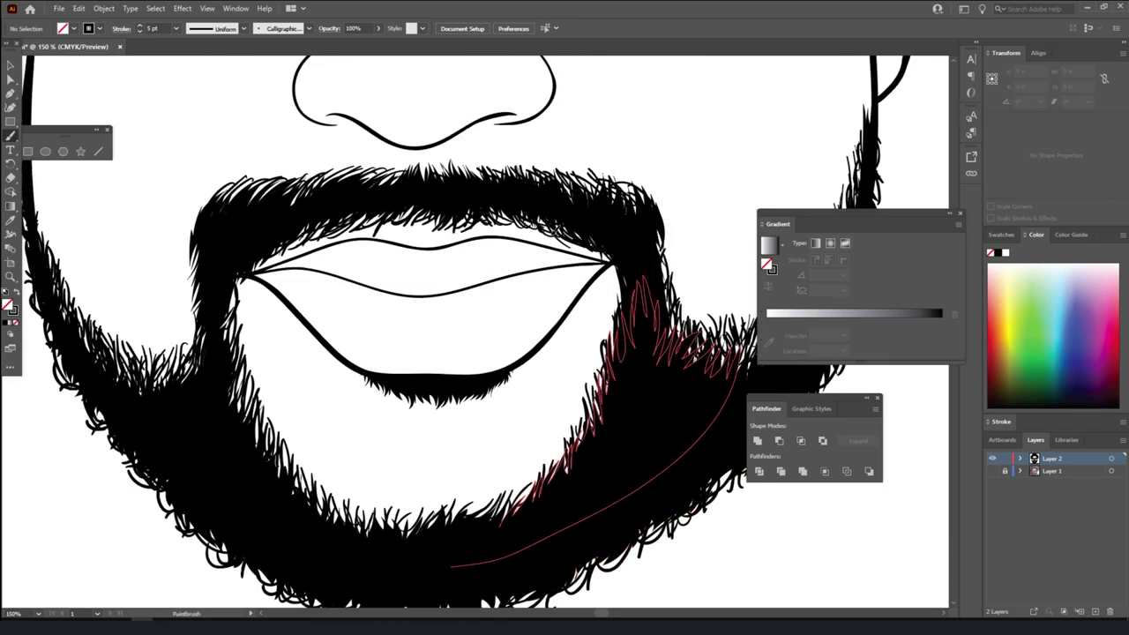
{"action": "scroll", "coordinate": [653, 238], "scroll_direction": "up", "scroll_amount": 3}
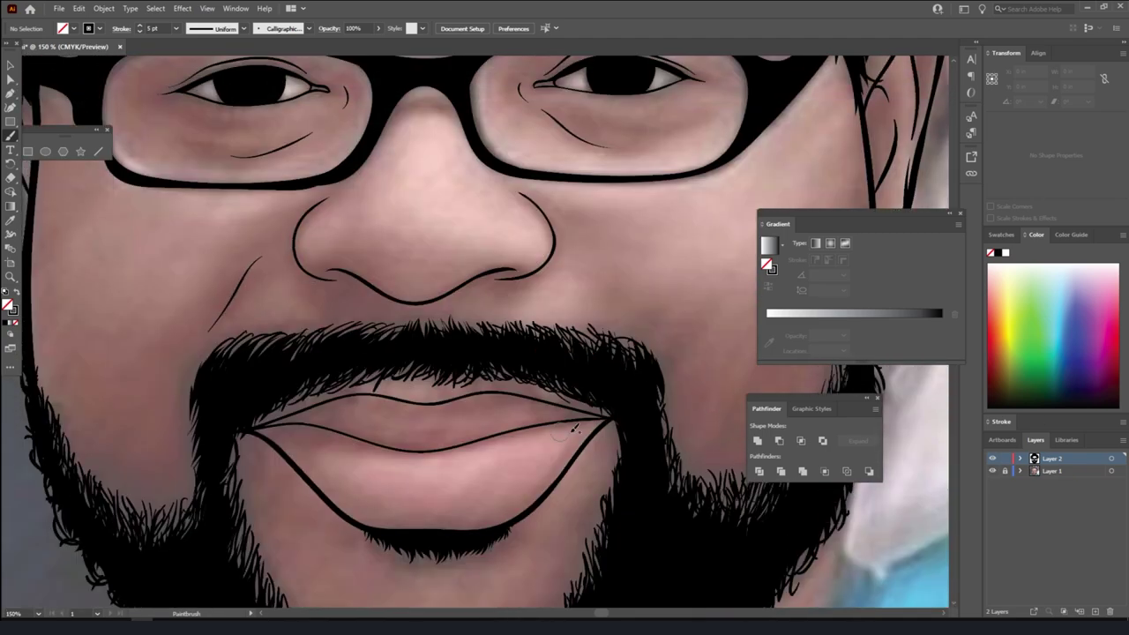
- Fit the artboard in view with the reference photo layer hidden again
{"action": "key", "text": "ctrl+0"}
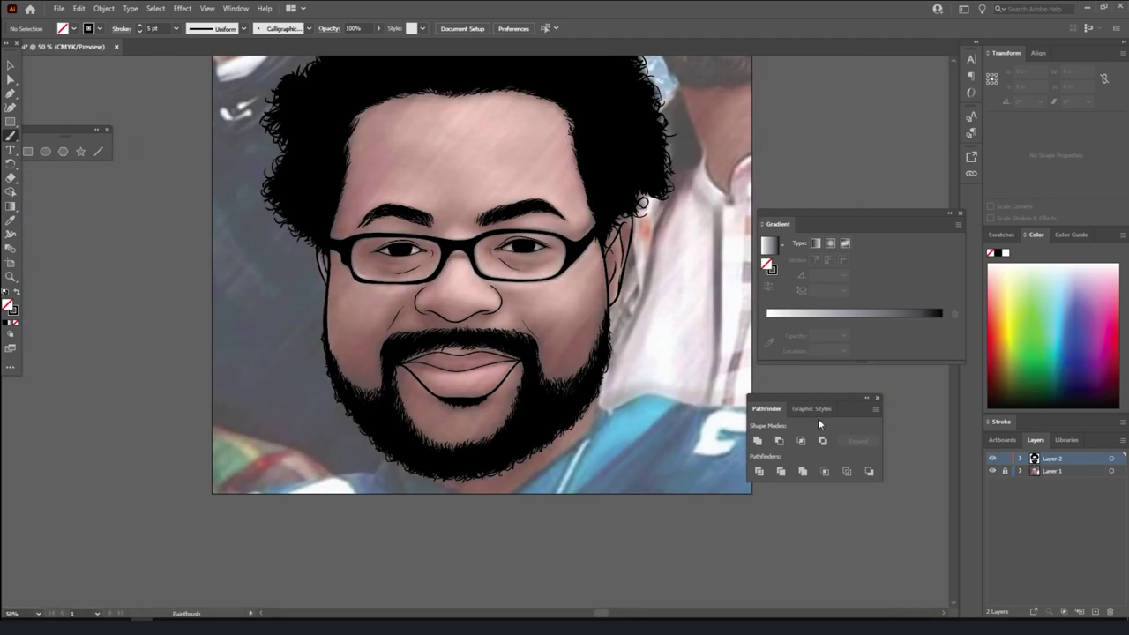
{"action": "left_click", "coordinate": [991, 471]}
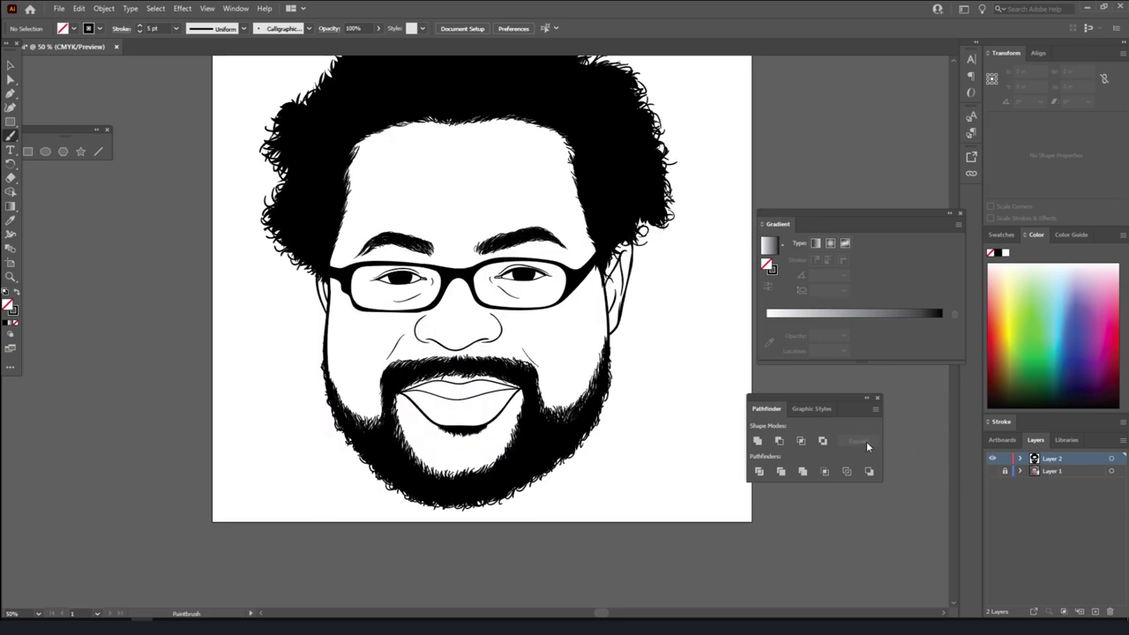
{"action": "scroll", "coordinate": [635, 371], "scroll_direction": "up", "scroll_amount": 1}
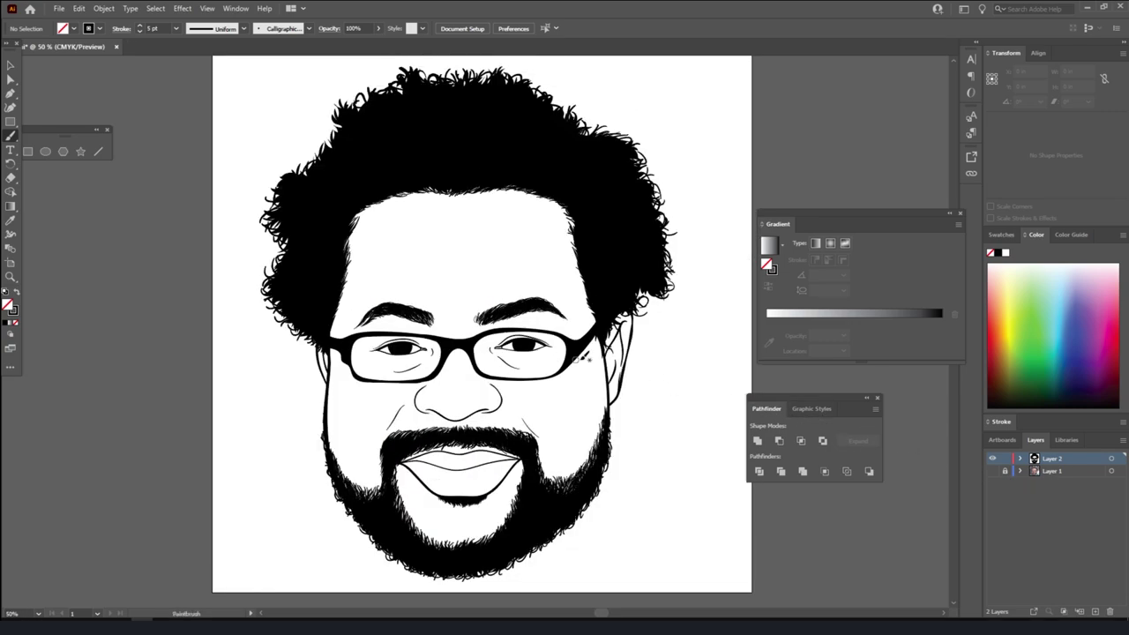
- Expand and Pathfinder-merge all line art into one black group, then duplicate Layer 2 as 'Layer 2 copy'
{"action": "left_click", "coordinate": [9, 66]}
{"action": "left_click_drag", "start_coordinate": [224, 67], "coordinate": [757, 578]}
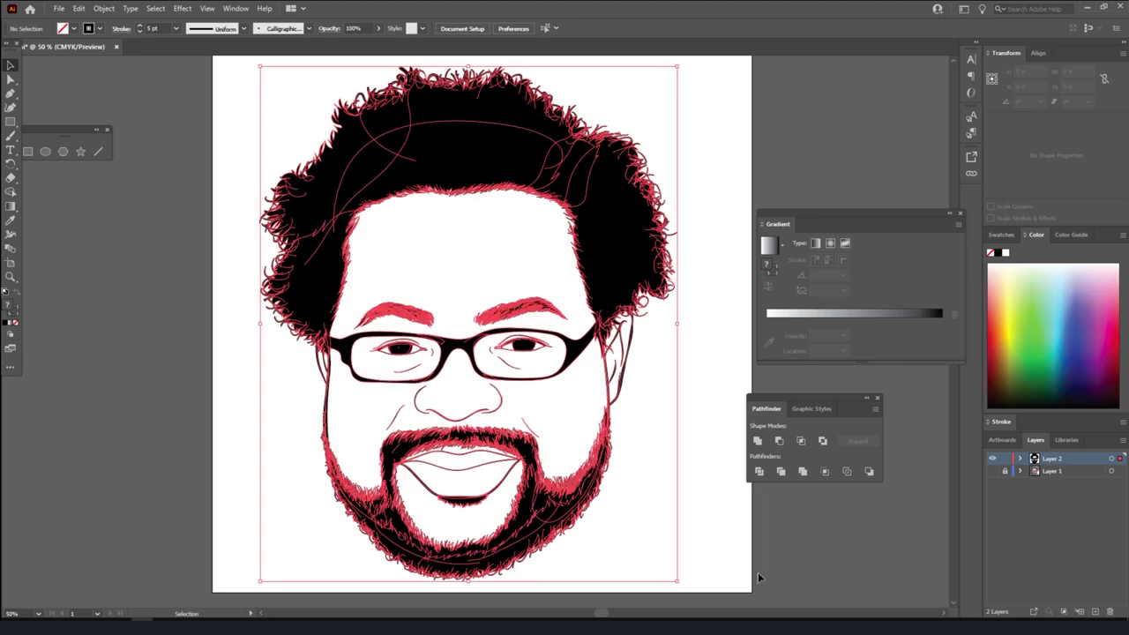
{"action": "left_click", "coordinate": [103, 8]}
{"action": "left_click", "coordinate": [146, 156]}
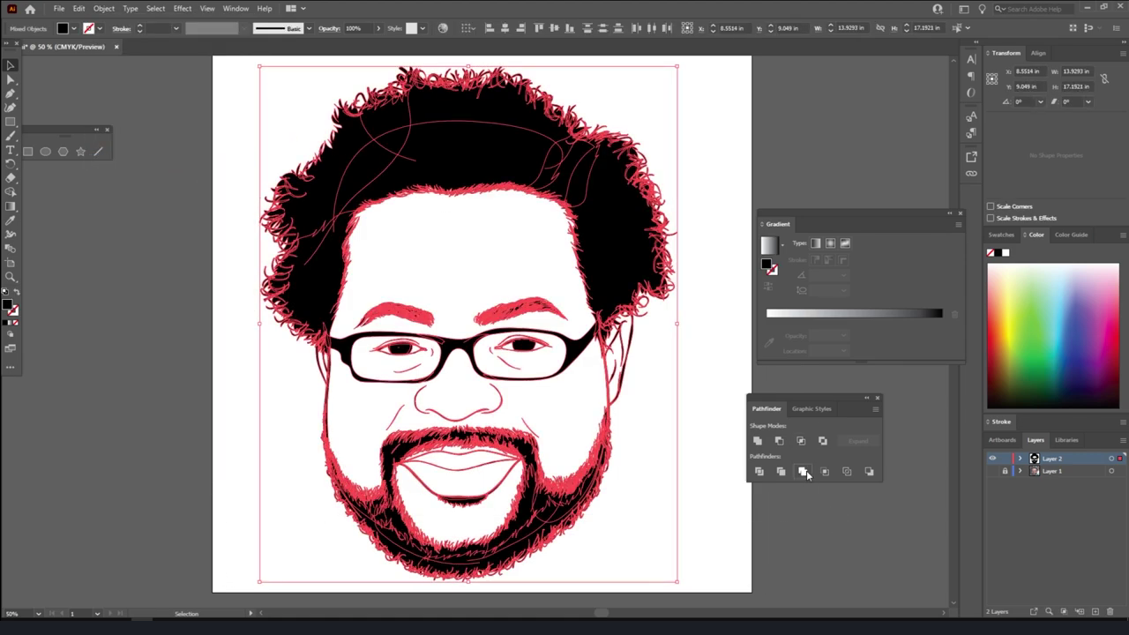
{"action": "left_click", "coordinate": [806, 474]}
{"action": "left_click", "coordinate": [728, 307]}
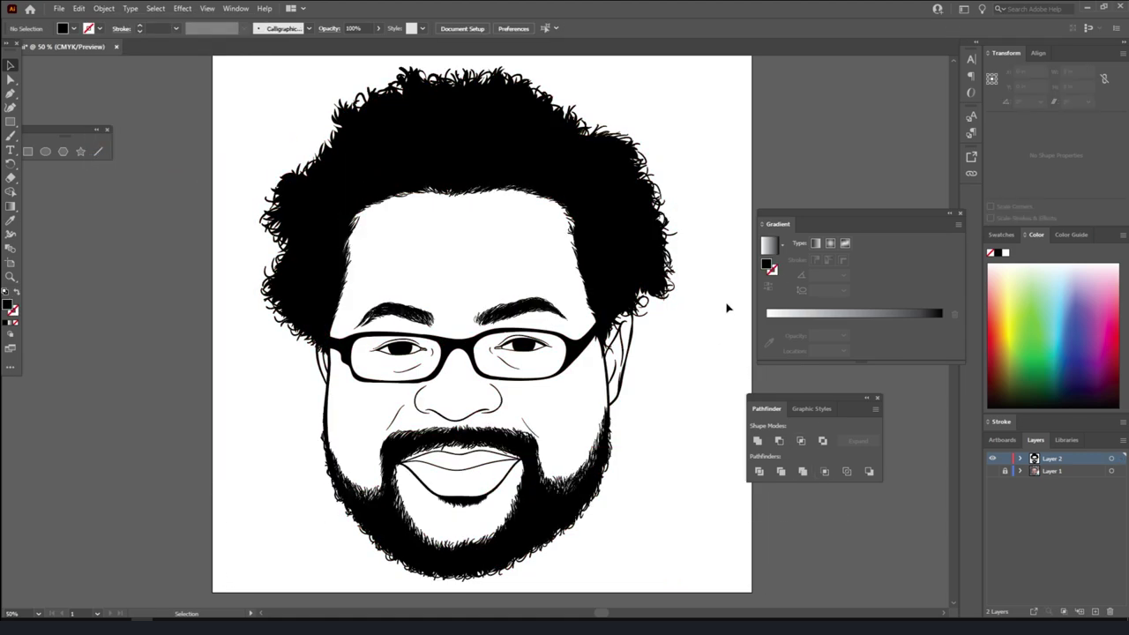
{"action": "left_click_drag", "start_coordinate": [1051, 459], "coordinate": [1095, 611]}
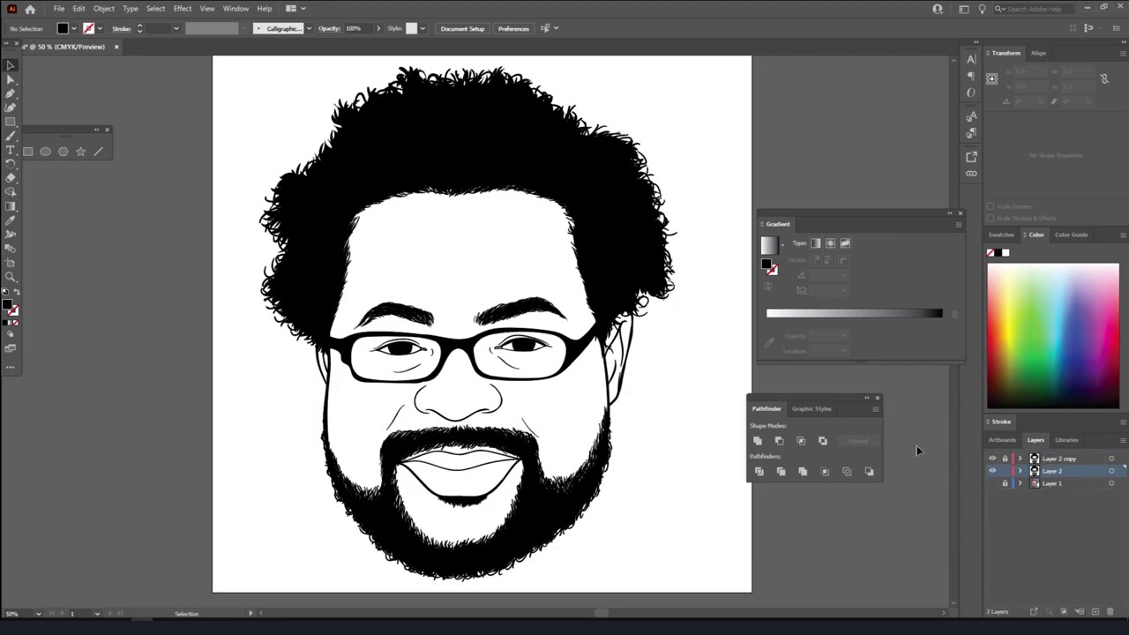
- Load the CHIWORLD SKIN TONES #1 swatch library from the pc files folder and dock it
{"action": "left_click", "coordinate": [1000, 234]}
{"action": "left_click", "coordinate": [993, 406]}
{"action": "left_click", "coordinate": [1023, 388]}
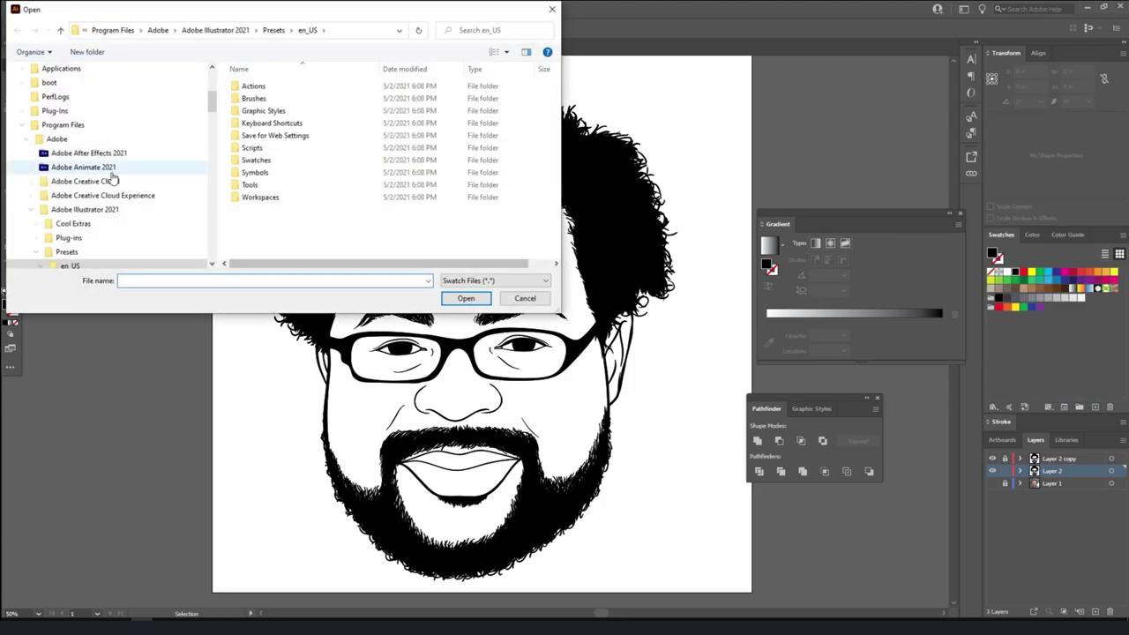
{"action": "scroll", "coordinate": [50, 160], "scroll_direction": "down", "scroll_amount": 5}
{"action": "scroll", "coordinate": [51, 161], "scroll_direction": "down", "scroll_amount": 5}
{"action": "left_click", "coordinate": [51, 153]}
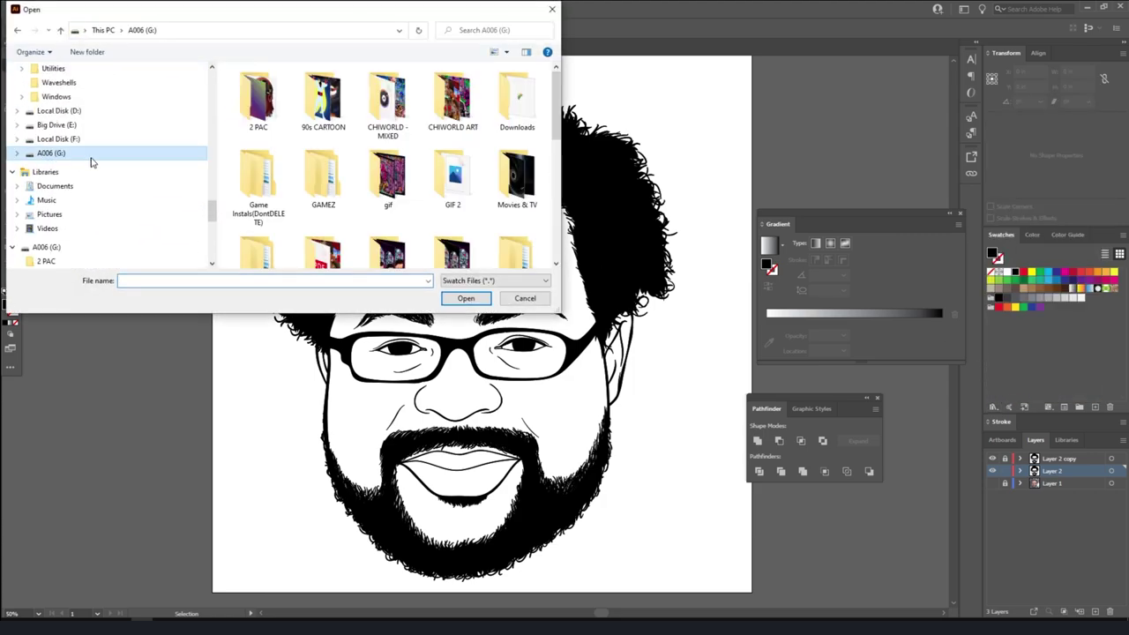
{"action": "scroll", "coordinate": [384, 177], "scroll_direction": "down", "scroll_amount": 3}
{"action": "double_click", "coordinate": [319, 87]}
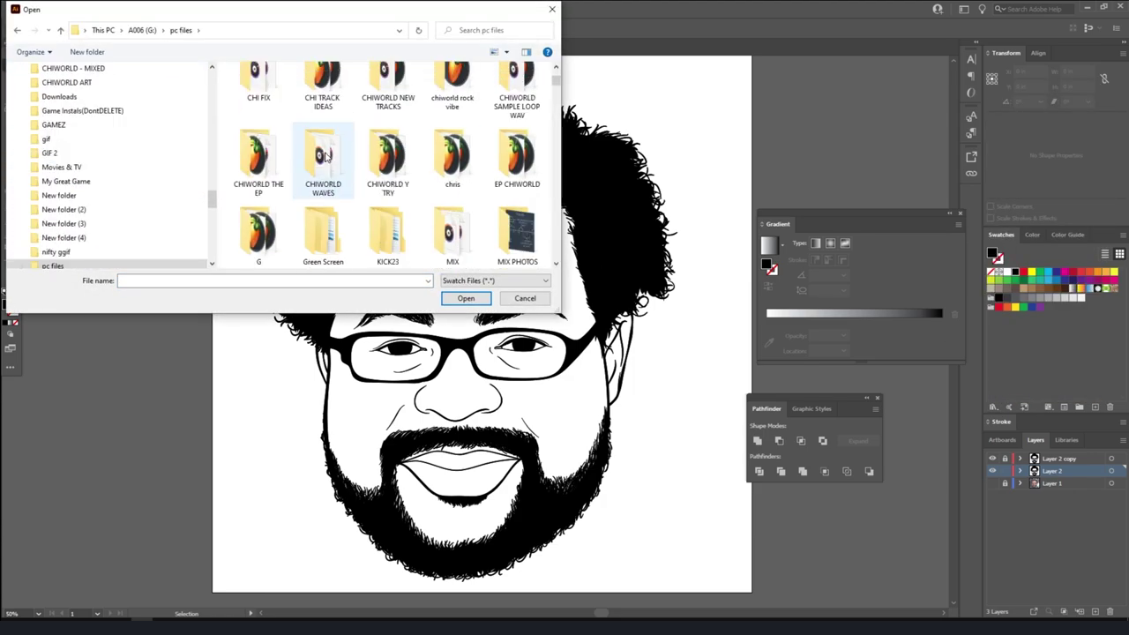
{"action": "double_click", "coordinate": [313, 163]}
{"action": "double_click", "coordinate": [328, 94]}
{"action": "left_click", "coordinate": [596, 288]}
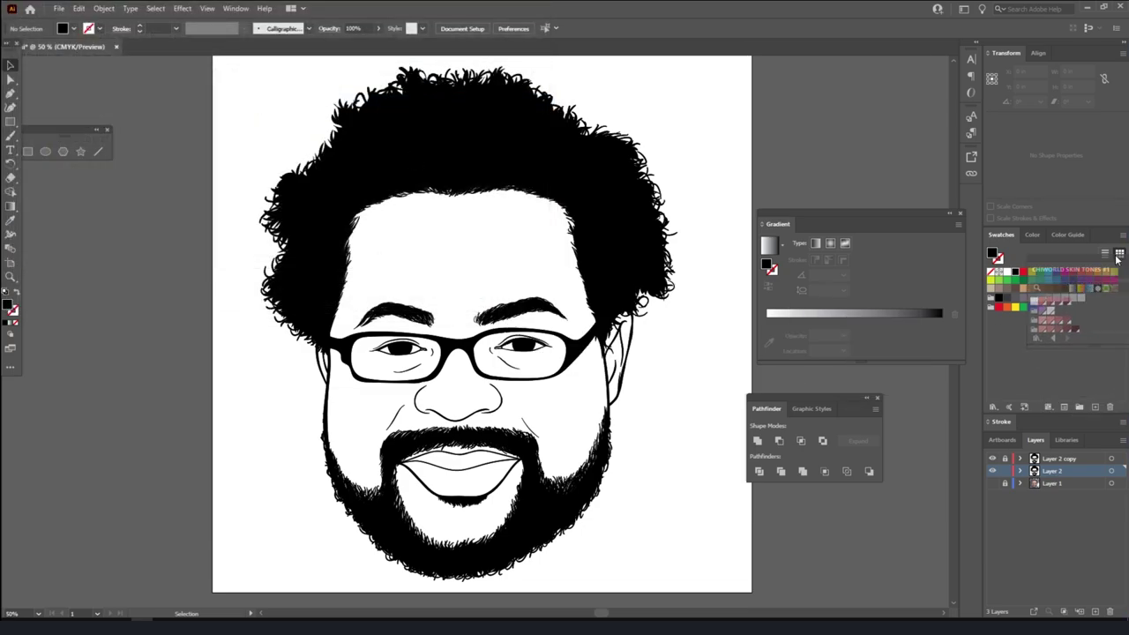
{"action": "left_click_drag", "start_coordinate": [1103, 239], "coordinate": [1104, 240]}
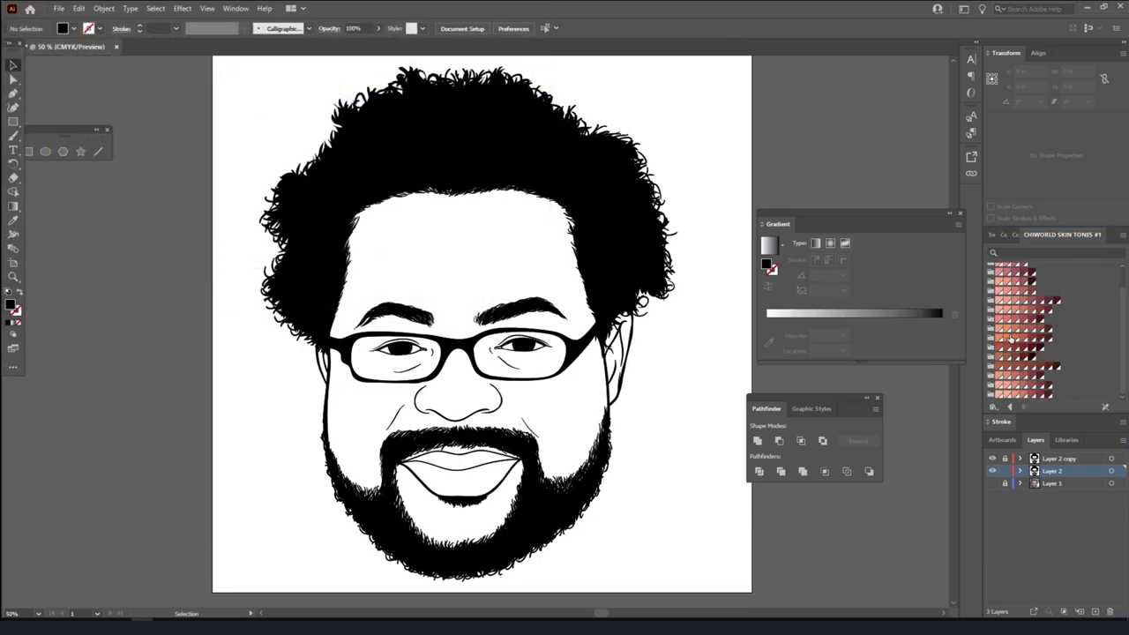
- Draw a skin-tone rectangle over the whole artboard, settling on a darker orange fill
{"action": "left_click", "coordinate": [1003, 330]}
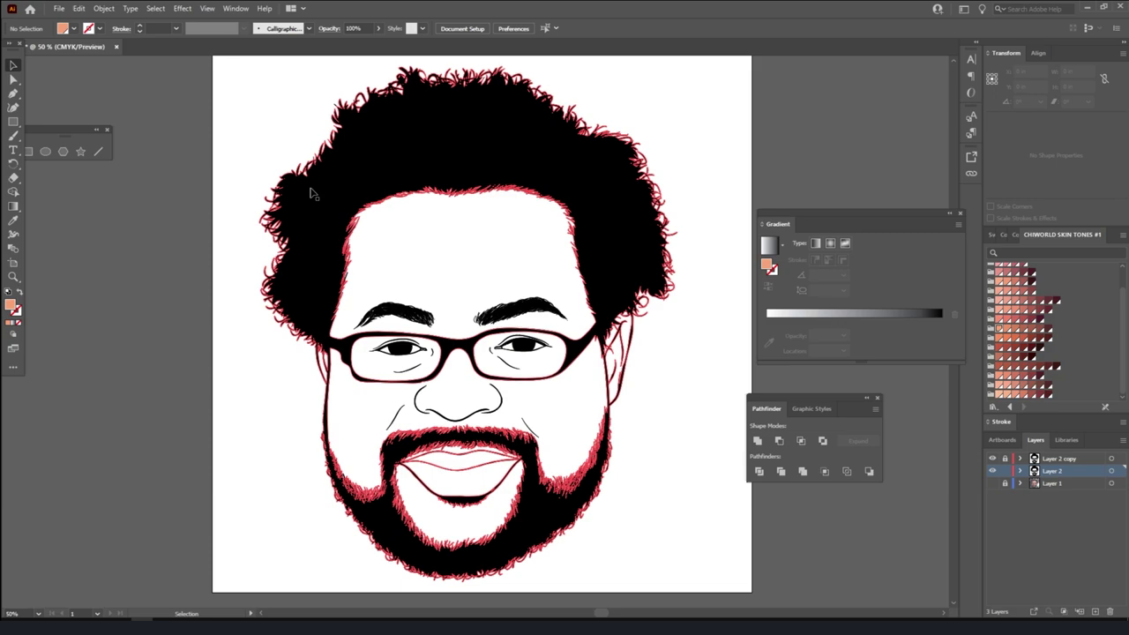
{"action": "left_click", "coordinate": [12, 122]}
{"action": "left_click_drag", "start_coordinate": [205, 56], "coordinate": [734, 591]}
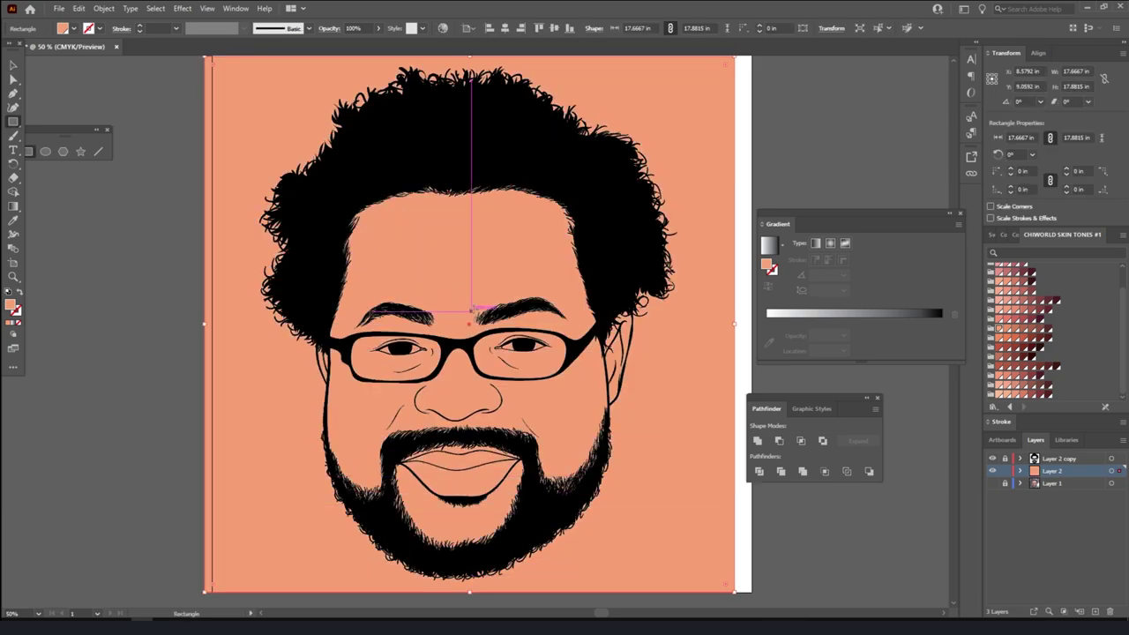
{"action": "key", "text": "v"}
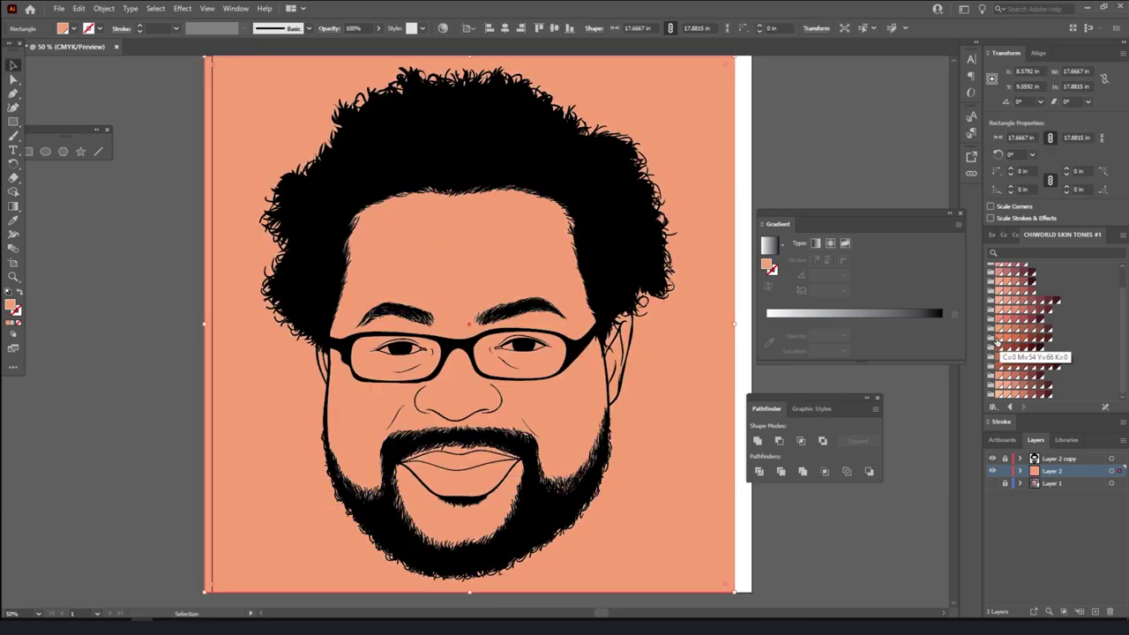
{"action": "left_click", "coordinate": [1003, 340]}
{"action": "left_click", "coordinate": [997, 345]}
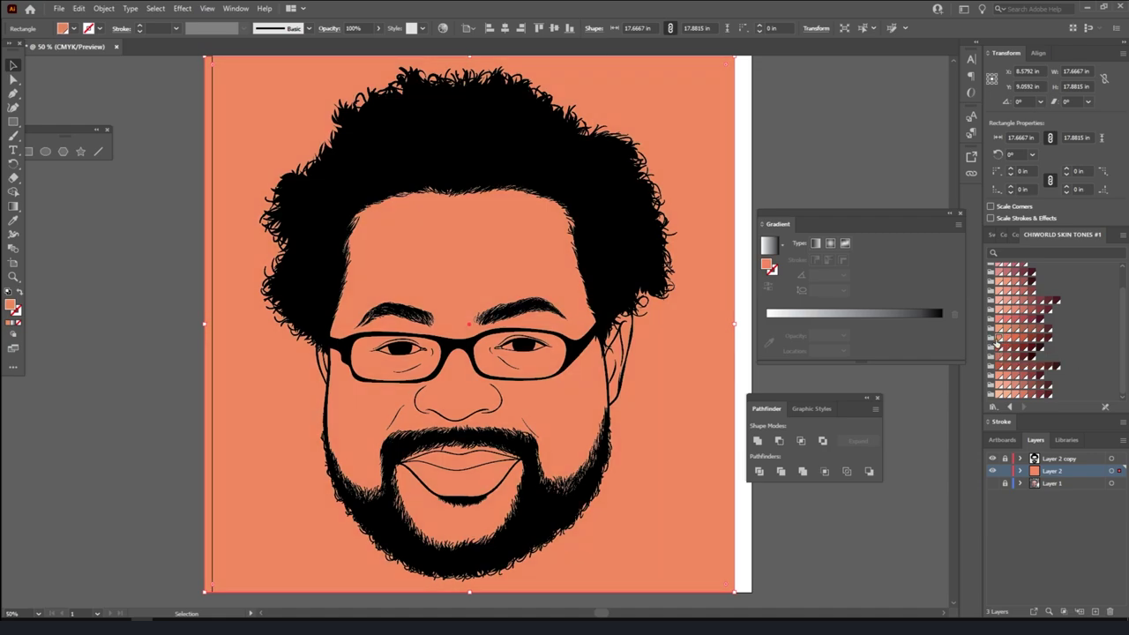
{"action": "left_click", "coordinate": [997, 383]}
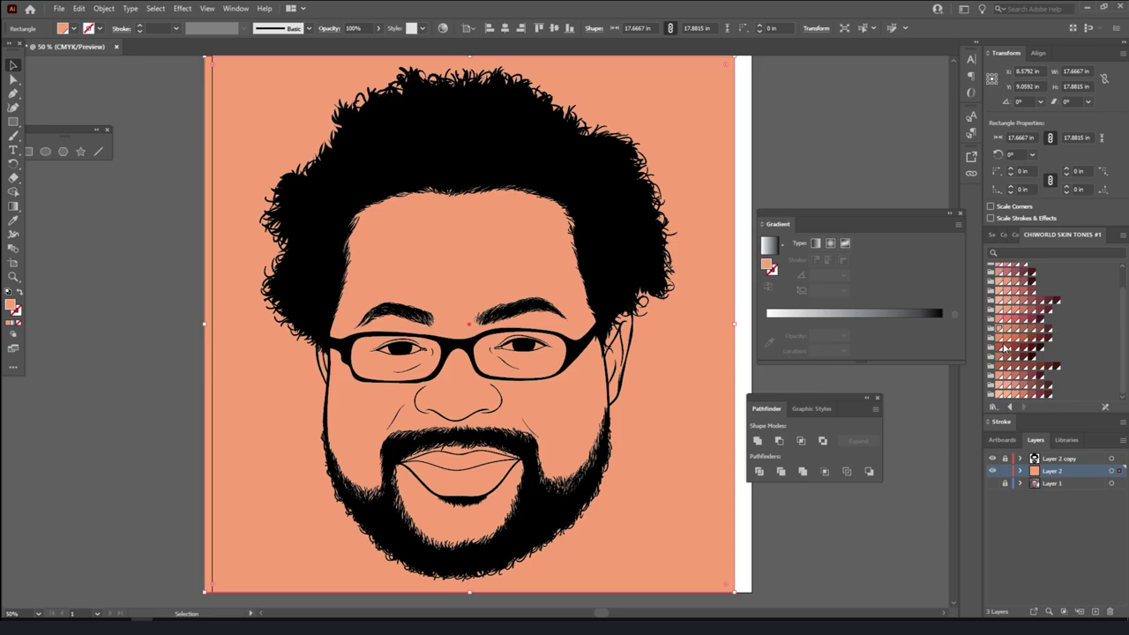
{"action": "left_click", "coordinate": [1002, 346]}
- Send the skin-tone rectangle to the back, behind the black line art
{"action": "right_click", "coordinate": [653, 360]}
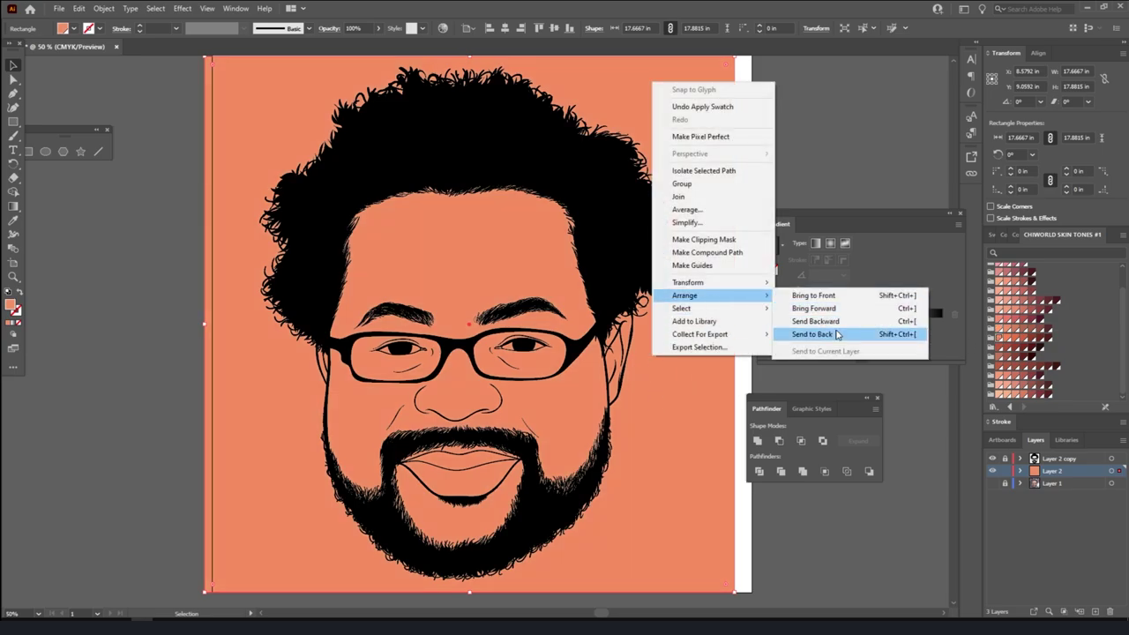
{"action": "left_click", "coordinate": [820, 328]}
{"action": "right_click", "coordinate": [693, 443]}
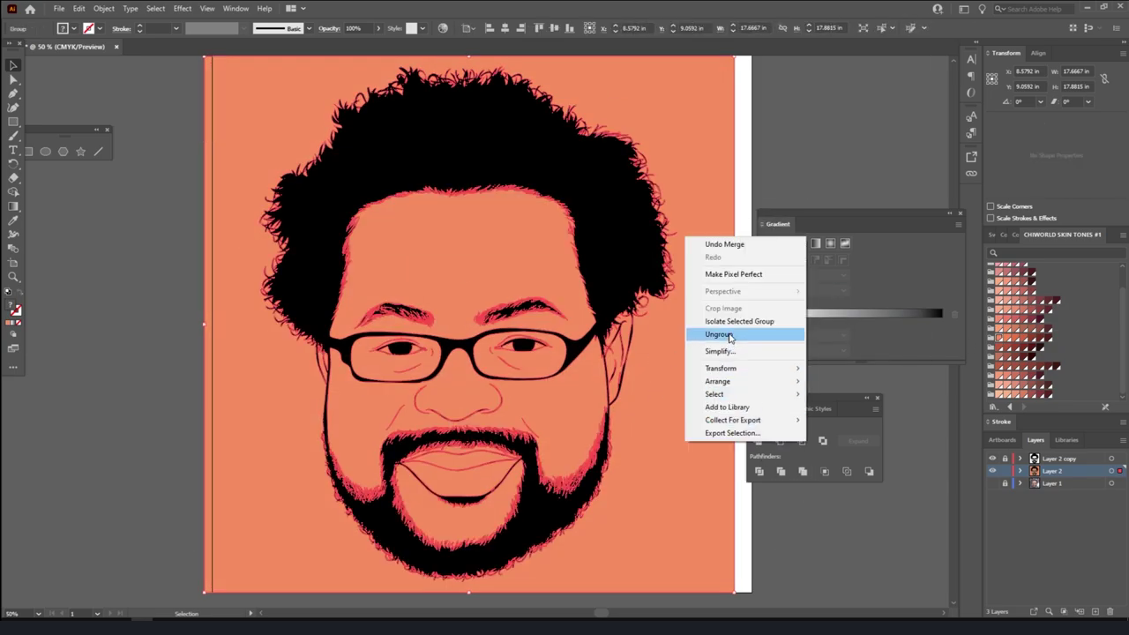
{"action": "left_click", "coordinate": [719, 336]}
{"action": "double_click", "coordinate": [679, 399]}
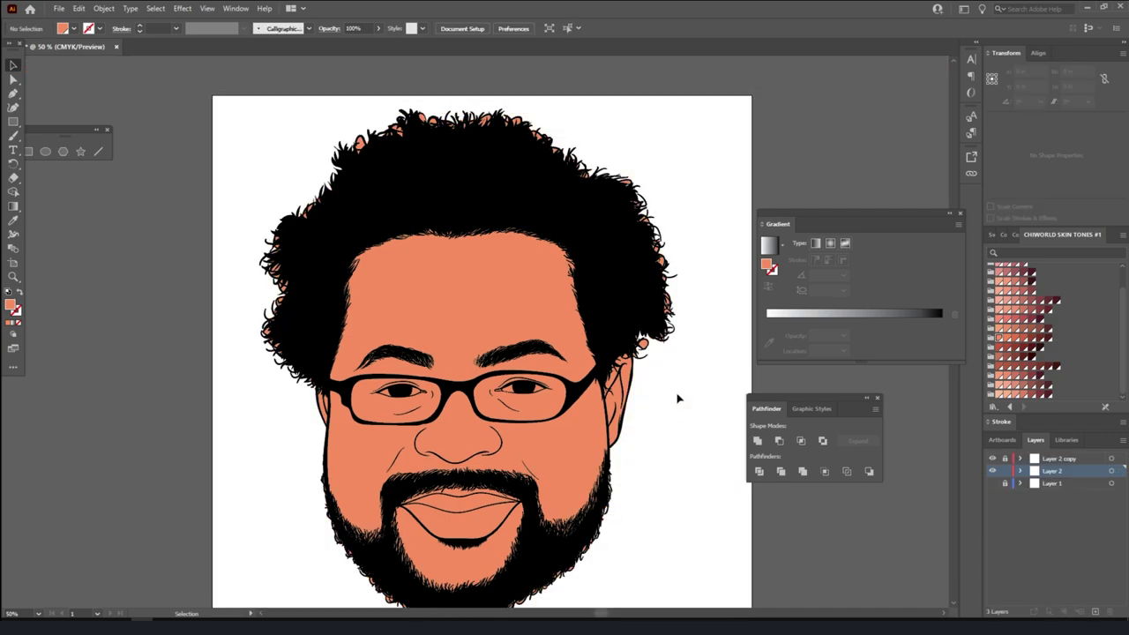
- Isolate the portrait group from Layer 2 for editing
{"action": "left_click", "coordinate": [1033, 484]}
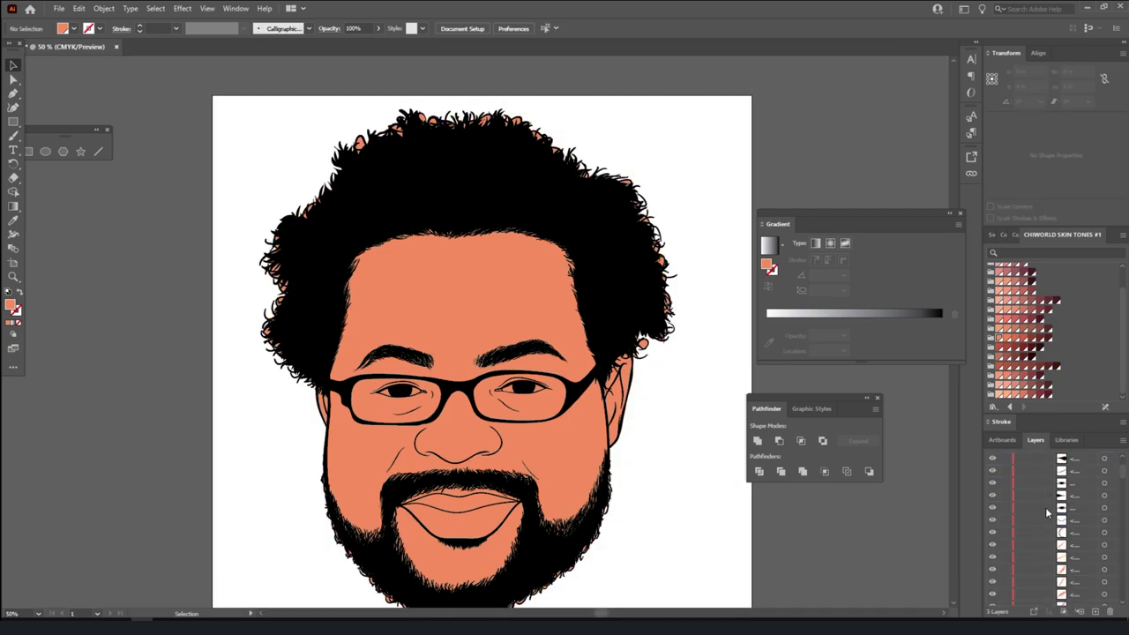
{"action": "scroll", "coordinate": [1023, 511], "scroll_direction": "down", "scroll_amount": 3}
{"action": "scroll", "coordinate": [1003, 459], "scroll_direction": "up", "scroll_amount": 3}
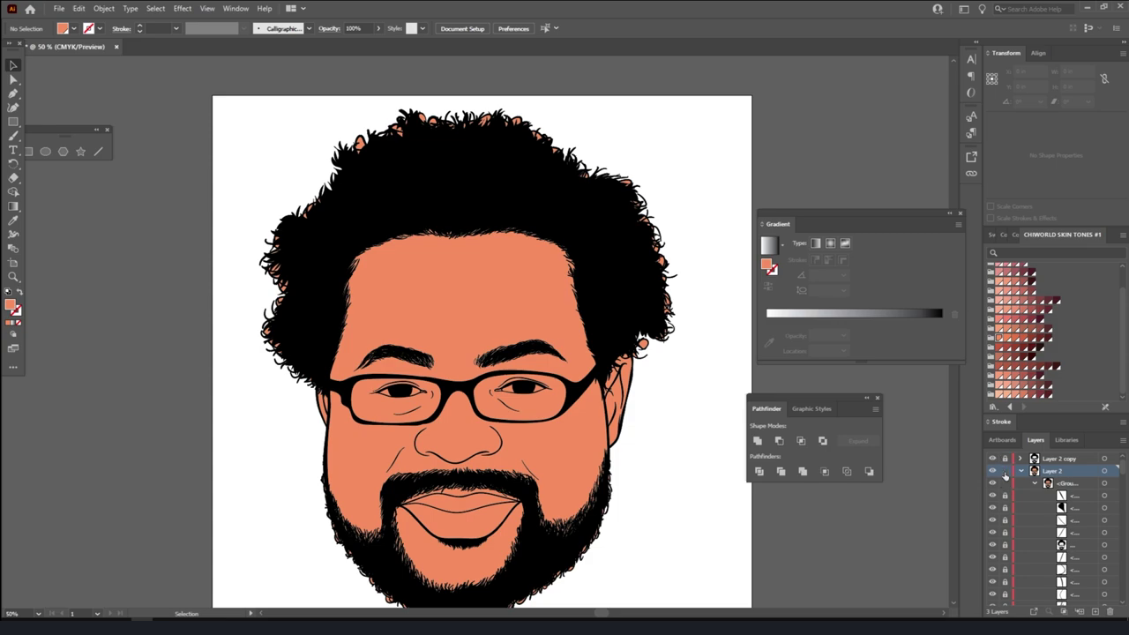
{"action": "right_click", "coordinate": [636, 254]}
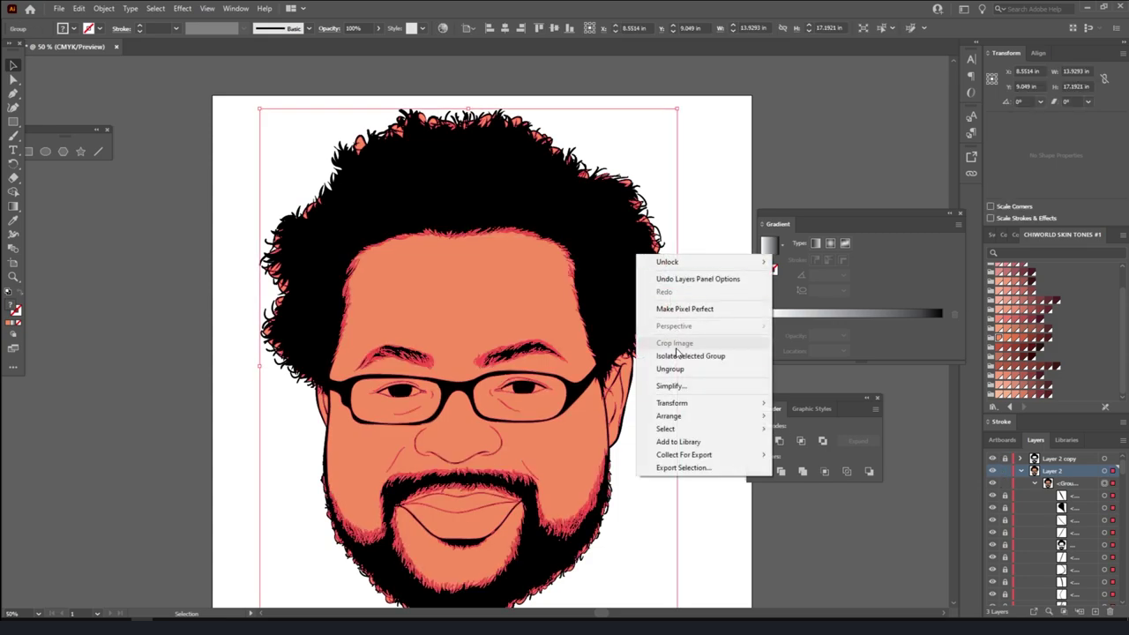
{"action": "left_click", "coordinate": [677, 356]}
{"action": "left_click_drag", "start_coordinate": [714, 302], "coordinate": [609, 186]}
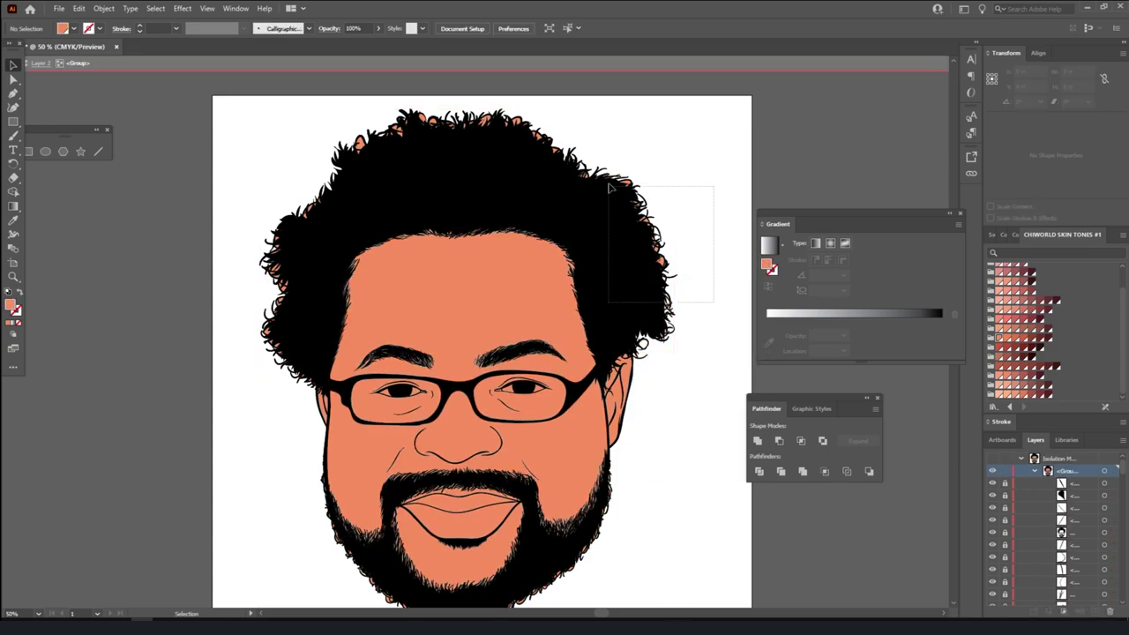
{"action": "scroll", "coordinate": [343, 151], "scroll_direction": "up", "scroll_amount": 2}
{"action": "mouse_move", "coordinate": [231, 479]}
{"action": "left_mouse_down"}
{"action": "mouse_move", "coordinate": [302, 241]}
{"action": "mouse_move", "coordinate": [374, 229]}
{"action": "left_mouse_up"}
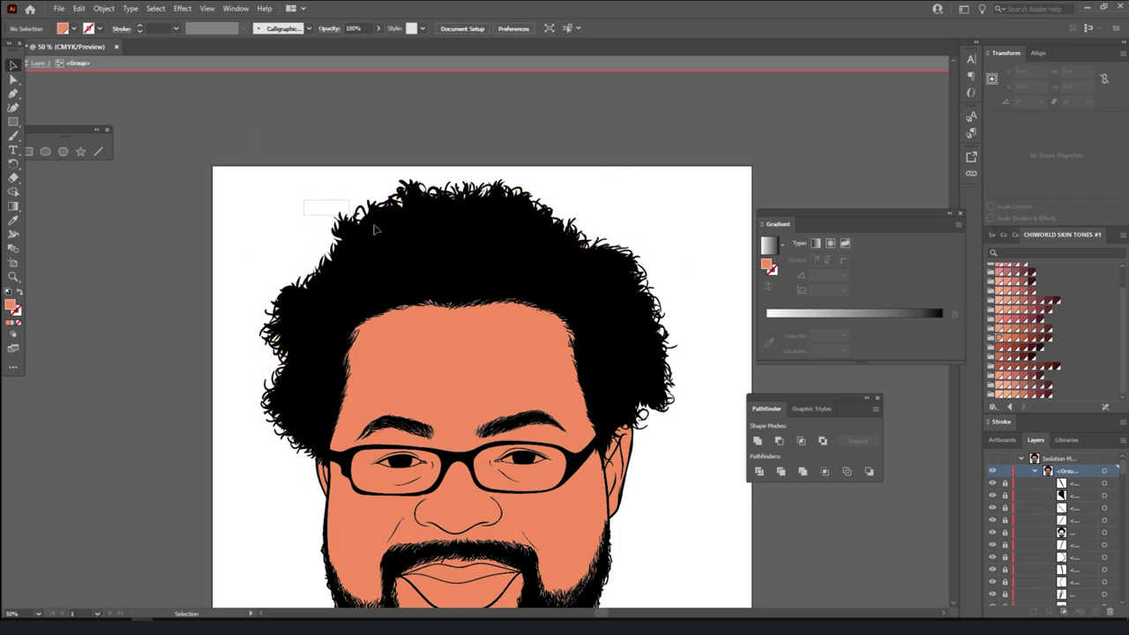
{"action": "scroll", "coordinate": [374, 230], "scroll_direction": "down", "scroll_amount": 3}
{"action": "scroll", "coordinate": [374, 229], "scroll_direction": "down", "scroll_amount": 5}
{"action": "scroll", "coordinate": [557, 319], "scroll_direction": "up", "scroll_amount": 3, "text": "alt"}
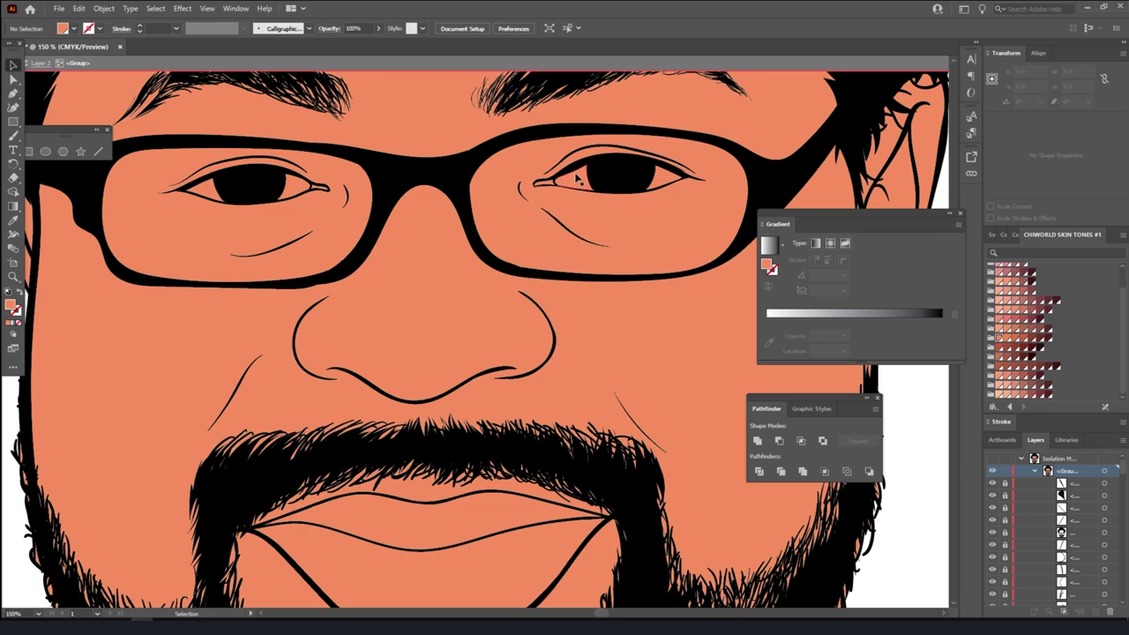
- Fill the eye whites with white
{"action": "left_click", "coordinate": [670, 183]}
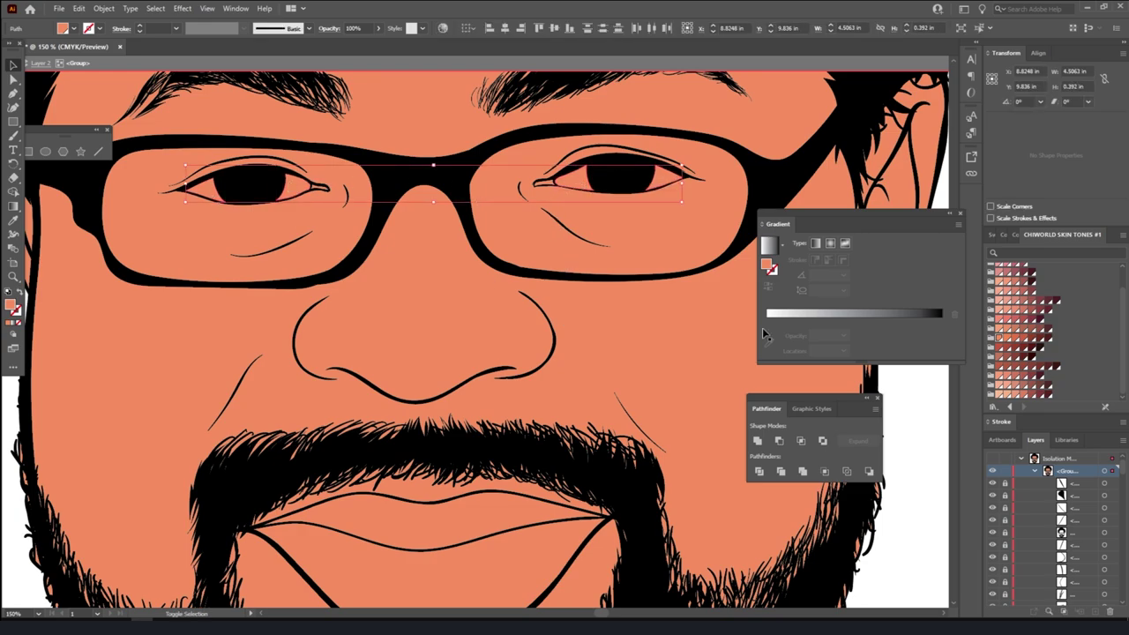
{"action": "scroll", "coordinate": [1023, 335], "scroll_direction": "up", "scroll_amount": 3}
{"action": "left_click", "coordinate": [994, 279]}
{"action": "scroll", "coordinate": [378, 448], "scroll_direction": "down", "scroll_amount": 2}
- Fill the upper lip mauve and the lower lip pink
{"action": "left_click", "coordinate": [433, 452]}
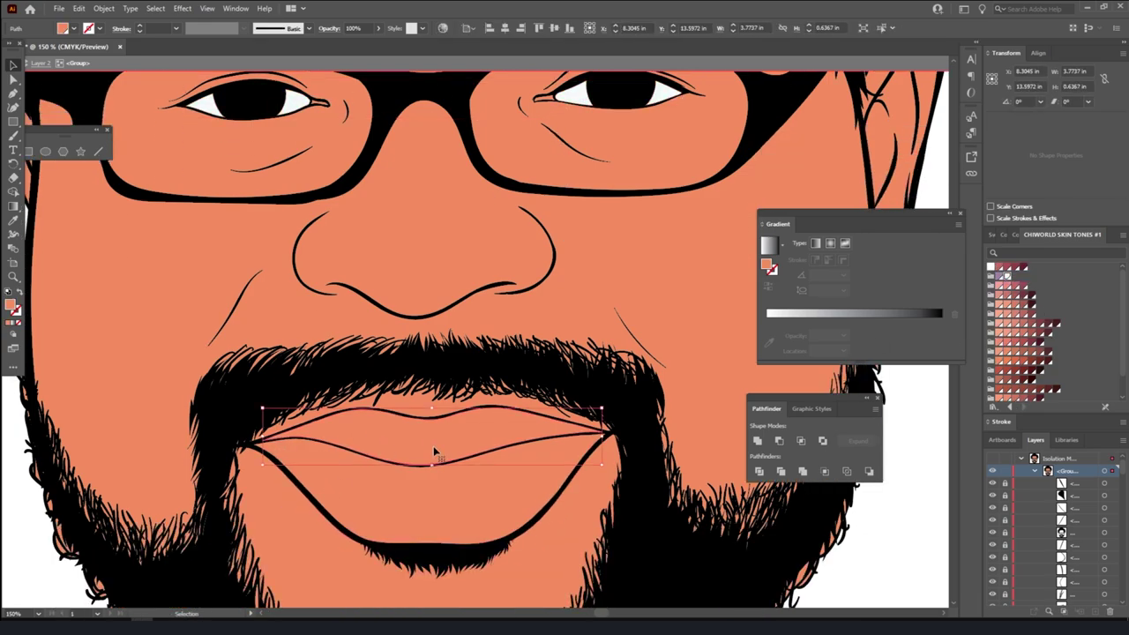
{"action": "left_click", "coordinate": [1012, 273]}
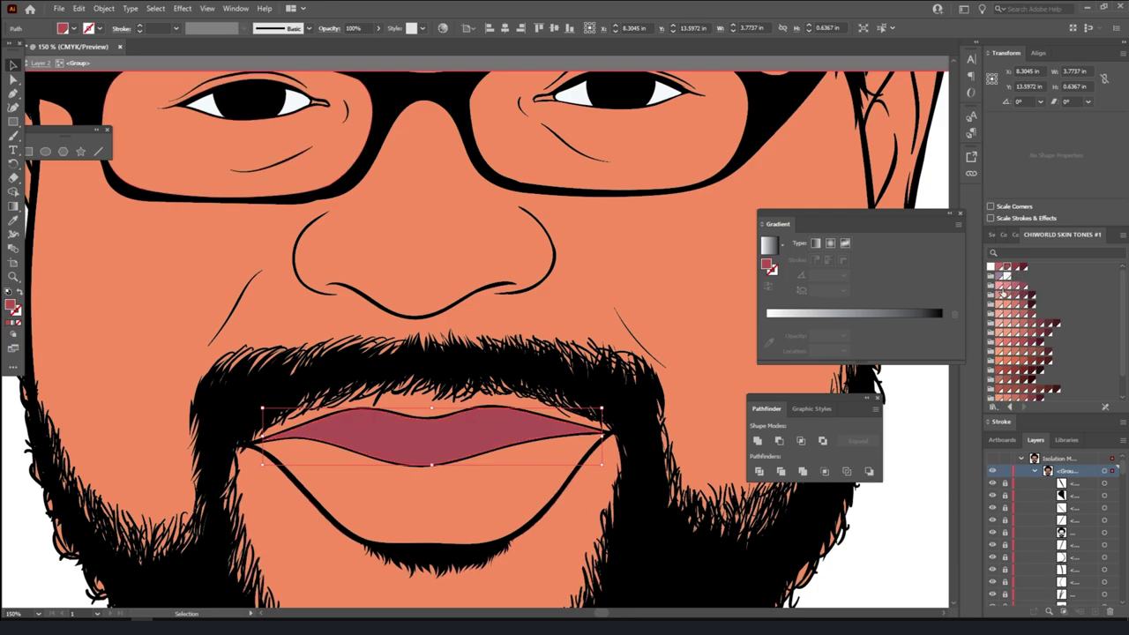
{"action": "left_click", "coordinate": [589, 465]}
{"action": "left_click", "coordinate": [1008, 291]}
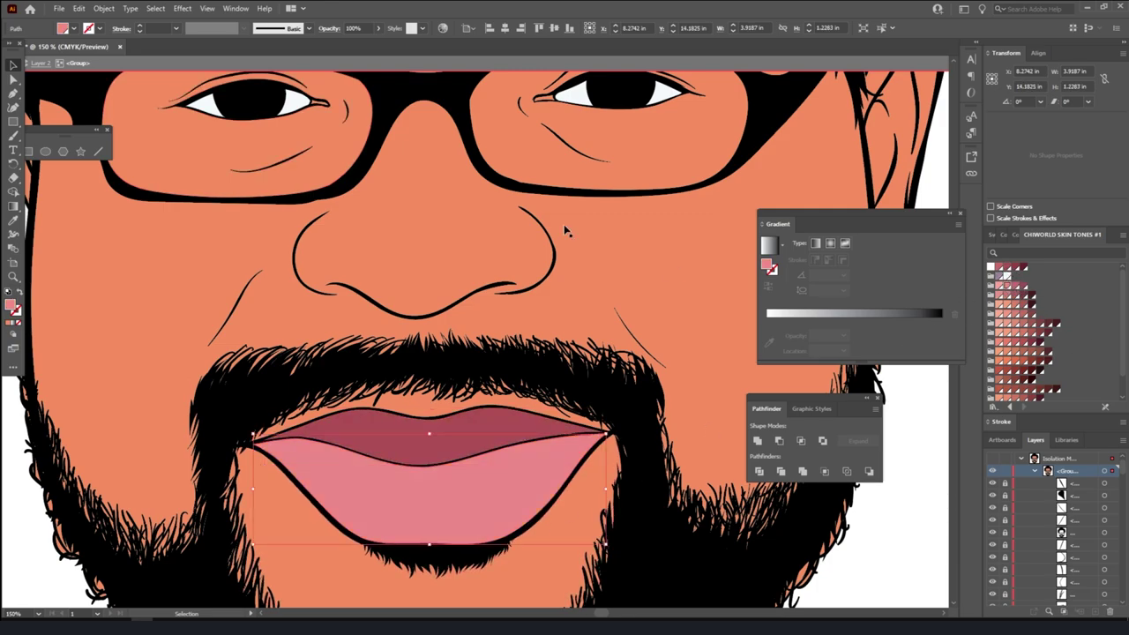
- Fill the inner eye corners pink and deselect
{"action": "left_click", "coordinate": [547, 100]}
{"action": "left_click", "coordinate": [319, 102], "text": "shift"}
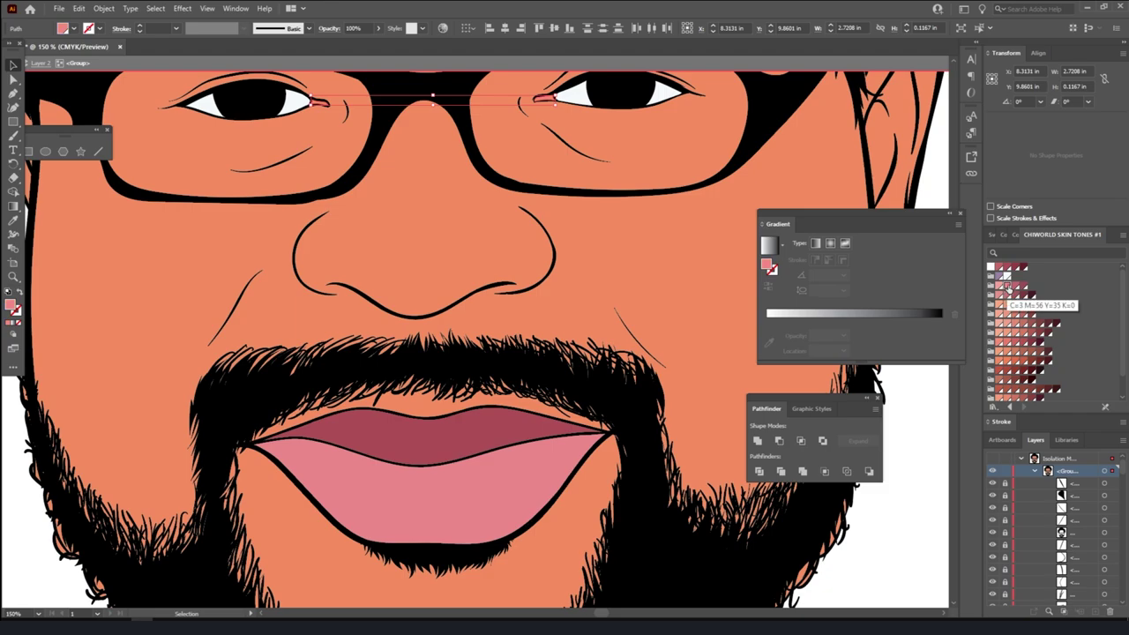
{"action": "key", "text": "ctrl+shift+a"}
{"action": "key", "text": "ctrl+minus"}
{"action": "key", "text": "ctrl+minus"}
{"action": "key", "text": "ctrl+minus"}
{"action": "key", "text": "ctrl+plus"}
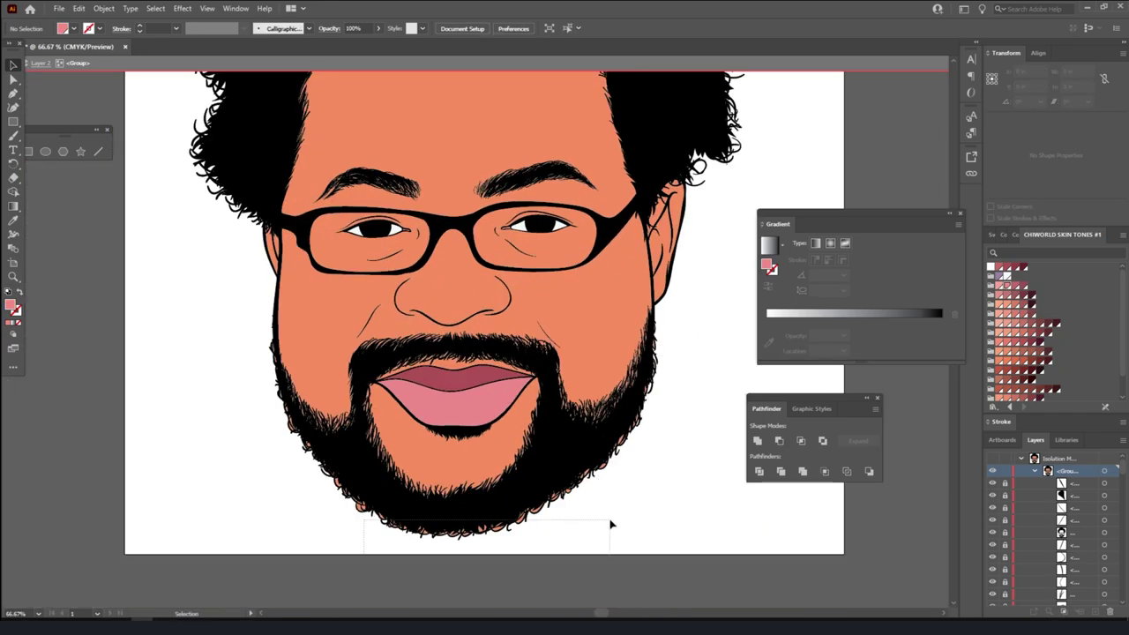
- Select and inspect the small beard-edge paths near the chin
{"action": "left_click", "coordinate": [543, 509]}
{"action": "key", "text": "ctrl+shift+a"}
{"action": "key", "text": "ctrl+plus"}
{"action": "key", "text": "ctrl+plus"}
{"action": "scroll", "coordinate": [659, 468], "scroll_direction": "down", "scroll_amount": 3}
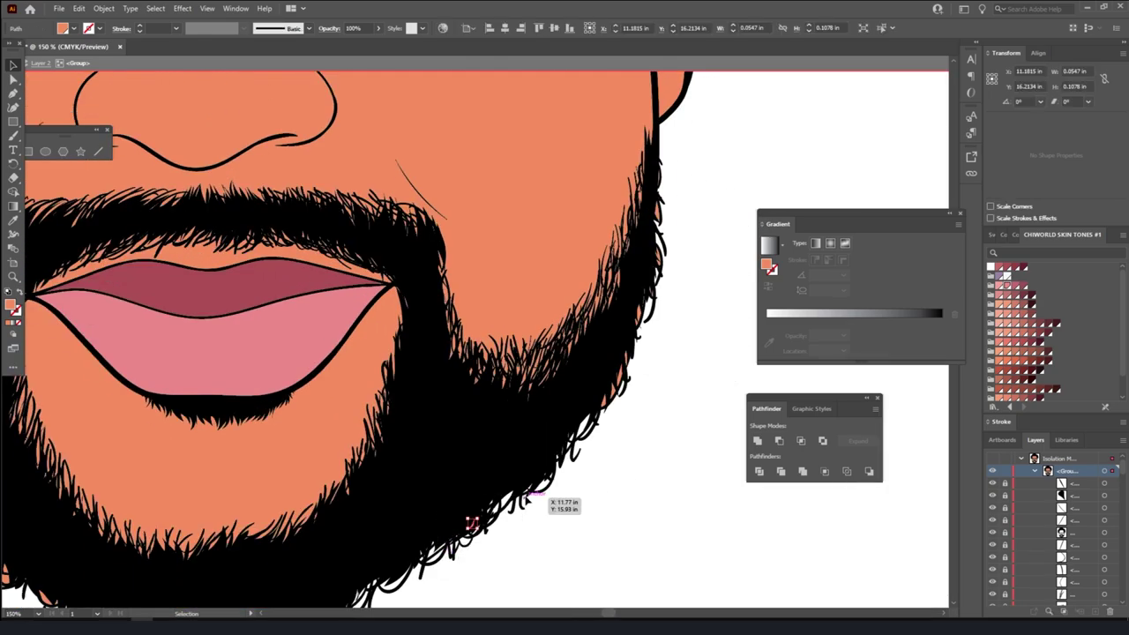
{"action": "scroll", "coordinate": [701, 468], "scroll_direction": "up", "scroll_amount": 2}
{"action": "left_click_drag", "start_coordinate": [701, 468], "coordinate": [652, 240]}
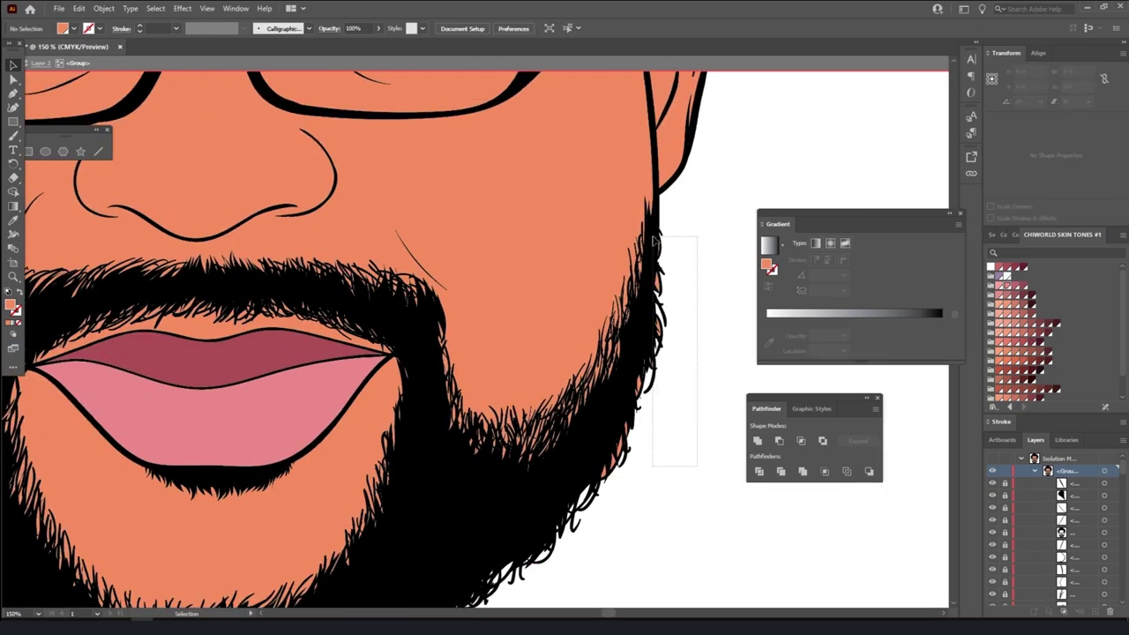
{"action": "left_click_drag", "start_coordinate": [657, 357], "coordinate": [638, 425]}
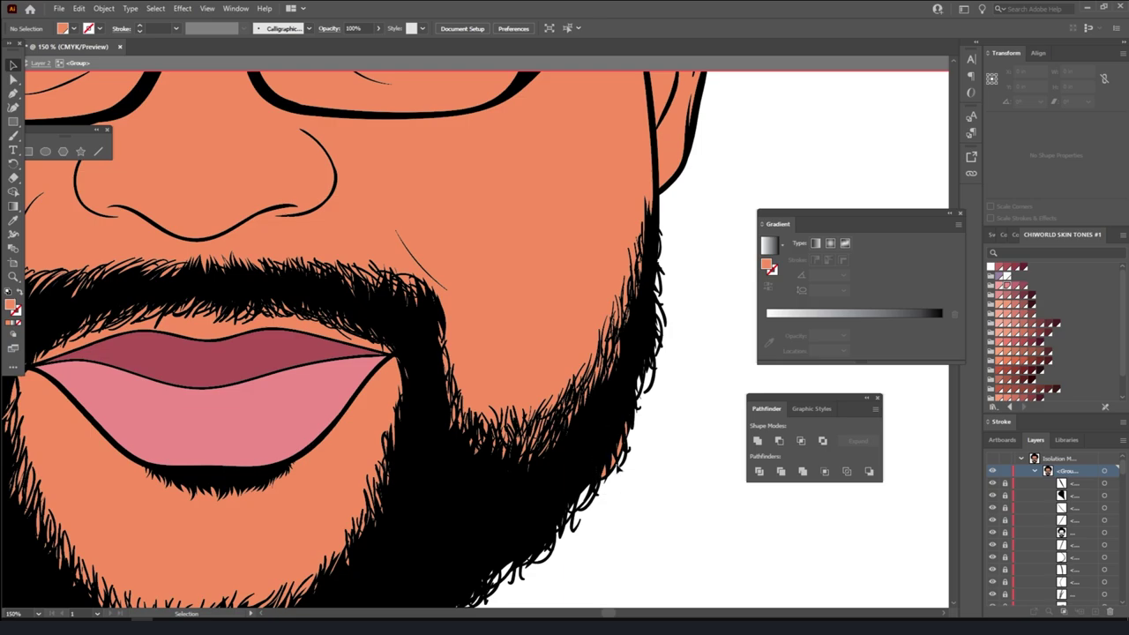
- Exit isolation mode so Layer 2 copy and Layer 2 are listed again
{"action": "scroll", "coordinate": [647, 511], "scroll_direction": "down", "scroll_amount": 3}
{"action": "scroll", "coordinate": [479, 539], "scroll_direction": "up", "scroll_amount": 1}
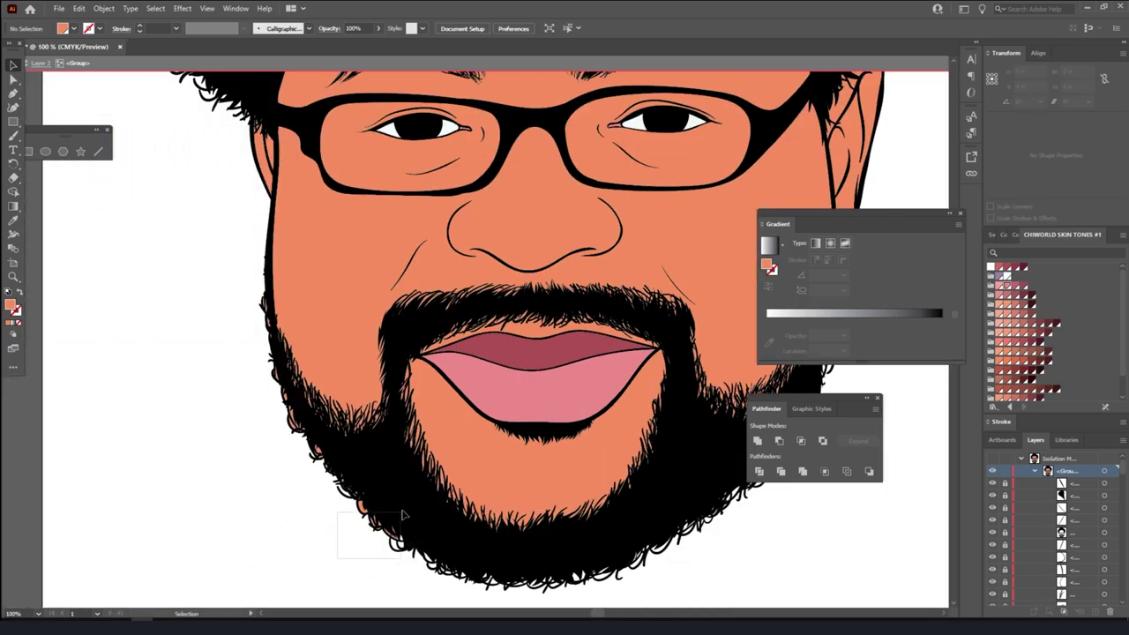
{"action": "scroll", "coordinate": [265, 485], "scroll_direction": "up", "scroll_amount": 2}
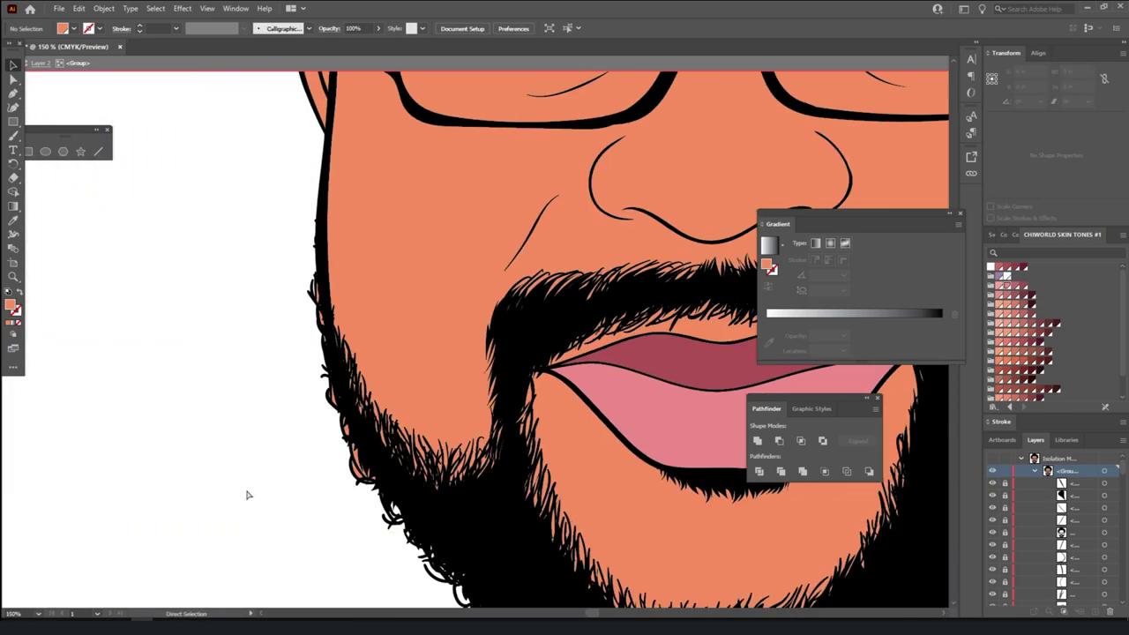
{"action": "scroll", "coordinate": [322, 508], "scroll_direction": "up", "scroll_amount": 2}
{"action": "scroll", "coordinate": [323, 508], "scroll_direction": "up", "scroll_amount": 1}
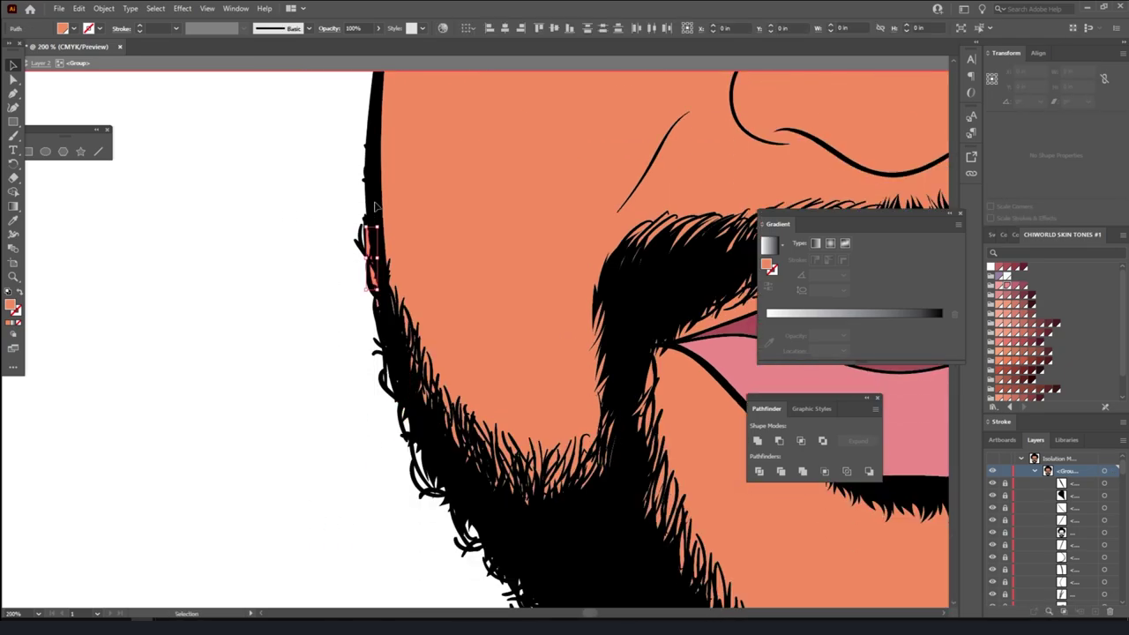
{"action": "scroll", "coordinate": [476, 459], "scroll_direction": "down", "scroll_amount": 3}
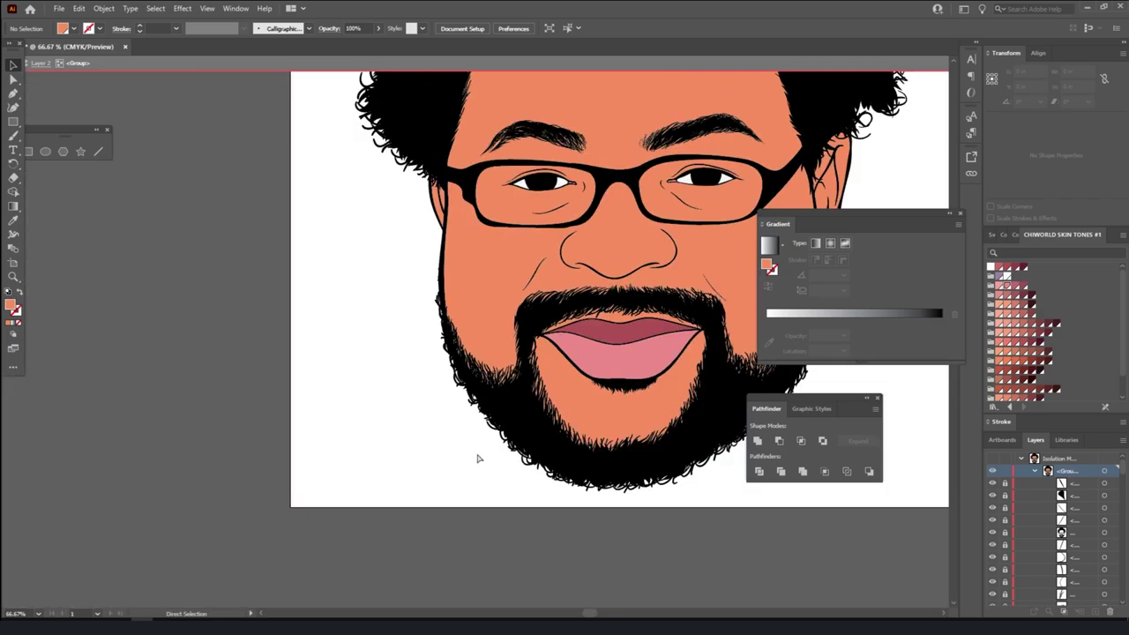
{"action": "scroll", "coordinate": [476, 458], "scroll_direction": "down", "scroll_amount": 1}
{"action": "scroll", "coordinate": [676, 433], "scroll_direction": "up", "scroll_amount": 1}
{"action": "key", "text": "Escape"}
{"action": "scroll", "coordinate": [678, 437], "scroll_direction": "up", "scroll_amount": 2}
- Briefly isolate the face group, then step back out of it
{"action": "scroll", "coordinate": [677, 437], "scroll_direction": "up", "scroll_amount": 1}
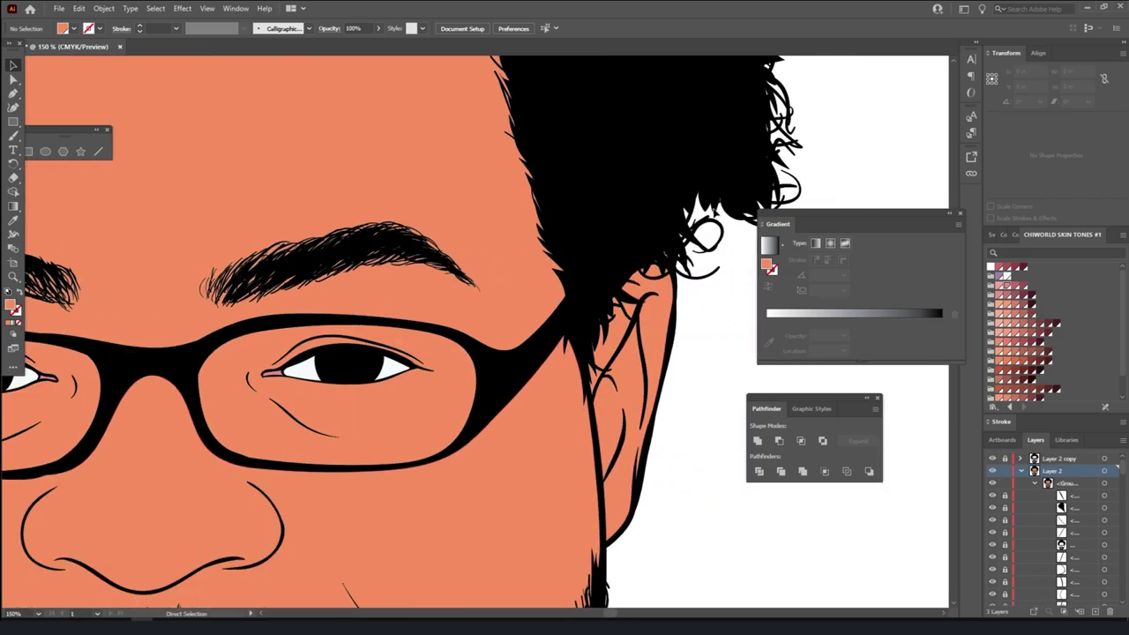
{"action": "right_click", "coordinate": [684, 253]}
{"action": "left_click", "coordinate": [705, 360]}
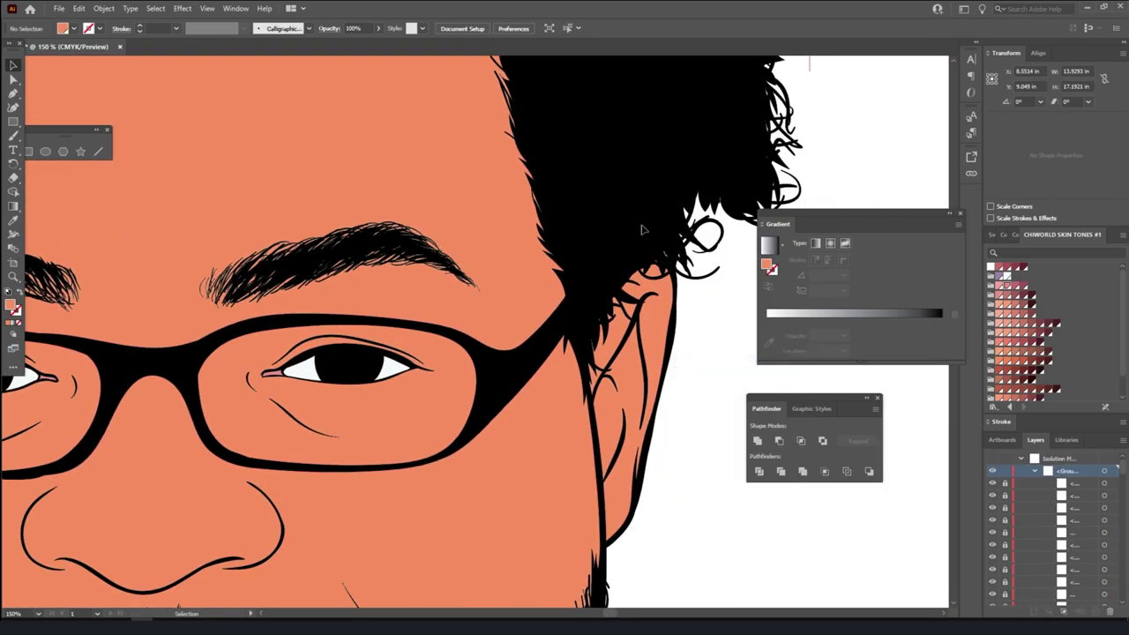
{"action": "scroll", "coordinate": [680, 390], "scroll_direction": "down", "scroll_amount": 2}
{"action": "scroll", "coordinate": [630, 449], "scroll_direction": "down", "scroll_amount": 1}
{"action": "key", "text": "Escape"}
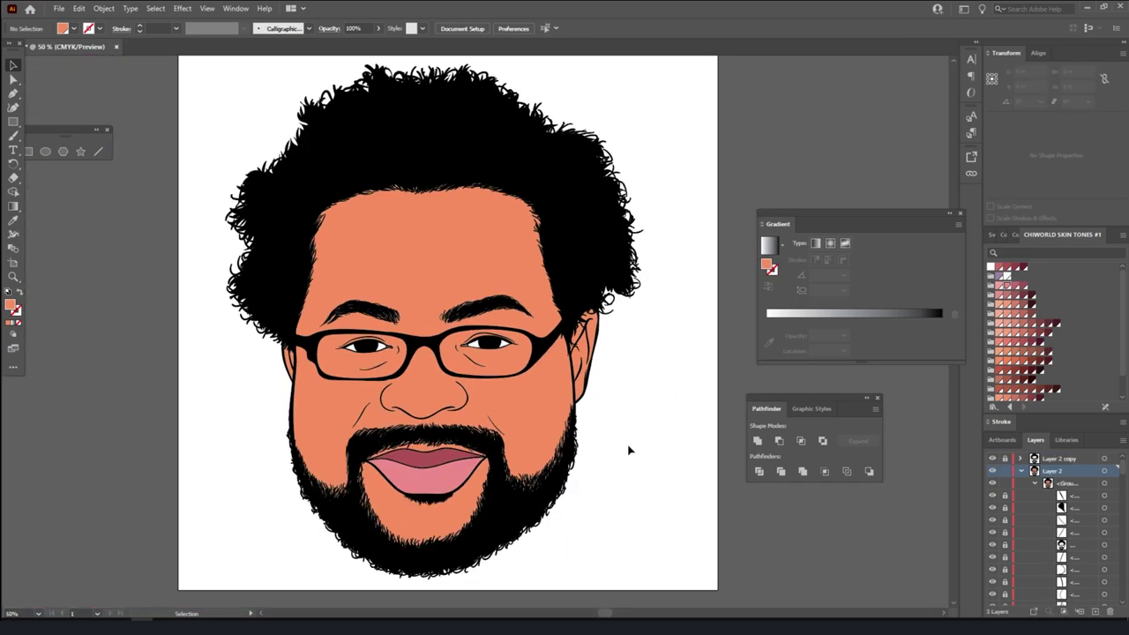
{"action": "scroll", "coordinate": [259, 456], "scroll_direction": "up", "scroll_amount": 1}
{"action": "scroll", "coordinate": [261, 453], "scroll_direction": "up", "scroll_amount": 3}
{"action": "scroll", "coordinate": [261, 453], "scroll_direction": "down", "scroll_amount": 3}
{"action": "scroll", "coordinate": [717, 445], "scroll_direction": "down", "scroll_amount": 1}
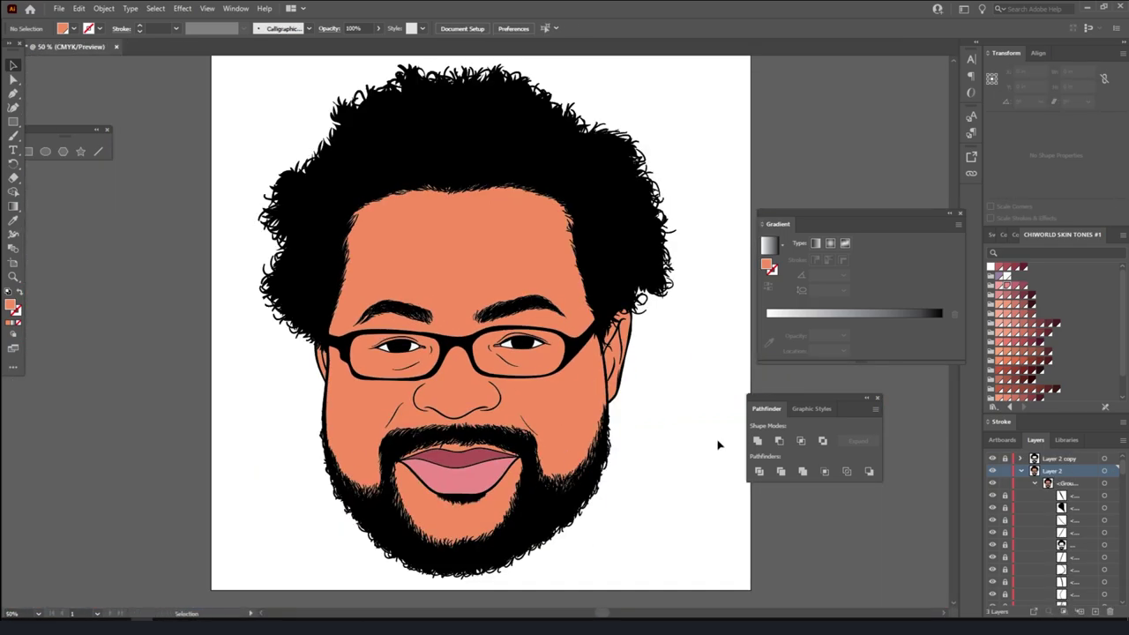
- Duplicate Layer 2 as 'Layer 2 copy 2' and isolate its face group
{"action": "left_click", "coordinate": [1021, 471]}
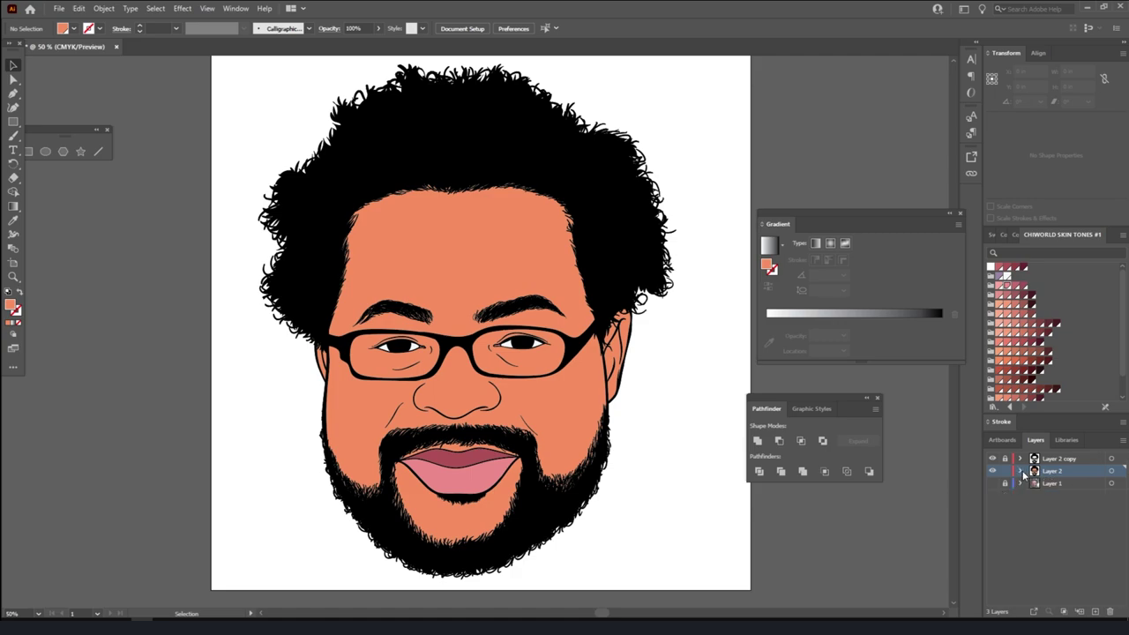
{"action": "left_click_drag", "start_coordinate": [1021, 472], "coordinate": [1094, 611]}
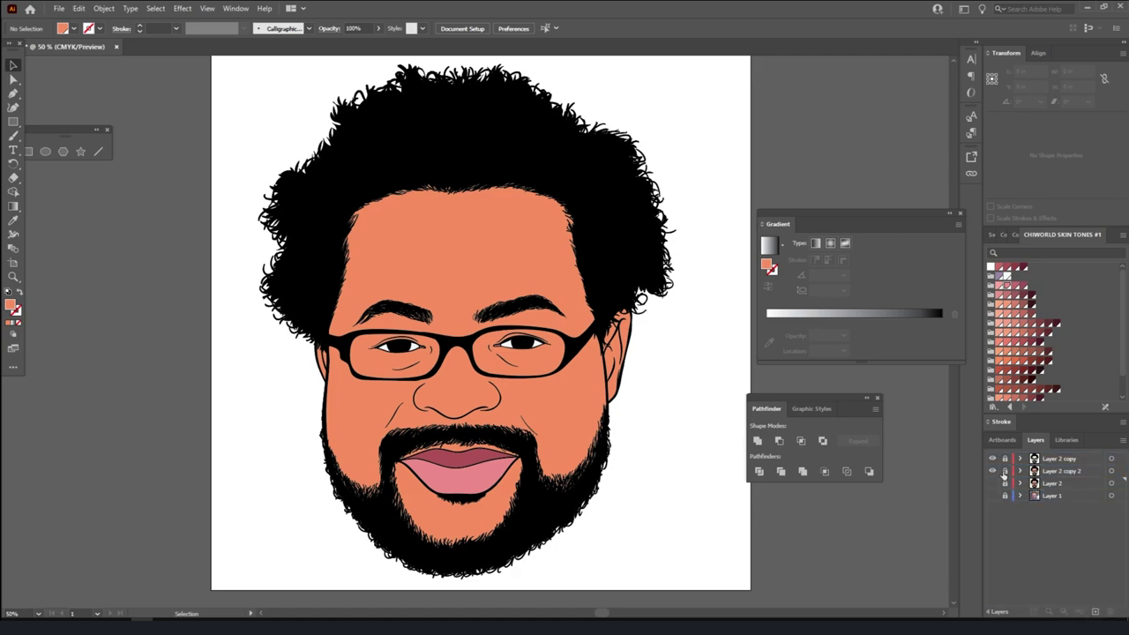
{"action": "left_click", "coordinate": [1070, 471]}
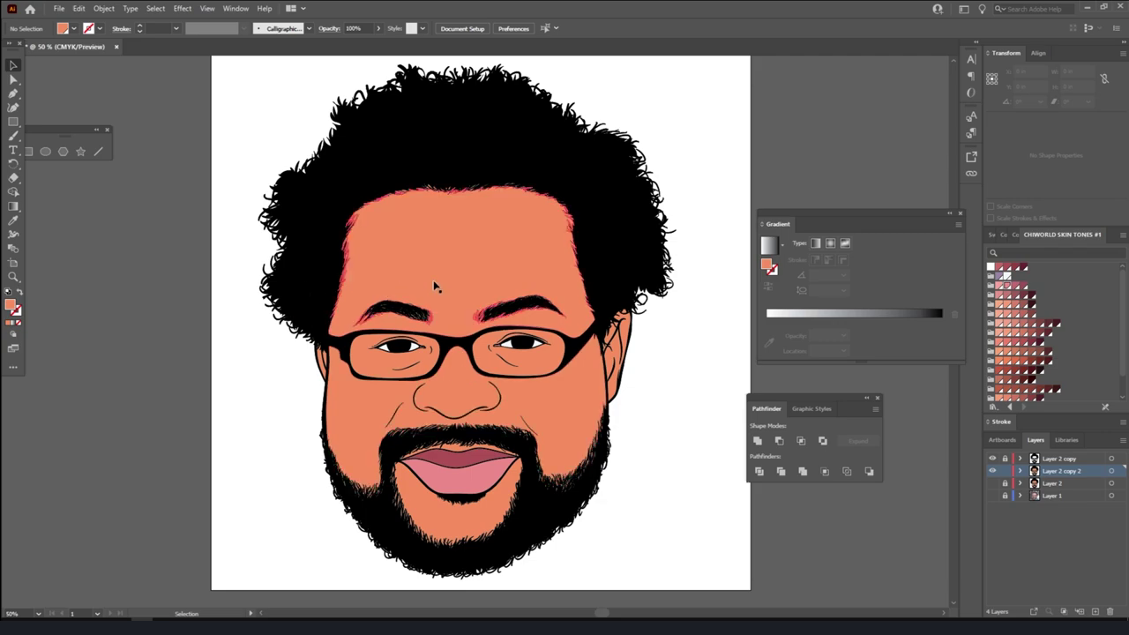
{"action": "right_click", "coordinate": [465, 242]}
{"action": "left_click", "coordinate": [507, 345]}
- Delete the forehead skin shape and both ear skin fills from the isolated face group
{"action": "left_click", "coordinate": [471, 280]}
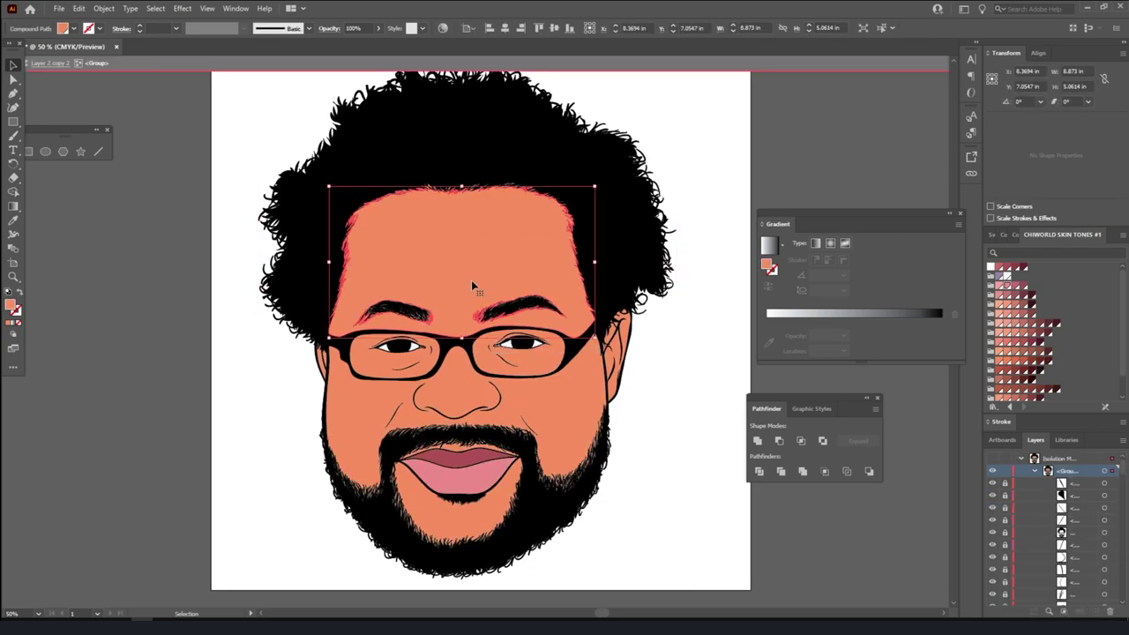
{"action": "key", "text": "Delete"}
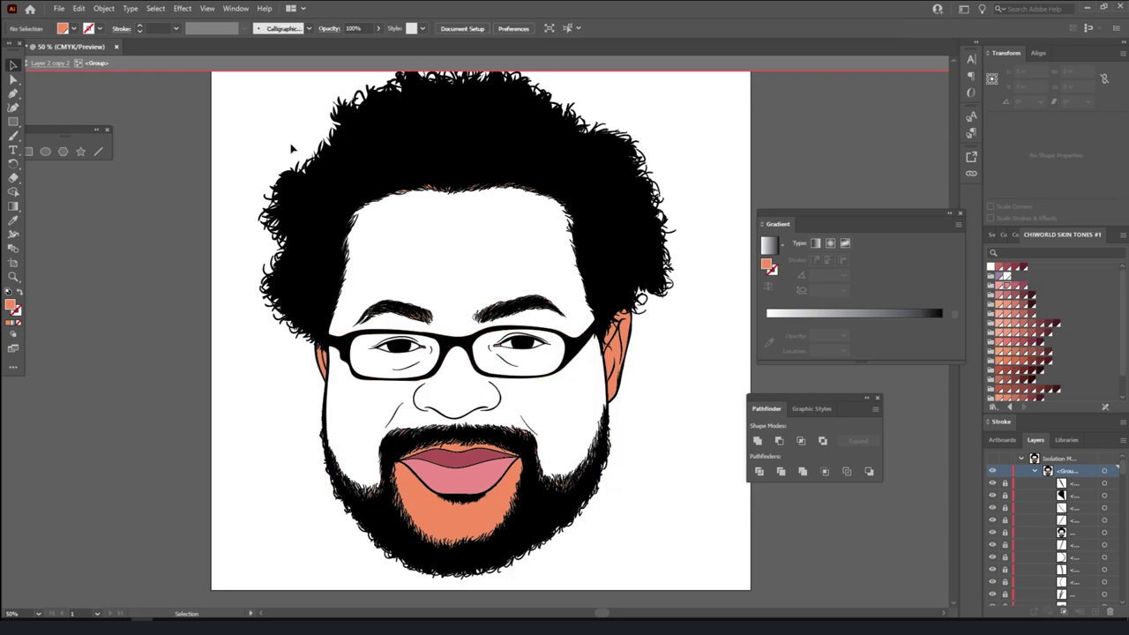
{"action": "scroll", "coordinate": [296, 163], "scroll_direction": "up", "scroll_amount": 1}
{"action": "left_click", "coordinate": [617, 379]}
{"action": "key", "text": "Delete"}
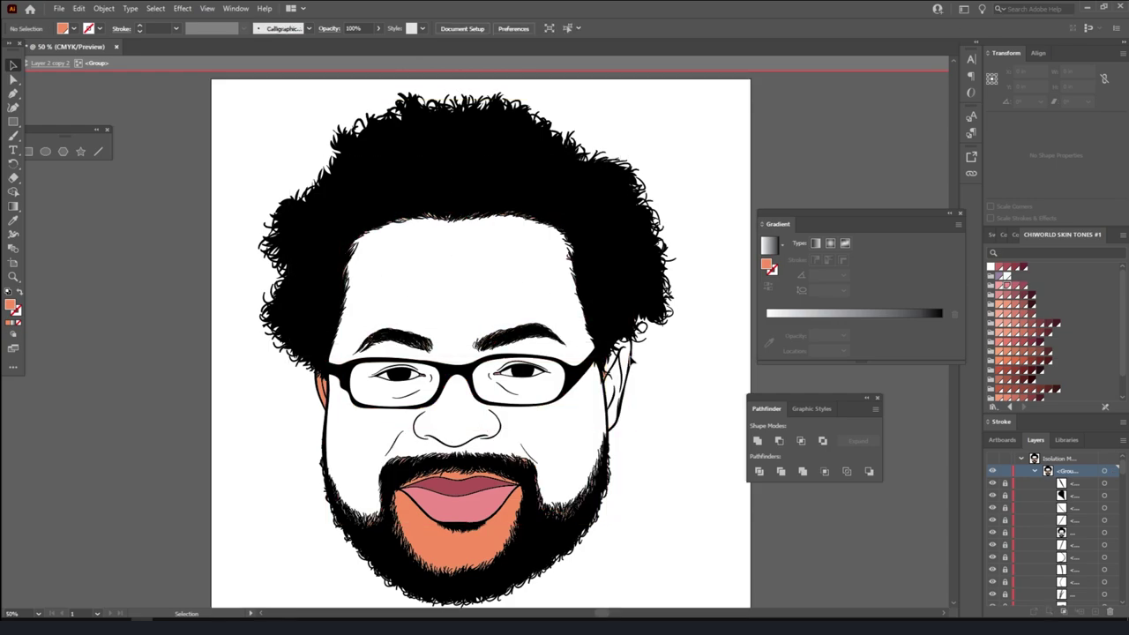
{"action": "left_click_drag", "start_coordinate": [654, 444], "coordinate": [595, 305]}
{"action": "left_click_drag", "start_coordinate": [236, 453], "coordinate": [331, 291]}
{"action": "key", "text": "Delete"}
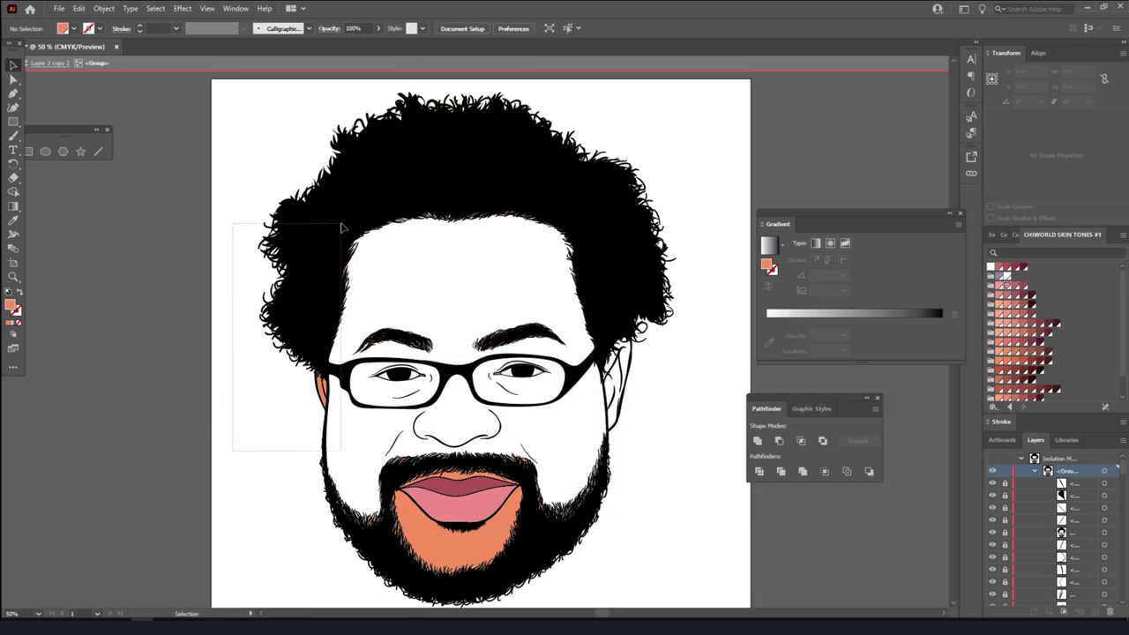
- Delete the chin skin fill and select leftover skin pieces beside the beard
{"action": "scroll", "coordinate": [311, 427], "scroll_direction": "down", "scroll_amount": 3}
{"action": "left_click_drag", "start_coordinate": [290, 519], "coordinate": [716, 446]}
{"action": "key", "text": "Delete"}
{"action": "left_click_drag", "start_coordinate": [706, 488], "coordinate": [530, 348]}
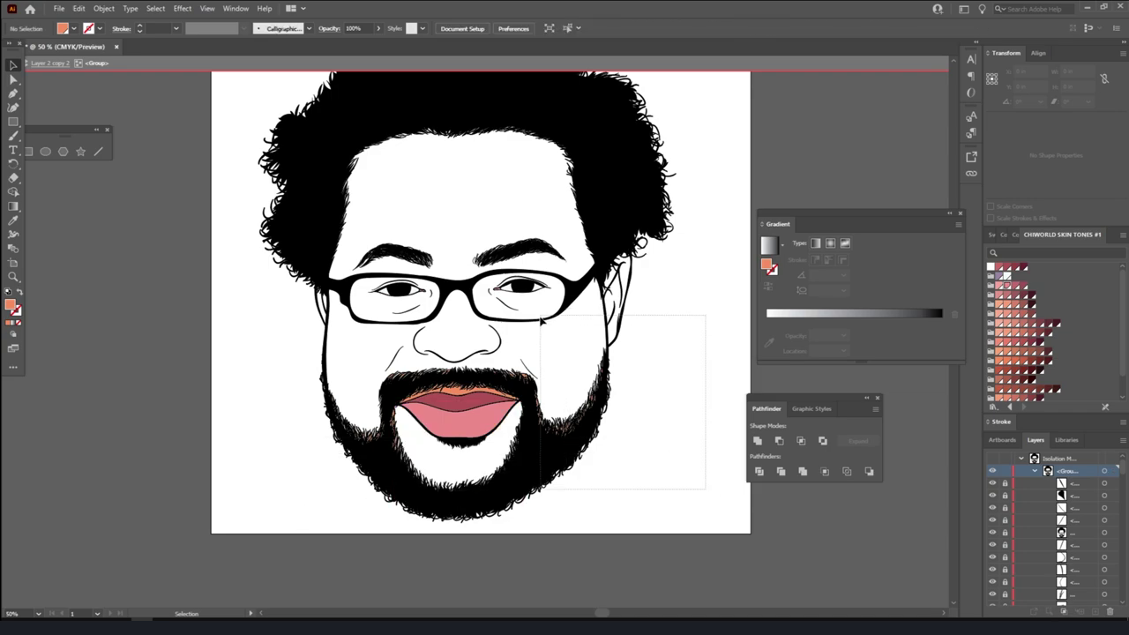
{"action": "scroll", "coordinate": [538, 371], "scroll_direction": "down", "scroll_amount": 3}
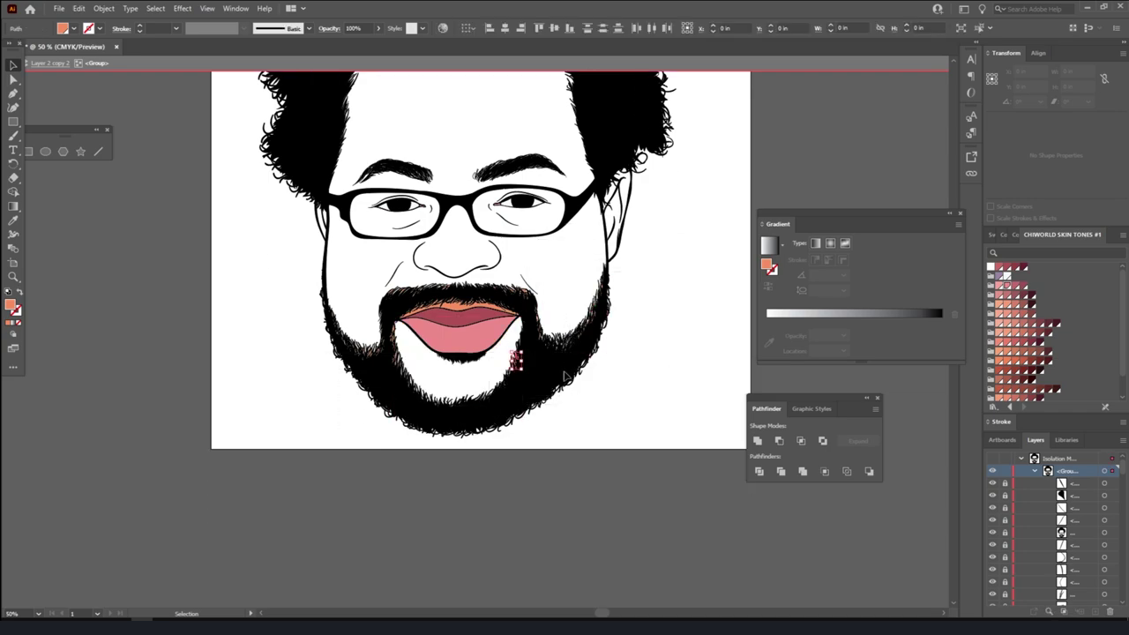
{"action": "scroll", "coordinate": [543, 390], "scroll_direction": "up", "scroll_amount": 1}
{"action": "scroll", "coordinate": [542, 391], "scroll_direction": "up", "scroll_amount": 2}
- Clear remaining skin bits at the lip corner and around the beard, zoomed in between nose and beard
{"action": "left_click_drag", "start_coordinate": [547, 395], "coordinate": [481, 202]}
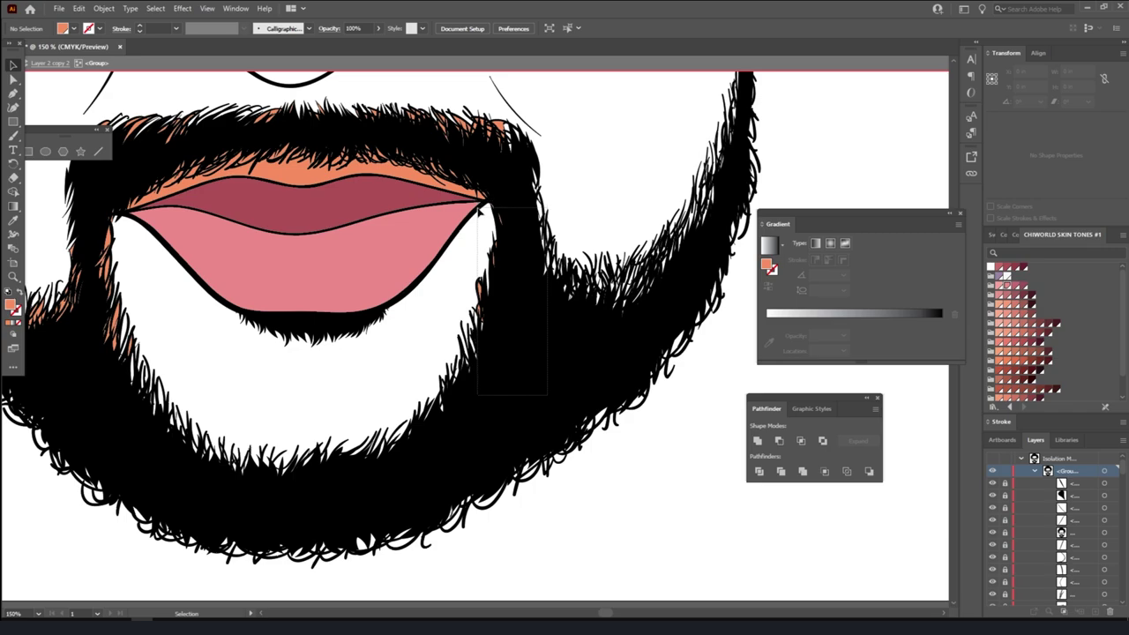
{"action": "scroll", "coordinate": [344, 285], "scroll_direction": "down", "scroll_amount": 2}
{"action": "left_click_drag", "start_coordinate": [22, 445], "coordinate": [324, 141]}
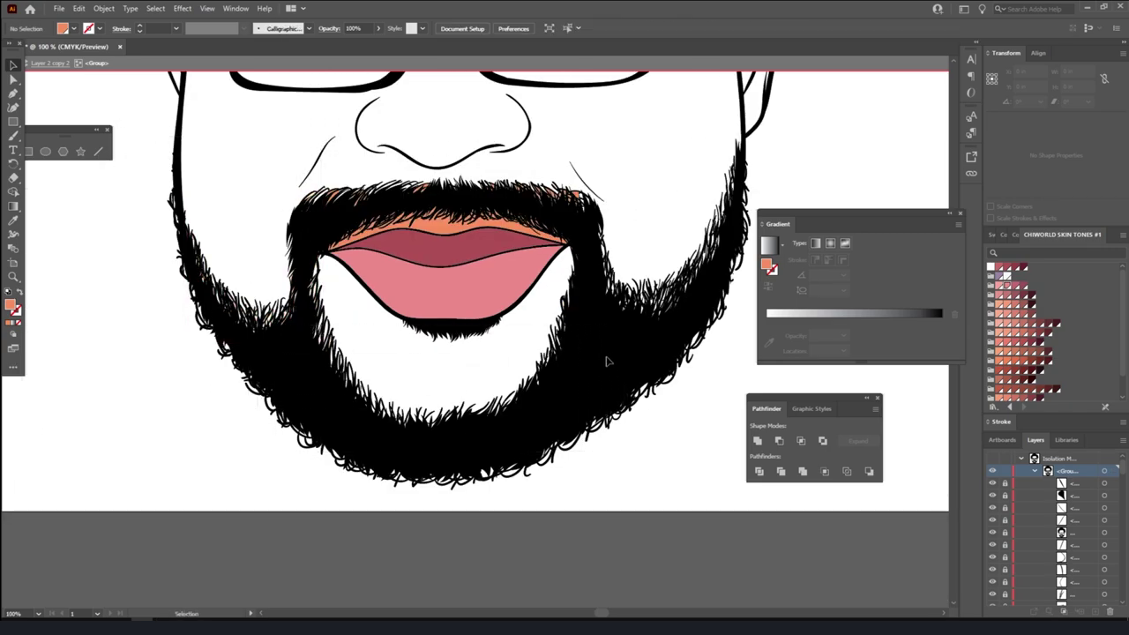
{"action": "scroll", "coordinate": [606, 360], "scroll_direction": "up", "scroll_amount": 2}
{"action": "left_click_drag", "start_coordinate": [247, 236], "coordinate": [679, 371]}
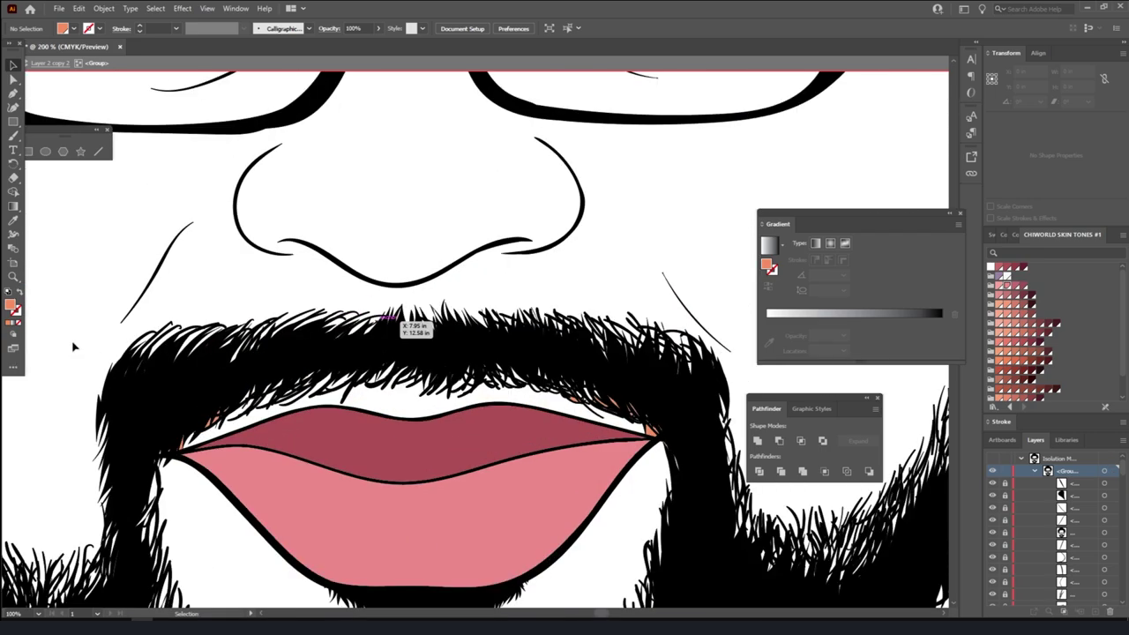
{"action": "scroll", "coordinate": [179, 414], "scroll_direction": "down", "scroll_amount": 2}
{"action": "scroll", "coordinate": [177, 317], "scroll_direction": "up", "scroll_amount": 1}
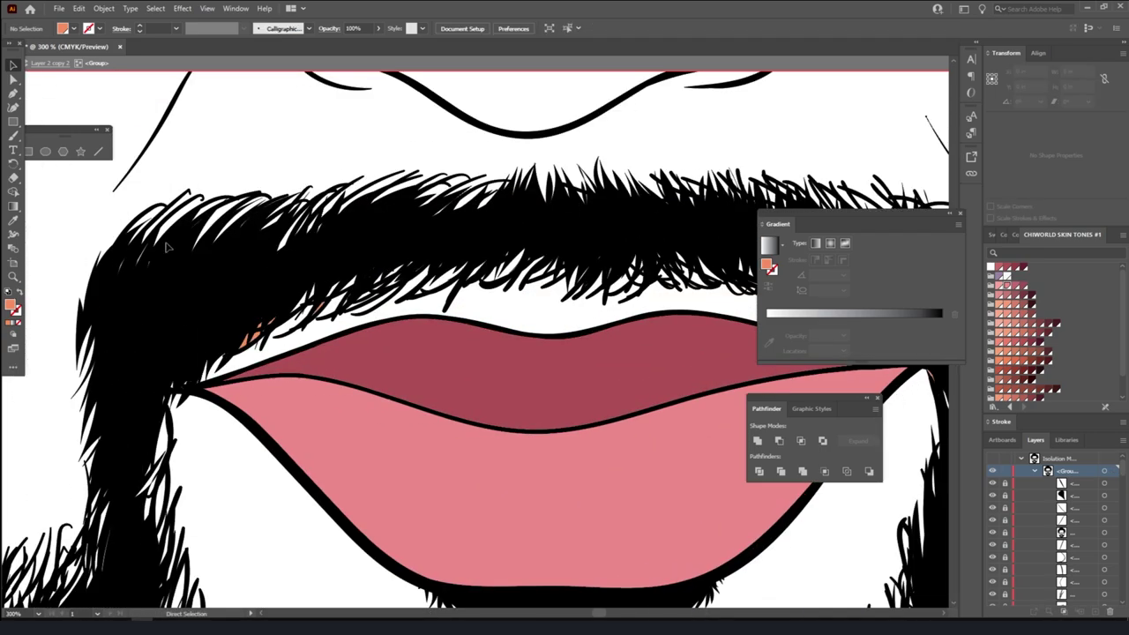
- Zoom out to check the whole face is only line art and lips, then exit isolation mode
{"action": "key", "text": "v"}
{"action": "key", "text": "a"}
{"action": "scroll", "coordinate": [494, 300], "scroll_direction": "down", "scroll_amount": 1}
{"action": "scroll", "coordinate": [571, 324], "scroll_direction": "right", "scroll_amount": 4}
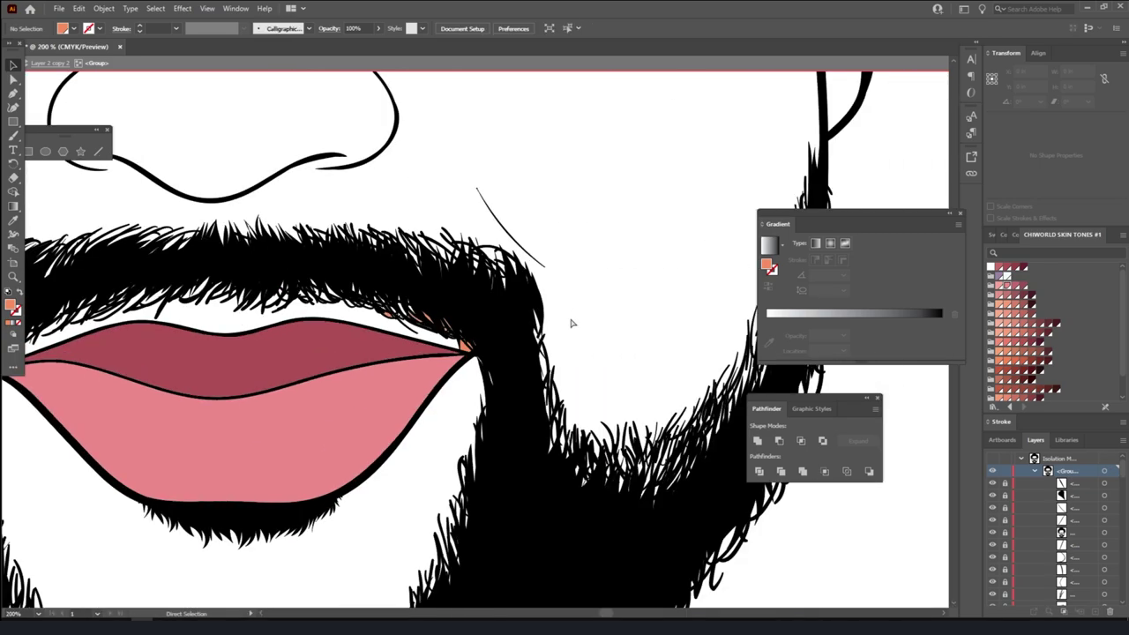
{"action": "key", "text": "v"}
{"action": "scroll", "coordinate": [467, 326], "scroll_direction": "up", "scroll_amount": 2}
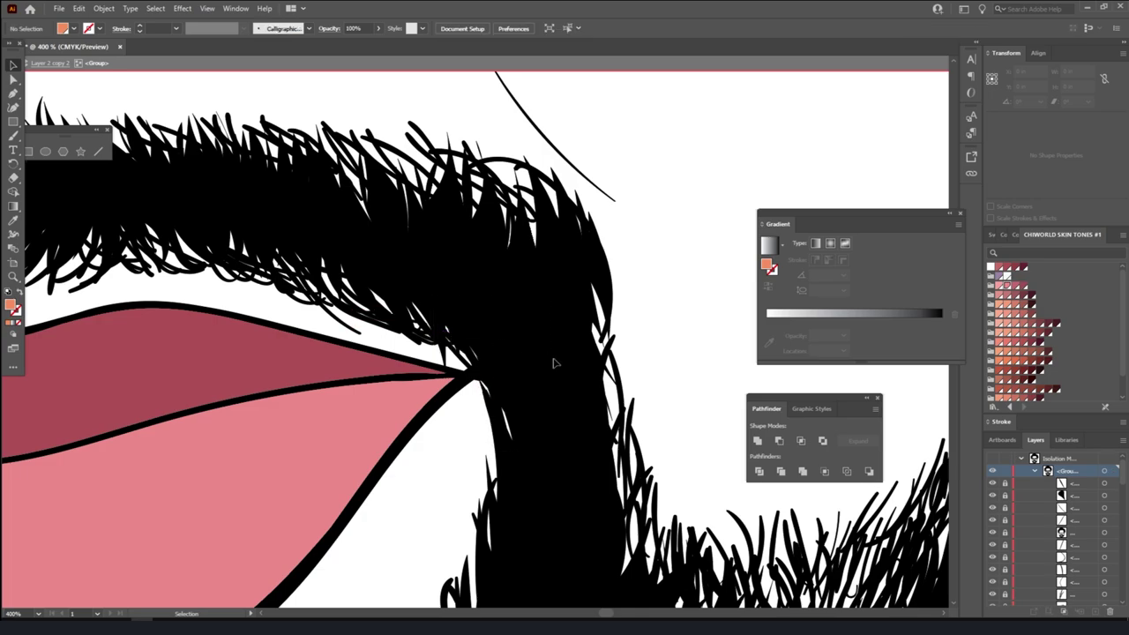
{"action": "key", "text": "ctrl+1"}
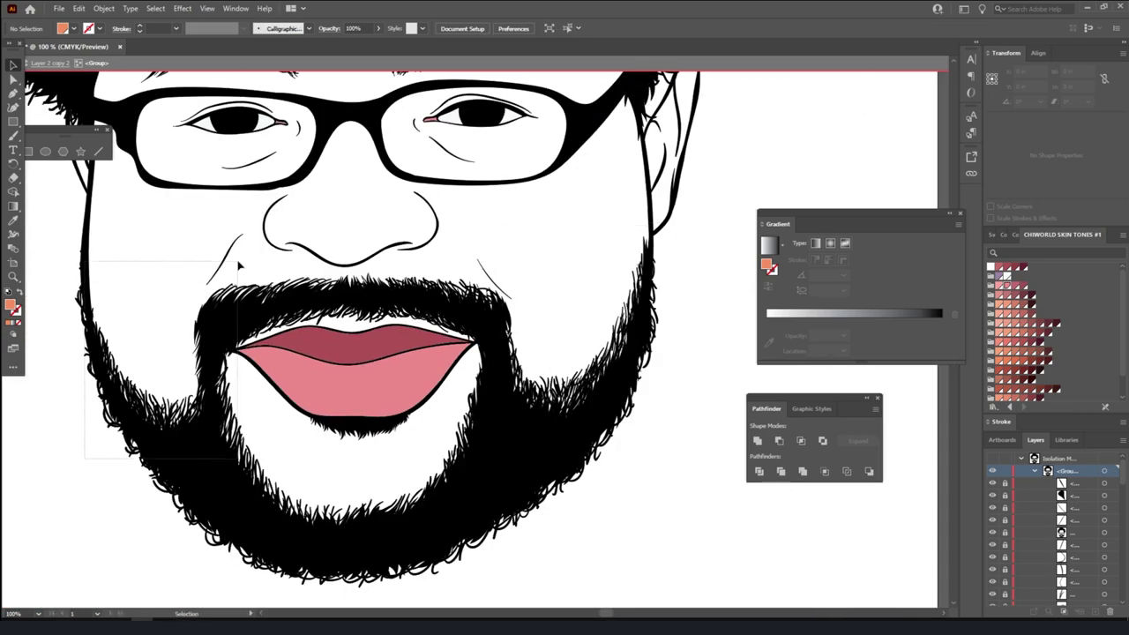
{"action": "key", "text": "a"}
{"action": "scroll", "coordinate": [176, 291], "scroll_direction": "up", "scroll_amount": 5}
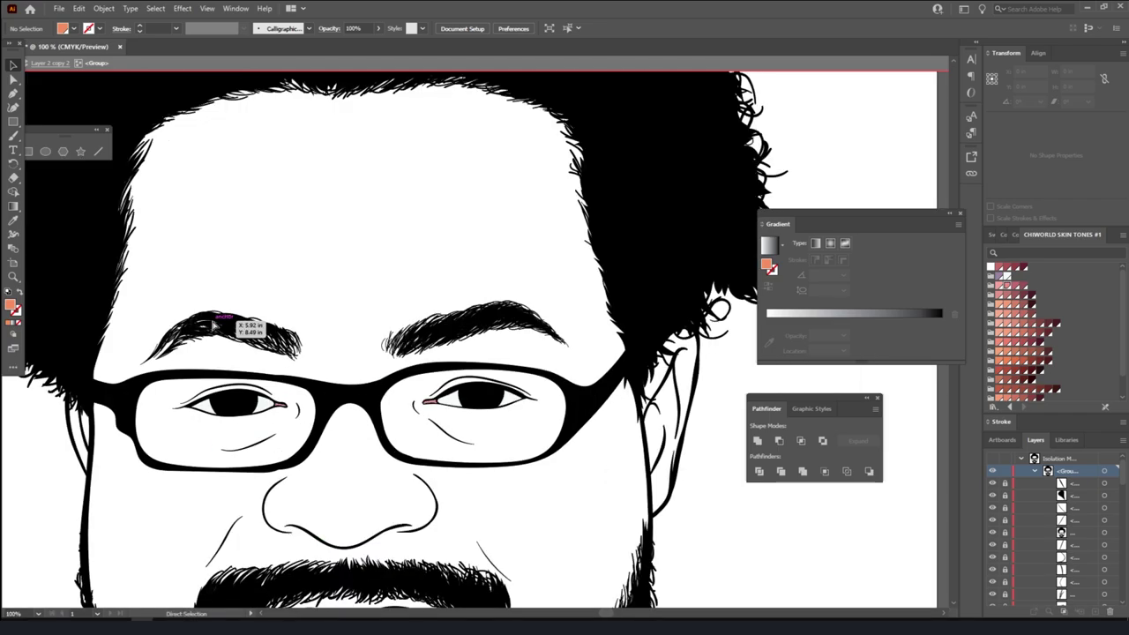
{"action": "key", "text": "ctrl+0"}
{"action": "key", "text": "Escape"}
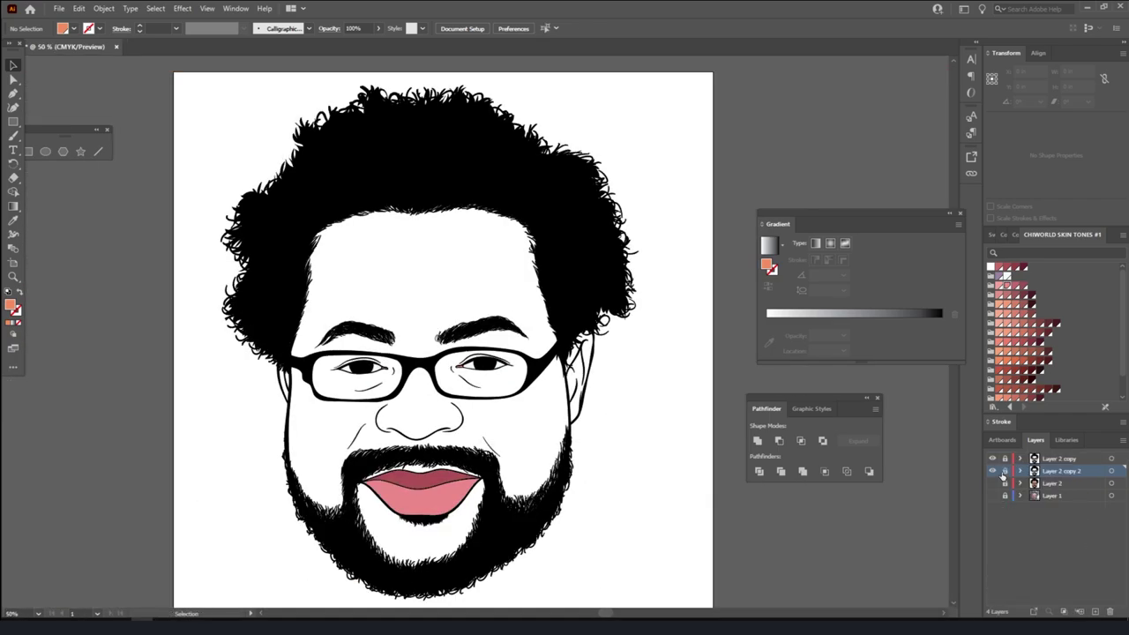
- Unhide Layer 2's orange skin and add a new Layer 5 above it, zoomed to the nose
{"action": "left_click", "coordinate": [991, 484]}
{"action": "left_click", "coordinate": [1054, 483]}
{"action": "left_click", "coordinate": [1095, 611]}
{"action": "scroll", "coordinate": [1020, 339], "scroll_direction": "down", "scroll_amount": 2}
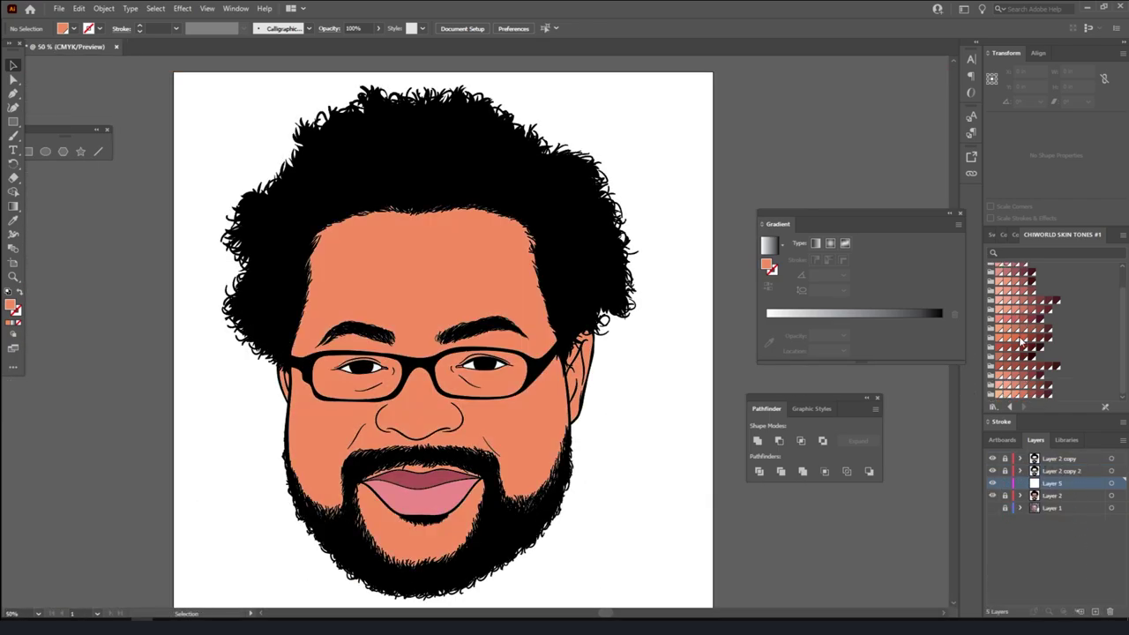
{"action": "left_click_drag", "start_coordinate": [13, 136], "coordinate": [52, 163]}
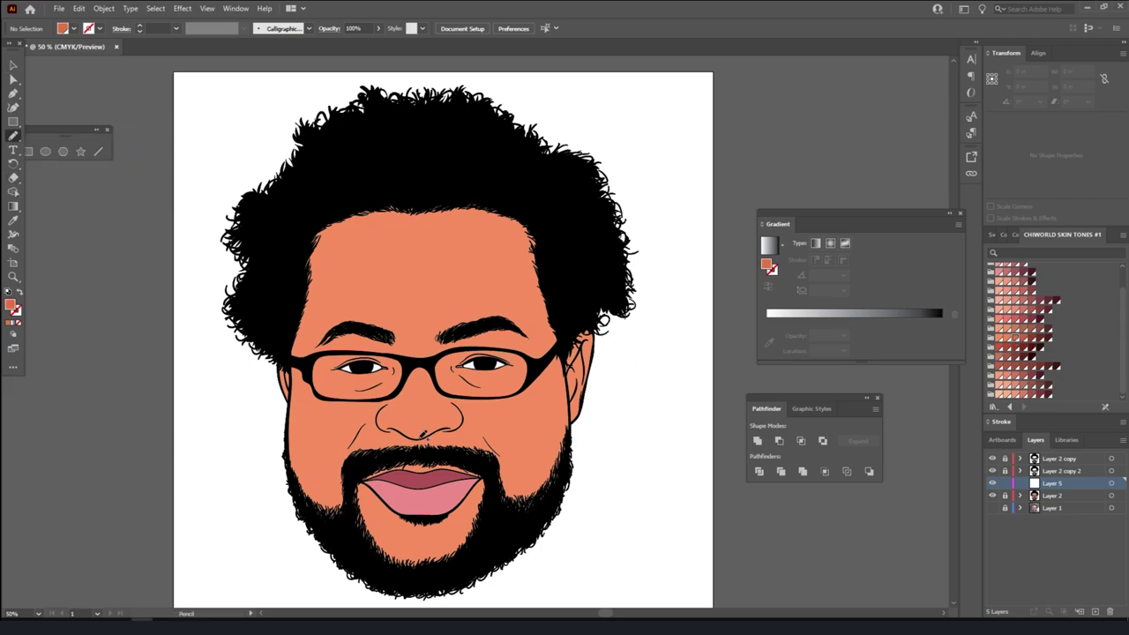
{"action": "scroll", "coordinate": [441, 335], "scroll_direction": "down", "scroll_amount": 3}
{"action": "scroll", "coordinate": [415, 335], "scroll_direction": "up", "scroll_amount": 3}
{"action": "scroll", "coordinate": [412, 379], "scroll_direction": "up", "scroll_amount": 2}
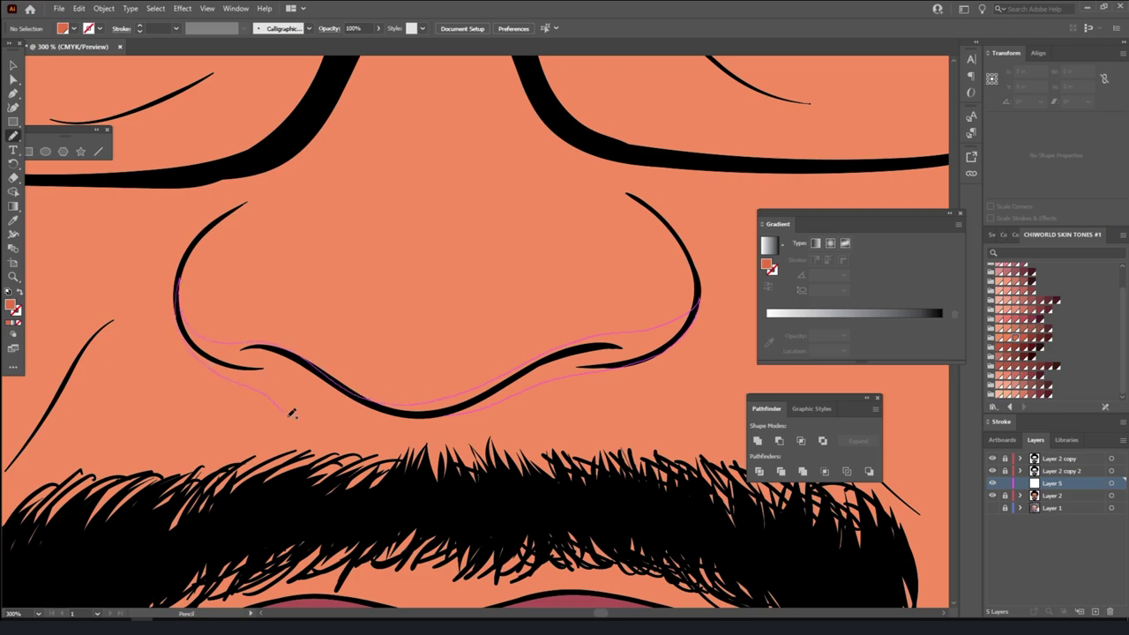
- Finish the closed shadow shape under the nose
{"action": "left_click_drag", "start_coordinate": [292, 413], "coordinate": [181, 291]}
{"action": "key", "text": "ctrl+0"}
{"action": "key", "text": "ctrl+1"}
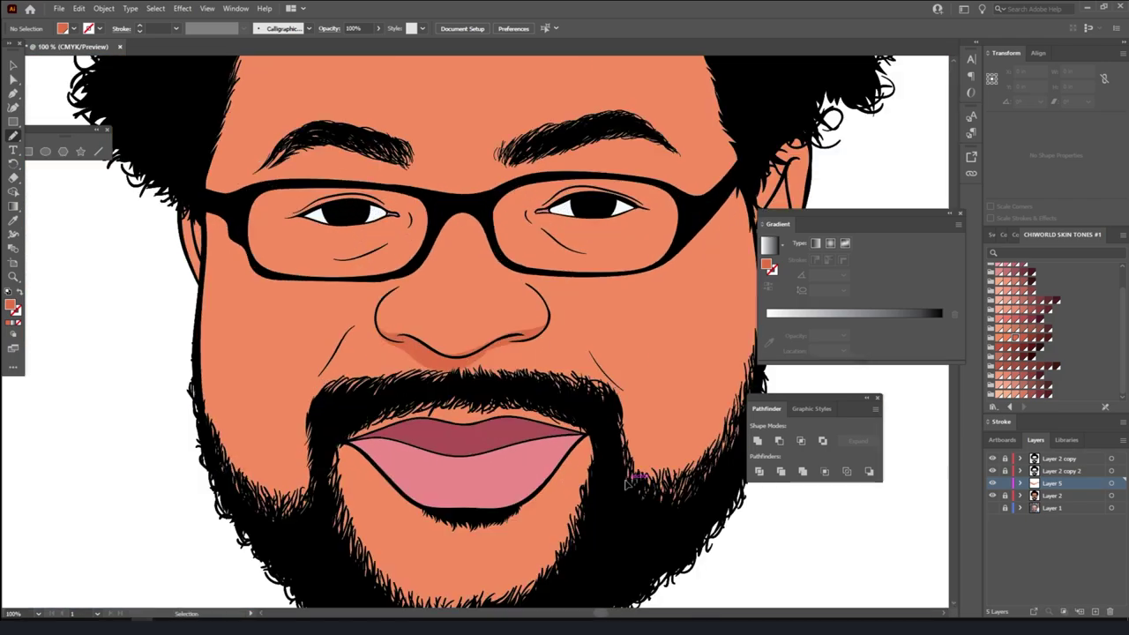
{"action": "key", "text": "ctrl+equal"}
{"action": "key", "text": "ctrl+equal"}
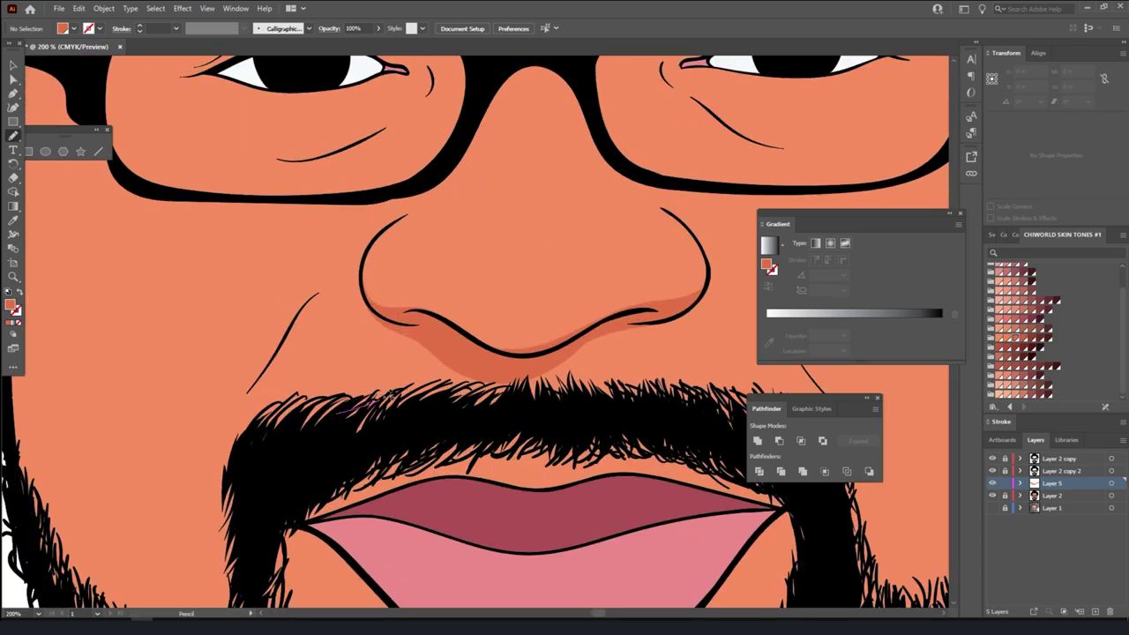
- Draw a darker shadow down the left cheek fold, from the nose through the moustache into the beard
{"action": "left_click_drag", "start_coordinate": [517, 368], "coordinate": [231, 528]}
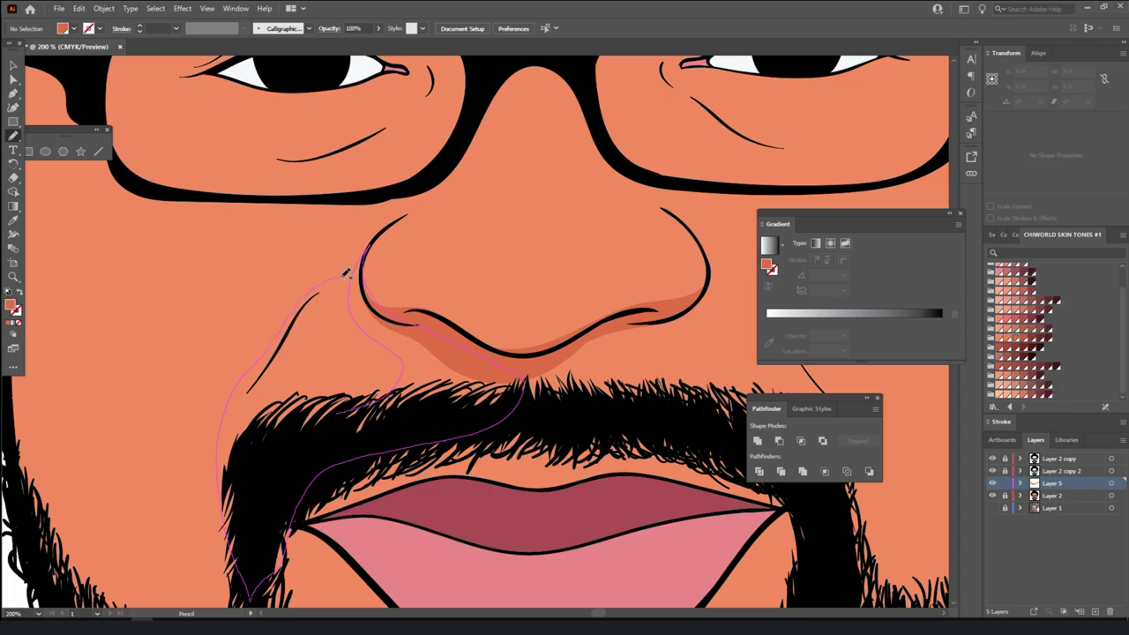
{"action": "left_click_drag", "start_coordinate": [285, 351], "coordinate": [503, 379]}
{"action": "key", "text": "ctrl+0"}
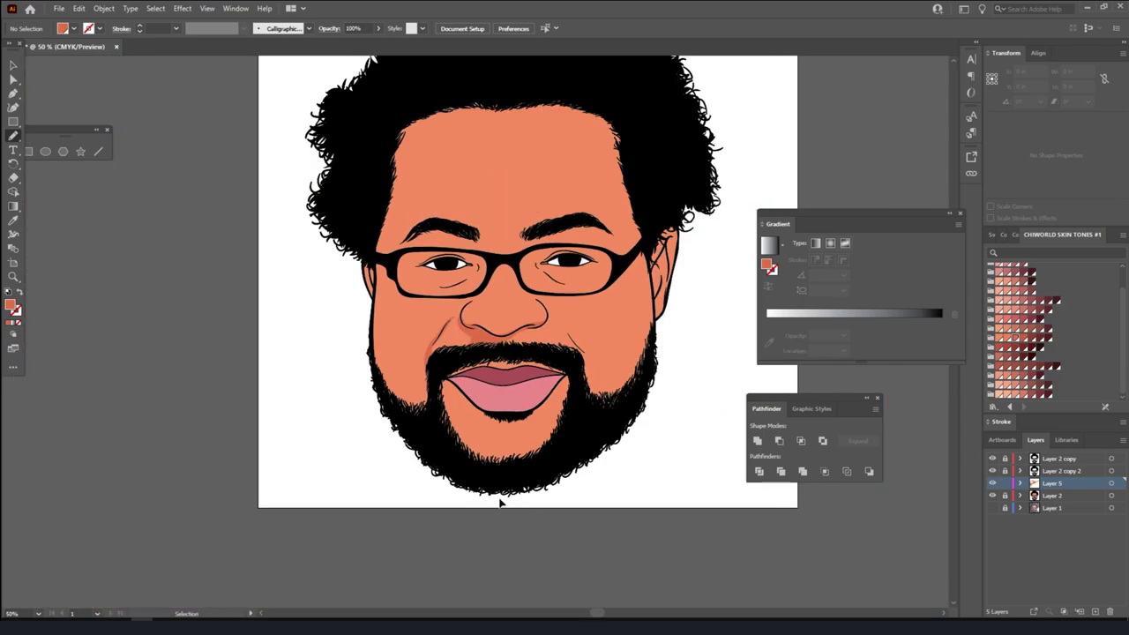
{"action": "key", "text": "ctrl+equal"}
{"action": "key", "text": "ctrl+equal"}
{"action": "scroll", "coordinate": [507, 505], "scroll_direction": "up", "scroll_amount": 2}
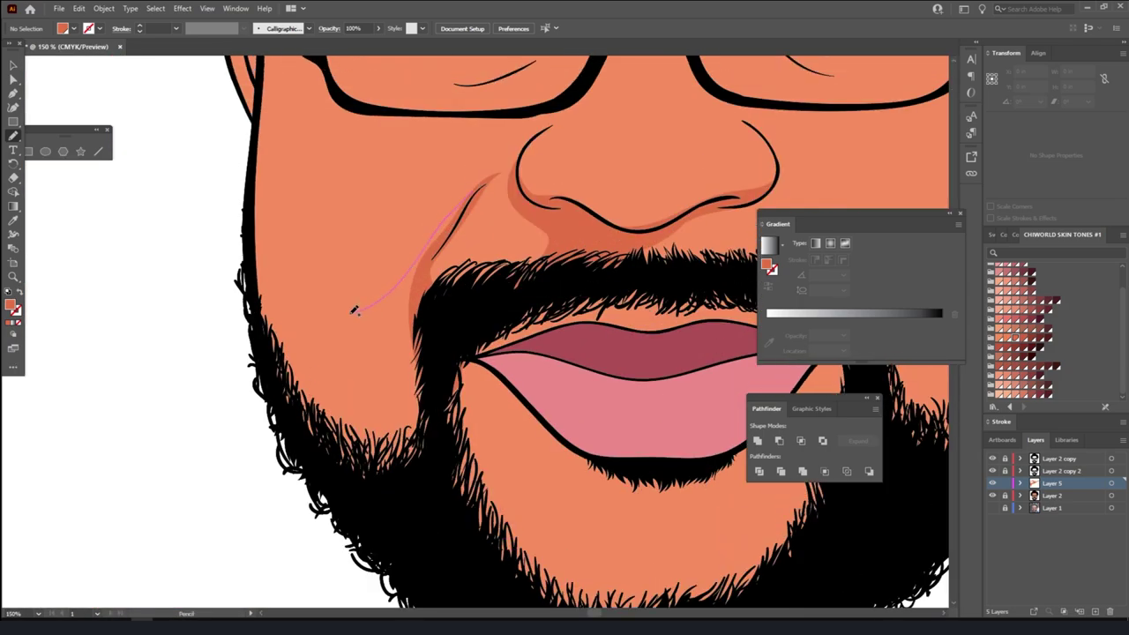
{"action": "left_click_drag", "start_coordinate": [256, 275], "coordinate": [477, 189]}
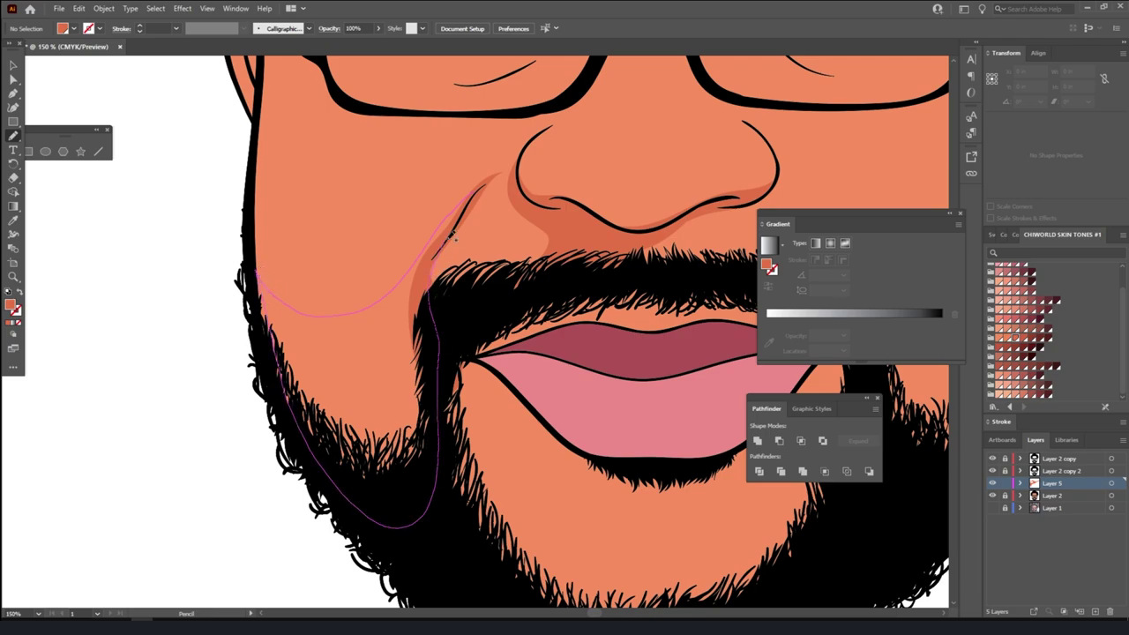
- Draw a lighter highlight shape across the left cheek and under the eye along the glasses
{"action": "key", "text": "ctrl+0"}
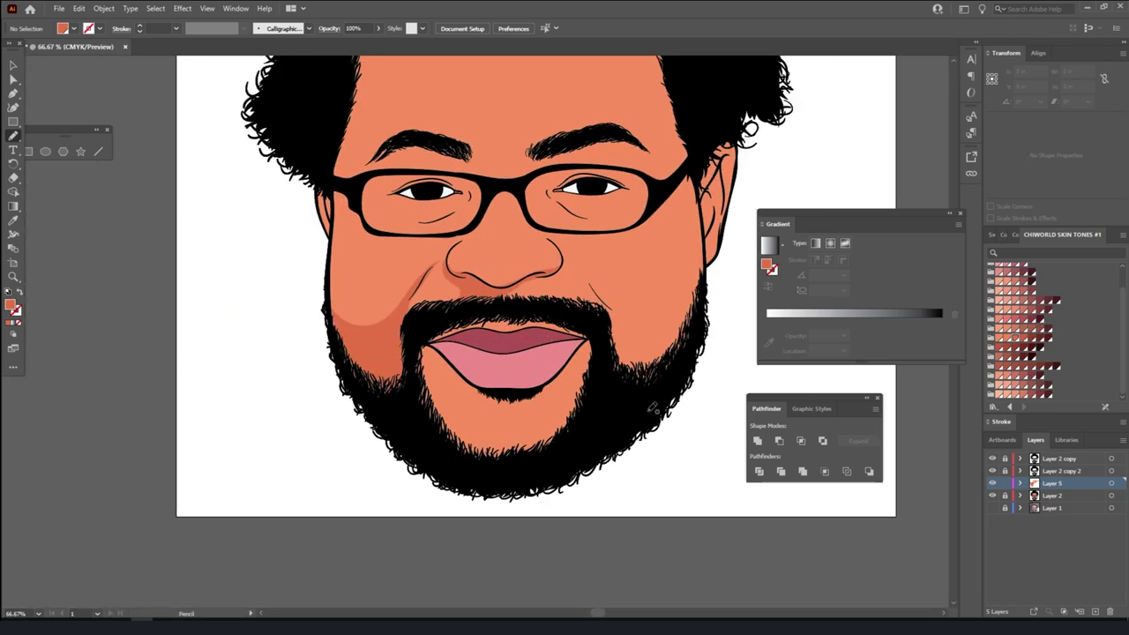
{"action": "key", "text": "ctrl+equal"}
{"action": "key", "text": "ctrl+equal"}
{"action": "key", "text": "ctrl+equal"}
{"action": "scroll", "coordinate": [653, 407], "scroll_direction": "up", "scroll_amount": 2}
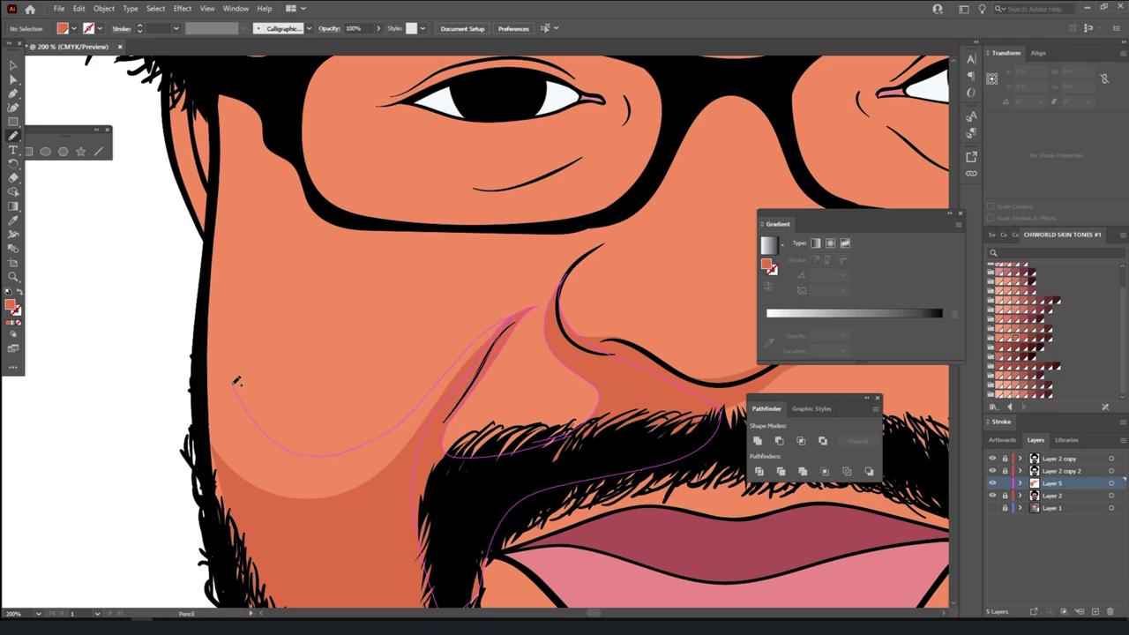
{"action": "left_click_drag", "start_coordinate": [283, 220], "coordinate": [398, 216]}
{"action": "left_click_drag", "start_coordinate": [404, 96], "coordinate": [276, 75]}
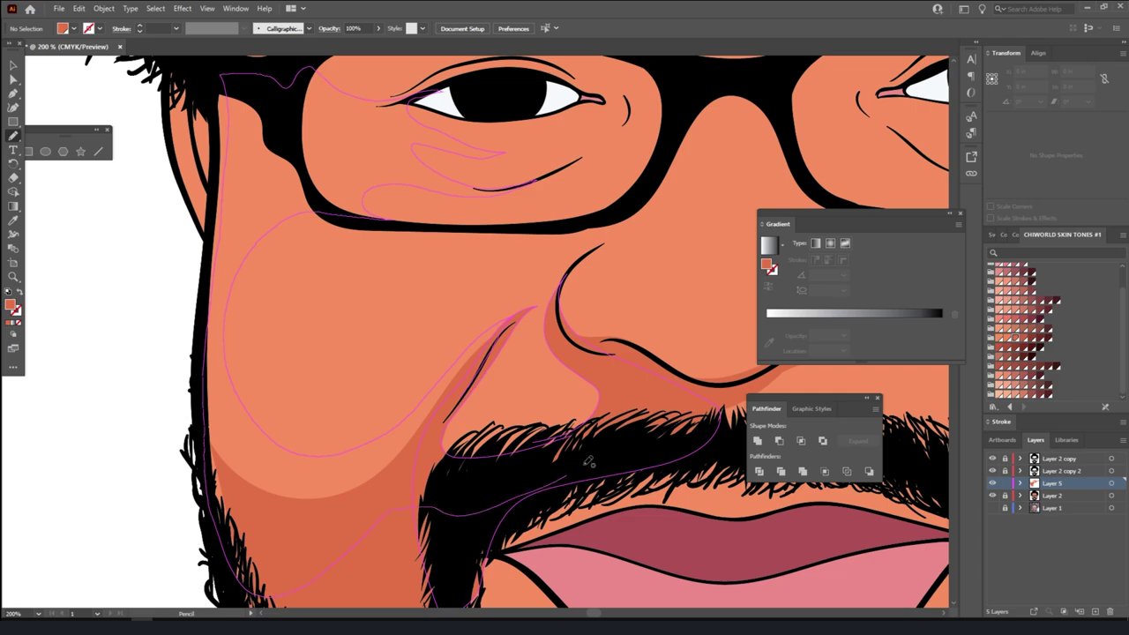
{"action": "left_click_drag", "start_coordinate": [214, 297], "coordinate": [589, 462]}
{"action": "key", "text": "ctrl+0"}
{"action": "scroll", "coordinate": [564, 353], "scroll_direction": "up", "scroll_amount": 3}
- Erase the lower part of the cheek highlight above the moustache
{"action": "key", "text": "shift+e"}
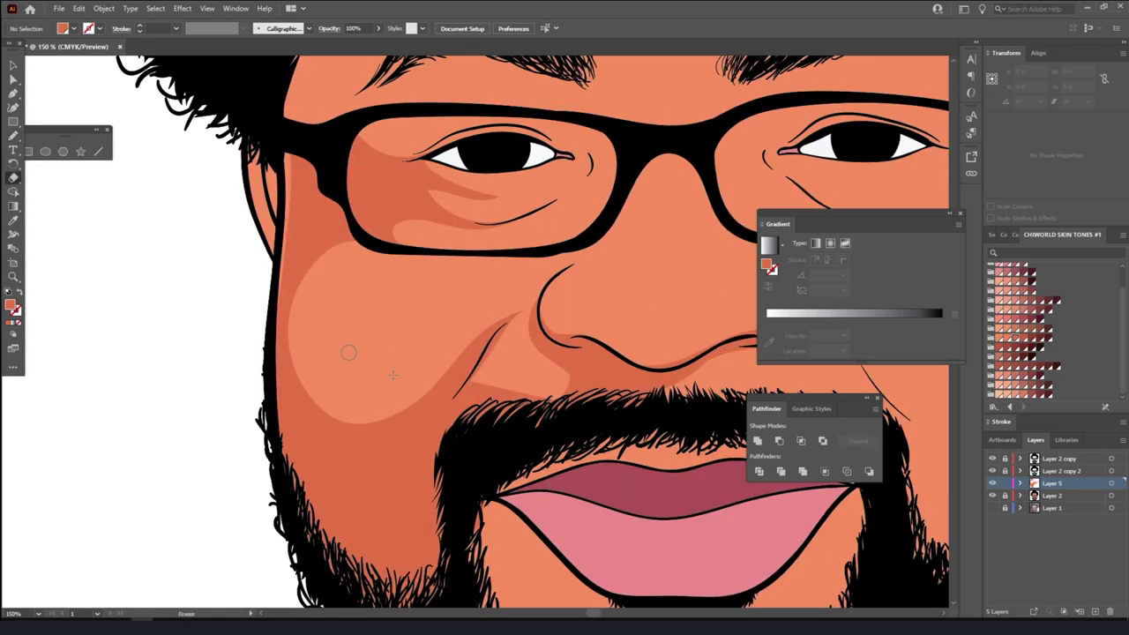
{"action": "mouse_move", "coordinate": [461, 405]}
{"action": "left_mouse_down"}
{"action": "mouse_move", "coordinate": [547, 414]}
{"action": "mouse_move", "coordinate": [459, 393]}
{"action": "left_mouse_up"}
{"action": "left_click", "coordinate": [13, 137]}
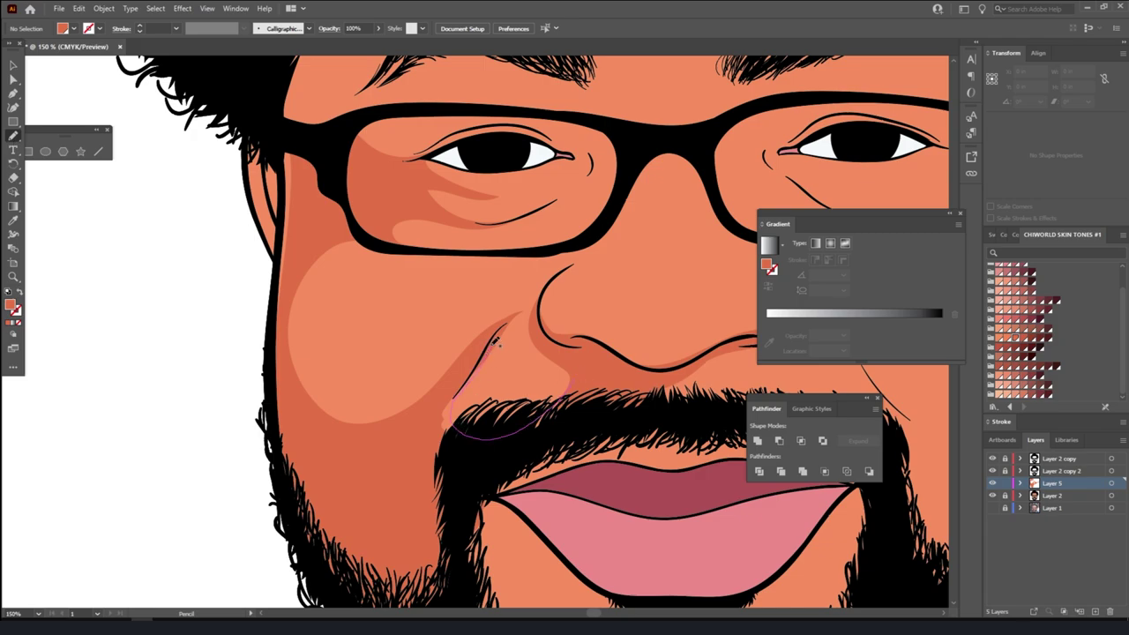
{"action": "key", "text": "ctrl+0"}
{"action": "key", "text": "ctrl+1"}
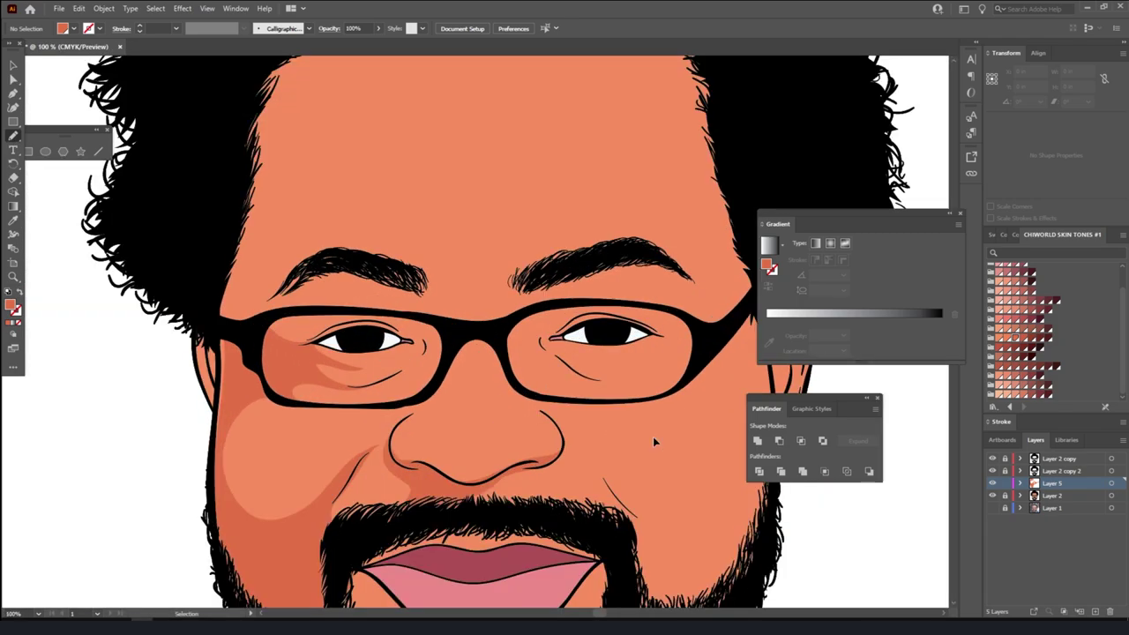
{"action": "left_click_drag", "start_coordinate": [652, 437], "coordinate": [695, 479]}
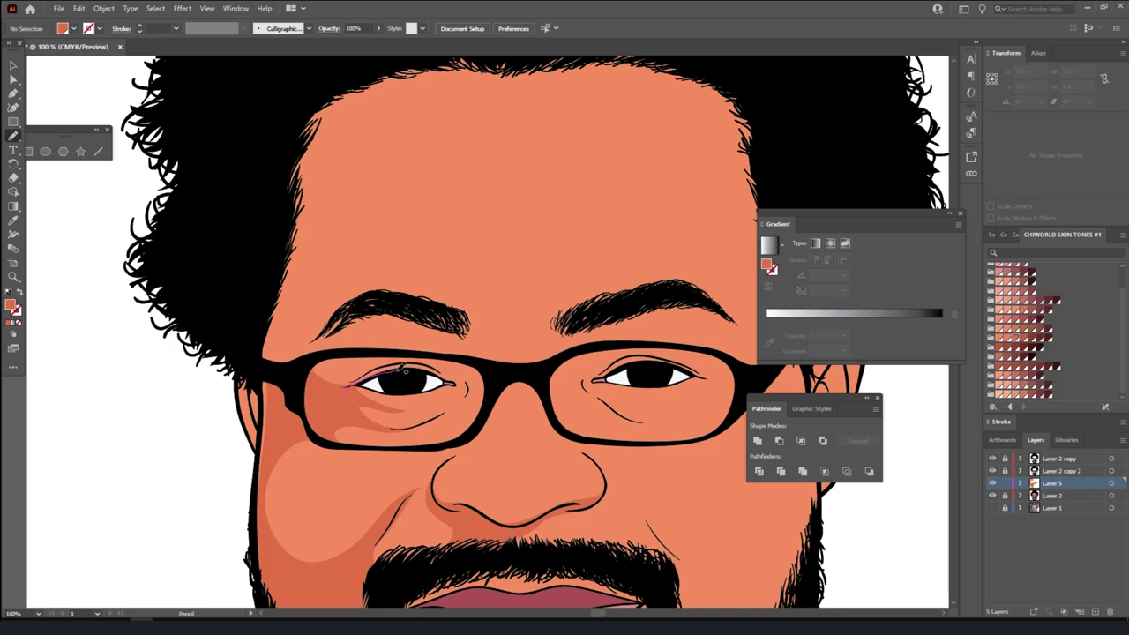
- Draw a darker shading shape from the brow around the left eye
{"action": "left_click_drag", "start_coordinate": [397, 346], "coordinate": [402, 359]}
{"action": "left_click_drag", "start_coordinate": [329, 400], "coordinate": [349, 391]}
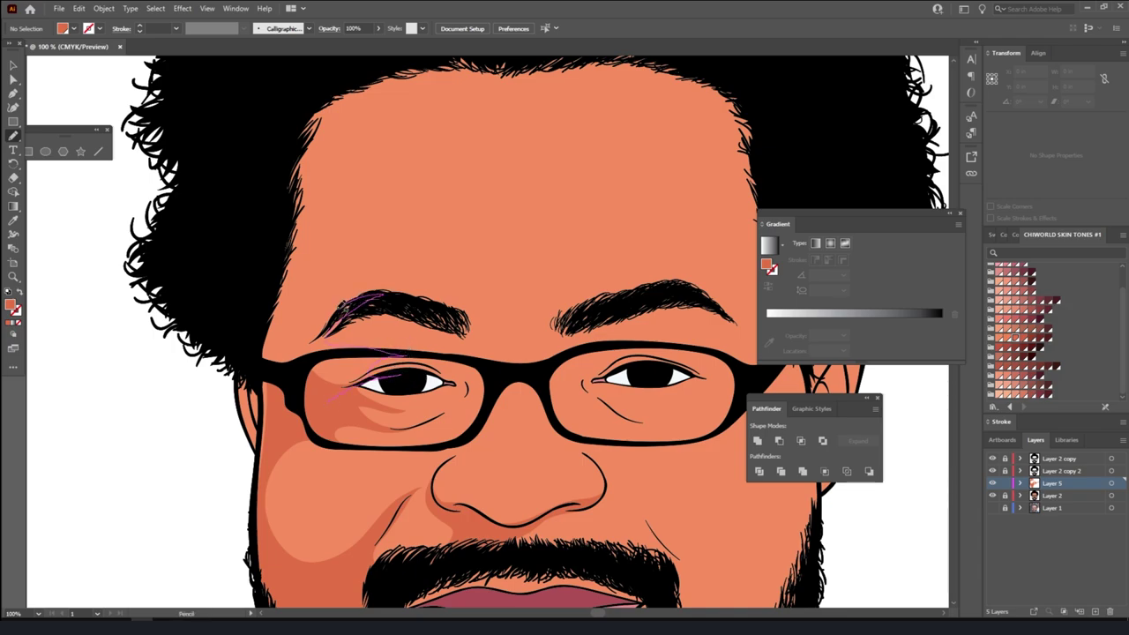
{"action": "mouse_move", "coordinate": [305, 229]}
{"action": "left_mouse_down"}
{"action": "mouse_move", "coordinate": [262, 371]}
{"action": "mouse_move", "coordinate": [402, 423]}
{"action": "left_mouse_up"}
{"action": "key", "text": "ctrl+minus"}
{"action": "key", "text": "ctrl+minus"}
{"action": "key", "text": "ctrl+minus"}
{"action": "key", "text": "ctrl+plus"}
{"action": "key", "text": "ctrl+plus"}
{"action": "key", "text": "ctrl+plus"}
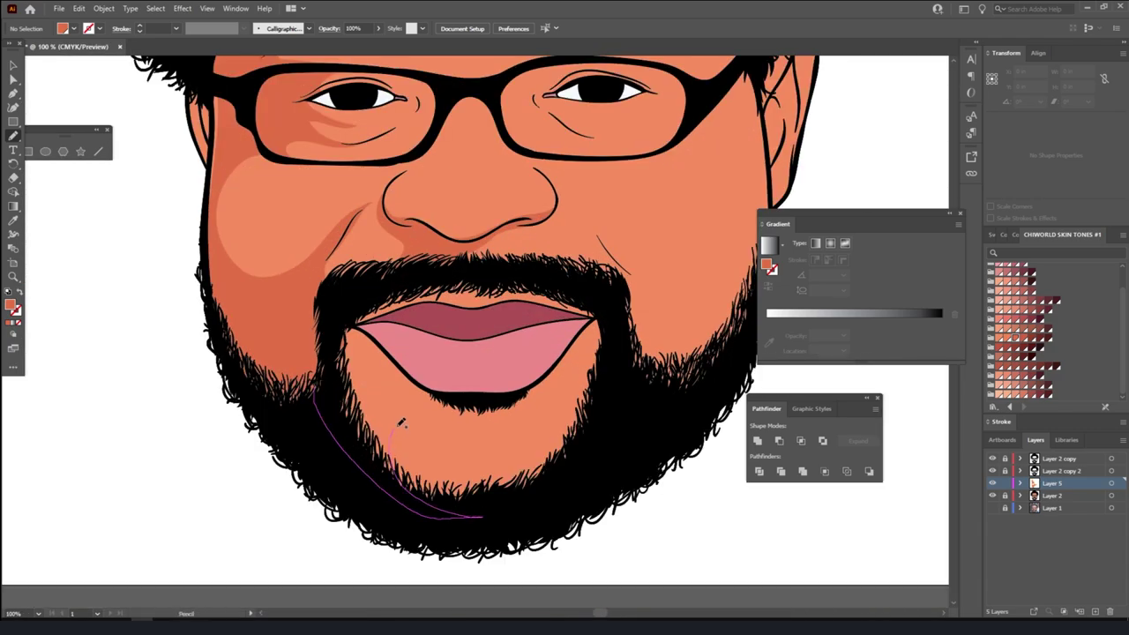
{"action": "left_click_drag", "start_coordinate": [395, 325], "coordinate": [322, 291]}
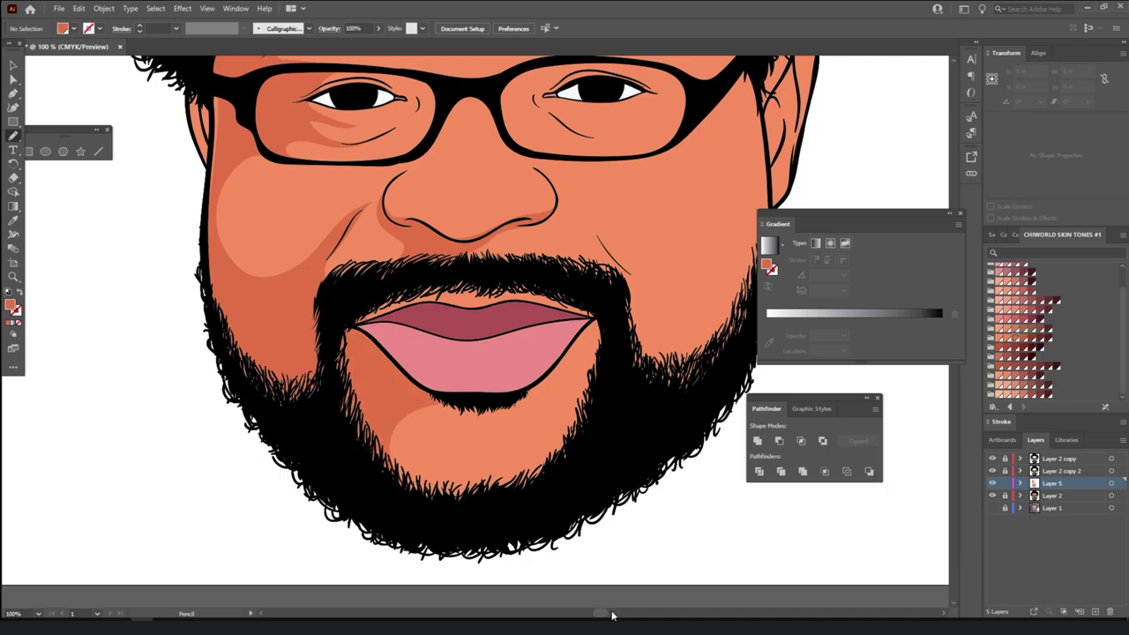
- Draw a chin shading shape along the lower beard edge and beside the lips
{"action": "key", "text": "ctrl+minus"}
{"action": "key", "text": "ctrl+plus"}
{"action": "left_click_drag", "start_coordinate": [326, 508], "coordinate": [392, 476]}
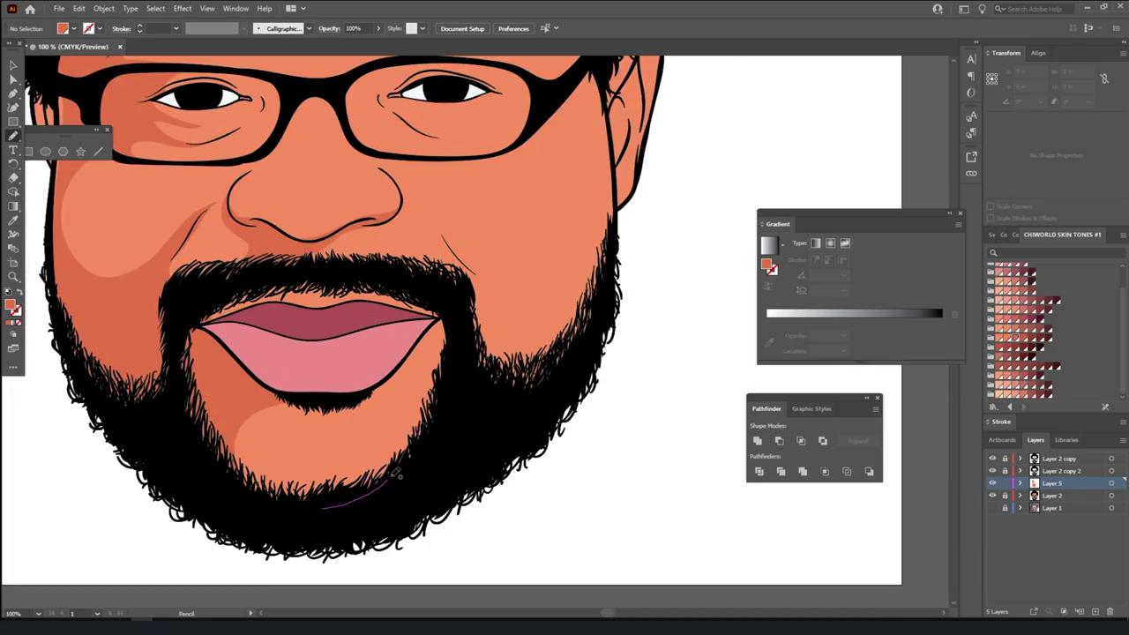
{"action": "left_click_drag", "start_coordinate": [431, 391], "coordinate": [454, 305]}
{"action": "left_click_drag", "start_coordinate": [617, 240], "coordinate": [620, 240]}
{"action": "key", "text": "ctrl+minus"}
{"action": "key", "text": "ctrl+minus"}
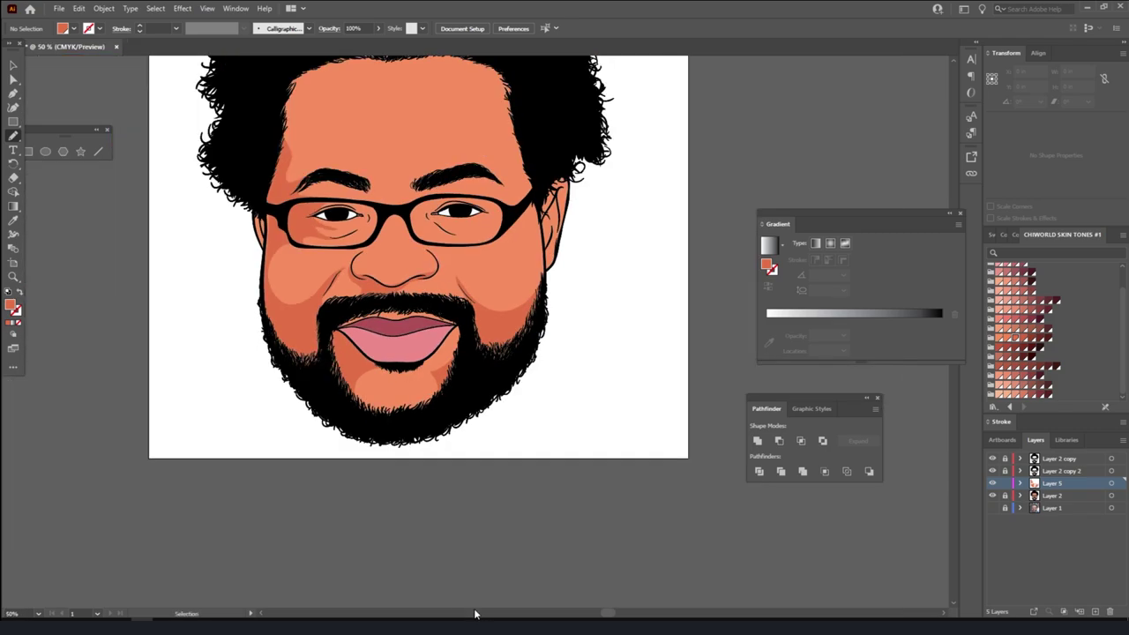
{"action": "key", "text": "ctrl+minus"}
{"action": "key", "text": "ctrl+minus"}
{"action": "key", "text": "ctrl+plus"}
{"action": "key", "text": "ctrl+plus"}
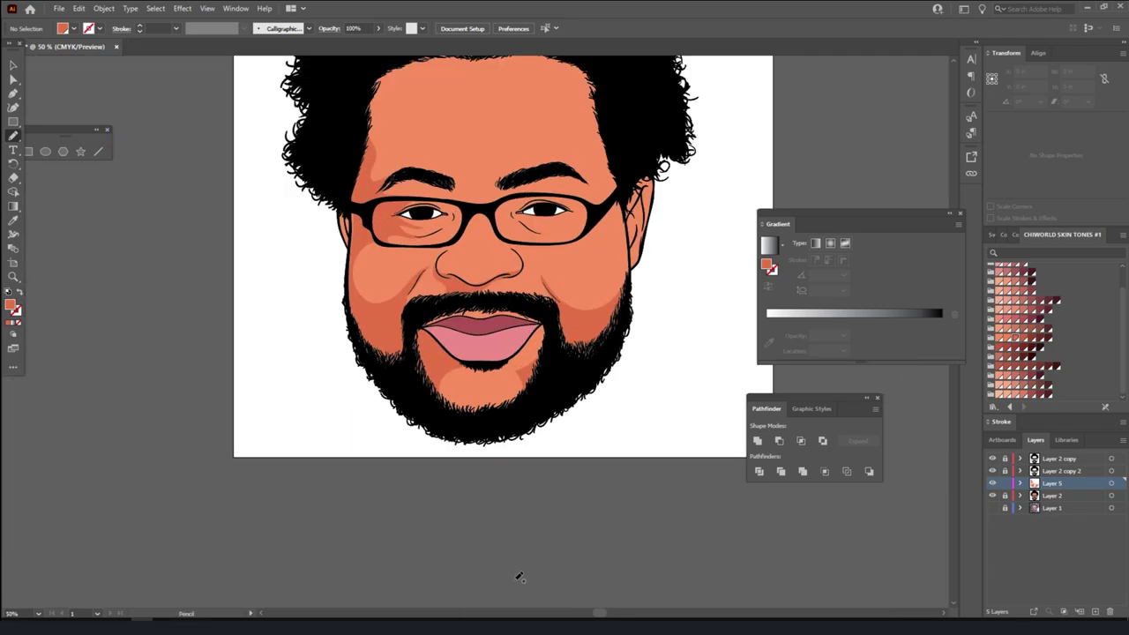
{"action": "scroll", "coordinate": [498, 282], "scroll_direction": "up", "scroll_amount": 2}
{"action": "scroll", "coordinate": [516, 353], "scroll_direction": "up", "scroll_amount": 1}
{"action": "scroll", "coordinate": [521, 365], "scroll_direction": "up", "scroll_amount": 1}
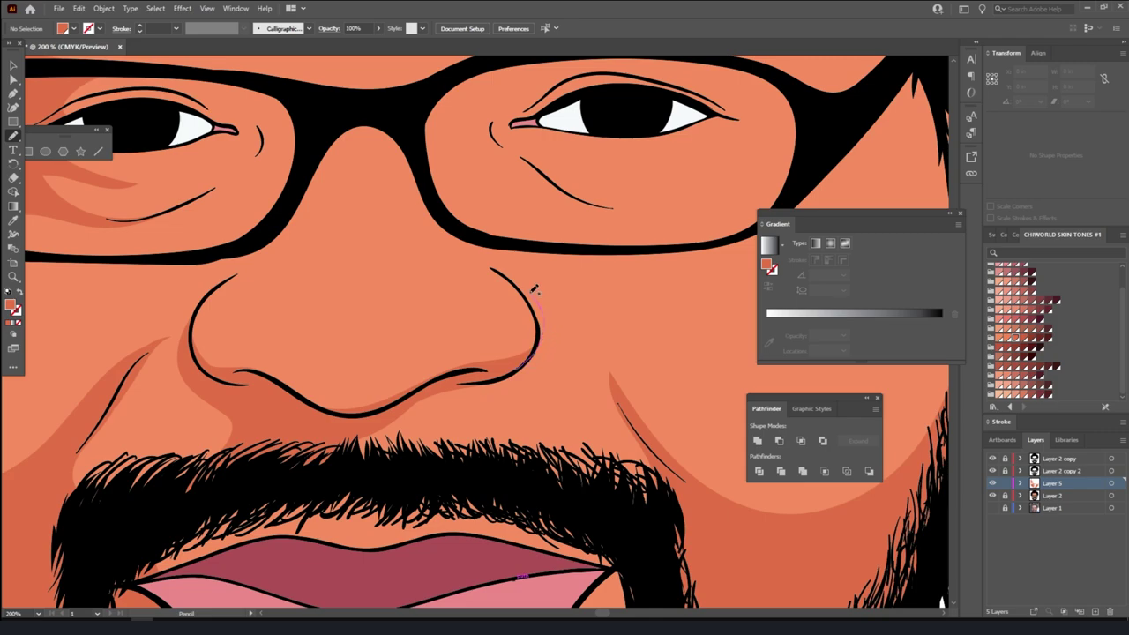
- Add shading along both sides of the nose and on the nose bridge
{"action": "left_click_drag", "start_coordinate": [534, 349], "coordinate": [527, 361]}
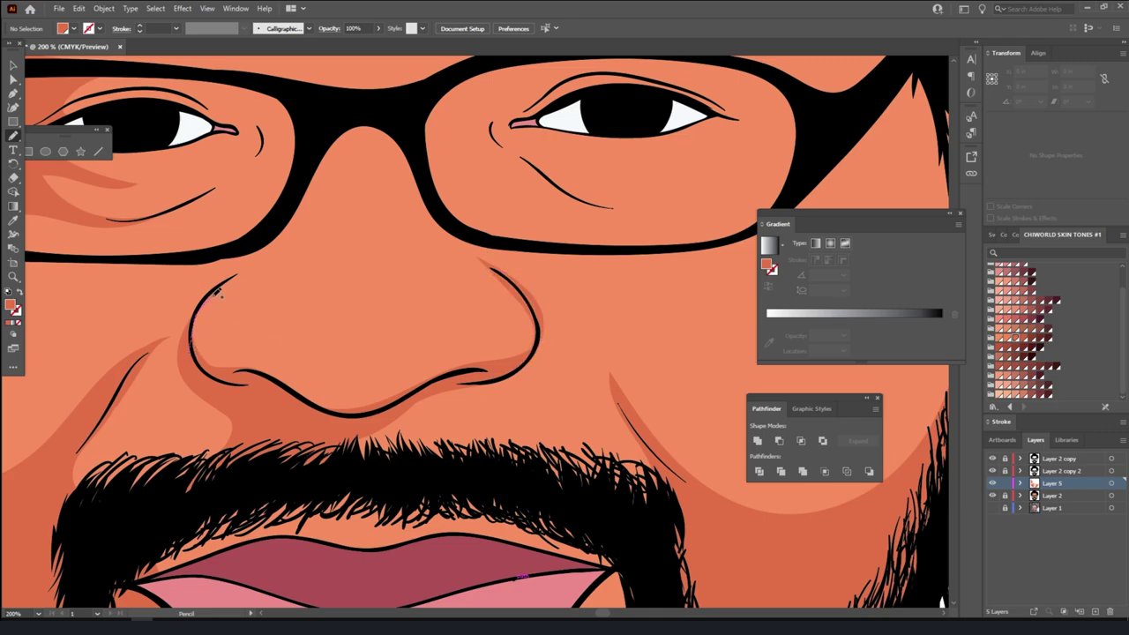
{"action": "left_click_drag", "start_coordinate": [209, 282], "coordinate": [205, 287]}
{"action": "scroll", "coordinate": [310, 251], "scroll_direction": "up", "scroll_amount": 1}
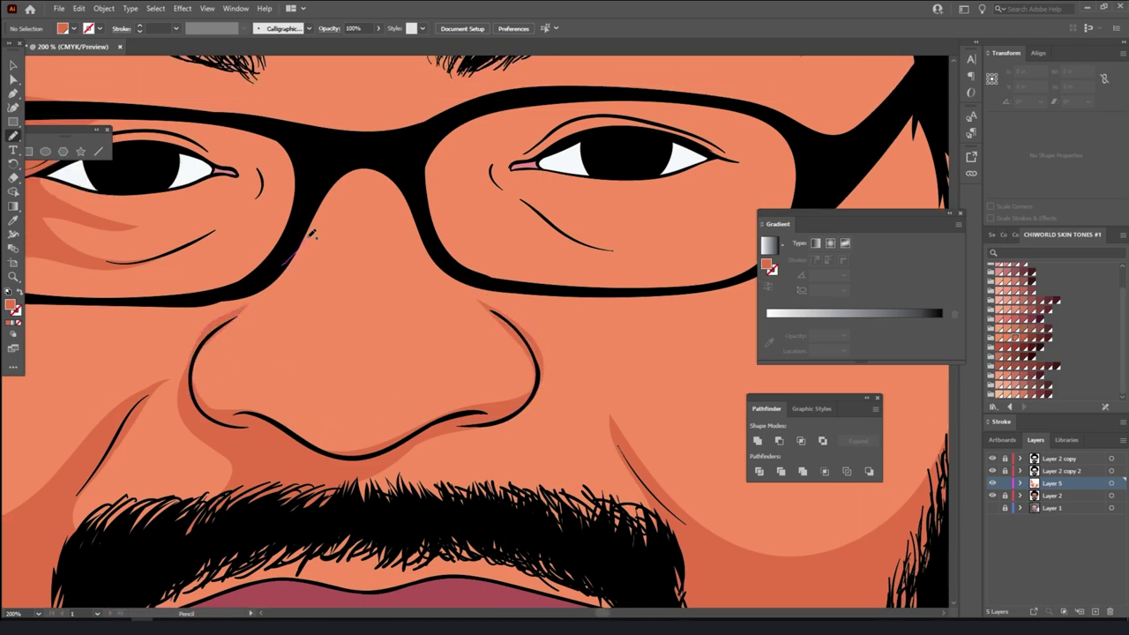
{"action": "left_click_drag", "start_coordinate": [357, 163], "coordinate": [352, 168]}
{"action": "scroll", "coordinate": [396, 308], "scroll_direction": "down", "scroll_amount": 2}
- Trace shading strokes along the upper glasses rim and the eyebrow
{"action": "scroll", "coordinate": [477, 447], "scroll_direction": "down", "scroll_amount": 2}
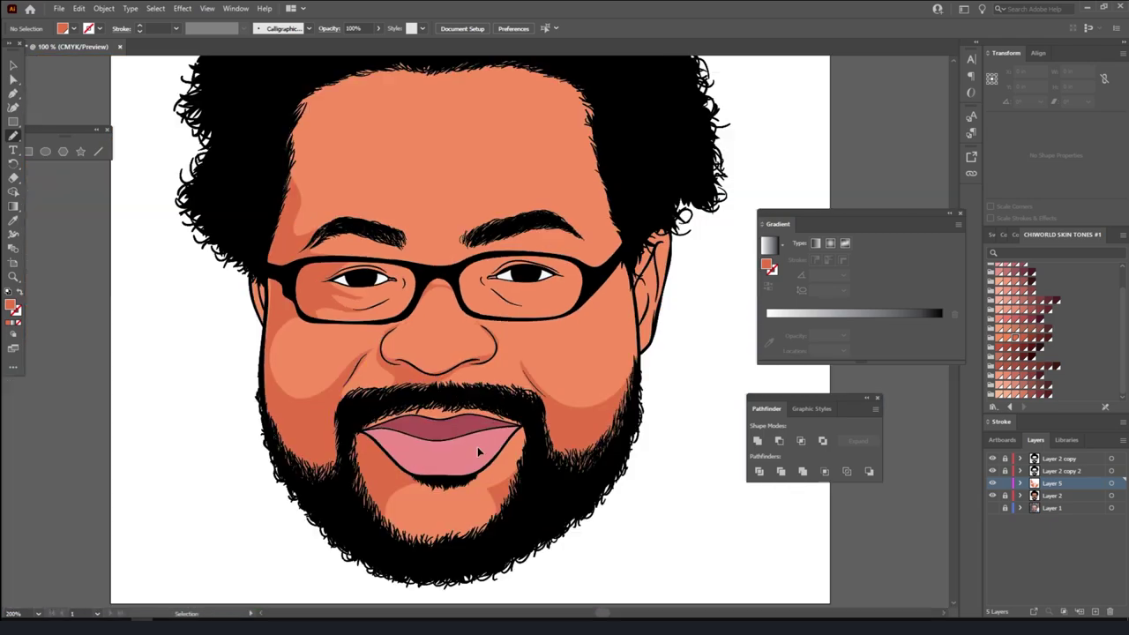
{"action": "scroll", "coordinate": [650, 439], "scroll_direction": "up", "scroll_amount": 2}
{"action": "scroll", "coordinate": [655, 432], "scroll_direction": "up", "scroll_amount": 2}
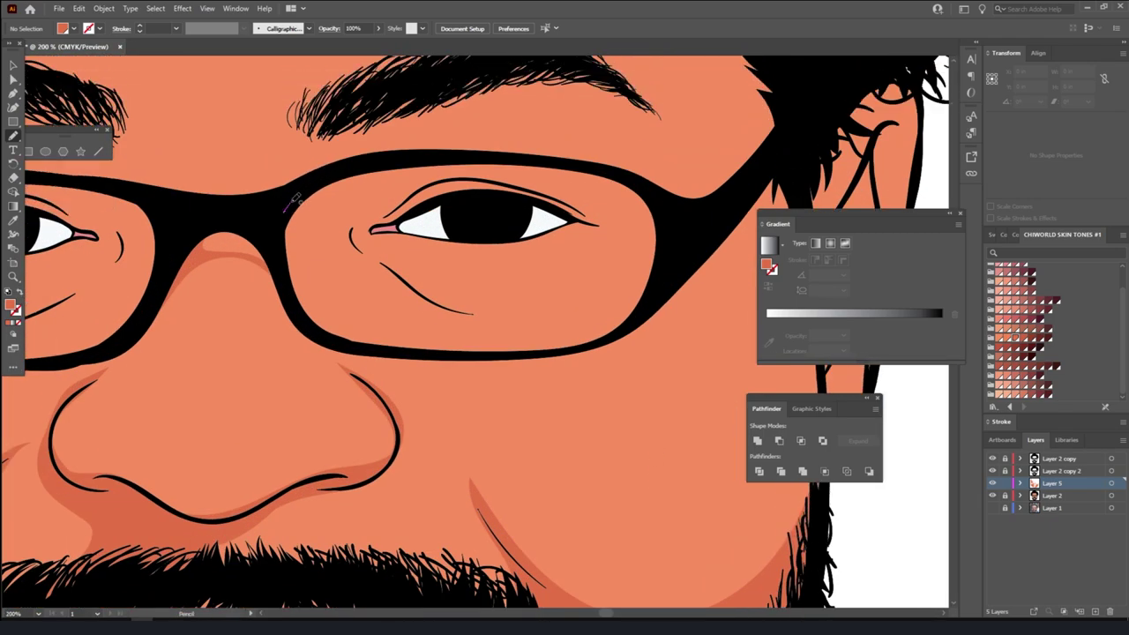
{"action": "left_click_drag", "start_coordinate": [291, 203], "coordinate": [353, 201]}
{"action": "key", "text": "ctrl+shift+a"}
{"action": "scroll", "coordinate": [476, 212], "scroll_direction": "up", "scroll_amount": 2}
{"action": "mouse_move", "coordinate": [481, 213]}
{"action": "left_mouse_down"}
{"action": "mouse_move", "coordinate": [348, 163]}
{"action": "mouse_move", "coordinate": [337, 244]}
{"action": "mouse_move", "coordinate": [396, 233]}
{"action": "left_mouse_up"}
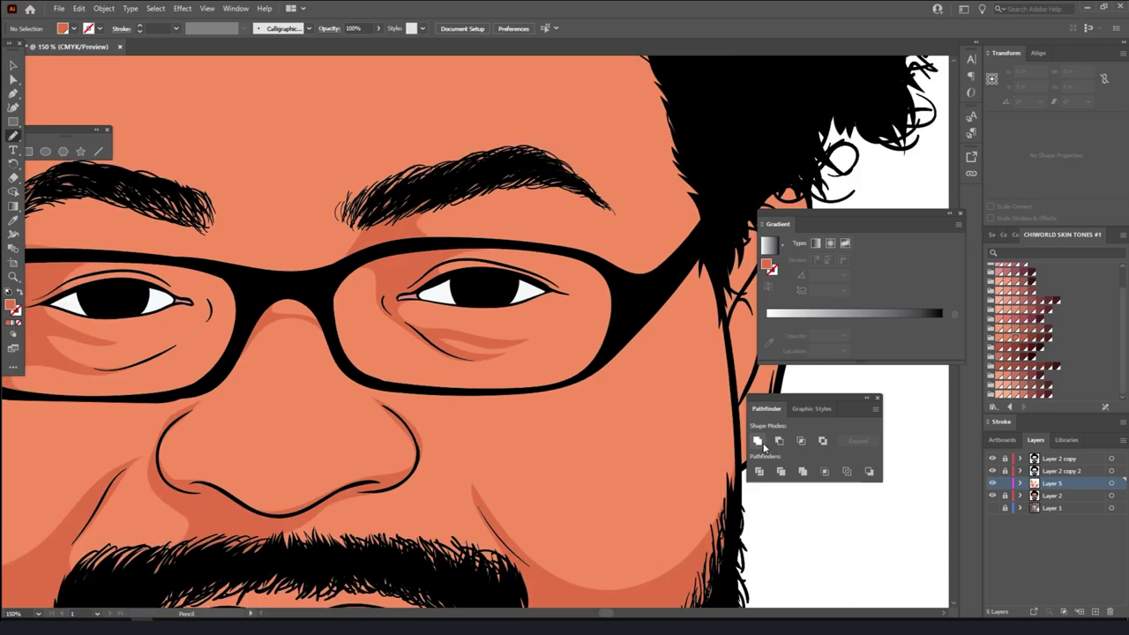
{"action": "scroll", "coordinate": [697, 478], "scroll_direction": "down", "scroll_amount": 5}
{"action": "scroll", "coordinate": [670, 459], "scroll_direction": "up", "scroll_amount": 5}
{"action": "scroll", "coordinate": [670, 453], "scroll_direction": "up", "scroll_amount": 1}
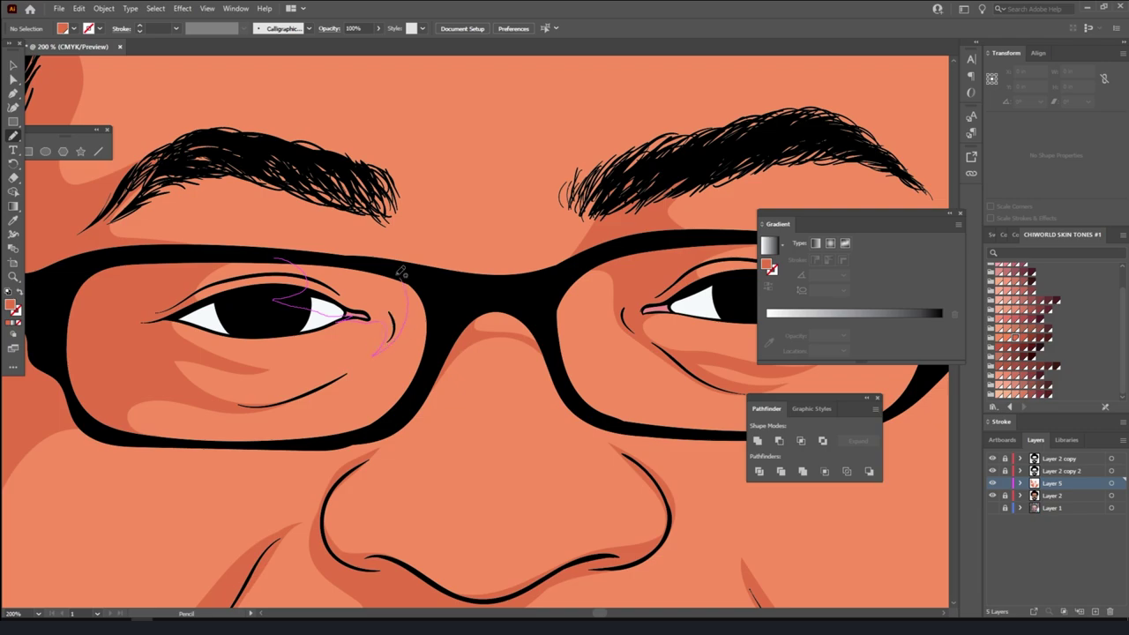
{"action": "left_click_drag", "start_coordinate": [400, 271], "coordinate": [401, 270]}
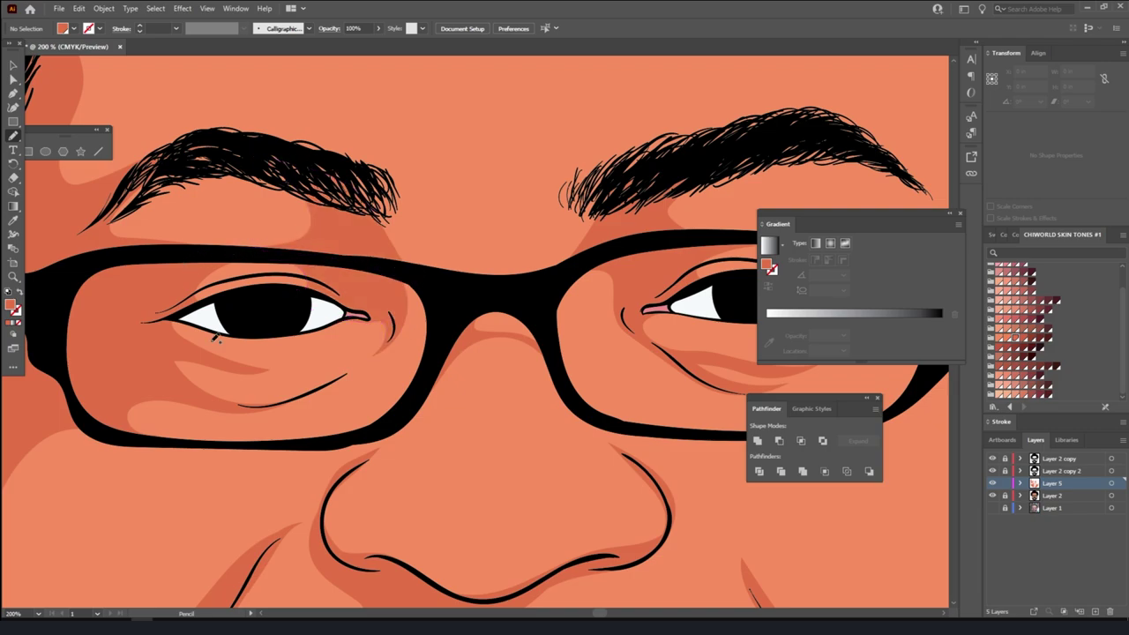
- Draw a highlight along the inner glasses frame and check the whole portrait
{"action": "key", "text": "ctrl+minus"}
{"action": "key", "text": "ctrl+minus"}
{"action": "key", "text": "ctrl+minus"}
{"action": "key", "text": "ctrl+minus"}
{"action": "key", "text": "ctrl+minus"}
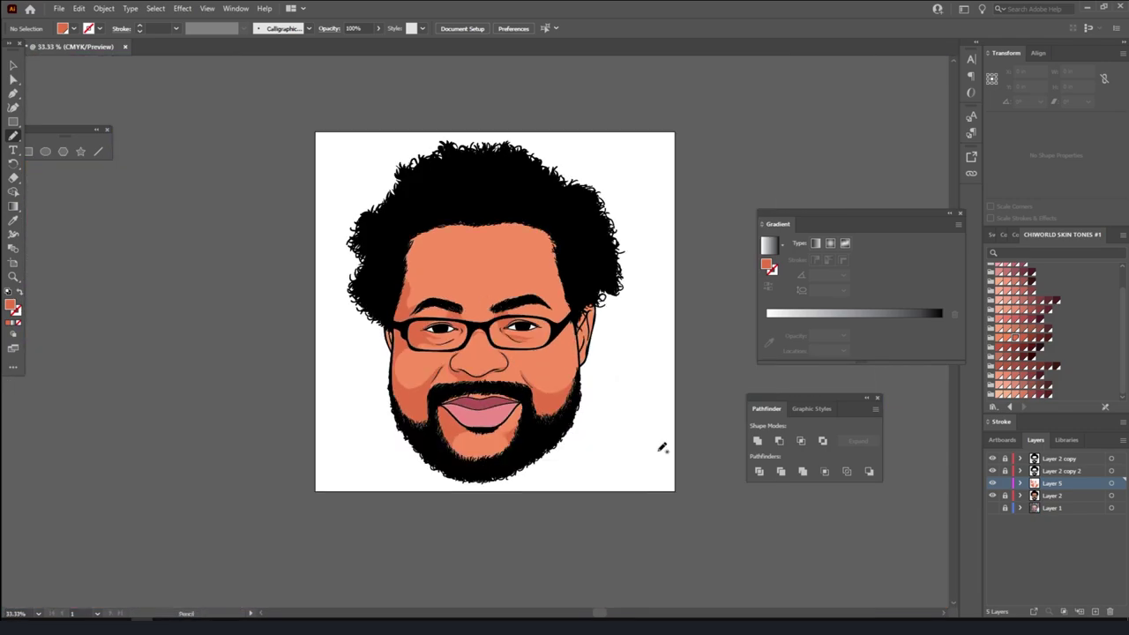
{"action": "scroll", "coordinate": [624, 448], "scroll_direction": "down", "scroll_amount": 1}
{"action": "scroll", "coordinate": [529, 414], "scroll_direction": "up", "scroll_amount": 4}
{"action": "scroll", "coordinate": [613, 423], "scroll_direction": "down", "scroll_amount": 3}
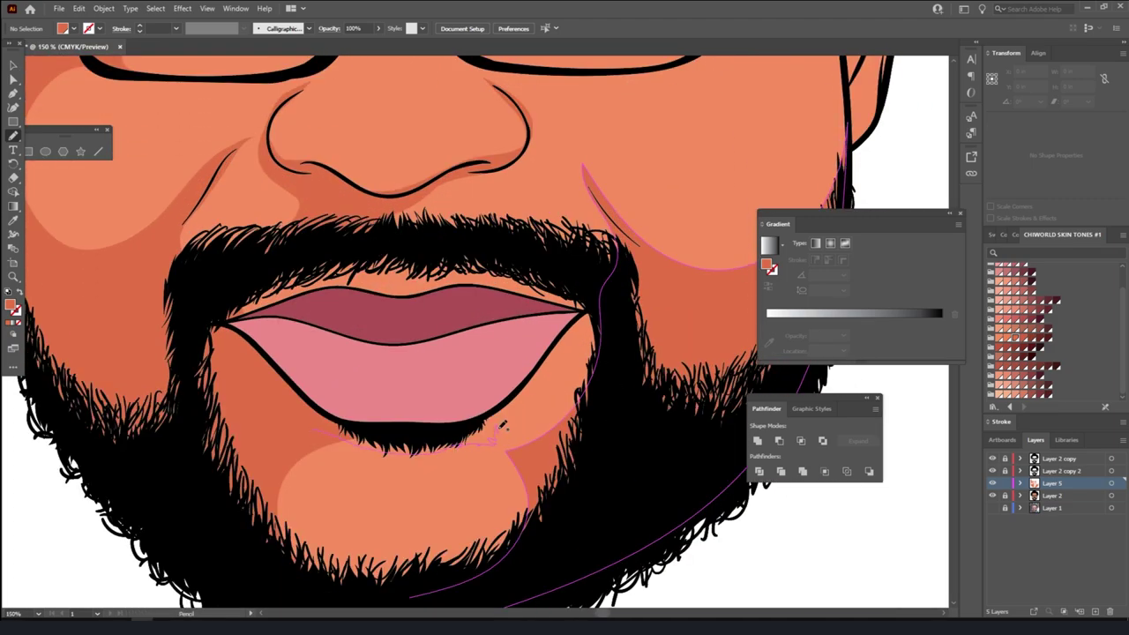
{"action": "key", "text": "ctrl+minus"}
{"action": "key", "text": "ctrl+minus"}
{"action": "key", "text": "ctrl+minus"}
{"action": "scroll", "coordinate": [596, 461], "scroll_direction": "up", "scroll_amount": 3}
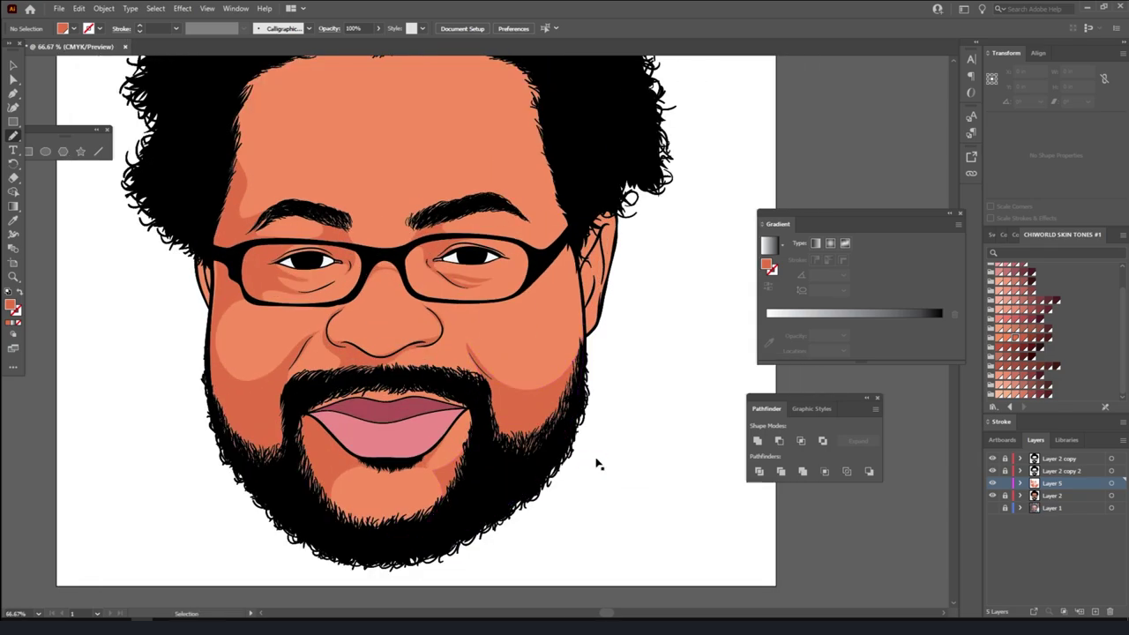
{"action": "scroll", "coordinate": [596, 461], "scroll_direction": "up", "scroll_amount": 1}
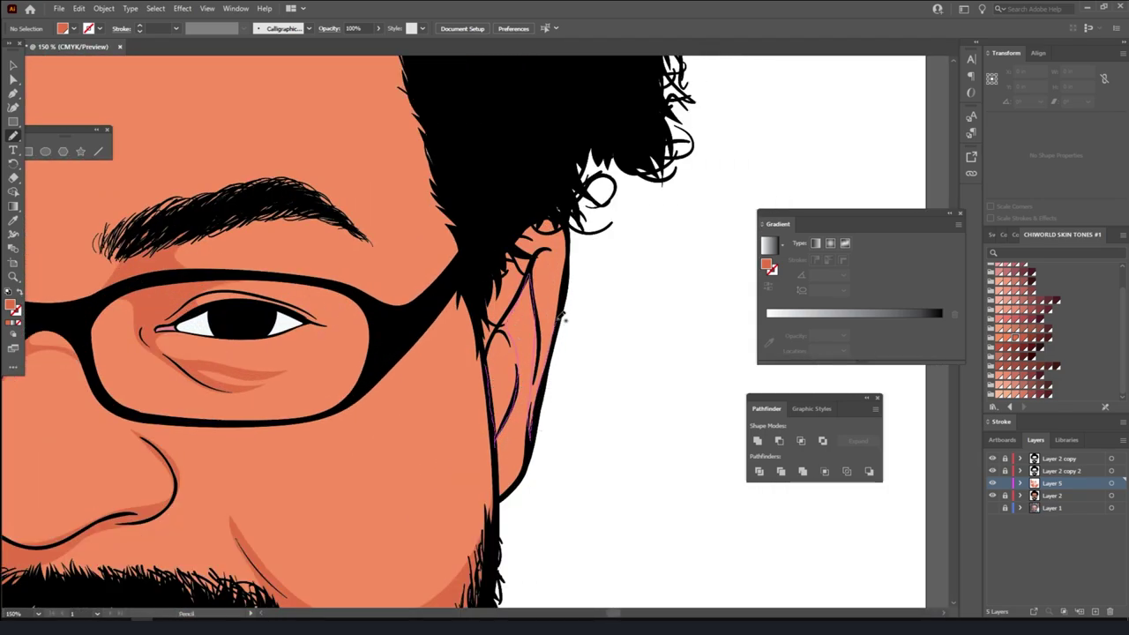
{"action": "key", "text": "ctrl+0"}
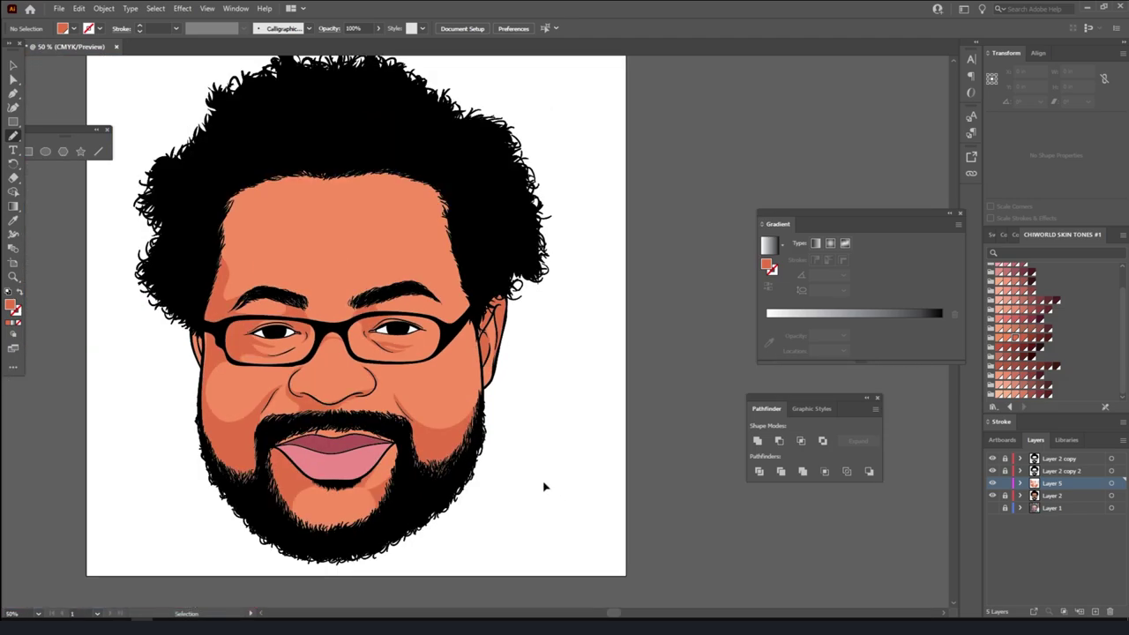
{"action": "scroll", "coordinate": [544, 485], "scroll_direction": "up", "scroll_amount": 3}
{"action": "left_click_drag", "start_coordinate": [500, 348], "coordinate": [463, 284]}
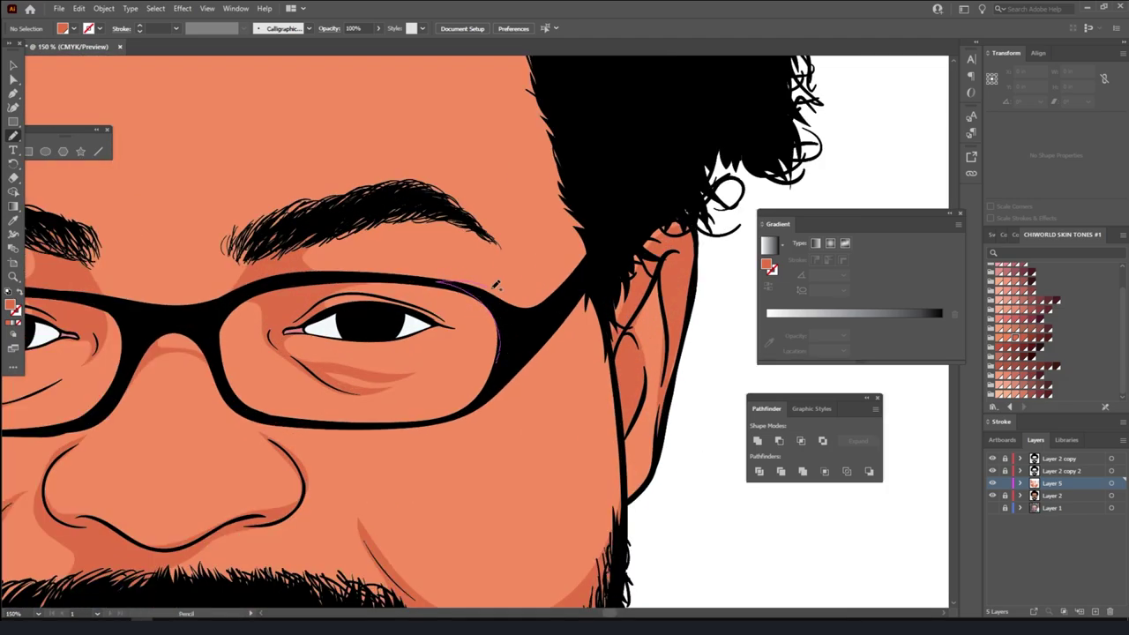
{"action": "key", "text": "ctrl+0"}
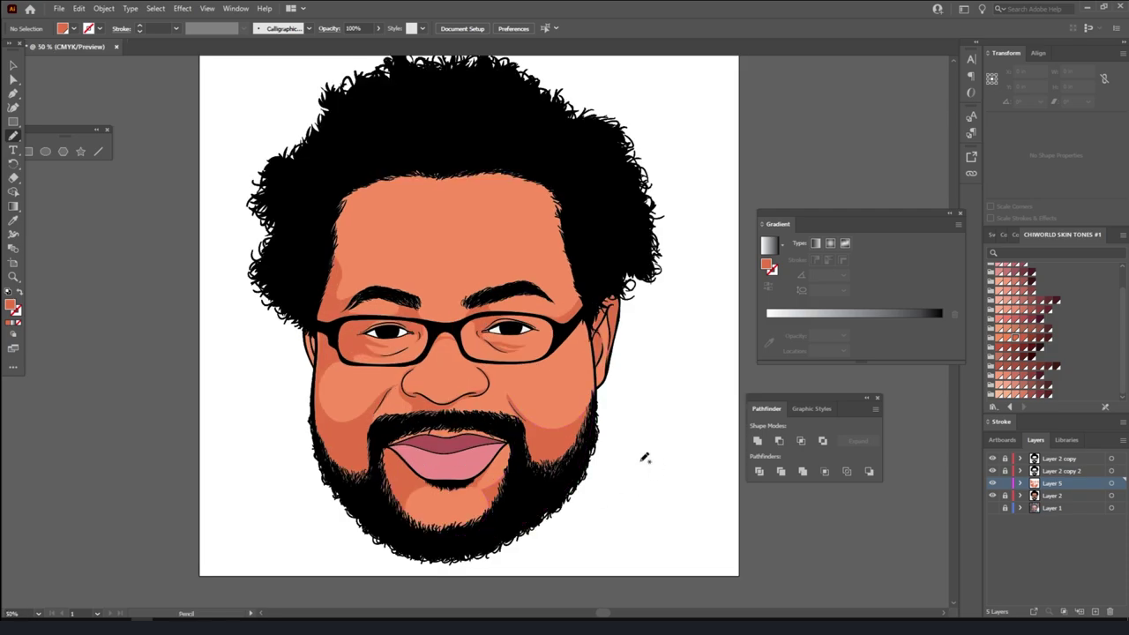
- Add a new highlight layer above Layer 2 and draw a highlight under the nose
{"action": "left_click", "coordinate": [1034, 496]}
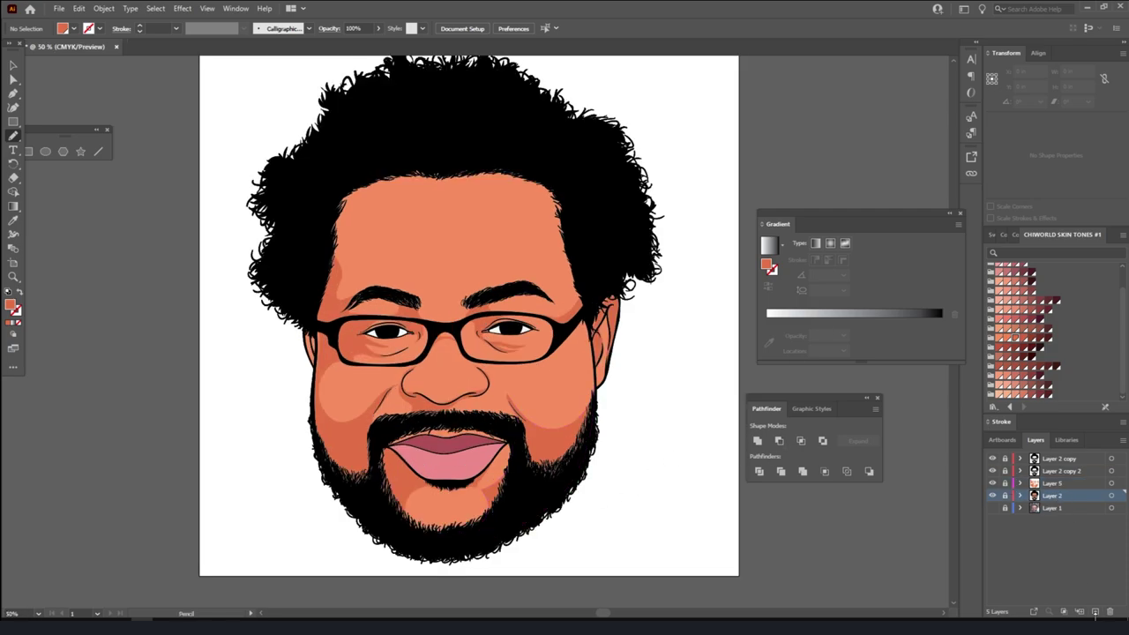
{"action": "left_click", "coordinate": [1096, 611]}
{"action": "scroll", "coordinate": [510, 432], "scroll_direction": "down", "scroll_amount": 3}
{"action": "key", "text": "ctrl+equal"}
{"action": "key", "text": "ctrl+equal"}
{"action": "key", "text": "ctrl+equal"}
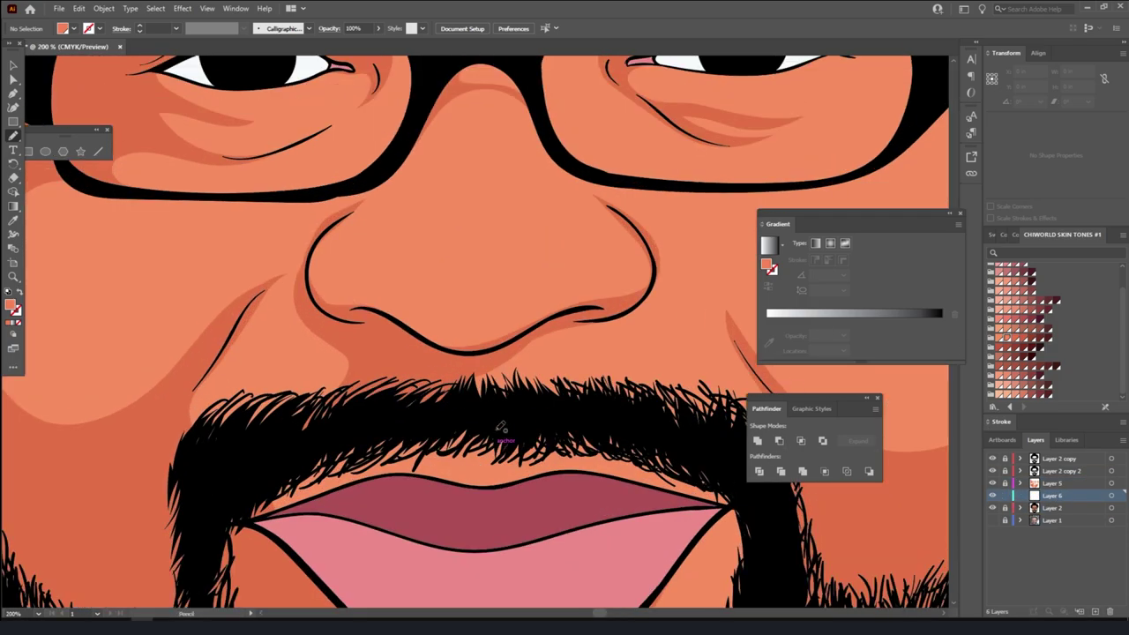
{"action": "scroll", "coordinate": [378, 390], "scroll_direction": "up", "scroll_amount": 2}
{"action": "mouse_move", "coordinate": [351, 377]}
{"action": "left_mouse_down"}
{"action": "mouse_move", "coordinate": [377, 390]}
{"action": "mouse_move", "coordinate": [597, 353]}
{"action": "mouse_move", "coordinate": [473, 368]}
{"action": "left_mouse_up"}
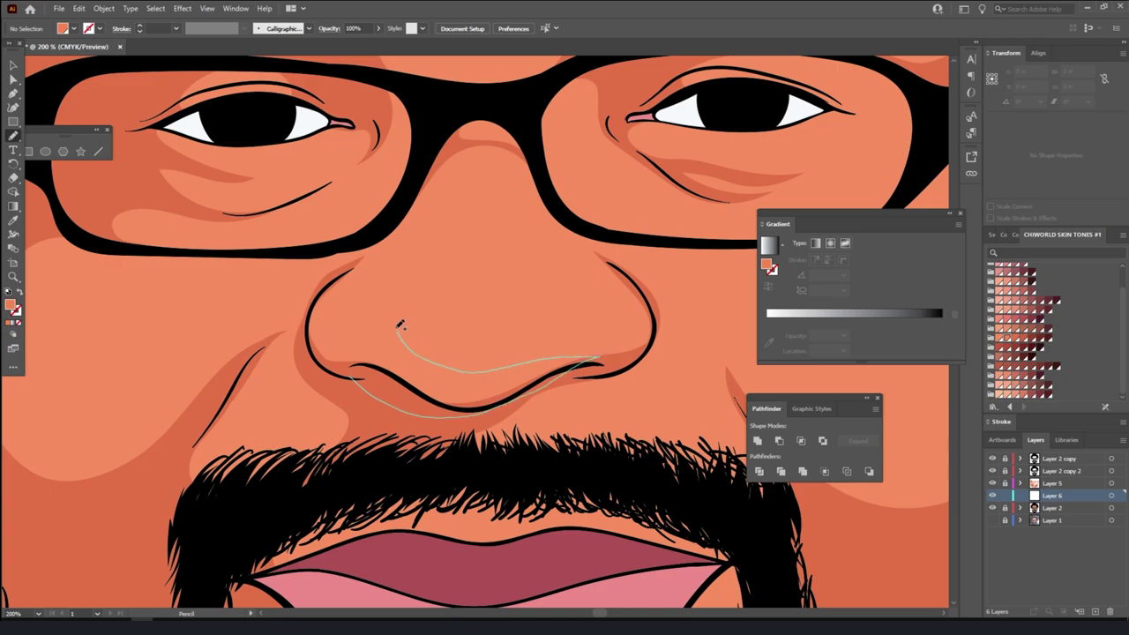
{"action": "left_click_drag", "start_coordinate": [399, 325], "coordinate": [335, 378]}
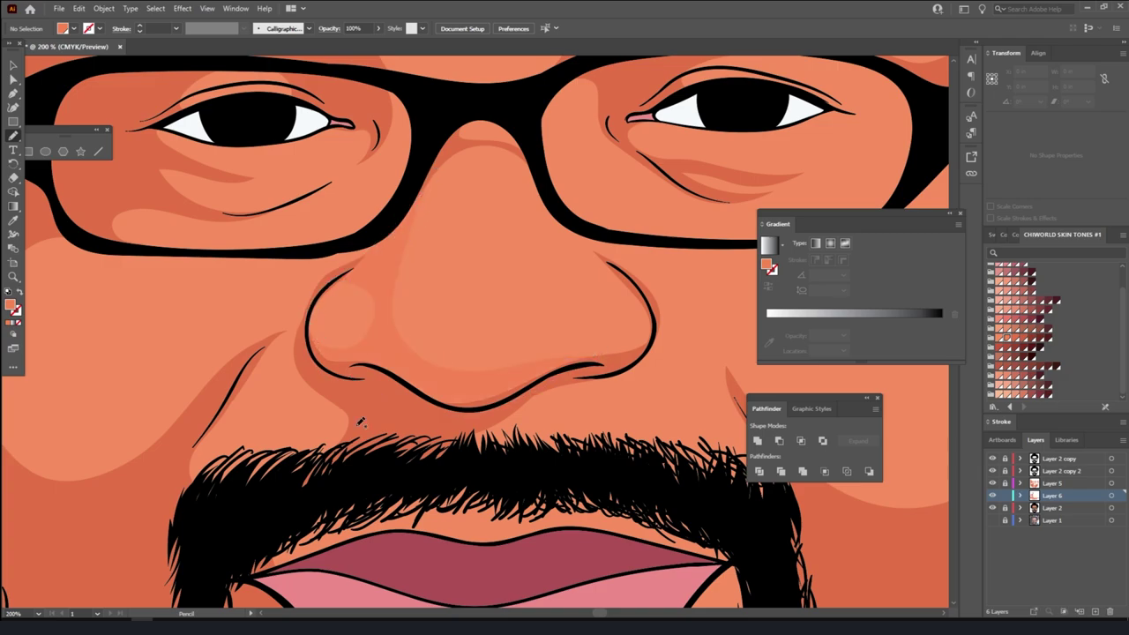
- Draw a closed highlight shape on the left cheek
{"action": "key", "text": "ctrl+minus"}
{"action": "key", "text": "ctrl+minus"}
{"action": "key", "text": "ctrl+minus"}
{"action": "key", "text": "ctrl+equal"}
{"action": "key", "text": "ctrl+equal"}
{"action": "key", "text": "ctrl+equal"}
{"action": "scroll", "coordinate": [432, 438], "scroll_direction": "down", "scroll_amount": 1}
{"action": "mouse_move", "coordinate": [246, 465]}
{"action": "left_mouse_down"}
{"action": "mouse_move", "coordinate": [432, 439]}
{"action": "mouse_move", "coordinate": [382, 304]}
{"action": "left_mouse_up"}
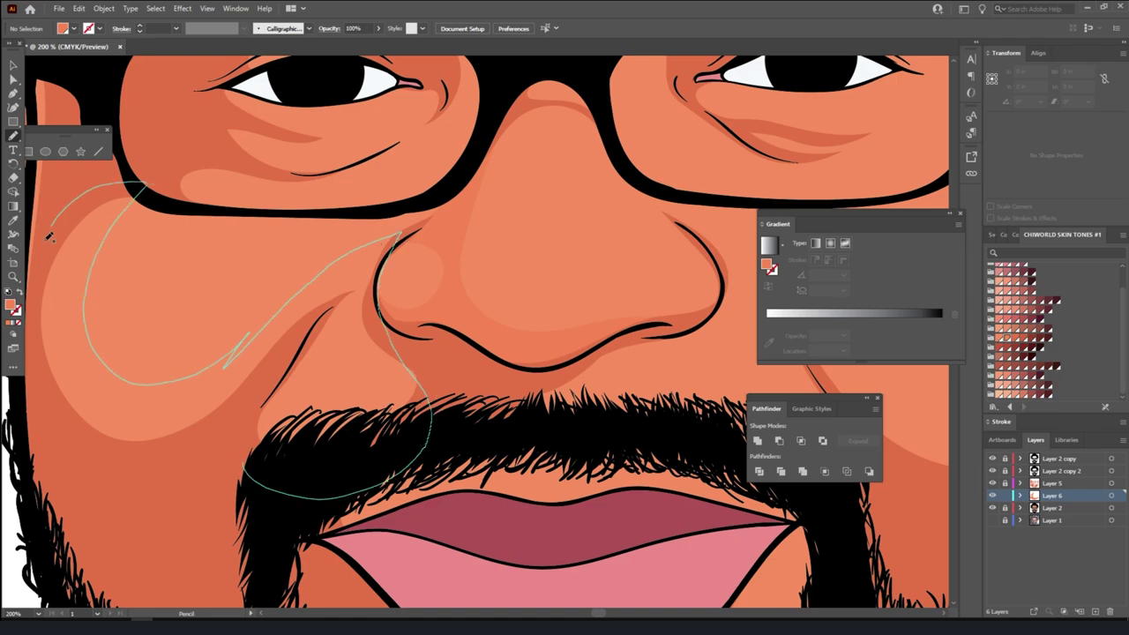
{"action": "left_click_drag", "start_coordinate": [407, 228], "coordinate": [241, 518]}
- Draw a highlight along the lower edge of the left lens and under the eye
{"action": "key", "text": "ctrl+minus"}
{"action": "key", "text": "ctrl+minus"}
{"action": "key", "text": "ctrl+equal"}
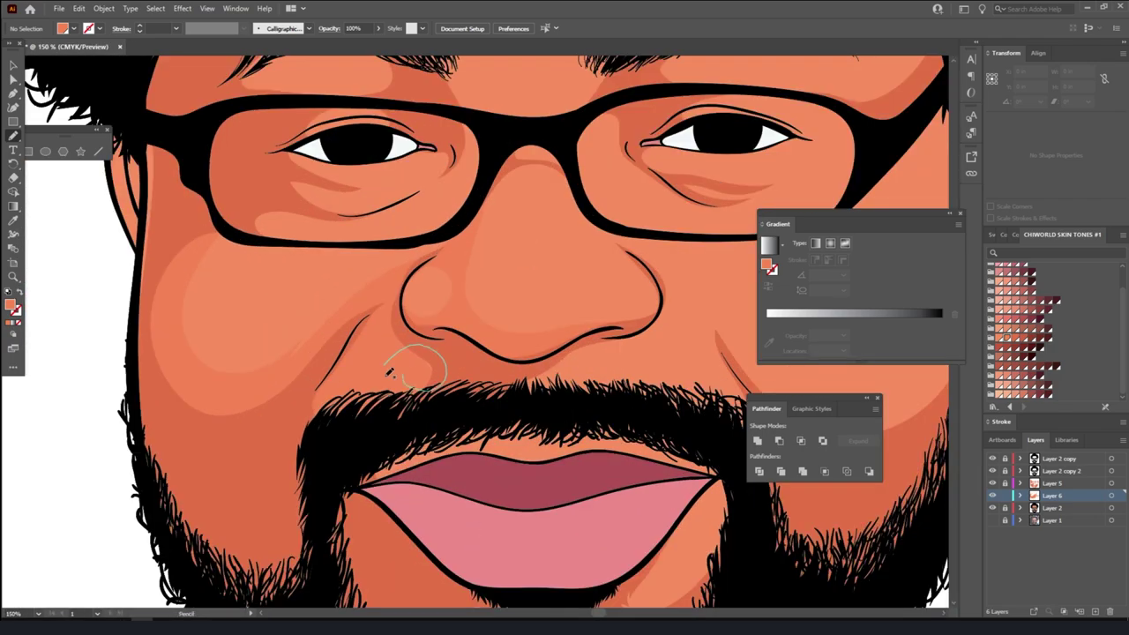
{"action": "scroll", "coordinate": [192, 303], "scroll_direction": "up", "scroll_amount": 1}
{"action": "mouse_move", "coordinate": [165, 322]}
{"action": "left_mouse_down"}
{"action": "mouse_move", "coordinate": [298, 288]}
{"action": "mouse_move", "coordinate": [462, 157]}
{"action": "left_mouse_up"}
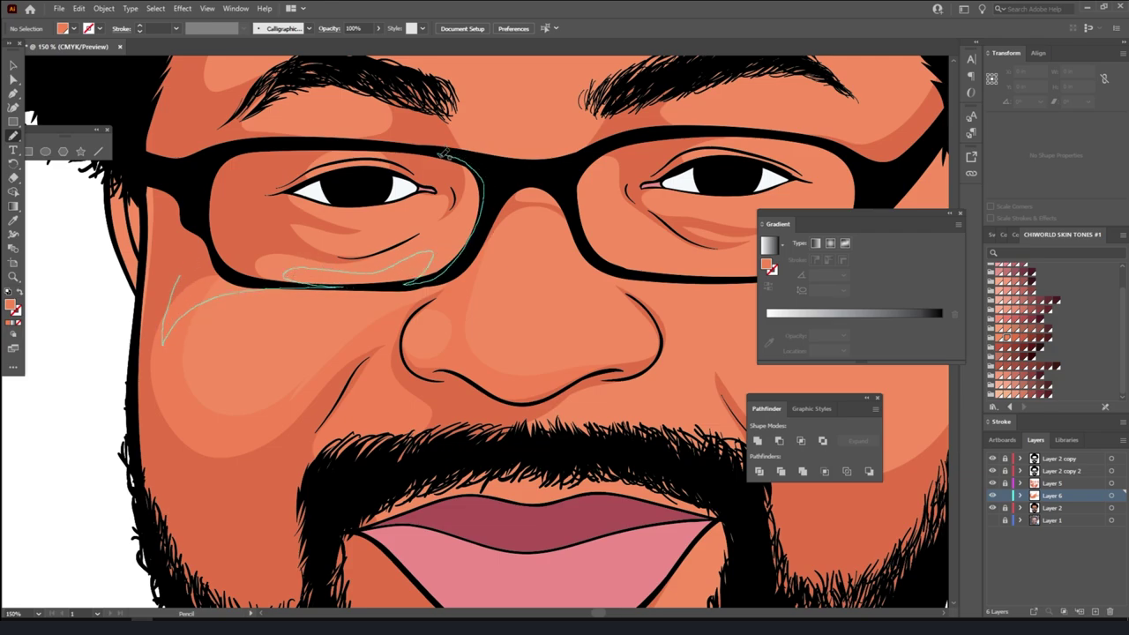
{"action": "left_click_drag", "start_coordinate": [422, 196], "coordinate": [316, 237]}
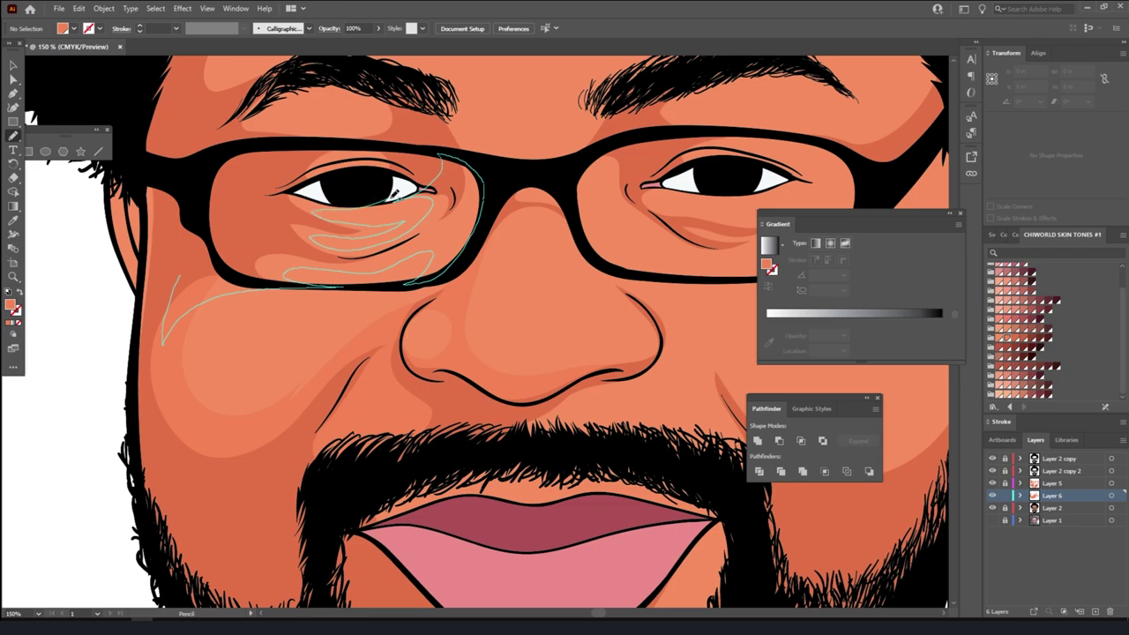
{"action": "left_click_drag", "start_coordinate": [410, 218], "coordinate": [257, 191]}
{"action": "scroll", "coordinate": [314, 194], "scroll_direction": "up", "scroll_amount": 3}
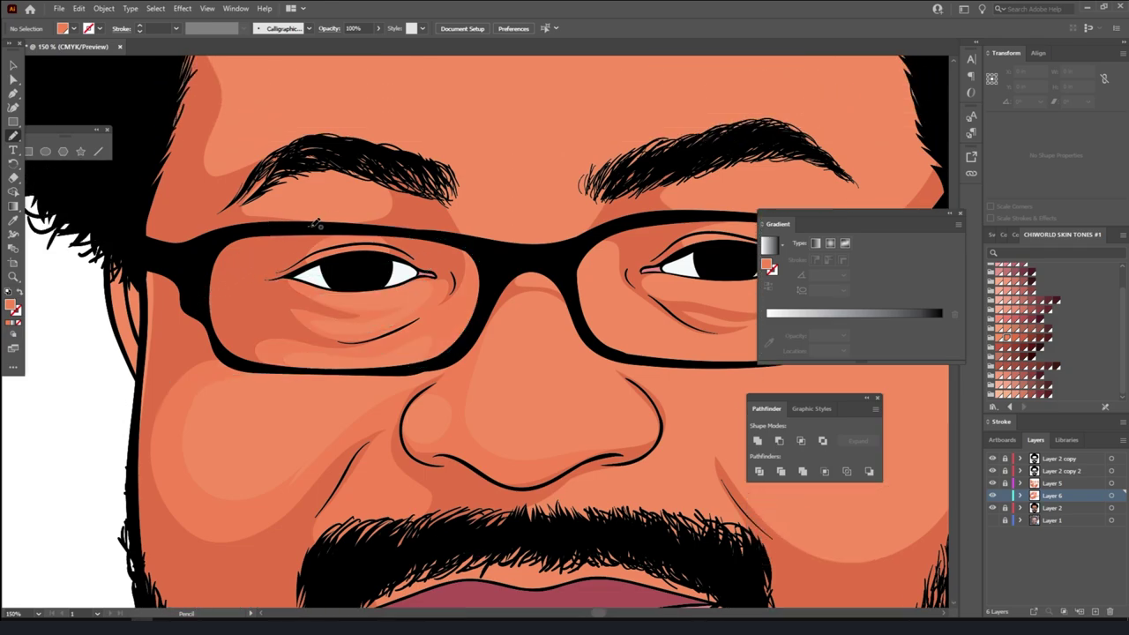
{"action": "left_click_drag", "start_coordinate": [318, 221], "coordinate": [419, 213]}
- Add a forehead highlight beside the left eyebrow
{"action": "scroll", "coordinate": [419, 212], "scroll_direction": "up", "scroll_amount": 3}
{"action": "scroll", "coordinate": [419, 212], "scroll_direction": "up", "scroll_amount": 3}
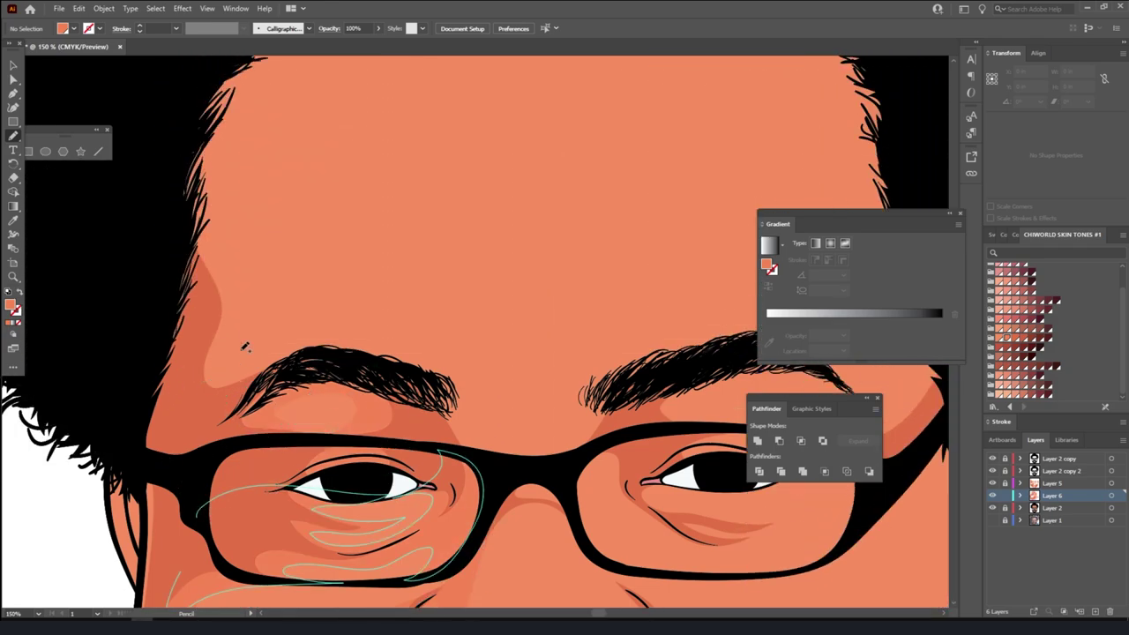
{"action": "key", "text": "ctrl+minus"}
{"action": "mouse_move", "coordinate": [274, 261]}
{"action": "left_mouse_down"}
{"action": "mouse_move", "coordinate": [401, 352]}
{"action": "mouse_move", "coordinate": [350, 330]}
{"action": "left_mouse_up"}
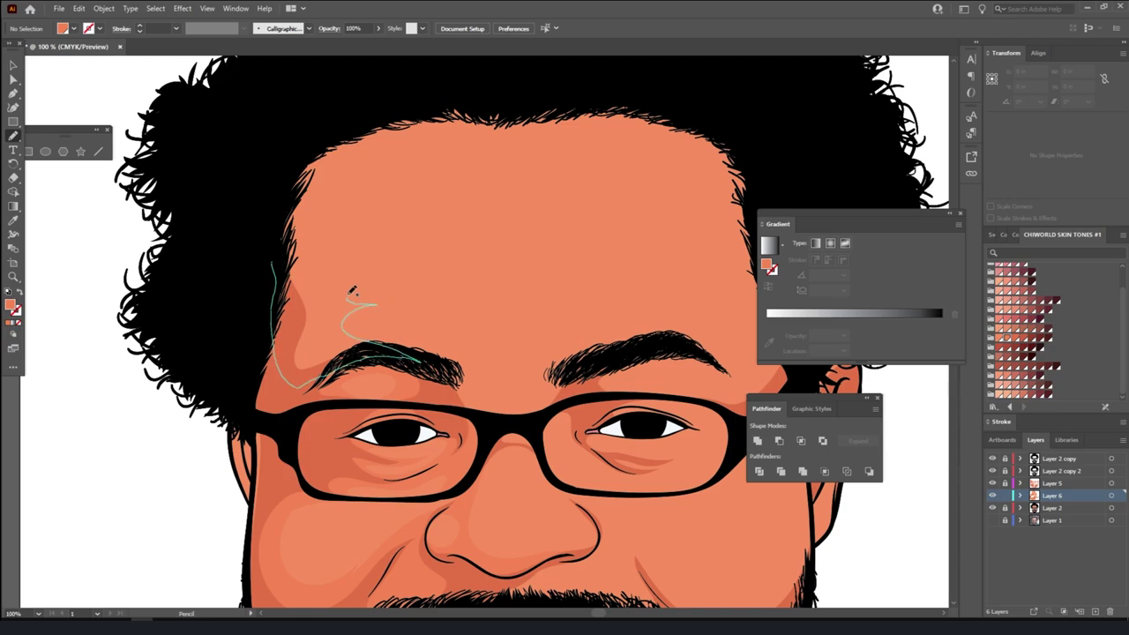
{"action": "left_click_drag", "start_coordinate": [434, 249], "coordinate": [357, 177]}
- Add highlights along the upper lip and around the chin up the right jaw
{"action": "key", "text": "ctrl+0"}
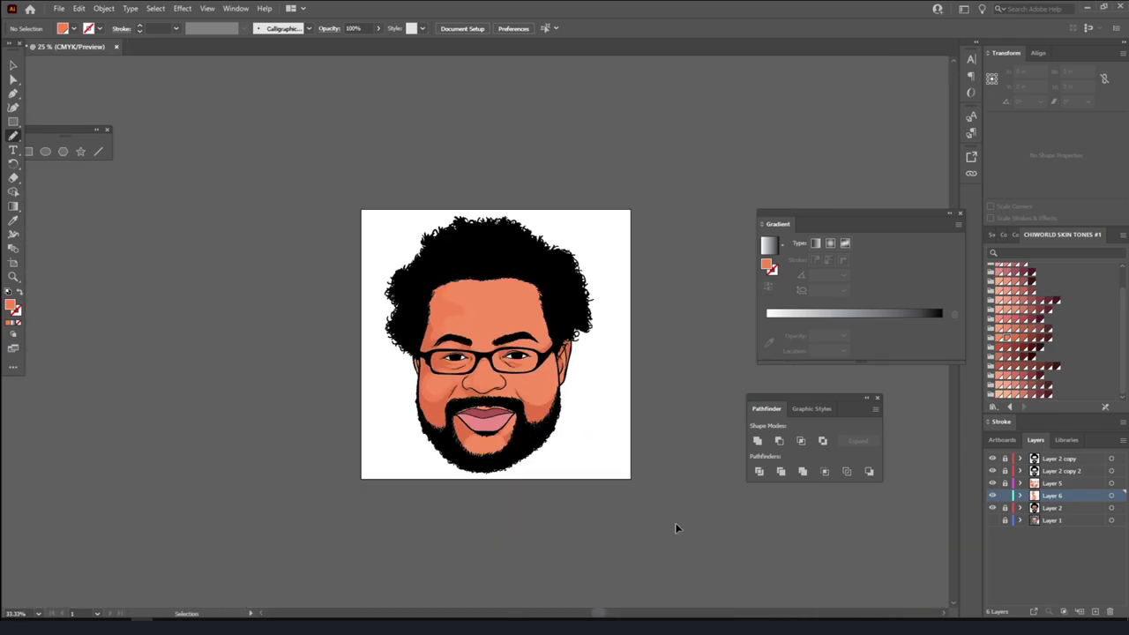
{"action": "scroll", "coordinate": [625, 482], "scroll_direction": "up", "scroll_amount": 3}
{"action": "scroll", "coordinate": [625, 482], "scroll_direction": "up", "scroll_amount": 1}
{"action": "left_click_drag", "start_coordinate": [320, 340], "coordinate": [425, 329]}
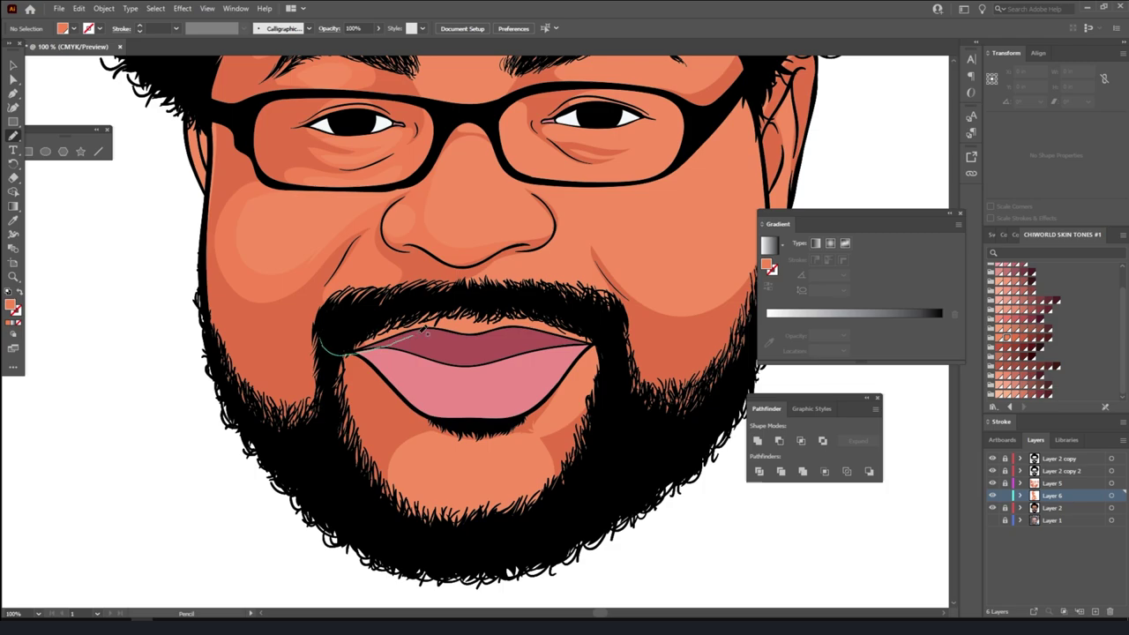
{"action": "left_click_drag", "start_coordinate": [542, 323], "coordinate": [608, 339]}
{"action": "left_click_drag", "start_coordinate": [355, 466], "coordinate": [580, 481]}
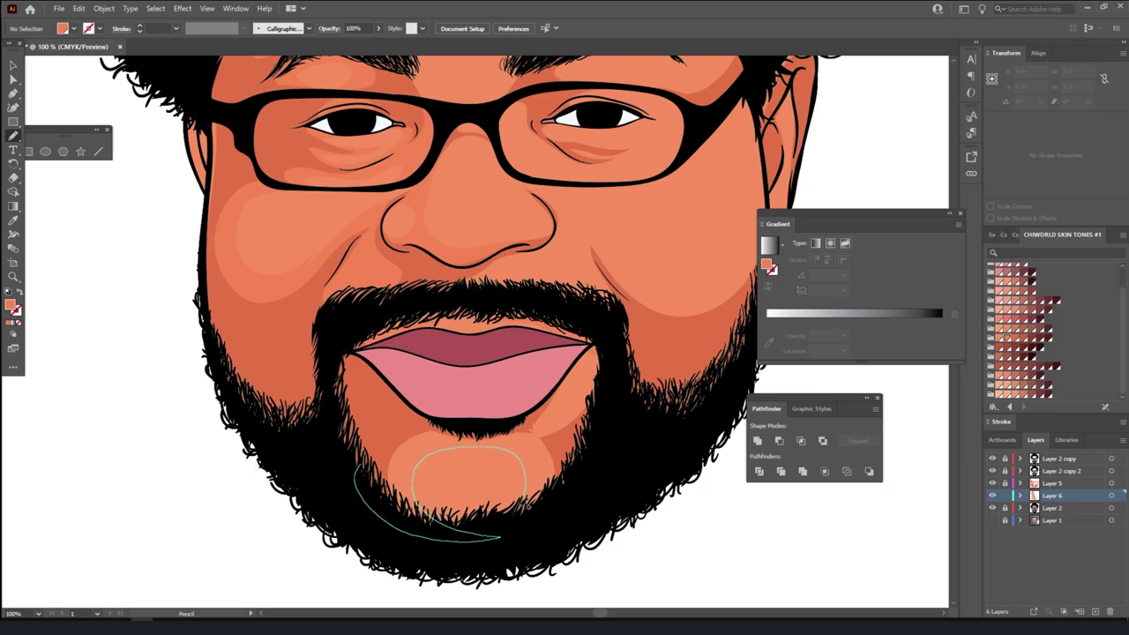
{"action": "left_click_drag", "start_coordinate": [580, 481], "coordinate": [423, 362]}
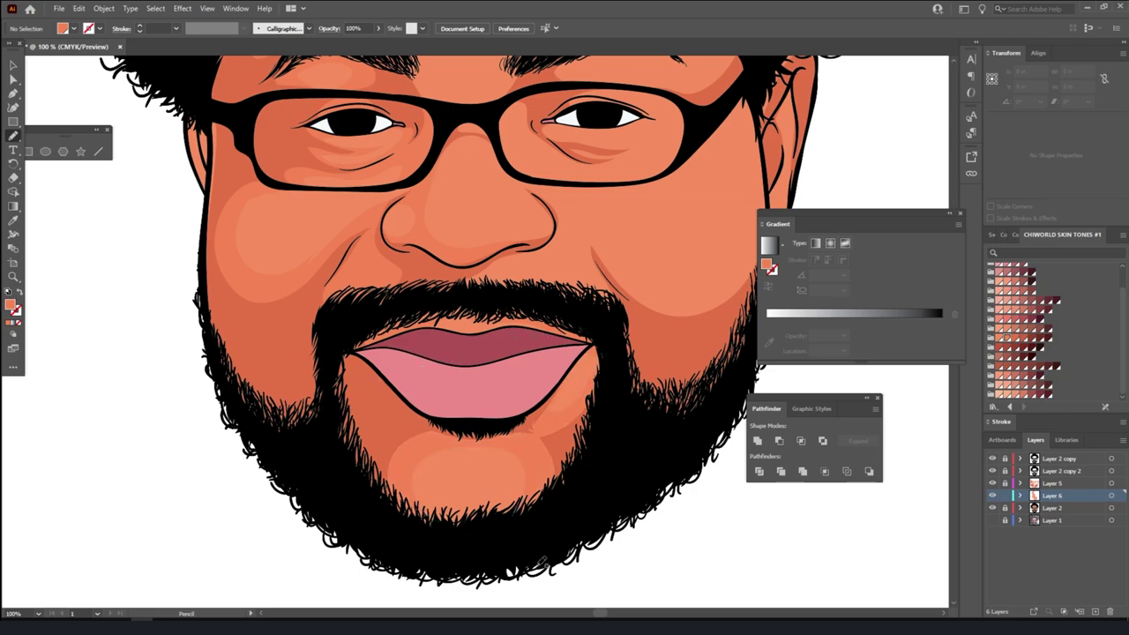
- Draw a skin-tone shading shape on the right cheek from the nose into the beard
{"action": "key", "text": "ctrl+minus"}
{"action": "key", "text": "ctrl+minus"}
{"action": "key", "text": "ctrl+minus"}
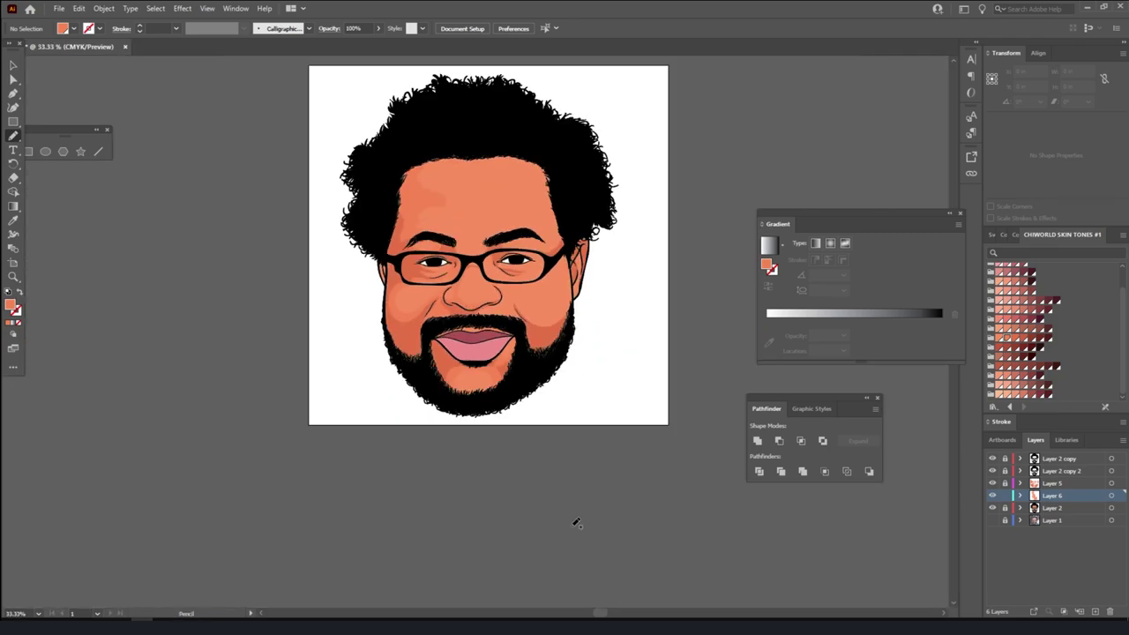
{"action": "key", "text": "ctrl+plus"}
{"action": "key", "text": "ctrl+plus"}
{"action": "key", "text": "ctrl+plus"}
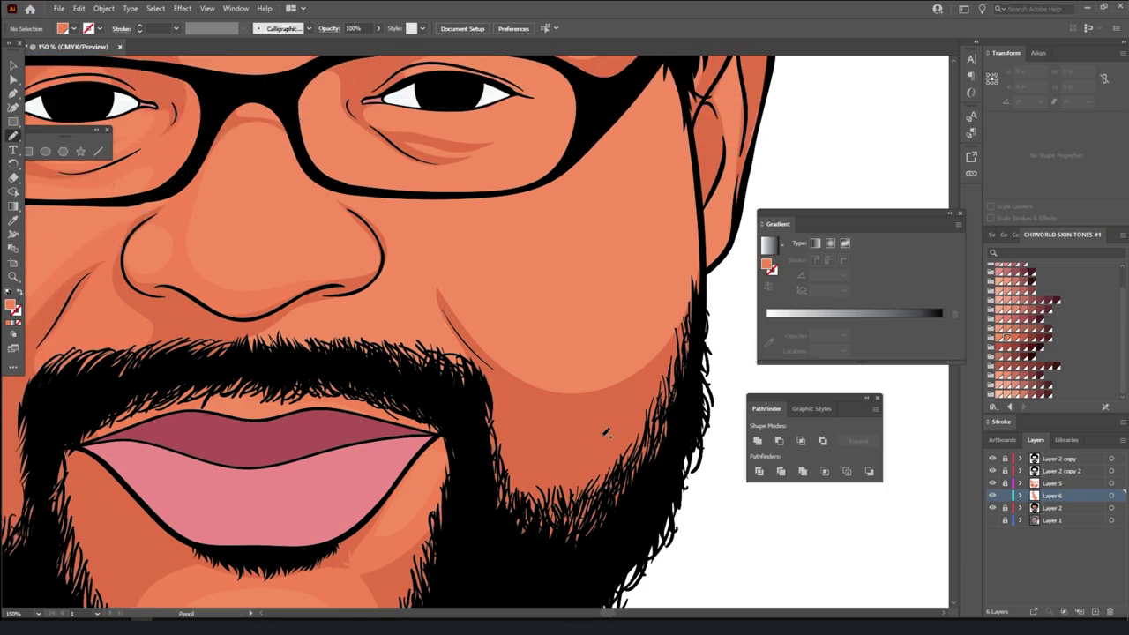
{"action": "mouse_move", "coordinate": [214, 336]}
{"action": "left_mouse_down"}
{"action": "mouse_move", "coordinate": [391, 260]}
{"action": "mouse_move", "coordinate": [377, 231]}
{"action": "left_mouse_up"}
{"action": "mouse_move", "coordinate": [373, 280]}
{"action": "left_mouse_down"}
{"action": "mouse_move", "coordinate": [629, 85]}
{"action": "mouse_move", "coordinate": [667, 291]}
{"action": "mouse_move", "coordinate": [456, 260]}
{"action": "mouse_move", "coordinate": [351, 199]}
{"action": "mouse_move", "coordinate": [378, 238]}
{"action": "left_mouse_up"}
- Draw a highlight inside the right lens extending to the outer eye corner
{"action": "key", "text": "ctrl+0"}
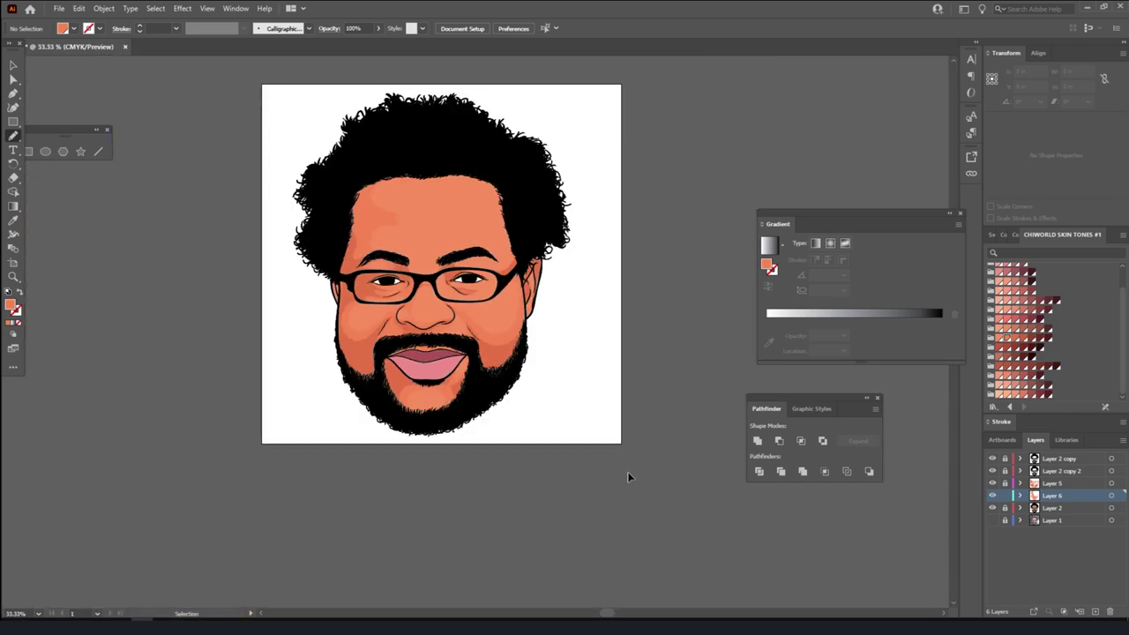
{"action": "key", "text": "ctrl+minus"}
{"action": "key", "text": "ctrl+minus"}
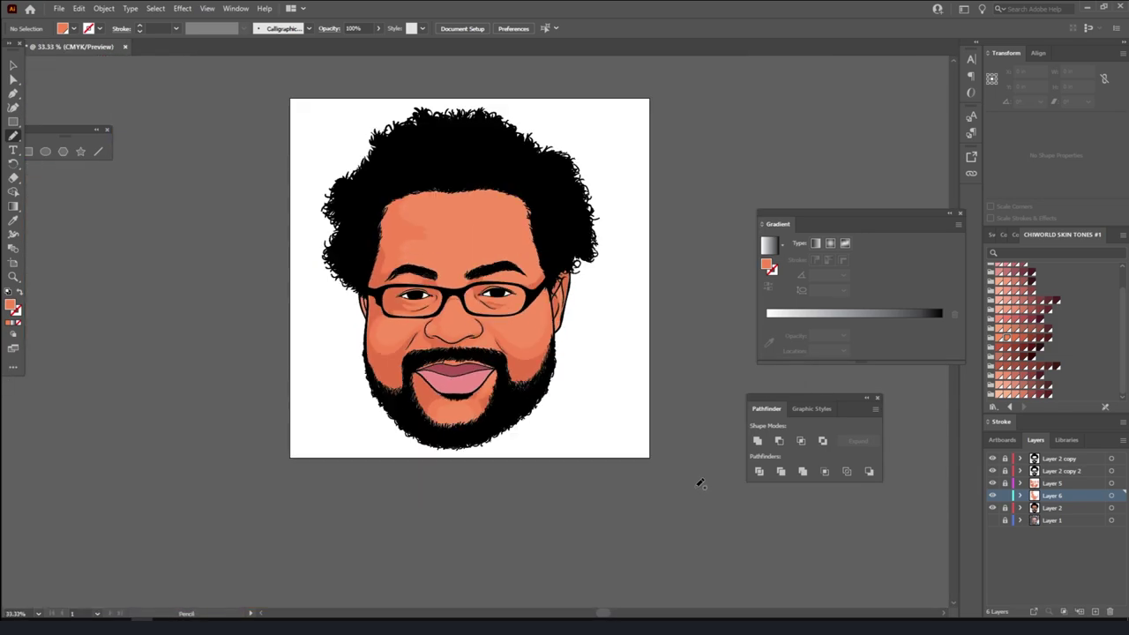
{"action": "key", "text": "ctrl+equal"}
{"action": "key", "text": "ctrl+equal"}
{"action": "key", "text": "ctrl+equal"}
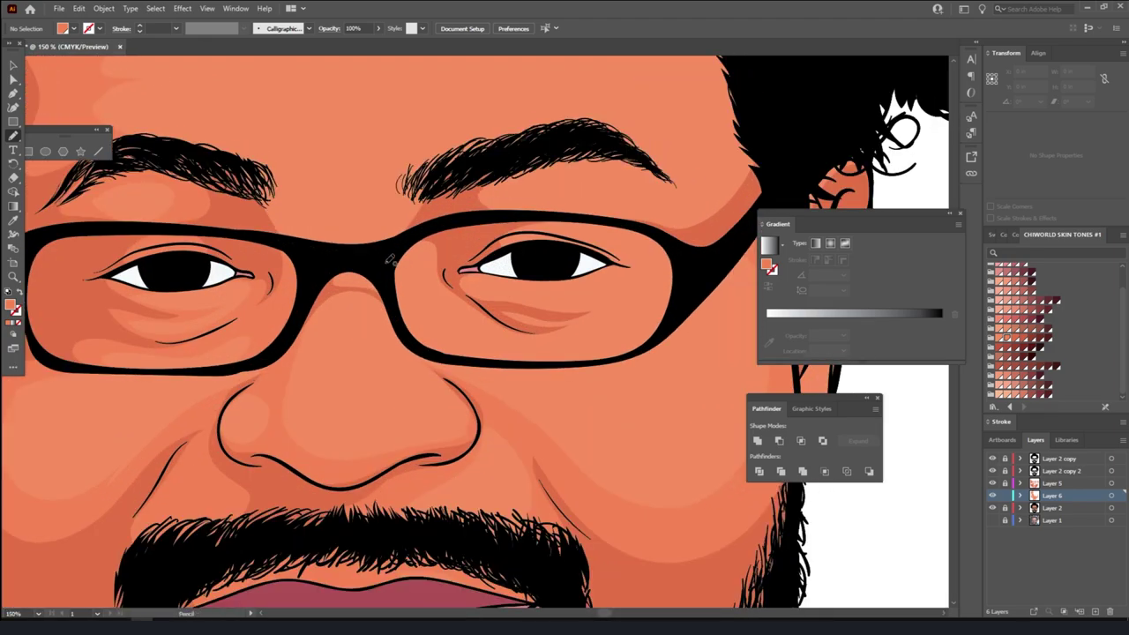
{"action": "left_click_drag", "start_coordinate": [387, 261], "coordinate": [415, 344]}
{"action": "mouse_move", "coordinate": [441, 282]}
{"action": "left_mouse_down"}
{"action": "mouse_move", "coordinate": [538, 324]}
{"action": "mouse_move", "coordinate": [641, 280]}
{"action": "left_mouse_up"}
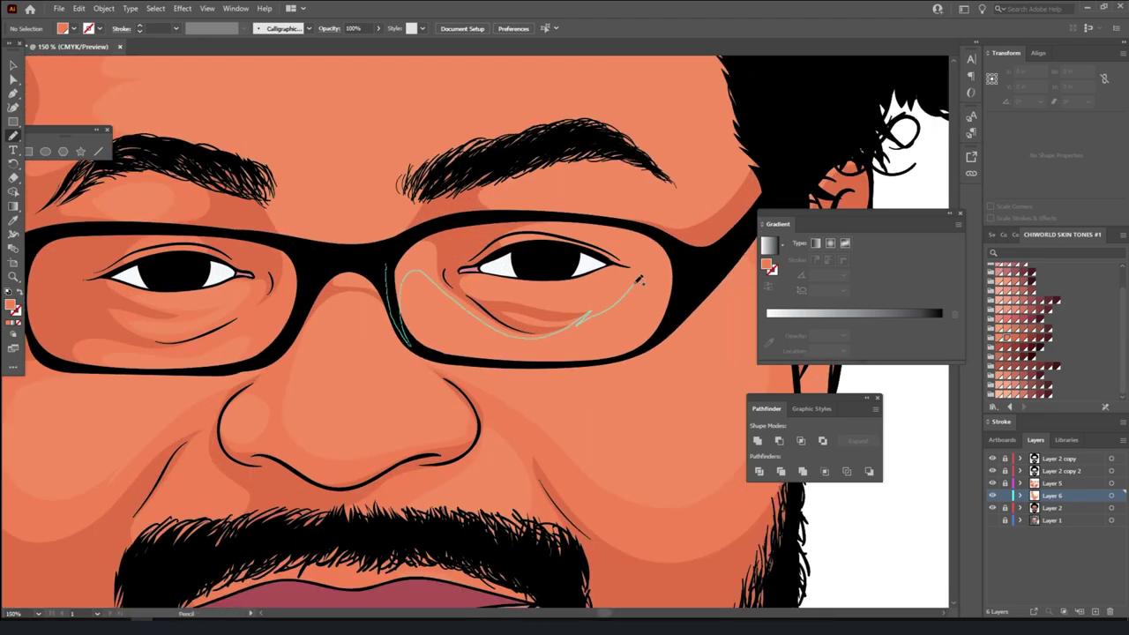
- Add highlights over the right cheek, near the eyebrow, the left temple and across the forehead
{"action": "mouse_move", "coordinate": [556, 289]}
{"action": "left_mouse_down"}
{"action": "mouse_move", "coordinate": [529, 234]}
{"action": "mouse_move", "coordinate": [630, 219]}
{"action": "mouse_move", "coordinate": [510, 146]}
{"action": "mouse_move", "coordinate": [430, 183]}
{"action": "mouse_move", "coordinate": [355, 187]}
{"action": "mouse_move", "coordinate": [277, 253]}
{"action": "mouse_move", "coordinate": [349, 226]}
{"action": "left_mouse_up"}
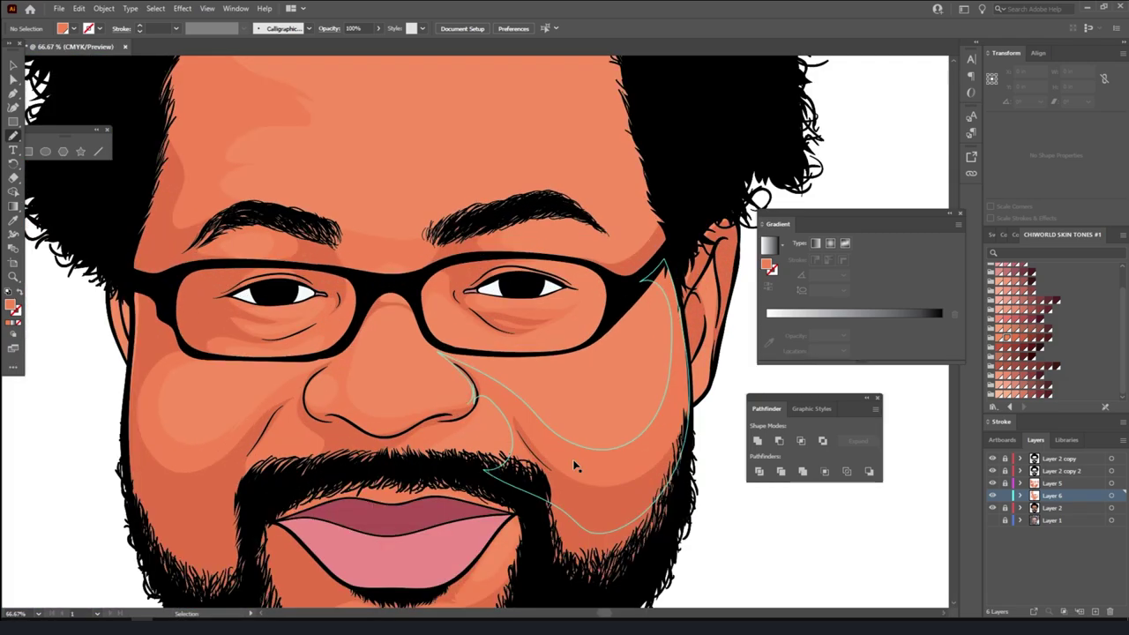
{"action": "left_click_drag", "start_coordinate": [452, 303], "coordinate": [329, 265]}
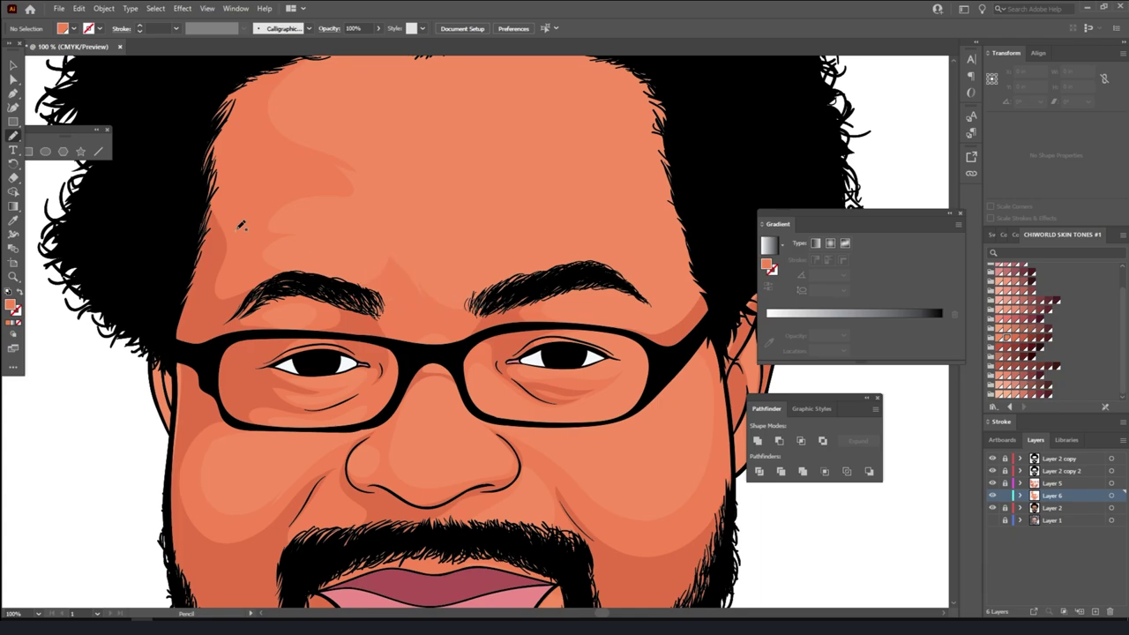
{"action": "left_click_drag", "start_coordinate": [235, 221], "coordinate": [365, 183]}
{"action": "mouse_move", "coordinate": [283, 218]}
{"action": "left_mouse_down"}
{"action": "mouse_move", "coordinate": [293, 143]}
{"action": "mouse_move", "coordinate": [476, 101]}
{"action": "left_mouse_up"}
- Trace a lighter highlight curving beneath the left eye inside the lens
{"action": "key", "text": "ctrl+minus"}
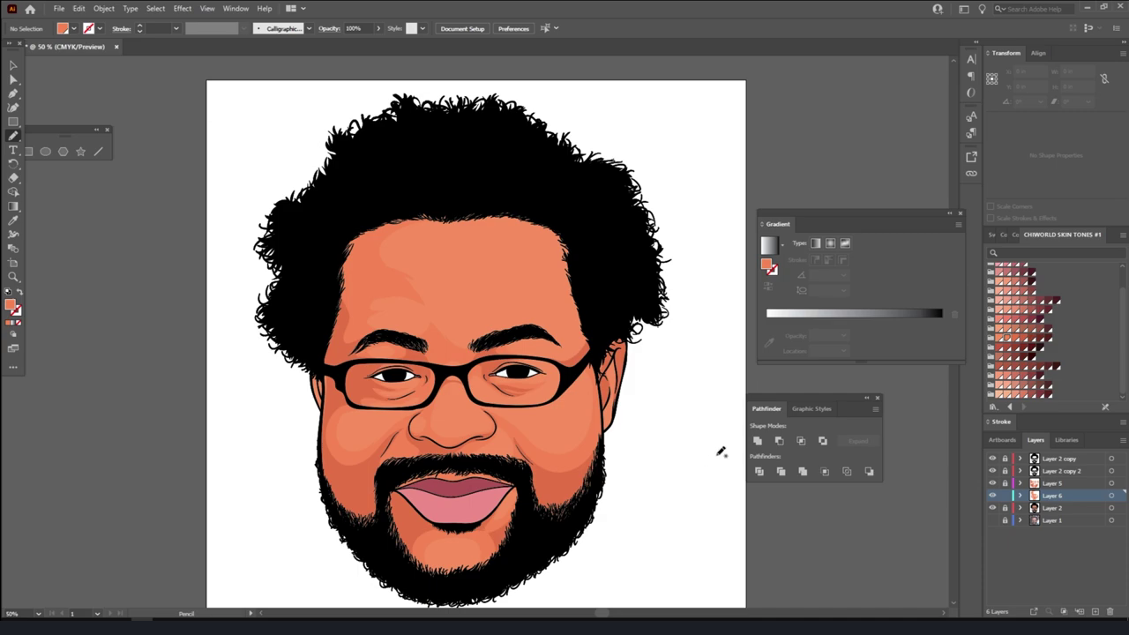
{"action": "key", "text": "ctrl+plus"}
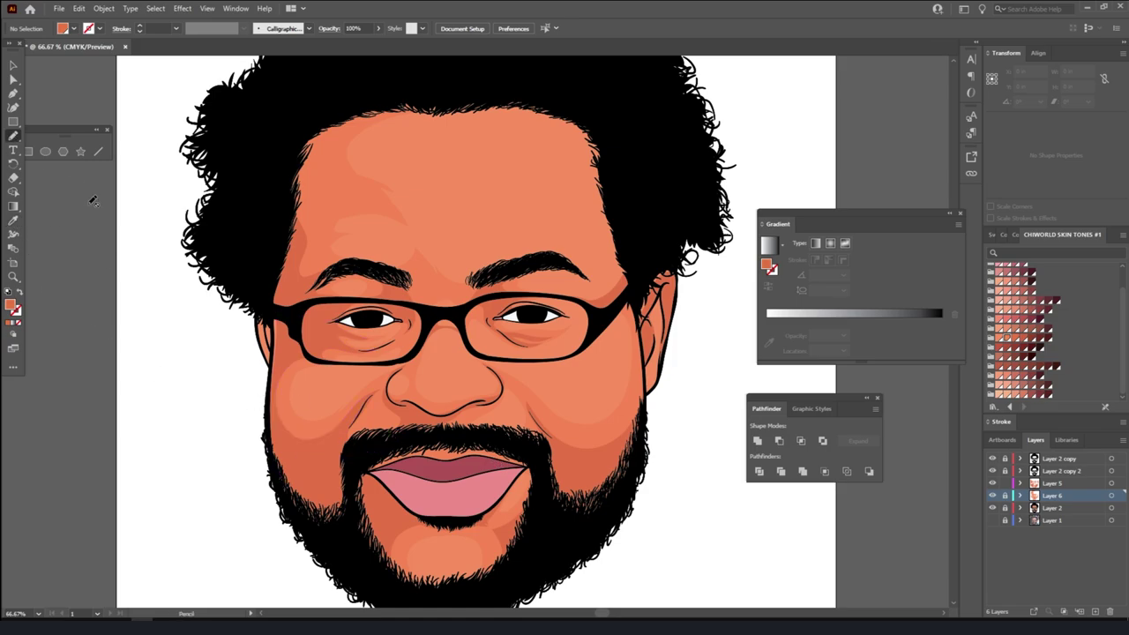
{"action": "scroll", "coordinate": [388, 316], "scroll_direction": "up", "scroll_amount": 2}
{"action": "scroll", "coordinate": [124, 279], "scroll_direction": "down", "scroll_amount": 1}
{"action": "mouse_move", "coordinate": [430, 316]}
{"action": "left_mouse_down"}
{"action": "mouse_move", "coordinate": [331, 359]}
{"action": "mouse_move", "coordinate": [459, 340]}
{"action": "left_mouse_up"}
- On Layer 5, draw pencil shadows along the glasses frame, around the eyebrow and under the eye
{"action": "left_click", "coordinate": [1051, 483]}
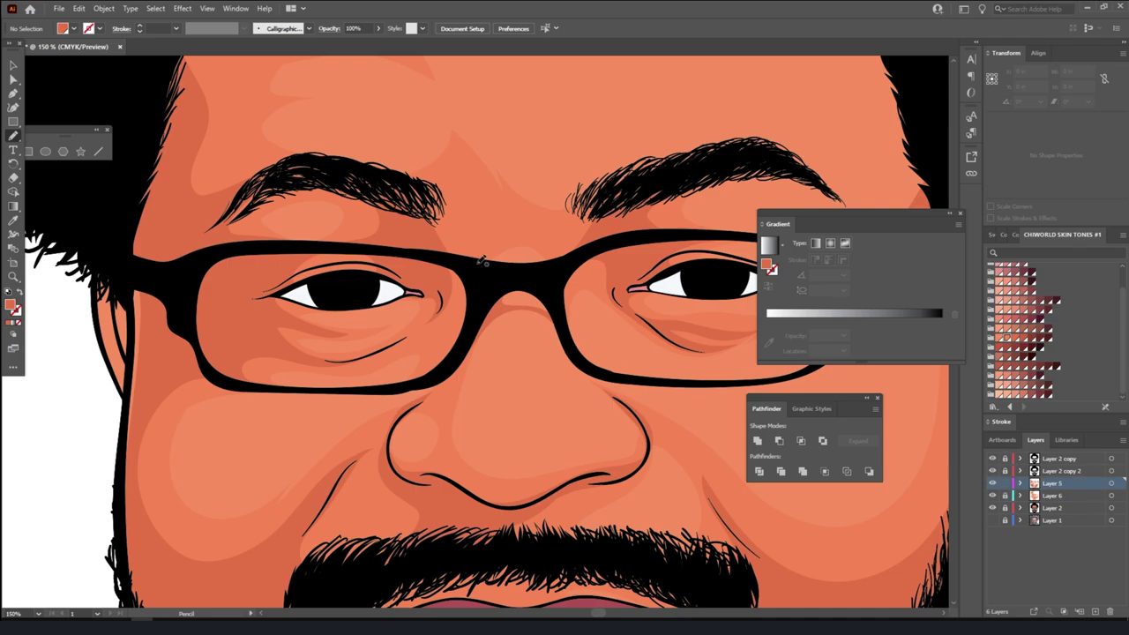
{"action": "left_click_drag", "start_coordinate": [480, 258], "coordinate": [452, 357]}
{"action": "key", "text": "ctrl+shift+a"}
{"action": "left_click_drag", "start_coordinate": [311, 356], "coordinate": [309, 358]}
{"action": "scroll", "coordinate": [309, 357], "scroll_direction": "up", "scroll_amount": 2}
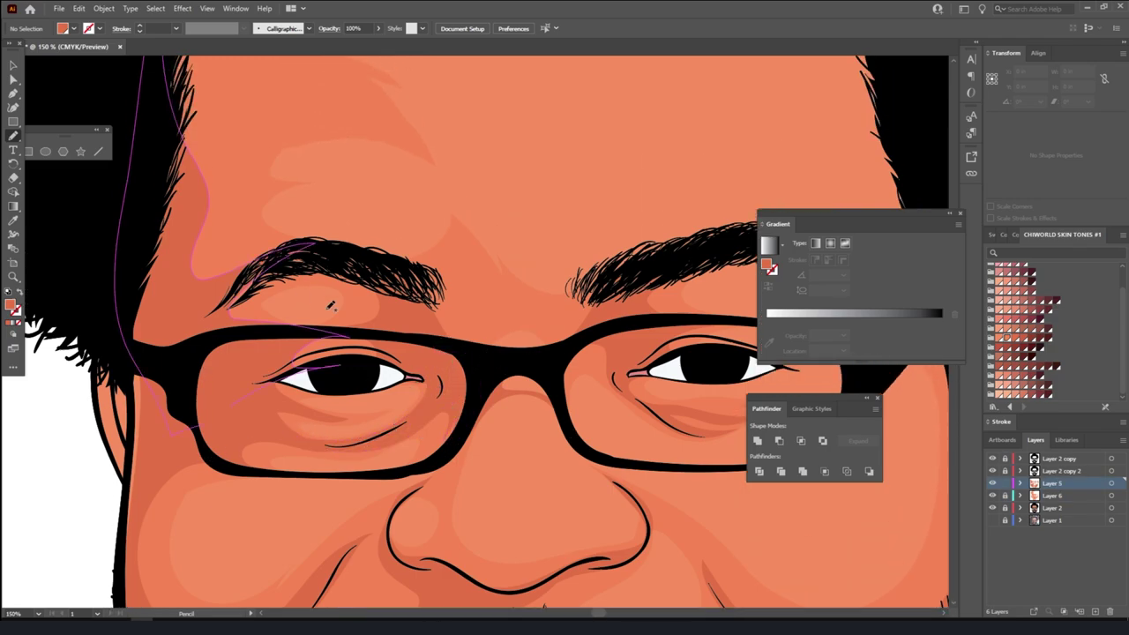
{"action": "left_click_drag", "start_coordinate": [330, 304], "coordinate": [423, 273]}
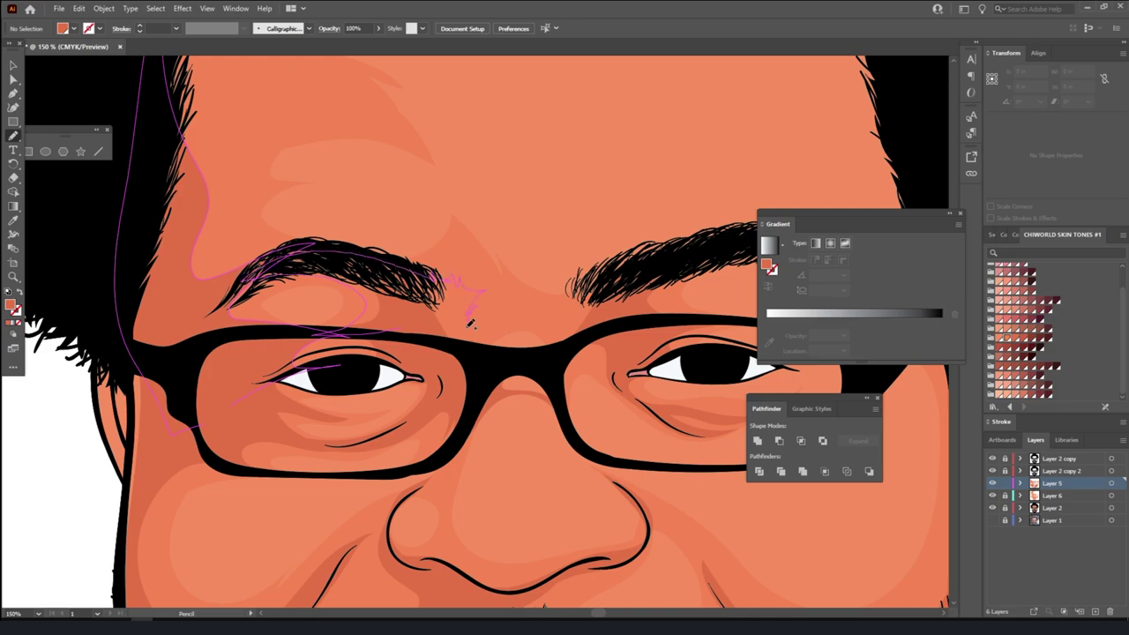
- Draw shadow shapes on the forehead, along the lower glasses rim and bridge, and beside the nose
{"action": "left_click_drag", "start_coordinate": [470, 325], "coordinate": [470, 325]}
{"action": "scroll", "coordinate": [353, 353], "scroll_direction": "up", "scroll_amount": 3}
{"action": "left_click_drag", "start_coordinate": [265, 413], "coordinate": [226, 357]}
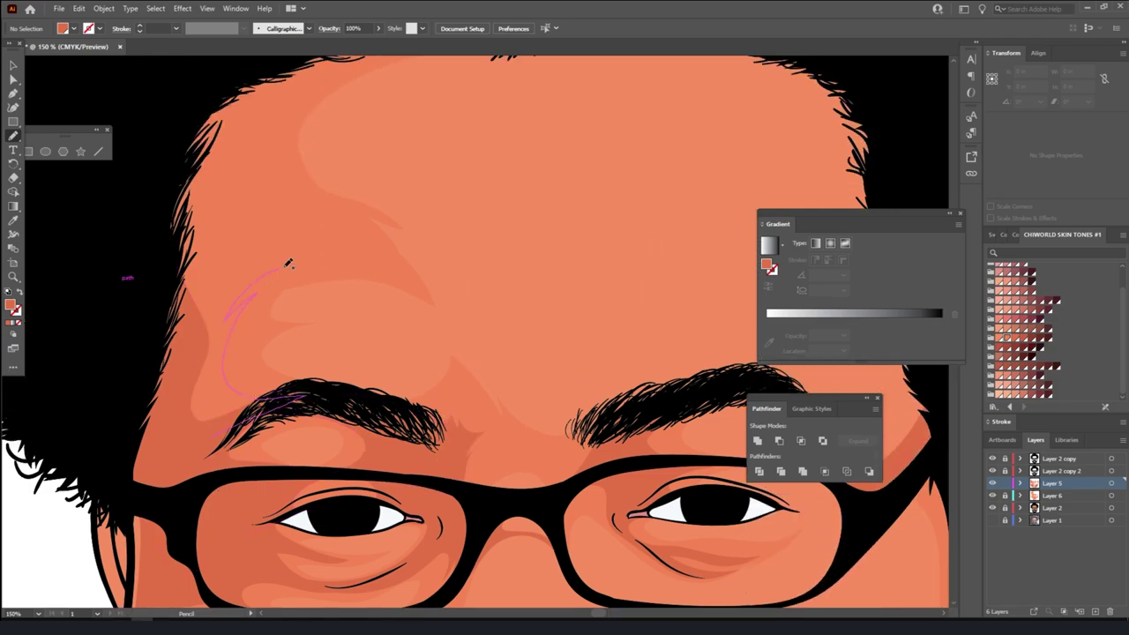
{"action": "left_click_drag", "start_coordinate": [232, 188], "coordinate": [232, 188]}
{"action": "scroll", "coordinate": [644, 565], "scroll_direction": "down", "scroll_amount": 3}
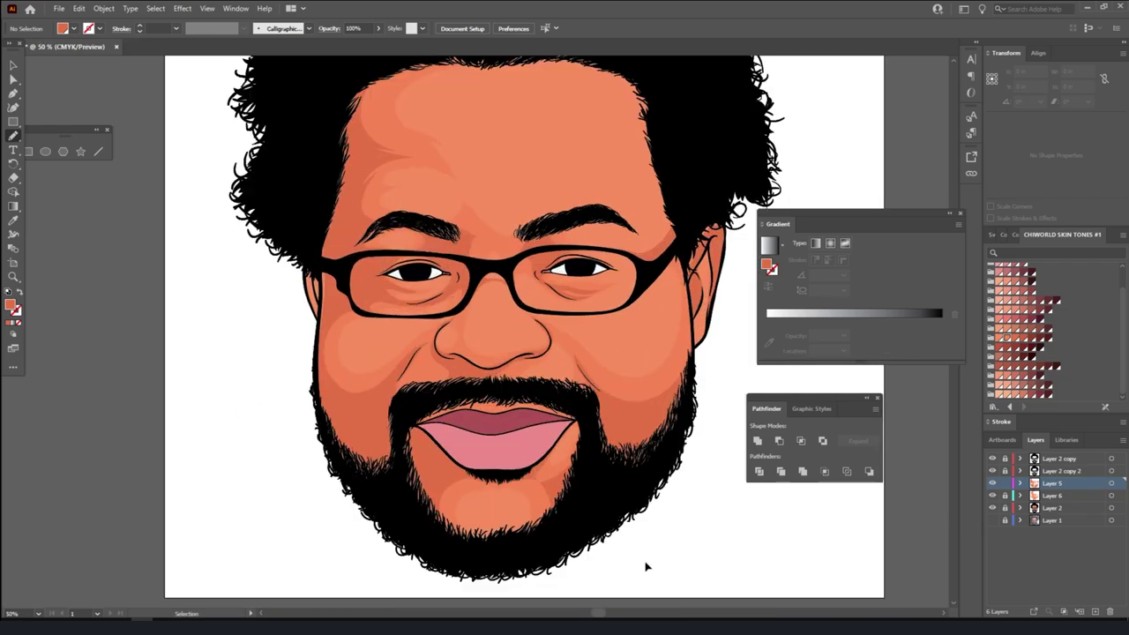
{"action": "scroll", "coordinate": [656, 571], "scroll_direction": "up", "scroll_amount": 3}
{"action": "key", "text": "ctrl+plus"}
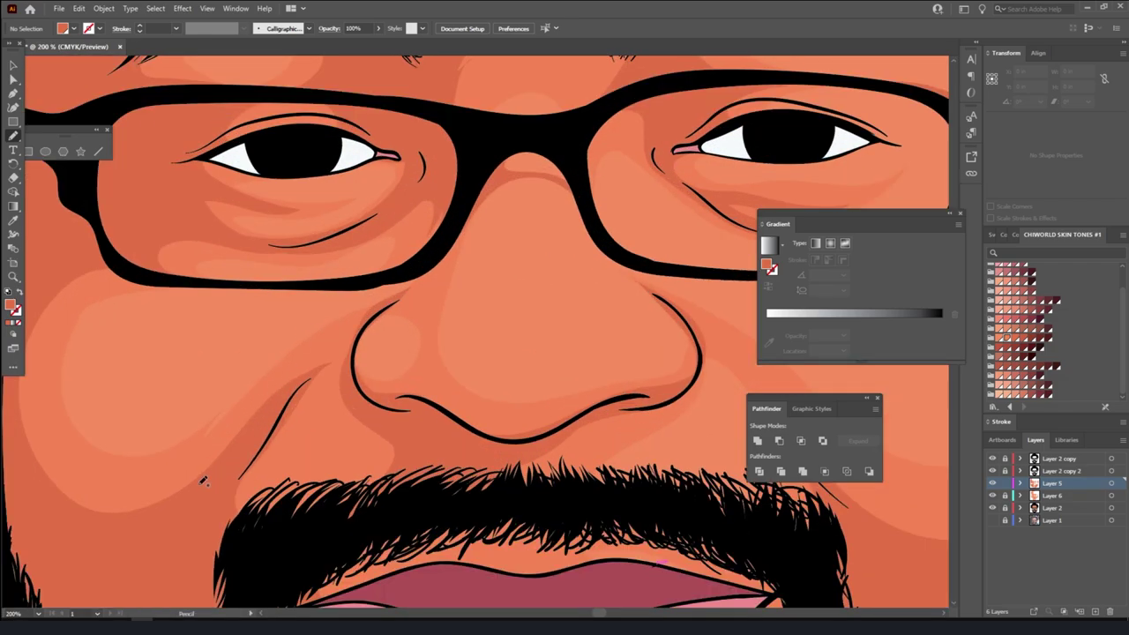
{"action": "left_click_drag", "start_coordinate": [346, 284], "coordinate": [443, 253]}
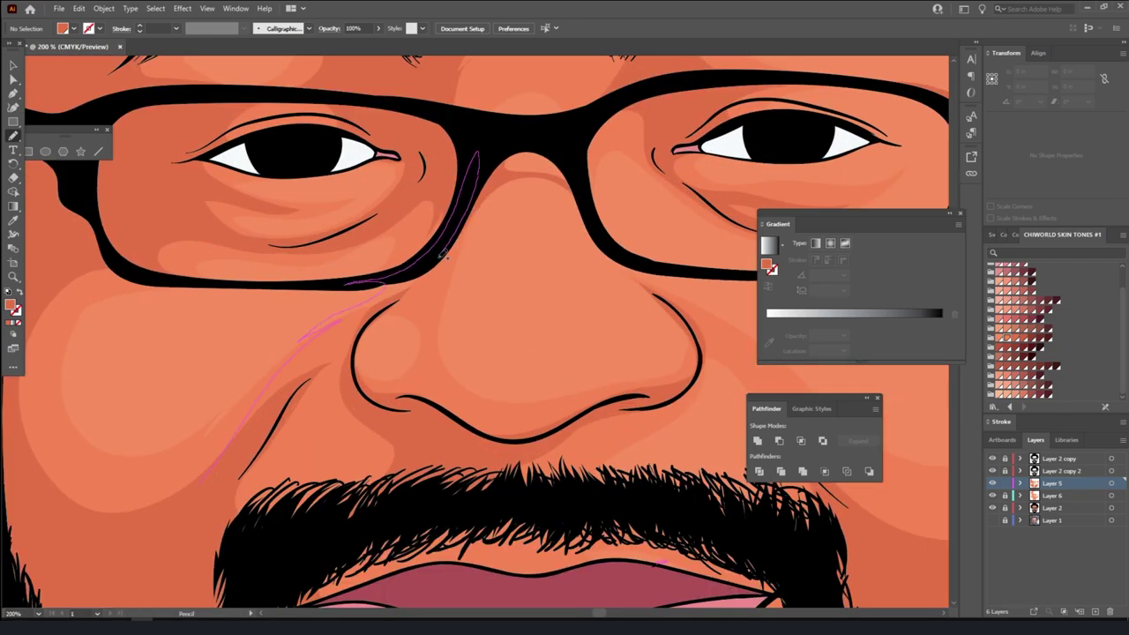
{"action": "left_click_drag", "start_coordinate": [250, 516], "coordinate": [249, 516]}
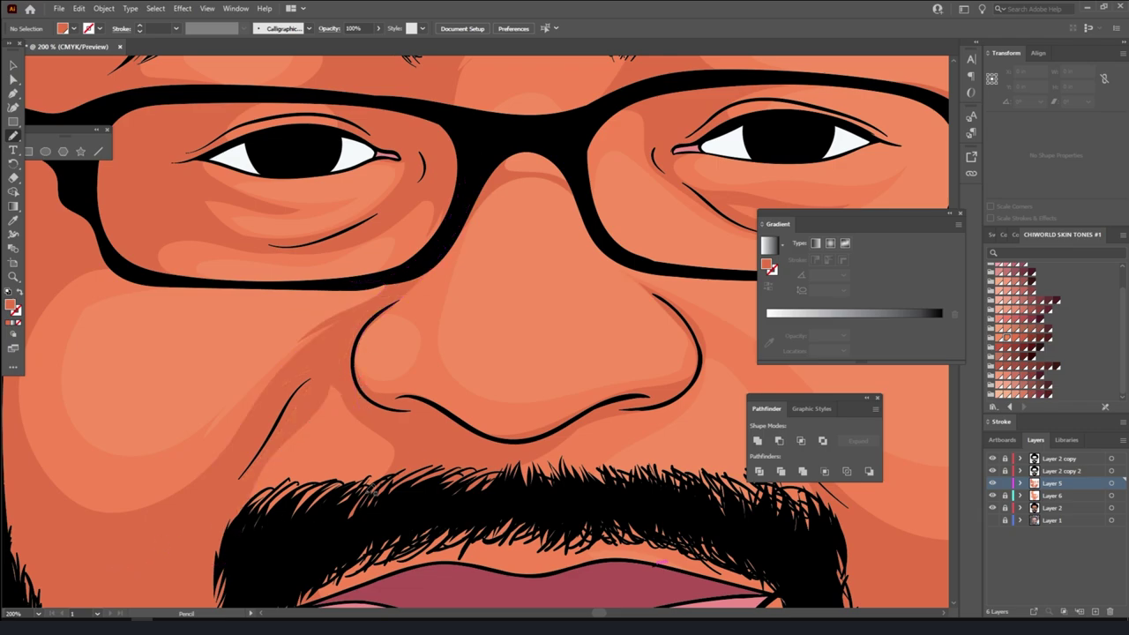
- Add shading along the upper lip and the right side of the moustache
{"action": "key", "text": "ctrl+minus"}
{"action": "key", "text": "ctrl+minus"}
{"action": "key", "text": "ctrl+plus"}
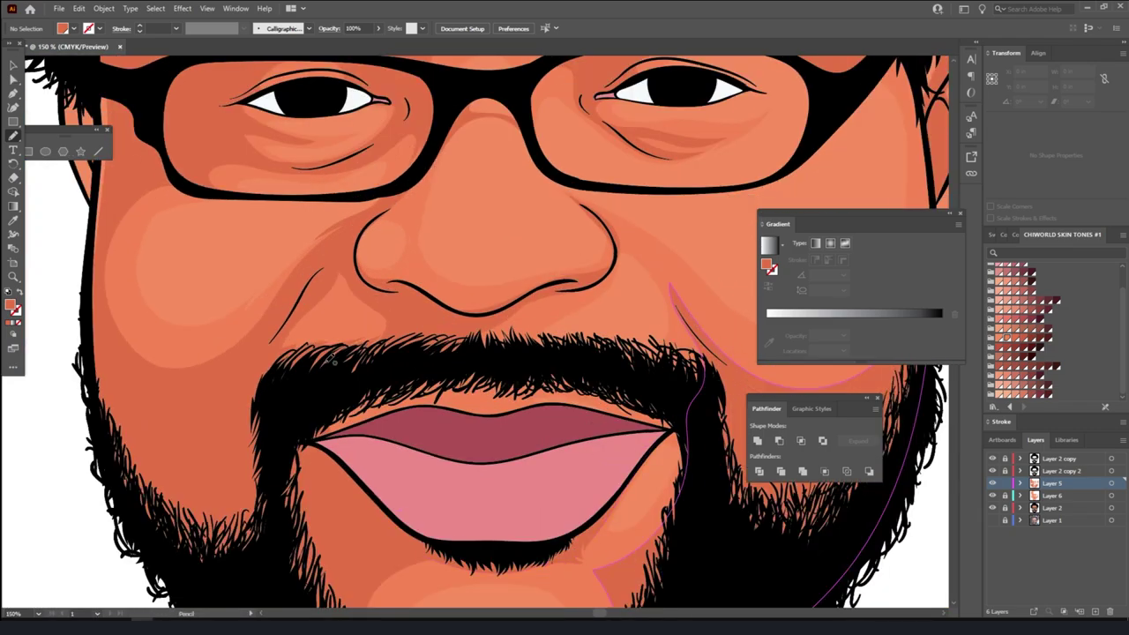
{"action": "left_click_drag", "start_coordinate": [501, 395], "coordinate": [563, 386]}
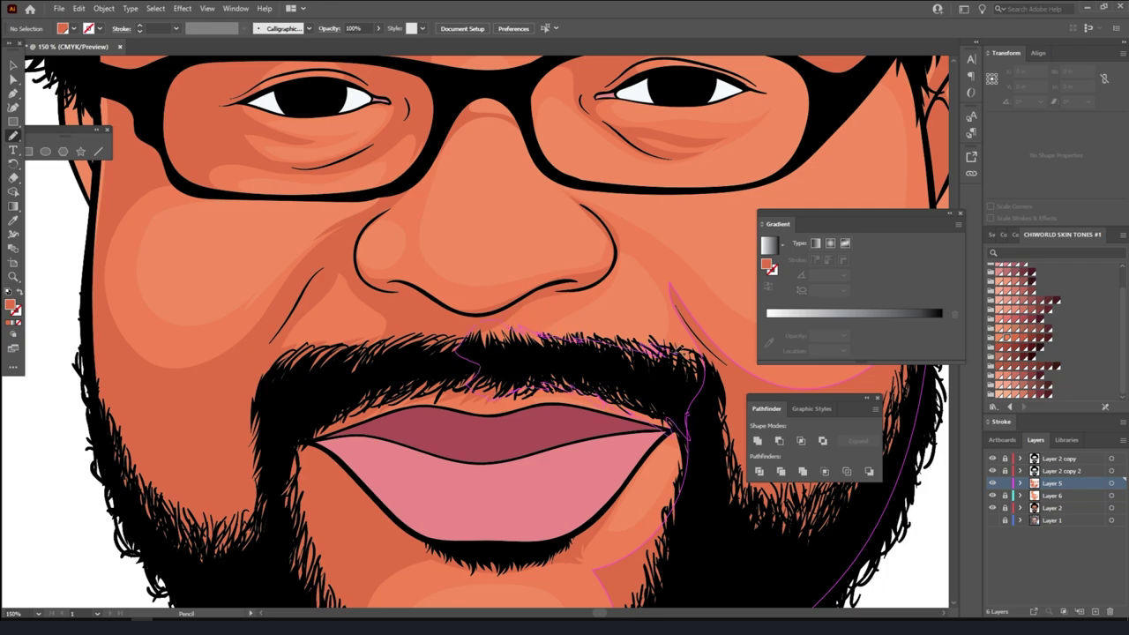
{"action": "left_click_drag", "start_coordinate": [644, 341], "coordinate": [705, 341]}
- Draw a shadow shape running down the right cheek
{"action": "key", "text": "ctrl+minus"}
{"action": "key", "text": "ctrl+minus"}
{"action": "key", "text": "ctrl+minus"}
{"action": "key", "text": "ctrl+plus"}
{"action": "key", "text": "ctrl+plus"}
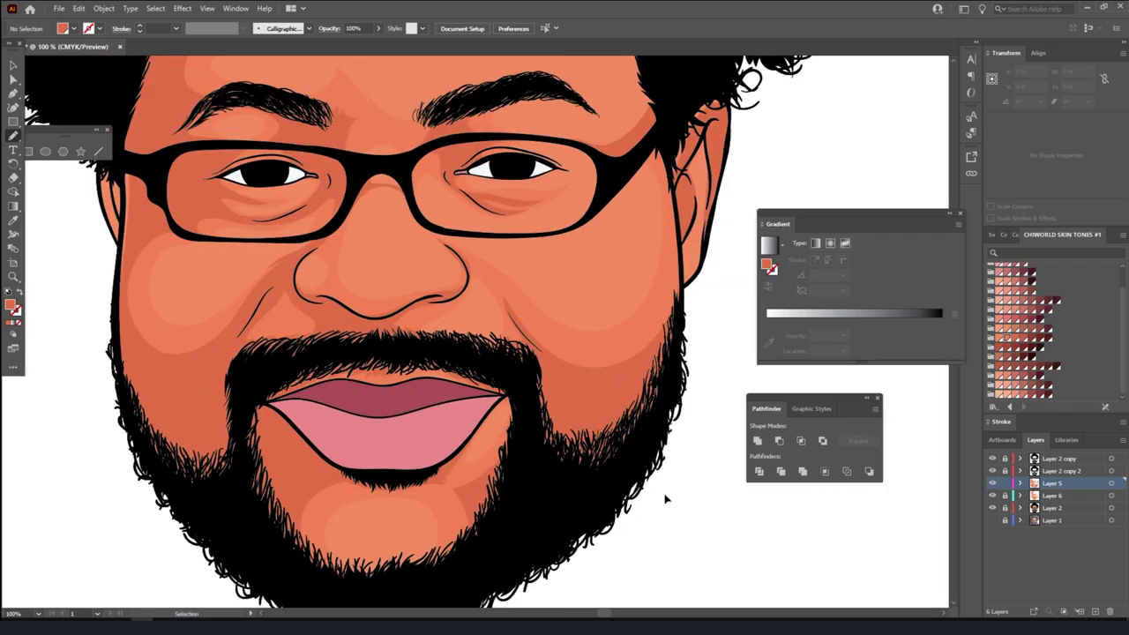
{"action": "key", "text": "ctrl+plus"}
{"action": "key", "text": "ctrl+plus"}
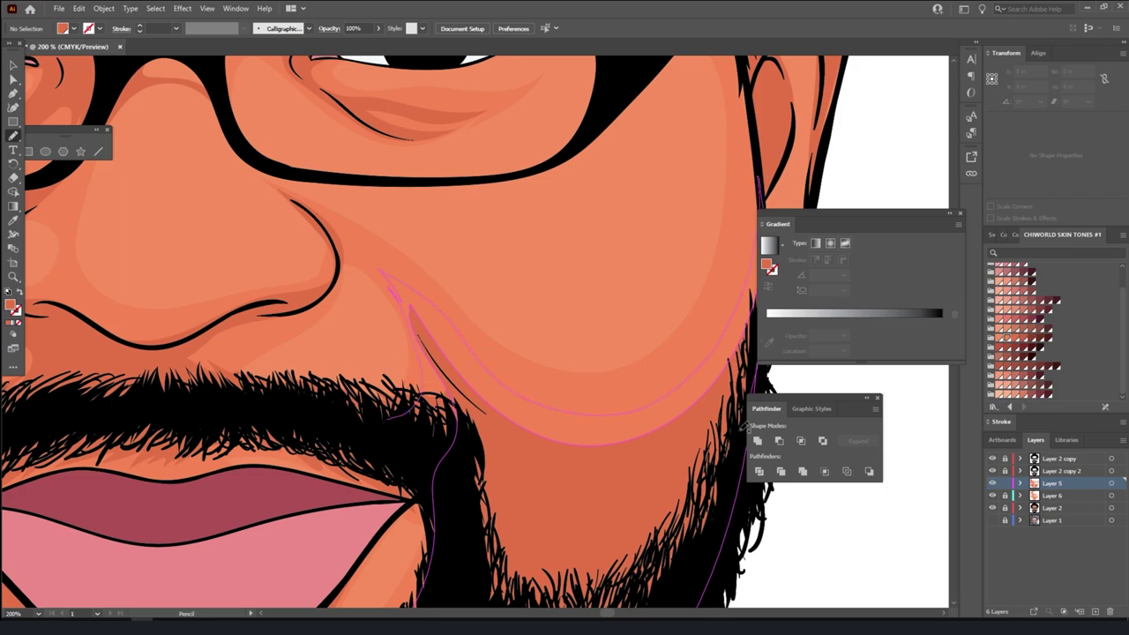
{"action": "left_click_drag", "start_coordinate": [739, 306], "coordinate": [732, 483]}
{"action": "key", "text": "ctrl+minus"}
{"action": "key", "text": "ctrl+minus"}
{"action": "key", "text": "ctrl+minus"}
- Draw a shadow shape along the chin and jaw, plus one under the lower lip
{"action": "key", "text": "ctrl+plus"}
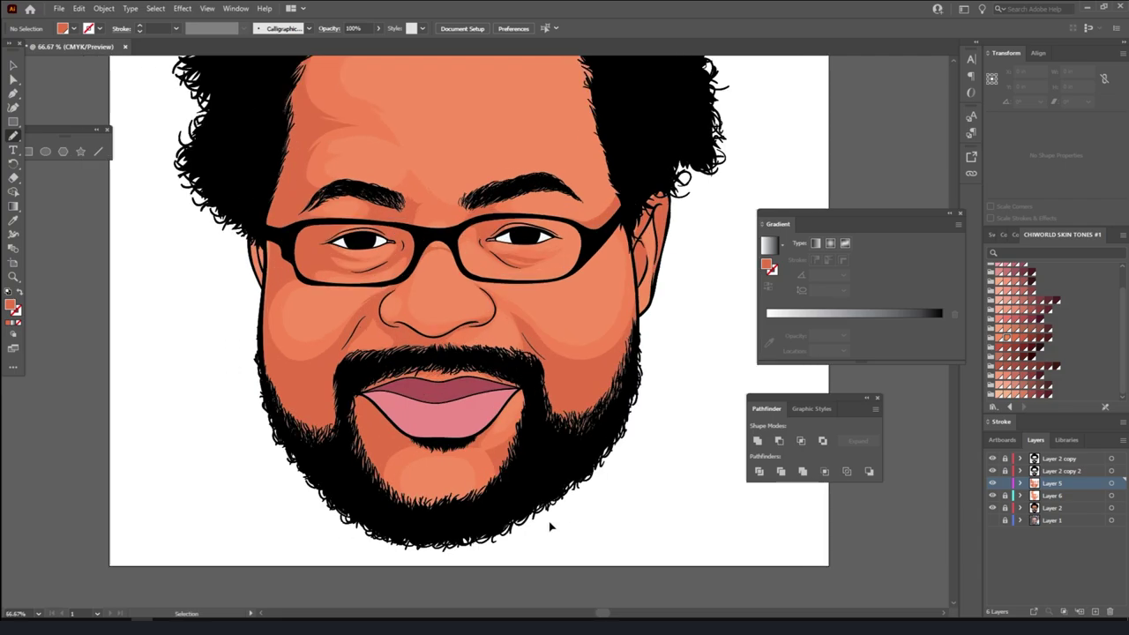
{"action": "key", "text": "ctrl+plus"}
{"action": "key", "text": "ctrl+plus"}
{"action": "mouse_move", "coordinate": [530, 432]}
{"action": "left_mouse_down"}
{"action": "mouse_move", "coordinate": [337, 520]}
{"action": "mouse_move", "coordinate": [239, 454]}
{"action": "mouse_move", "coordinate": [292, 451]}
{"action": "left_mouse_up"}
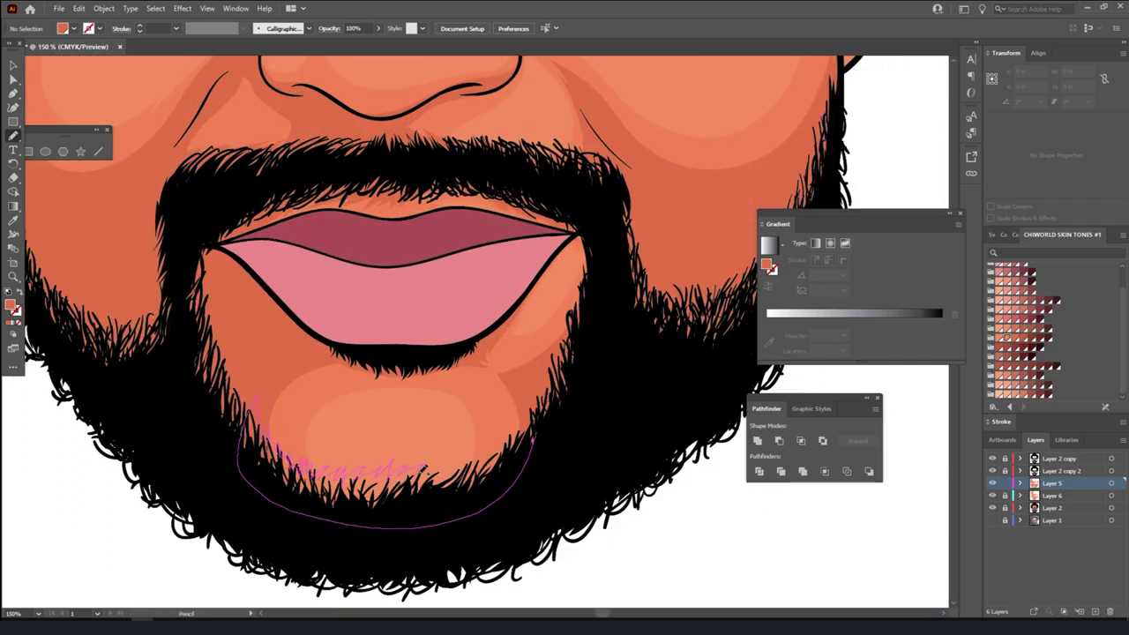
{"action": "left_click_drag", "start_coordinate": [487, 453], "coordinate": [512, 405]}
{"action": "left_click_drag", "start_coordinate": [544, 262], "coordinate": [497, 517]}
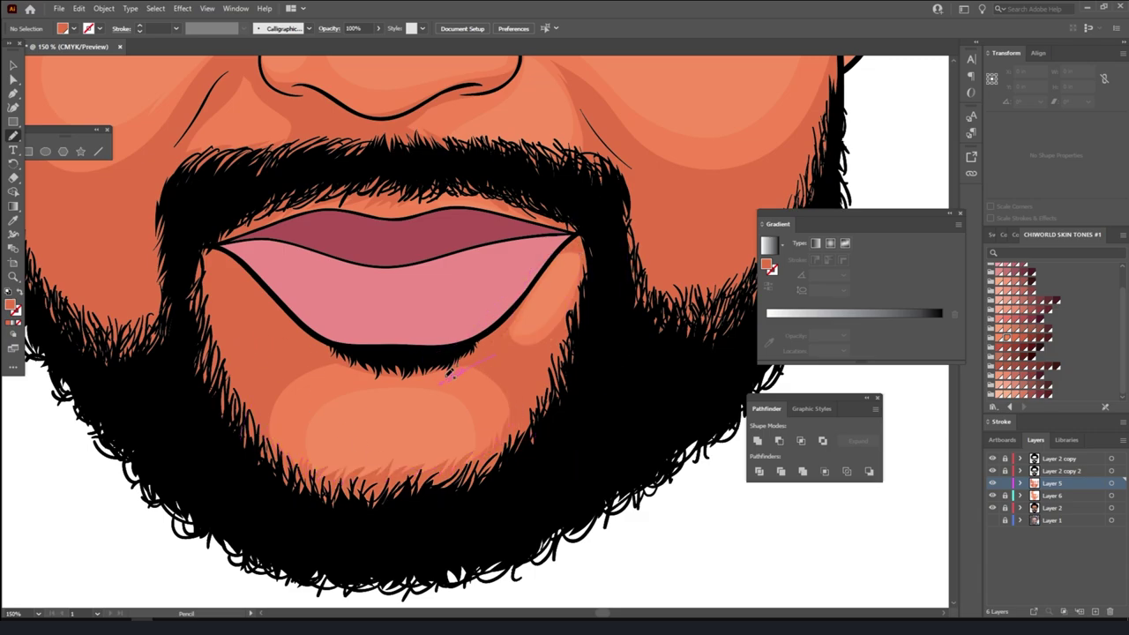
{"action": "left_click_drag", "start_coordinate": [323, 378], "coordinate": [317, 378]}
{"action": "key", "text": "ctrl+minus"}
{"action": "key", "text": "ctrl+minus"}
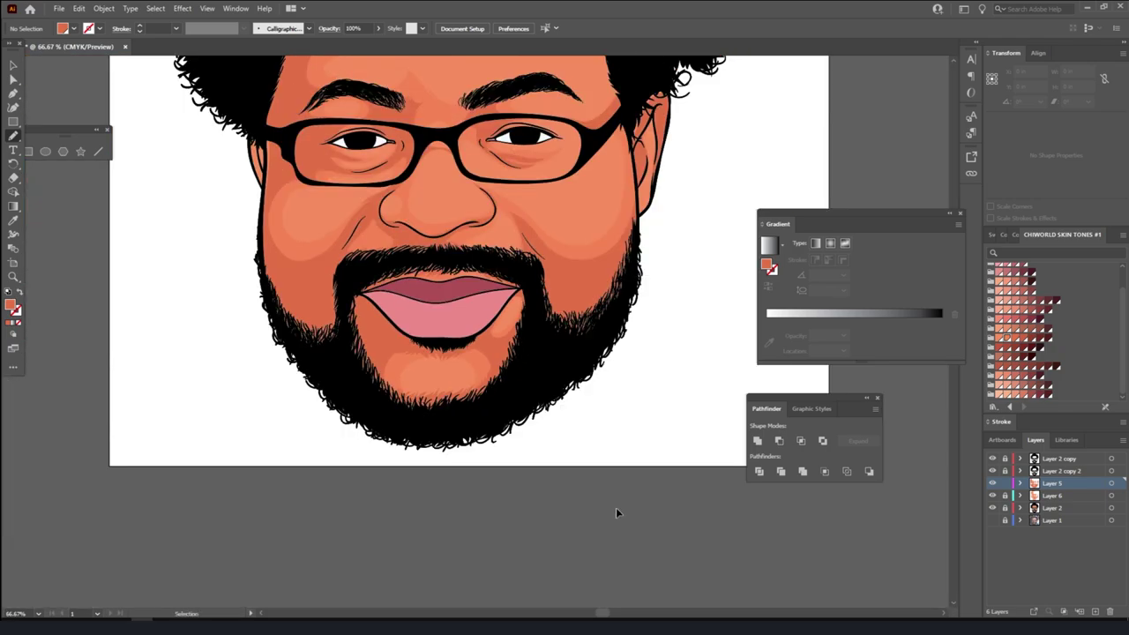
{"action": "key", "text": "ctrl+minus"}
- Add a shading stroke along the ear, briefly switching to the Eraser before returning to the Pencil
{"action": "key", "text": "ctrl+plus"}
{"action": "key", "text": "ctrl+plus"}
{"action": "key", "text": "ctrl+plus"}
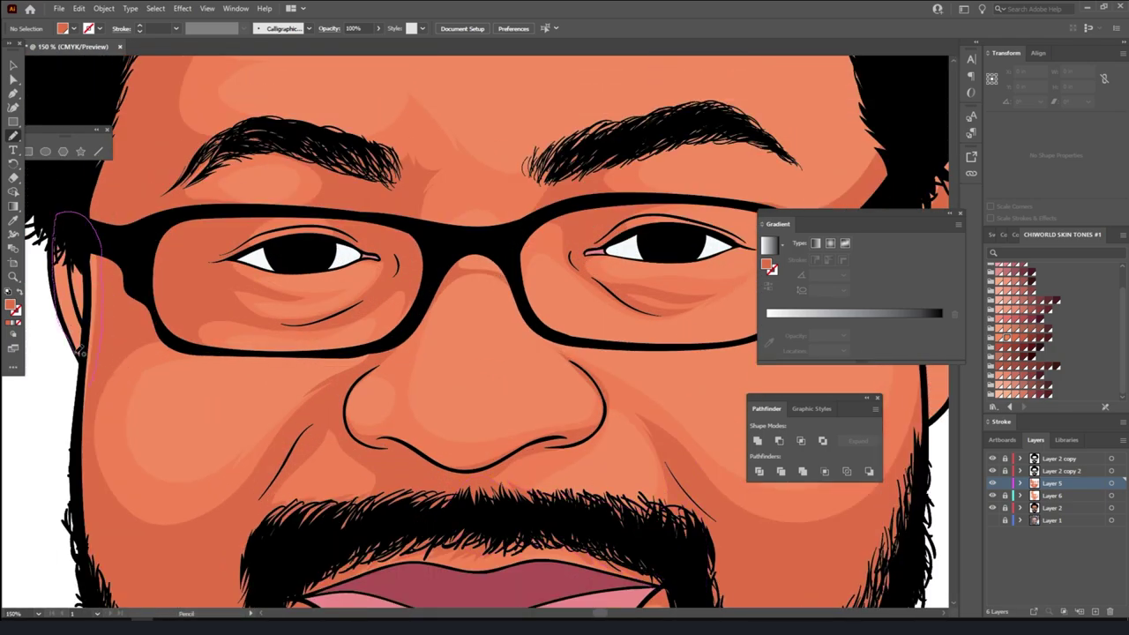
{"action": "left_click_drag", "start_coordinate": [79, 351], "coordinate": [82, 402]}
{"action": "key", "text": "shift+e"}
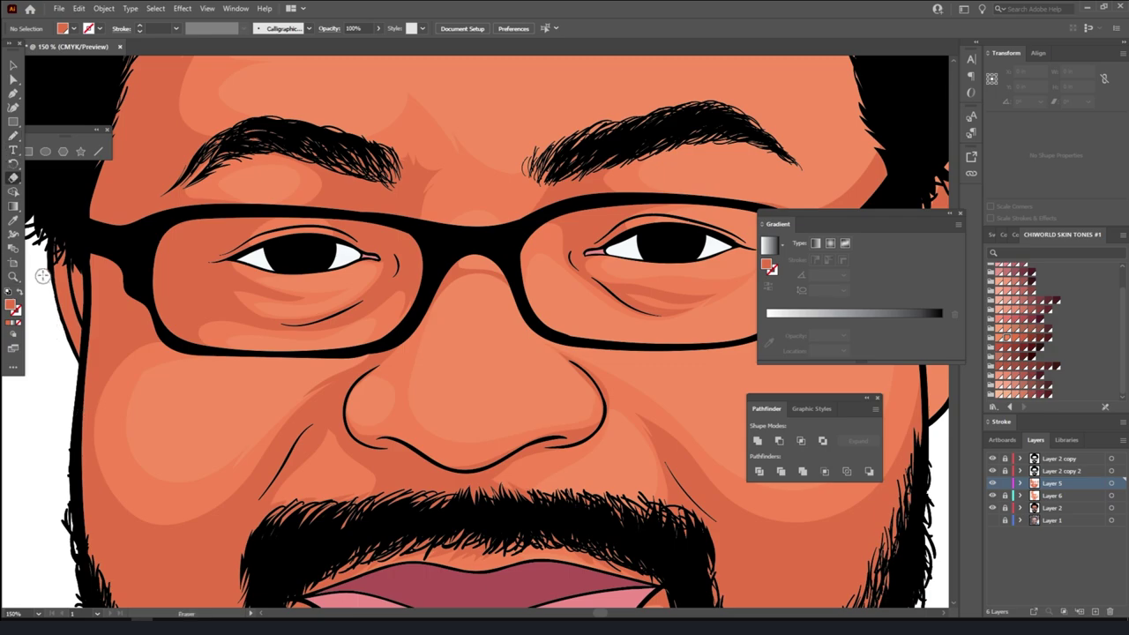
{"action": "key", "text": "ctrl+minus"}
{"action": "key", "text": "ctrl+minus"}
{"action": "key", "text": "ctrl+minus"}
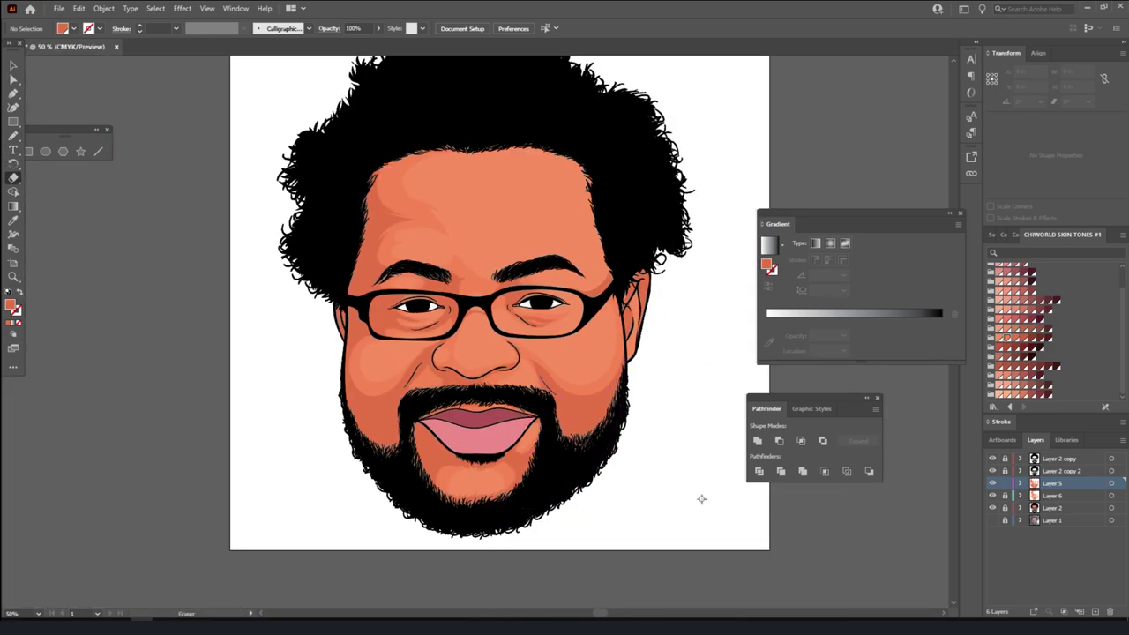
{"action": "key", "text": "n"}
{"action": "key", "text": "ctrl+plus"}
{"action": "key", "text": "ctrl+plus"}
{"action": "key", "text": "ctrl+plus"}
{"action": "key", "text": "ctrl+plus"}
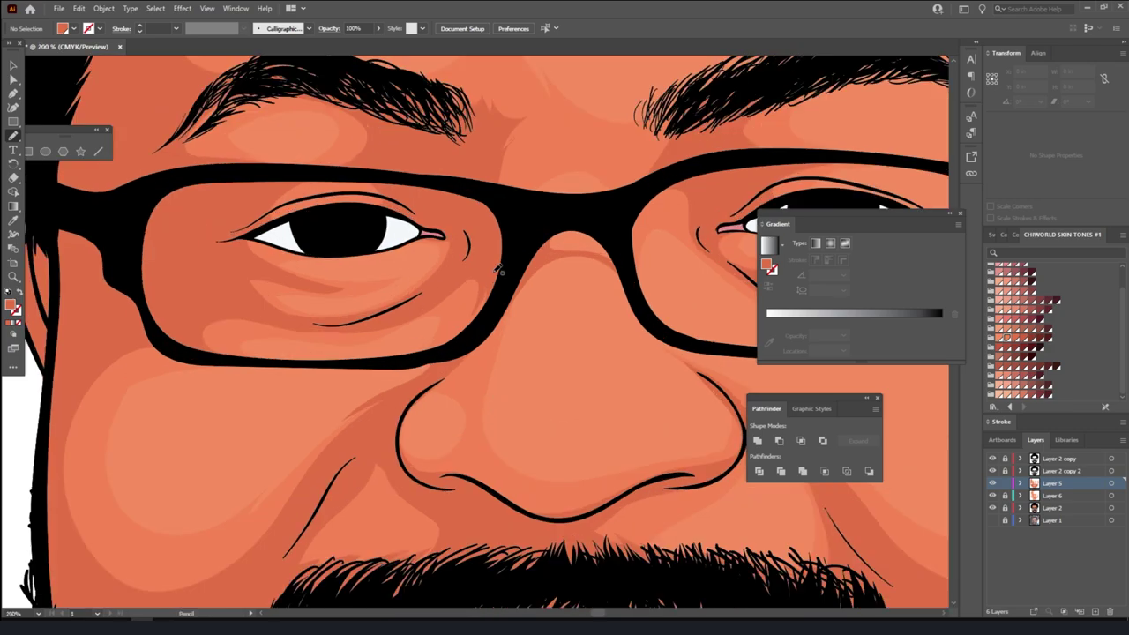
- Shade along the inner lower glasses rim and continue the shadow along the rim
{"action": "mouse_move", "coordinate": [499, 270]}
{"action": "left_mouse_down"}
{"action": "mouse_move", "coordinate": [484, 320]}
{"action": "mouse_move", "coordinate": [351, 365]}
{"action": "left_mouse_up"}
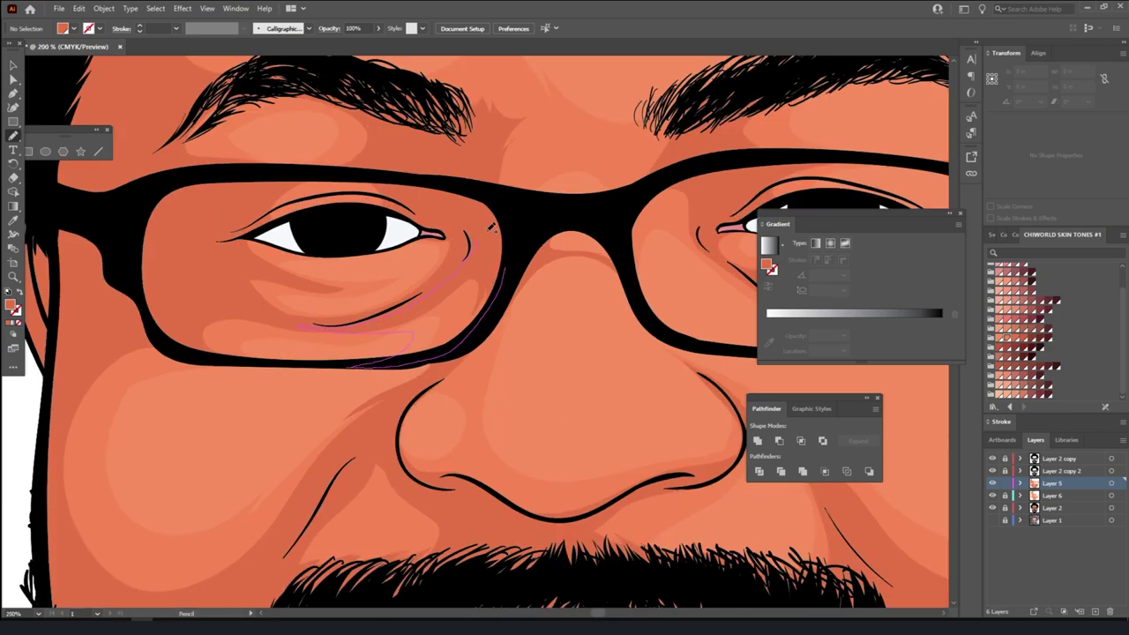
{"action": "key", "text": "ctrl+minus"}
{"action": "key", "text": "ctrl+minus"}
{"action": "key", "text": "ctrl+minus"}
{"action": "key", "text": "ctrl+plus"}
{"action": "key", "text": "ctrl+plus"}
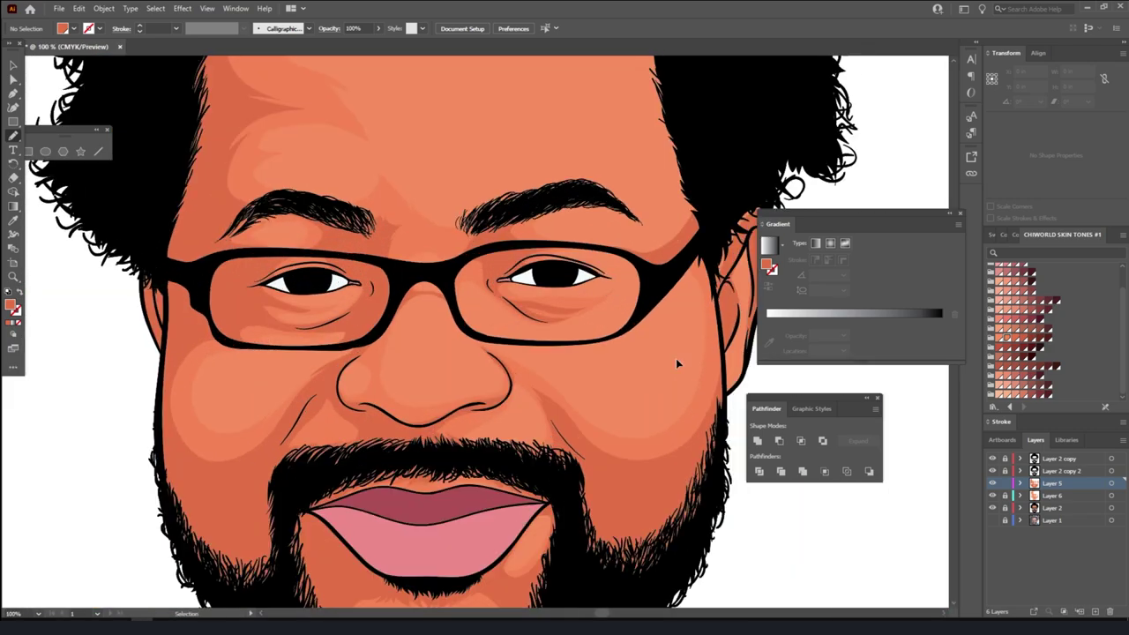
{"action": "key", "text": "ctrl+plus"}
{"action": "key", "text": "ctrl+plus"}
{"action": "key", "text": "ctrl+plus"}
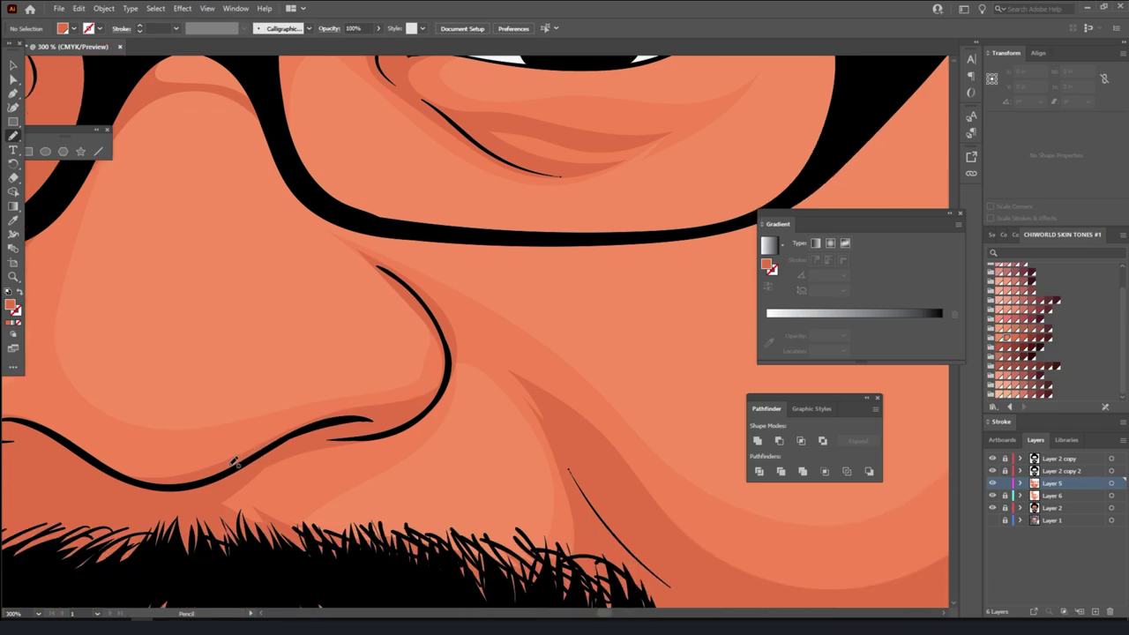
{"action": "left_click_drag", "start_coordinate": [369, 438], "coordinate": [369, 439]}
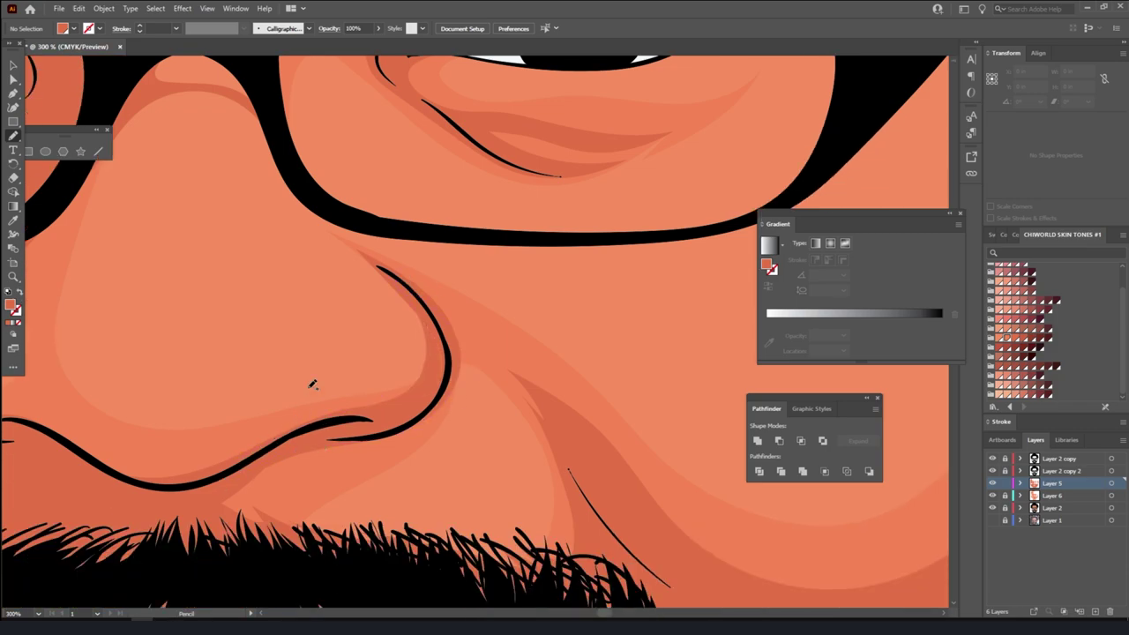
{"action": "scroll", "coordinate": [429, 273], "scroll_direction": "up", "scroll_amount": 2}
{"action": "left_click_drag", "start_coordinate": [147, 131], "coordinate": [292, 272]}
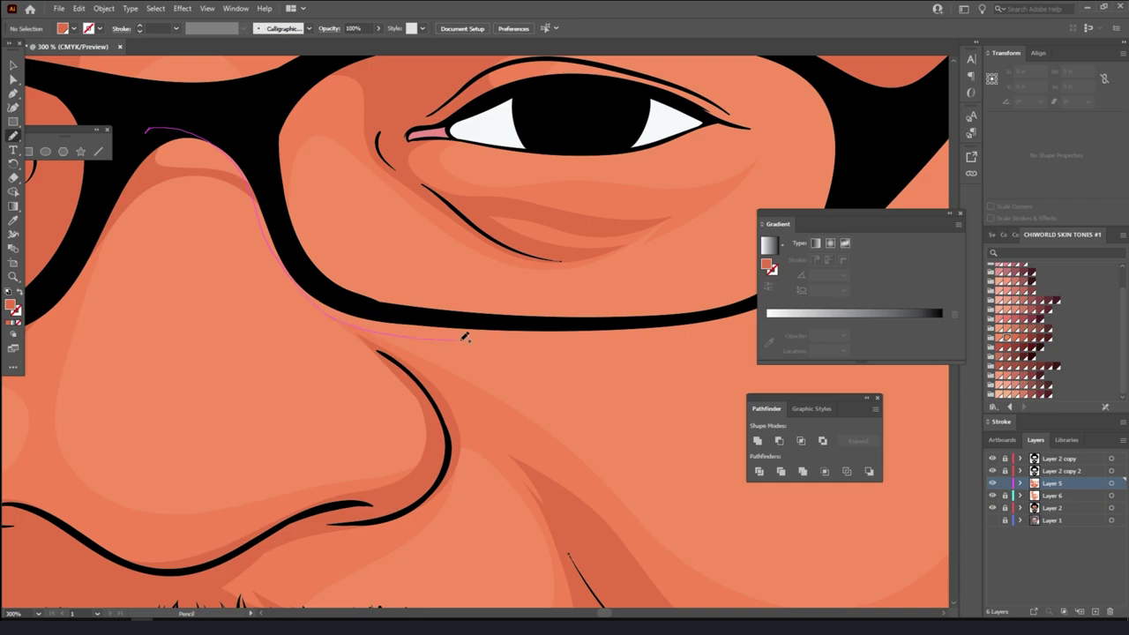
{"action": "left_click_drag", "start_coordinate": [690, 323], "coordinate": [369, 276]}
{"action": "left_click_drag", "start_coordinate": [368, 57], "coordinate": [368, 56]}
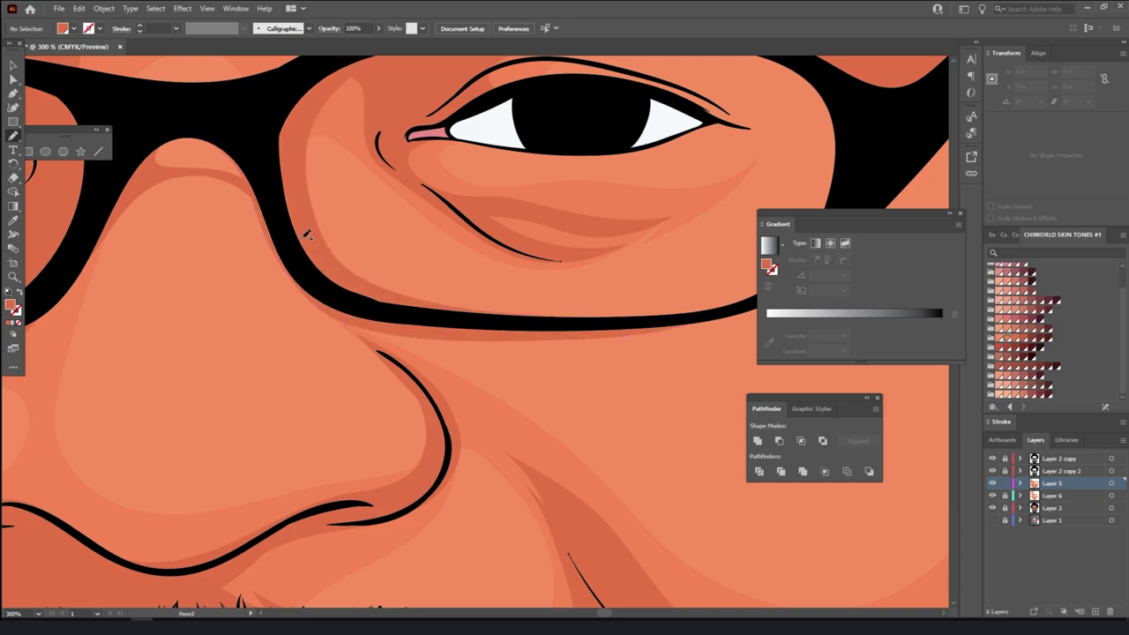
- Shade the top glasses rim, upper eyelid, lower rim and temple arm, undoing the last stroke near the ear
{"action": "key", "text": "ctrl+0"}
{"action": "key", "text": "ctrl+plus"}
{"action": "key", "text": "ctrl+plus"}
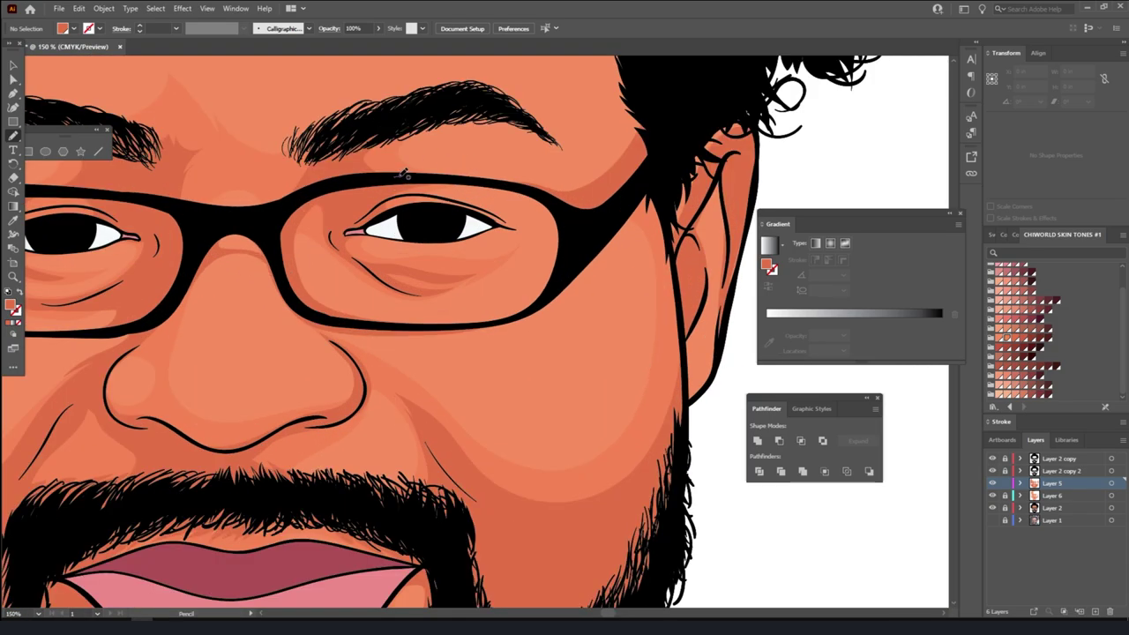
{"action": "left_click_drag", "start_coordinate": [401, 175], "coordinate": [527, 204]}
{"action": "left_click_drag", "start_coordinate": [417, 208], "coordinate": [509, 228]}
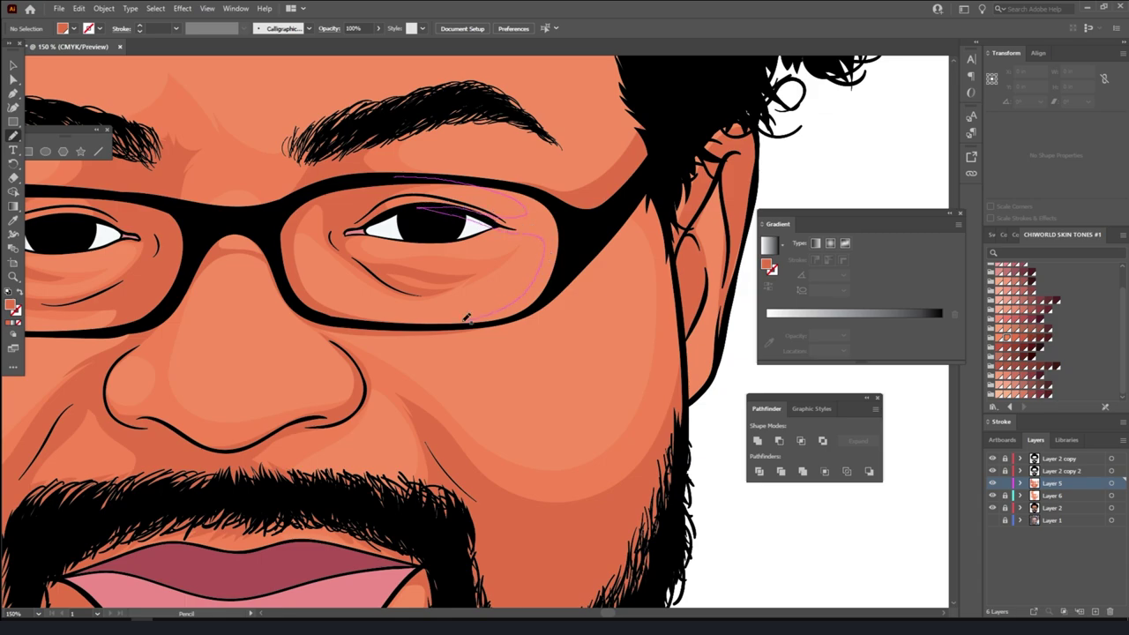
{"action": "left_click_drag", "start_coordinate": [331, 322], "coordinate": [692, 110]}
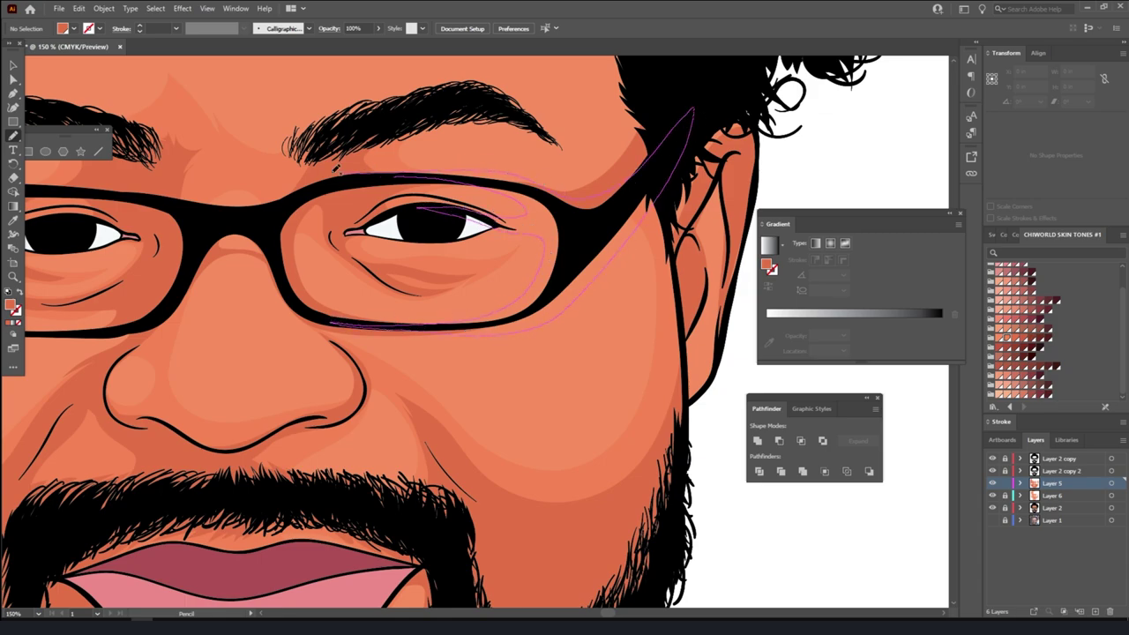
{"action": "left_click_drag", "start_coordinate": [682, 181], "coordinate": [744, 146]}
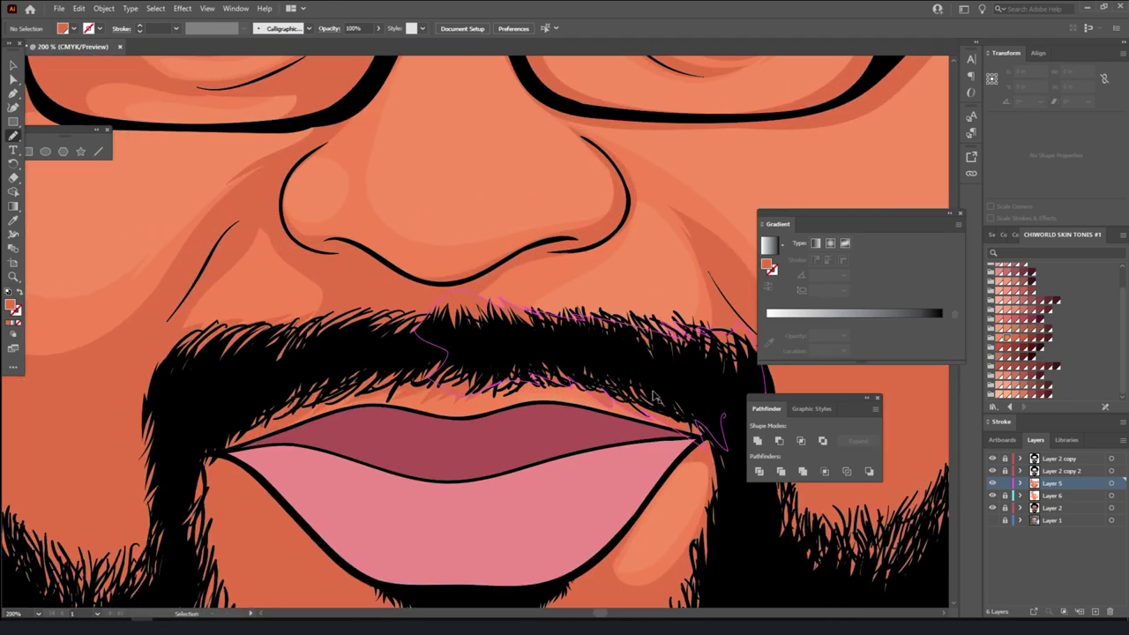
{"action": "key", "text": "ctrl+z"}
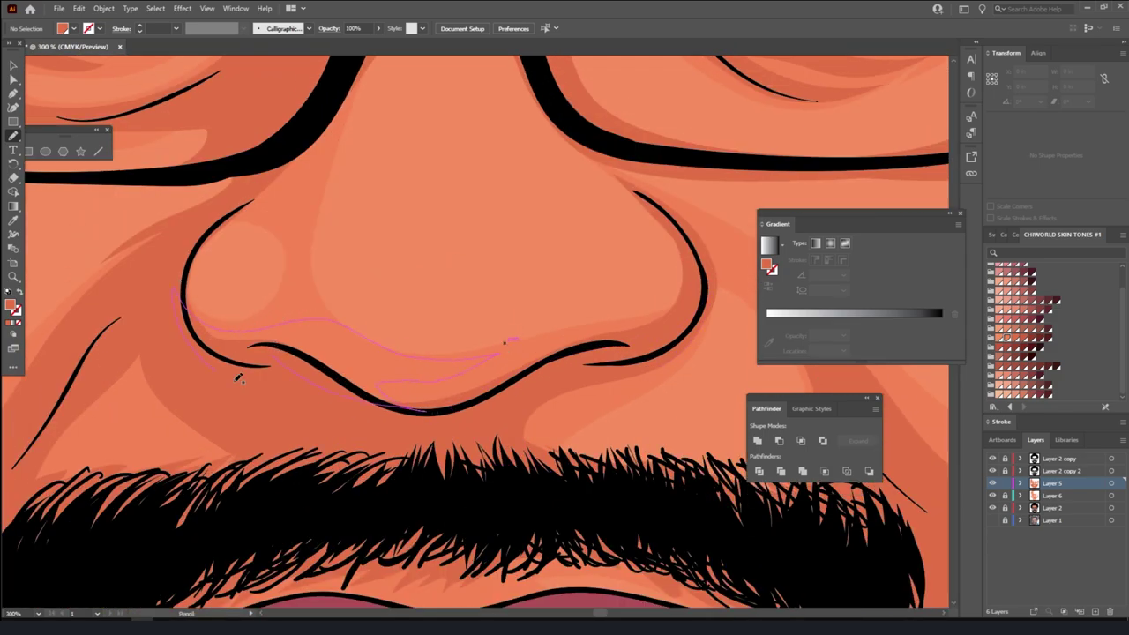
- Fit the artboard in view and make Layer 6 the active layer
{"action": "scroll", "coordinate": [212, 344], "scroll_direction": "up", "scroll_amount": 2}
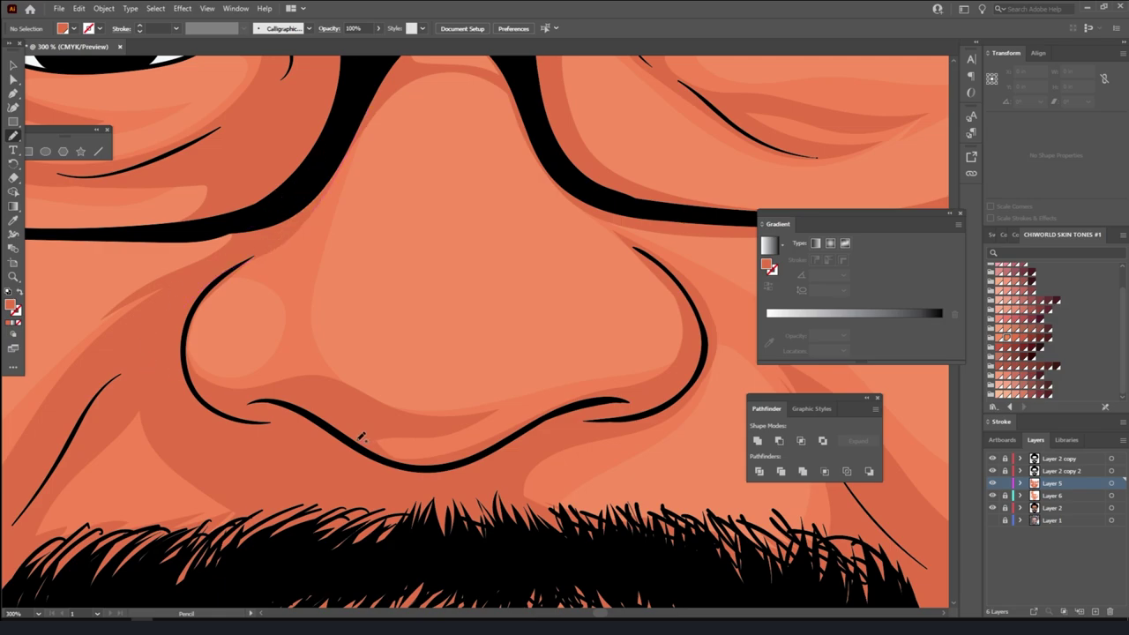
{"action": "key", "text": "ctrl+0"}
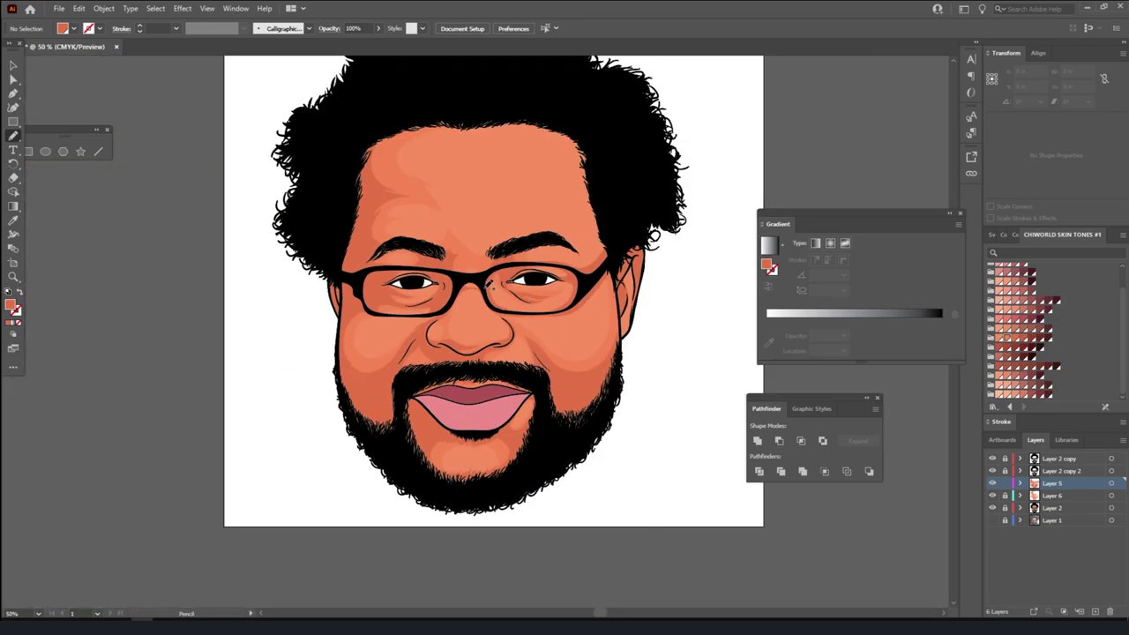
{"action": "key", "text": "ctrl+minus"}
{"action": "key", "text": "ctrl+equal"}
{"action": "left_click", "coordinate": [1036, 496]}
{"action": "key", "text": "ctrl+equal"}
- Sample the skin tone with the Eyedropper and paint shading on the cheek and the chin below the lip
{"action": "left_click", "coordinate": [13, 220]}
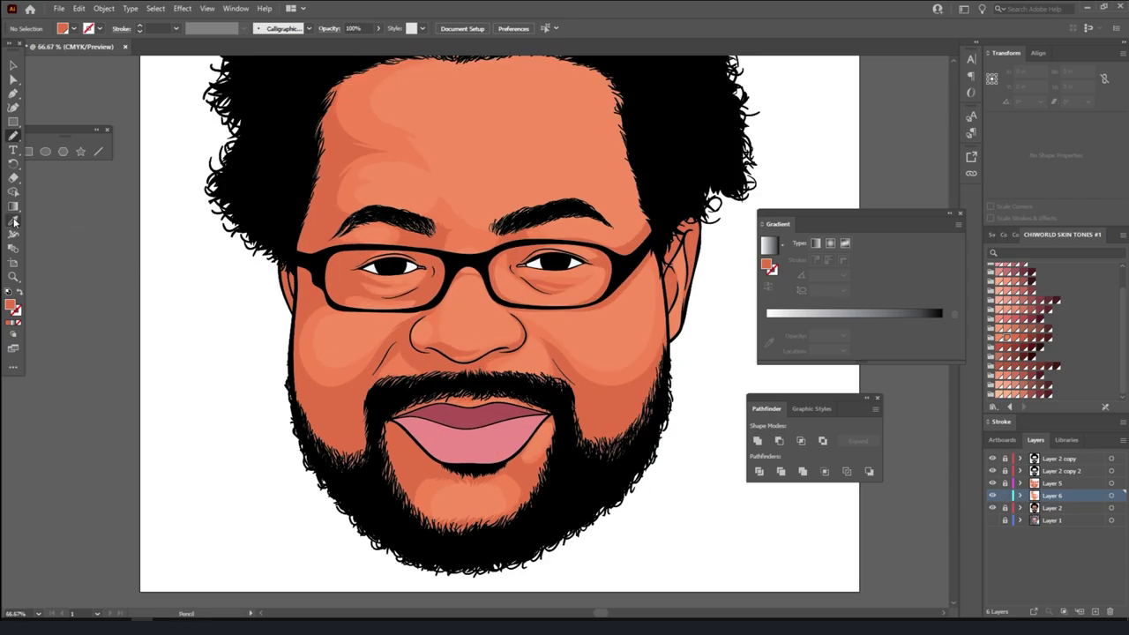
{"action": "left_click", "coordinate": [13, 137]}
{"action": "key", "text": "ctrl+equal"}
{"action": "key", "text": "ctrl+equal"}
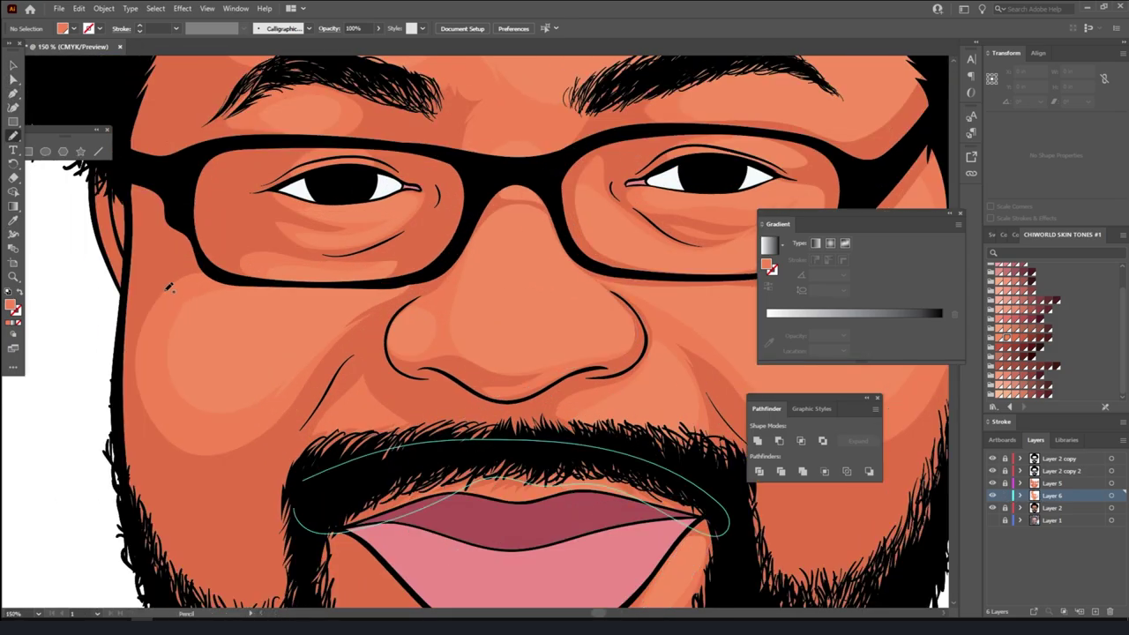
{"action": "mouse_move", "coordinate": [162, 294]}
{"action": "left_mouse_down"}
{"action": "mouse_move", "coordinate": [414, 257]}
{"action": "mouse_move", "coordinate": [201, 298]}
{"action": "left_mouse_up"}
{"action": "key", "text": "ctrl+minus"}
{"action": "key", "text": "ctrl+minus"}
{"action": "key", "text": "ctrl+equal"}
{"action": "left_click_drag", "start_coordinate": [390, 404], "coordinate": [529, 419]}
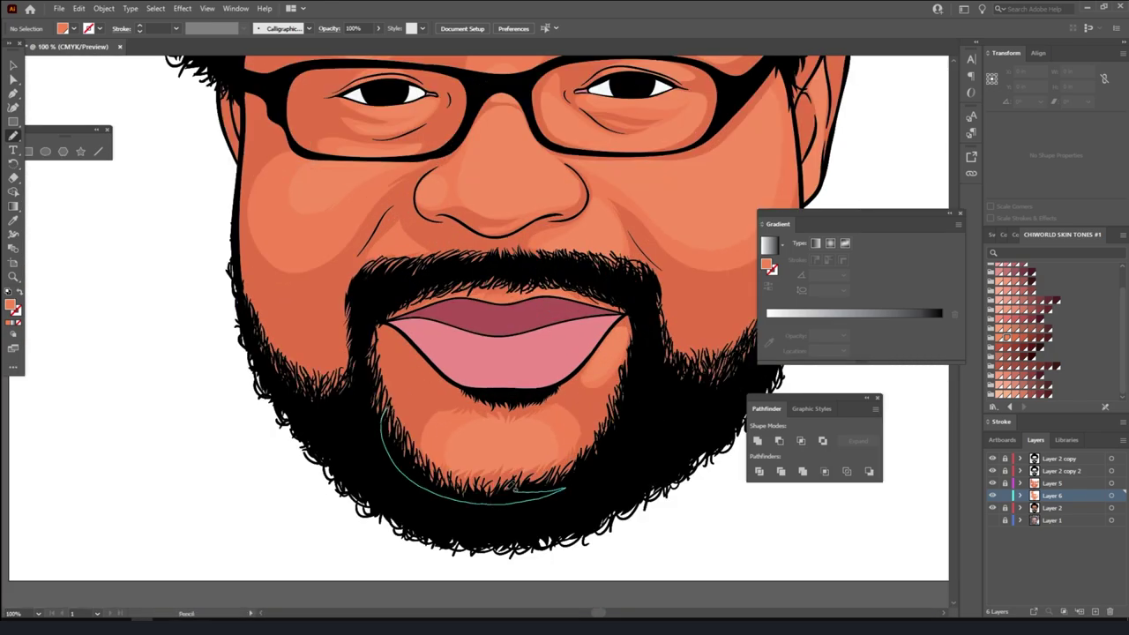
- Paint shading from the nose down the cheek and along the nostril edge
{"action": "key", "text": "ctrl+minus"}
{"action": "key", "text": "ctrl+equal"}
{"action": "key", "text": "ctrl+equal"}
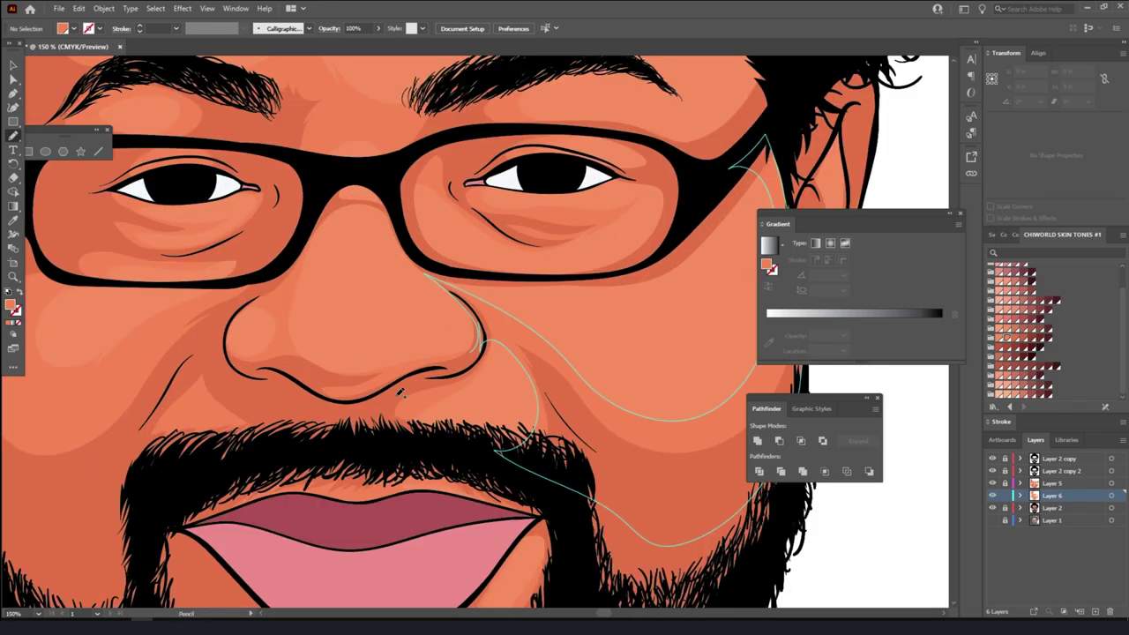
{"action": "left_click_drag", "start_coordinate": [385, 407], "coordinate": [520, 418]}
{"action": "key", "text": "ctrl+minus"}
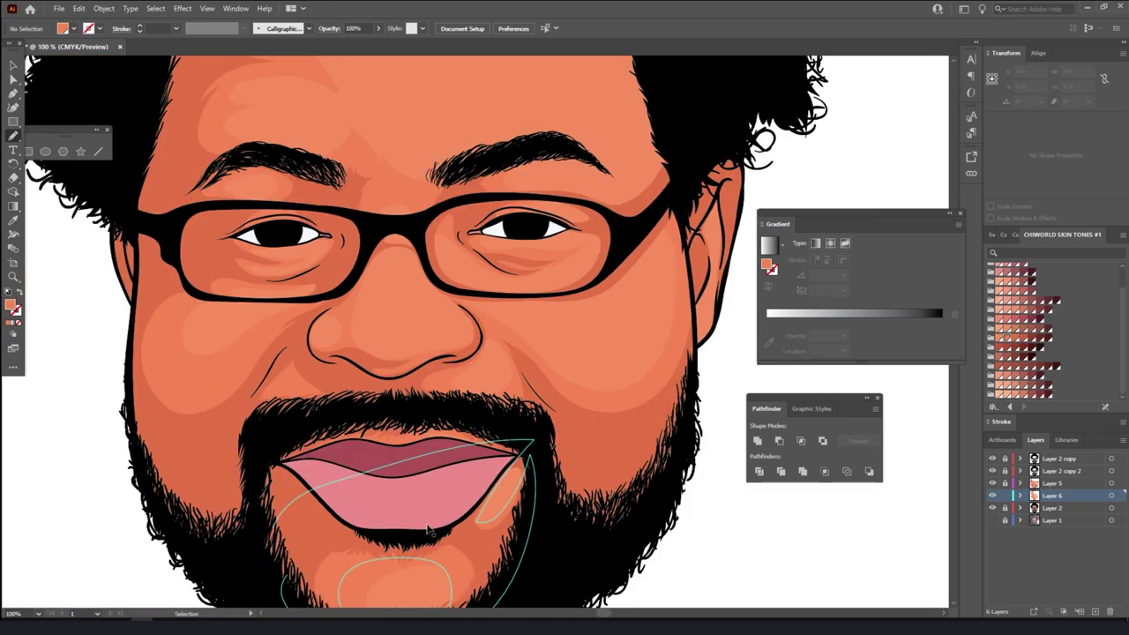
{"action": "key", "text": "ctrl+equal"}
{"action": "key", "text": "ctrl+equal"}
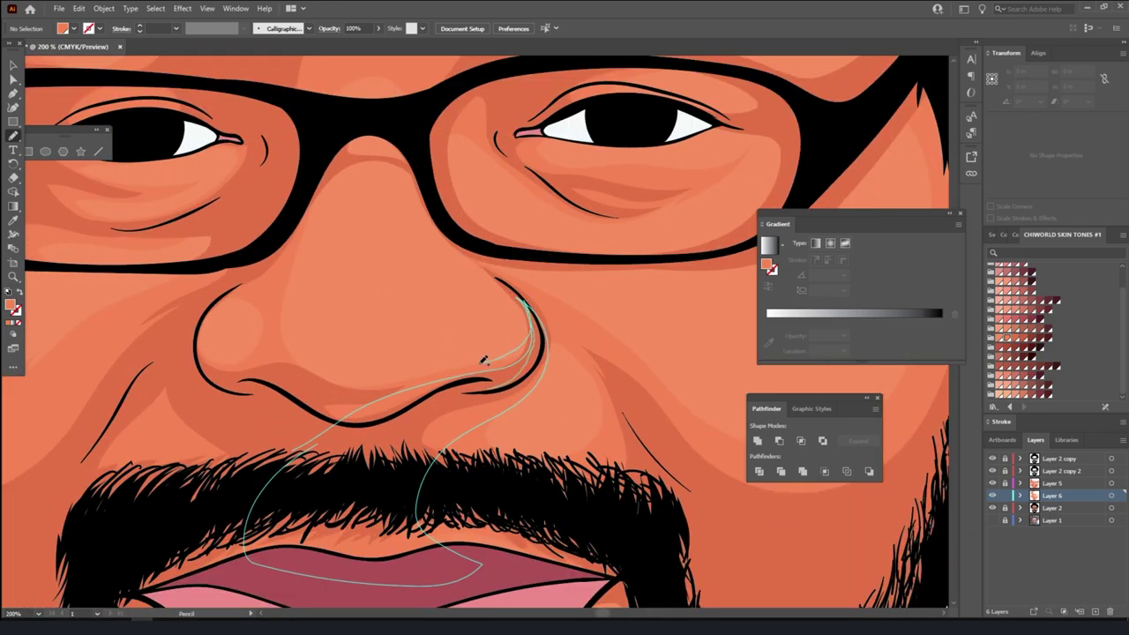
{"action": "left_click_drag", "start_coordinate": [483, 360], "coordinate": [374, 410]}
{"action": "key", "text": "ctrl+minus"}
{"action": "key", "text": "ctrl+minus"}
{"action": "key", "text": "ctrl+minus"}
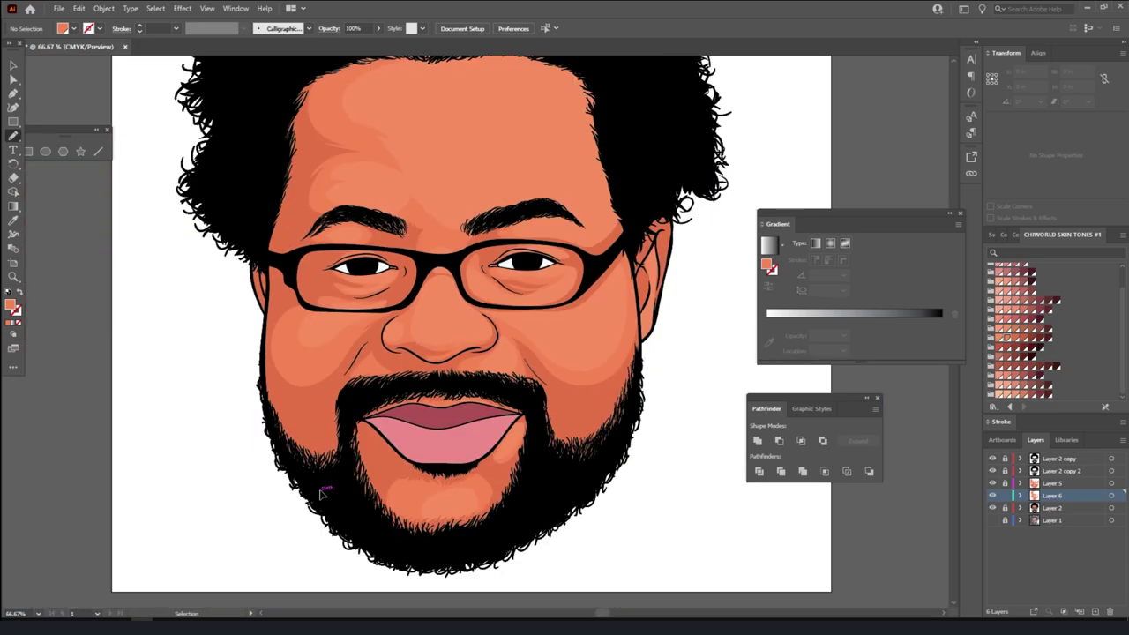
{"action": "key", "text": "ctrl+minus"}
{"action": "key", "text": "ctrl+equal"}
{"action": "key", "text": "ctrl+equal"}
- Paint a forehead highlight and a shading shape from the eye up into the hair
{"action": "scroll", "coordinate": [236, 279], "scroll_direction": "up", "scroll_amount": 1}
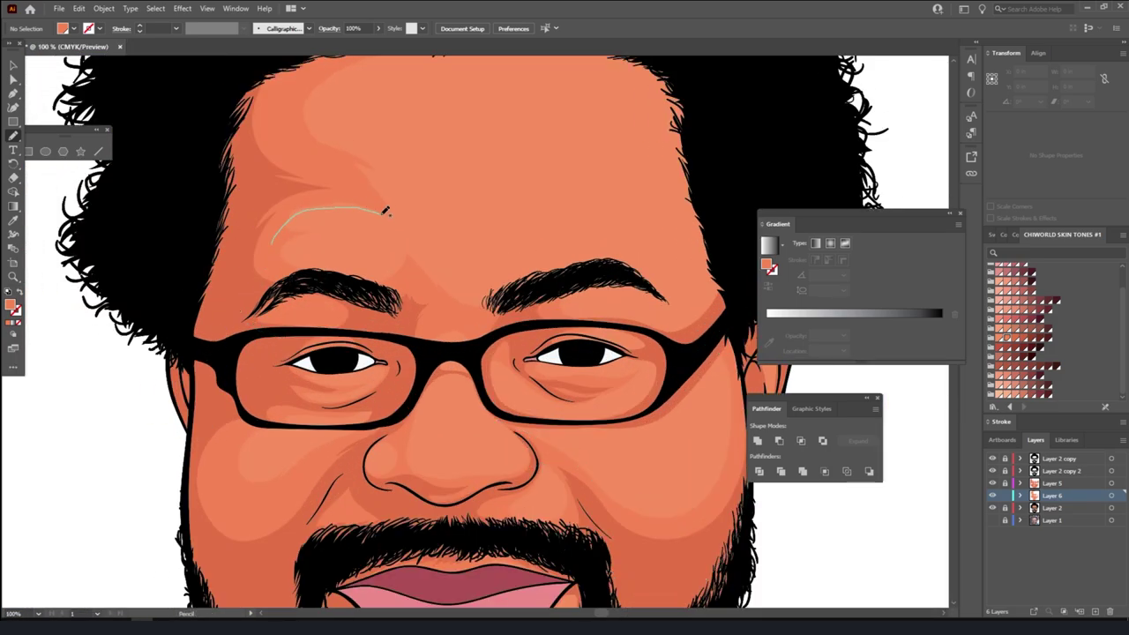
{"action": "left_click_drag", "start_coordinate": [385, 212], "coordinate": [245, 202]}
{"action": "key", "text": "ctrl+0"}
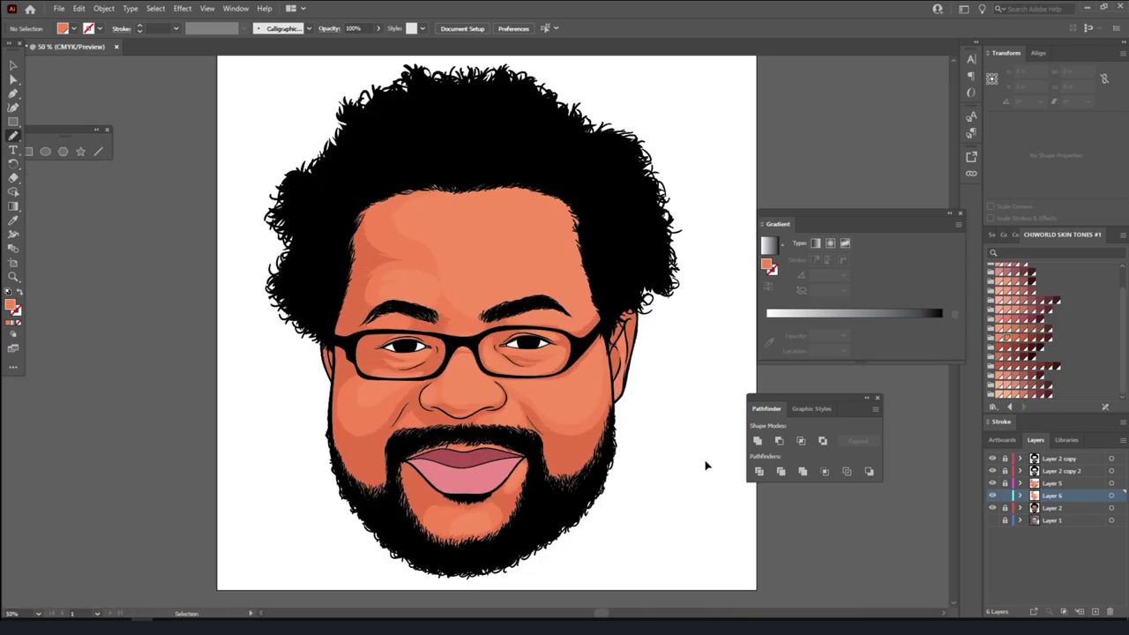
{"action": "key", "text": "ctrl+equal"}
{"action": "key", "text": "ctrl+equal"}
{"action": "scroll", "coordinate": [544, 342], "scroll_direction": "up", "scroll_amount": 1}
{"action": "left_click_drag", "start_coordinate": [603, 380], "coordinate": [605, 72]}
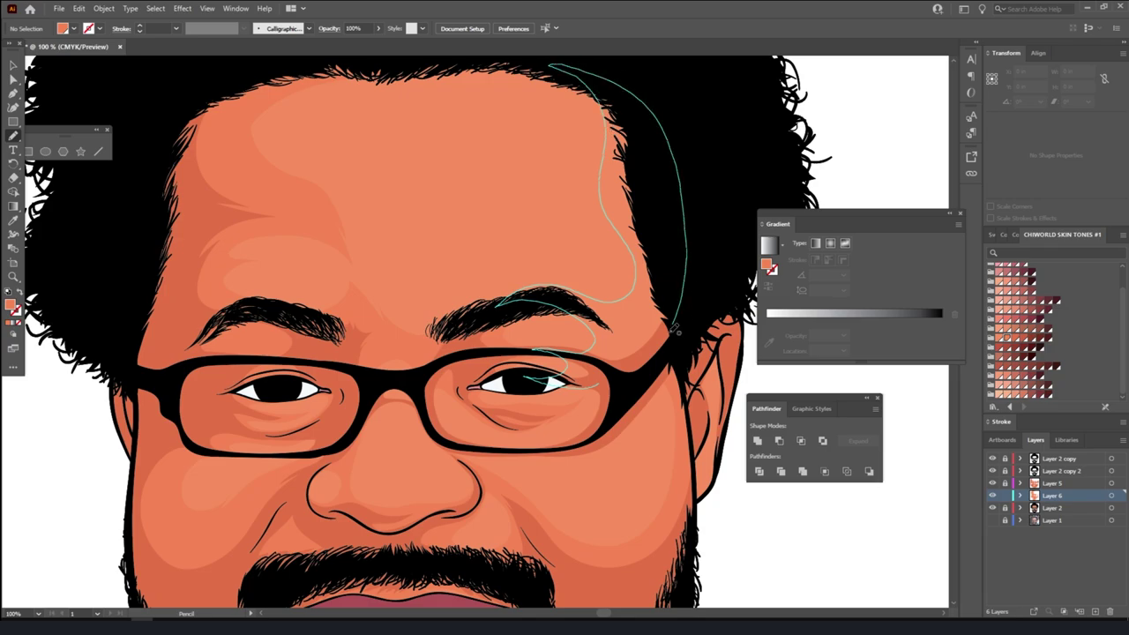
- Paint shading shapes under the right eyebrow and along its top edge
{"action": "key", "text": "ctrl+0"}
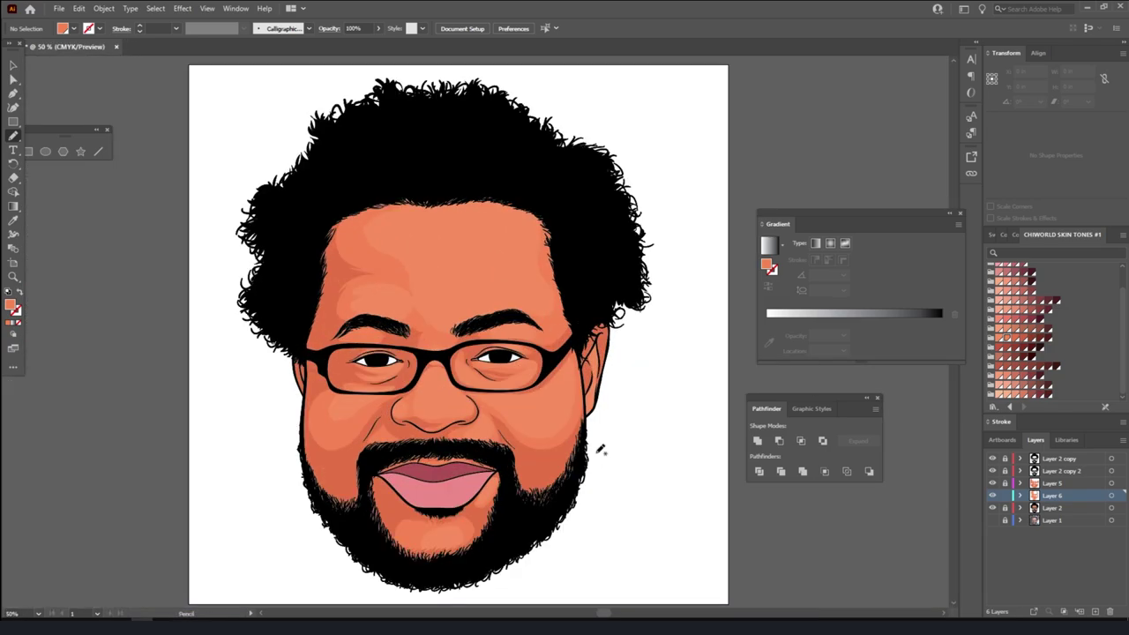
{"action": "key", "text": "ctrl+equal"}
{"action": "key", "text": "ctrl+equal"}
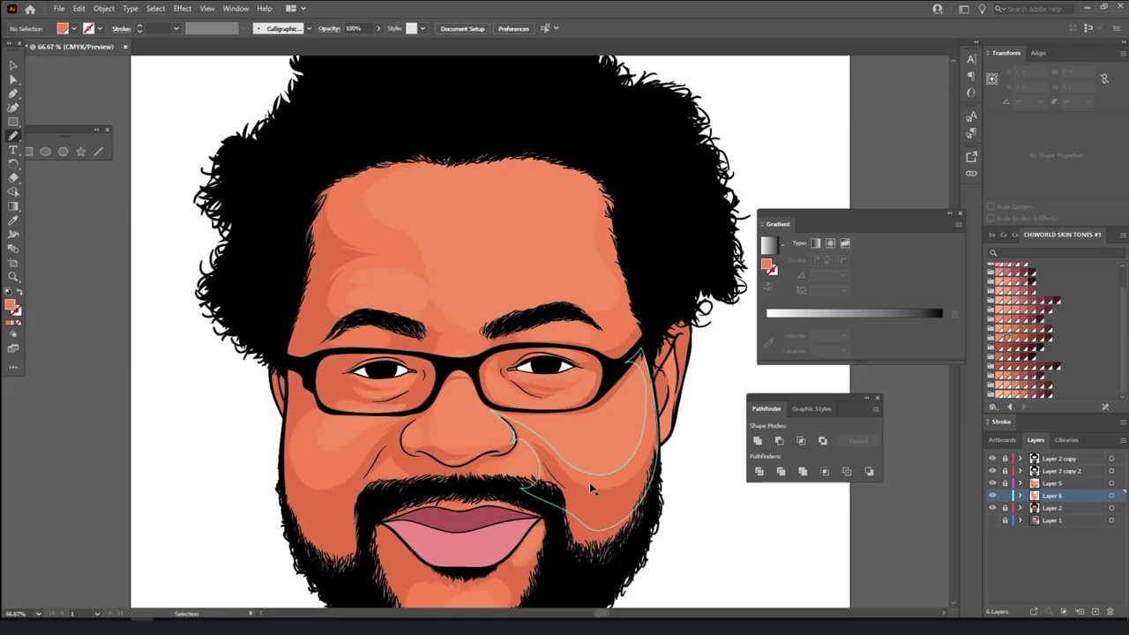
{"action": "key", "text": "ctrl+equal"}
{"action": "mouse_move", "coordinate": [487, 308]}
{"action": "left_mouse_down"}
{"action": "mouse_move", "coordinate": [540, 359]}
{"action": "mouse_move", "coordinate": [569, 349]}
{"action": "left_mouse_up"}
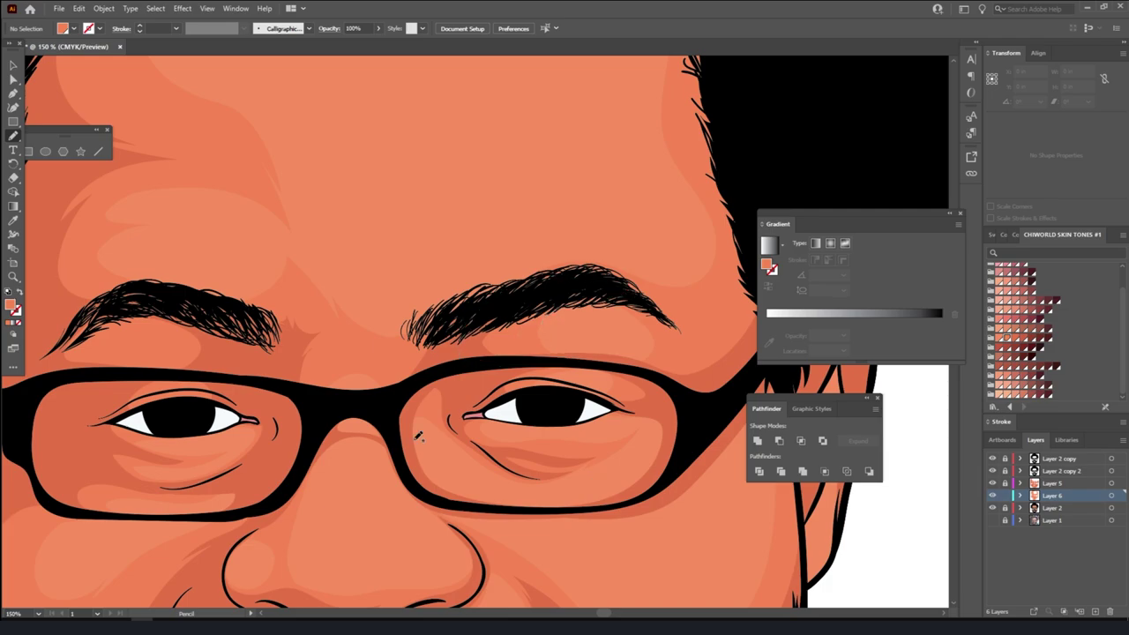
{"action": "left_click_drag", "start_coordinate": [642, 284], "coordinate": [376, 318]}
{"action": "key", "text": "ctrl+0"}
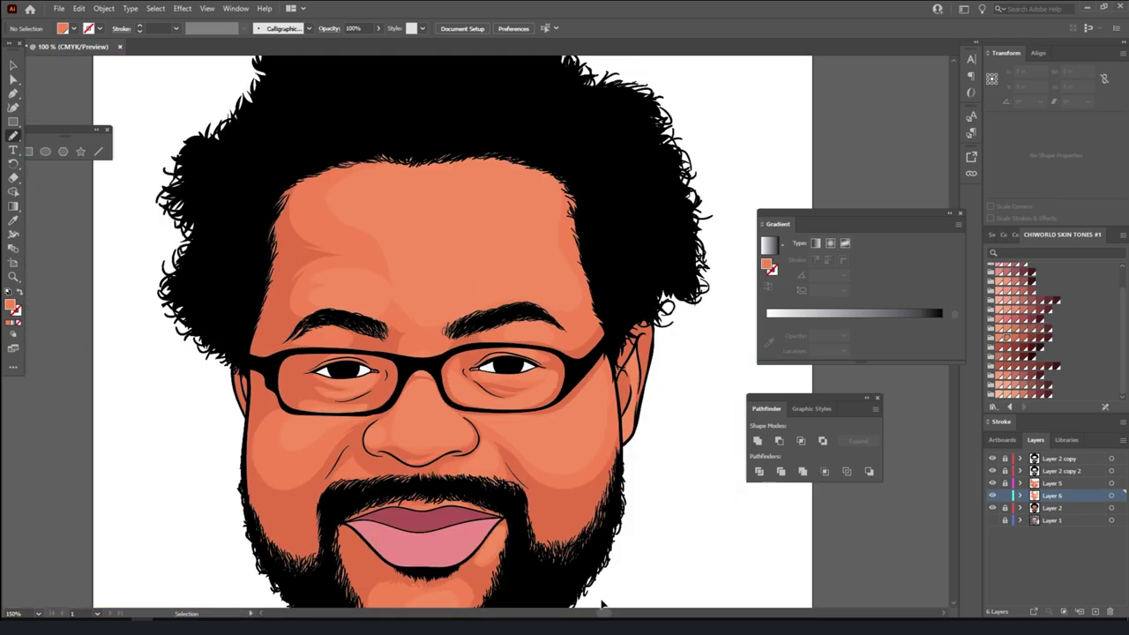
{"action": "left_click", "coordinate": [1053, 483]}
- Add a new layer above Layer 5 and save the document
{"action": "left_click", "coordinate": [1094, 611]}
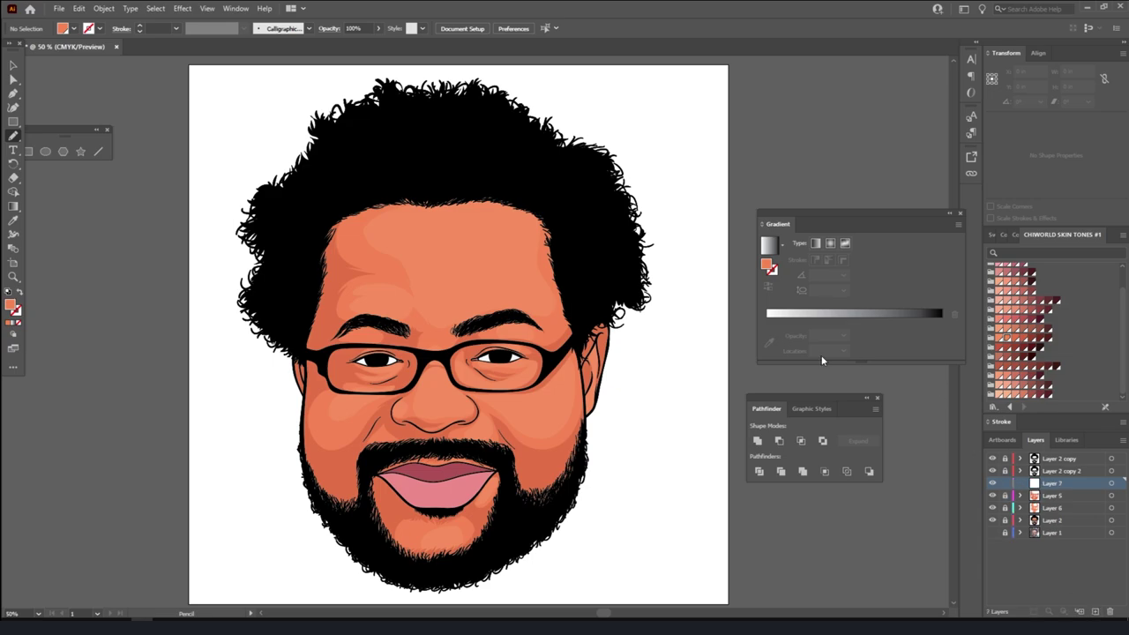
{"action": "left_click", "coordinate": [59, 8]}
{"action": "left_click", "coordinate": [100, 120]}
- Zoom in on the nose and select the shadow shape beneath it with the Selection tool
{"action": "scroll", "coordinate": [578, 477], "scroll_direction": "down", "scroll_amount": 2}
{"action": "key", "text": "ctrl+equal"}
{"action": "key", "text": "ctrl+equal"}
{"action": "key", "text": "ctrl+equal"}
{"action": "key", "text": "ctrl+equal"}
{"action": "key", "text": "ctrl+equal"}
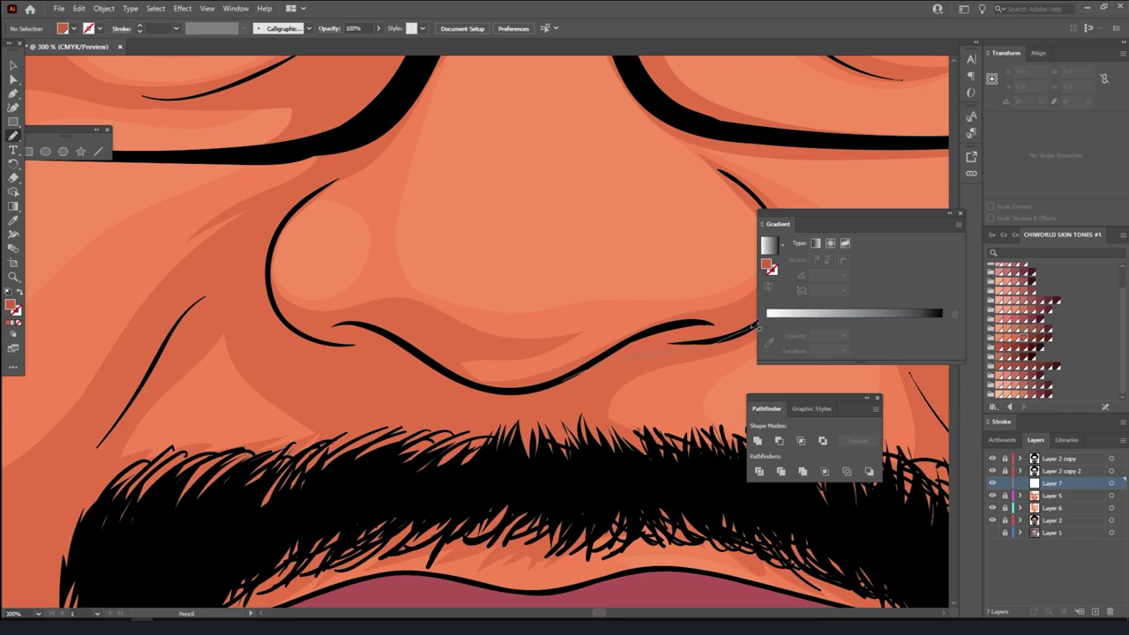
{"action": "key", "text": "ctrl+minus"}
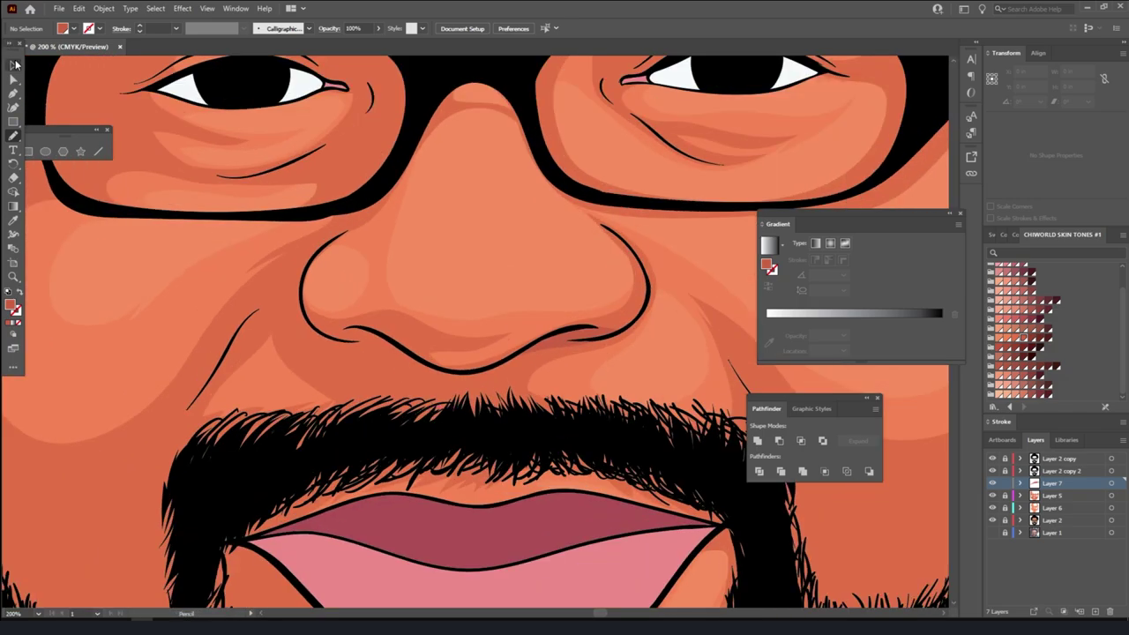
{"action": "left_click", "coordinate": [15, 65]}
{"action": "key", "text": "ctrl+minus"}
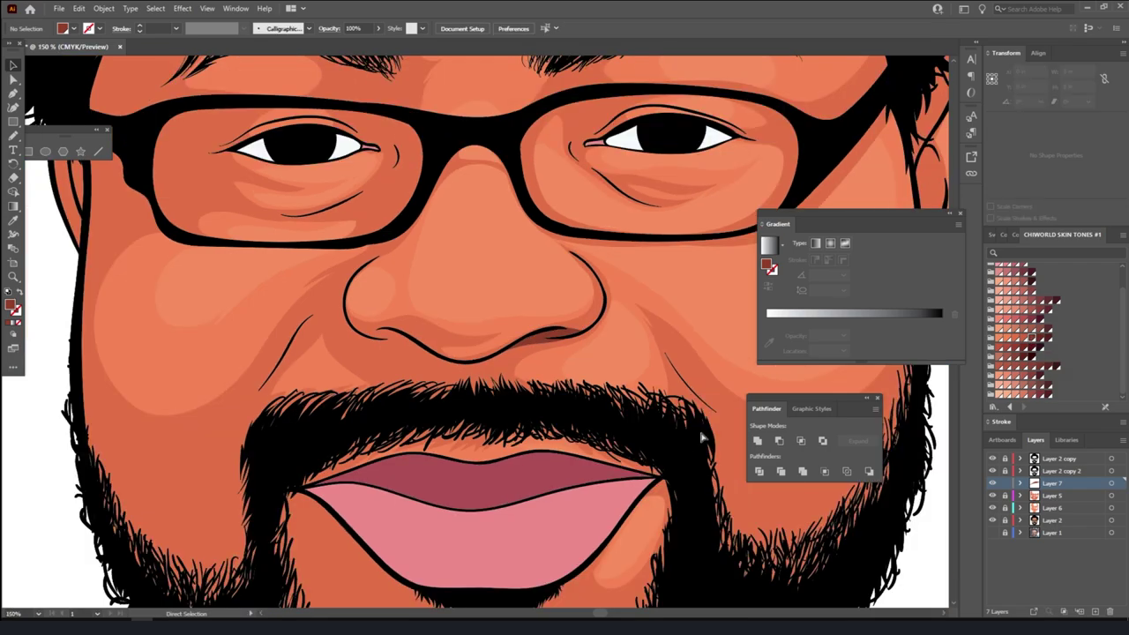
{"action": "key", "text": "ctrl+0"}
{"action": "key", "text": "ctrl+equal"}
{"action": "key", "text": "ctrl+equal"}
{"action": "key", "text": "ctrl+equal"}
{"action": "left_click", "coordinate": [573, 337]}
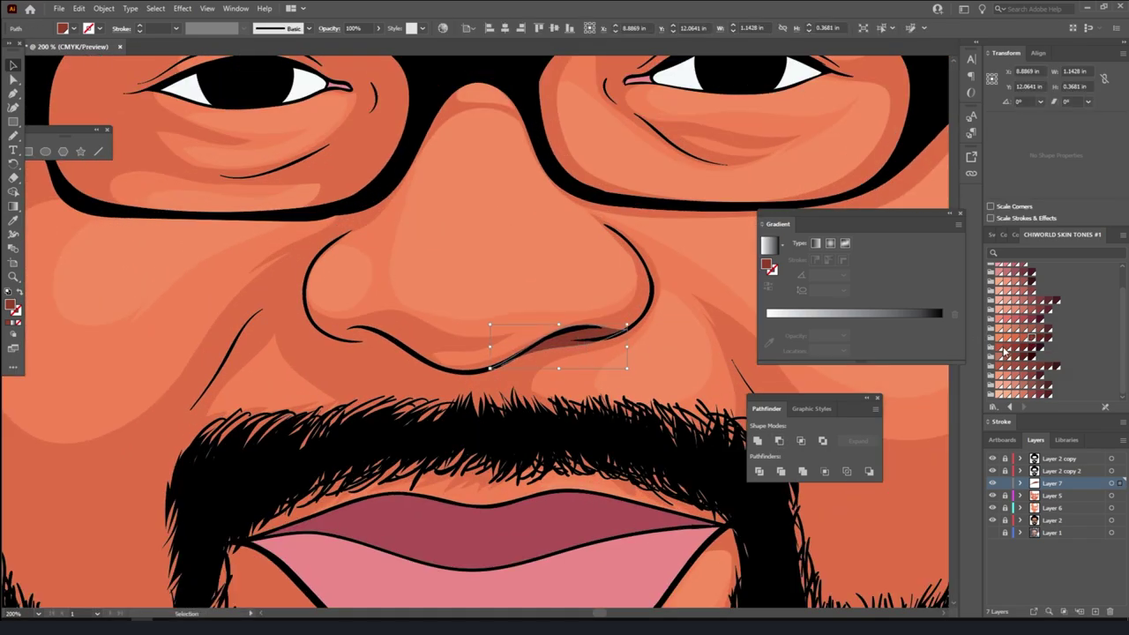
- Adjust the nose shadow's CMYK balance (Cyan −21, Magenta −5, Yellow −5, Black −6), then deselect
{"action": "left_click", "coordinate": [78, 8]}
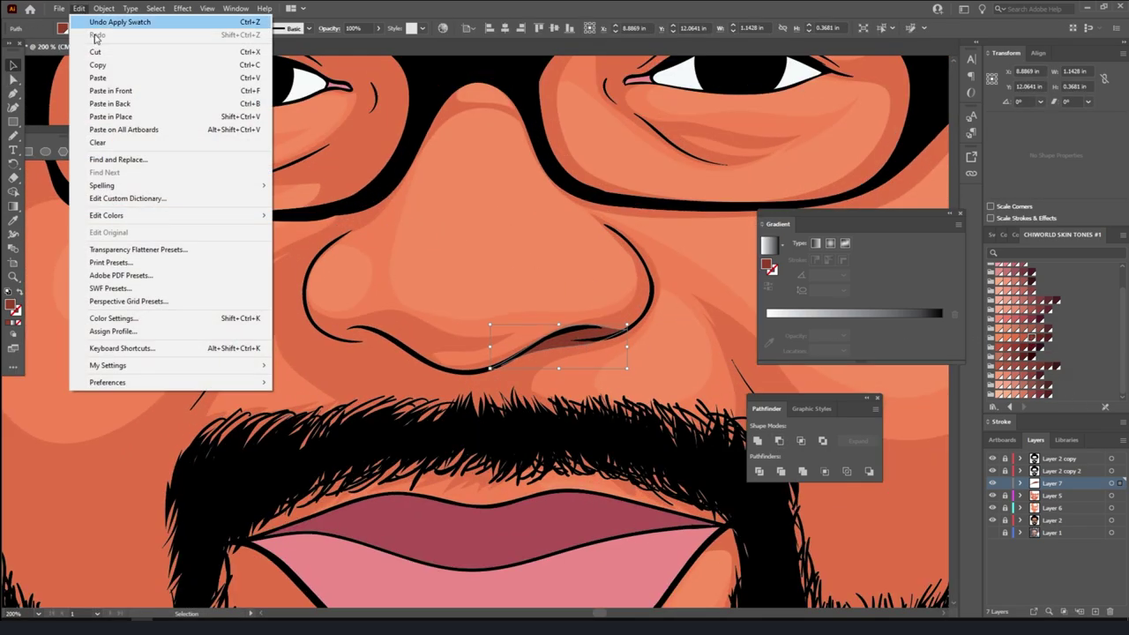
{"action": "left_click", "coordinate": [379, 244]}
{"action": "left_click", "coordinate": [873, 326]}
{"action": "left_click", "coordinate": [868, 364]}
{"action": "left_click", "coordinate": [811, 342]}
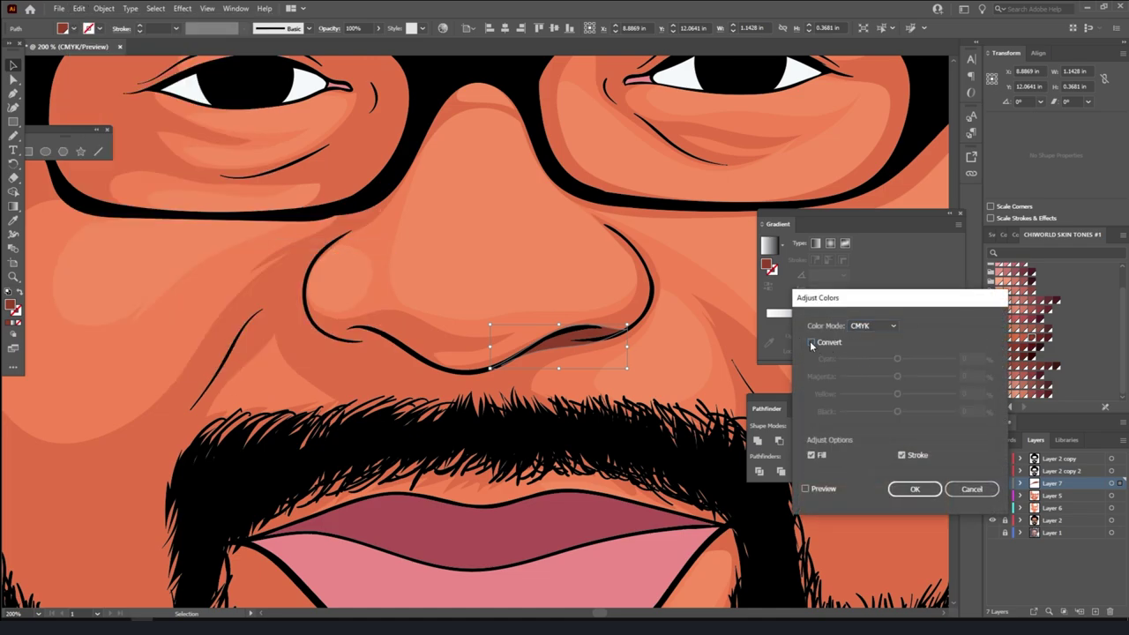
{"action": "left_click", "coordinate": [804, 489]}
{"action": "mouse_move", "coordinate": [897, 359]}
{"action": "left_mouse_down"}
{"action": "mouse_move", "coordinate": [894, 394]}
{"action": "mouse_move", "coordinate": [885, 358]}
{"action": "left_mouse_up"}
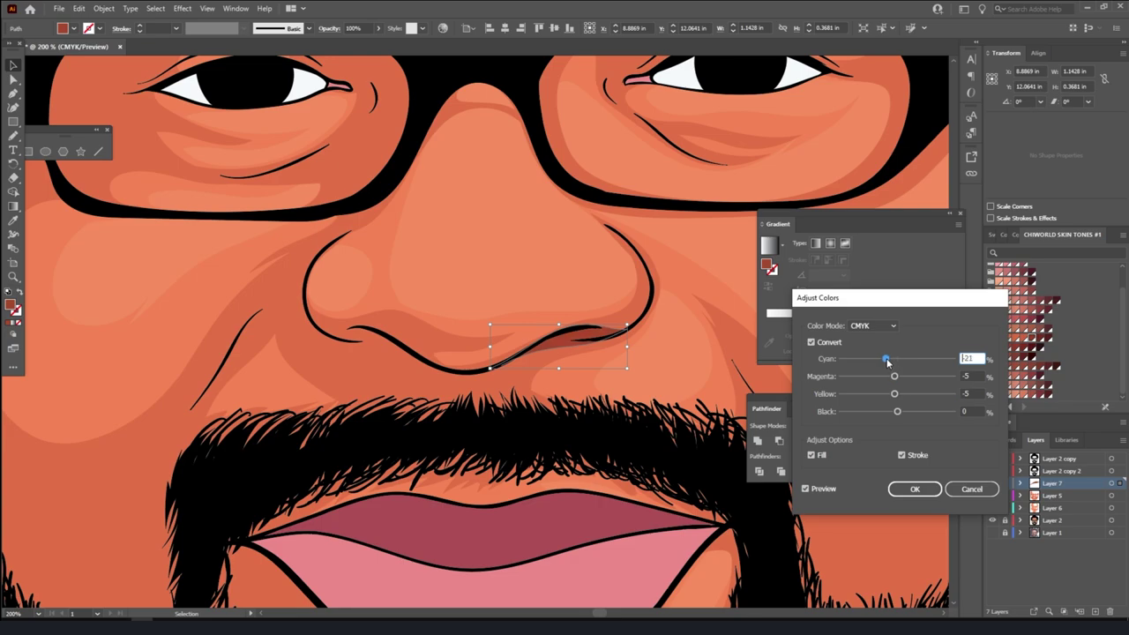
{"action": "left_click_drag", "start_coordinate": [897, 412], "coordinate": [893, 412]}
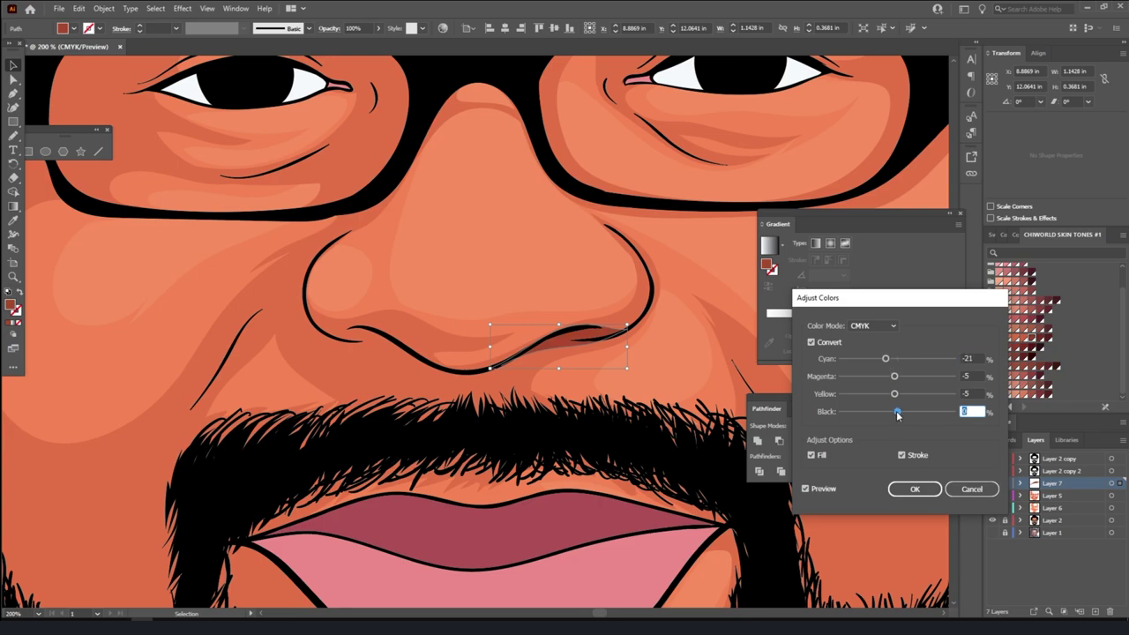
{"action": "left_click", "coordinate": [913, 489]}
{"action": "key", "text": "ctrl+shift+a"}
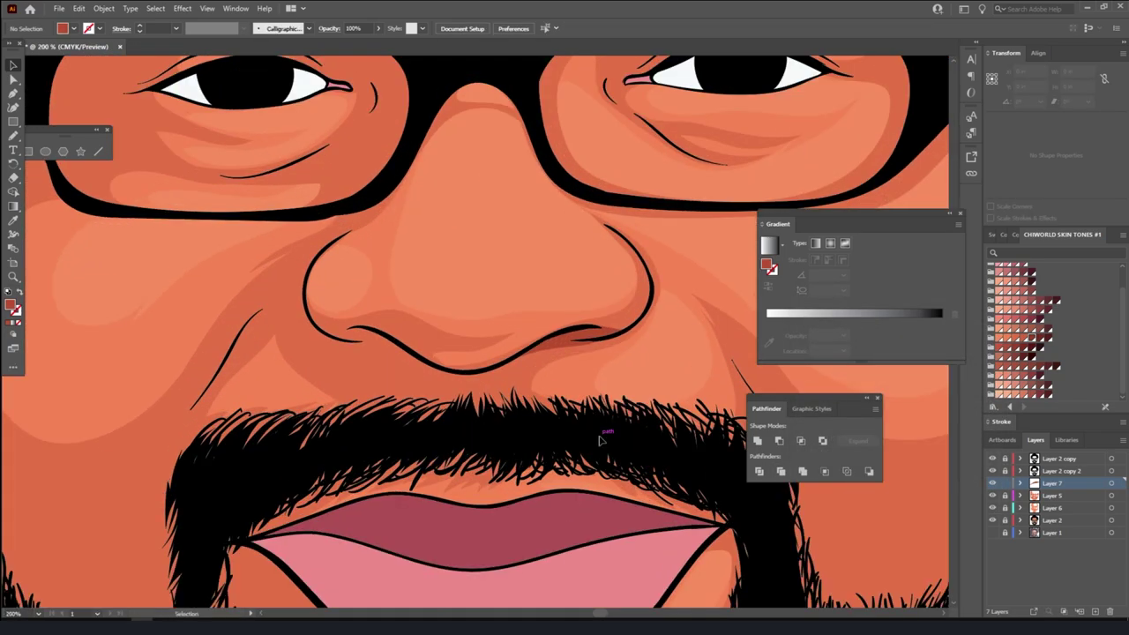
- With the Pencil, paint darker shadows beside the nose and down past the mustache
{"action": "key", "text": "n"}
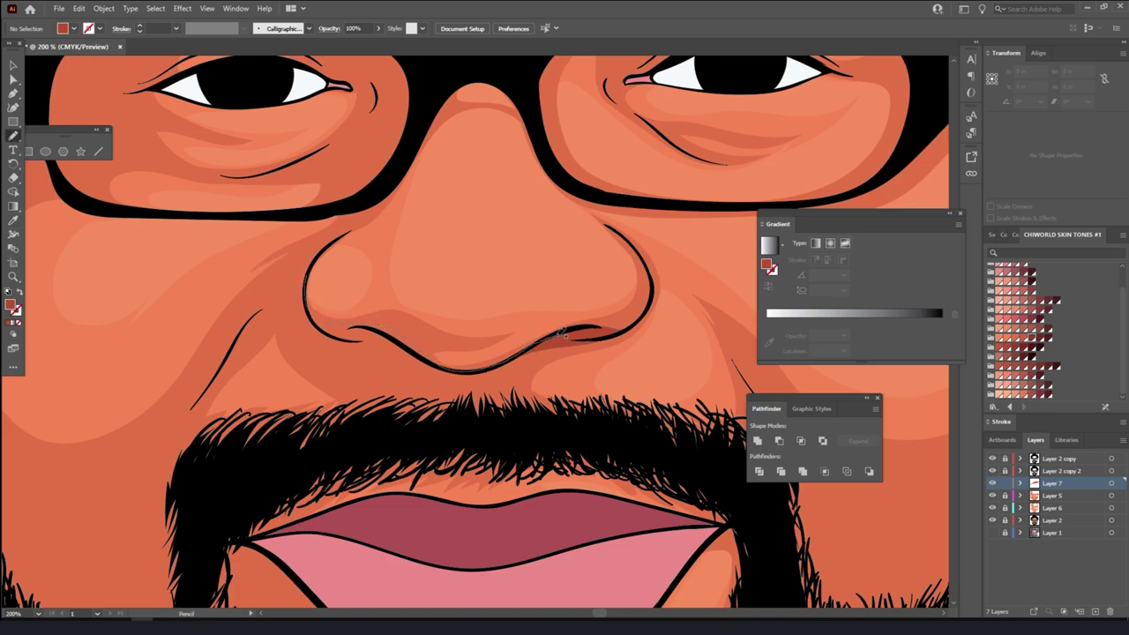
{"action": "left_click_drag", "start_coordinate": [564, 332], "coordinate": [360, 432]}
{"action": "left_click_drag", "start_coordinate": [310, 268], "coordinate": [309, 265]}
{"action": "scroll", "coordinate": [460, 298], "scroll_direction": "down", "scroll_amount": 5}
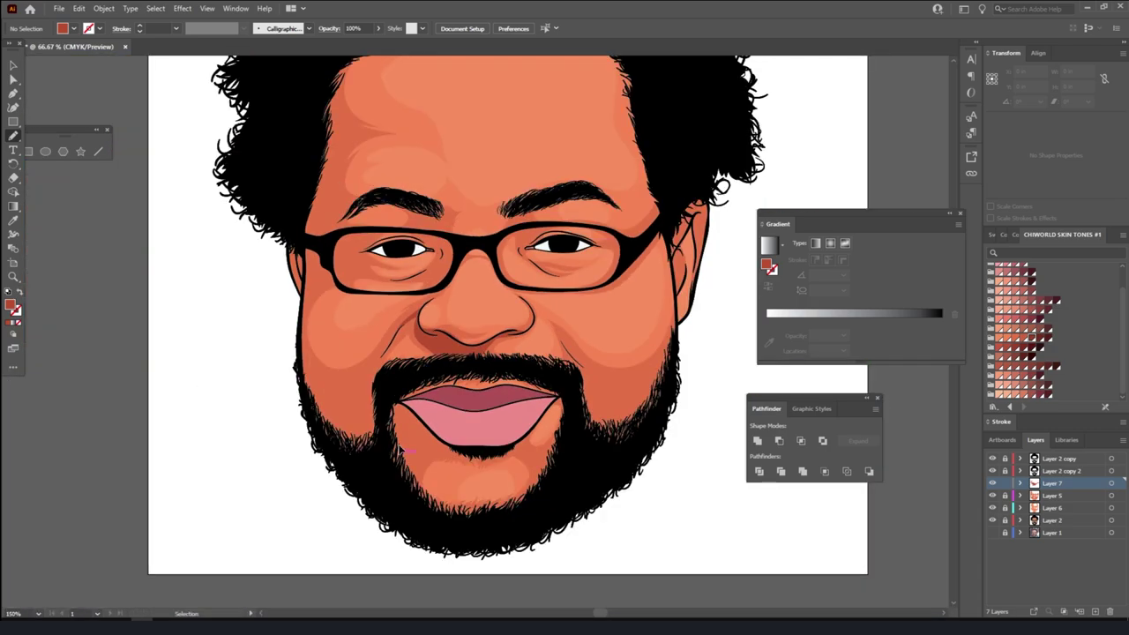
{"action": "scroll", "coordinate": [460, 298], "scroll_direction": "up", "scroll_amount": 3}
{"action": "scroll", "coordinate": [460, 298], "scroll_direction": "up", "scroll_amount": 3}
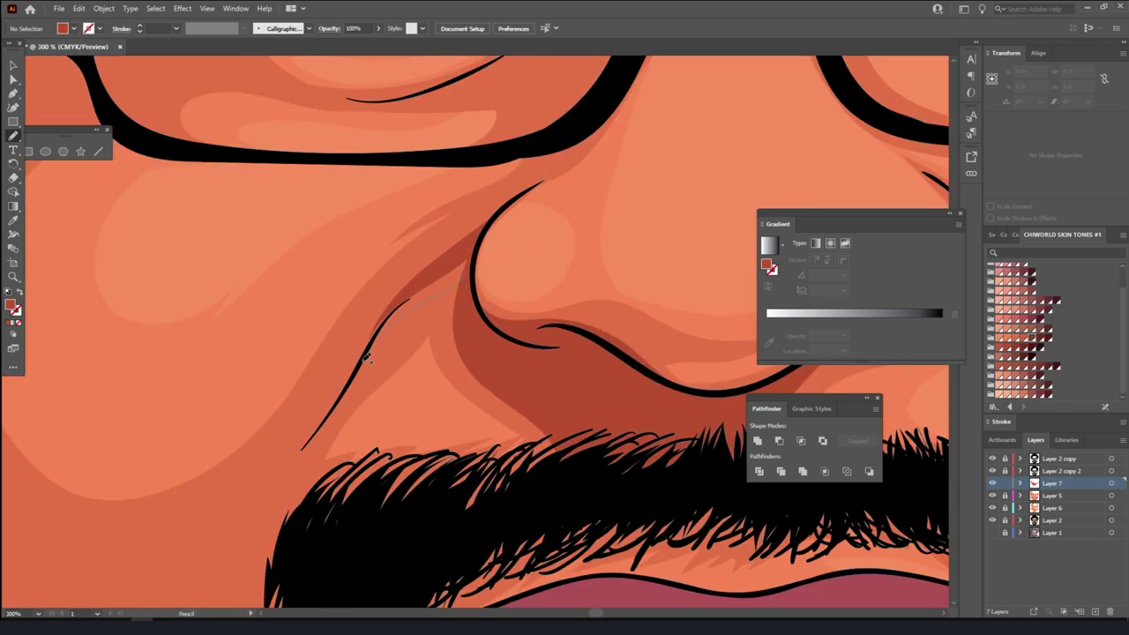
{"action": "left_click_drag", "start_coordinate": [569, 167], "coordinate": [572, 167]}
- Paint shadows along the left beard edge, under the lower lip and along the upper lip
{"action": "key", "text": "ctrl+0"}
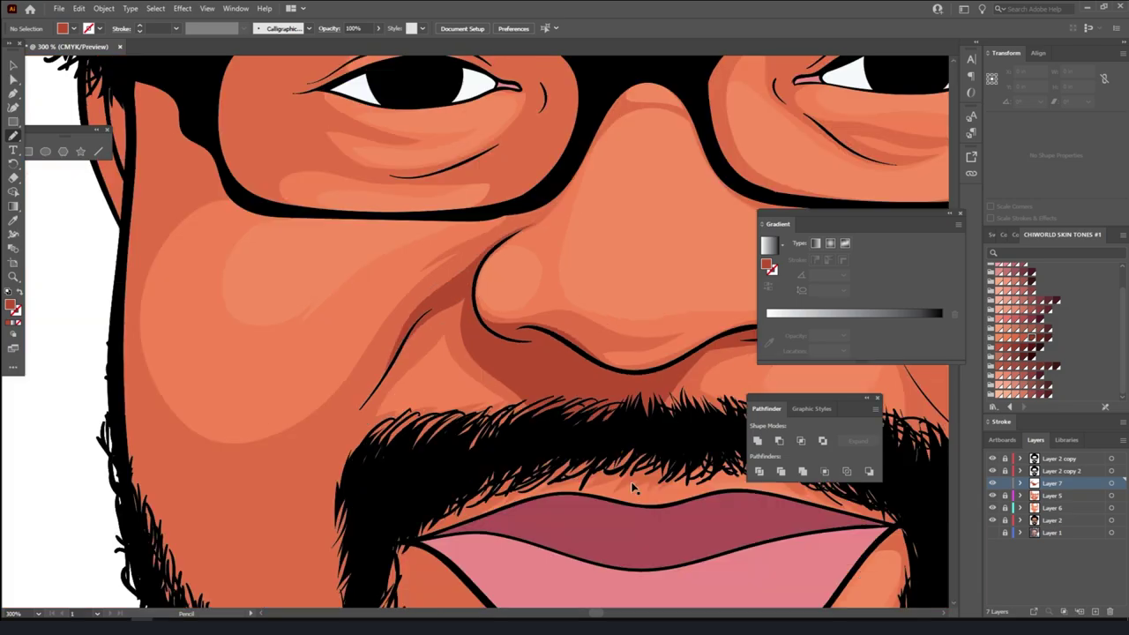
{"action": "key", "text": "ctrl+1"}
{"action": "key", "text": "ctrl+plus"}
{"action": "left_click_drag", "start_coordinate": [284, 318], "coordinate": [347, 356]}
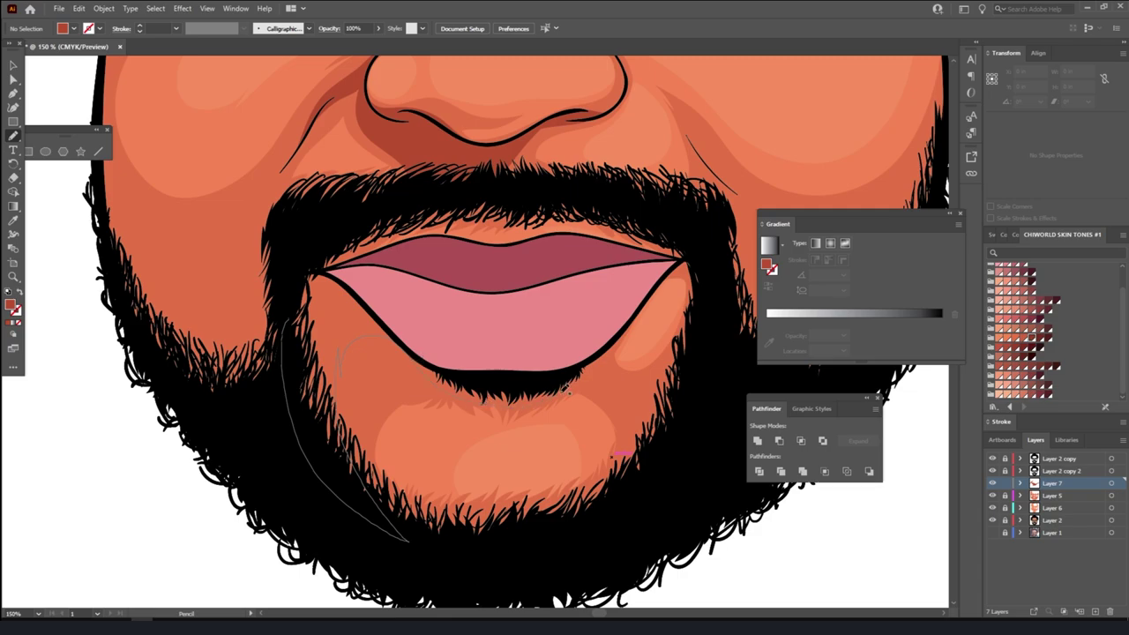
{"action": "left_click_drag", "start_coordinate": [408, 540], "coordinate": [284, 411]}
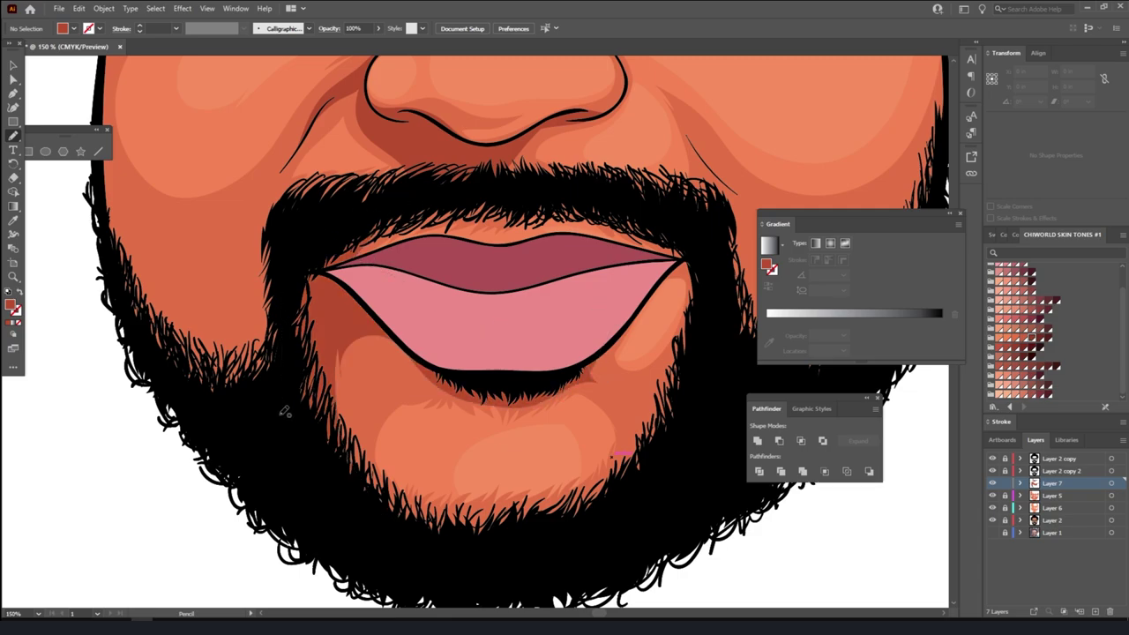
{"action": "left_click_drag", "start_coordinate": [434, 378], "coordinate": [437, 380]}
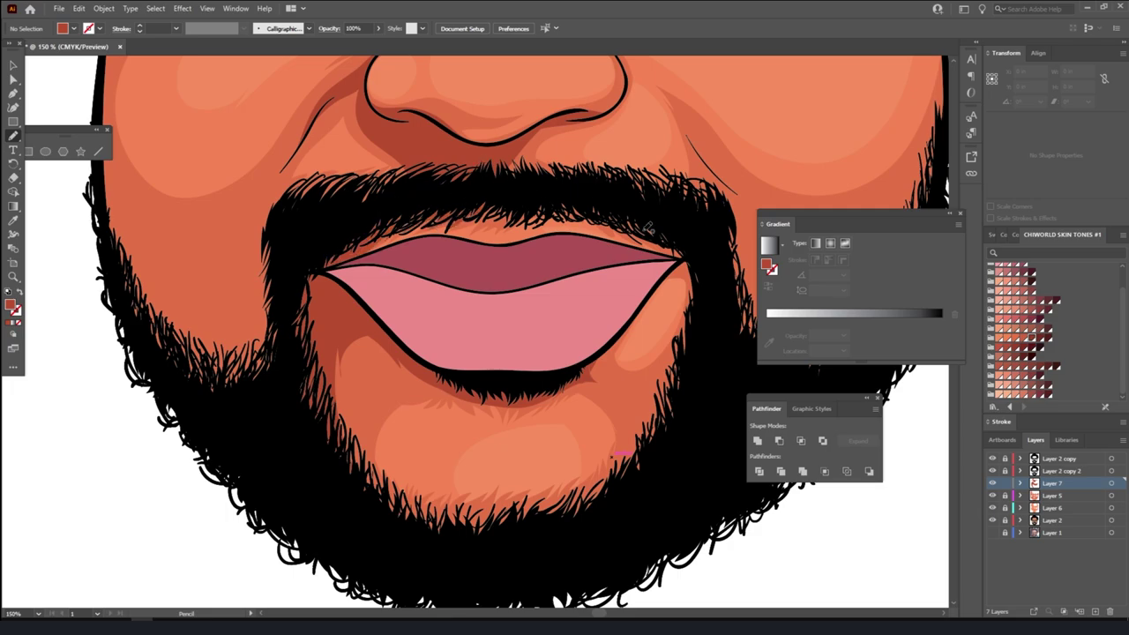
{"action": "left_click_drag", "start_coordinate": [693, 258], "coordinate": [588, 212]}
{"action": "left_click_drag", "start_coordinate": [503, 235], "coordinate": [451, 212]}
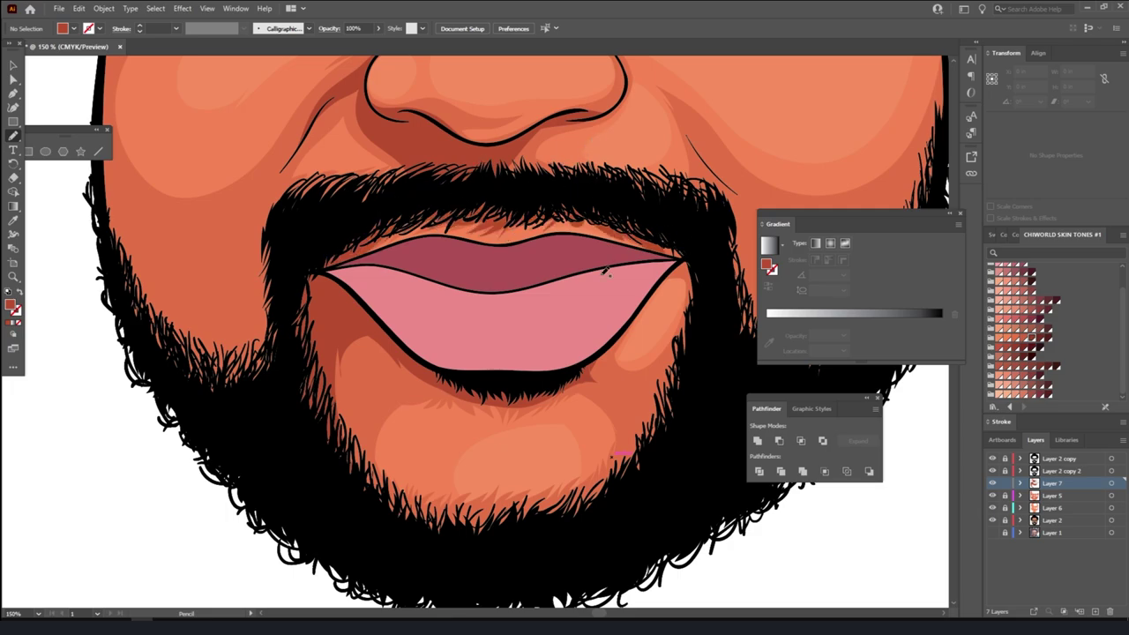
- Extend a shadow shape down the left beard edge
{"action": "key", "text": "ctrl+0"}
{"action": "key", "text": "ctrl+plus"}
{"action": "key", "text": "ctrl+plus"}
{"action": "scroll", "coordinate": [667, 383], "scroll_direction": "up", "scroll_amount": 2}
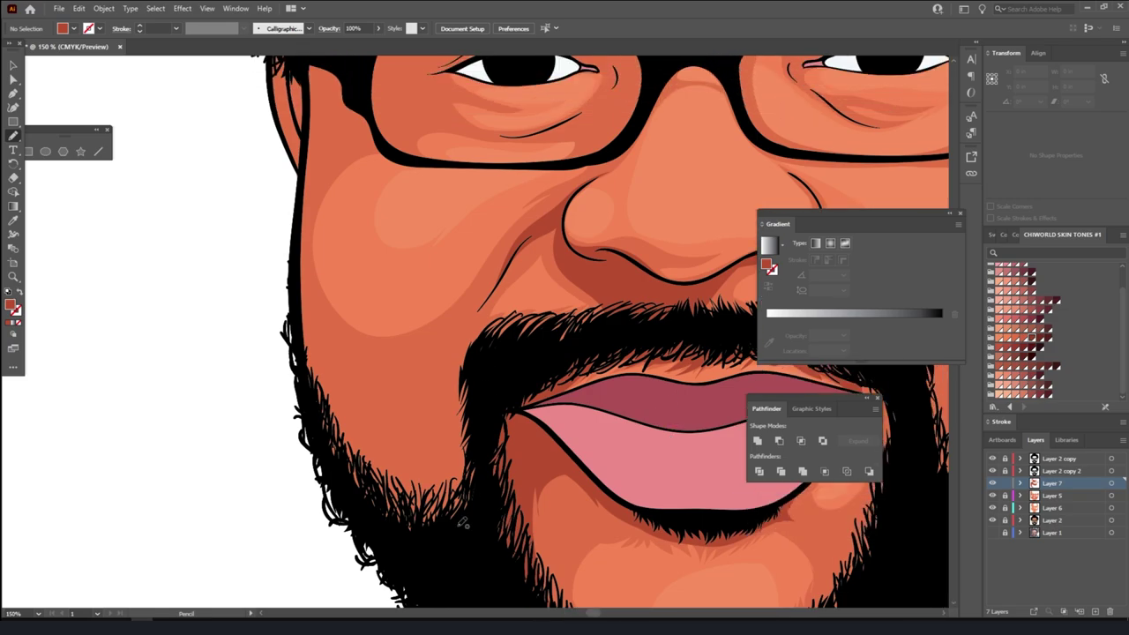
{"action": "left_click_drag", "start_coordinate": [464, 522], "coordinate": [477, 374]}
{"action": "left_click_drag", "start_coordinate": [302, 274], "coordinate": [492, 555]}
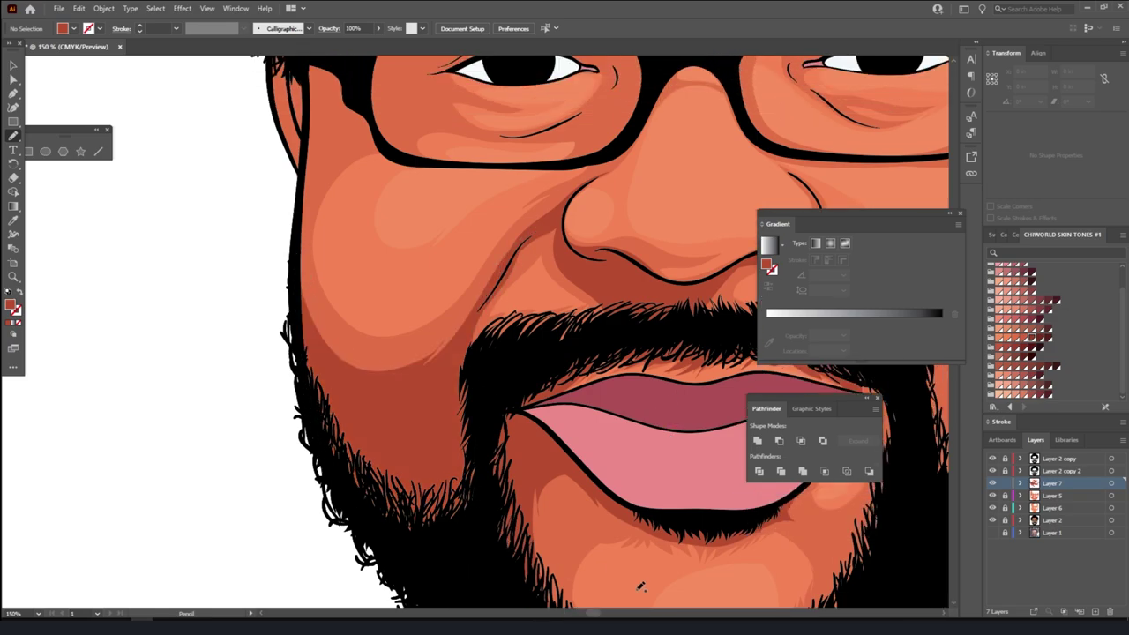
- Shade the lower lip's right edge to the corner and draw a shadow around the chin
{"action": "key", "text": "ctrl+minus"}
{"action": "key", "text": "ctrl+minus"}
{"action": "key", "text": "ctrl+minus"}
{"action": "key", "text": "ctrl+minus"}
{"action": "key", "text": "ctrl+plus"}
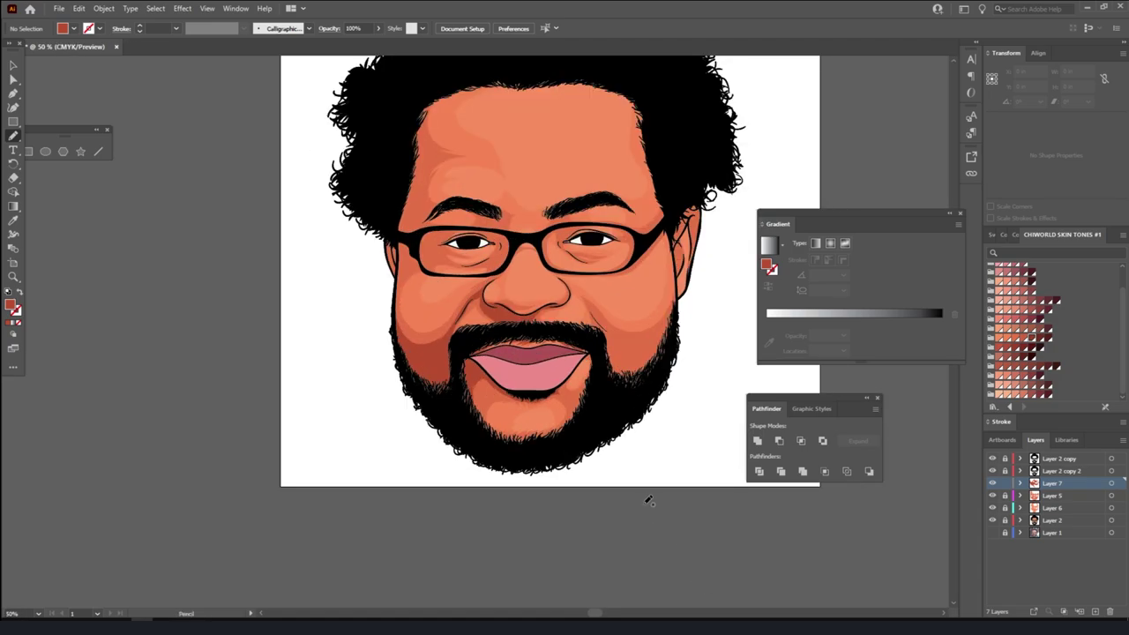
{"action": "key", "text": "ctrl+plus"}
{"action": "key", "text": "ctrl+plus"}
{"action": "scroll", "coordinate": [578, 450], "scroll_direction": "down", "scroll_amount": 2}
{"action": "scroll", "coordinate": [564, 397], "scroll_direction": "up", "scroll_amount": 1}
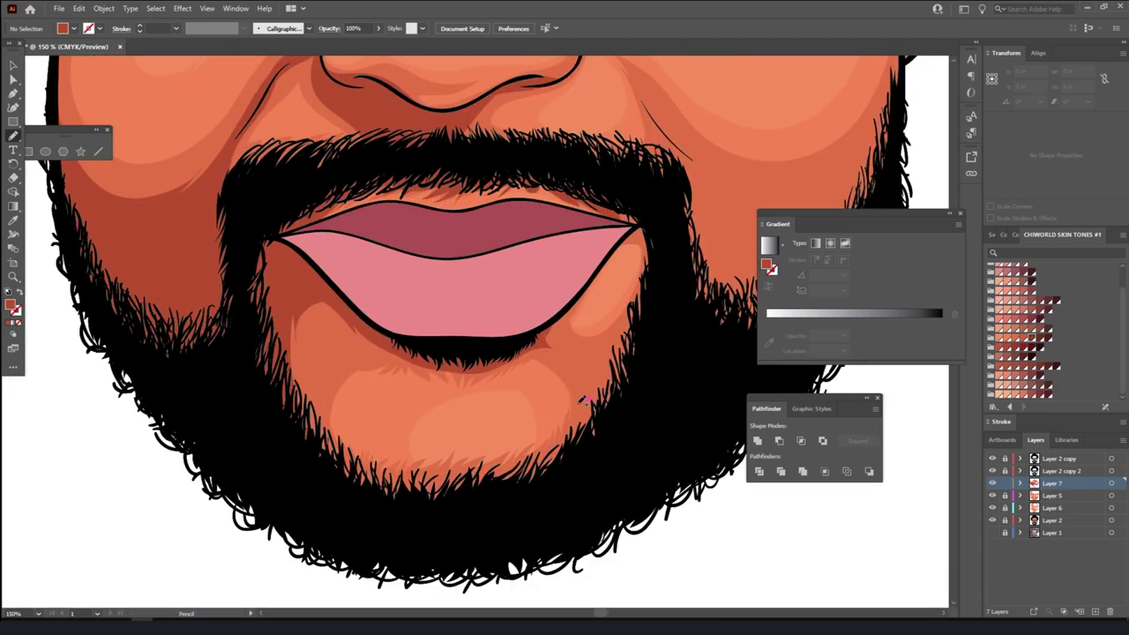
{"action": "left_click_drag", "start_coordinate": [585, 300], "coordinate": [642, 222]}
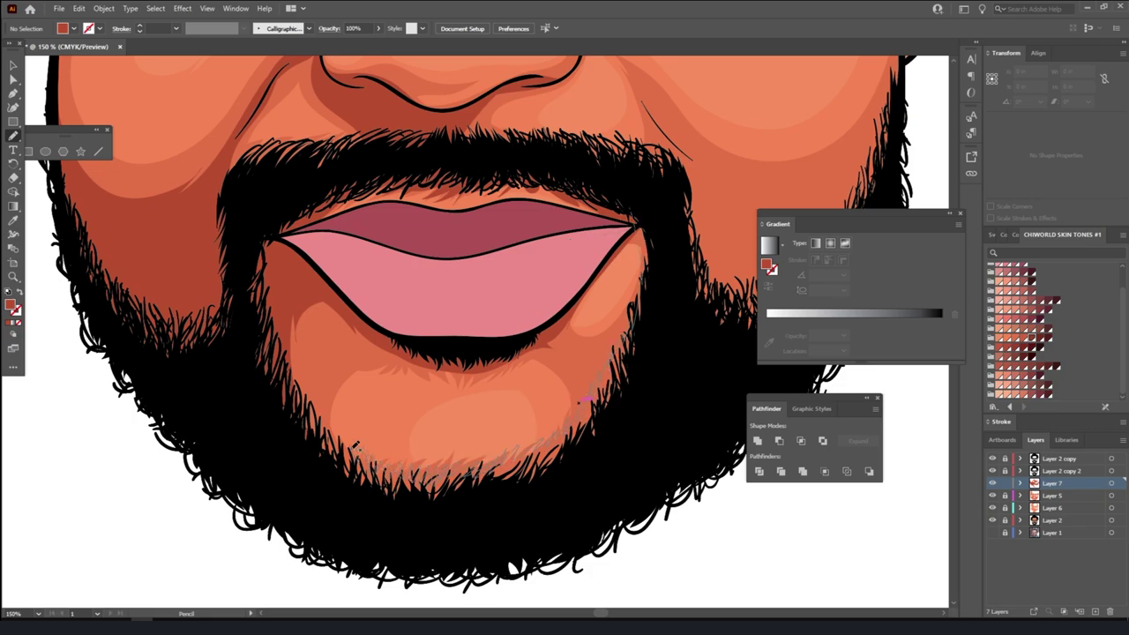
{"action": "left_click_drag", "start_coordinate": [283, 325], "coordinate": [676, 288]}
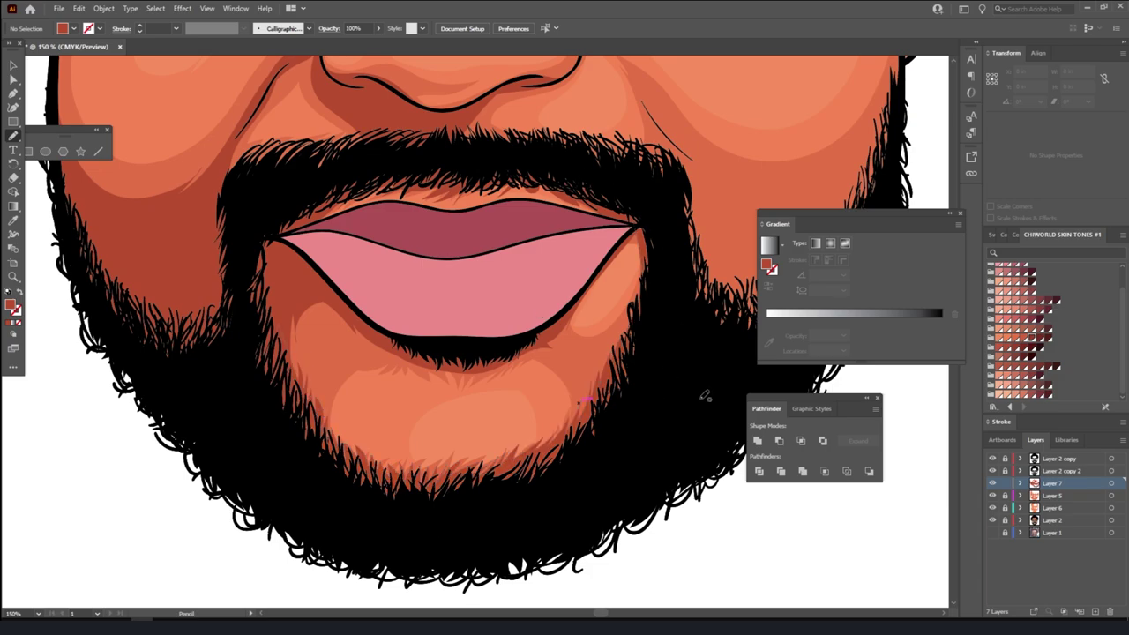
- Draw a shadow shape along the right jawline
{"action": "scroll", "coordinate": [705, 395], "scroll_direction": "down", "scroll_amount": 4}
{"action": "scroll", "coordinate": [696, 384], "scroll_direction": "up", "scroll_amount": 2}
{"action": "scroll", "coordinate": [673, 380], "scroll_direction": "up", "scroll_amount": 2}
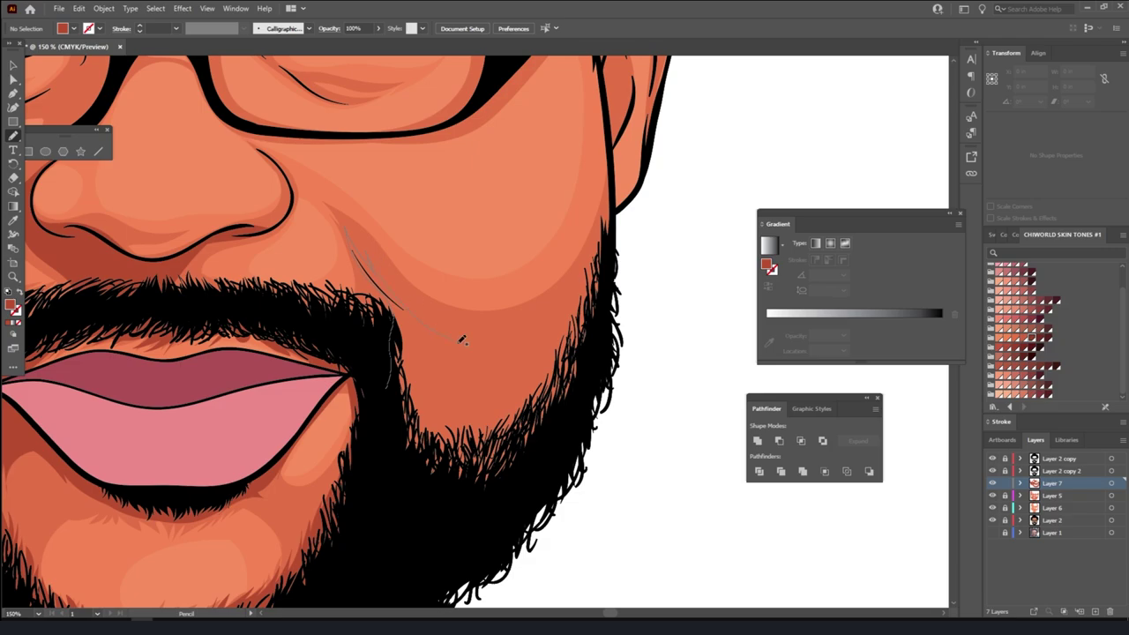
{"action": "key", "text": "ctrl+minus"}
{"action": "key", "text": "ctrl+minus"}
{"action": "mouse_move", "coordinate": [615, 205]}
{"action": "left_mouse_down"}
{"action": "mouse_move", "coordinate": [433, 552]}
{"action": "mouse_move", "coordinate": [452, 550]}
{"action": "left_mouse_up"}
- Trace a shadow along the top of the glasses
{"action": "key", "text": "ctrl+minus"}
{"action": "key", "text": "ctrl+plus"}
{"action": "key", "text": "ctrl+plus"}
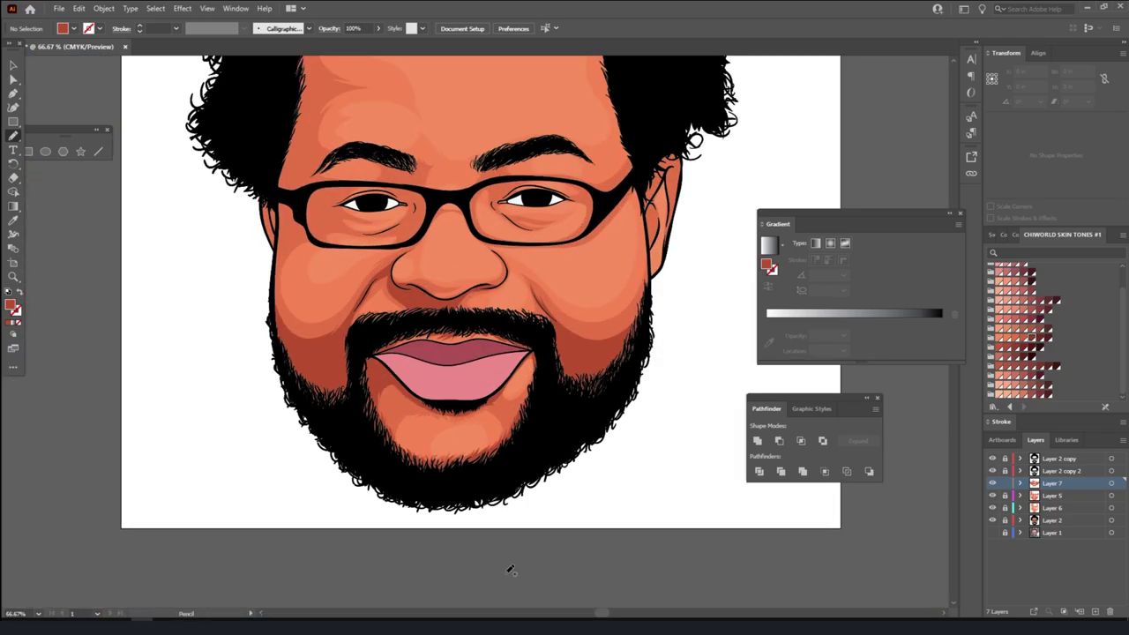
{"action": "key", "text": "ctrl+plus"}
{"action": "key", "text": "ctrl+plus"}
{"action": "key", "text": "ctrl+plus"}
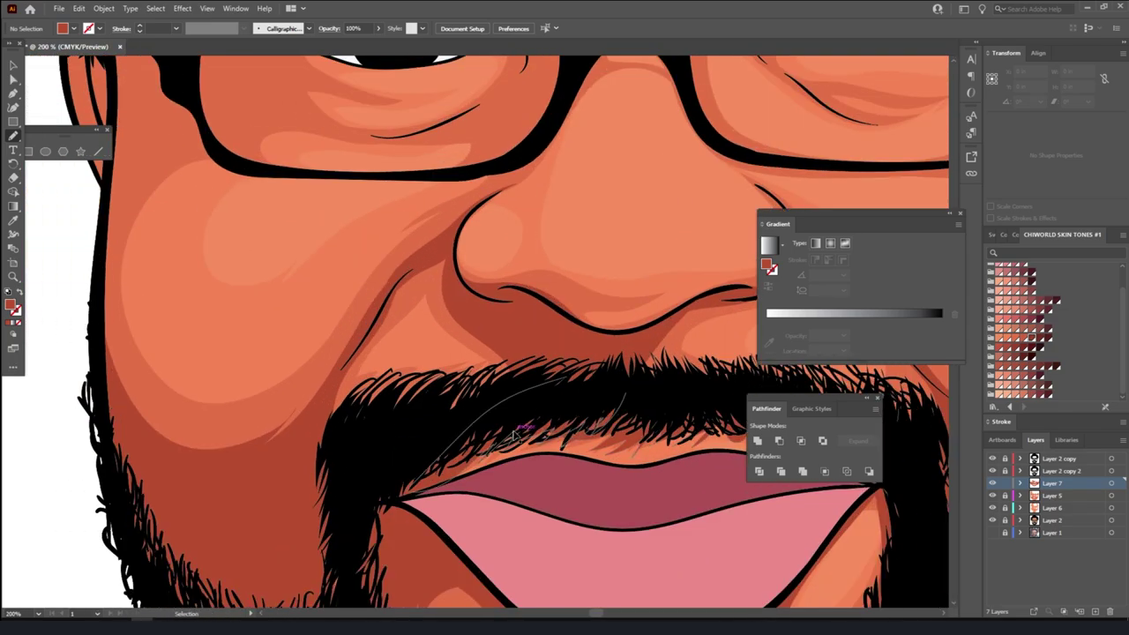
{"action": "scroll", "coordinate": [395, 328], "scroll_direction": "up", "scroll_amount": 1}
{"action": "scroll", "coordinate": [423, 282], "scroll_direction": "up", "scroll_amount": 2}
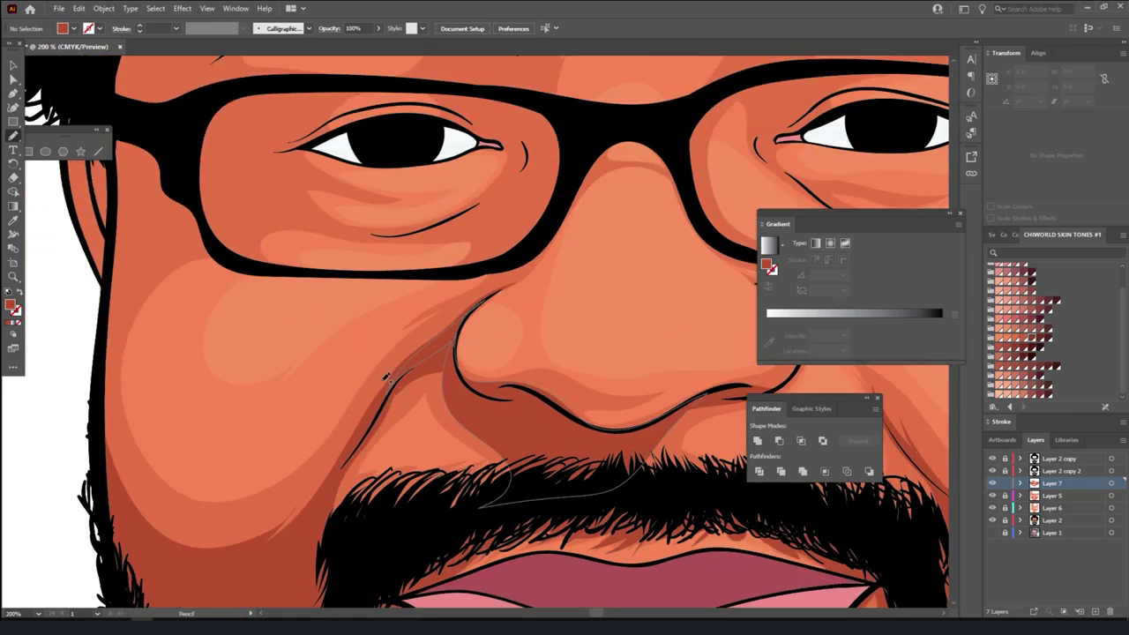
{"action": "key", "text": "ctrl+minus"}
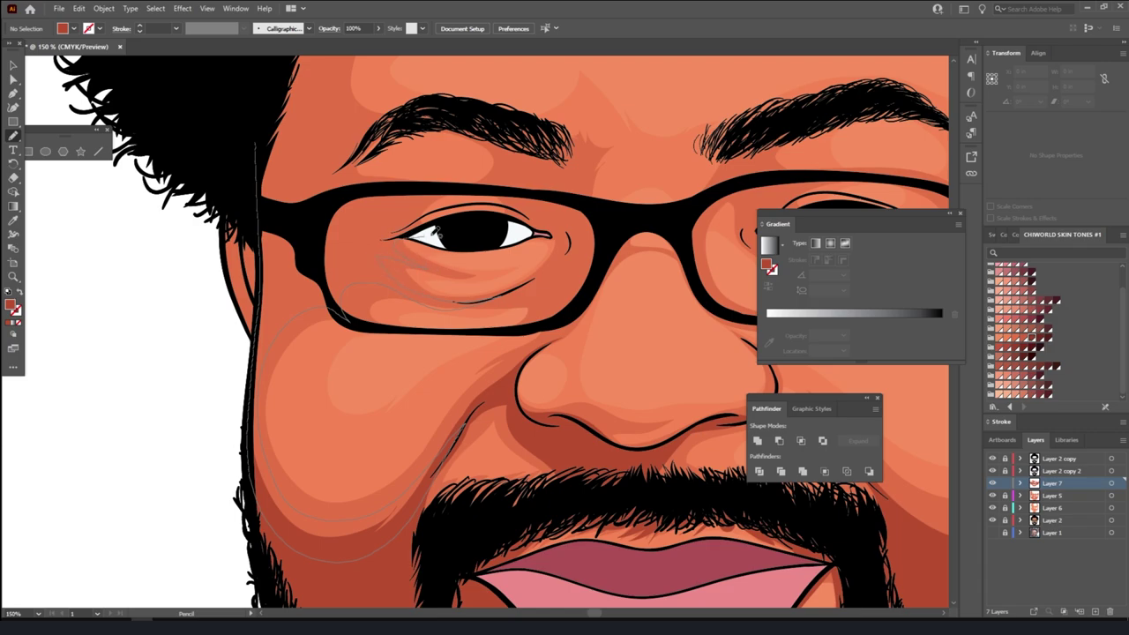
{"action": "left_click_drag", "start_coordinate": [501, 187], "coordinate": [381, 185]}
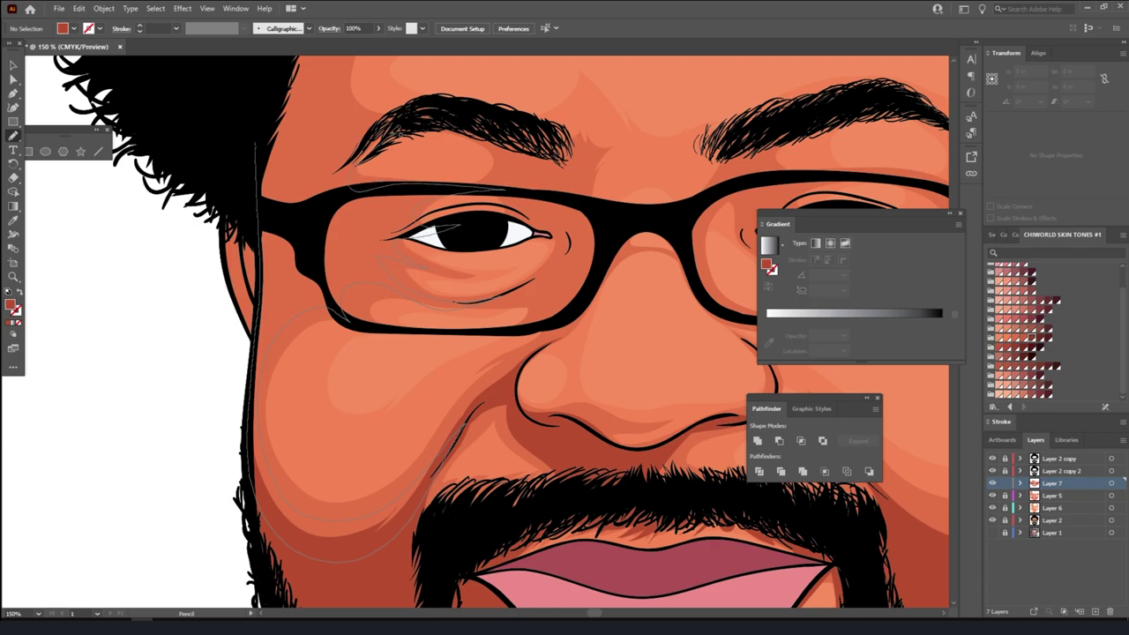
- Draw a shadow shape down the left cheek edge
{"action": "key", "text": "ctrl+0"}
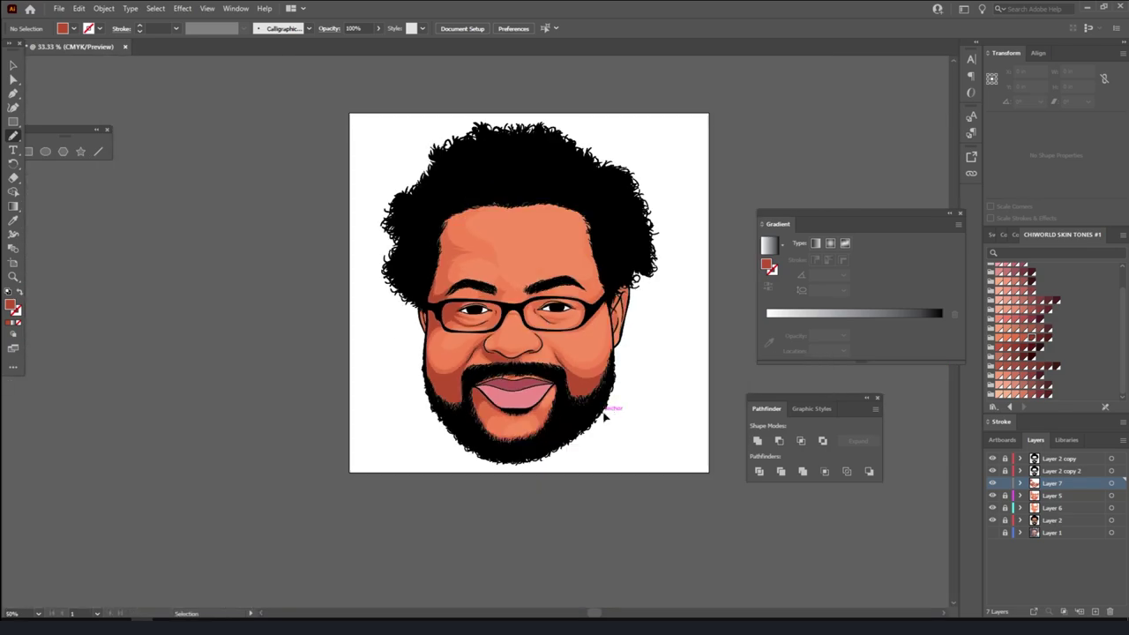
{"action": "key", "text": "ctrl+1"}
{"action": "left_click_drag", "start_coordinate": [335, 330], "coordinate": [380, 408]}
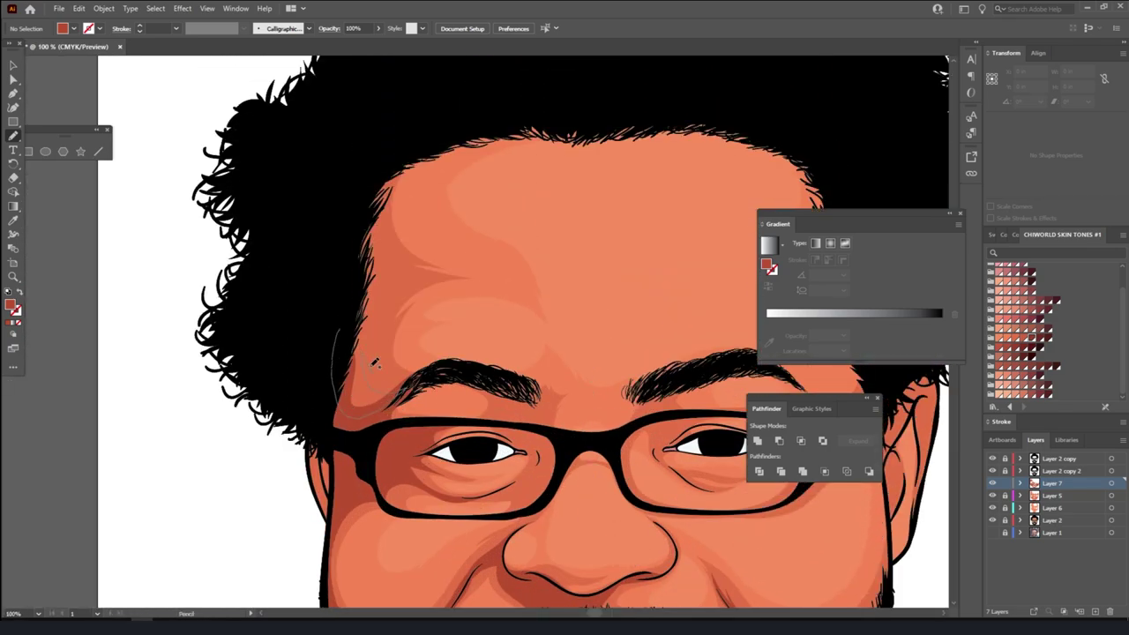
{"action": "key", "text": "ctrl+0"}
{"action": "key", "text": "ctrl+1"}
{"action": "key", "text": "ctrl+plus"}
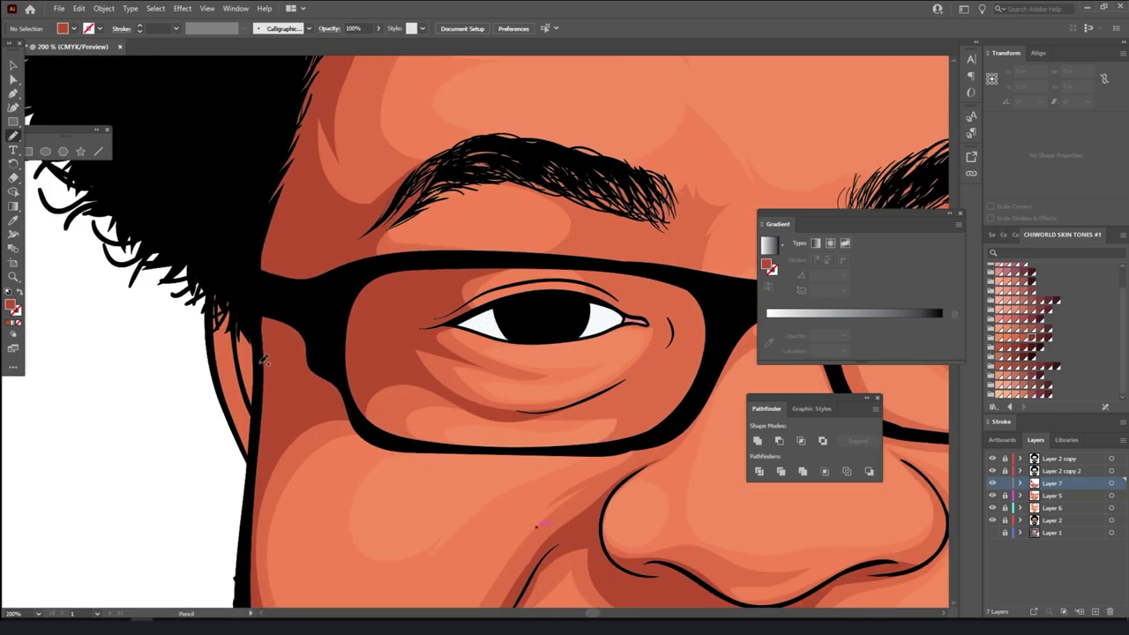
{"action": "left_click_drag", "start_coordinate": [219, 266], "coordinate": [251, 434]}
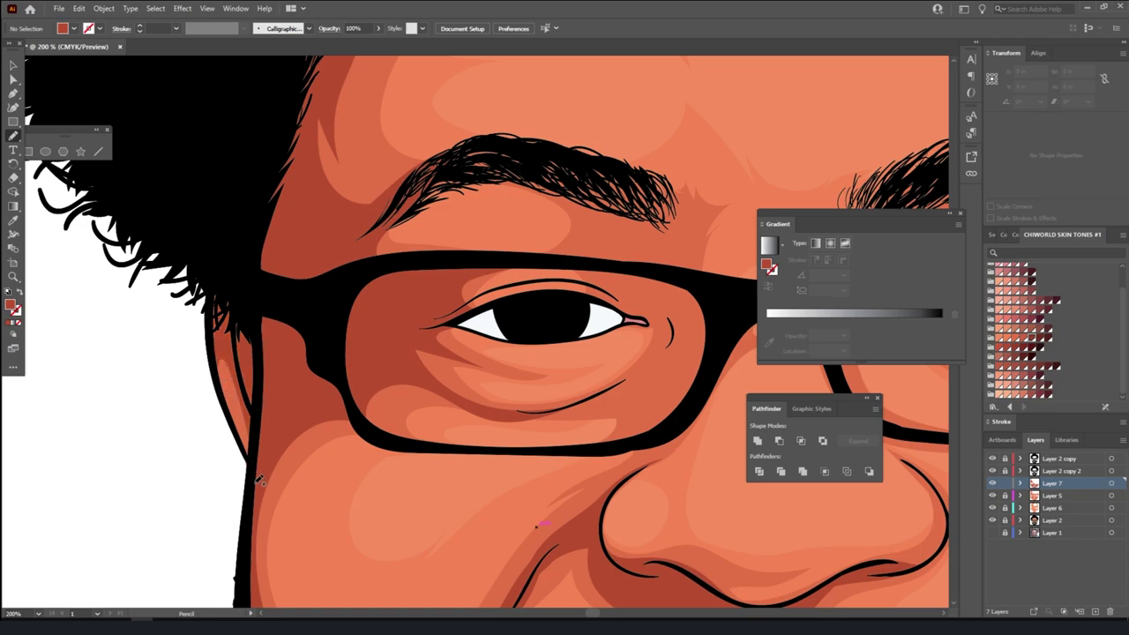
{"action": "key", "text": "ctrl+0"}
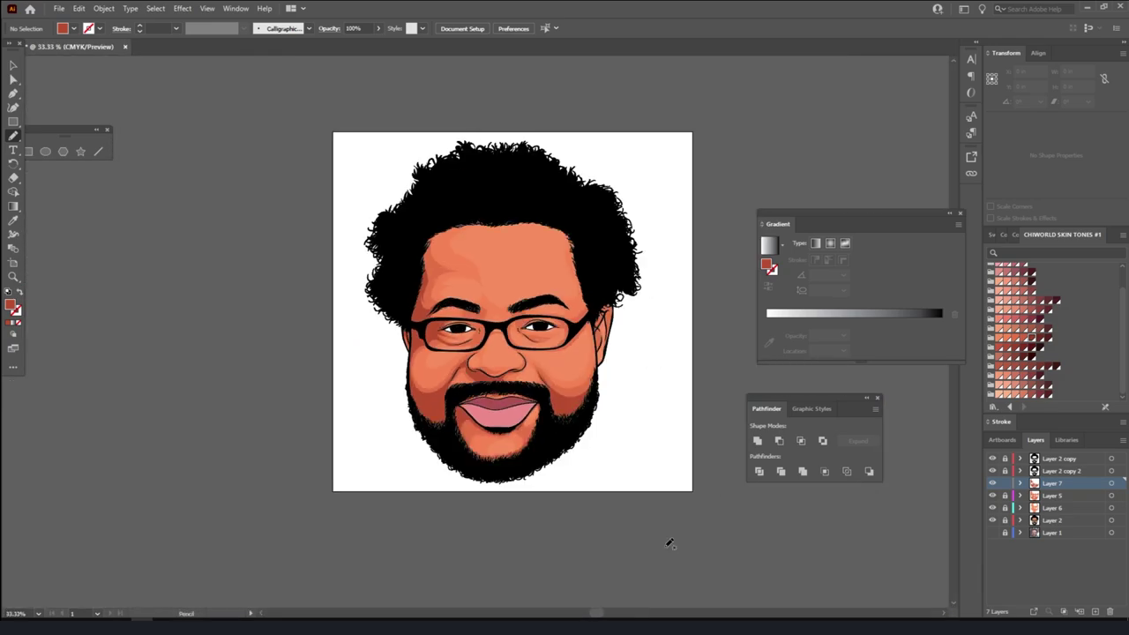
- Draw a shadow along the left side of the chin
{"action": "scroll", "coordinate": [669, 543], "scroll_direction": "down", "scroll_amount": 2}
{"action": "key", "text": "ctrl+plus"}
{"action": "key", "text": "ctrl+plus"}
{"action": "key", "text": "ctrl+plus"}
{"action": "left_click_drag", "start_coordinate": [314, 351], "coordinate": [512, 559]}
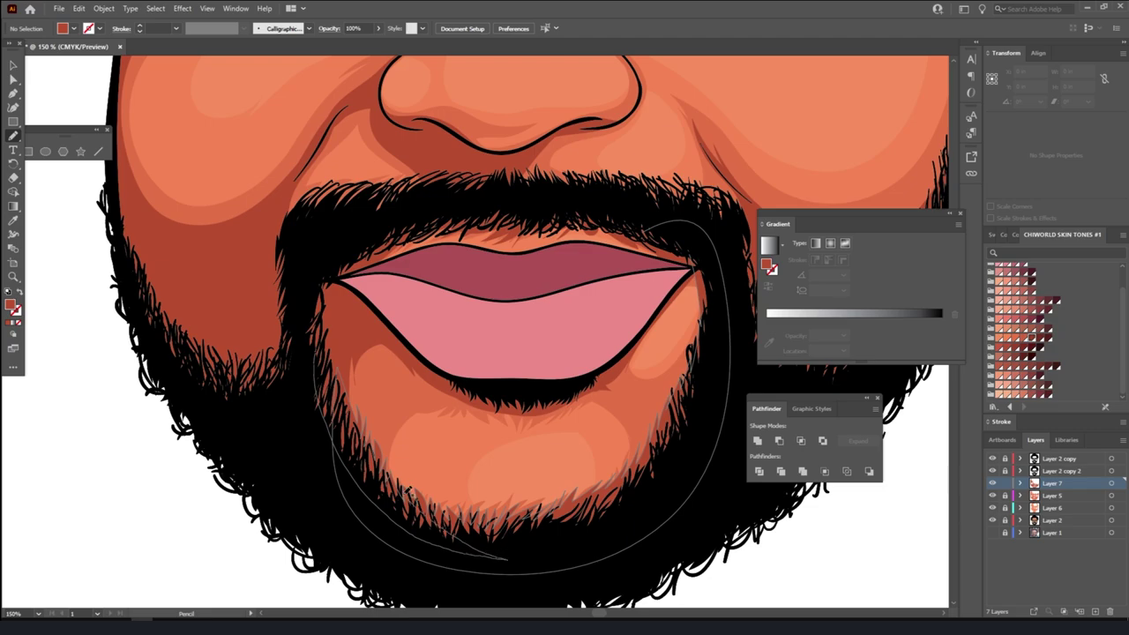
{"action": "scroll", "coordinate": [696, 491], "scroll_direction": "down", "scroll_amount": 2}
{"action": "scroll", "coordinate": [612, 423], "scroll_direction": "down", "scroll_amount": 2}
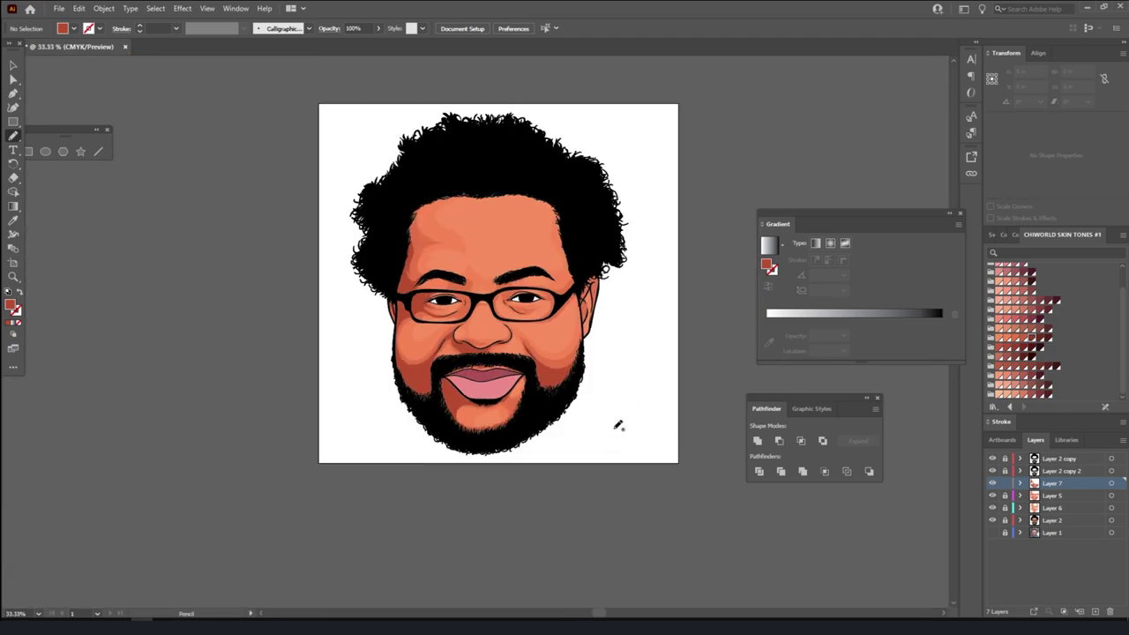
{"action": "scroll", "coordinate": [612, 423], "scroll_direction": "up", "scroll_amount": 3}
{"action": "scroll", "coordinate": [613, 427], "scroll_direction": "up", "scroll_amount": 1}
{"action": "scroll", "coordinate": [614, 430], "scroll_direction": "up", "scroll_amount": 1}
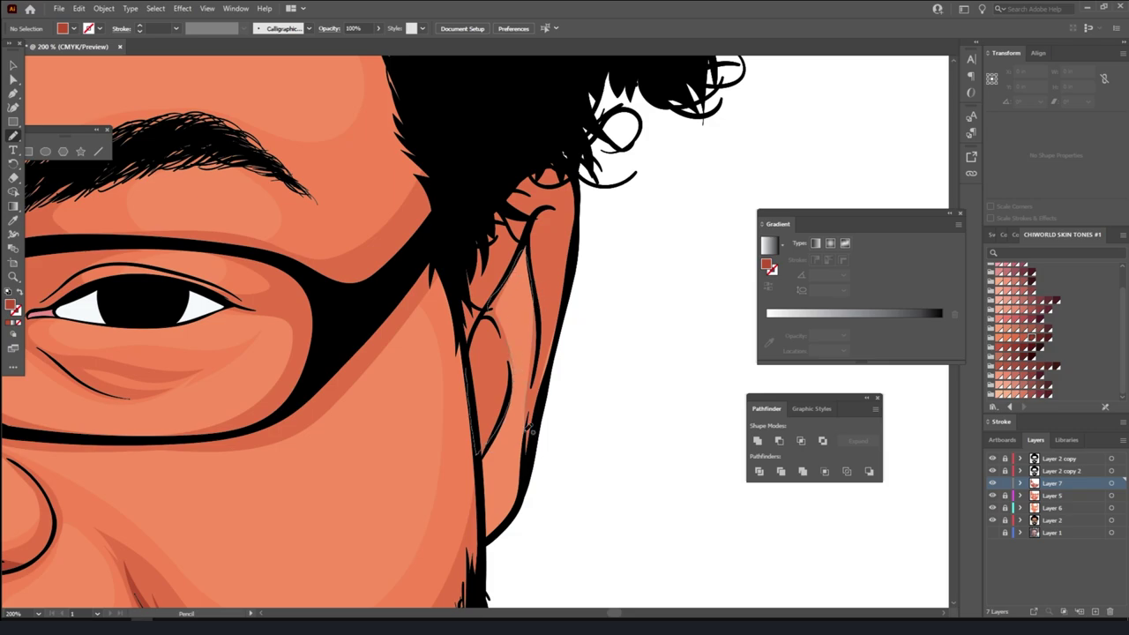
- Draw a shadow up the right jawline to the hair
{"action": "left_click_drag", "start_coordinate": [529, 427], "coordinate": [581, 192]}
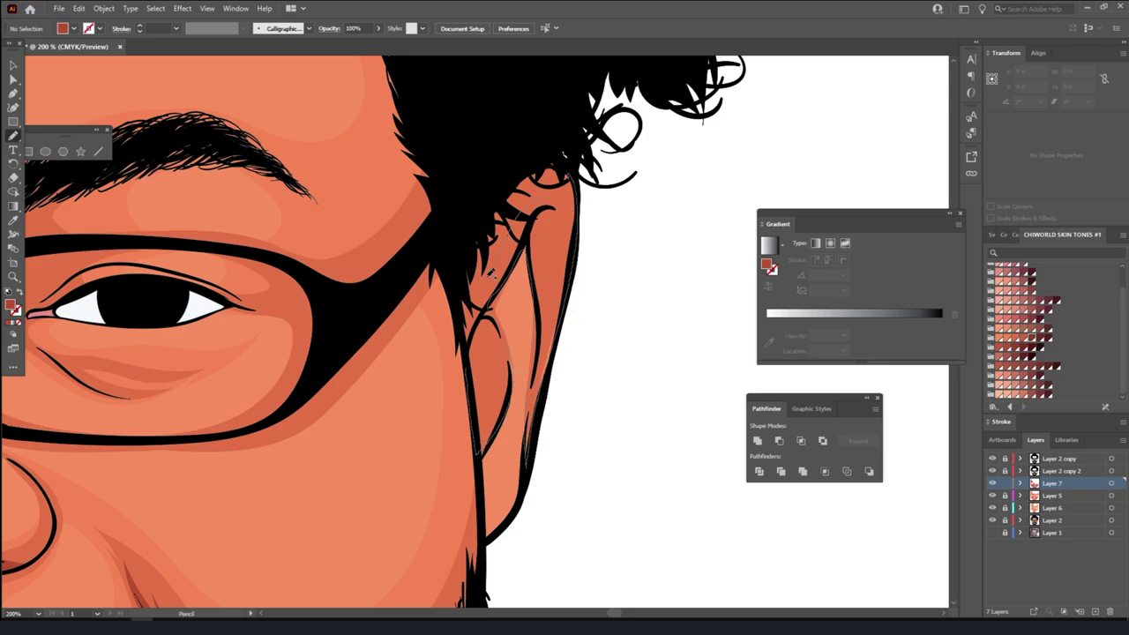
{"action": "scroll", "coordinate": [602, 511], "scroll_direction": "down", "scroll_amount": 3}
{"action": "scroll", "coordinate": [558, 486], "scroll_direction": "down", "scroll_amount": 2}
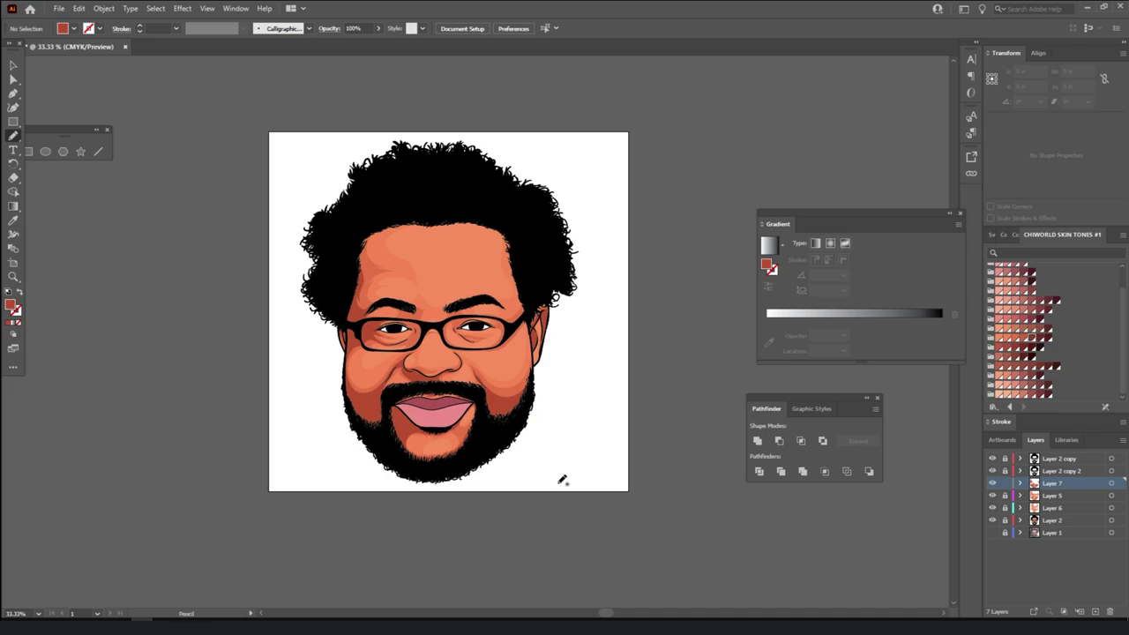
{"action": "scroll", "coordinate": [562, 480], "scroll_direction": "up", "scroll_amount": 3}
- Trace shadows along the inner glasses frame and the upper eyelid
{"action": "scroll", "coordinate": [525, 495], "scroll_direction": "up", "scroll_amount": 3}
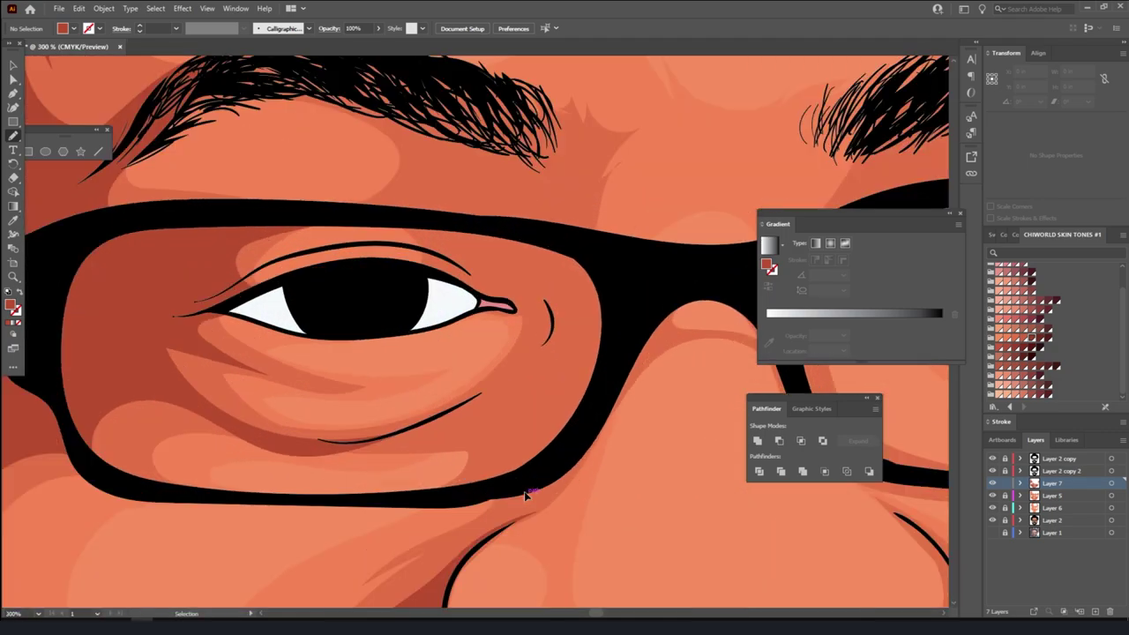
{"action": "left_click_drag", "start_coordinate": [613, 306], "coordinate": [599, 336]}
{"action": "mouse_move", "coordinate": [505, 306]}
{"action": "left_mouse_down"}
{"action": "mouse_move", "coordinate": [378, 277]}
{"action": "mouse_move", "coordinate": [410, 247]}
{"action": "left_mouse_up"}
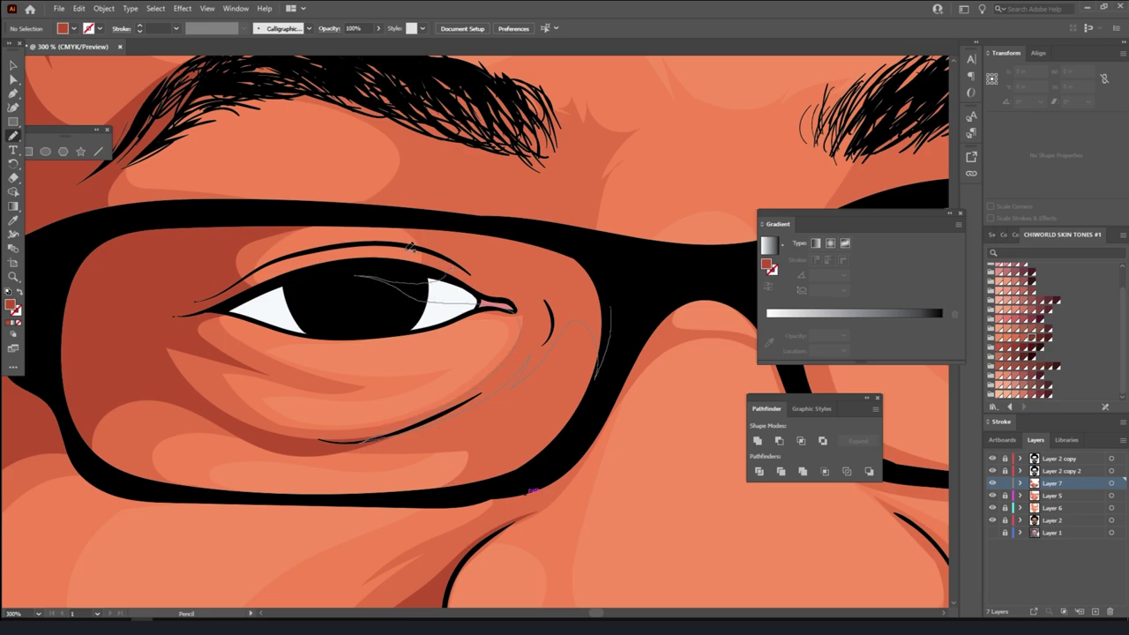
{"action": "left_click_drag", "start_coordinate": [341, 244], "coordinate": [265, 222]}
{"action": "scroll", "coordinate": [650, 323], "scroll_direction": "down", "scroll_amount": 3}
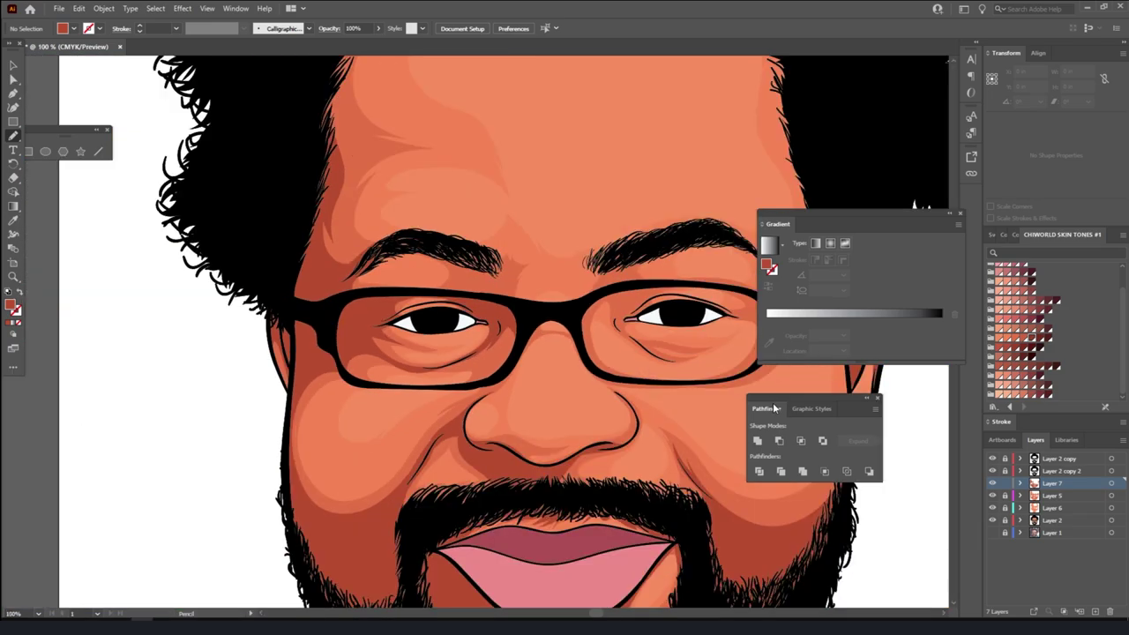
{"action": "scroll", "coordinate": [767, 385], "scroll_direction": "down", "scroll_amount": 3}
{"action": "scroll", "coordinate": [768, 385], "scroll_direction": "up", "scroll_amount": 3}
{"action": "scroll", "coordinate": [767, 384], "scroll_direction": "up", "scroll_amount": 2}
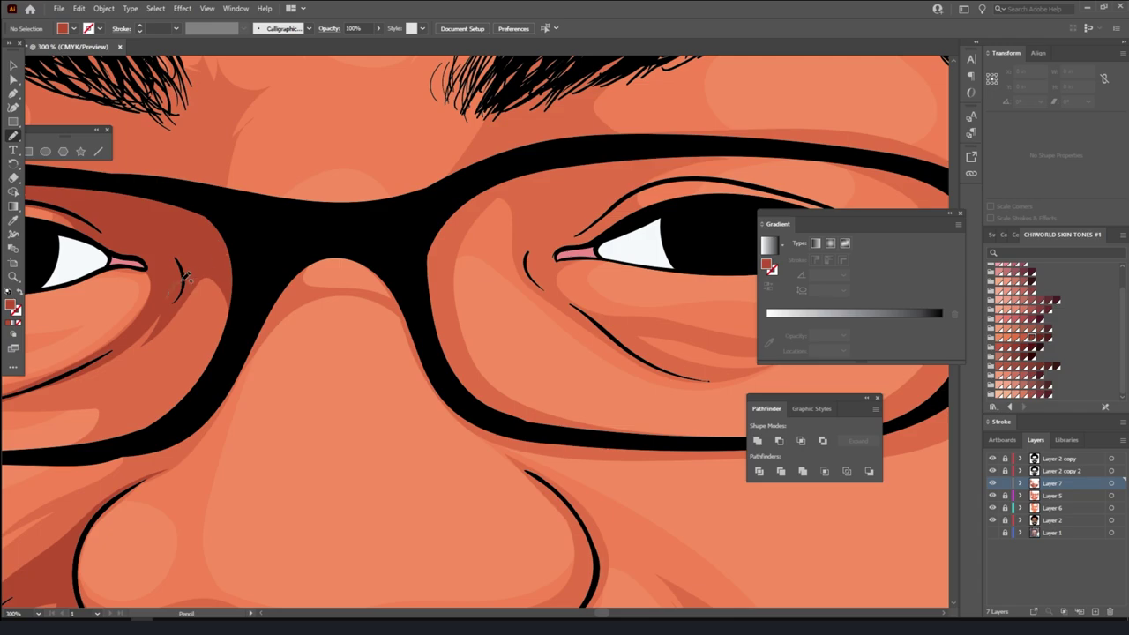
{"action": "scroll", "coordinate": [186, 276], "scroll_direction": "down", "scroll_amount": 1}
{"action": "scroll", "coordinate": [333, 379], "scroll_direction": "up", "scroll_amount": 1}
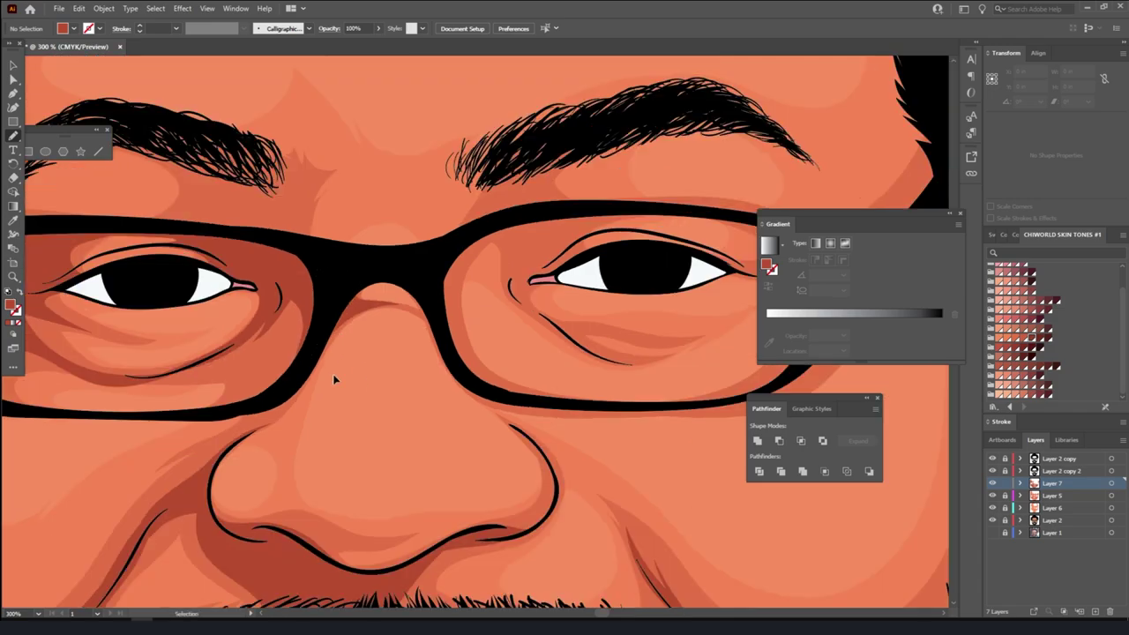
{"action": "scroll", "coordinate": [534, 445], "scroll_direction": "up", "scroll_amount": 2}
- Add shadows along the frame edge, up to the upper lid, and beneath the eyebrow
{"action": "left_click_drag", "start_coordinate": [189, 247], "coordinate": [248, 198]}
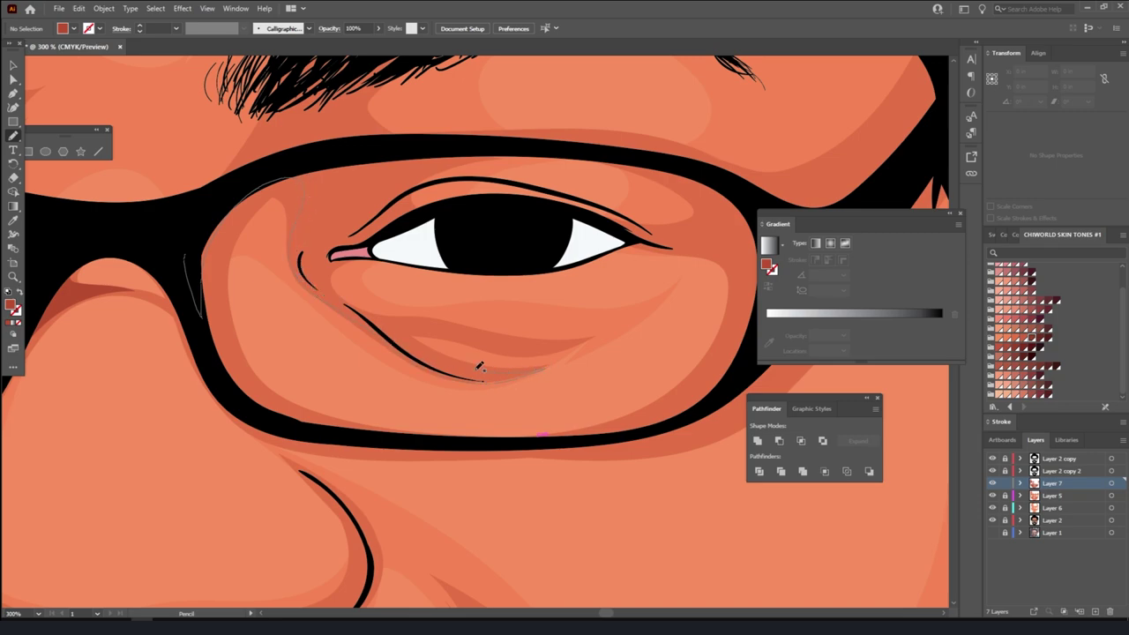
{"action": "mouse_move", "coordinate": [357, 273]}
{"action": "left_mouse_down"}
{"action": "mouse_move", "coordinate": [497, 221]}
{"action": "mouse_move", "coordinate": [470, 178]}
{"action": "left_mouse_up"}
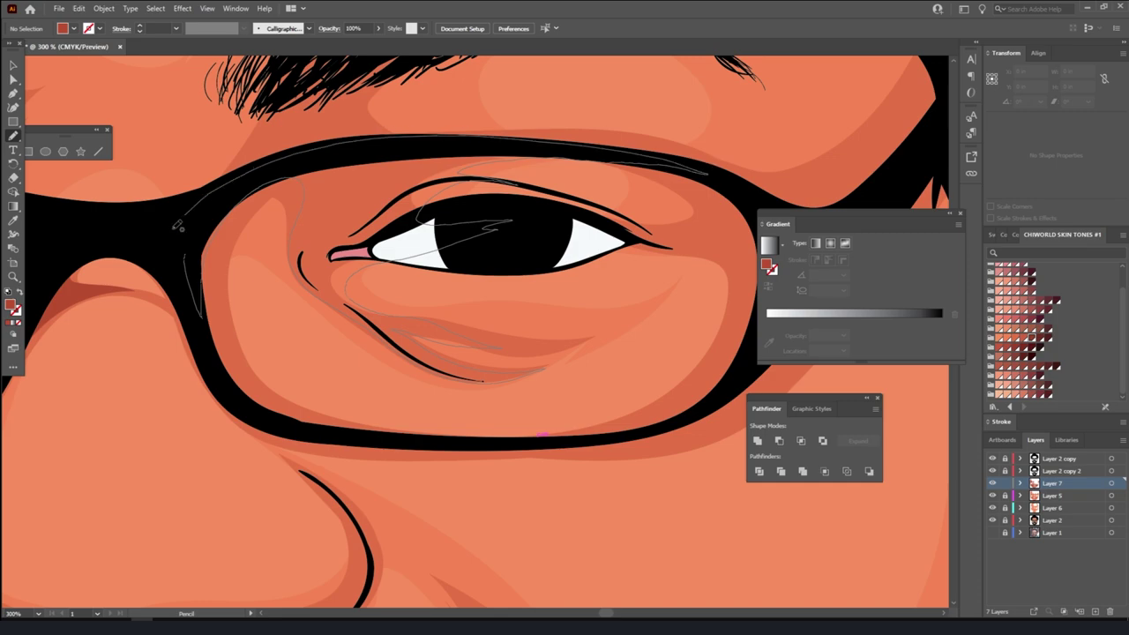
{"action": "scroll", "coordinate": [353, 238], "scroll_direction": "up", "scroll_amount": 2}
{"action": "scroll", "coordinate": [251, 302], "scroll_direction": "up", "scroll_amount": 2}
{"action": "mouse_move", "coordinate": [251, 302]}
{"action": "left_mouse_down"}
{"action": "mouse_move", "coordinate": [575, 267]}
{"action": "mouse_move", "coordinate": [483, 151]}
{"action": "mouse_move", "coordinate": [227, 215]}
{"action": "mouse_move", "coordinate": [180, 324]}
{"action": "left_mouse_up"}
{"action": "left_click_drag", "start_coordinate": [192, 375], "coordinate": [206, 446]}
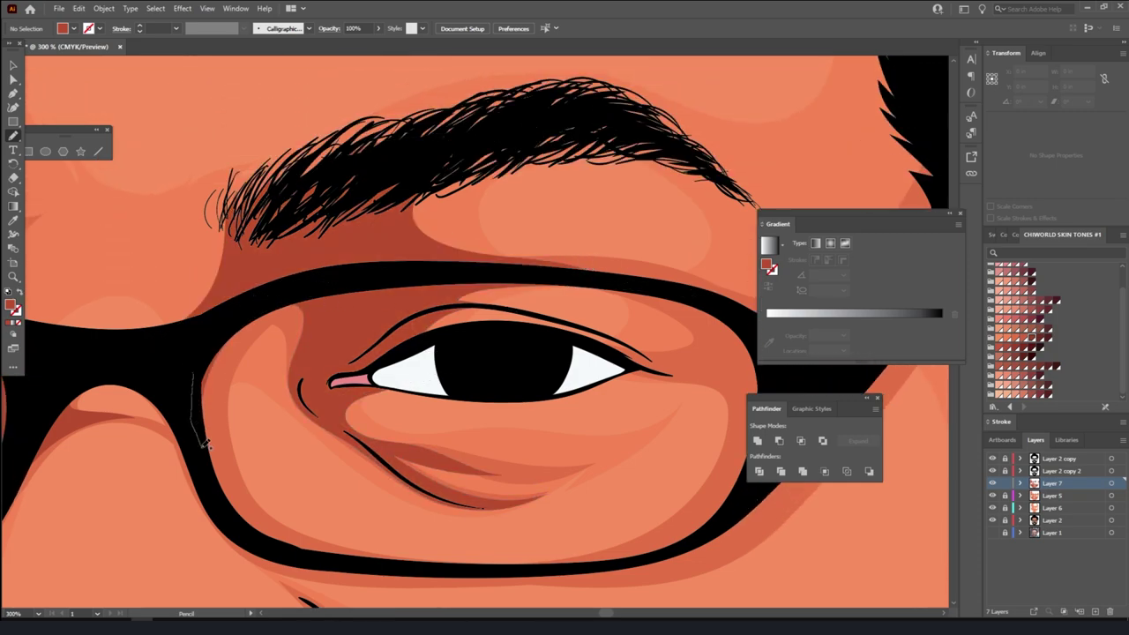
{"action": "key", "text": "ctrl+minus"}
{"action": "key", "text": "ctrl+minus"}
{"action": "key", "text": "ctrl+minus"}
{"action": "key", "text": "ctrl+minus"}
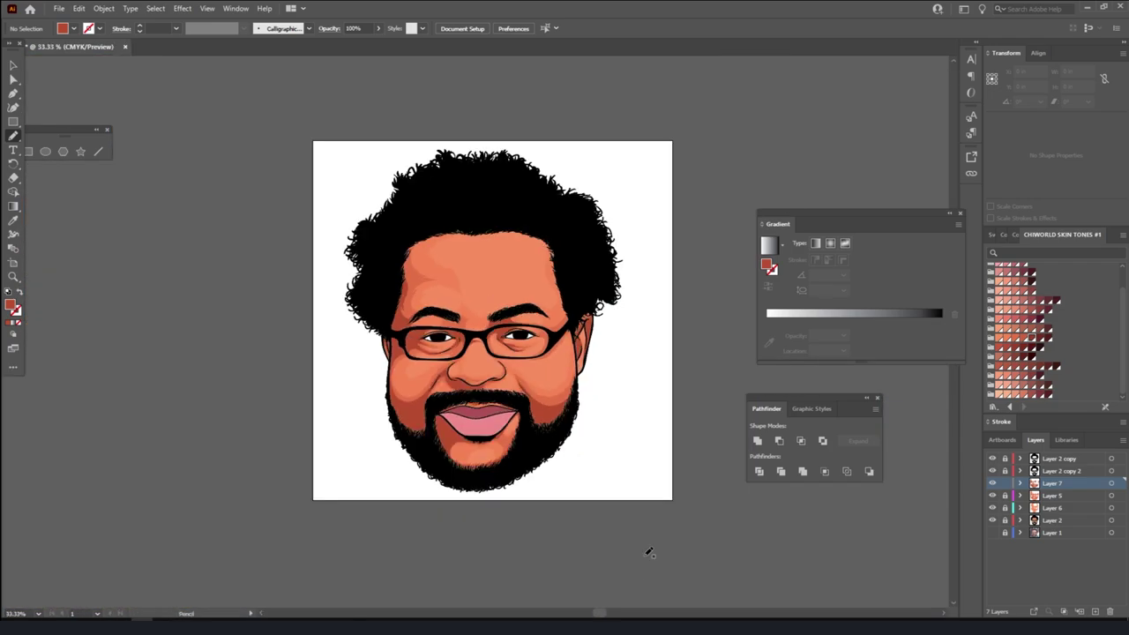
- Draw a thin pencil stroke above the left lens
{"action": "key", "text": "ctrl+plus"}
{"action": "key", "text": "ctrl+plus"}
{"action": "key", "text": "ctrl+plus"}
{"action": "key", "text": "ctrl+plus"}
{"action": "key", "text": "ctrl+plus"}
{"action": "scroll", "coordinate": [397, 265], "scroll_direction": "up", "scroll_amount": 2}
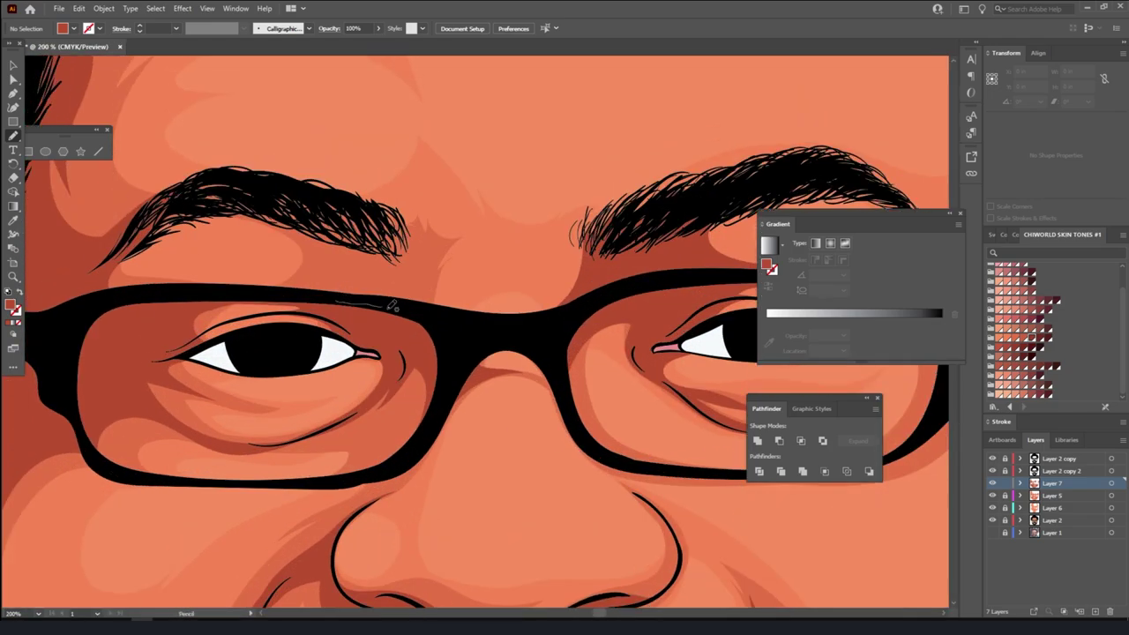
{"action": "mouse_move", "coordinate": [337, 301]}
{"action": "left_mouse_down"}
{"action": "mouse_move", "coordinate": [412, 254]}
{"action": "mouse_move", "coordinate": [309, 300]}
{"action": "left_mouse_up"}
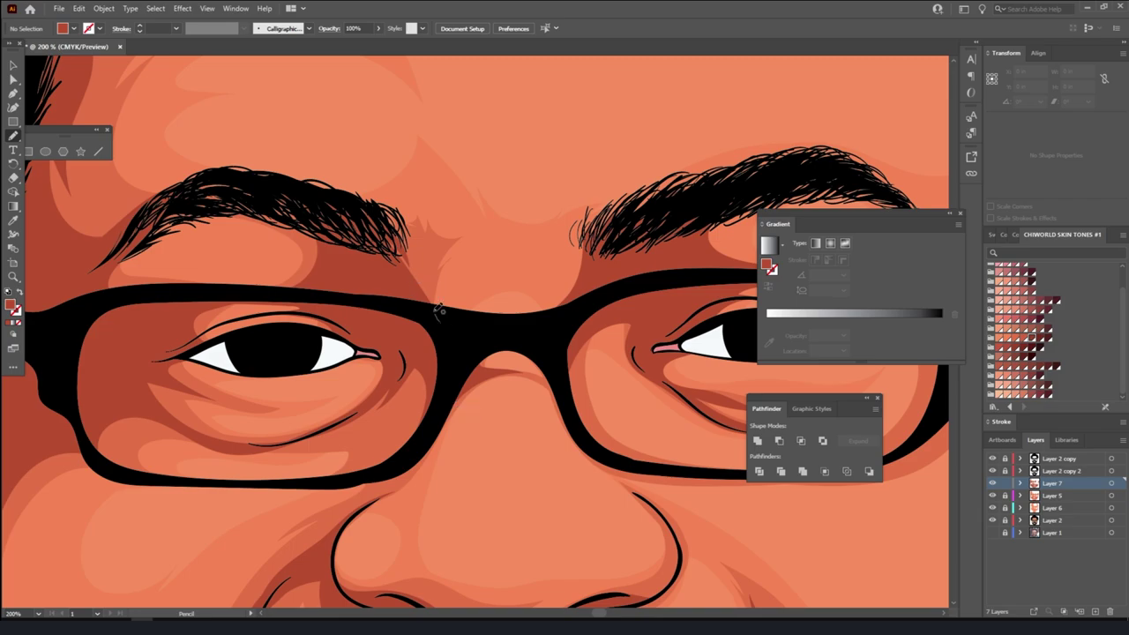
{"action": "key", "text": "ctrl+minus"}
{"action": "key", "text": "ctrl+minus"}
{"action": "key", "text": "ctrl+minus"}
{"action": "key", "text": "ctrl+minus"}
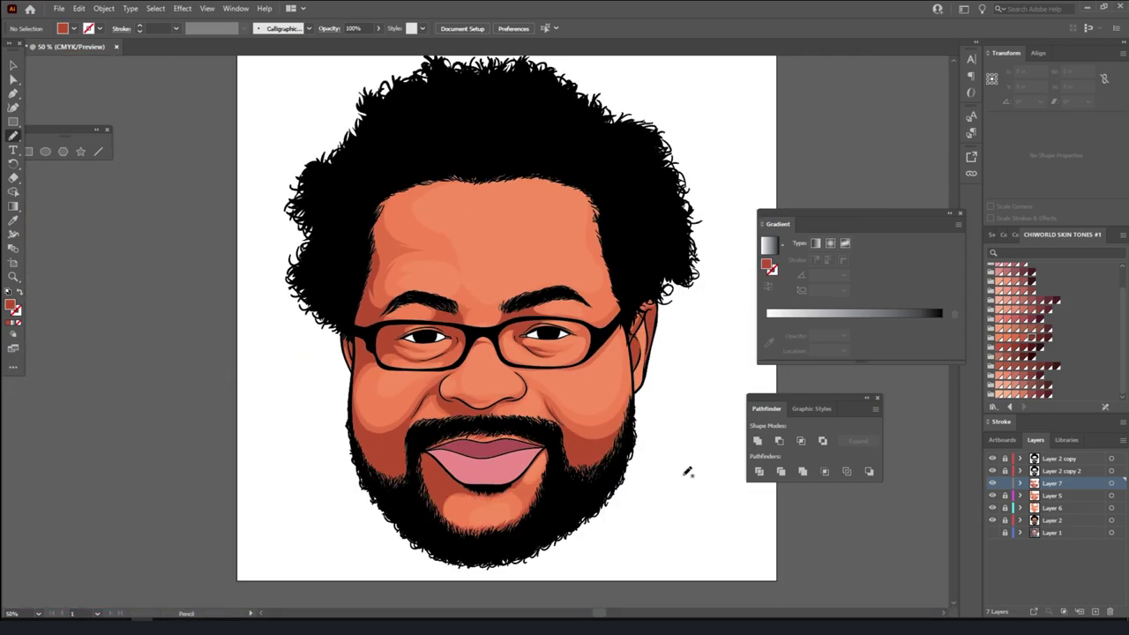
{"action": "key", "text": "ctrl+plus"}
{"action": "key", "text": "ctrl+plus"}
{"action": "key", "text": "ctrl+plus"}
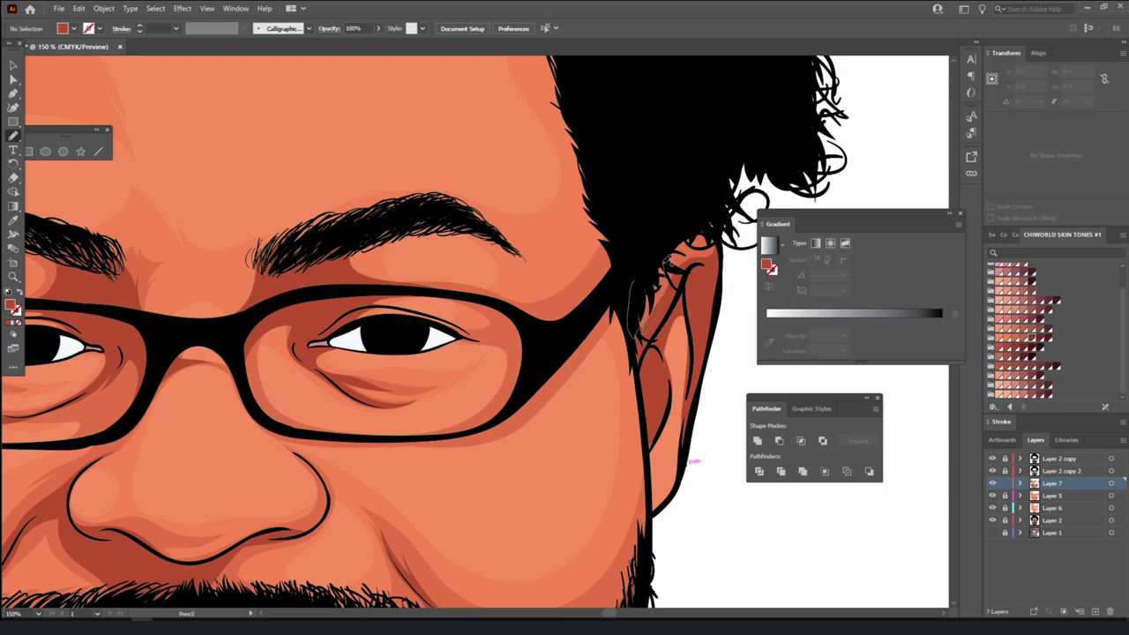
{"action": "key", "text": "ctrl+minus"}
{"action": "key", "text": "ctrl+minus"}
{"action": "key", "text": "ctrl+minus"}
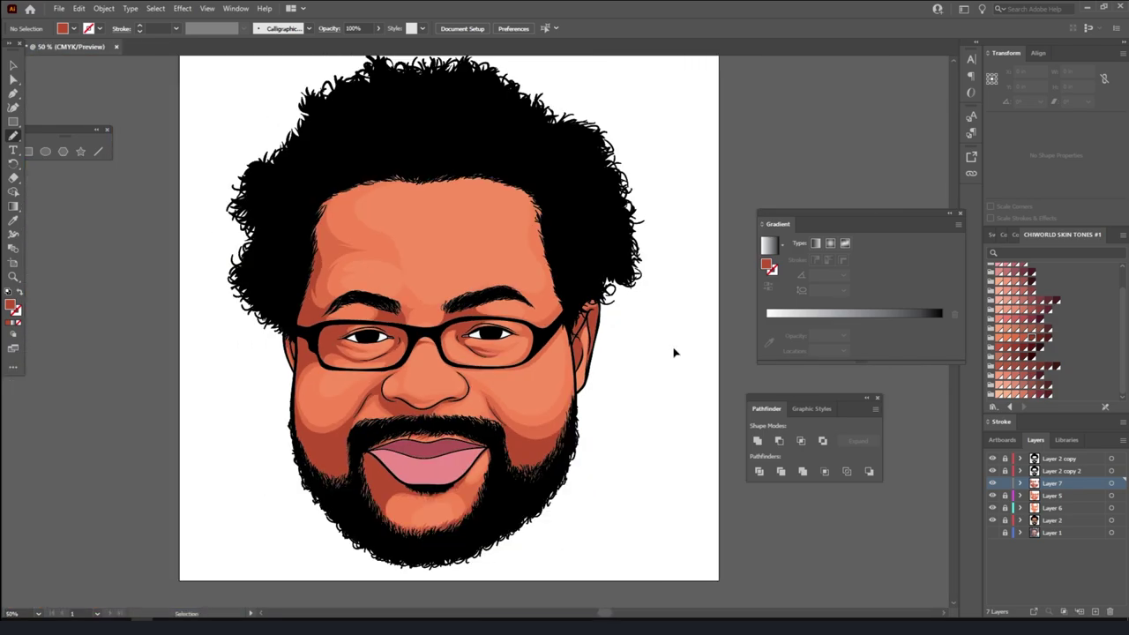
{"action": "key", "text": "ctrl+plus"}
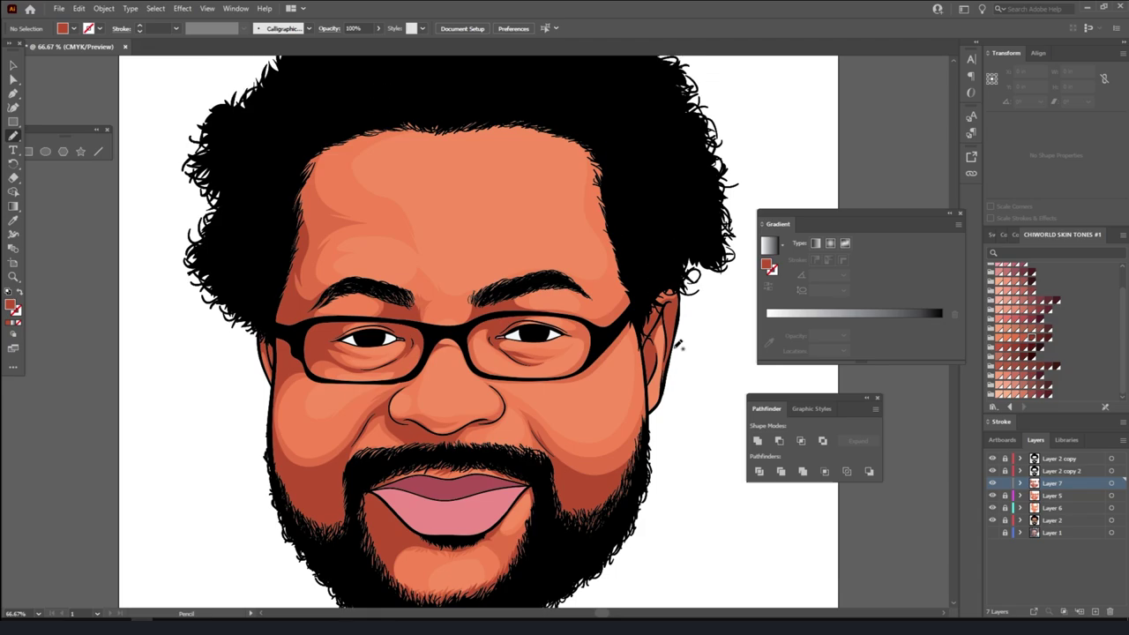
{"action": "key", "text": "ctrl+plus"}
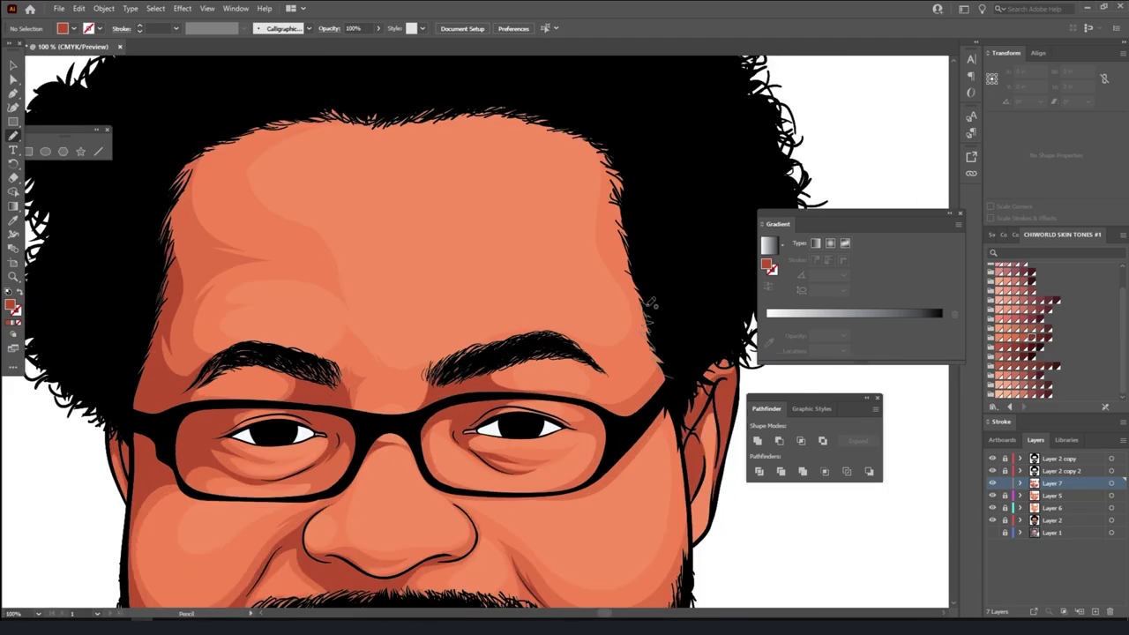
- Trace strokes along the hairline and left forehead edge
{"action": "mouse_move", "coordinate": [612, 161]}
{"action": "left_mouse_down"}
{"action": "mouse_move", "coordinate": [715, 233]}
{"action": "mouse_move", "coordinate": [650, 186]}
{"action": "left_mouse_up"}
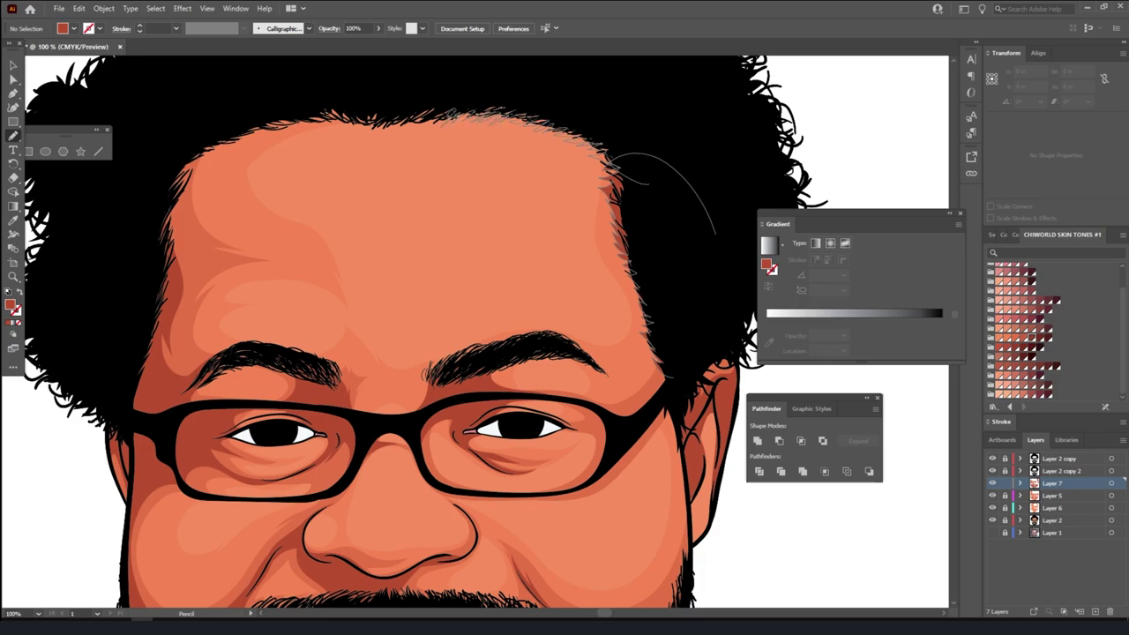
{"action": "left_click_drag", "start_coordinate": [527, 116], "coordinate": [559, 106]}
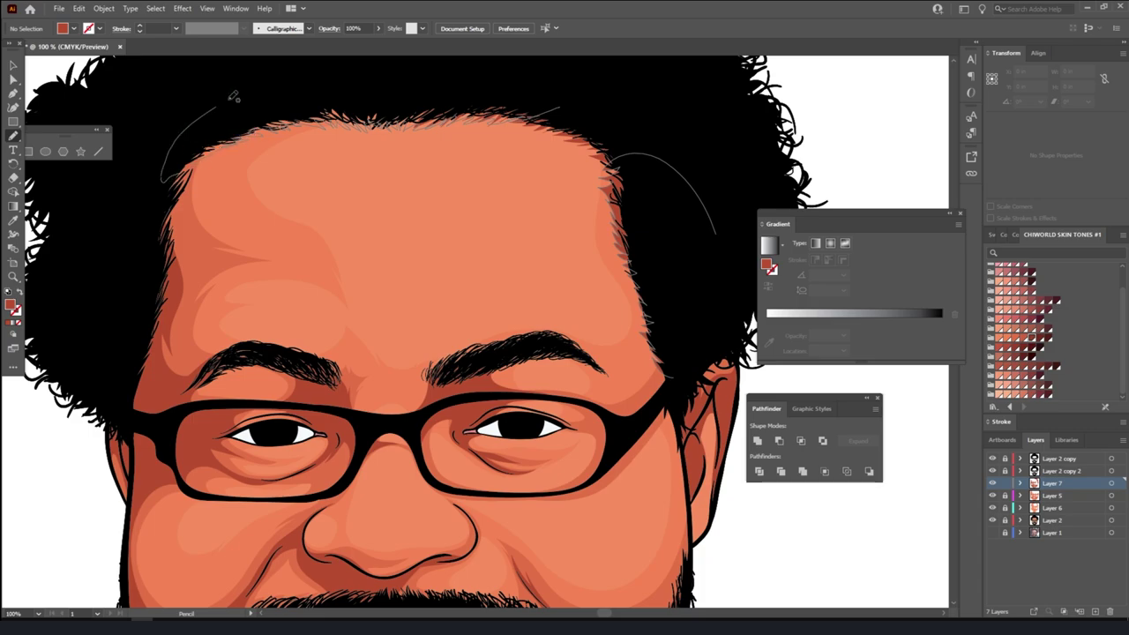
{"action": "left_click_drag", "start_coordinate": [152, 265], "coordinate": [177, 217]}
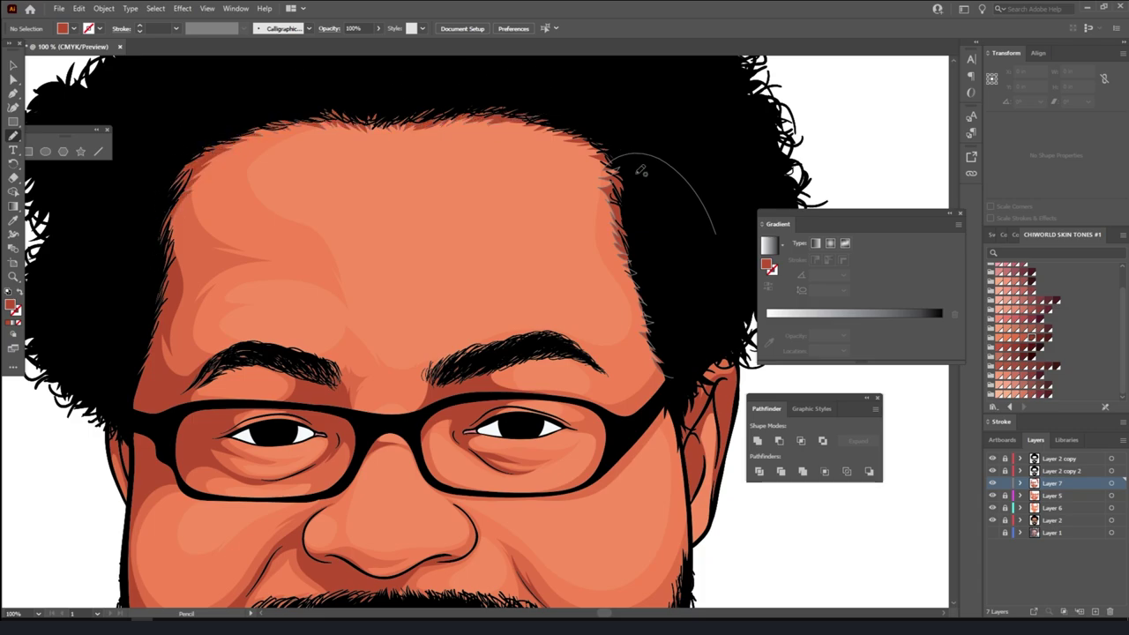
{"action": "left_click_drag", "start_coordinate": [642, 171], "coordinate": [529, 123]}
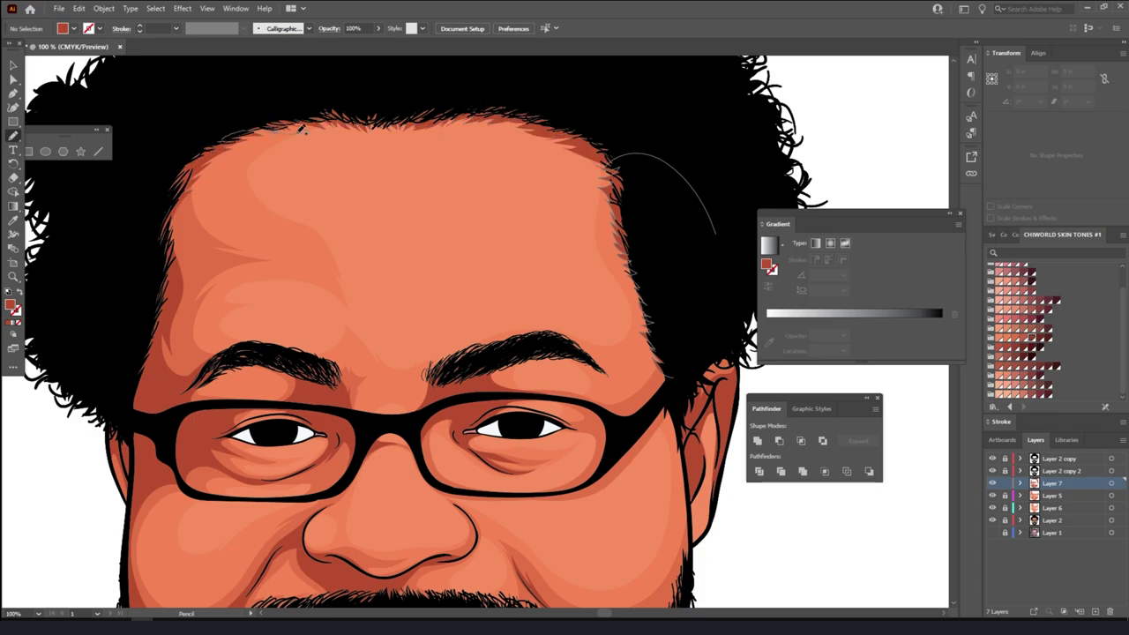
{"action": "key", "text": "ctrl+minus"}
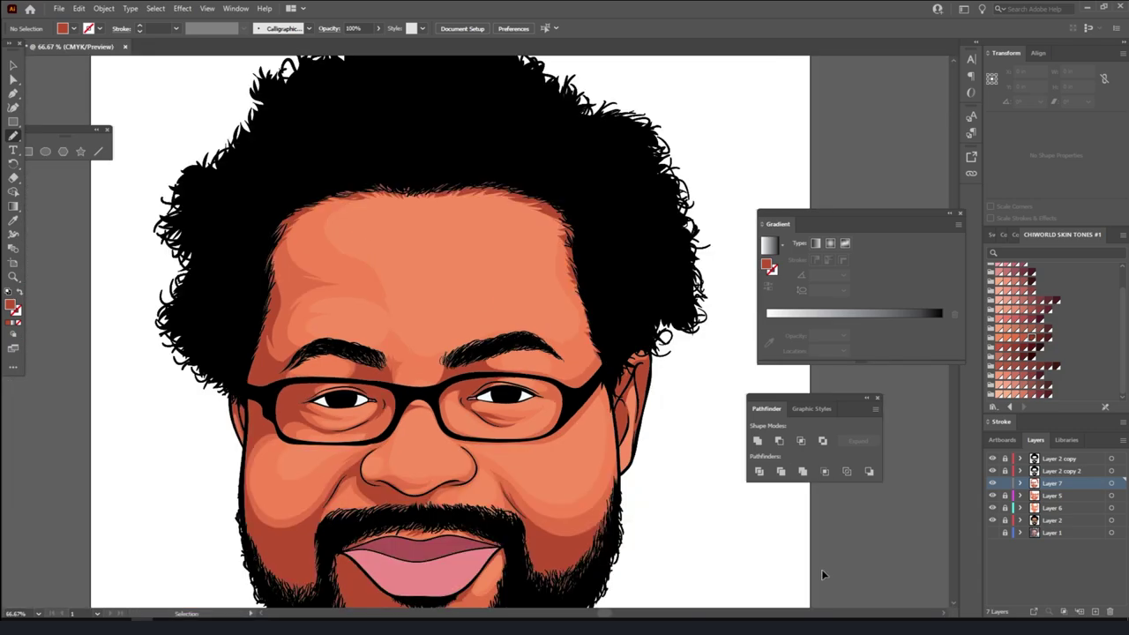
{"action": "key", "text": "ctrl+minus"}
{"action": "key", "text": "ctrl+minus"}
- Draw strokes along both eyebrows, then zoom out to show the whole face
{"action": "key", "text": "ctrl+plus"}
{"action": "key", "text": "ctrl+plus"}
{"action": "key", "text": "ctrl+plus"}
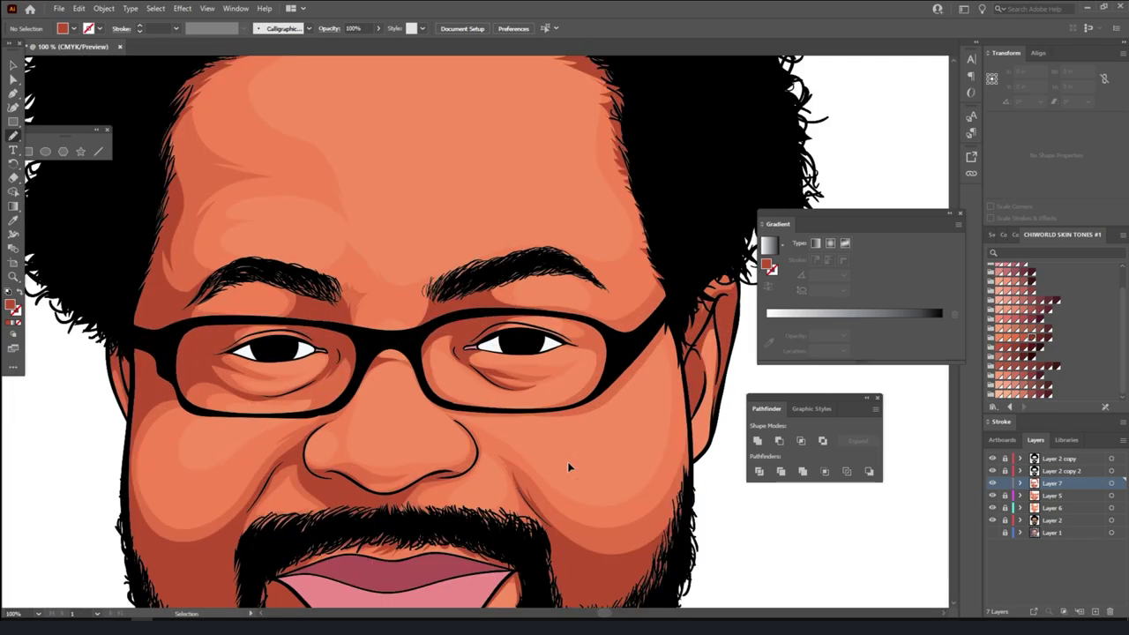
{"action": "key", "text": "ctrl+plus"}
{"action": "key", "text": "ctrl+plus"}
{"action": "left_click_drag", "start_coordinate": [584, 210], "coordinate": [686, 247]}
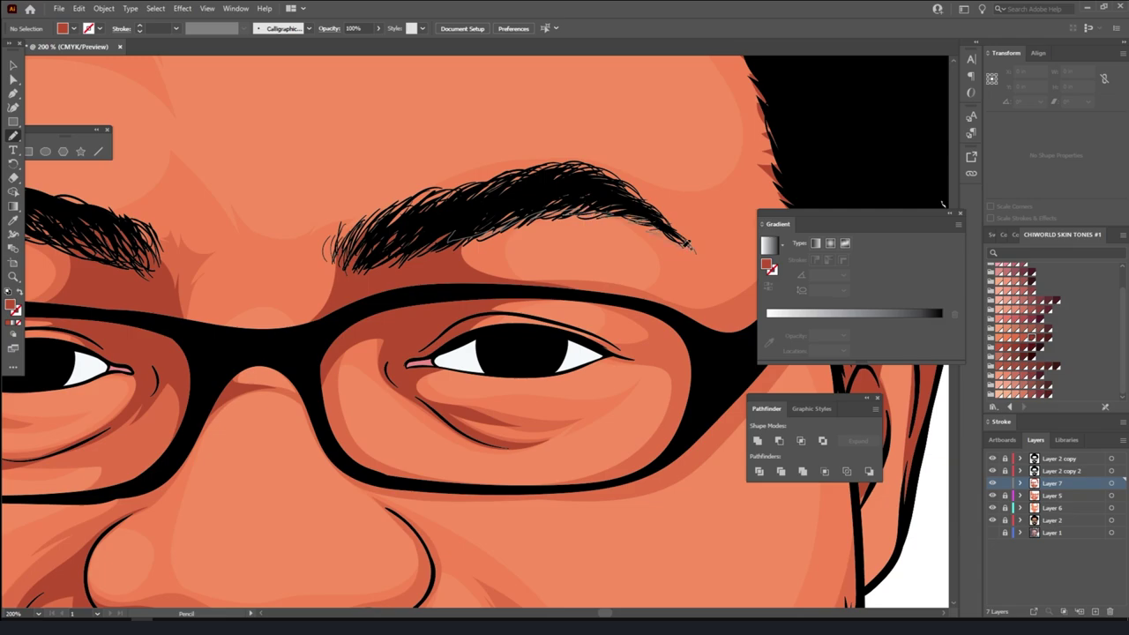
{"action": "key", "text": "ctrl+minus"}
{"action": "key", "text": "ctrl+minus"}
{"action": "key", "text": "ctrl+minus"}
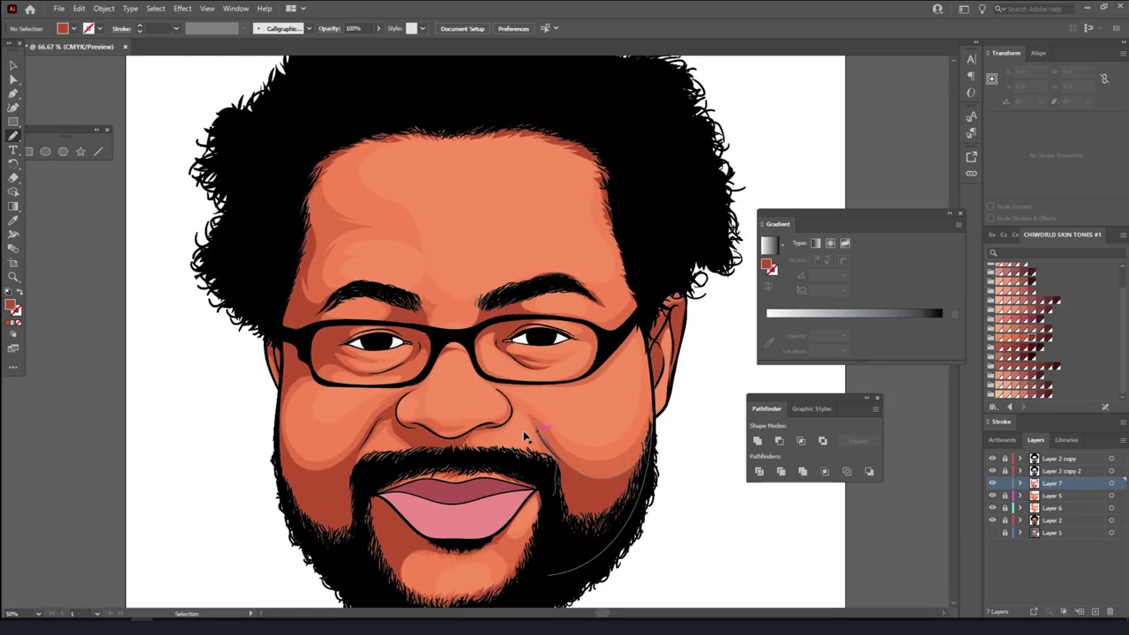
{"action": "key", "text": "ctrl+plus"}
{"action": "key", "text": "ctrl+plus"}
{"action": "key", "text": "ctrl+plus"}
{"action": "mouse_move", "coordinate": [162, 239]}
{"action": "left_mouse_down"}
{"action": "mouse_move", "coordinate": [300, 243]}
{"action": "mouse_move", "coordinate": [352, 196]}
{"action": "mouse_move", "coordinate": [210, 178]}
{"action": "left_mouse_up"}
{"action": "key", "text": "ctrl+minus"}
{"action": "key", "text": "ctrl+minus"}
{"action": "key", "text": "ctrl+minus"}
{"action": "key", "text": "ctrl+minus"}
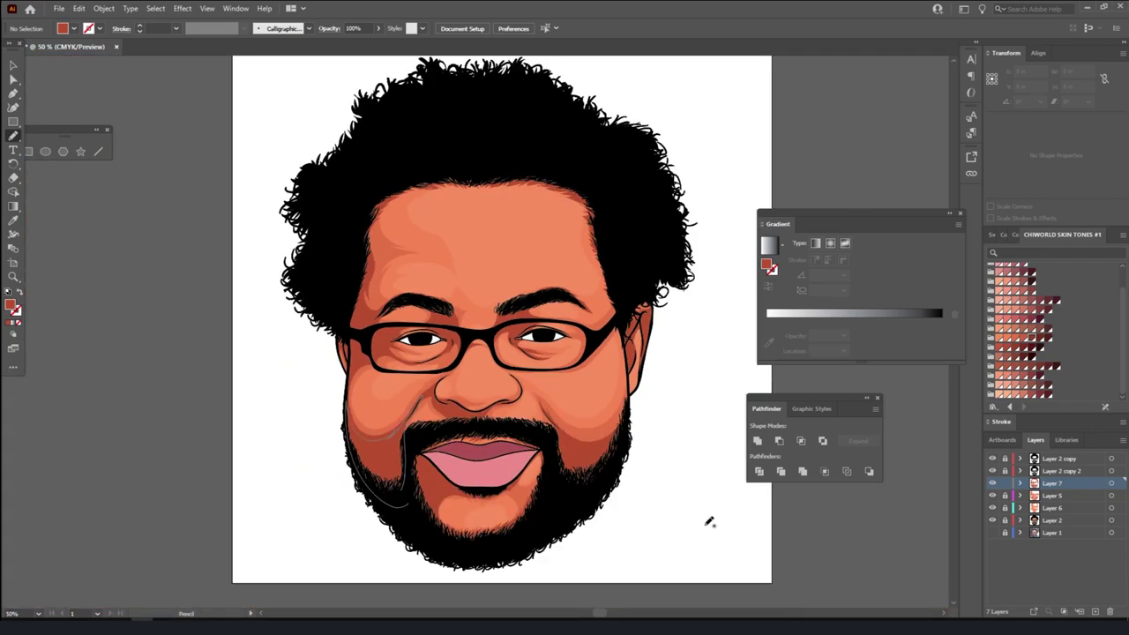
{"action": "key", "text": "ctrl+minus"}
{"action": "key", "text": "ctrl+plus"}
{"action": "key", "text": "ctrl+plus"}
{"action": "key", "text": "ctrl+minus"}
- Save the illustration, select Layer 6 and sample the face's skin orange for the Pencil
{"action": "left_click", "coordinate": [59, 8]}
{"action": "left_click", "coordinate": [88, 102]}
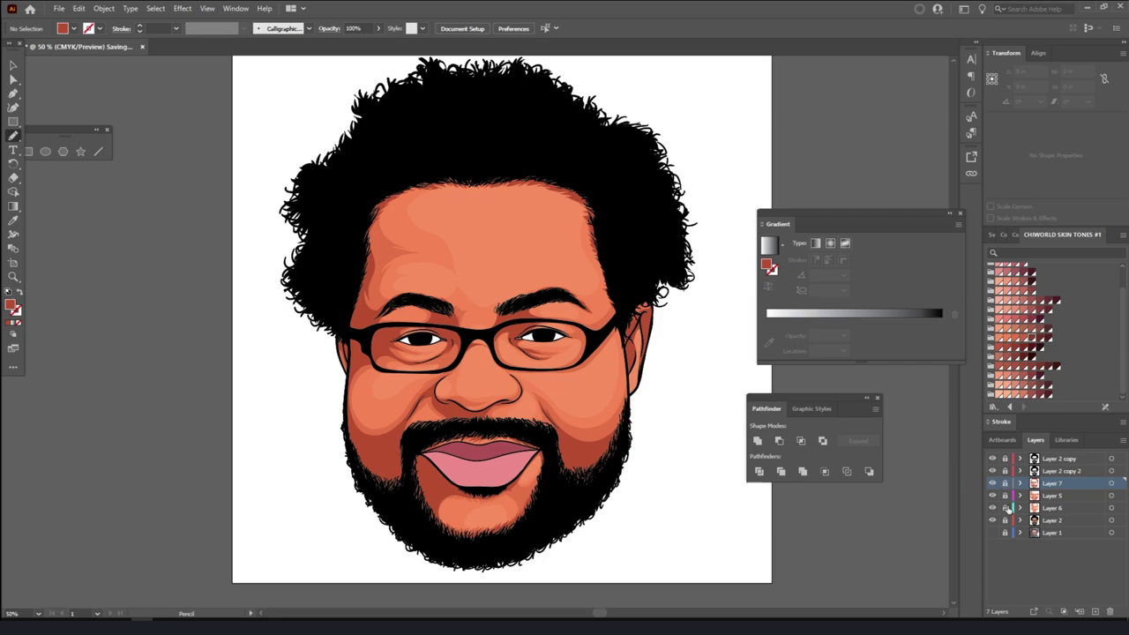
{"action": "left_click", "coordinate": [1054, 509]}
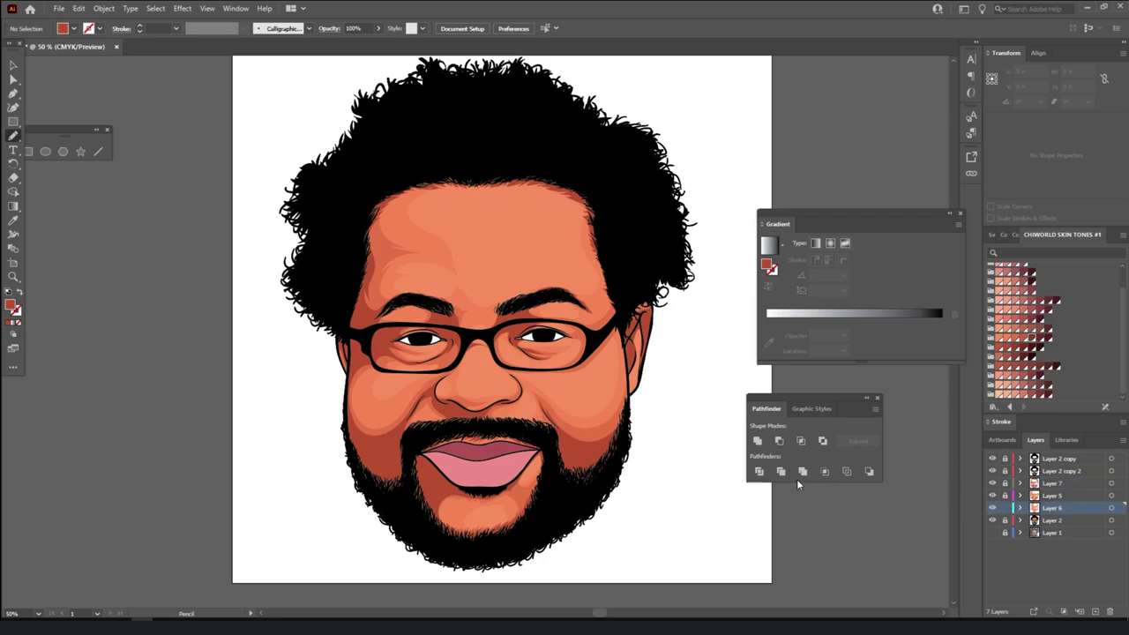
{"action": "key", "text": "i"}
{"action": "left_click", "coordinate": [466, 308]}
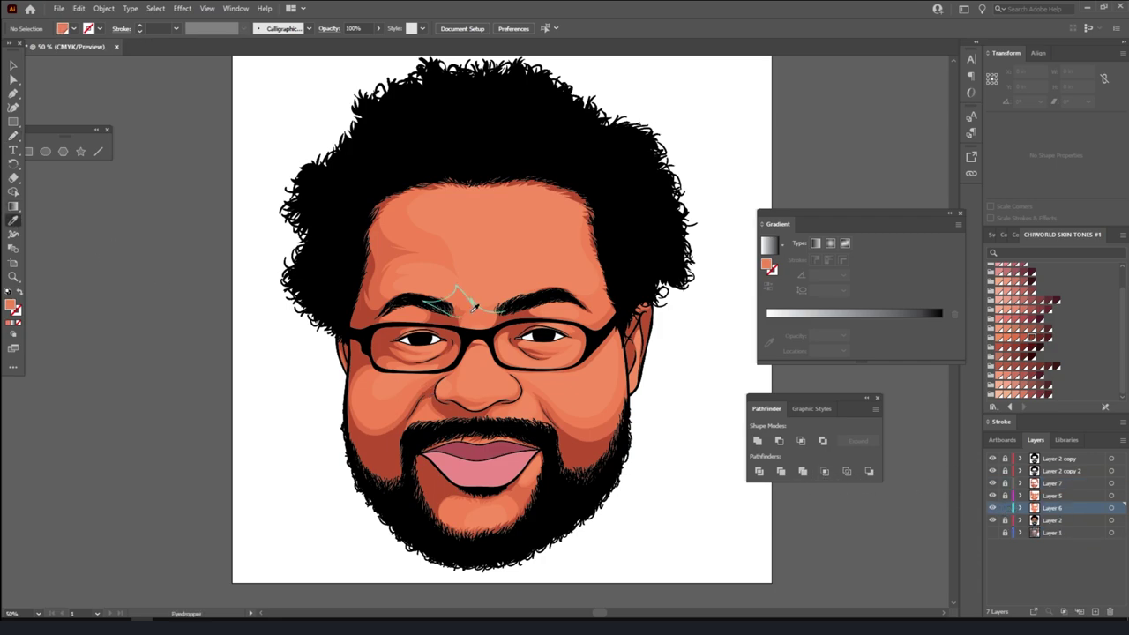
{"action": "key", "text": "n"}
- Draw darker shadow shapes across the brow and forehead
{"action": "key", "text": "ctrl+1"}
{"action": "left_click_drag", "start_coordinate": [309, 346], "coordinate": [522, 246]}
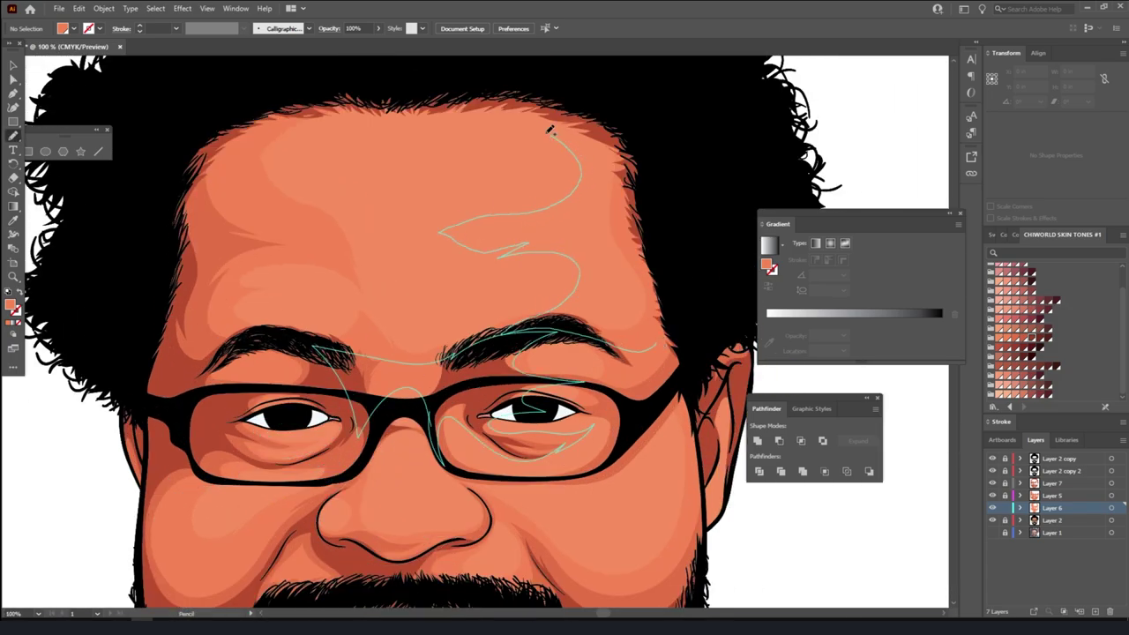
{"action": "left_click_drag", "start_coordinate": [452, 224], "coordinate": [640, 335]}
{"action": "key", "text": "ctrl+minus"}
{"action": "key", "text": "ctrl+plus"}
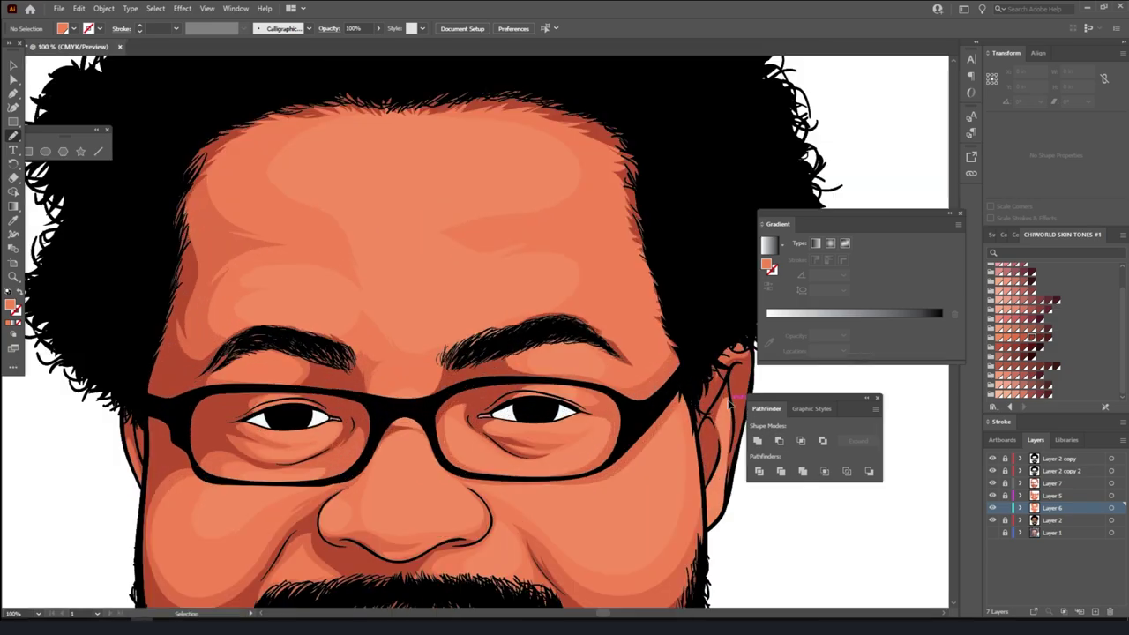
{"action": "key", "text": "ctrl+plus"}
{"action": "mouse_move", "coordinate": [446, 371]}
{"action": "left_mouse_down"}
{"action": "mouse_move", "coordinate": [441, 222]}
{"action": "mouse_move", "coordinate": [295, 126]}
{"action": "mouse_move", "coordinate": [297, 202]}
{"action": "mouse_move", "coordinate": [271, 308]}
{"action": "mouse_move", "coordinate": [231, 340]}
{"action": "left_mouse_up"}
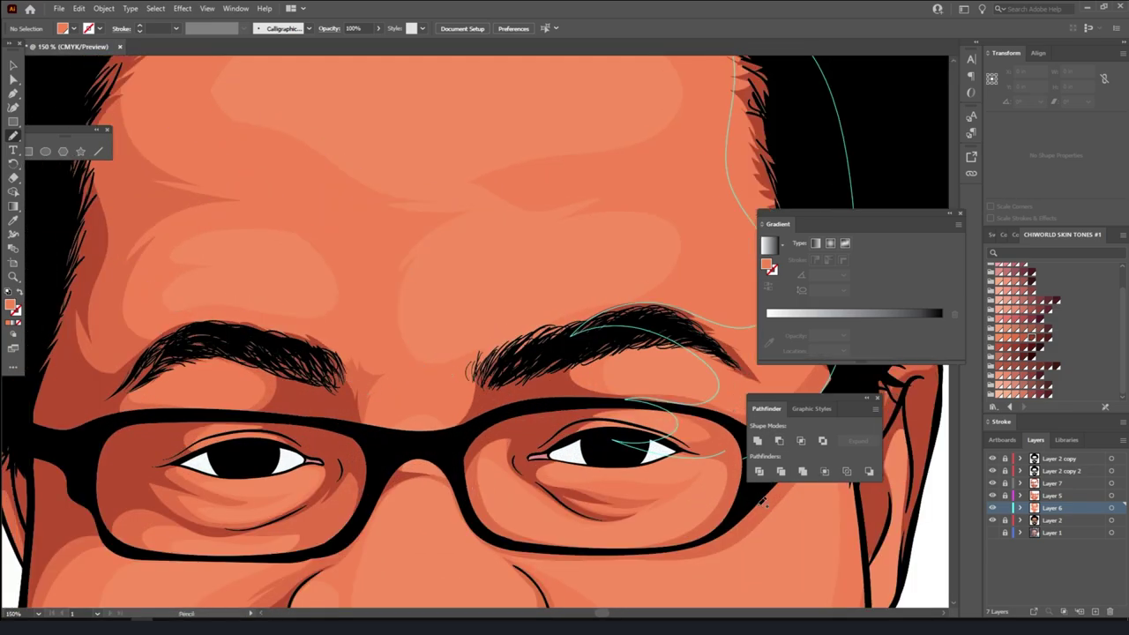
{"action": "key", "text": "ctrl+minus"}
{"action": "key", "text": "ctrl+minus"}
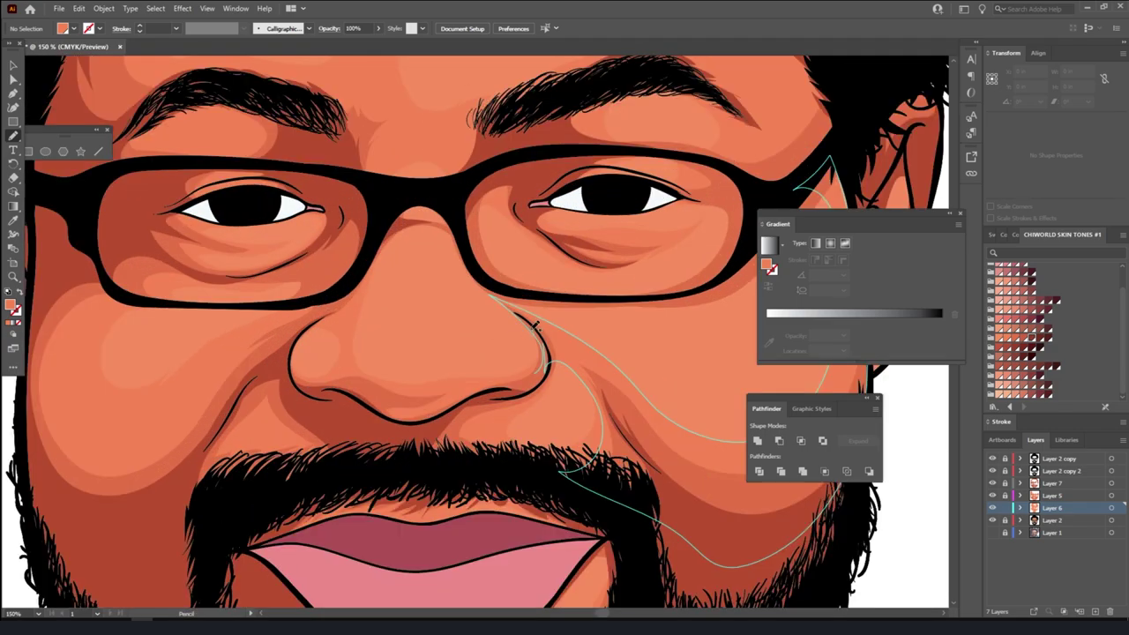
- Draw a shadow shape from the nose side past the right eye
{"action": "mouse_move", "coordinate": [534, 326]}
{"action": "left_mouse_down"}
{"action": "mouse_move", "coordinate": [415, 212]}
{"action": "mouse_move", "coordinate": [529, 198]}
{"action": "mouse_move", "coordinate": [568, 291]}
{"action": "mouse_move", "coordinate": [512, 406]}
{"action": "left_mouse_up"}
{"action": "scroll", "coordinate": [589, 476], "scroll_direction": "right", "scroll_amount": 2}
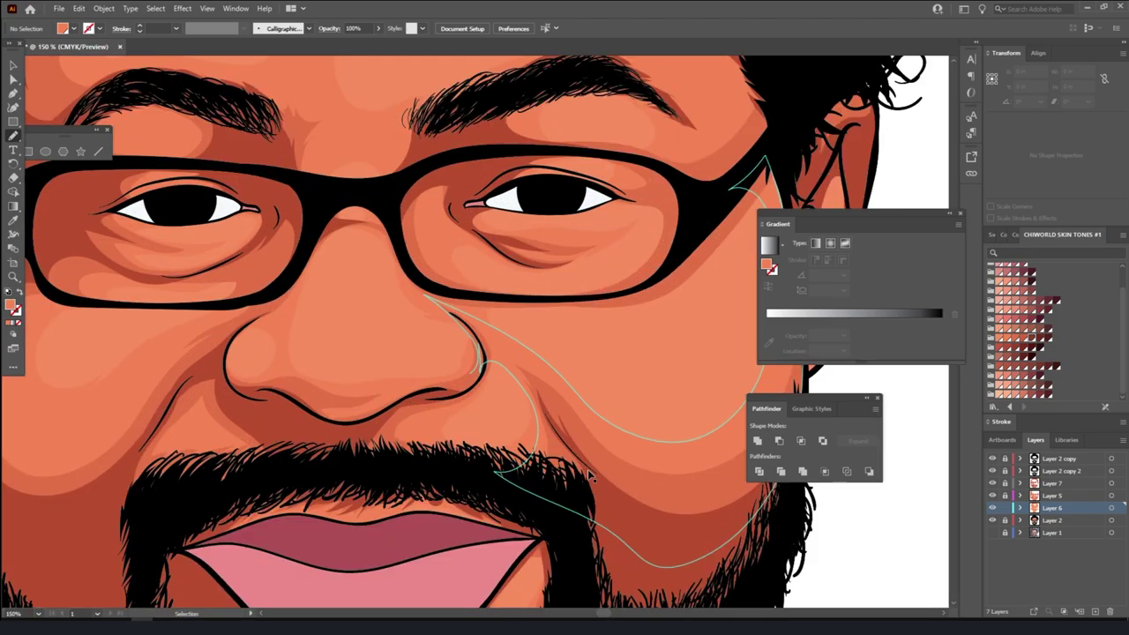
{"action": "key", "text": "shift+e"}
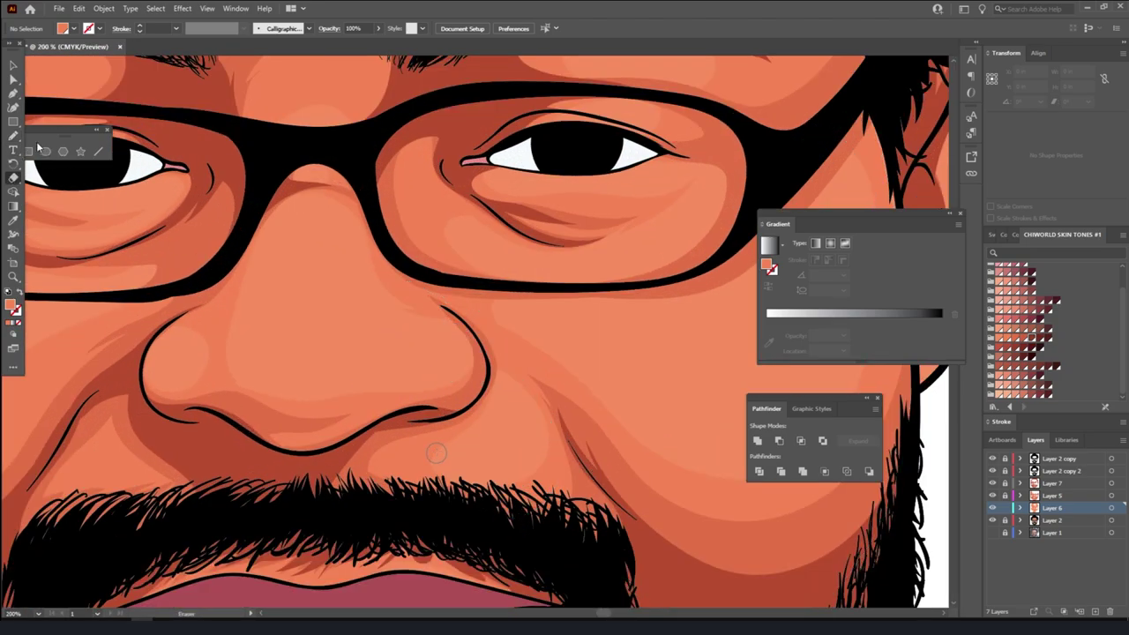
{"action": "key", "text": "n"}
{"action": "key", "text": "ctrl+1"}
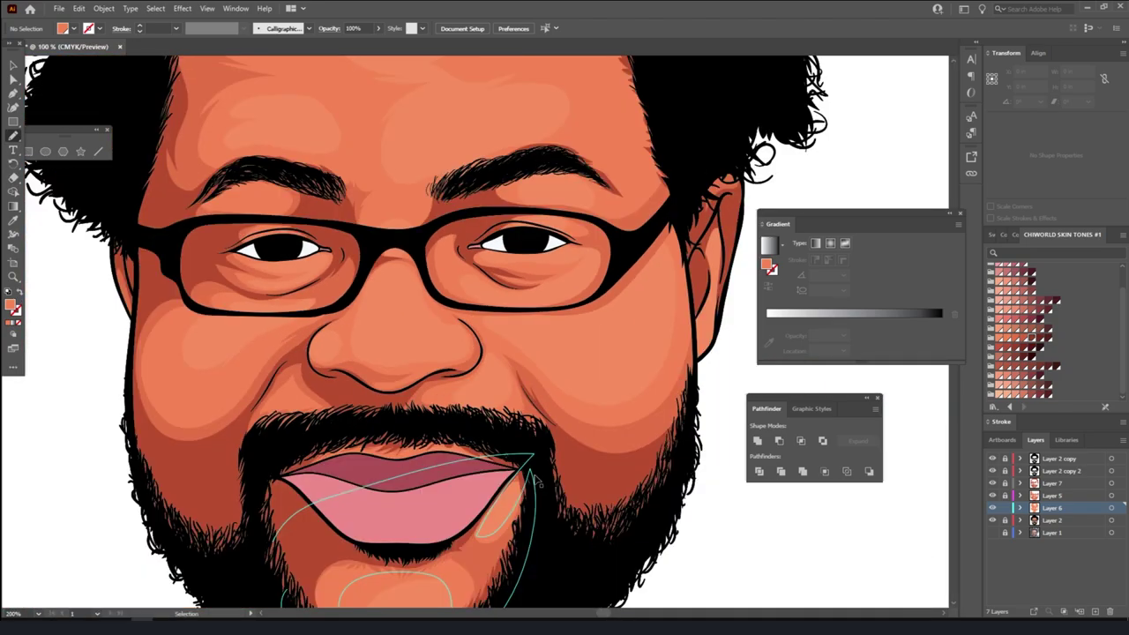
- Add shadows from cheek to nose along the glasses rim and along the chin
{"action": "mouse_move", "coordinate": [370, 344]}
{"action": "left_mouse_down"}
{"action": "mouse_move", "coordinate": [430, 302]}
{"action": "mouse_move", "coordinate": [359, 357]}
{"action": "left_mouse_up"}
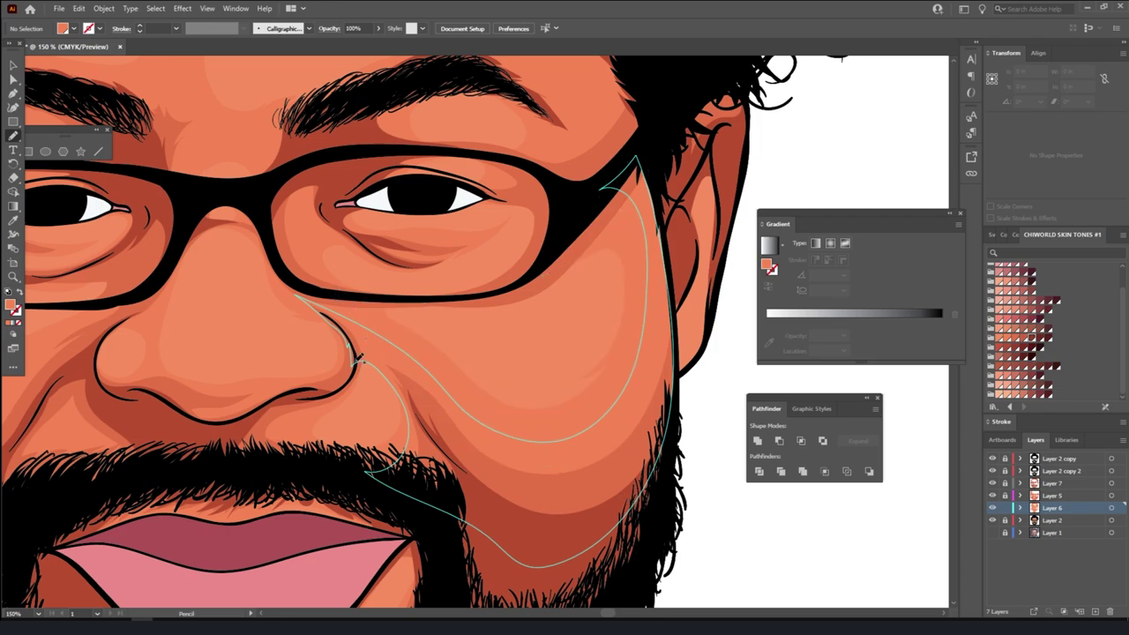
{"action": "key", "text": "ctrl+0"}
{"action": "key", "text": "ctrl+1"}
{"action": "left_click_drag", "start_coordinate": [305, 558], "coordinate": [428, 503]}
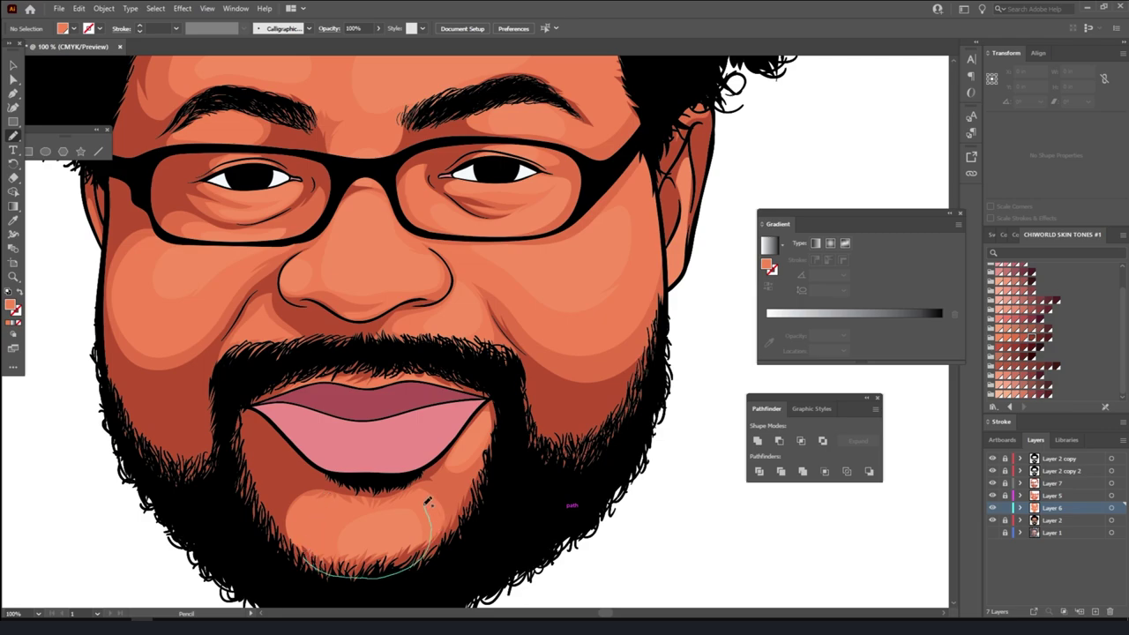
{"action": "key", "text": "ctrl+0"}
{"action": "key", "text": "ctrl+plus"}
{"action": "key", "text": "ctrl+plus"}
{"action": "key", "text": "ctrl+plus"}
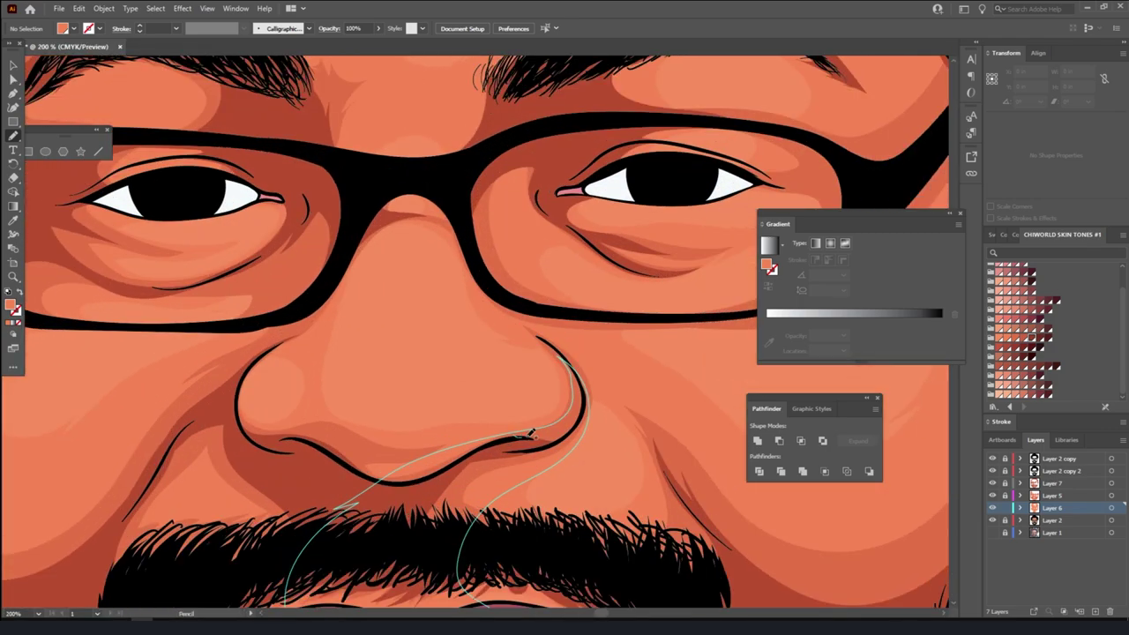
- Shade the nose edge from the nostril upward and back down
{"action": "left_click_drag", "start_coordinate": [531, 432], "coordinate": [477, 385]}
{"action": "left_click_drag", "start_coordinate": [407, 398], "coordinate": [362, 445]}
{"action": "key", "text": "ctrl+0"}
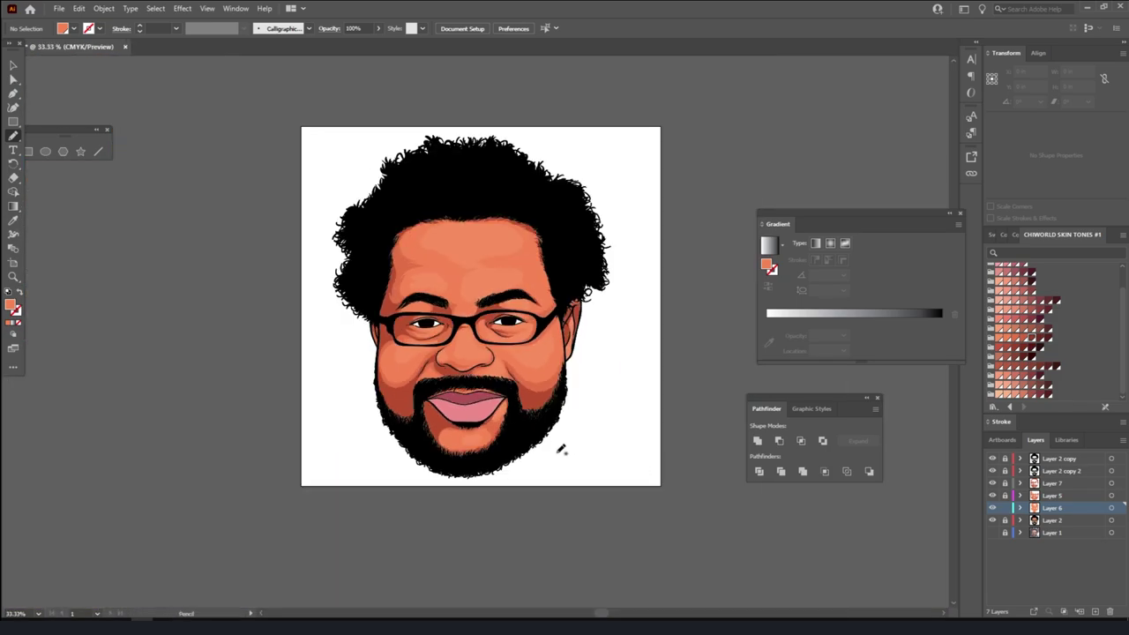
{"action": "key", "text": "ctrl+plus"}
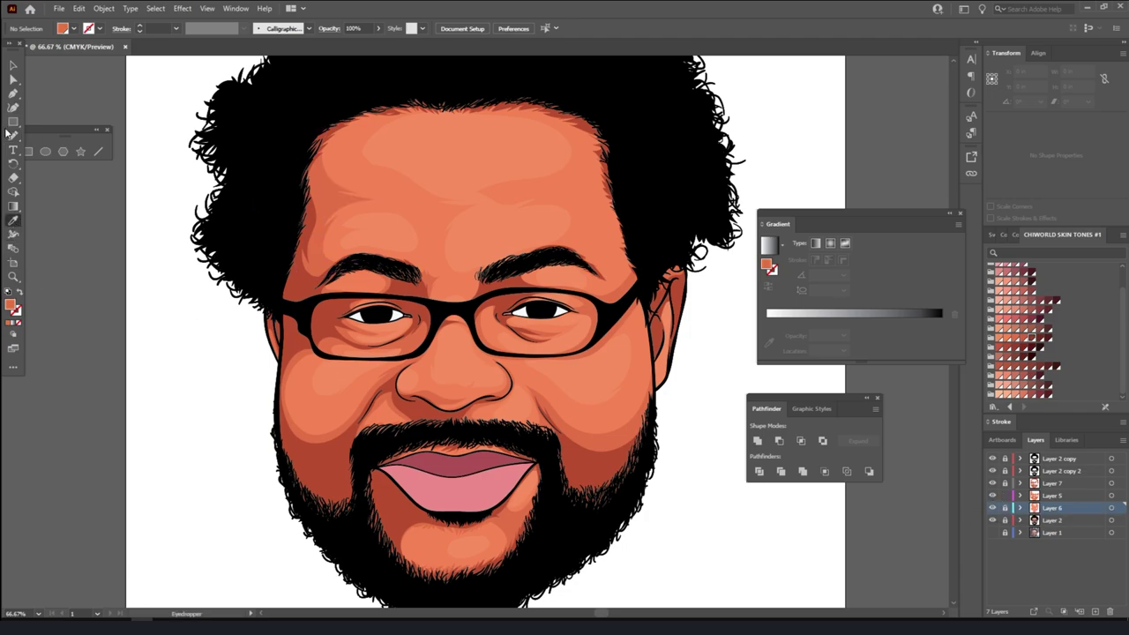
{"action": "key", "text": "ctrl+minus"}
{"action": "key", "text": "ctrl+plus"}
{"action": "key", "text": "ctrl+plus"}
{"action": "key", "text": "ctrl+plus"}
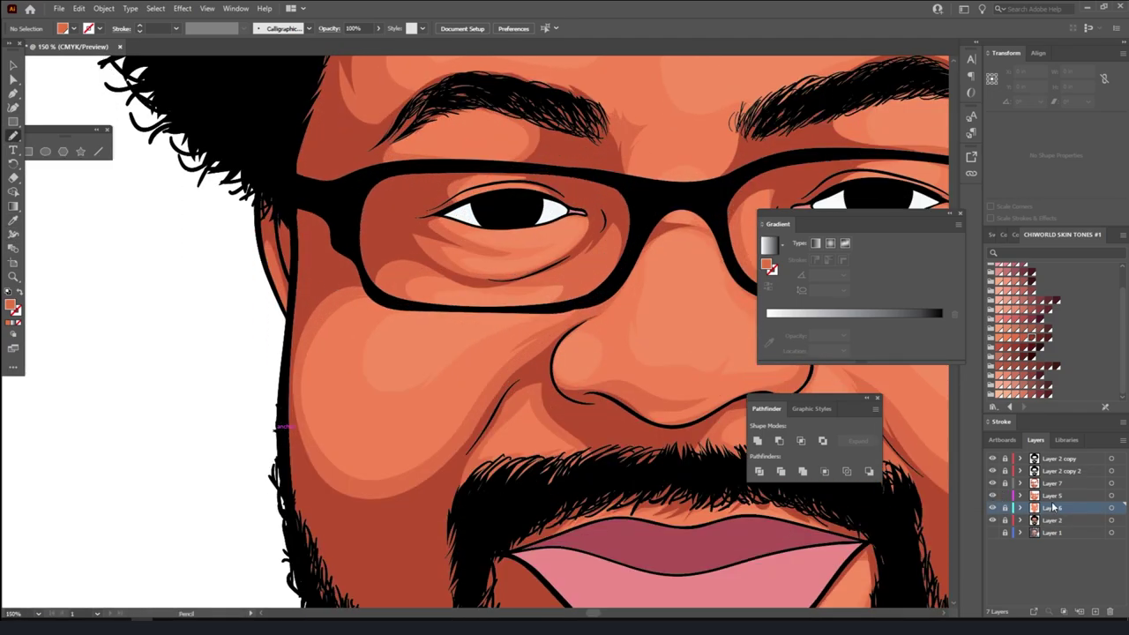
- On Layer 5, draw a dark shadow shape along the left cheek
{"action": "left_click", "coordinate": [1051, 496]}
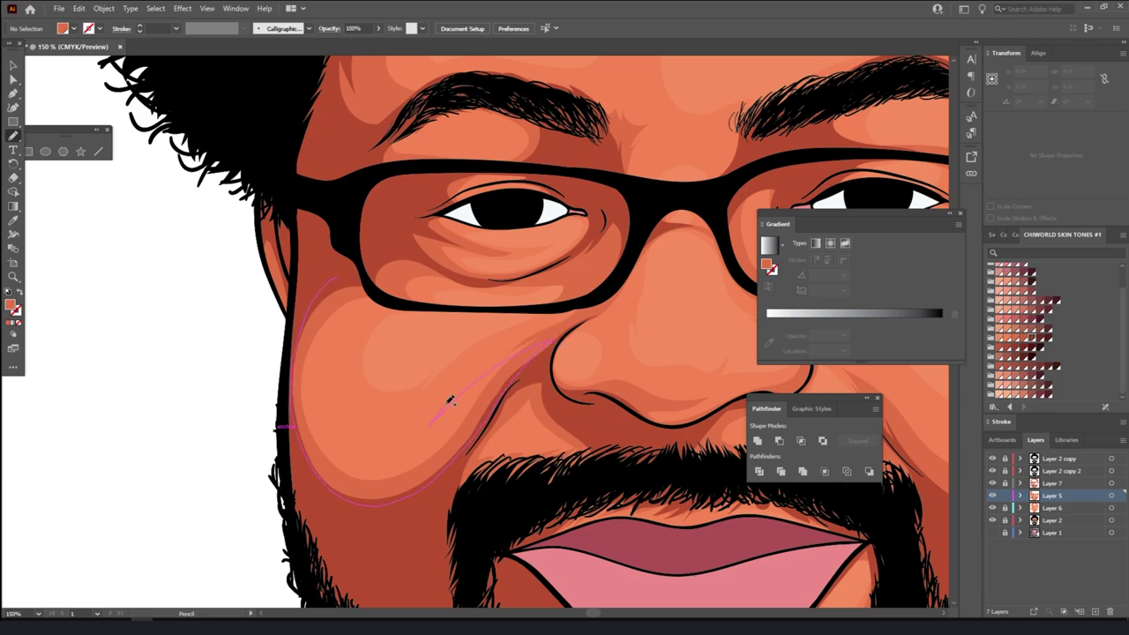
{"action": "left_click_drag", "start_coordinate": [400, 291], "coordinate": [327, 275]}
{"action": "key", "text": "ctrl+minus"}
{"action": "key", "text": "ctrl+minus"}
{"action": "key", "text": "ctrl+minus"}
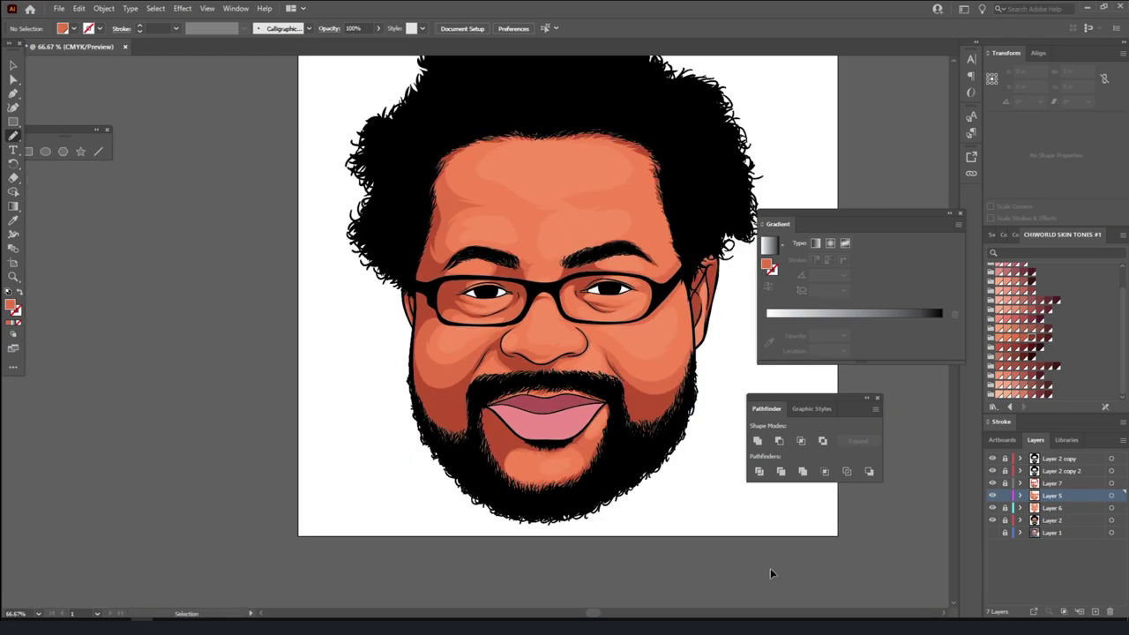
{"action": "key", "text": "ctrl+plus"}
{"action": "key", "text": "ctrl+plus"}
{"action": "scroll", "coordinate": [642, 465], "scroll_direction": "up", "scroll_amount": 1, "text": "alt"}
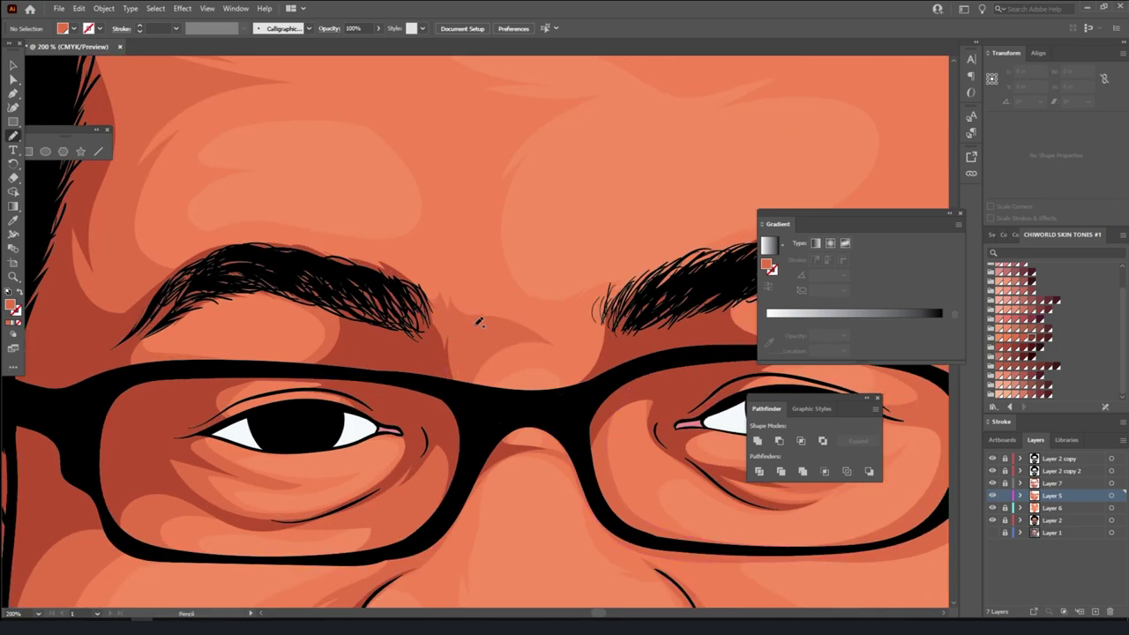
- Add shadow strokes along the eyebrow top, upper eyelid and glasses' top edge
{"action": "left_click_drag", "start_coordinate": [307, 263], "coordinate": [300, 261]}
{"action": "mouse_move", "coordinate": [195, 435]}
{"action": "left_mouse_down"}
{"action": "mouse_move", "coordinate": [270, 413]}
{"action": "mouse_move", "coordinate": [264, 392]}
{"action": "left_mouse_up"}
{"action": "left_click_drag", "start_coordinate": [141, 386], "coordinate": [241, 354]}
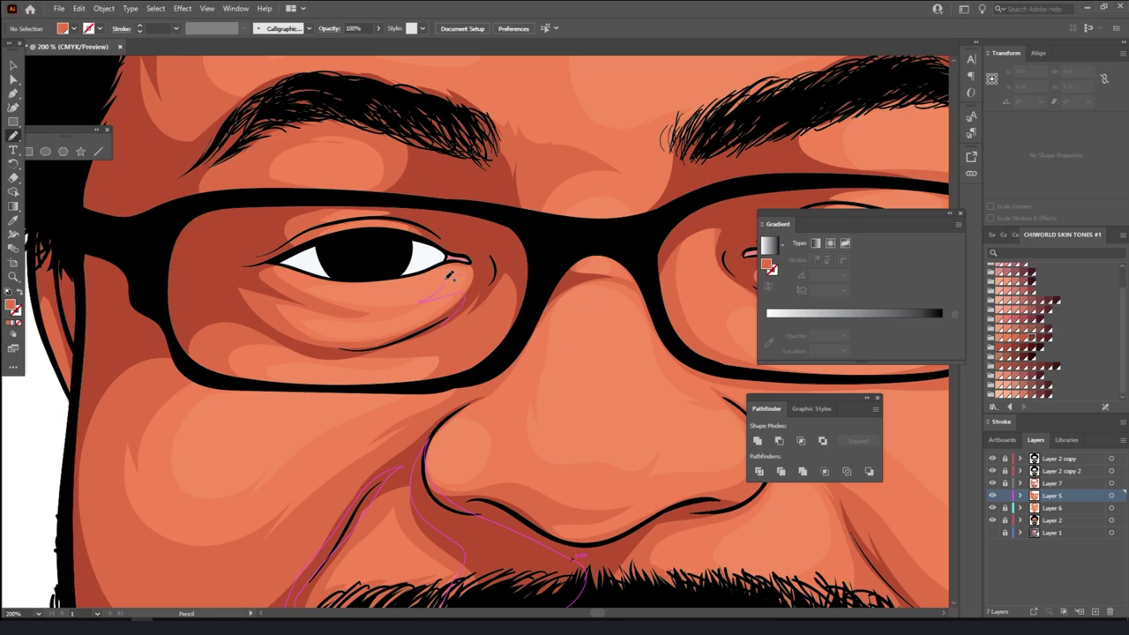
{"action": "key", "text": "ctrl+0"}
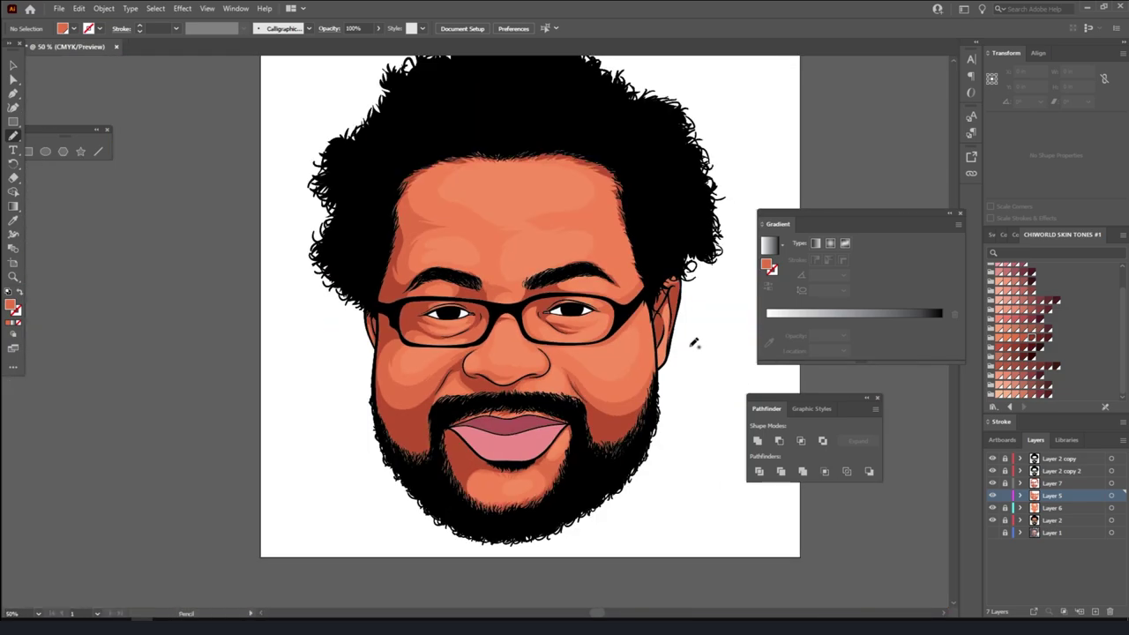
- Zoom to the side of the face and draw a shadow along the ear edge
{"action": "key", "text": "ctrl+minus"}
{"action": "key", "text": "ctrl+equal"}
{"action": "key", "text": "ctrl+equal"}
{"action": "key", "text": "ctrl+equal"}
{"action": "key", "text": "ctrl+equal"}
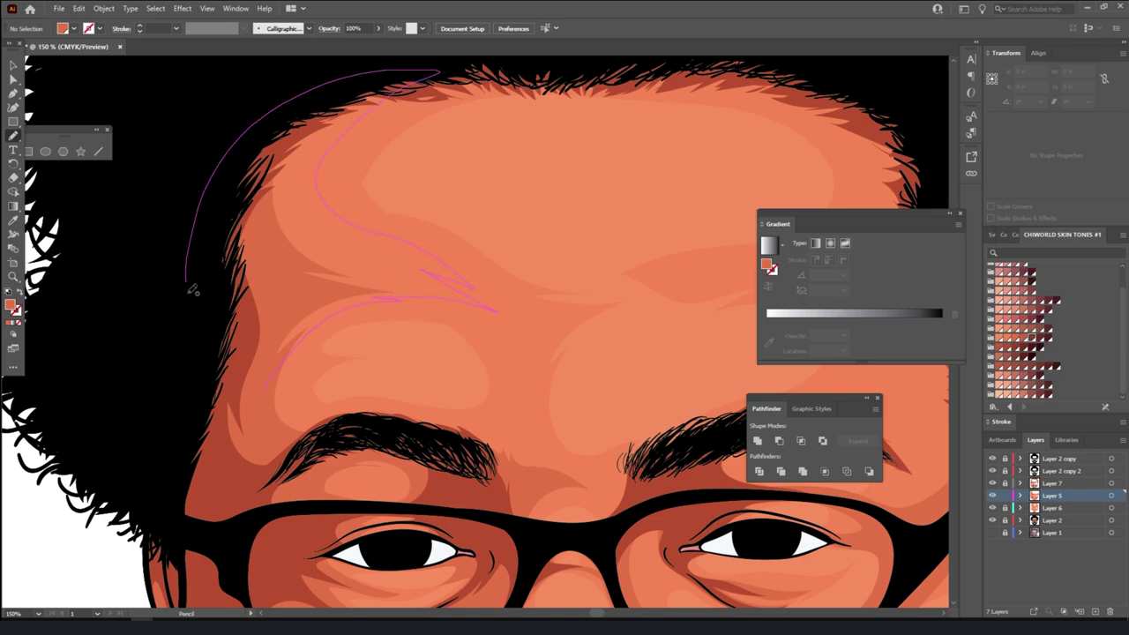
{"action": "key", "text": "ctrl+minus"}
{"action": "key", "text": "ctrl+minus"}
{"action": "key", "text": "ctrl+minus"}
{"action": "key", "text": "ctrl+minus"}
{"action": "key", "text": "ctrl+equal"}
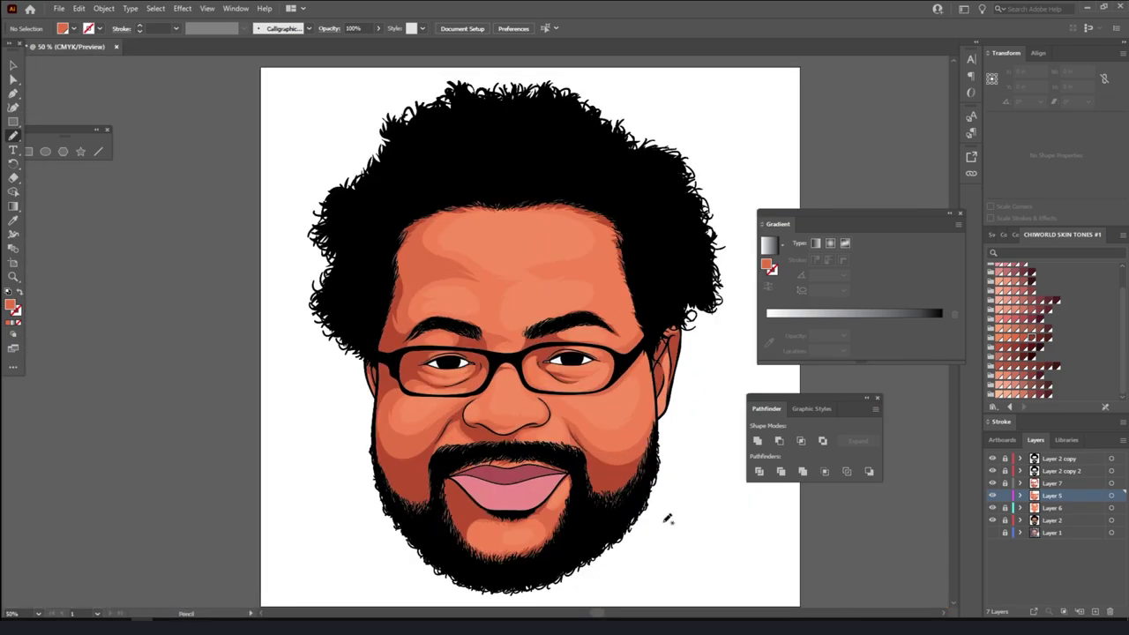
{"action": "key", "text": "ctrl+equal"}
{"action": "key", "text": "ctrl+equal"}
{"action": "key", "text": "ctrl+equal"}
{"action": "key", "text": "ctrl+equal"}
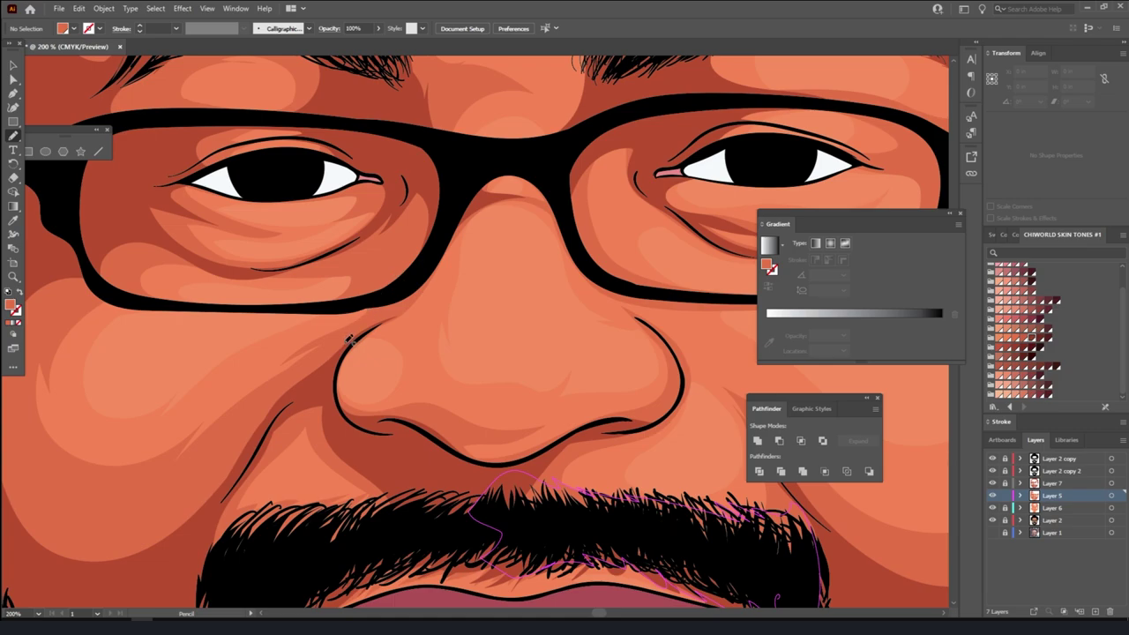
{"action": "key", "text": "ctrl+minus"}
{"action": "key", "text": "ctrl+minus"}
{"action": "key", "text": "ctrl+minus"}
{"action": "key", "text": "ctrl+equal"}
{"action": "key", "text": "ctrl+equal"}
{"action": "key", "text": "ctrl+equal"}
{"action": "key", "text": "v"}
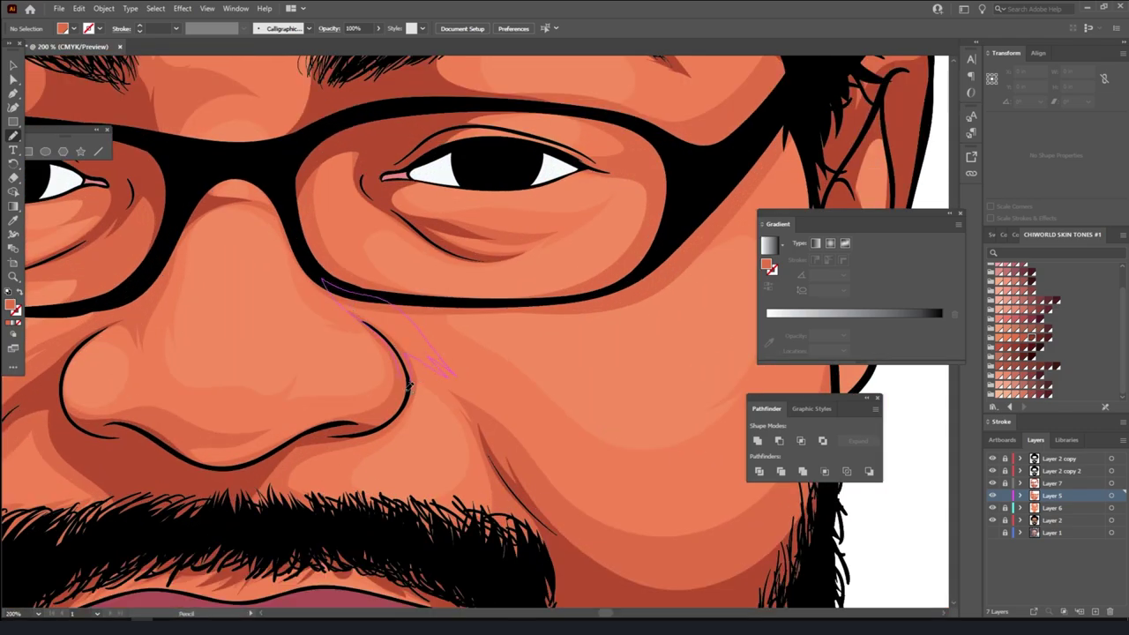
{"action": "key", "text": "ctrl+minus"}
{"action": "key", "text": "ctrl+minus"}
{"action": "key", "text": "ctrl+equal"}
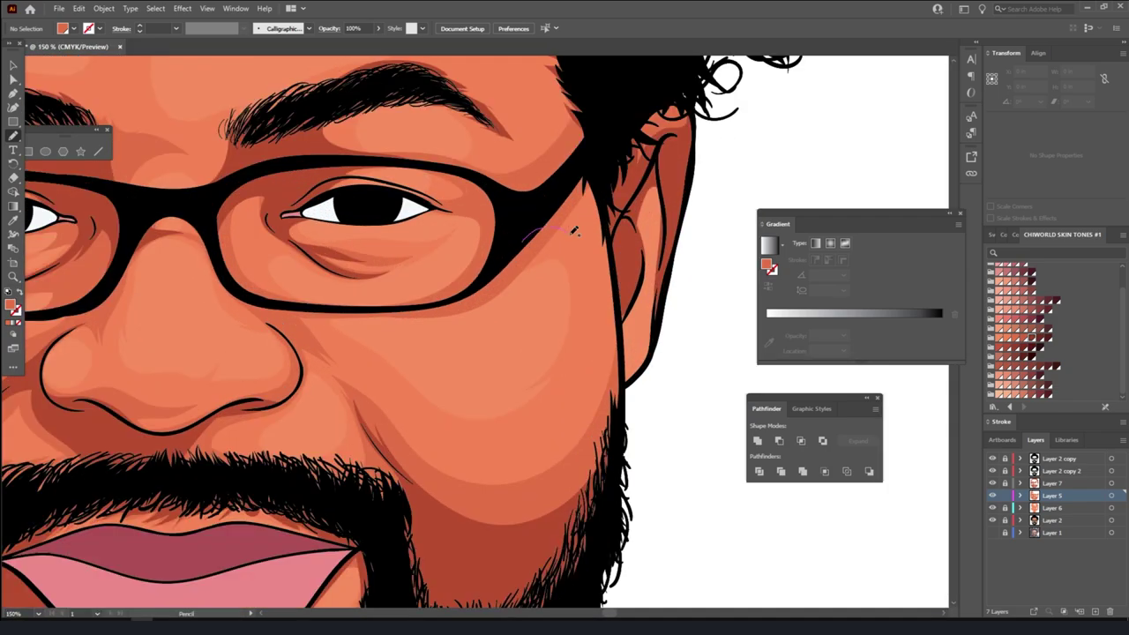
{"action": "left_click_drag", "start_coordinate": [634, 384], "coordinate": [643, 306]}
- Draw an eyebrow shadow path extending up into the hair at the temple
{"action": "scroll", "coordinate": [449, 351], "scroll_direction": "up", "scroll_amount": 3}
{"action": "scroll", "coordinate": [450, 351], "scroll_direction": "up", "scroll_amount": 4}
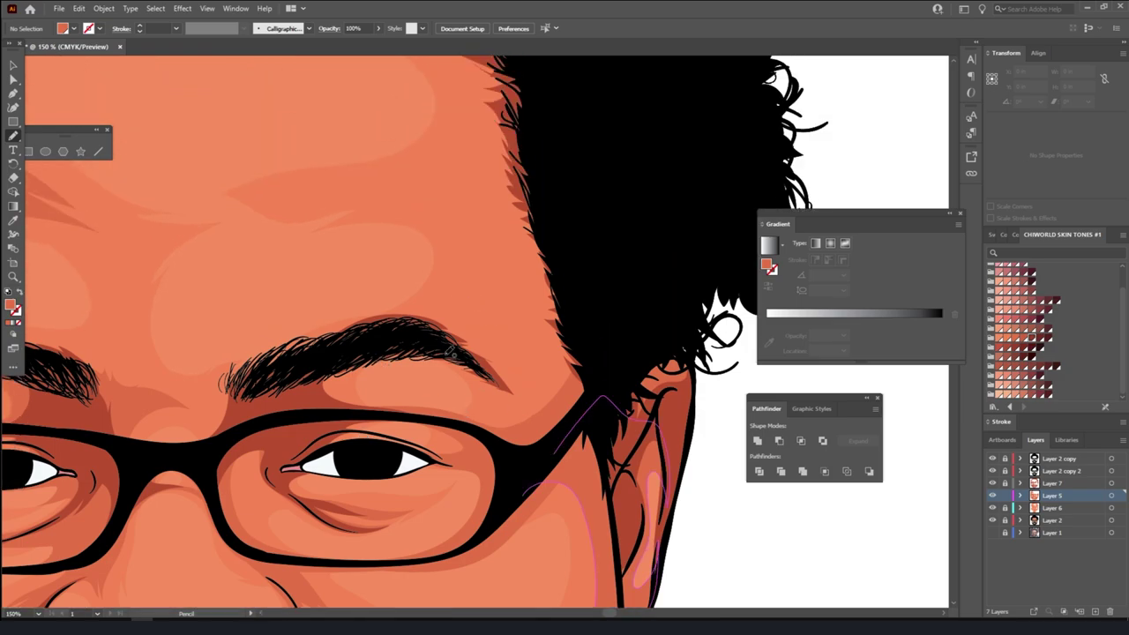
{"action": "left_click_drag", "start_coordinate": [449, 414], "coordinate": [443, 338]}
{"action": "left_click_drag", "start_coordinate": [527, 294], "coordinate": [600, 221]}
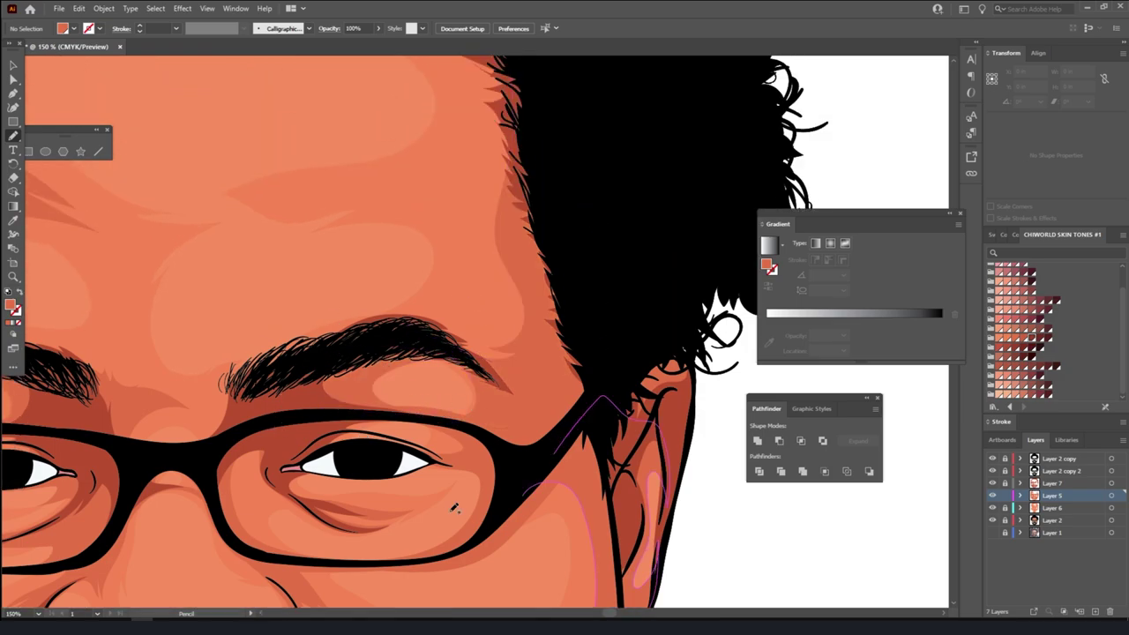
- Review the new shadows across the whole face and make Layer 2 active
{"action": "key", "text": "ctrl+0"}
{"action": "key", "text": "ctrl+equal"}
{"action": "key", "text": "ctrl+minus"}
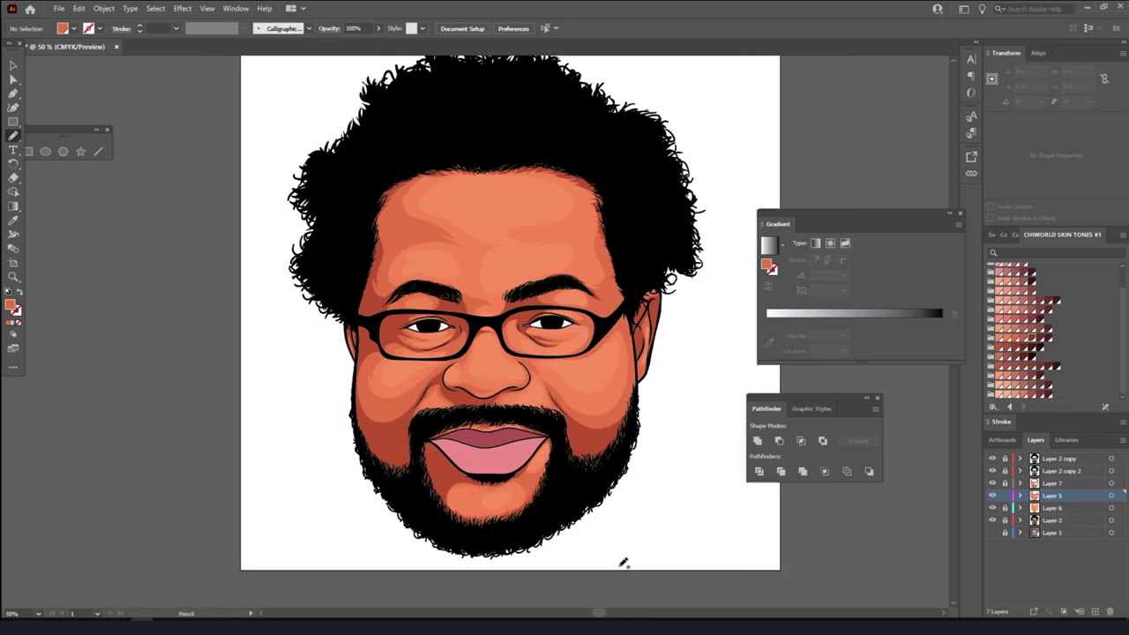
{"action": "key", "text": "ctrl+equal"}
{"action": "key", "text": "ctrl+equal"}
{"action": "key", "text": "ctrl+equal"}
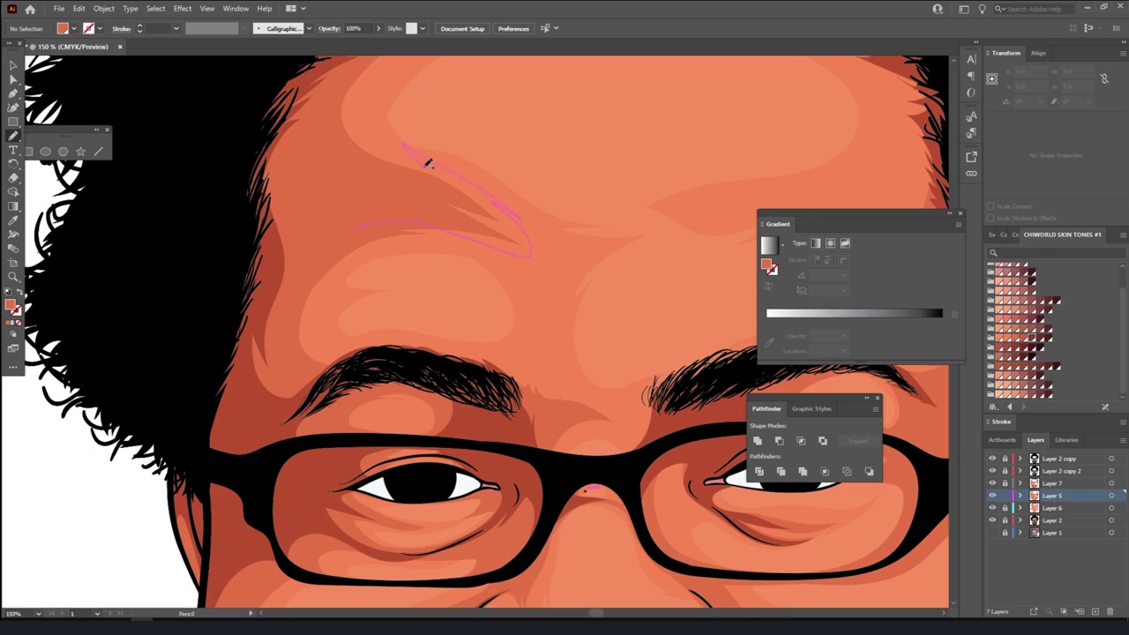
{"action": "key", "text": "ctrl+z"}
{"action": "key", "text": "ctrl+minus"}
{"action": "key", "text": "ctrl+minus"}
{"action": "key", "text": "ctrl+minus"}
{"action": "key", "text": "ctrl+minus"}
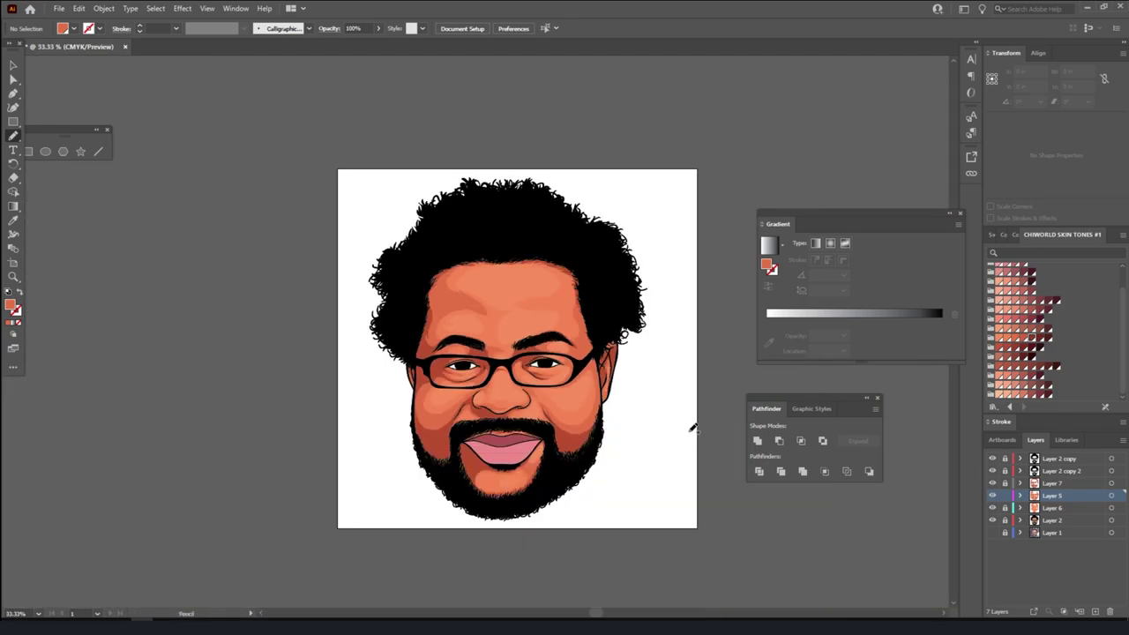
{"action": "key", "text": "ctrl+equal"}
{"action": "key", "text": "ctrl+equal"}
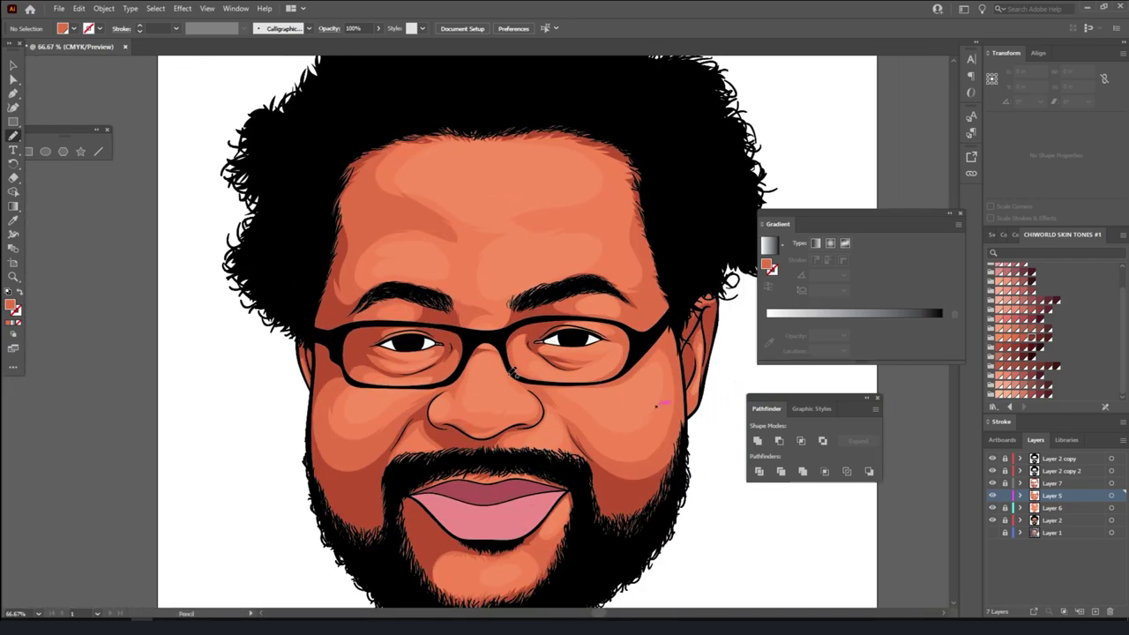
{"action": "left_click", "coordinate": [1063, 521]}
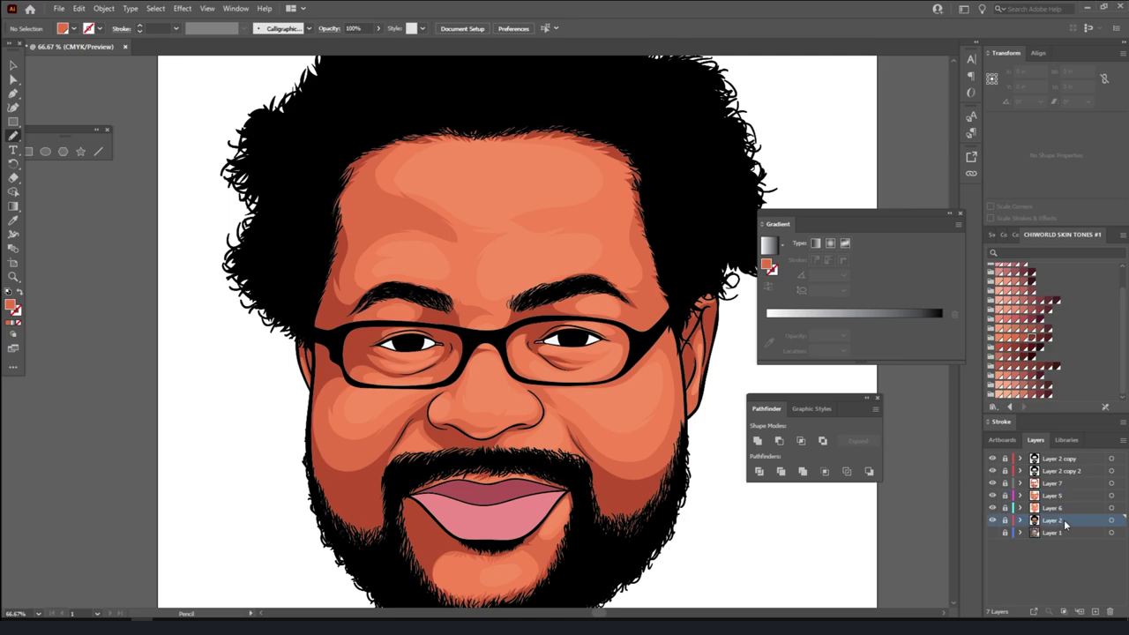
- Add a new layer and set the fill to a lighter salmon for highlights
{"action": "left_click", "coordinate": [1096, 612]}
{"action": "key", "text": "i"}
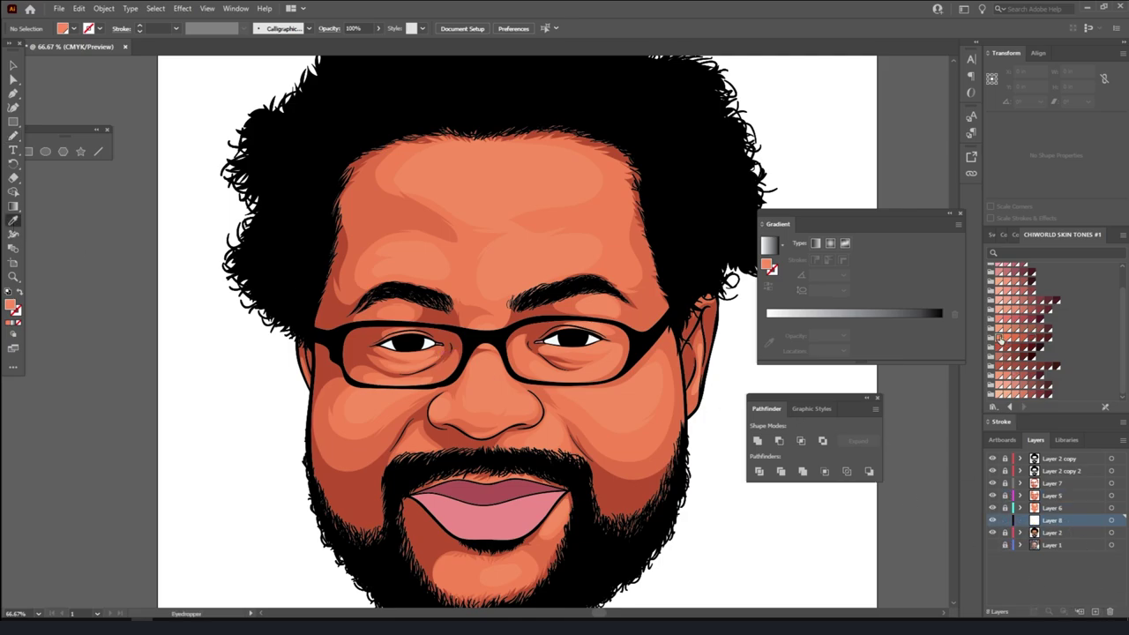
{"action": "double_click", "coordinate": [10, 305]}
{"action": "left_click", "coordinate": [756, 411]}
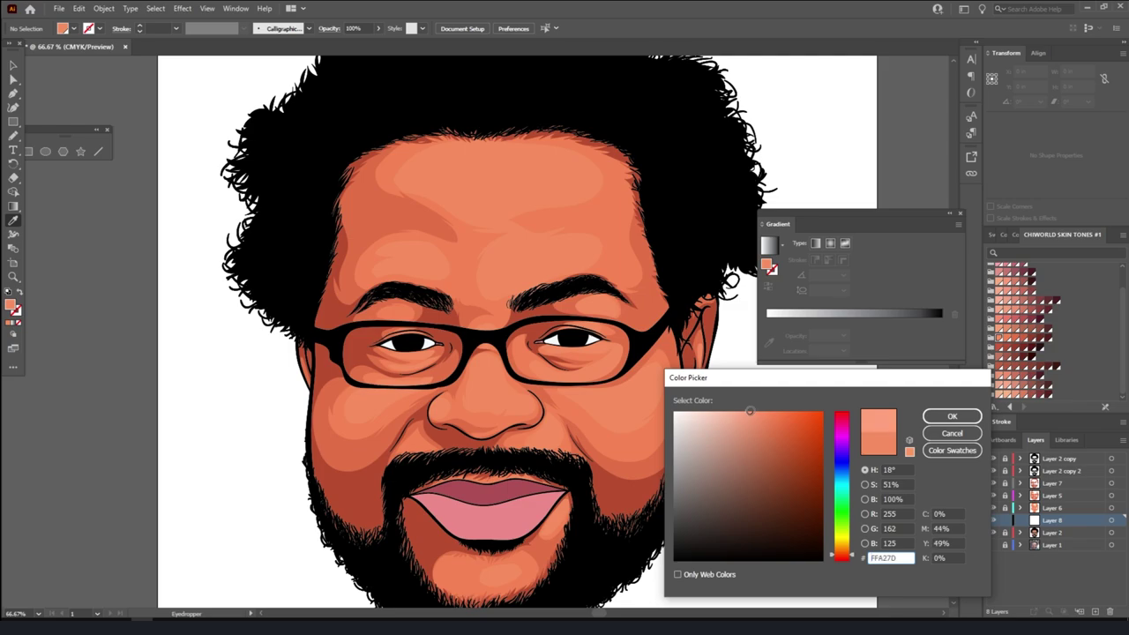
{"action": "left_click", "coordinate": [952, 415]}
{"action": "scroll", "coordinate": [496, 327], "scroll_direction": "up", "scroll_amount": 2}
- Draw highlights above the right eyebrow and a large loop on the forehead
{"action": "key", "text": "ctrl+plus"}
{"action": "key", "text": "n"}
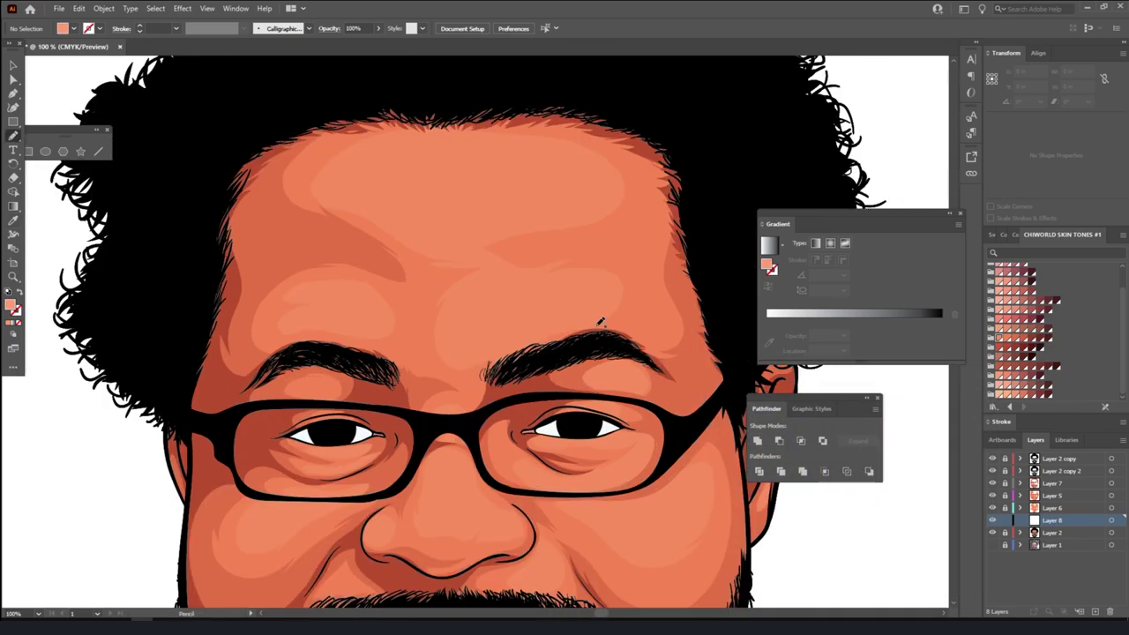
{"action": "mouse_move", "coordinate": [570, 331]}
{"action": "left_mouse_down"}
{"action": "mouse_move", "coordinate": [589, 305]}
{"action": "mouse_move", "coordinate": [517, 292]}
{"action": "mouse_move", "coordinate": [474, 317]}
{"action": "mouse_move", "coordinate": [584, 334]}
{"action": "left_mouse_up"}
{"action": "mouse_move", "coordinate": [482, 233]}
{"action": "left_mouse_down"}
{"action": "mouse_move", "coordinate": [524, 213]}
{"action": "mouse_move", "coordinate": [455, 139]}
{"action": "mouse_move", "coordinate": [497, 203]}
{"action": "mouse_move", "coordinate": [483, 231]}
{"action": "left_mouse_up"}
{"action": "key", "text": "ctrl+0"}
- Draw highlight shapes down the nose bridge and beside the nose
{"action": "key", "text": "ctrl+plus"}
{"action": "key", "text": "ctrl+plus"}
{"action": "key", "text": "ctrl+plus"}
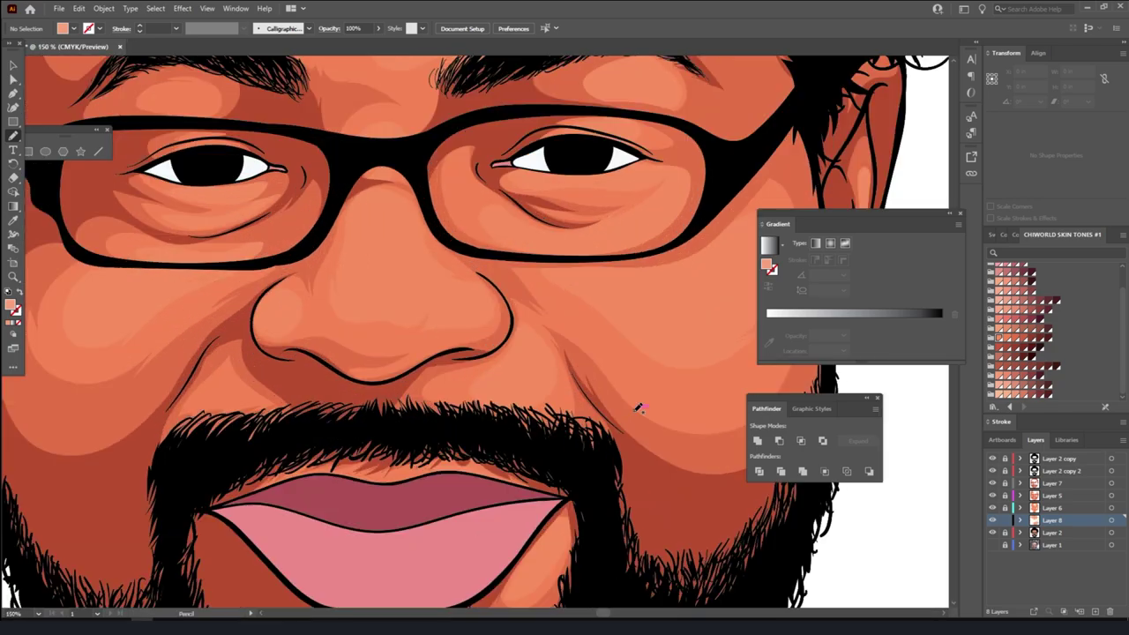
{"action": "mouse_move", "coordinate": [385, 192]}
{"action": "left_mouse_down"}
{"action": "mouse_move", "coordinate": [373, 252]}
{"action": "mouse_move", "coordinate": [424, 299]}
{"action": "mouse_move", "coordinate": [426, 264]}
{"action": "left_mouse_up"}
{"action": "key", "text": "ctrl+0"}
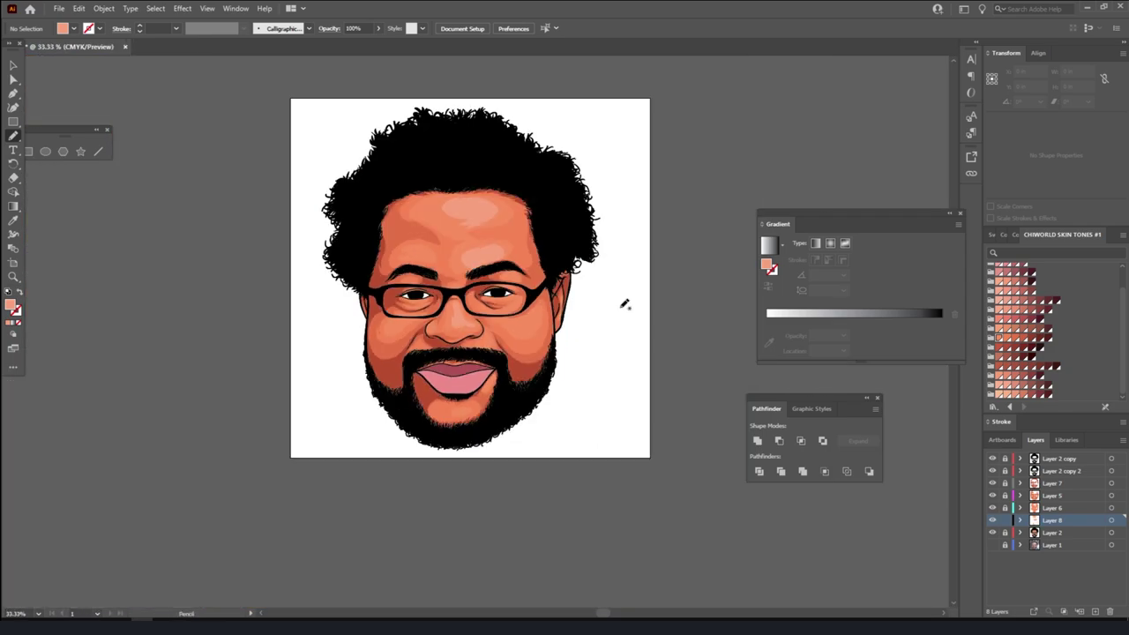
{"action": "key", "text": "ctrl+plus"}
{"action": "key", "text": "ctrl+plus"}
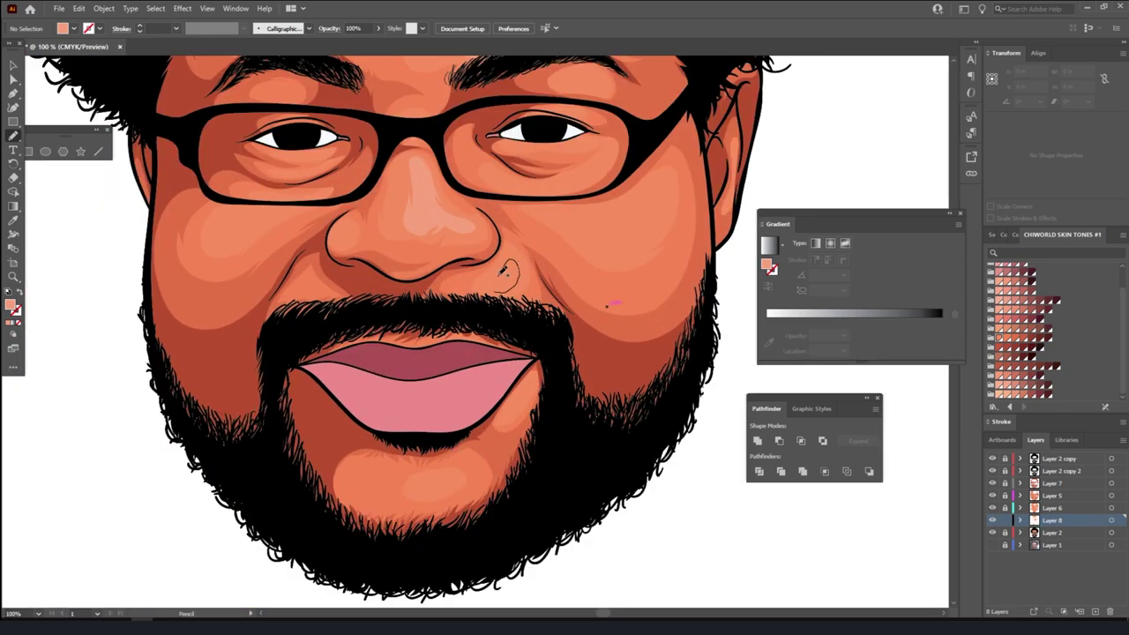
{"action": "left_click_drag", "start_coordinate": [502, 271], "coordinate": [494, 269]}
{"action": "scroll", "coordinate": [438, 483], "scroll_direction": "up", "scroll_amount": 2}
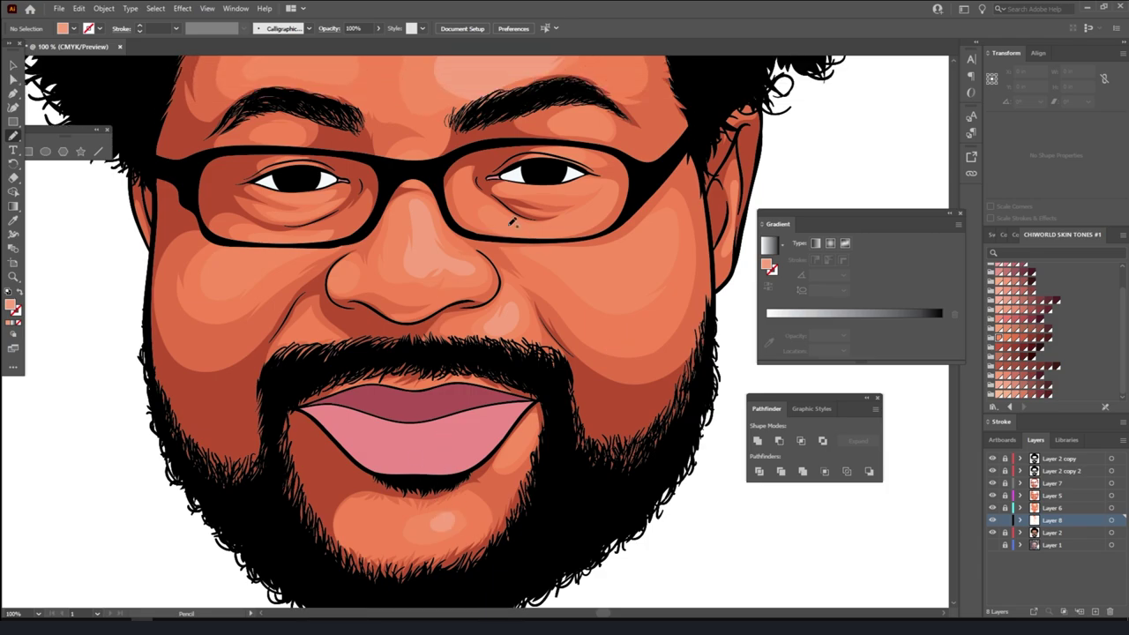
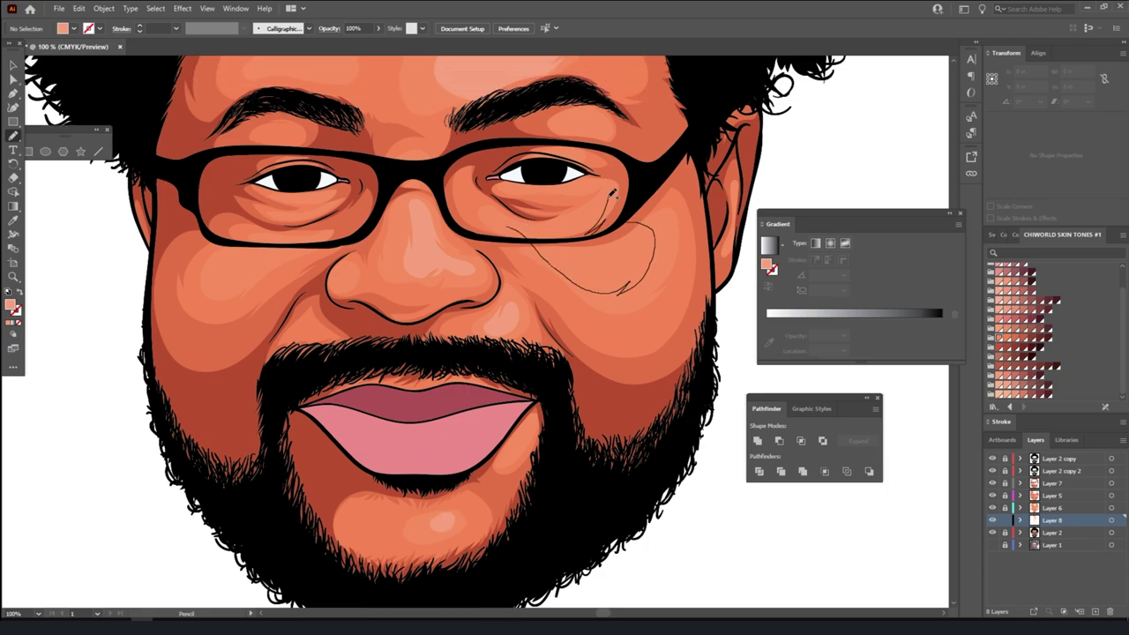
- Pencil-draw two light highlight shapes under and above the right eye
{"action": "left_click_drag", "start_coordinate": [596, 288], "coordinate": [509, 226]}
{"action": "key", "text": "ctrl+0"}
{"action": "scroll", "coordinate": [624, 395], "scroll_direction": "up", "scroll_amount": 2}
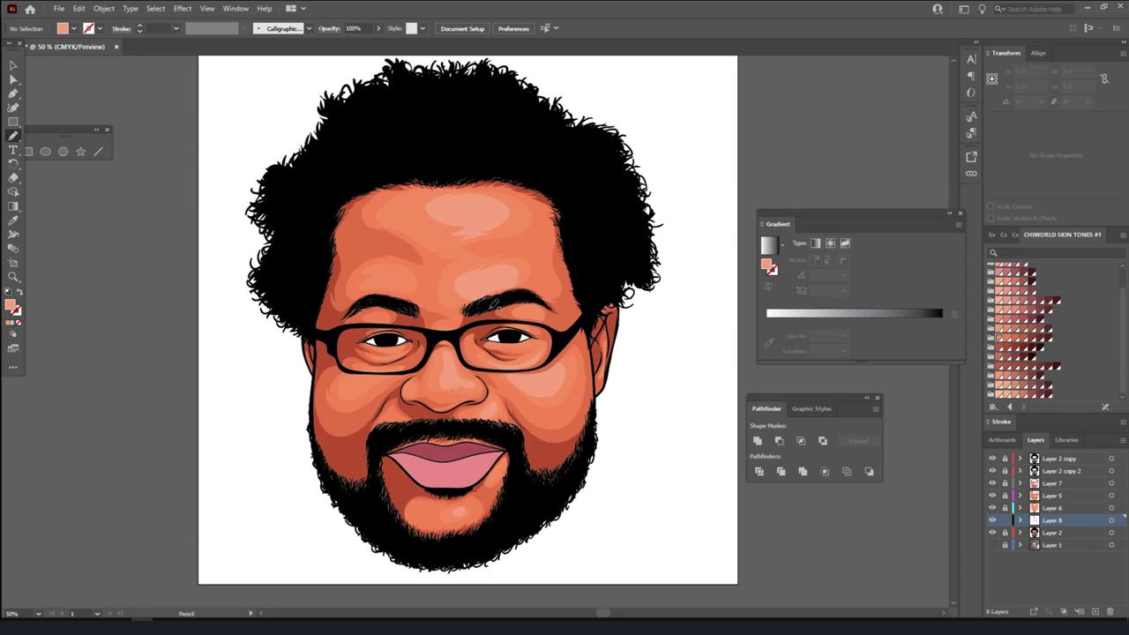
{"action": "key", "text": "ctrl+1"}
{"action": "mouse_move", "coordinate": [603, 283]}
{"action": "left_mouse_down"}
{"action": "mouse_move", "coordinate": [562, 287]}
{"action": "mouse_move", "coordinate": [582, 304]}
{"action": "left_mouse_up"}
{"action": "key", "text": "ctrl+0"}
- Group the forehead and cheek highlight shapes and set their opacity to 63%
{"action": "key", "text": "v"}
{"action": "left_click_drag", "start_coordinate": [362, 132], "coordinate": [648, 478]}
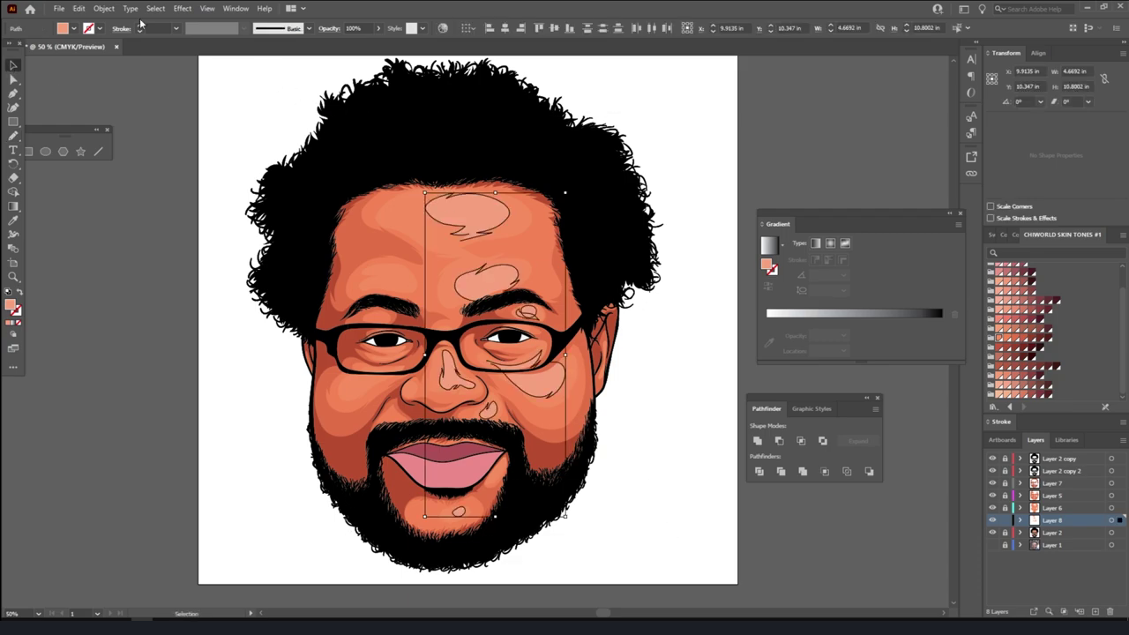
{"action": "left_click", "coordinate": [103, 8]}
{"action": "left_click", "coordinate": [813, 470]}
{"action": "left_click", "coordinate": [379, 29]}
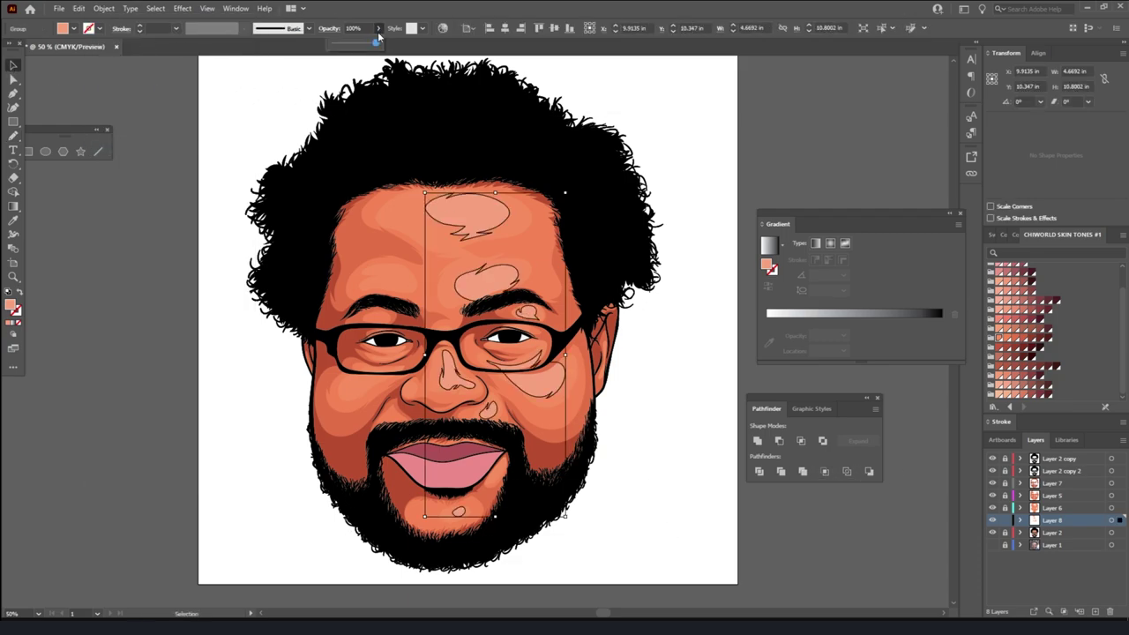
{"action": "left_click_drag", "start_coordinate": [383, 44], "coordinate": [360, 46]}
- Deselect, reframe the face, compare with Layer 5 hidden, and make Layer 5 active
{"action": "left_click", "coordinate": [643, 315]}
{"action": "scroll", "coordinate": [643, 315], "scroll_direction": "down", "scroll_amount": 2}
{"action": "scroll", "coordinate": [652, 308], "scroll_direction": "up", "scroll_amount": 3}
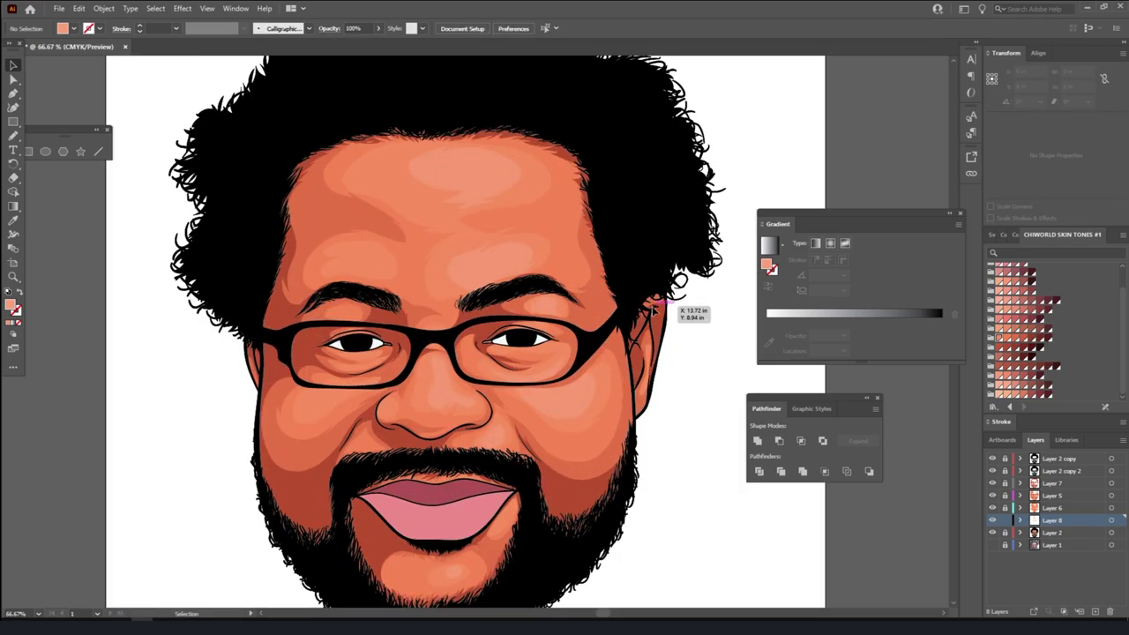
{"action": "scroll", "coordinate": [653, 309], "scroll_direction": "down", "scroll_amount": 1}
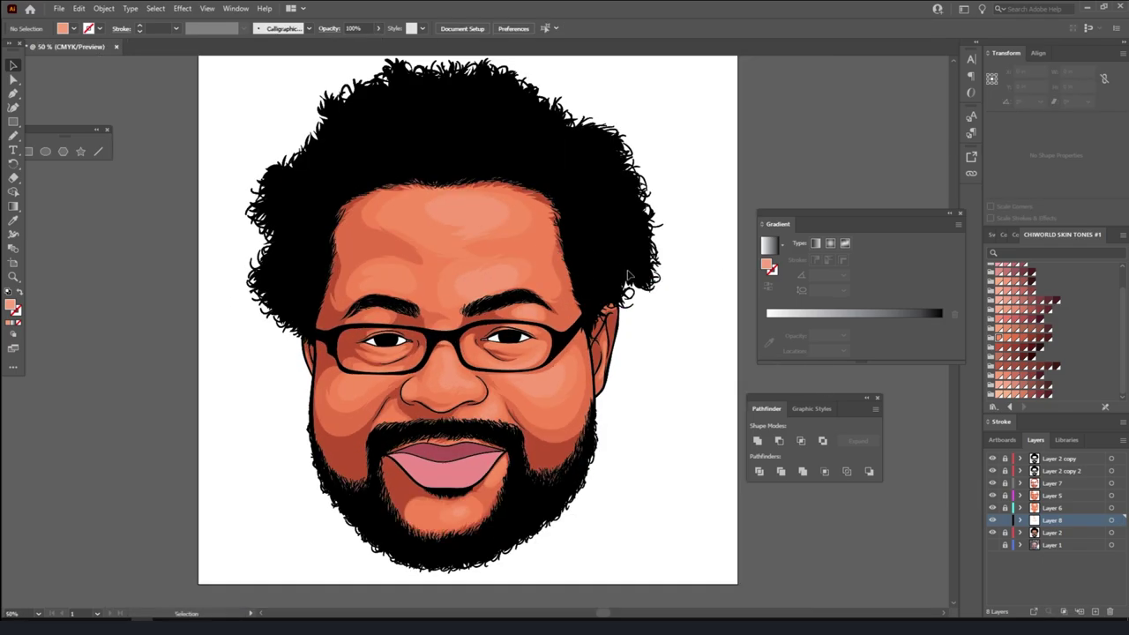
{"action": "key", "text": "ctrl+minus"}
{"action": "key", "text": "ctrl+plus"}
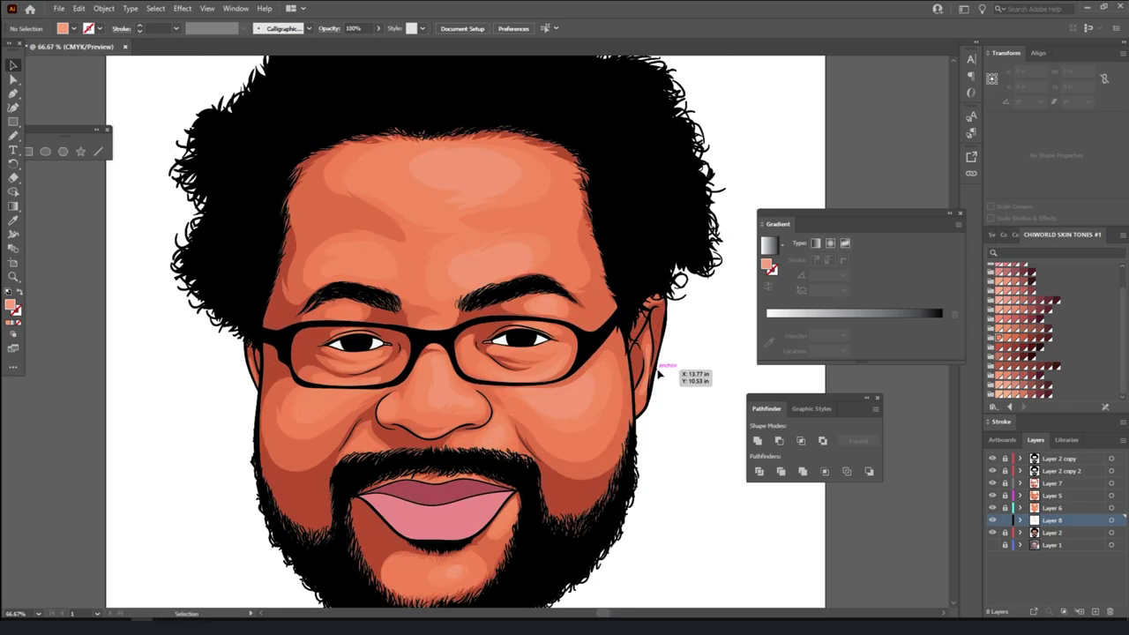
{"action": "double_click", "coordinate": [992, 496]}
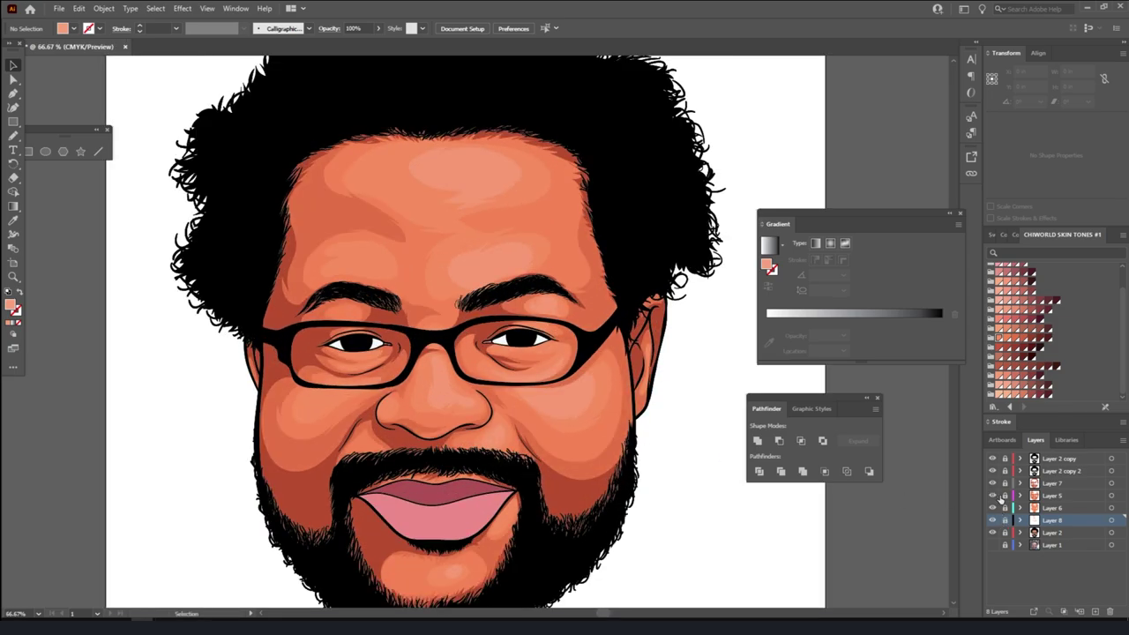
{"action": "left_click", "coordinate": [992, 495]}
- On Layer 5, sample the skin orange as fill and draw a cheek shading stroke
{"action": "left_click", "coordinate": [1053, 495]}
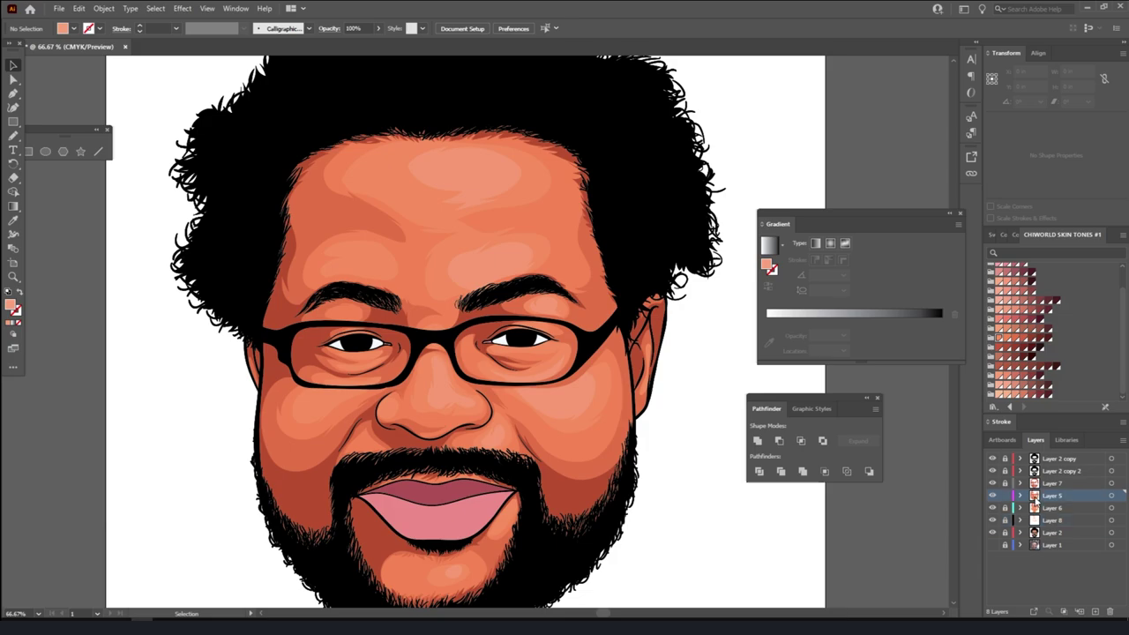
{"action": "scroll", "coordinate": [681, 464], "scroll_direction": "up", "scroll_amount": 1}
{"action": "scroll", "coordinate": [681, 464], "scroll_direction": "up", "scroll_amount": 1}
{"action": "left_click", "coordinate": [14, 220]}
{"action": "left_click", "coordinate": [385, 340]}
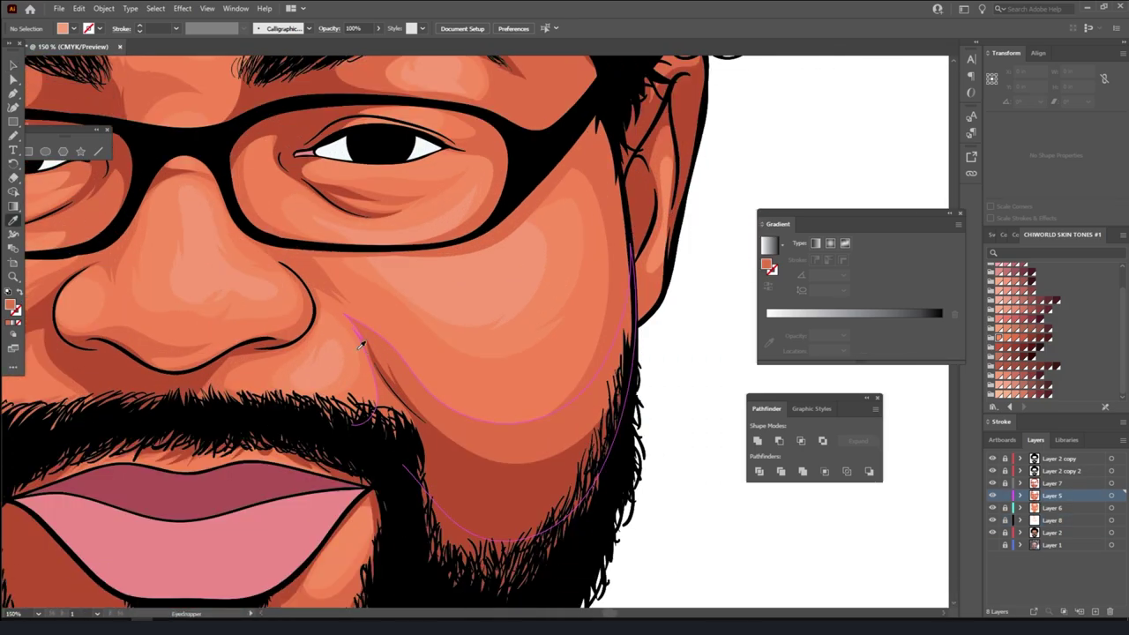
{"action": "left_click", "coordinate": [12, 136]}
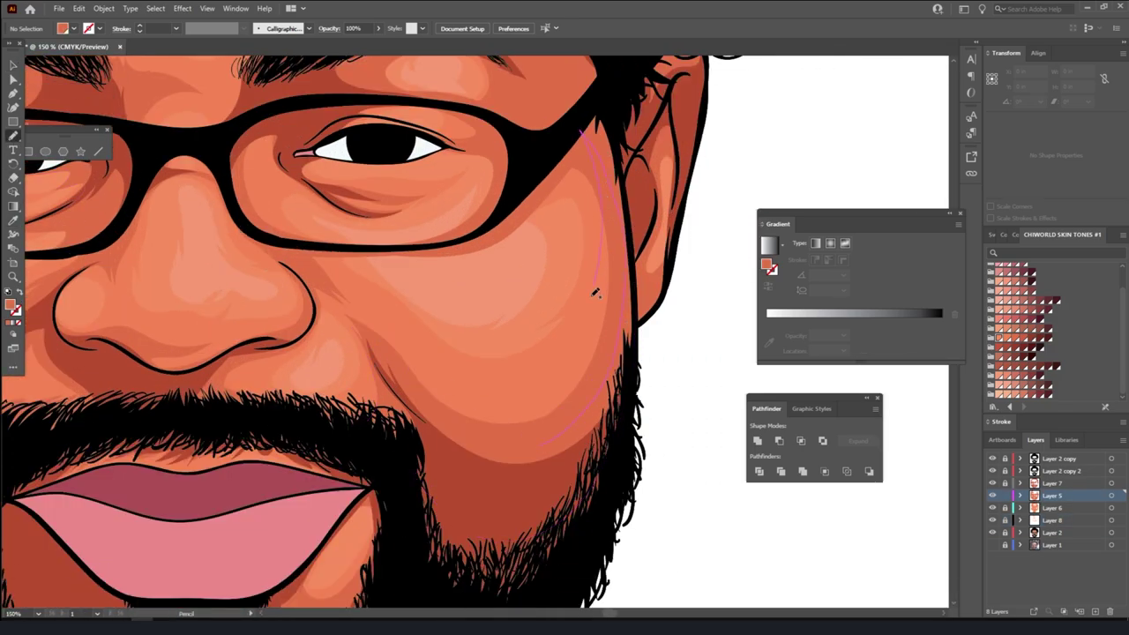
{"action": "left_click_drag", "start_coordinate": [417, 397], "coordinate": [418, 397]}
- On Layer 7, draw a cheek shadow shape running up the jawline toward the ear
{"action": "scroll", "coordinate": [685, 461], "scroll_direction": "down", "scroll_amount": 1}
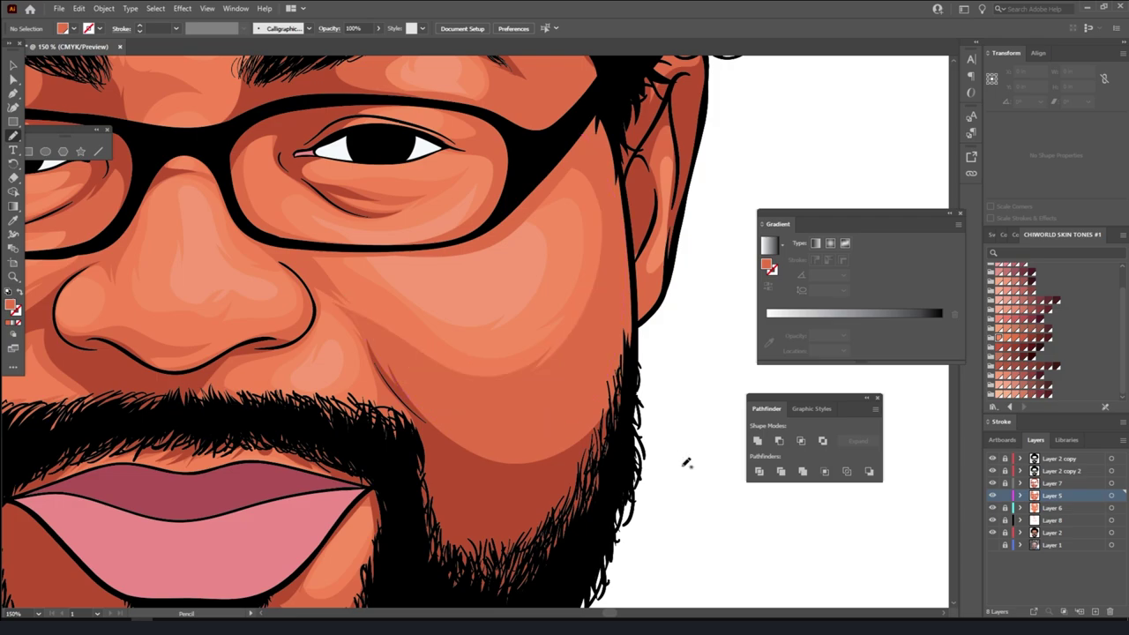
{"action": "scroll", "coordinate": [685, 461], "scroll_direction": "down", "scroll_amount": 3}
{"action": "scroll", "coordinate": [620, 476], "scroll_direction": "up", "scroll_amount": 2}
{"action": "scroll", "coordinate": [617, 397], "scroll_direction": "up", "scroll_amount": 1}
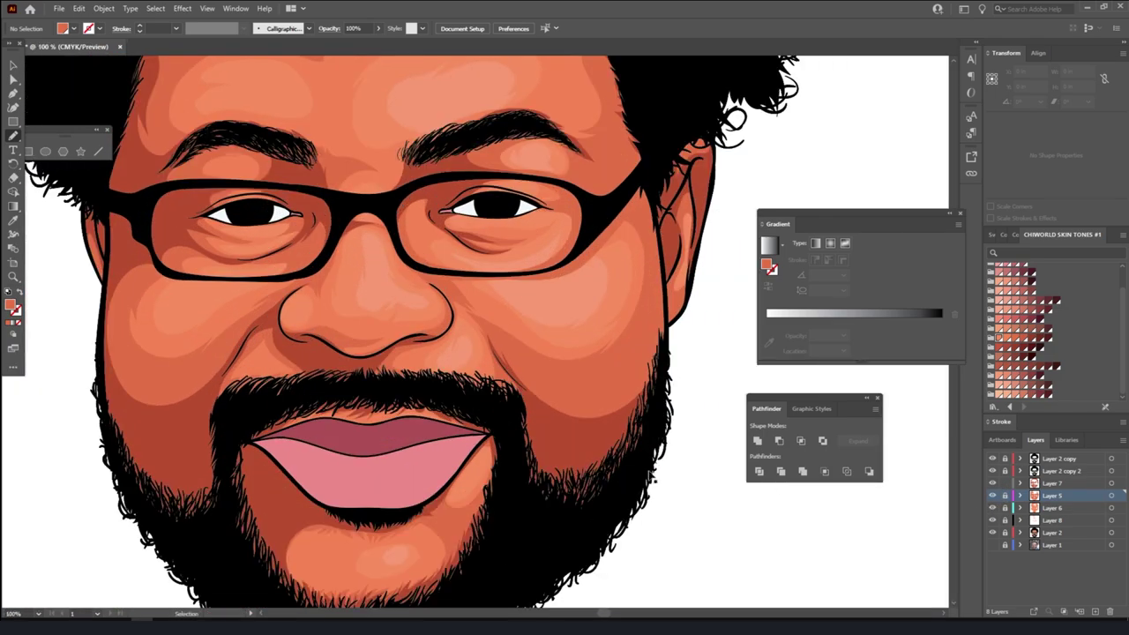
{"action": "scroll", "coordinate": [654, 470], "scroll_direction": "up", "scroll_amount": 1}
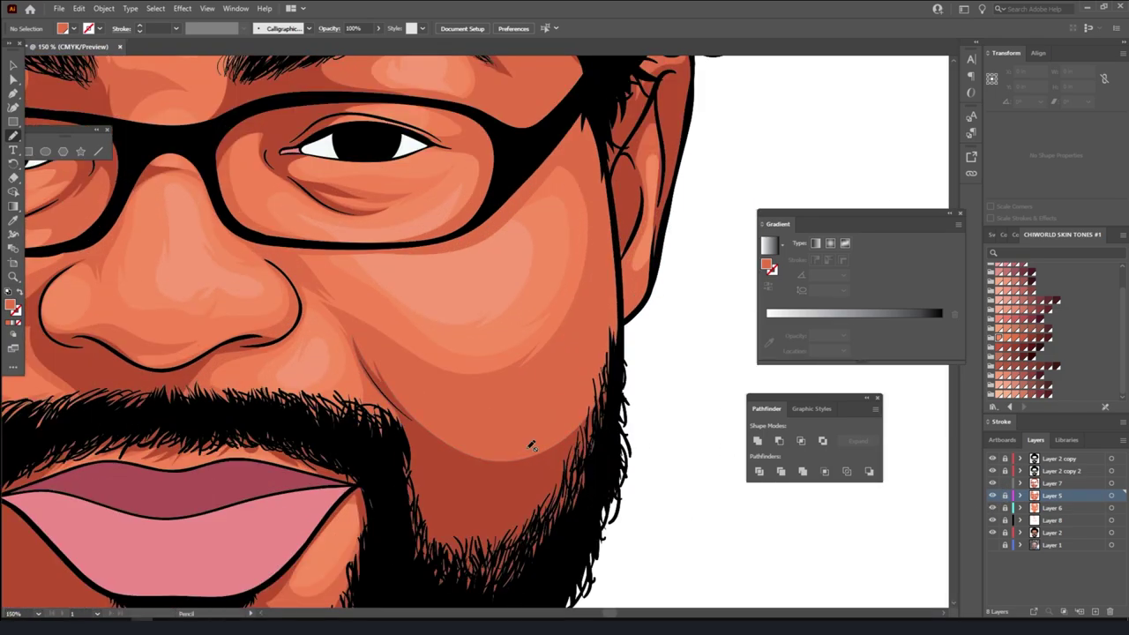
{"action": "left_click", "coordinate": [1082, 483]}
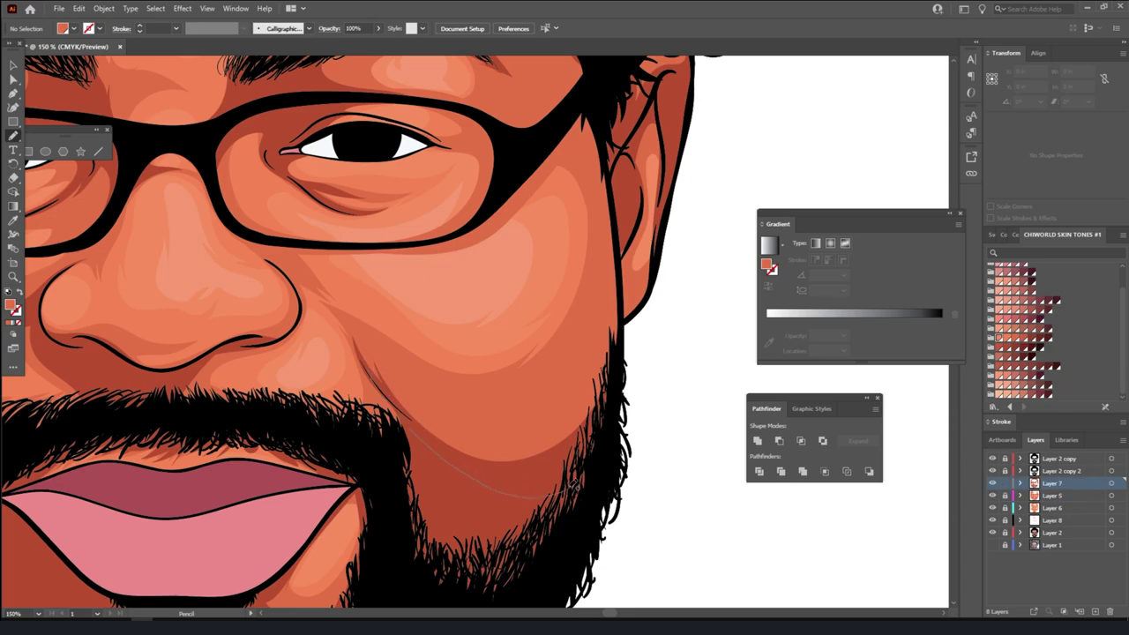
{"action": "left_click_drag", "start_coordinate": [575, 483], "coordinate": [591, 111]}
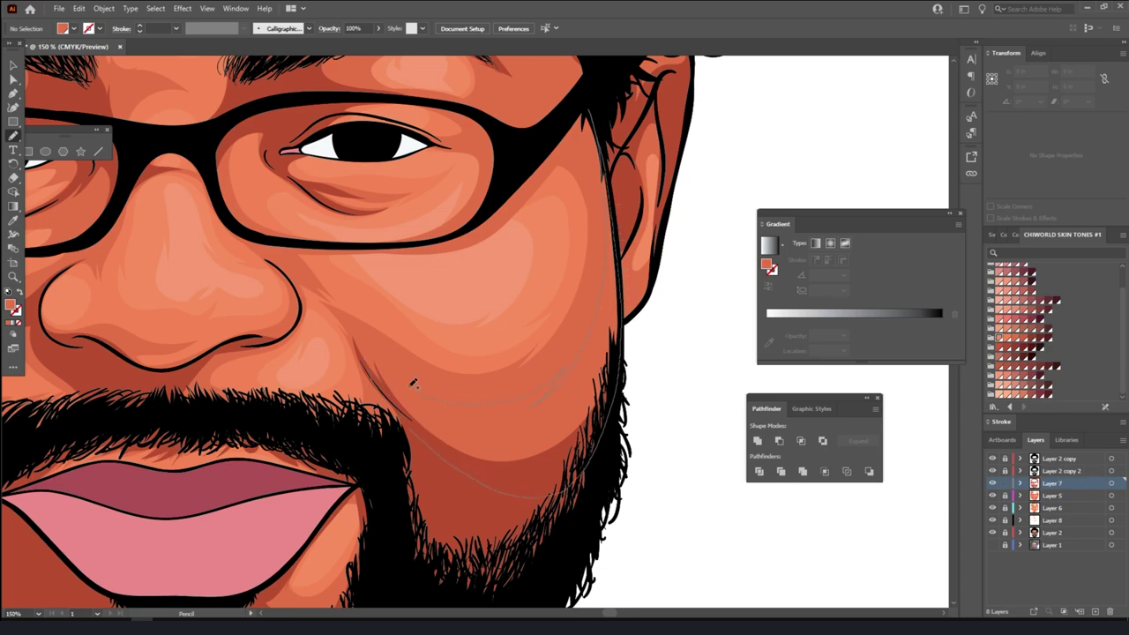
{"action": "left_click_drag", "start_coordinate": [344, 313], "coordinate": [443, 492]}
- Give the cheek shadow a darker fill sampled with the Eyedropper
{"action": "key", "text": "v"}
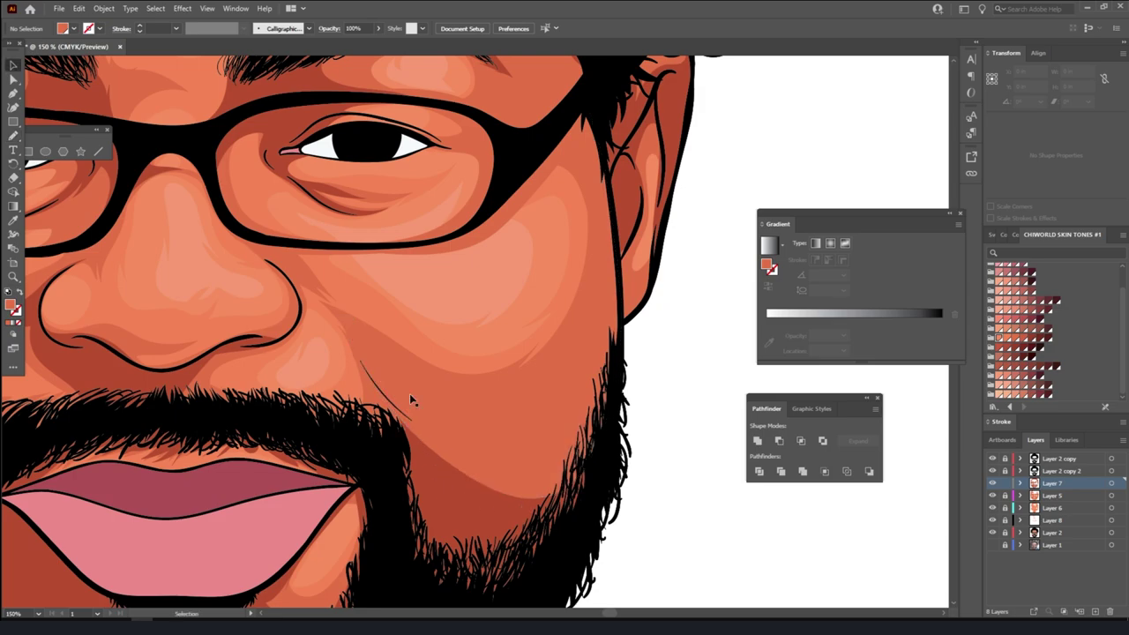
{"action": "left_click", "coordinate": [409, 394]}
{"action": "key", "text": "i"}
{"action": "left_click", "coordinate": [79, 348]}
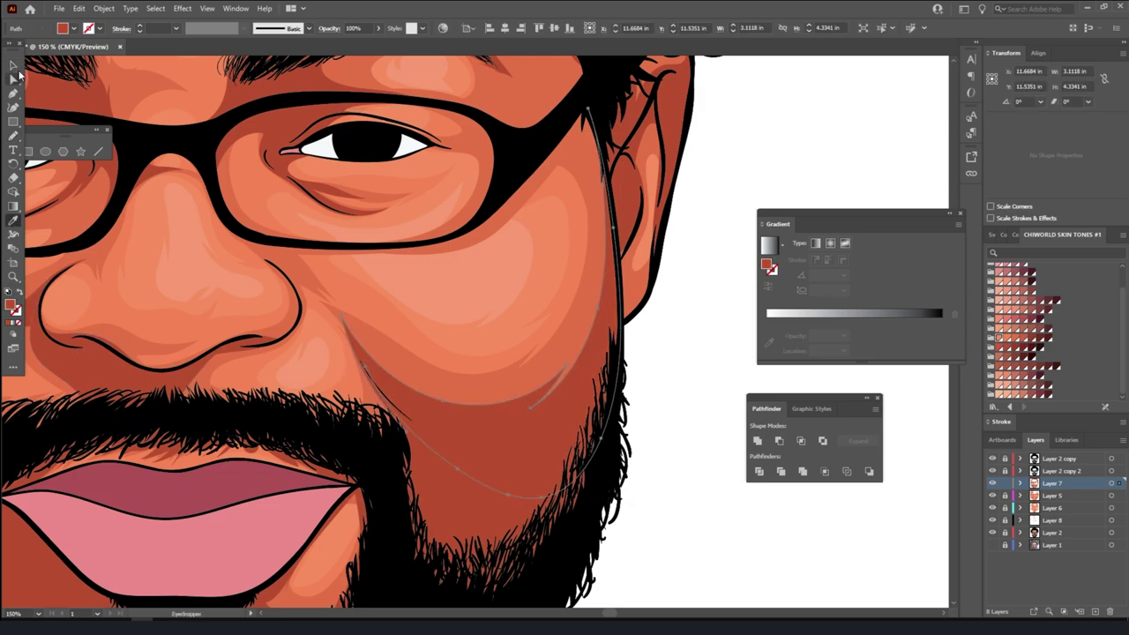
{"action": "key", "text": "v"}
{"action": "left_click", "coordinate": [688, 471]}
- Draw a lighter highlight shape on the right side of the chin
{"action": "key", "text": "ctrl+0"}
{"action": "key", "text": "ctrl+plus"}
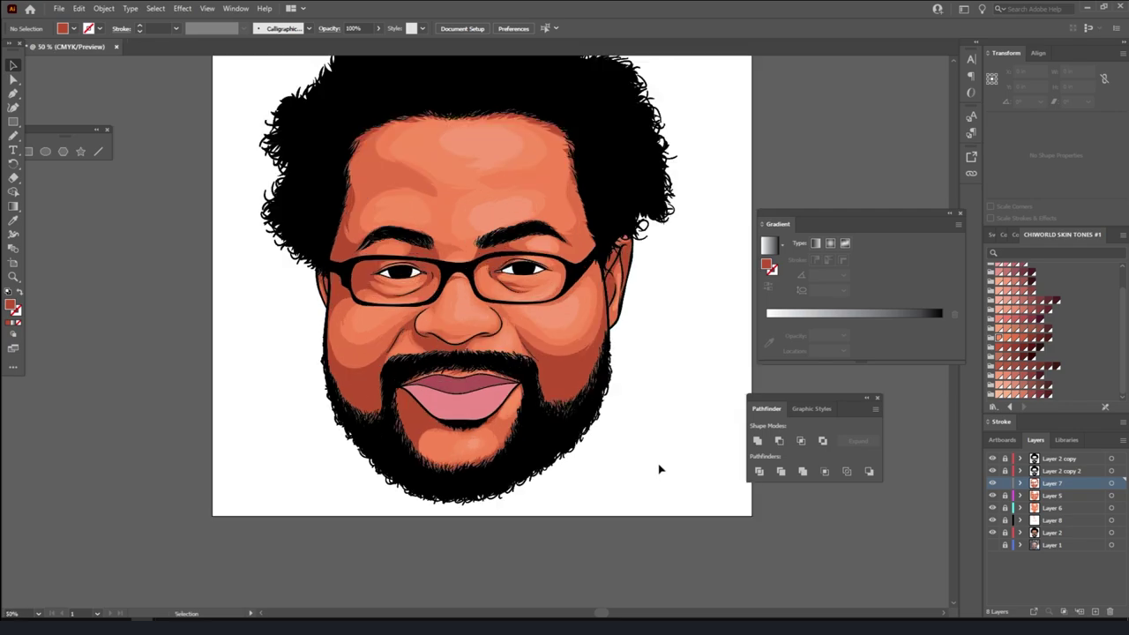
{"action": "key", "text": "ctrl+minus"}
{"action": "key", "text": "ctrl+plus"}
{"action": "key", "text": "ctrl+plus"}
{"action": "key", "text": "ctrl+plus"}
{"action": "key", "text": "ctrl+plus"}
{"action": "key", "text": "ctrl+plus"}
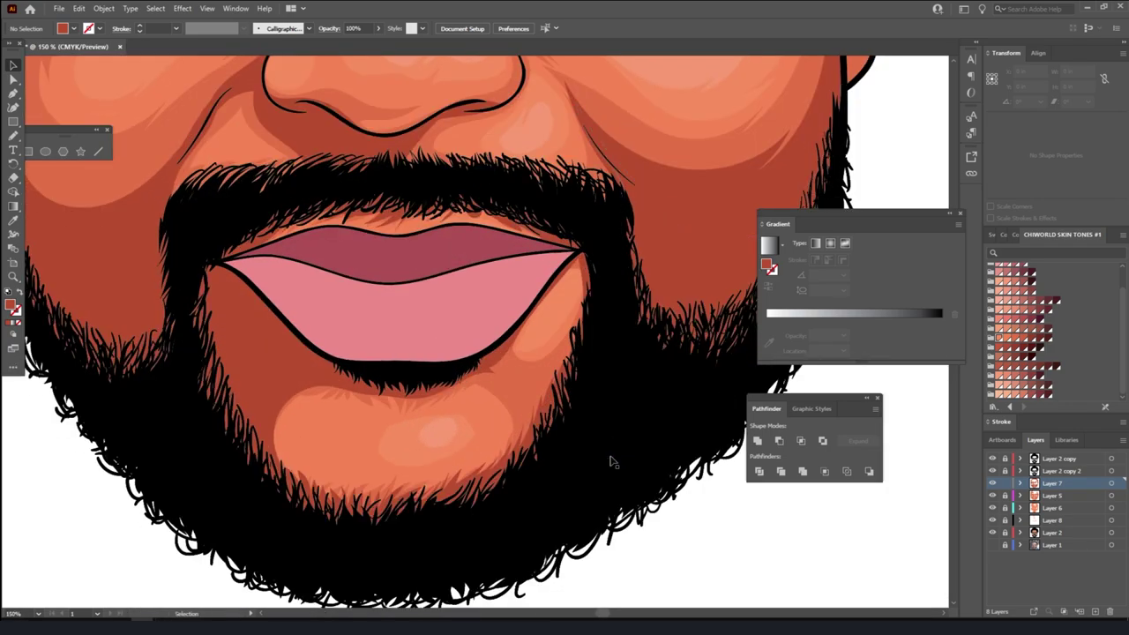
{"action": "scroll", "coordinate": [609, 458], "scroll_direction": "down", "scroll_amount": 1}
{"action": "key", "text": "n"}
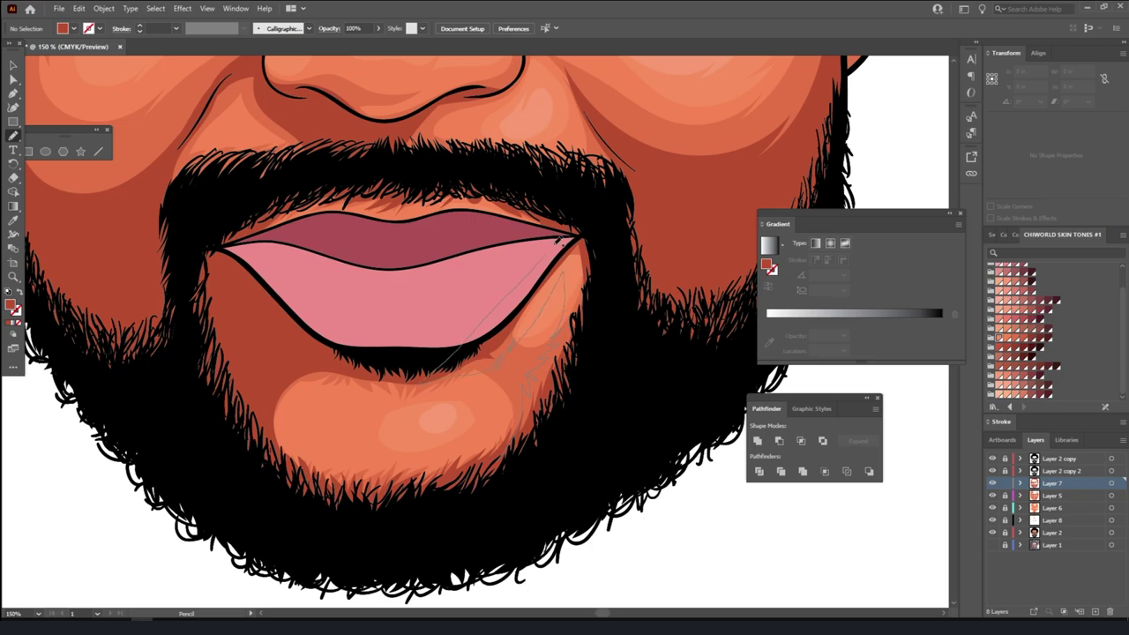
{"action": "left_click_drag", "start_coordinate": [507, 351], "coordinate": [573, 238]}
- Draw a shading stroke along the nose crease beside the cheek
{"action": "key", "text": "ctrl+0"}
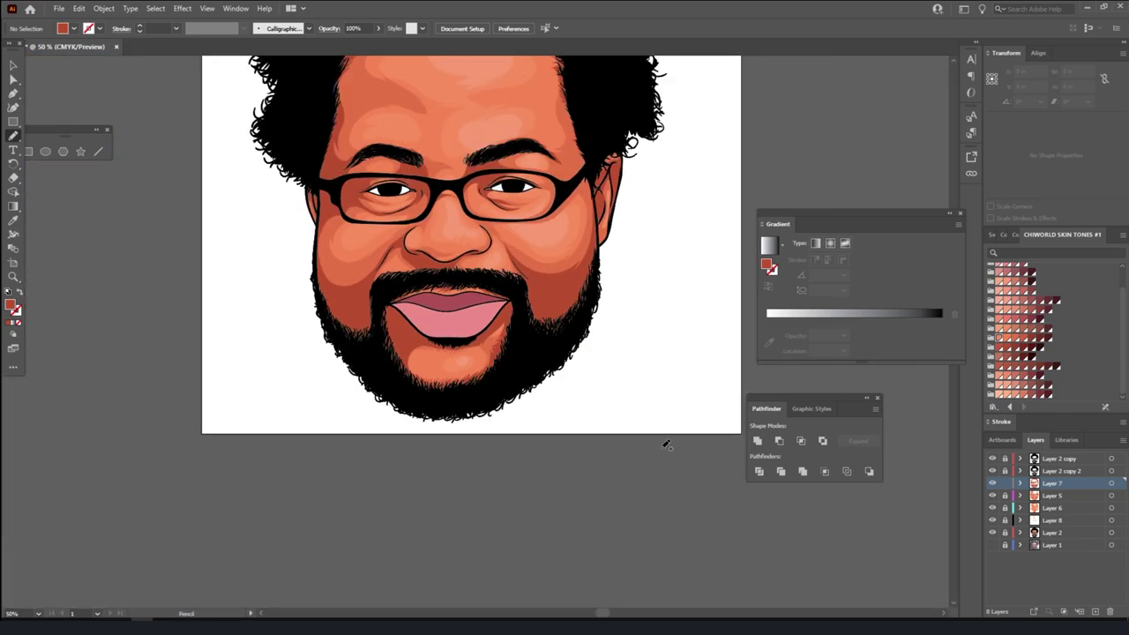
{"action": "key", "text": "ctrl+plus"}
{"action": "key", "text": "ctrl+plus"}
{"action": "key", "text": "ctrl+plus"}
{"action": "key", "text": "ctrl+plus"}
{"action": "key", "text": "ctrl+plus"}
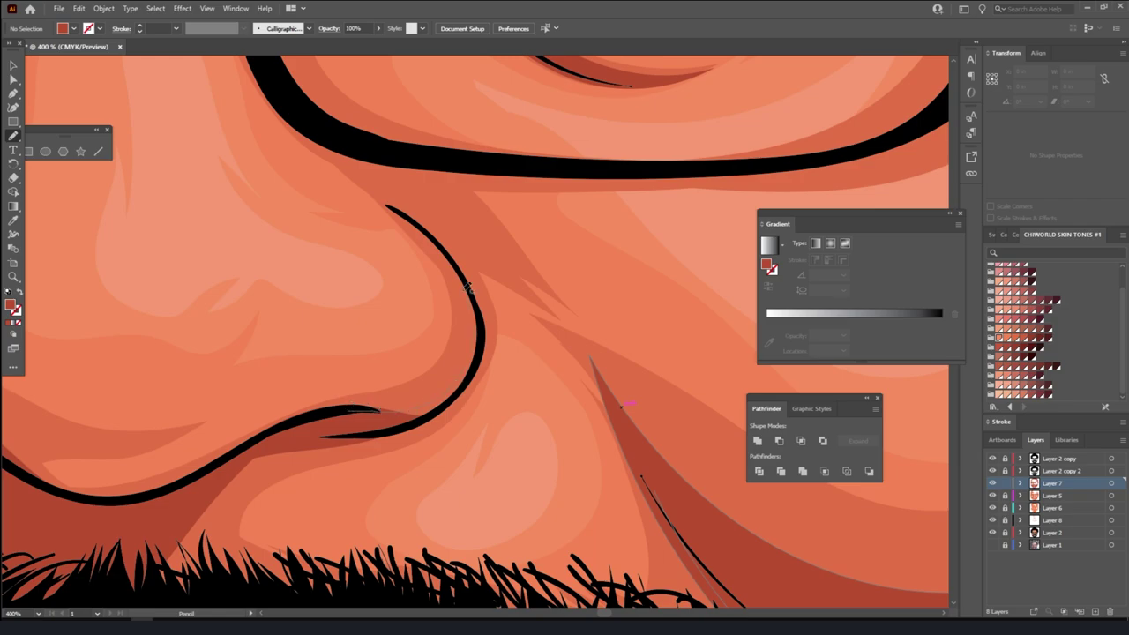
{"action": "left_click_drag", "start_coordinate": [448, 414], "coordinate": [448, 414]}
{"action": "key", "text": "ctrl+minus"}
{"action": "key", "text": "ctrl+minus"}
{"action": "key", "text": "ctrl+minus"}
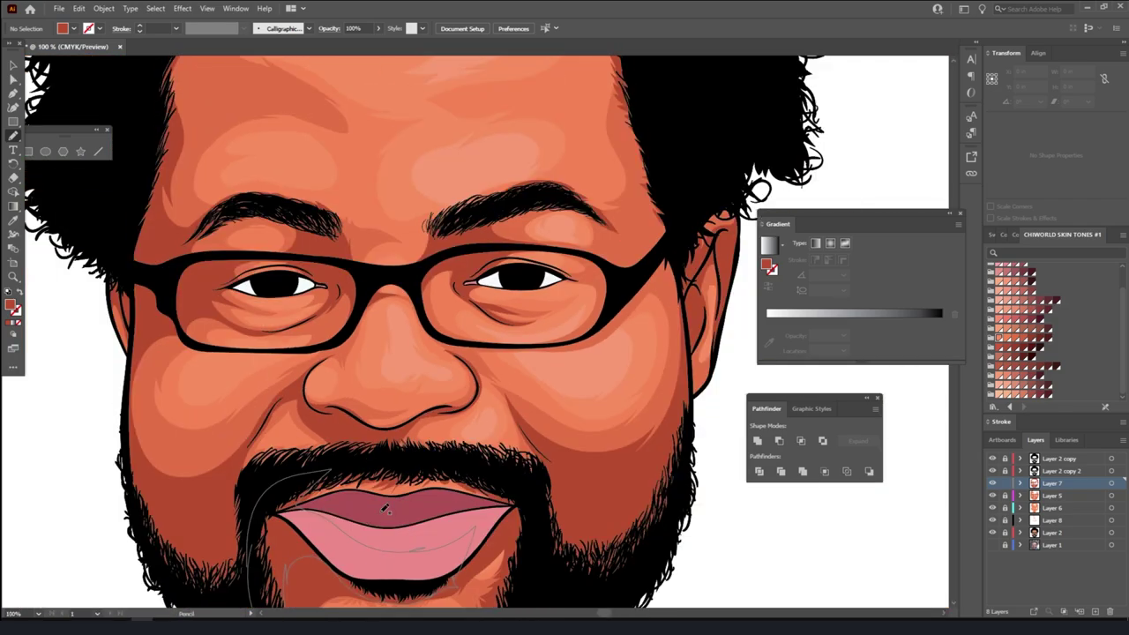
{"action": "key", "text": "ctrl+plus"}
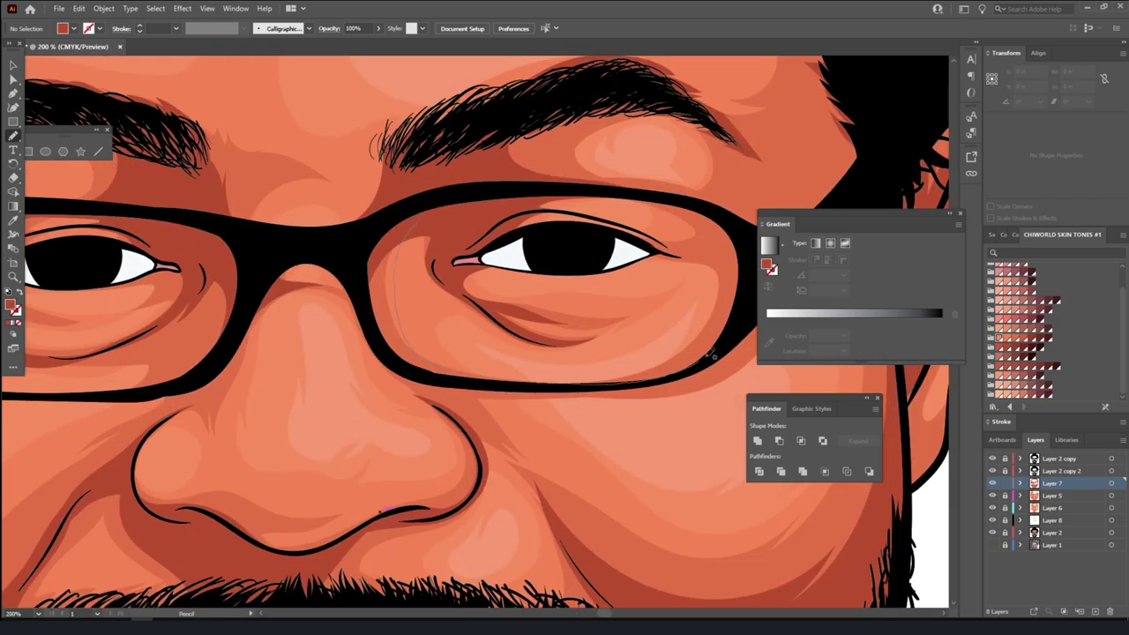
- Trace shading strokes along the inner and lower lens rims of the glasses
{"action": "left_click_drag", "start_coordinate": [426, 354], "coordinate": [388, 231]}
{"action": "key", "text": "ctrl+0"}
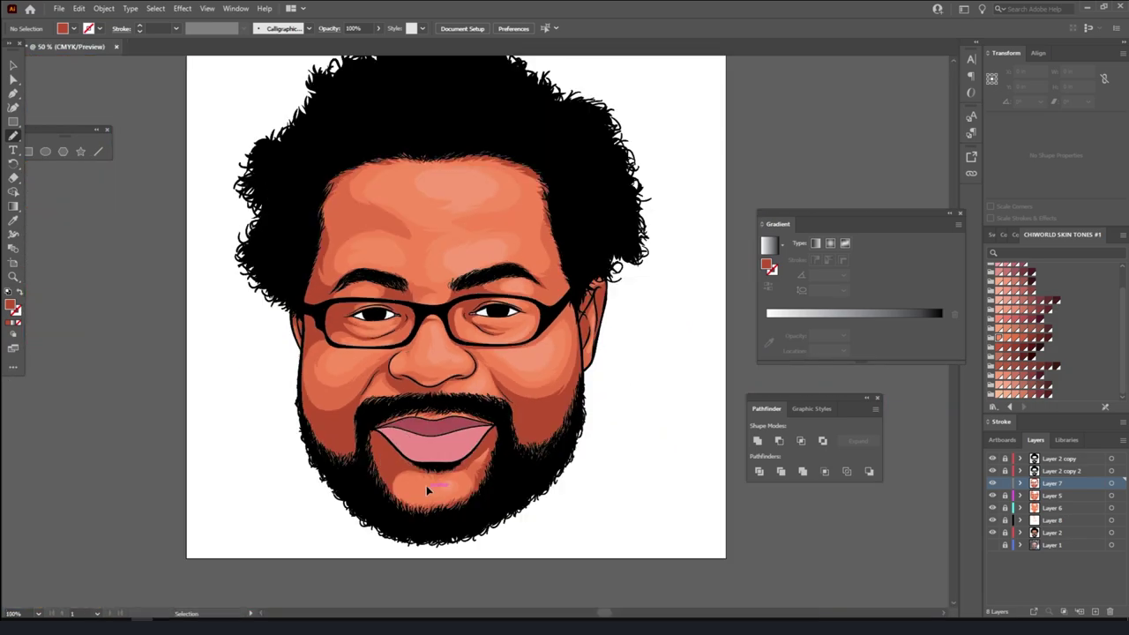
{"action": "scroll", "coordinate": [426, 485], "scroll_direction": "up", "scroll_amount": 5}
{"action": "left_click_drag", "start_coordinate": [332, 381], "coordinate": [222, 361]}
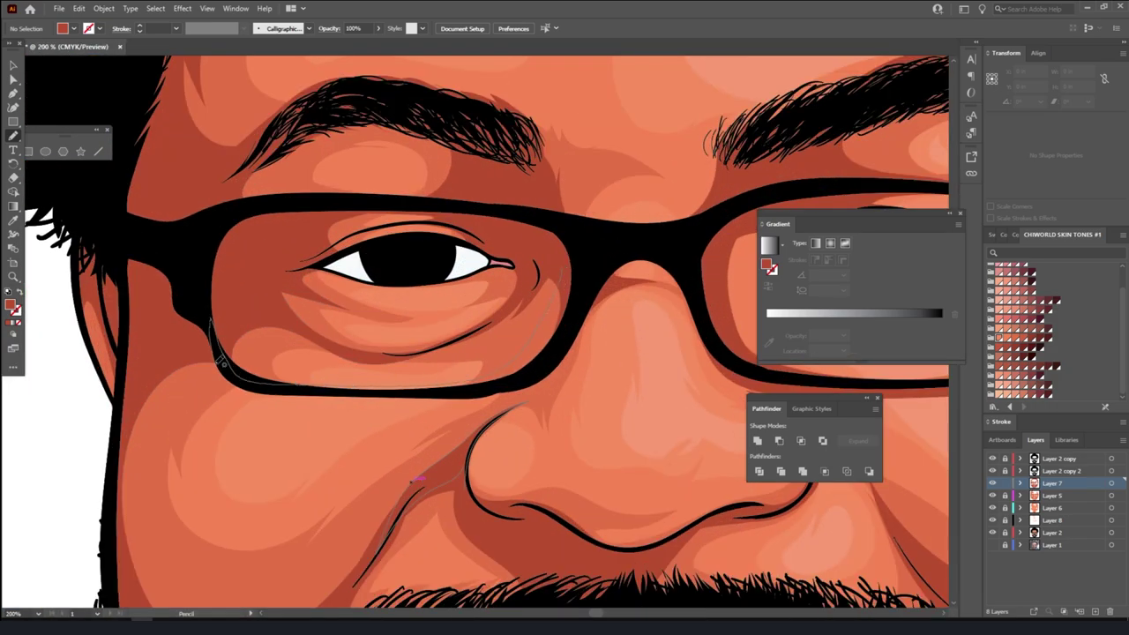
{"action": "left_click_drag", "start_coordinate": [520, 391], "coordinate": [598, 298]}
- Shade the upper eyelid crease, then add a new empty layer for eye shadows
{"action": "scroll", "coordinate": [468, 323], "scroll_direction": "down", "scroll_amount": 5}
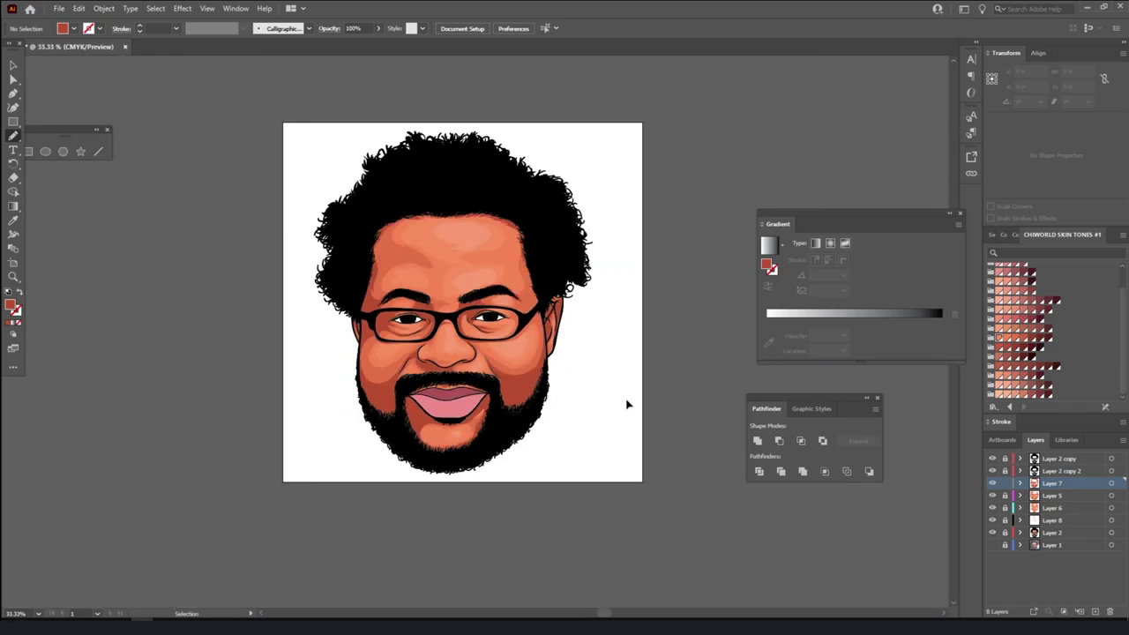
{"action": "scroll", "coordinate": [627, 403], "scroll_direction": "up", "scroll_amount": 5}
{"action": "mouse_move", "coordinate": [333, 211]}
{"action": "left_mouse_down"}
{"action": "mouse_move", "coordinate": [402, 208]}
{"action": "mouse_move", "coordinate": [510, 231]}
{"action": "left_mouse_up"}
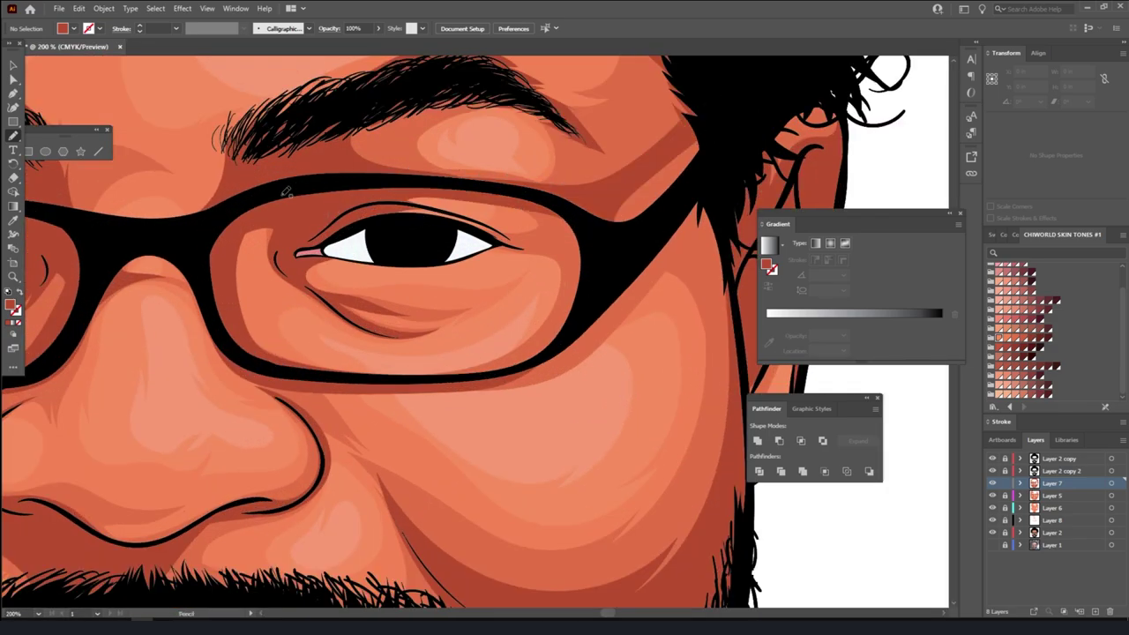
{"action": "scroll", "coordinate": [357, 292], "scroll_direction": "down", "scroll_amount": 3}
{"action": "scroll", "coordinate": [357, 292], "scroll_direction": "down", "scroll_amount": 2}
{"action": "scroll", "coordinate": [297, 303], "scroll_direction": "up", "scroll_amount": 1}
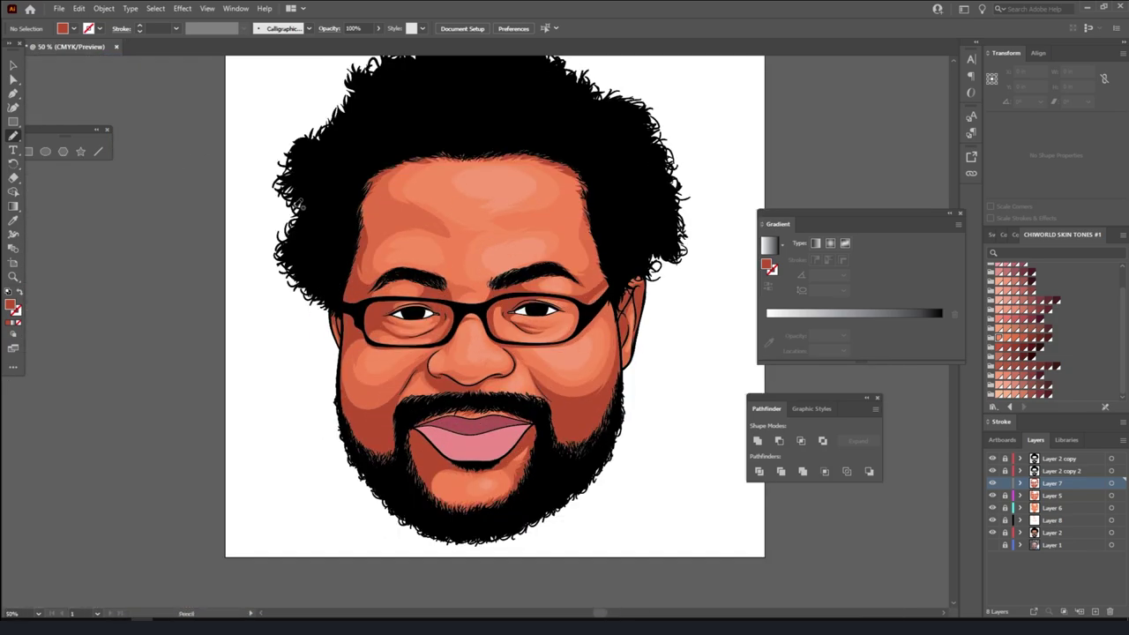
{"action": "scroll", "coordinate": [694, 378], "scroll_direction": "down", "scroll_amount": 1}
{"action": "scroll", "coordinate": [677, 377], "scroll_direction": "up", "scroll_amount": 1}
{"action": "scroll", "coordinate": [650, 377], "scroll_direction": "up", "scroll_amount": 1}
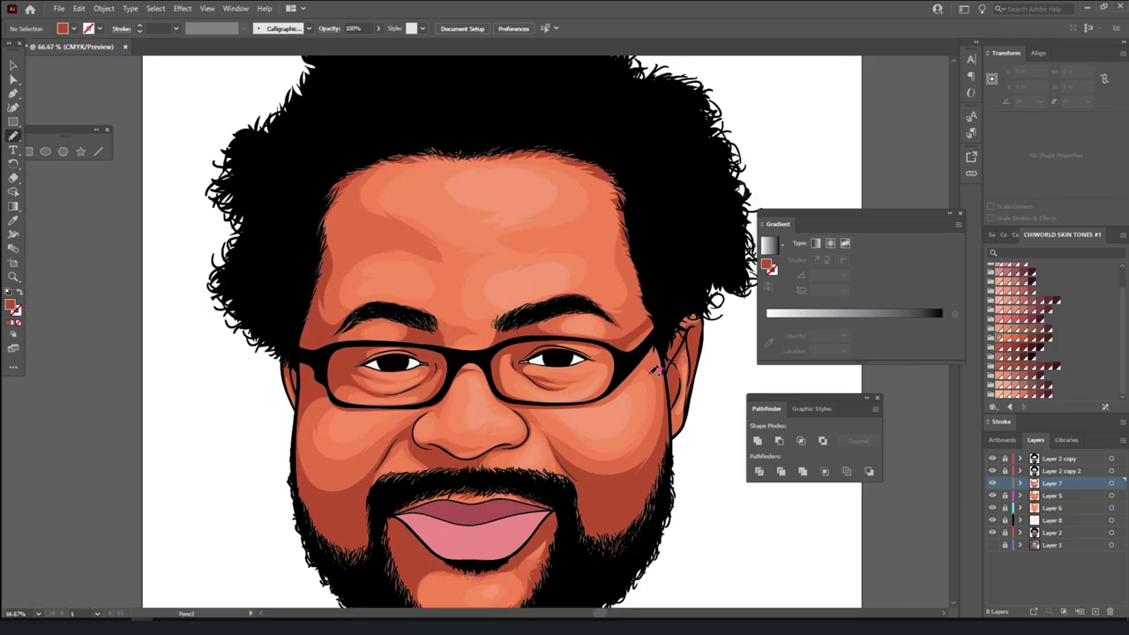
{"action": "key", "text": "ctrl+minus"}
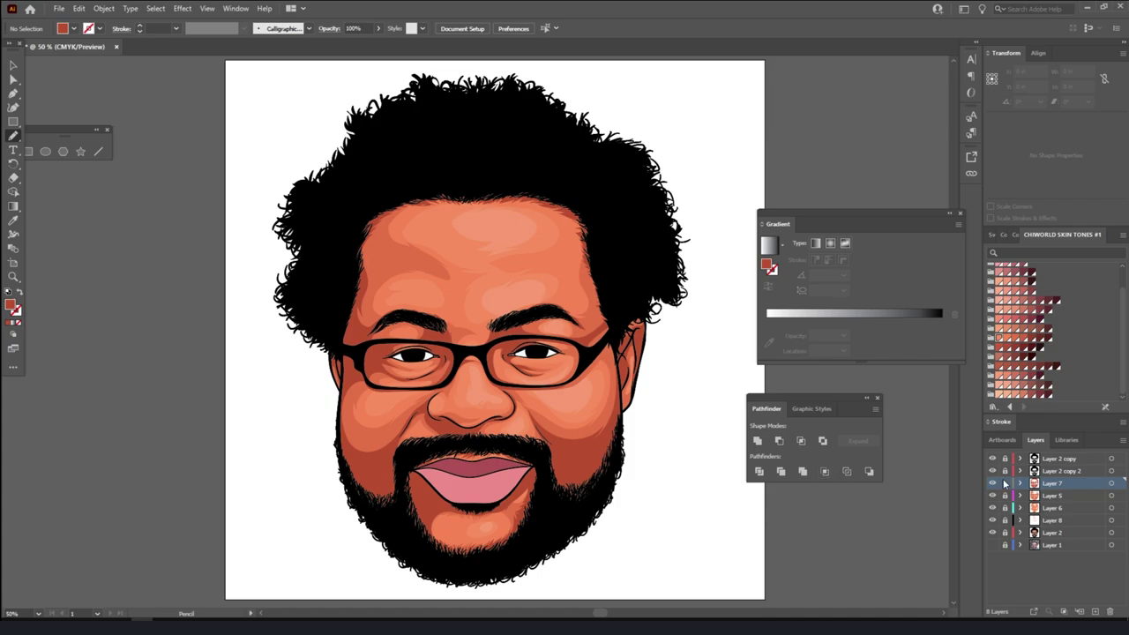
{"action": "left_click", "coordinate": [1003, 470]}
- On Layer 9, draw a purple shadow shape over the upper part of one eye white
{"action": "left_click", "coordinate": [1094, 611]}
{"action": "scroll", "coordinate": [1023, 323], "scroll_direction": "up", "scroll_amount": 1}
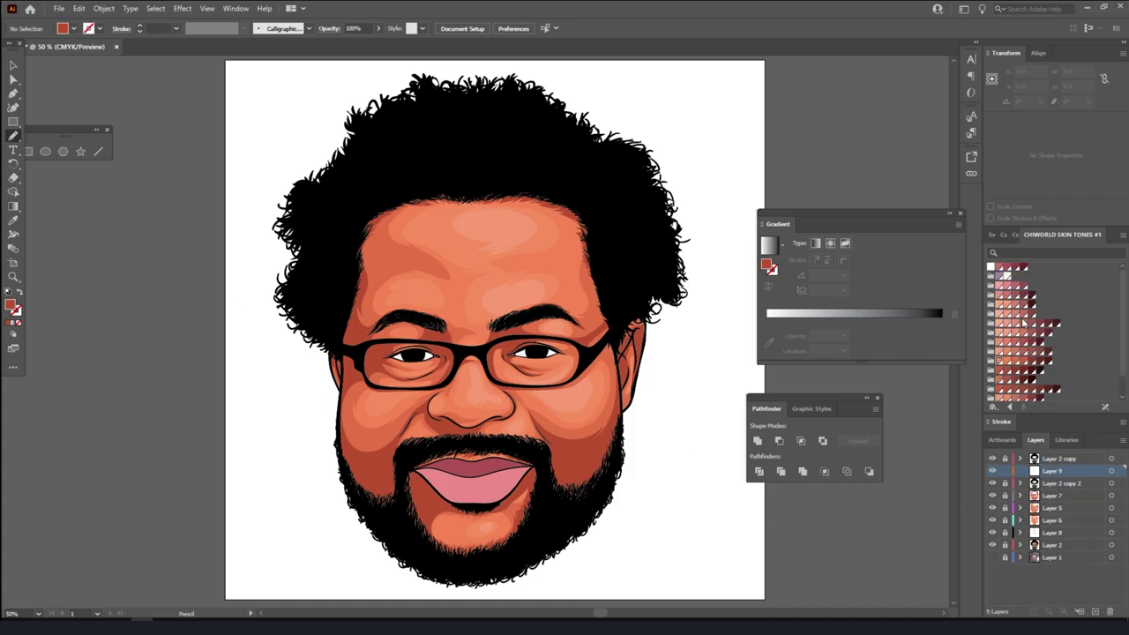
{"action": "scroll", "coordinate": [646, 444], "scroll_direction": "up", "scroll_amount": 3}
{"action": "scroll", "coordinate": [645, 441], "scroll_direction": "up", "scroll_amount": 2}
{"action": "scroll", "coordinate": [646, 434], "scroll_direction": "up", "scroll_amount": 3}
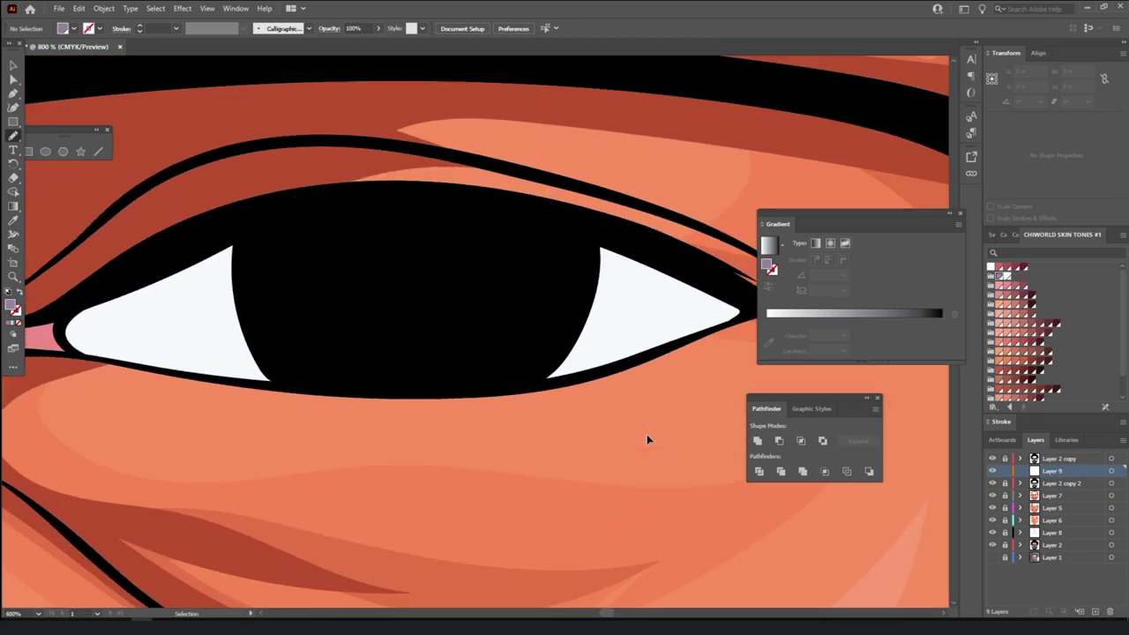
{"action": "left_click_drag", "start_coordinate": [71, 290], "coordinate": [128, 331]}
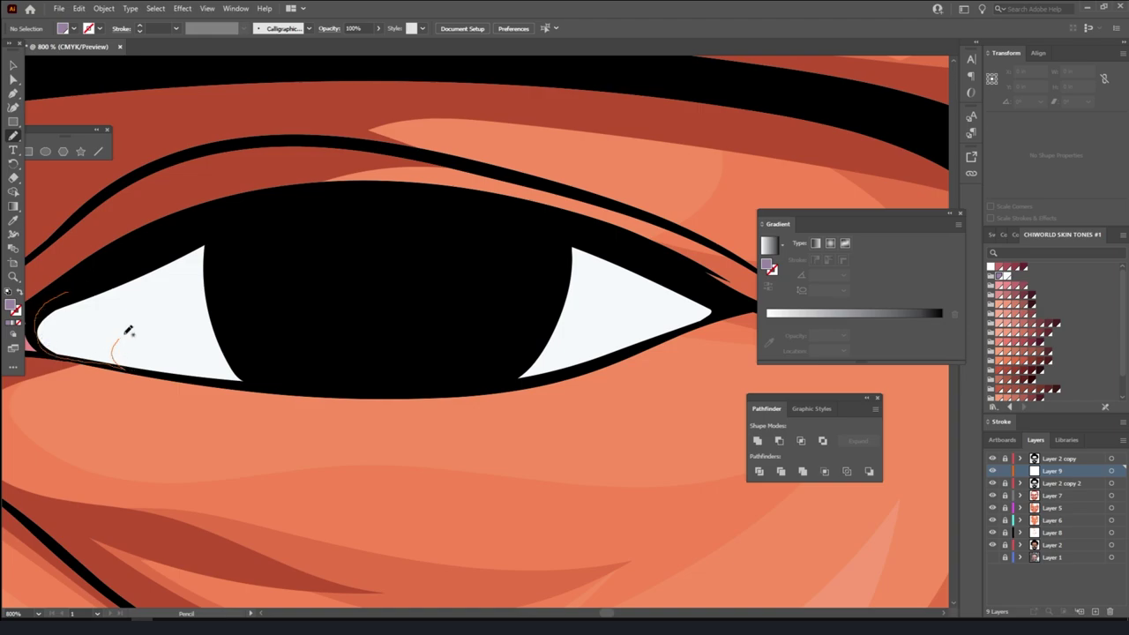
{"action": "left_click_drag", "start_coordinate": [128, 331], "coordinate": [365, 191]}
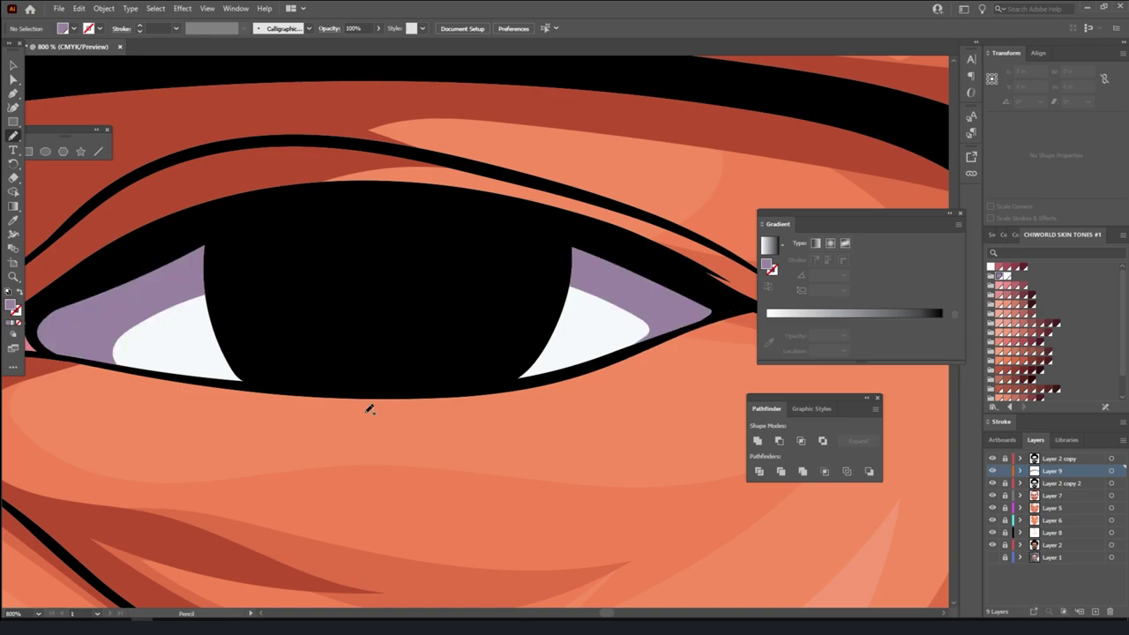
- Draw a matching purple shadow over the upper part of the other eye white
{"action": "scroll", "coordinate": [442, 494], "scroll_direction": "down", "scroll_amount": 3}
{"action": "scroll", "coordinate": [441, 494], "scroll_direction": "down", "scroll_amount": 2}
{"action": "scroll", "coordinate": [380, 470], "scroll_direction": "up", "scroll_amount": 3}
{"action": "scroll", "coordinate": [380, 468], "scroll_direction": "up", "scroll_amount": 2}
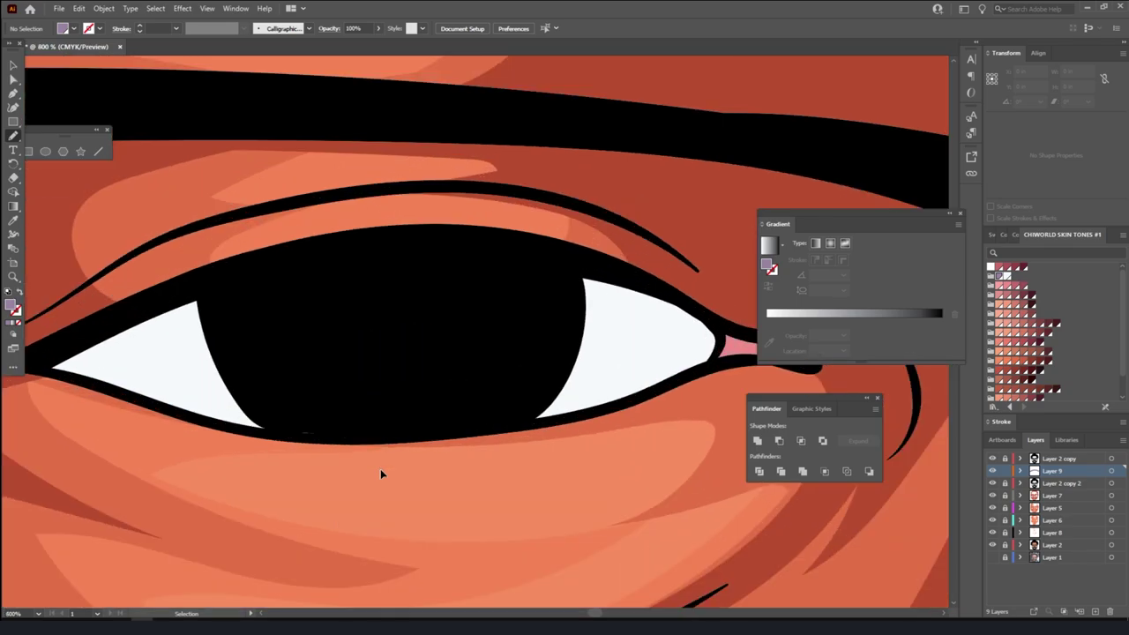
{"action": "left_click_drag", "start_coordinate": [101, 328], "coordinate": [287, 319]}
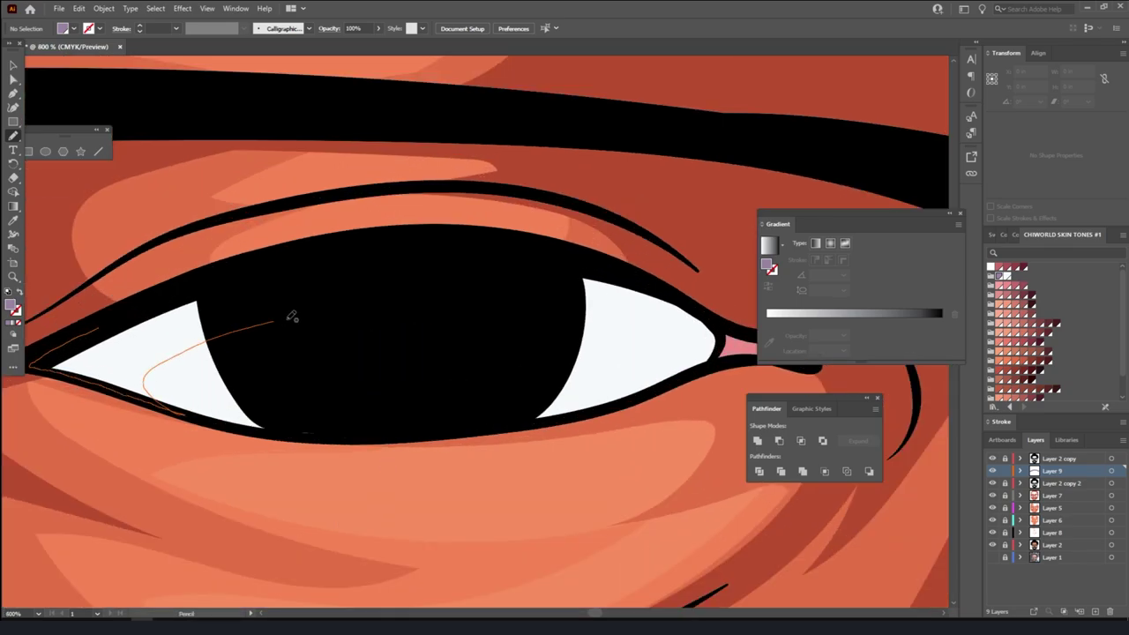
{"action": "left_click_drag", "start_coordinate": [292, 316], "coordinate": [251, 284]}
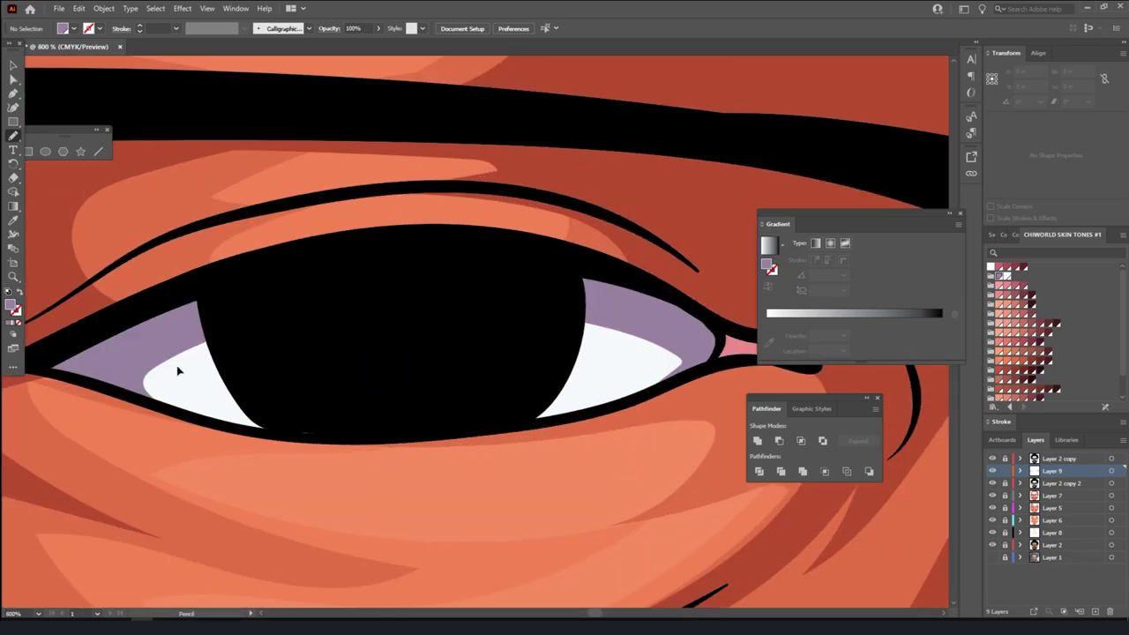
{"action": "scroll", "coordinate": [177, 370], "scroll_direction": "down", "scroll_amount": 4}
{"action": "scroll", "coordinate": [600, 542], "scroll_direction": "down", "scroll_amount": 2}
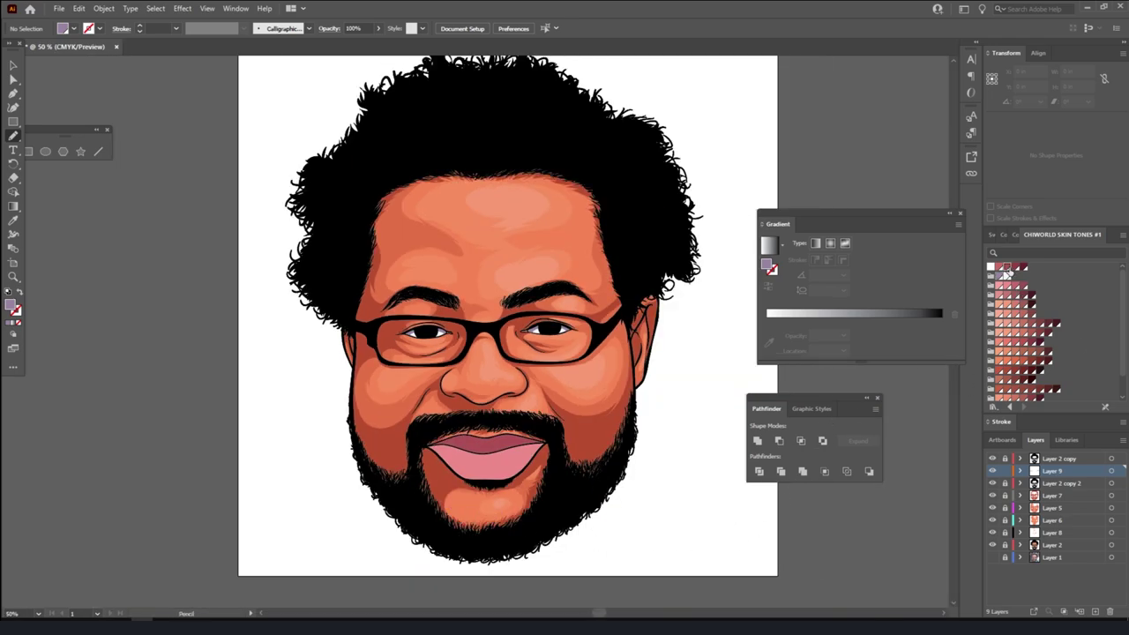
- With a dark-red fill, draw a closed shadow shape along the lower lip's contour
{"action": "left_click", "coordinate": [1012, 314]}
{"action": "scroll", "coordinate": [530, 397], "scroll_direction": "down", "scroll_amount": 2}
{"action": "scroll", "coordinate": [598, 415], "scroll_direction": "up", "scroll_amount": 2}
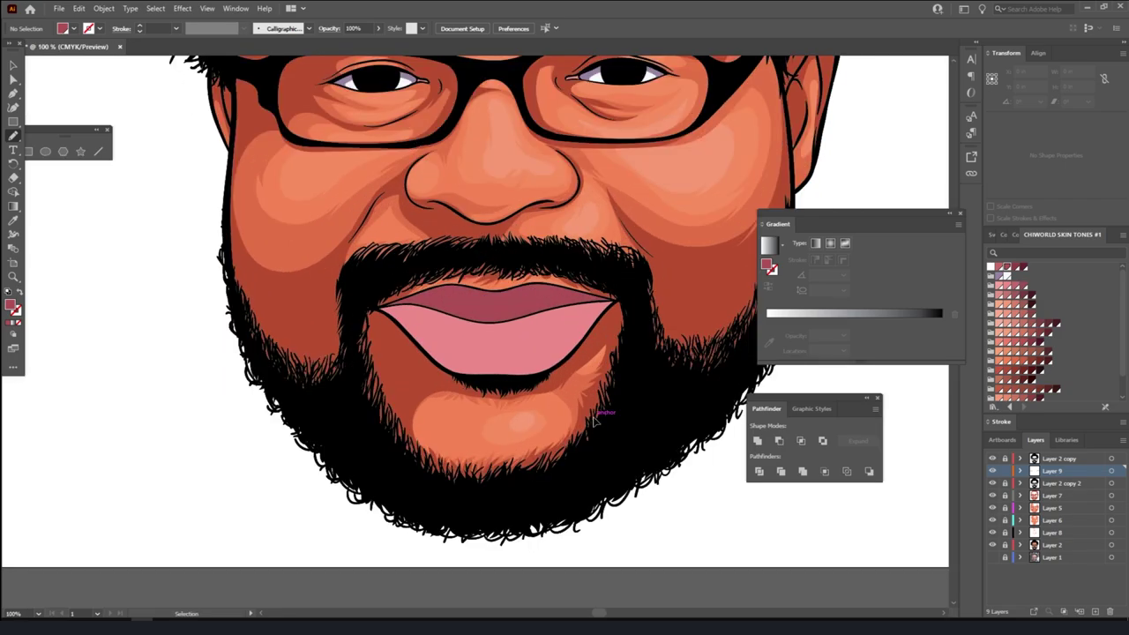
{"action": "scroll", "coordinate": [598, 415], "scroll_direction": "up", "scroll_amount": 3}
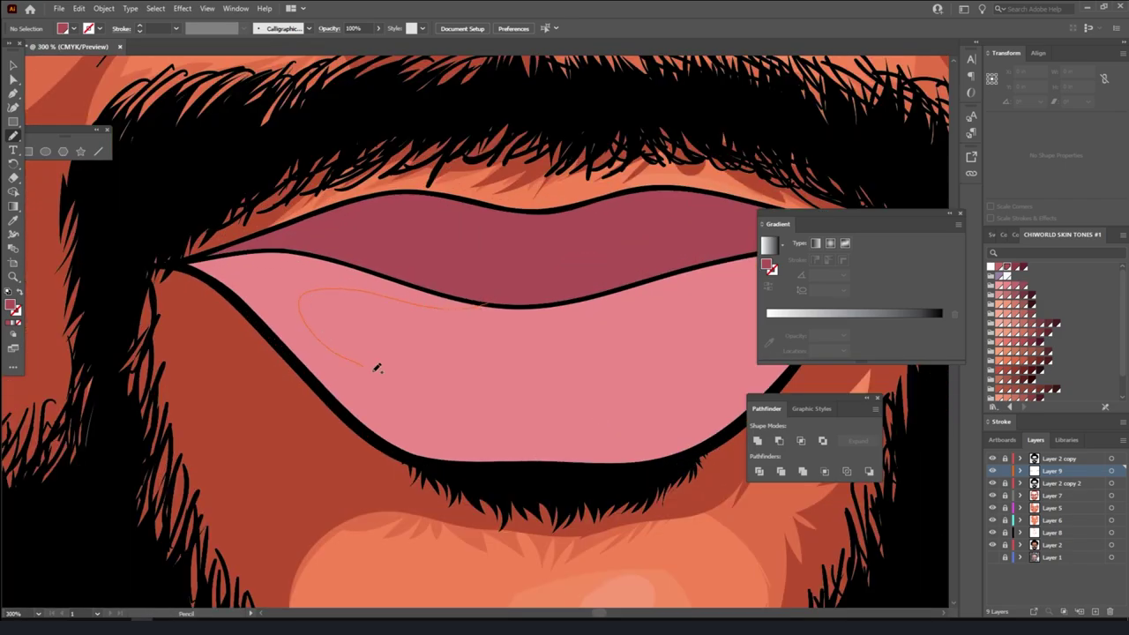
{"action": "left_click_drag", "start_coordinate": [629, 456], "coordinate": [174, 263]}
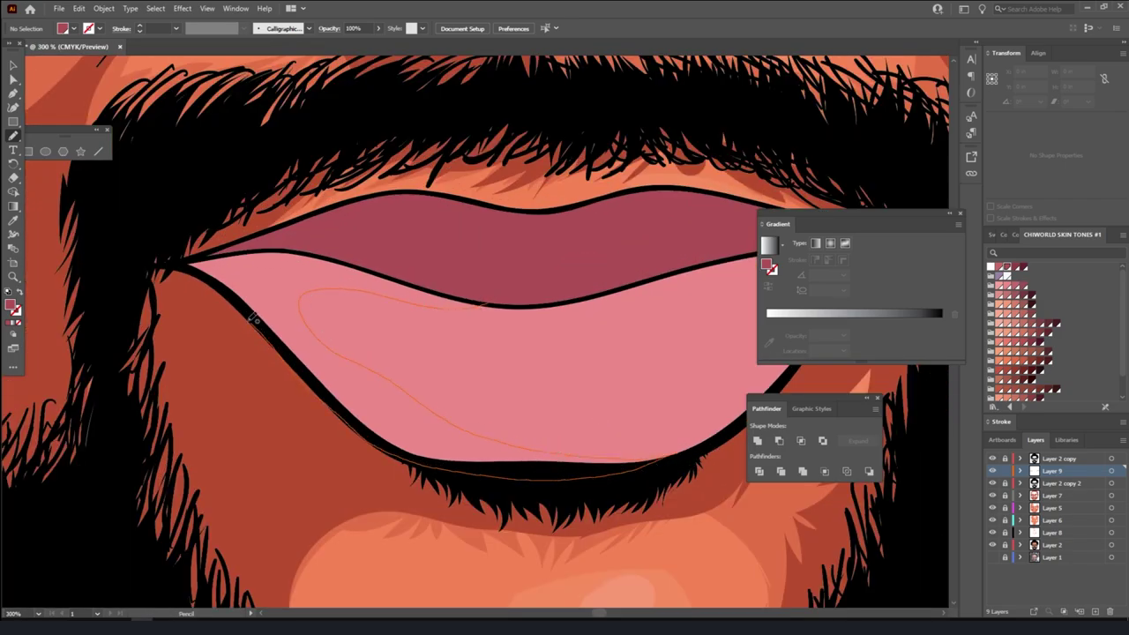
{"action": "left_click_drag", "start_coordinate": [174, 263], "coordinate": [476, 302]}
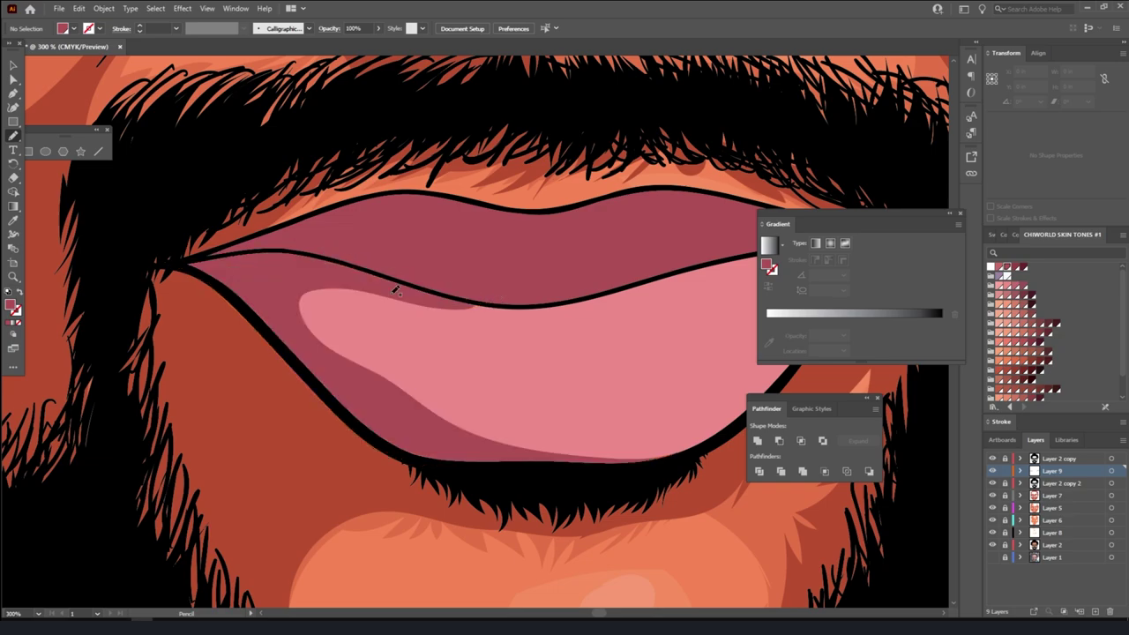
- Add a thin dark-red shadow along the lip line and check it zoomed out
{"action": "key", "text": "ctrl+minus"}
{"action": "key", "text": "ctrl+minus"}
{"action": "key", "text": "ctrl+minus"}
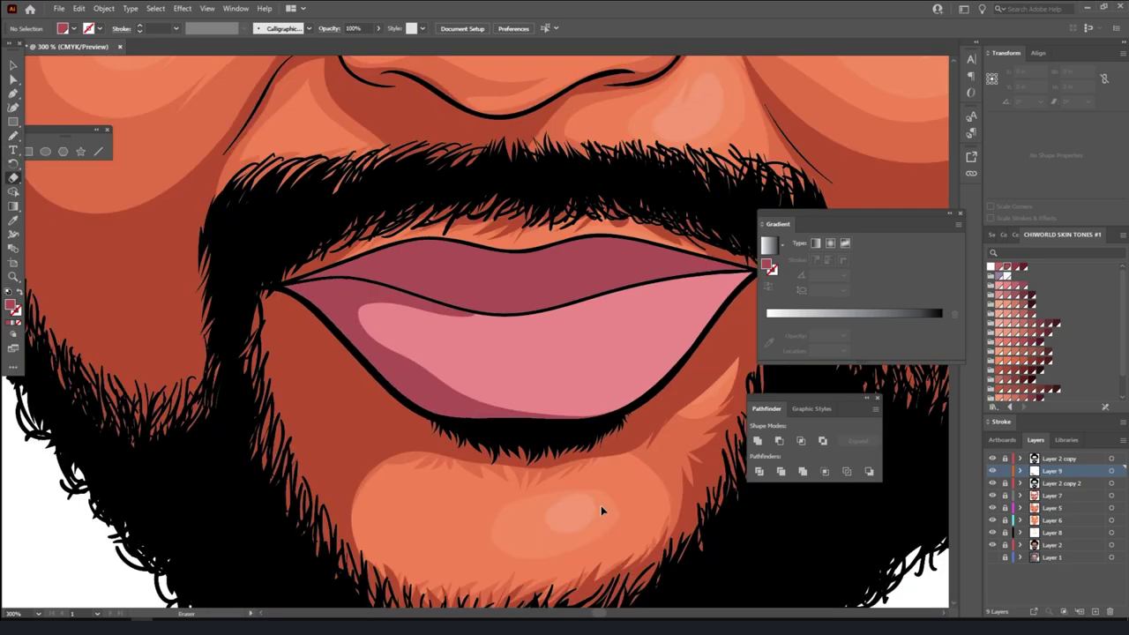
{"action": "key", "text": "ctrl+minus"}
{"action": "key", "text": "ctrl+minus"}
{"action": "key", "text": "ctrl+minus"}
{"action": "key", "text": "ctrl+plus"}
{"action": "key", "text": "ctrl+plus"}
{"action": "key", "text": "ctrl+plus"}
{"action": "key", "text": "ctrl+plus"}
{"action": "key", "text": "ctrl+plus"}
{"action": "key", "text": "ctrl+plus"}
{"action": "key", "text": "n"}
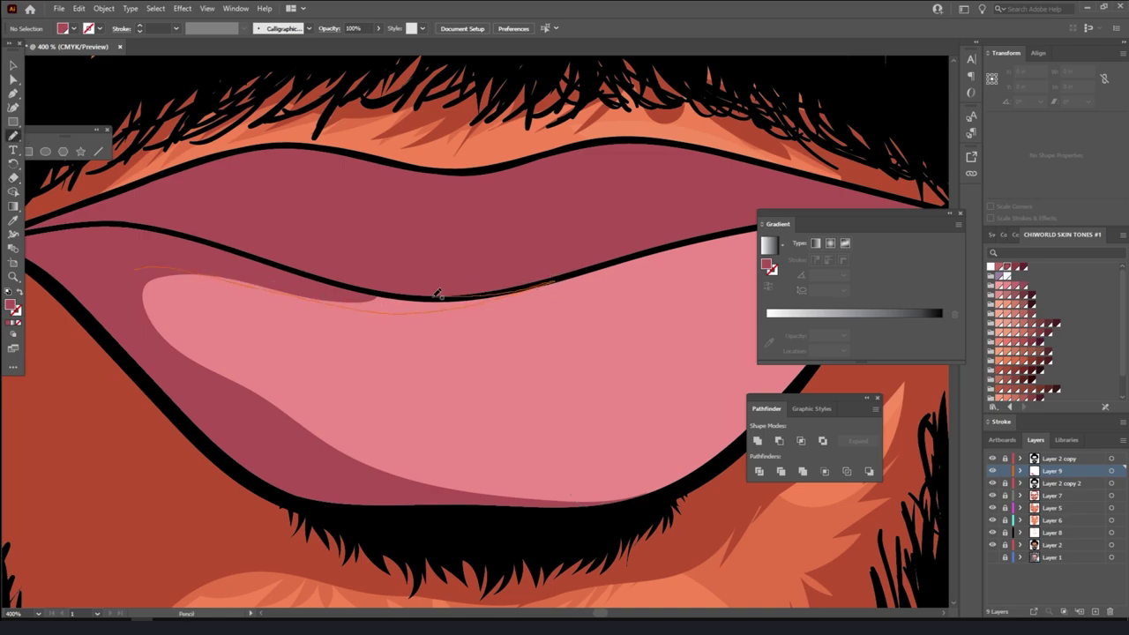
{"action": "left_click_drag", "start_coordinate": [537, 284], "coordinate": [166, 240]}
{"action": "key", "text": "ctrl+minus"}
{"action": "key", "text": "ctrl+minus"}
{"action": "key", "text": "ctrl+minus"}
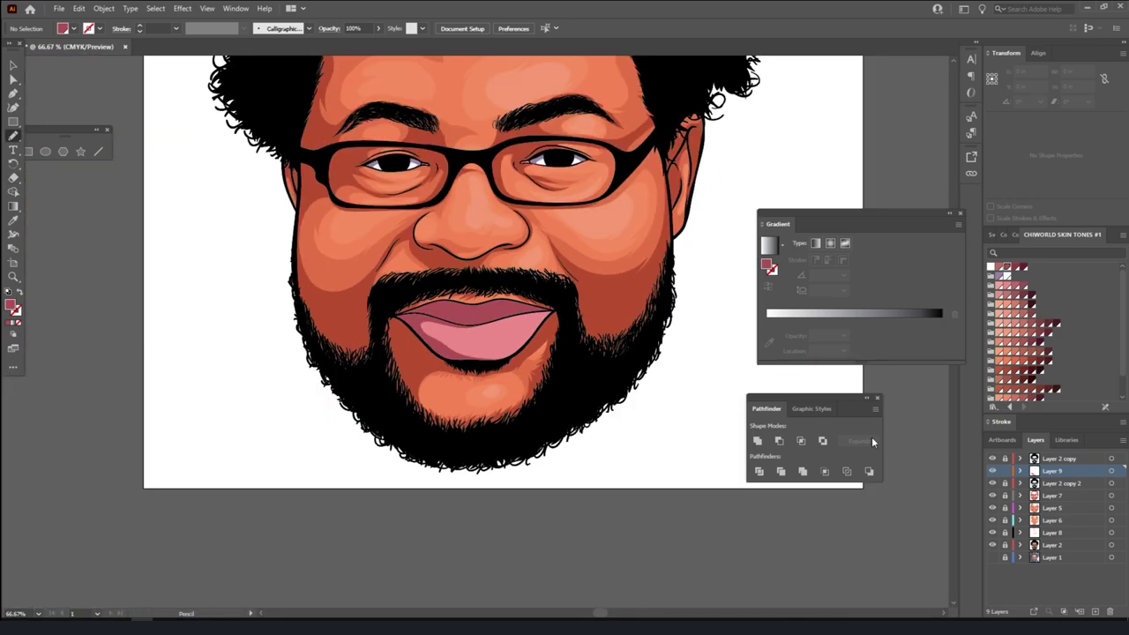
{"action": "key", "text": "ctrl+plus"}
{"action": "key", "text": "ctrl+plus"}
{"action": "key", "text": "ctrl+plus"}
{"action": "key", "text": "ctrl+minus"}
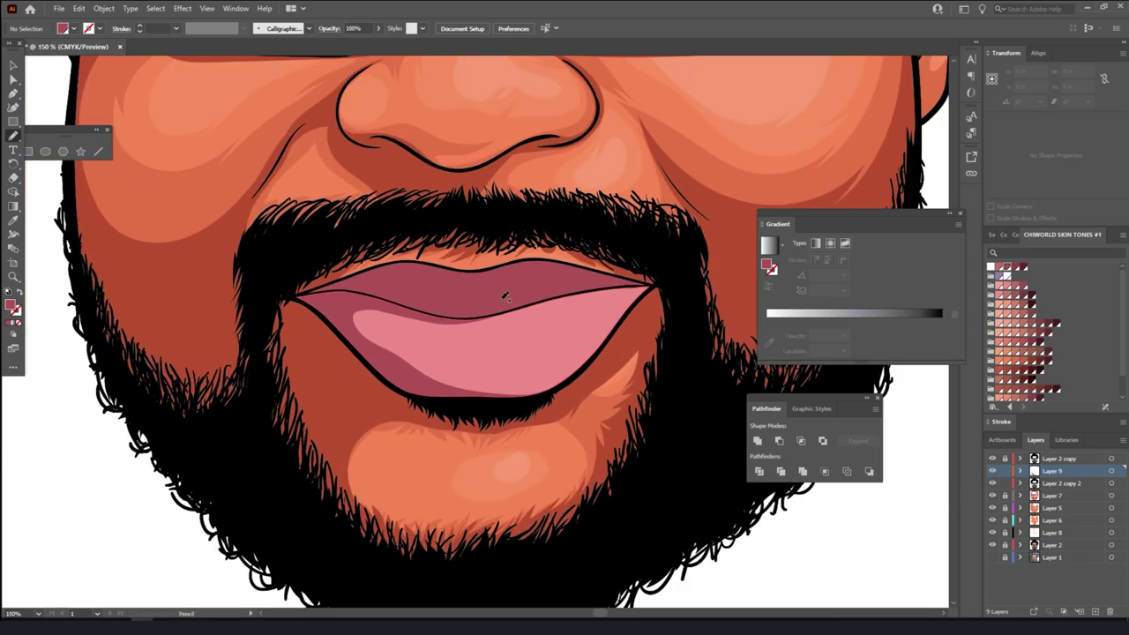
- Isolate the lip group, select the lower lip, and adjust its fill colour
{"action": "key", "text": "v"}
{"action": "left_click", "coordinate": [443, 282]}
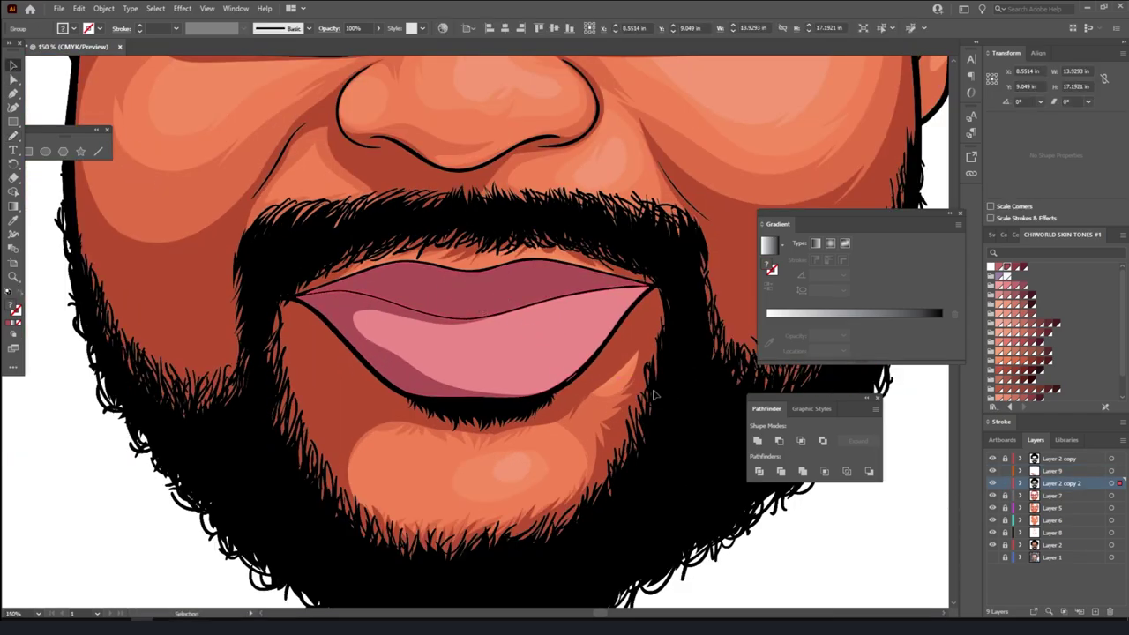
{"action": "right_click", "coordinate": [540, 355]}
{"action": "left_click", "coordinate": [573, 454]}
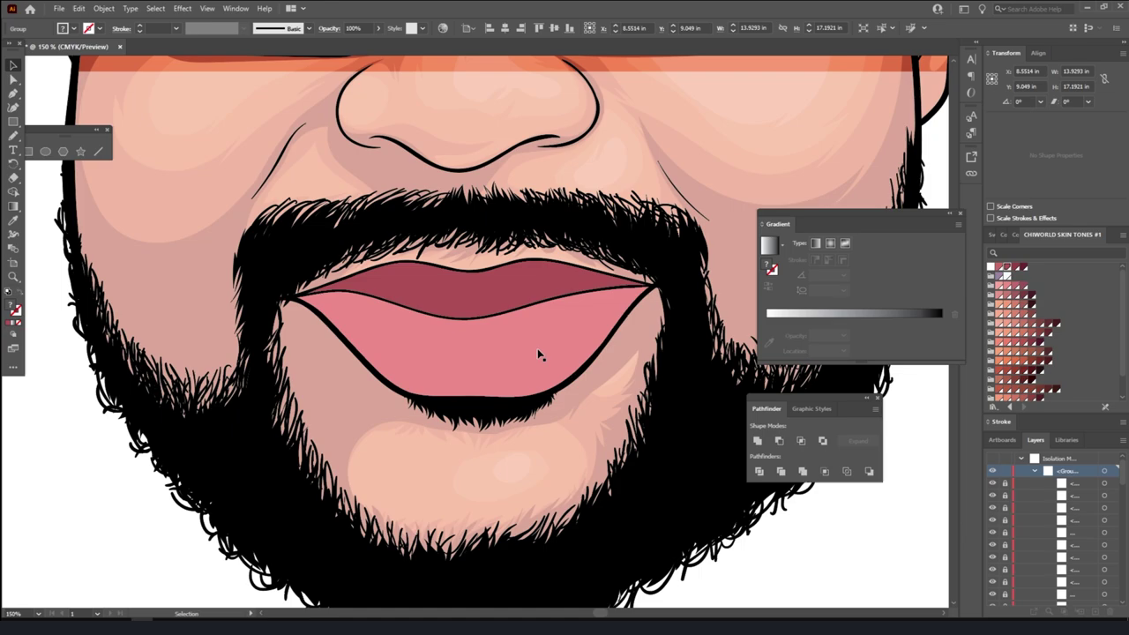
{"action": "left_click", "coordinate": [500, 282]}
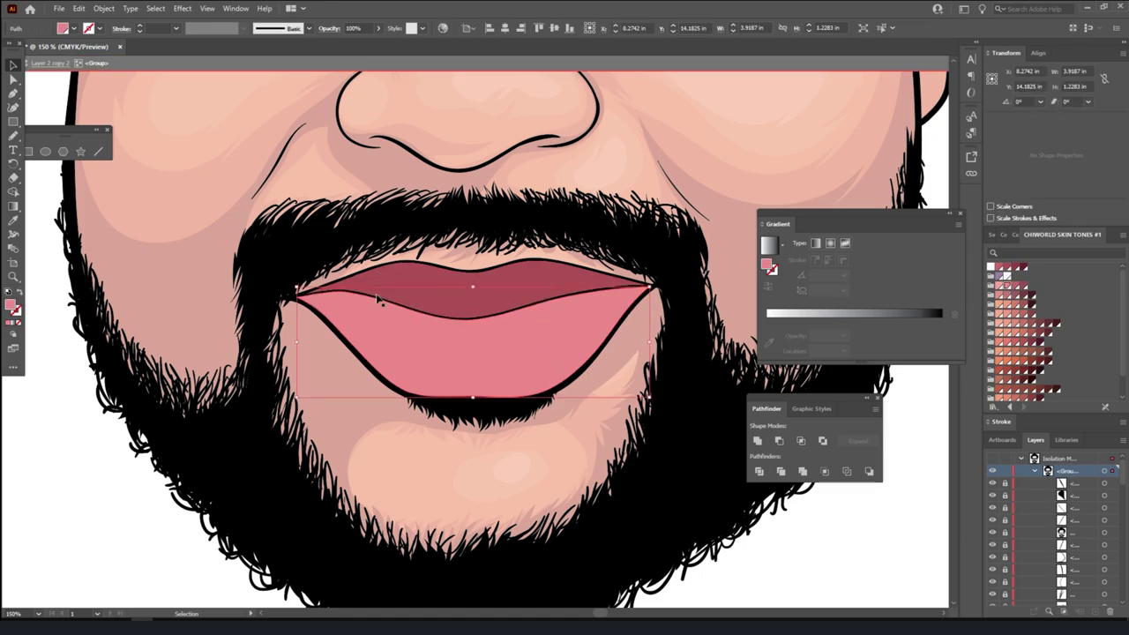
{"action": "double_click", "coordinate": [11, 304]}
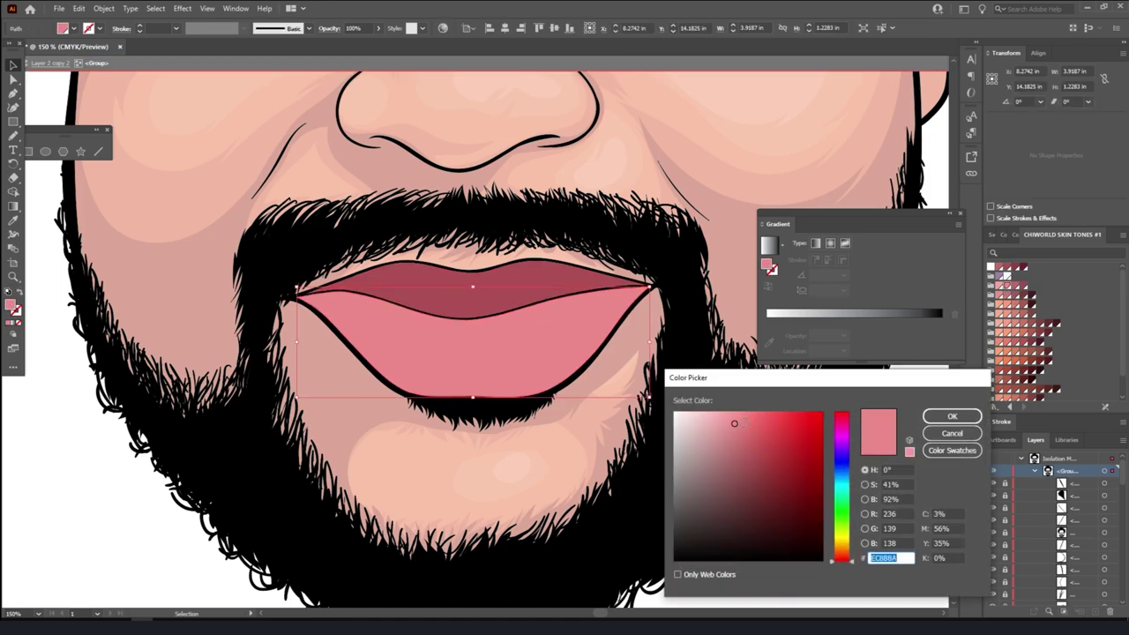
{"action": "left_click", "coordinate": [952, 415]}
- Exit isolation mode, check the lips at several zooms, and make Layer 9 active
{"action": "key", "text": "Escape"}
{"action": "key", "text": "ctrl+minus"}
{"action": "key", "text": "ctrl+minus"}
{"action": "key", "text": "ctrl+minus"}
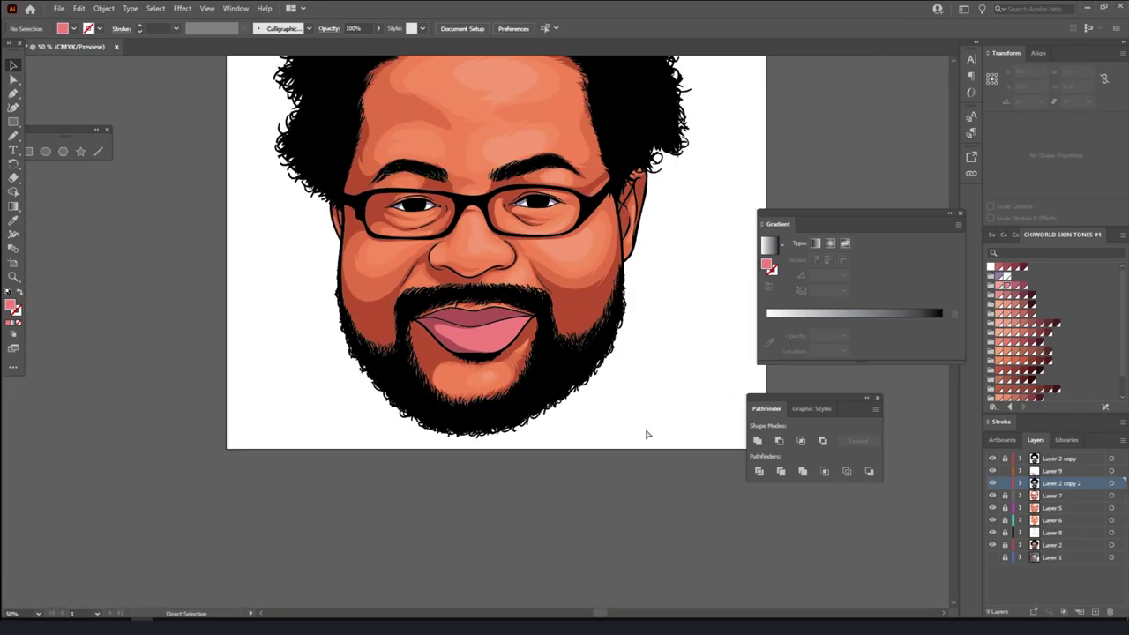
{"action": "key", "text": "ctrl+minus"}
{"action": "key", "text": "ctrl+plus"}
{"action": "key", "text": "ctrl+plus"}
{"action": "key", "text": "ctrl+plus"}
{"action": "key", "text": "ctrl+plus"}
{"action": "key", "text": "ctrl+plus"}
{"action": "key", "text": "ctrl+plus"}
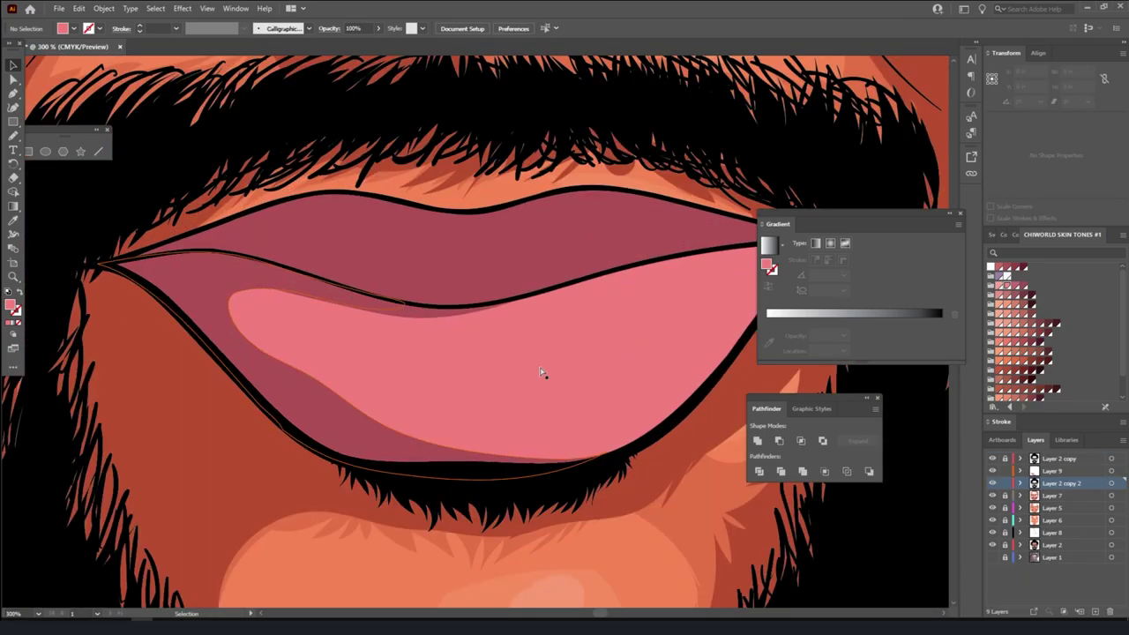
{"action": "key", "text": "ctrl+minus"}
{"action": "key", "text": "ctrl+minus"}
{"action": "key", "text": "ctrl+minus"}
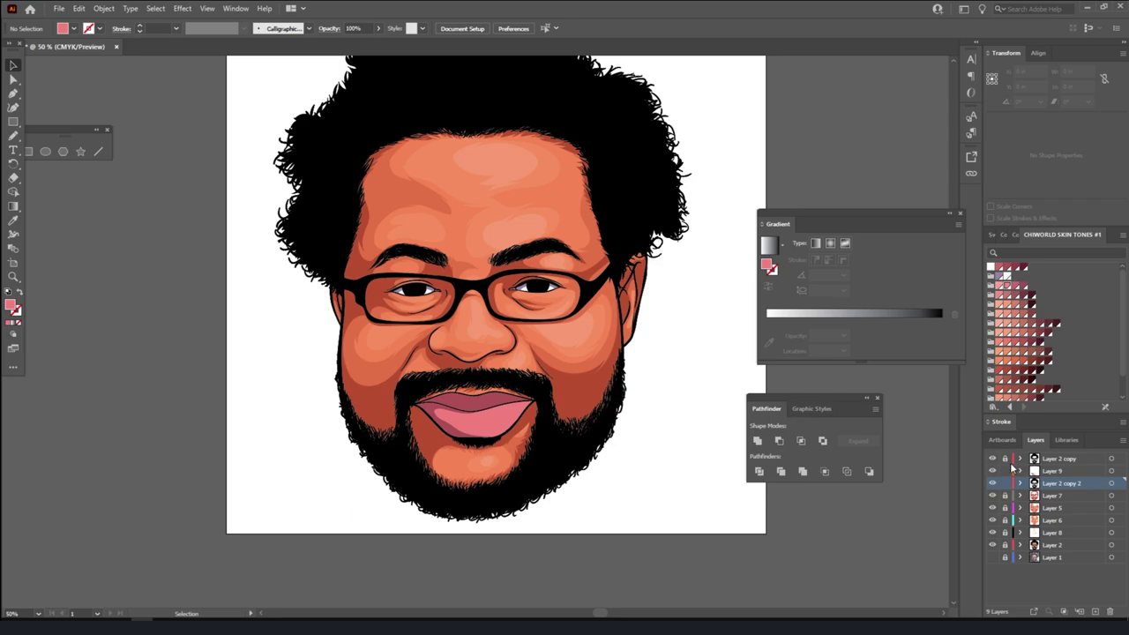
{"action": "left_click", "coordinate": [1005, 470]}
- Pencil-draw a closed darker-red shadow along the upper lip's lower edge
{"action": "left_click", "coordinate": [1018, 270]}
{"action": "key", "text": "ctrl+plus"}
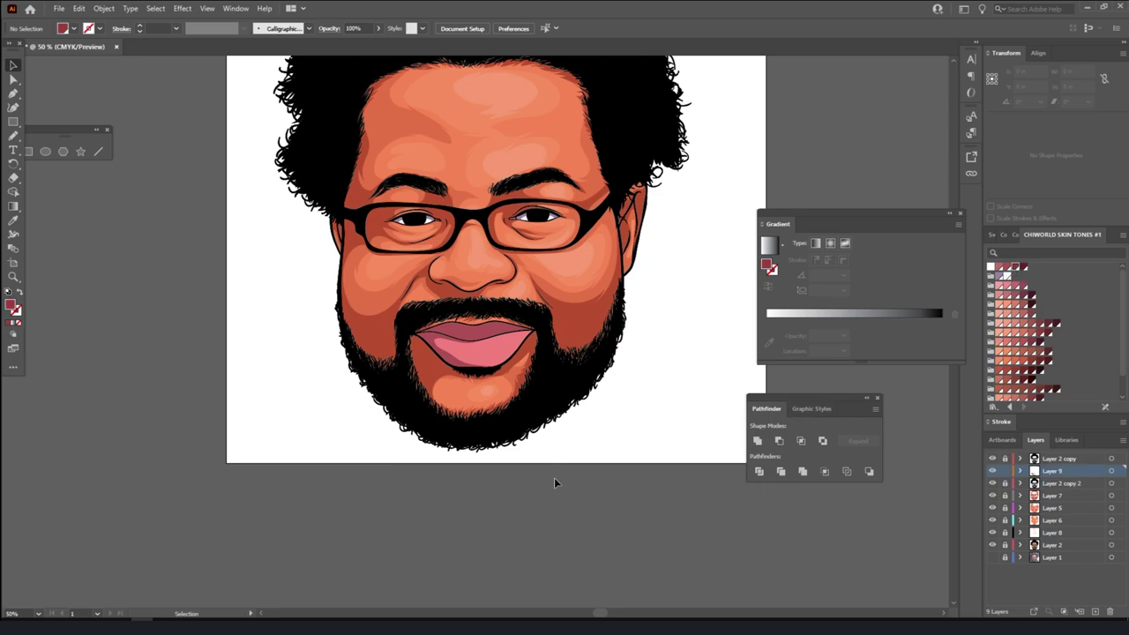
{"action": "key", "text": "ctrl+plus"}
{"action": "key", "text": "ctrl+plus"}
{"action": "key", "text": "ctrl+plus"}
{"action": "key", "text": "ctrl+plus"}
{"action": "key", "text": "n"}
{"action": "mouse_move", "coordinate": [74, 333]}
{"action": "left_mouse_down"}
{"action": "mouse_move", "coordinate": [164, 327]}
{"action": "mouse_move", "coordinate": [335, 385]}
{"action": "mouse_move", "coordinate": [536, 398]}
{"action": "mouse_move", "coordinate": [603, 368]}
{"action": "left_mouse_up"}
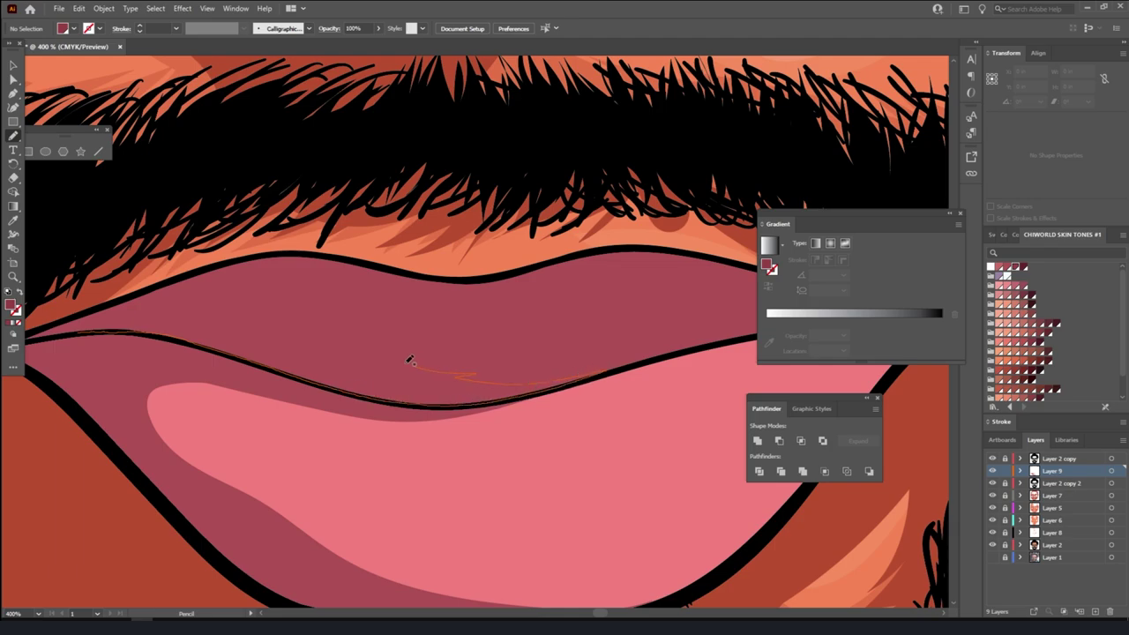
{"action": "left_click_drag", "start_coordinate": [120, 306], "coordinate": [119, 315]}
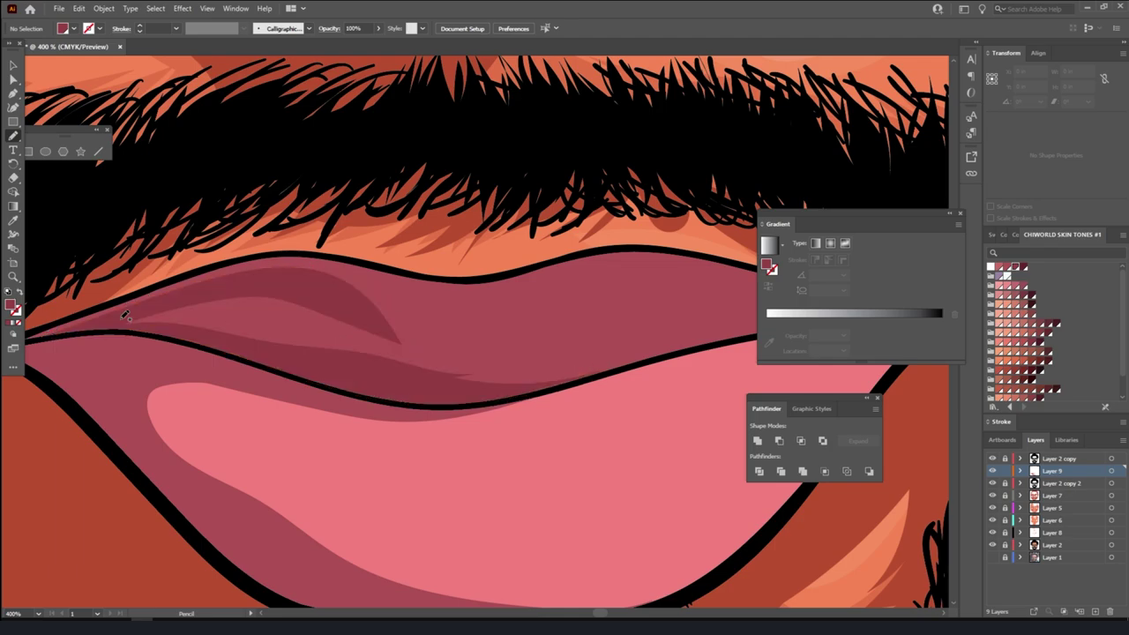
- Zoom in and out on the mouth to review the new upper-lip shadow
{"action": "key", "text": "v"}
{"action": "key", "text": "ctrl+minus"}
{"action": "key", "text": "ctrl+minus"}
{"action": "key", "text": "ctrl+minus"}
{"action": "key", "text": "ctrl+minus"}
{"action": "key", "text": "ctrl+minus"}
{"action": "key", "text": "ctrl+equal"}
{"action": "key", "text": "ctrl+equal"}
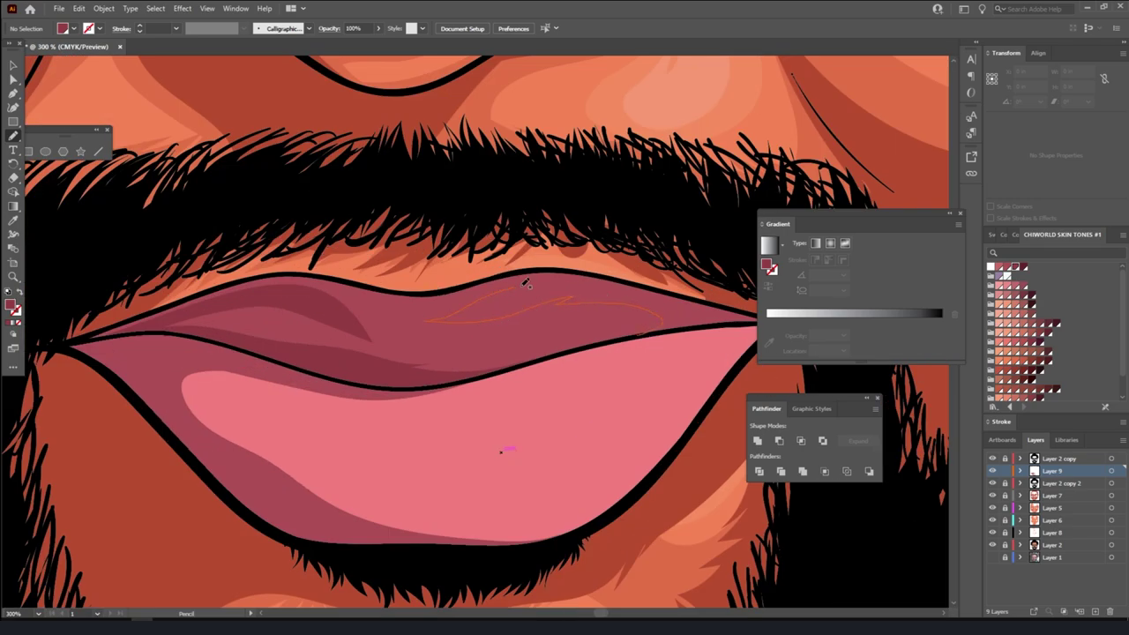
{"action": "key", "text": "ctrl+minus"}
{"action": "key", "text": "ctrl+minus"}
{"action": "key", "text": "ctrl+minus"}
{"action": "key", "text": "ctrl+equal"}
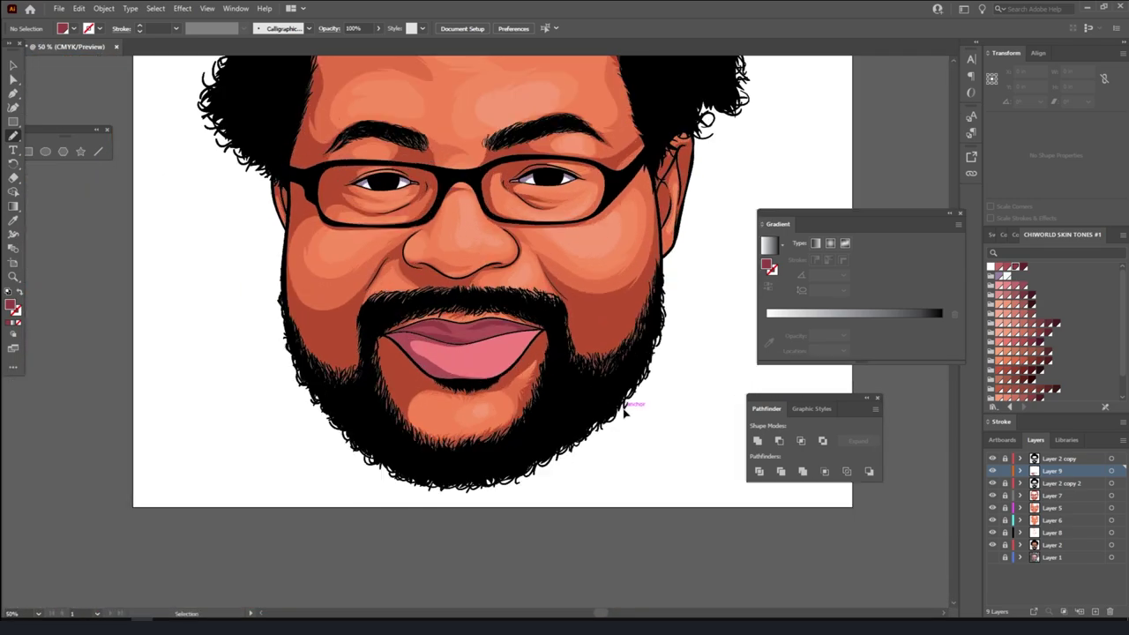
{"action": "key", "text": "ctrl+equal"}
{"action": "key", "text": "ctrl+minus"}
{"action": "key", "text": "ctrl+equal"}
{"action": "key", "text": "ctrl+equal"}
{"action": "key", "text": "ctrl+equal"}
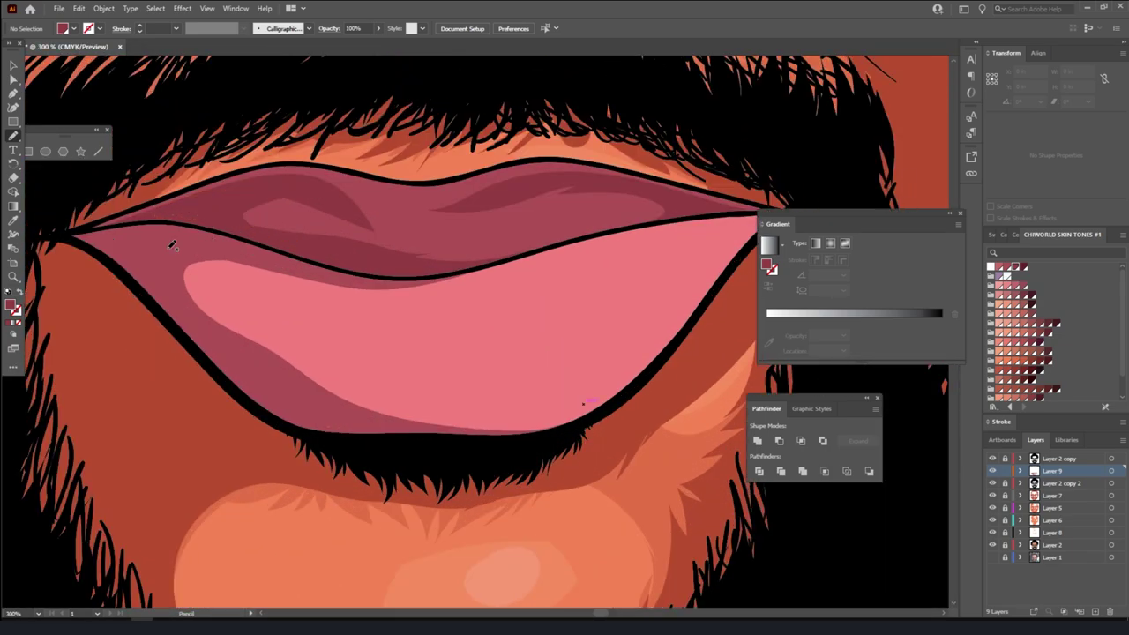
{"action": "key", "text": "ctrl+minus"}
{"action": "key", "text": "ctrl+minus"}
{"action": "key", "text": "ctrl+minus"}
{"action": "key", "text": "ctrl+minus"}
{"action": "key", "text": "ctrl+minus"}
{"action": "key", "text": "ctrl+equal"}
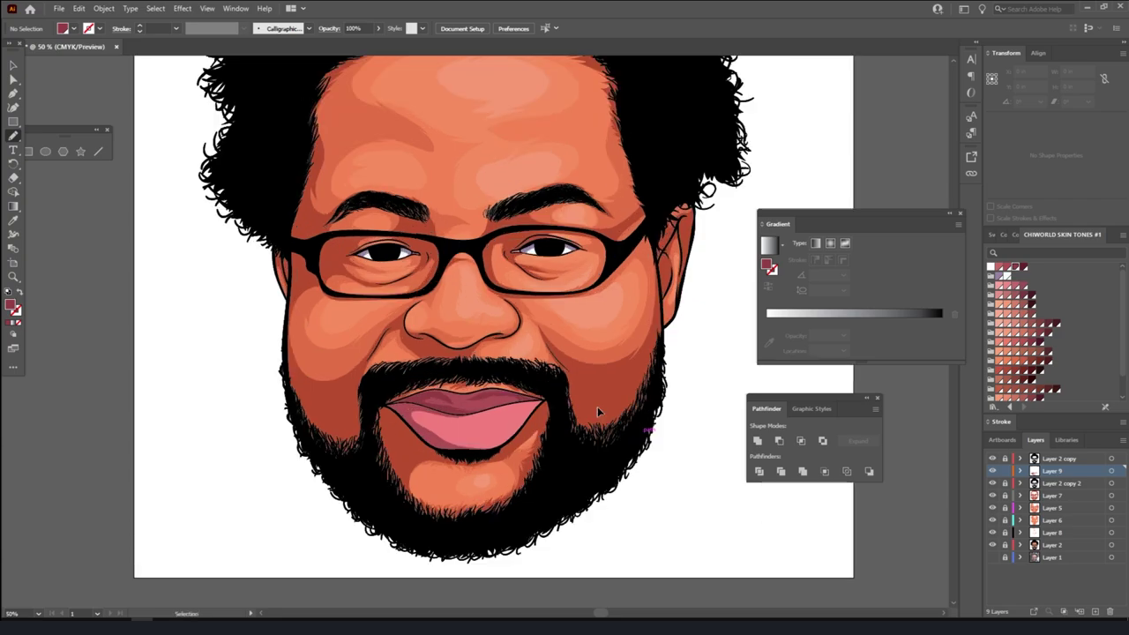
{"action": "key", "text": "ctrl+equal"}
{"action": "key", "text": "ctrl+equal"}
{"action": "key", "text": "ctrl+equal"}
{"action": "key", "text": "ctrl+equal"}
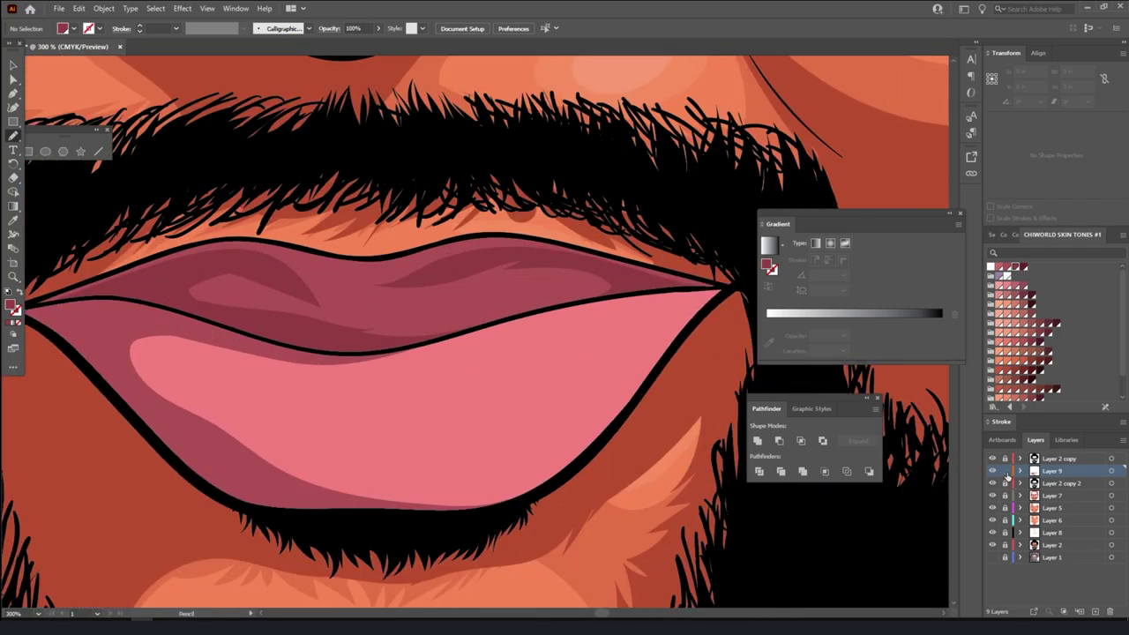
- Add Layer 10 and sample the lower-lip pink as the fill colour
{"action": "key", "text": "ctrl+l"}
{"action": "left_click", "coordinate": [13, 220]}
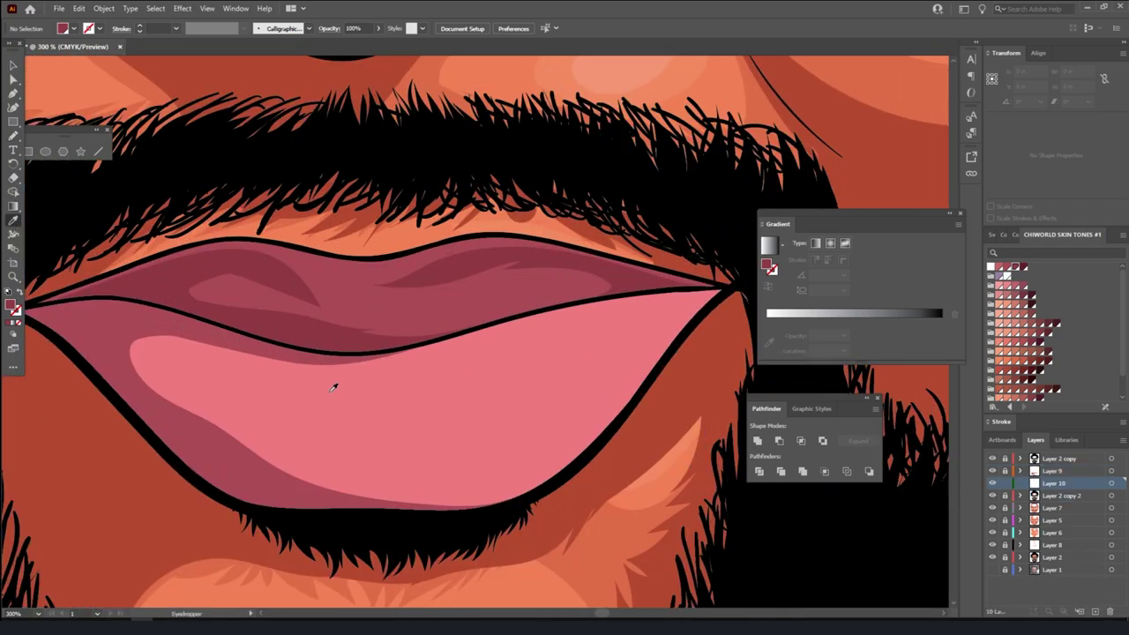
{"action": "left_click", "coordinate": [333, 388]}
{"action": "double_click", "coordinate": [10, 305]}
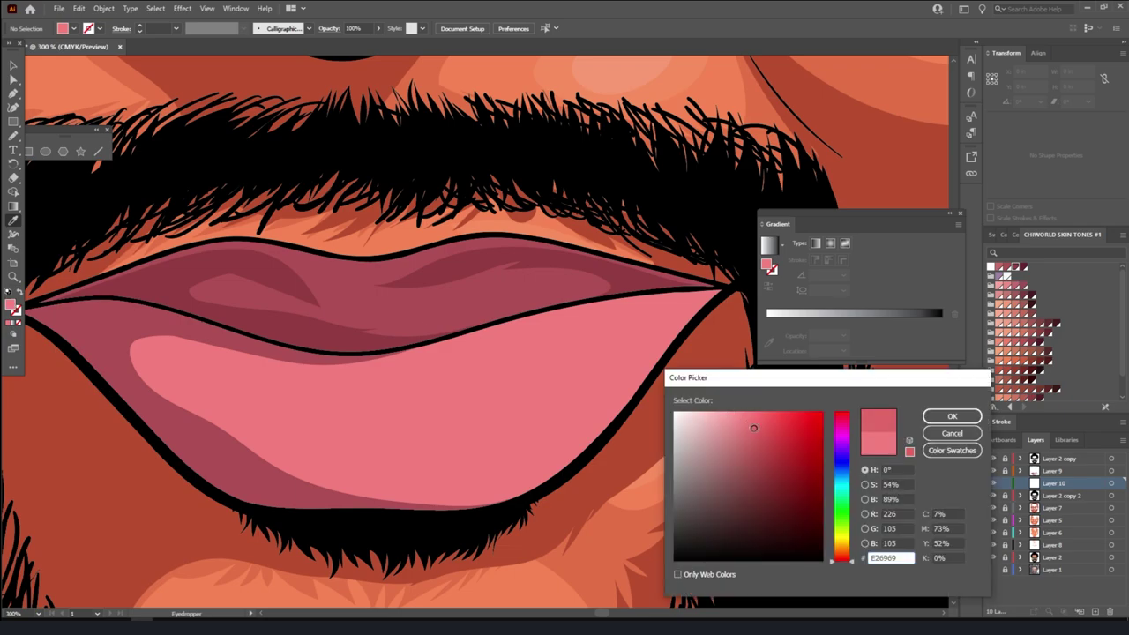
{"action": "left_click", "coordinate": [951, 415]}
- Draw pink pencil shapes along the edge and around the lower lip
{"action": "left_click", "coordinate": [14, 136]}
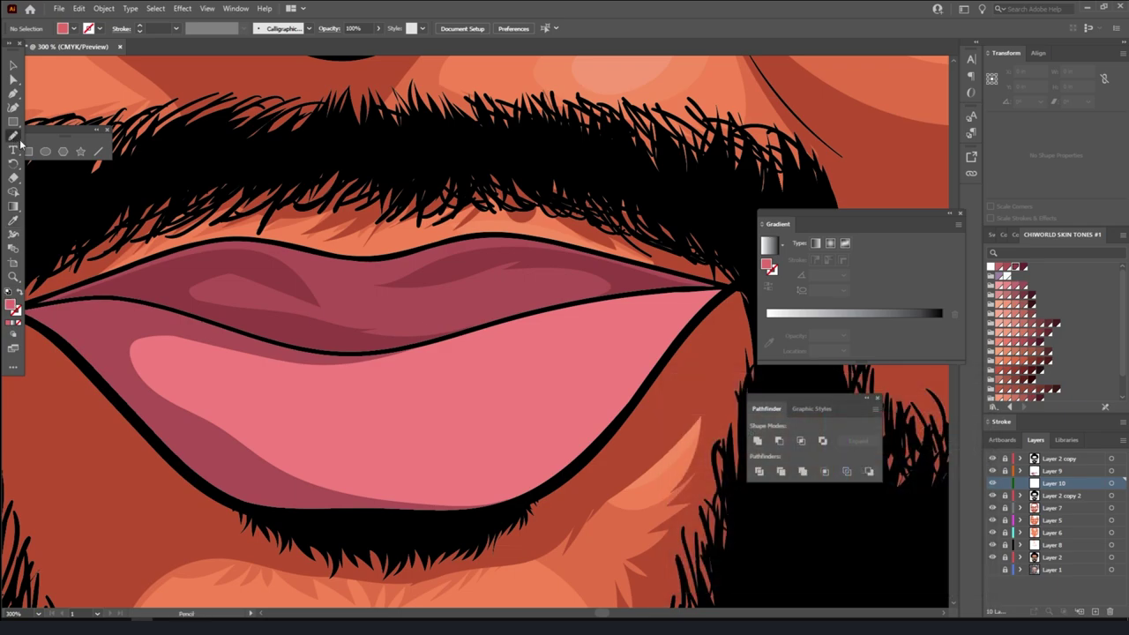
{"action": "left_click_drag", "start_coordinate": [310, 499], "coordinate": [542, 488]}
{"action": "left_click_drag", "start_coordinate": [648, 346], "coordinate": [450, 330]}
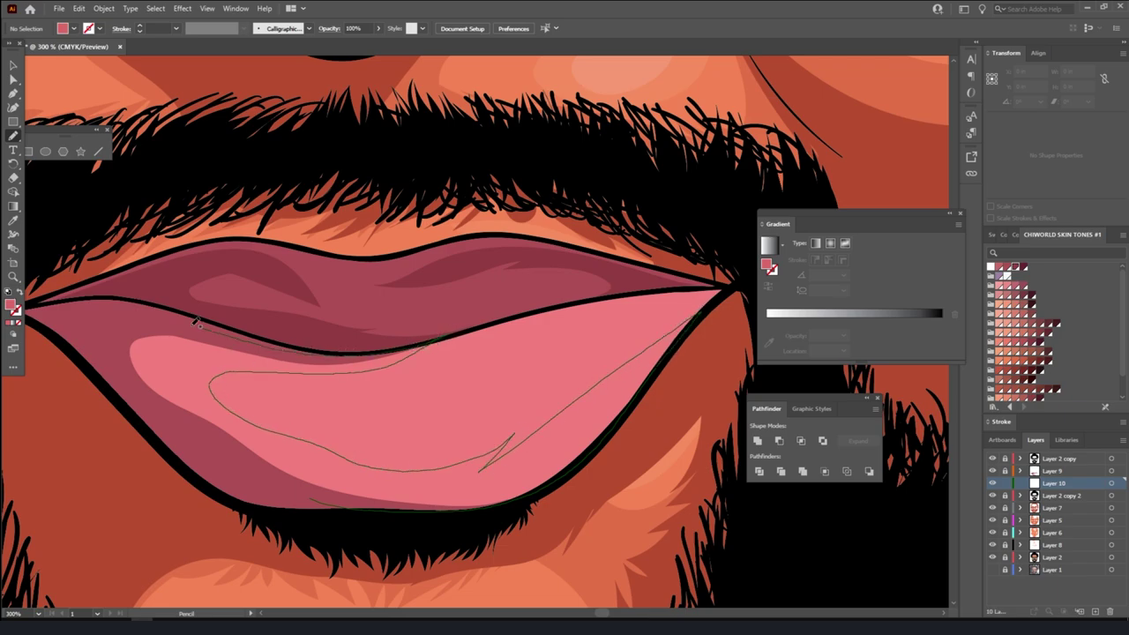
{"action": "left_click_drag", "start_coordinate": [196, 323], "coordinate": [114, 331]}
{"action": "scroll", "coordinate": [503, 559], "scroll_direction": "down", "scroll_amount": 3}
{"action": "scroll", "coordinate": [479, 514], "scroll_direction": "down", "scroll_amount": 3}
{"action": "scroll", "coordinate": [476, 512], "scroll_direction": "up", "scroll_amount": 5}
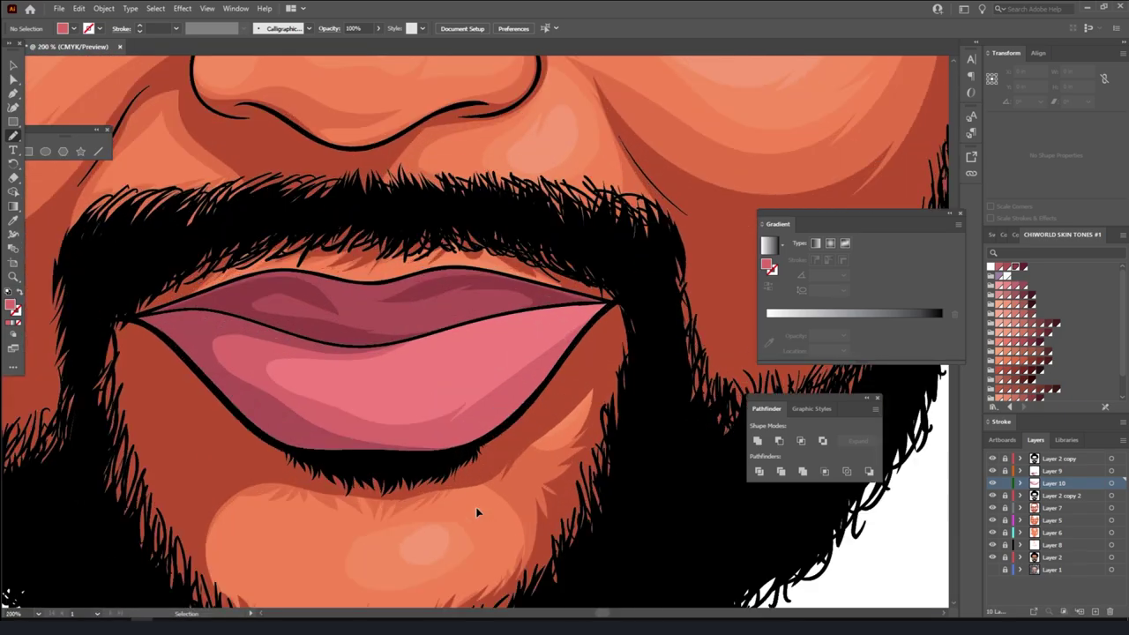
{"action": "scroll", "coordinate": [476, 512], "scroll_direction": "up", "scroll_amount": 2}
{"action": "mouse_move", "coordinate": [417, 475]}
{"action": "left_mouse_down"}
{"action": "mouse_move", "coordinate": [582, 351]}
{"action": "mouse_move", "coordinate": [418, 487]}
{"action": "left_mouse_up"}
{"action": "scroll", "coordinate": [422, 492], "scroll_direction": "down", "scroll_amount": 4}
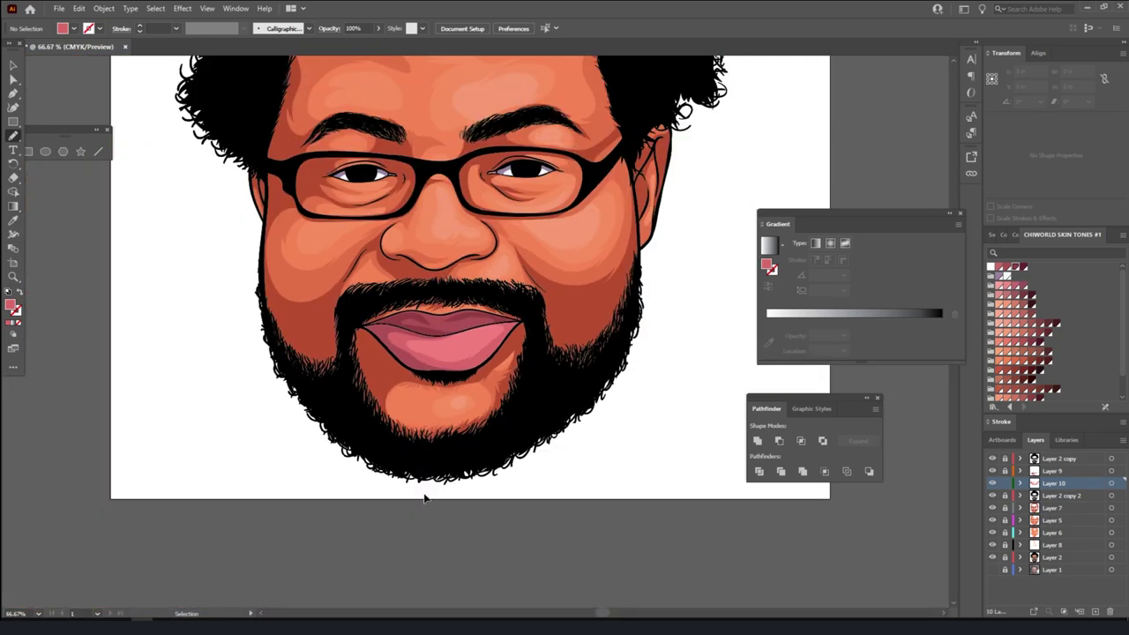
{"action": "scroll", "coordinate": [427, 494], "scroll_direction": "down", "scroll_amount": 2}
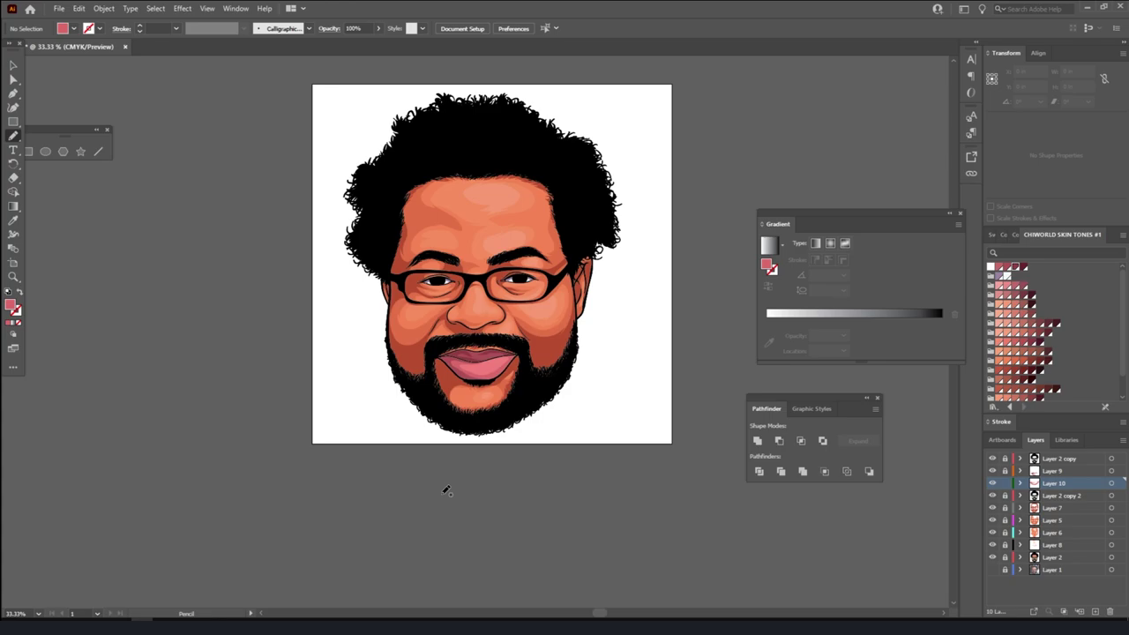
{"action": "scroll", "coordinate": [447, 491], "scroll_direction": "up", "scroll_amount": 3}
{"action": "scroll", "coordinate": [434, 508], "scroll_direction": "up", "scroll_amount": 2}
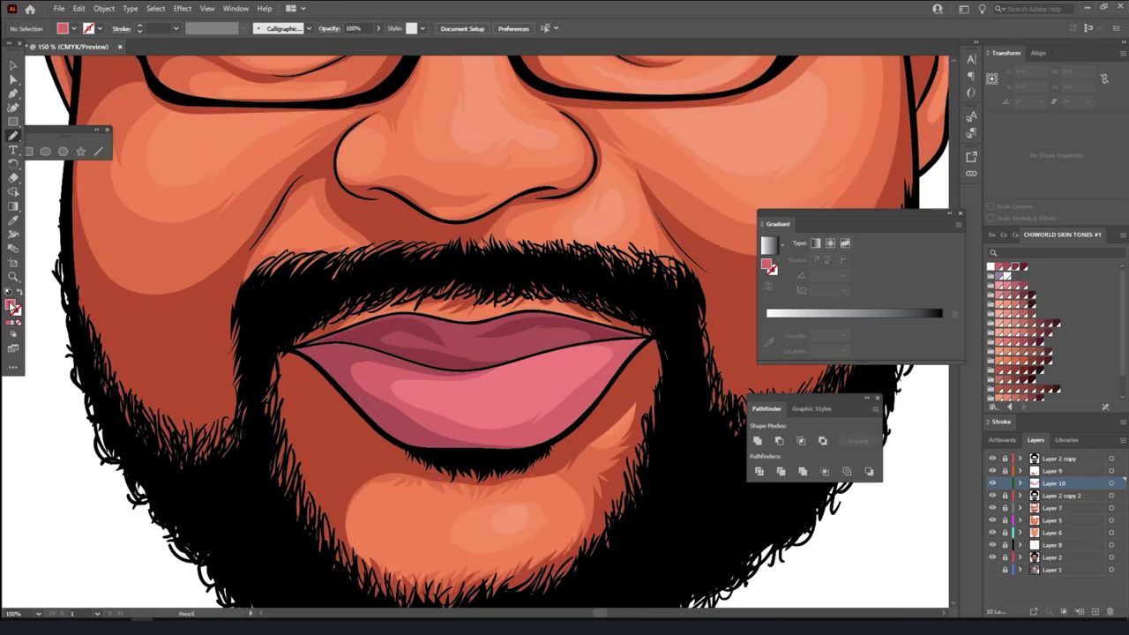
- Choose a lighter pink and draw a highlight across the centre of the lower lip
{"action": "double_click", "coordinate": [11, 304]}
{"action": "left_click", "coordinate": [735, 408]}
{"action": "left_click", "coordinate": [950, 413]}
{"action": "key", "text": "ctrl+plus"}
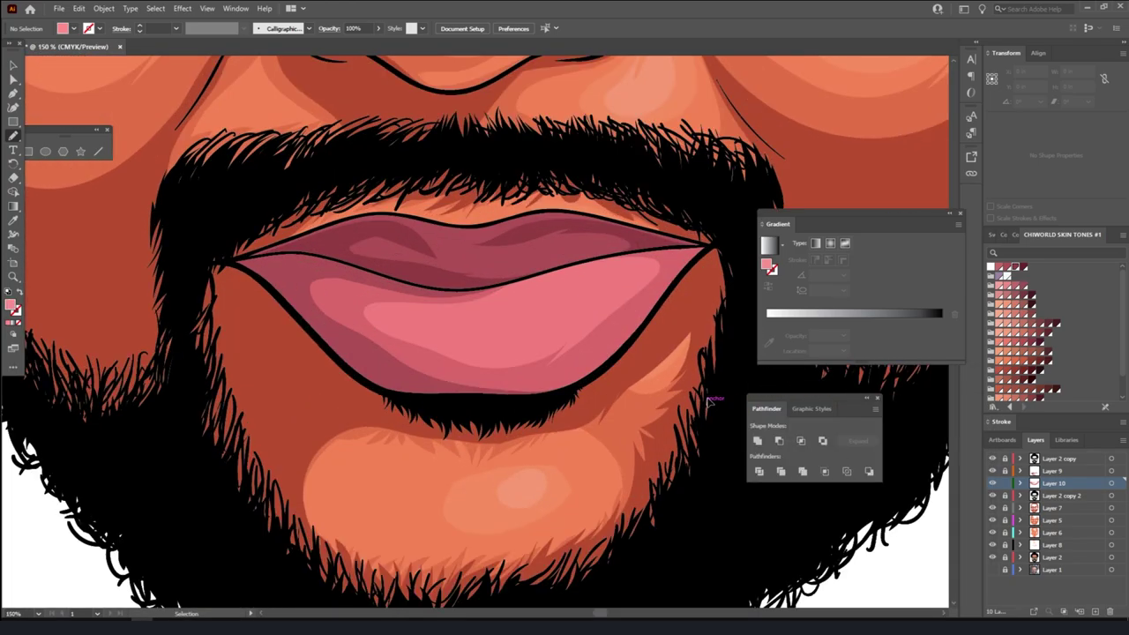
{"action": "scroll", "coordinate": [582, 348], "scroll_direction": "up", "scroll_amount": 2}
{"action": "mouse_move", "coordinate": [470, 326]}
{"action": "left_mouse_down"}
{"action": "mouse_move", "coordinate": [517, 284]}
{"action": "mouse_move", "coordinate": [361, 310]}
{"action": "left_mouse_up"}
{"action": "scroll", "coordinate": [327, 320], "scroll_direction": "down", "scroll_amount": 2}
{"action": "scroll", "coordinate": [589, 475], "scroll_direction": "down", "scroll_amount": 4}
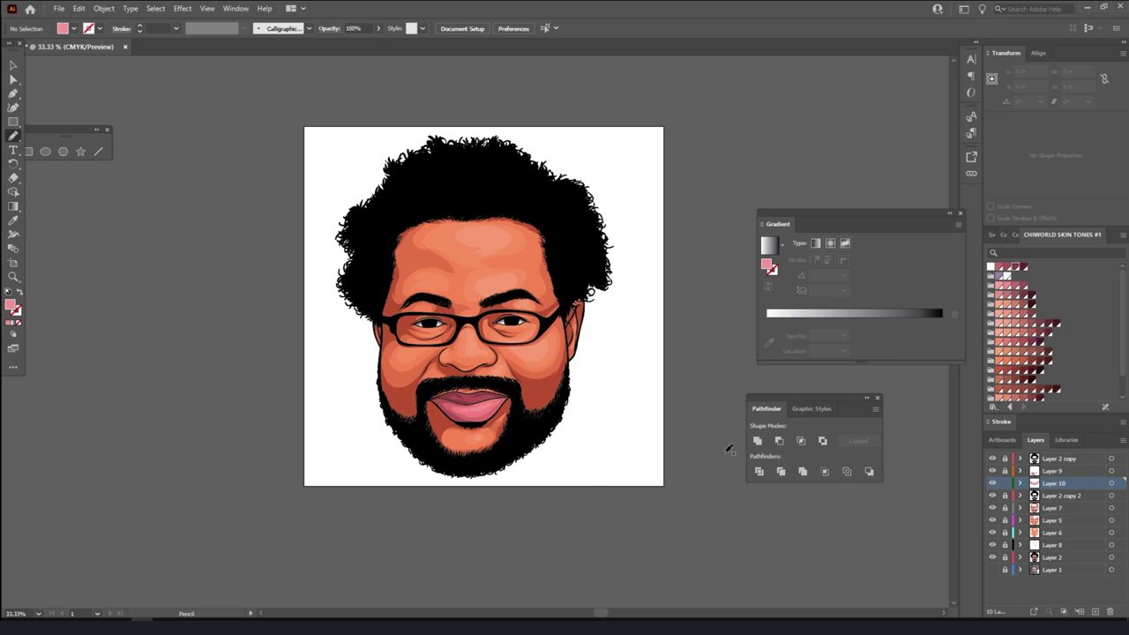
- Add top Layer 11 and dot a white #FFFFFF catchlight into the pupil
{"action": "left_click", "coordinate": [1094, 611]}
{"action": "key", "text": "ctrl+equal"}
{"action": "key", "text": "ctrl+equal"}
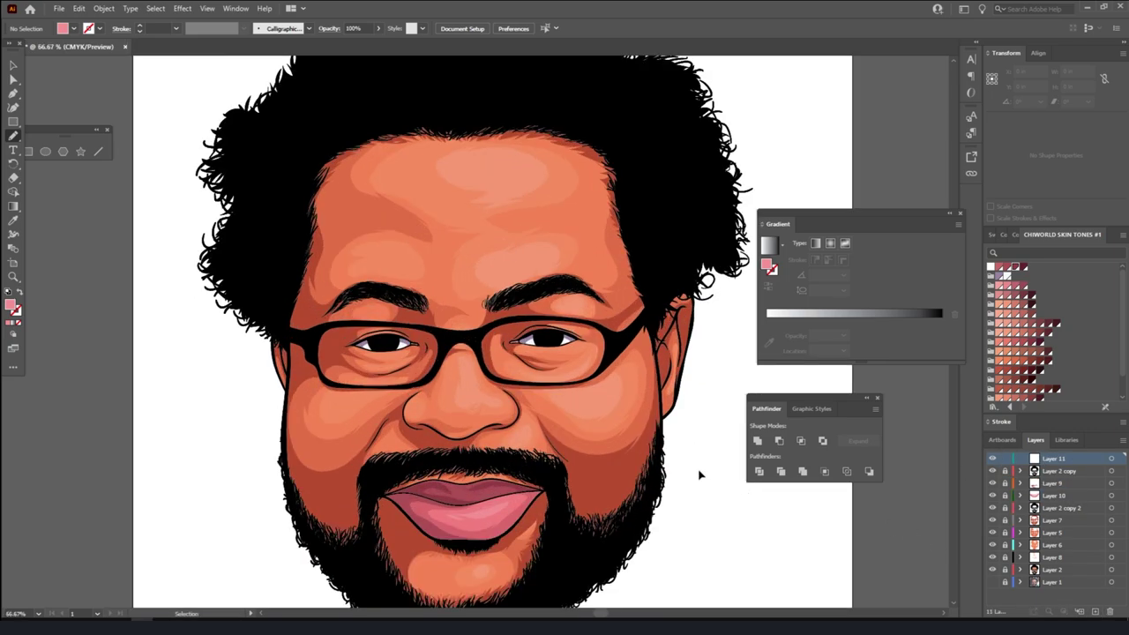
{"action": "key", "text": "ctrl+equal"}
{"action": "key", "text": "ctrl+equal"}
{"action": "double_click", "coordinate": [11, 305]}
{"action": "type", "text": "ffffff"}
{"action": "key", "text": "Return"}
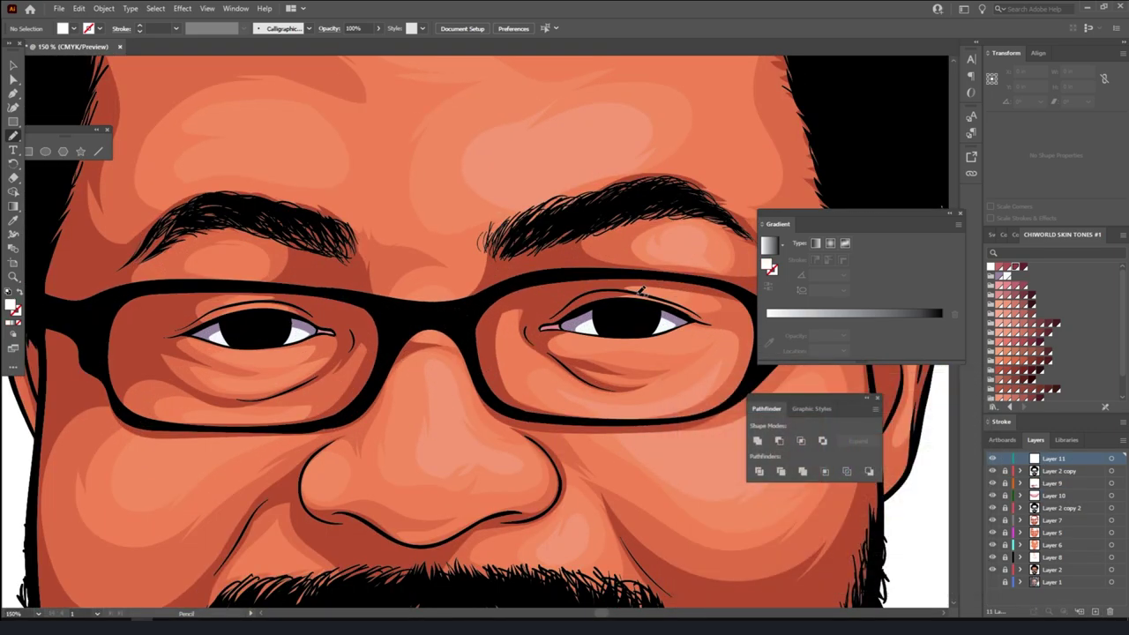
{"action": "left_click", "coordinate": [622, 310]}
- Change the fill colour to dark brown #4C3535
{"action": "double_click", "coordinate": [11, 305]}
{"action": "type", "text": "4C3535"}
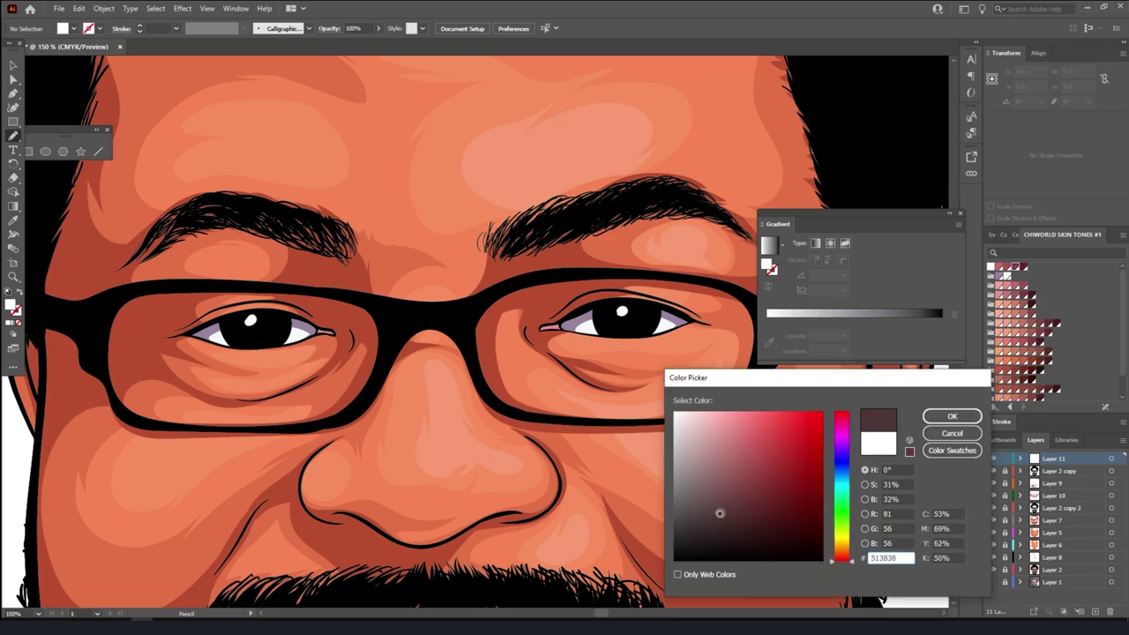
{"action": "key", "text": "Return"}
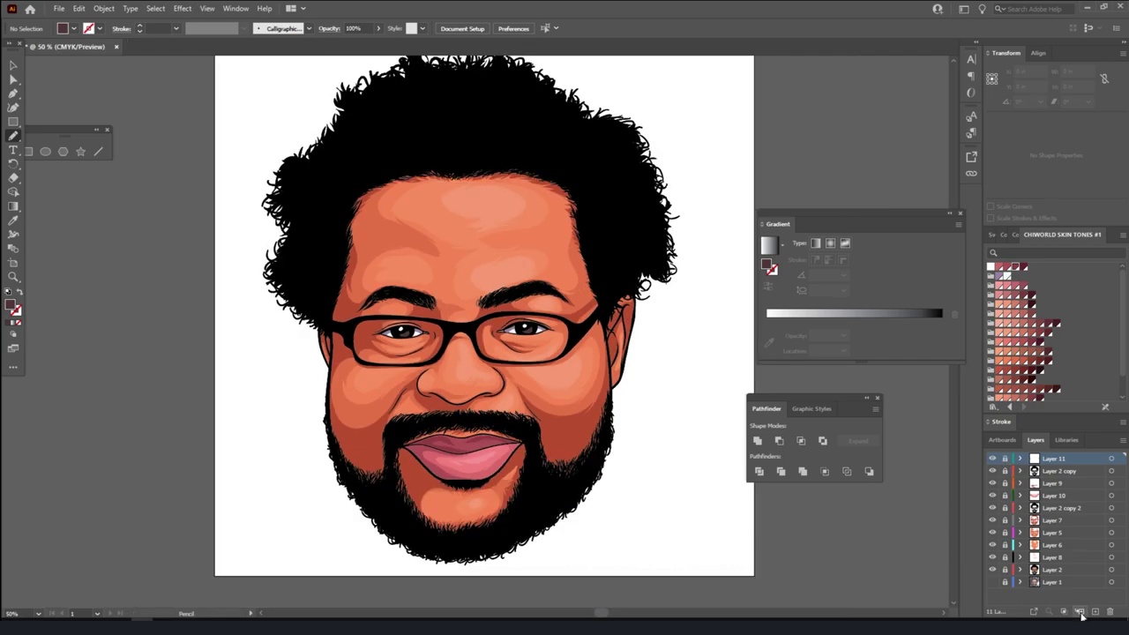
- Add Layer 12 on top and save the document
{"action": "left_click", "coordinate": [1080, 611]}
{"action": "left_click", "coordinate": [58, 8]}
{"action": "left_click", "coordinate": [84, 115]}
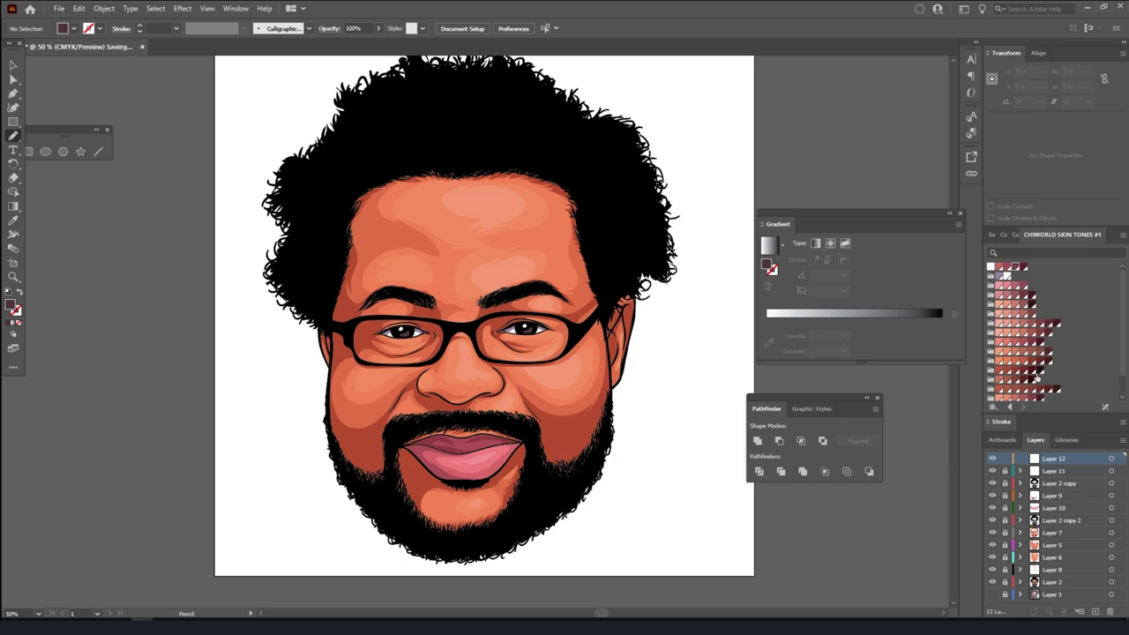
- Apply a three-stop gradient fill with brown-tinted stops and its midpoint shifted left
{"action": "left_click", "coordinate": [999, 236]}
{"action": "left_click", "coordinate": [850, 314]}
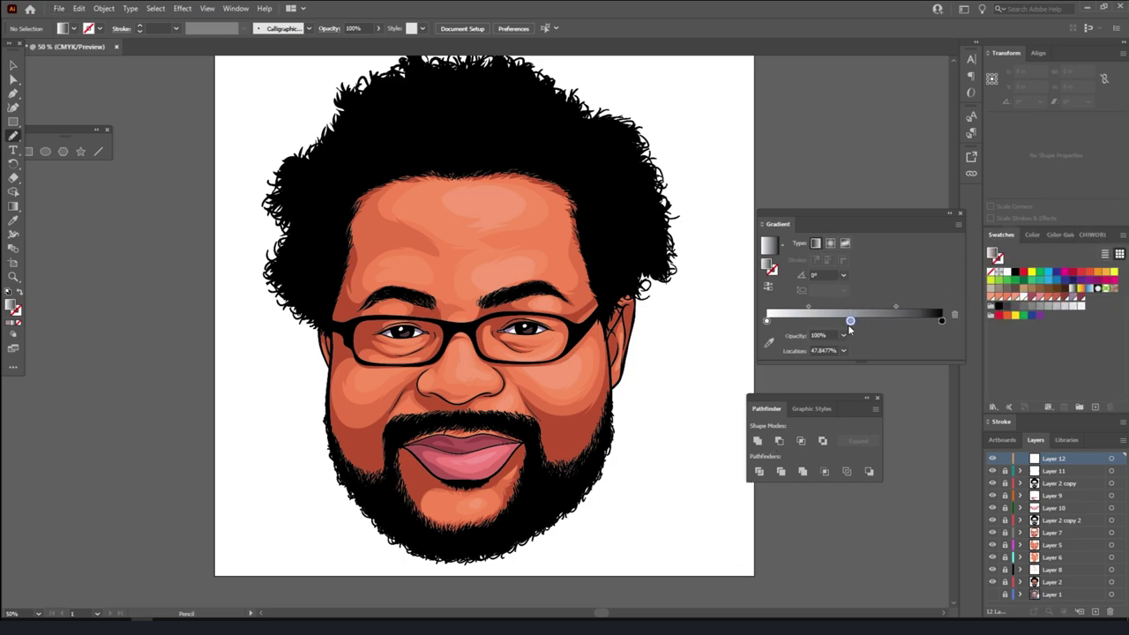
{"action": "double_click", "coordinate": [766, 320]}
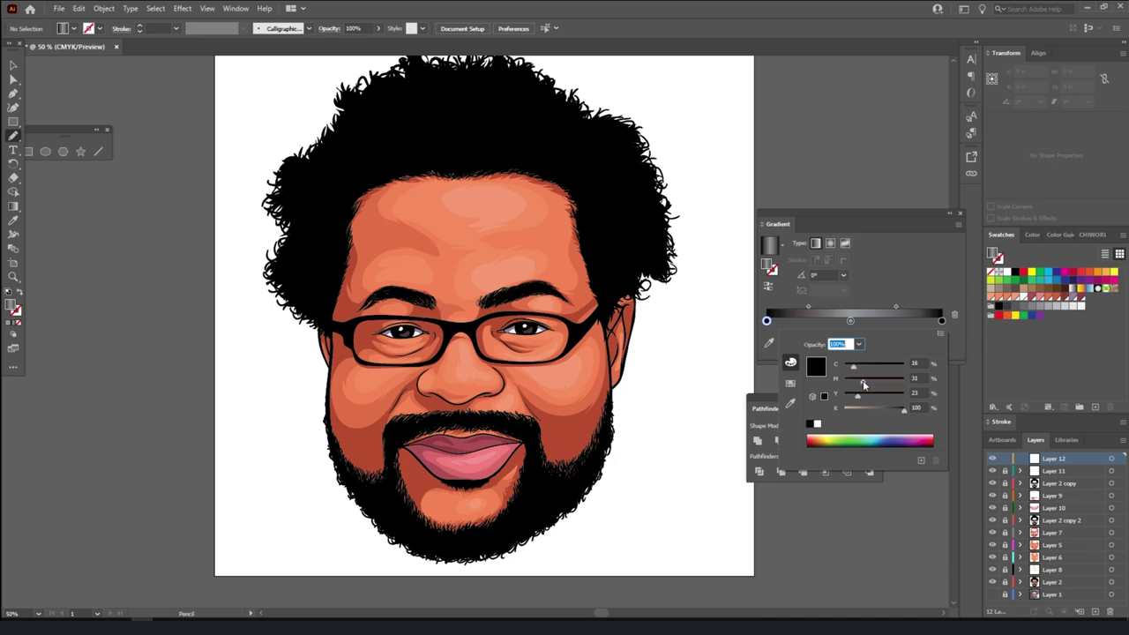
{"action": "left_click", "coordinate": [940, 323]}
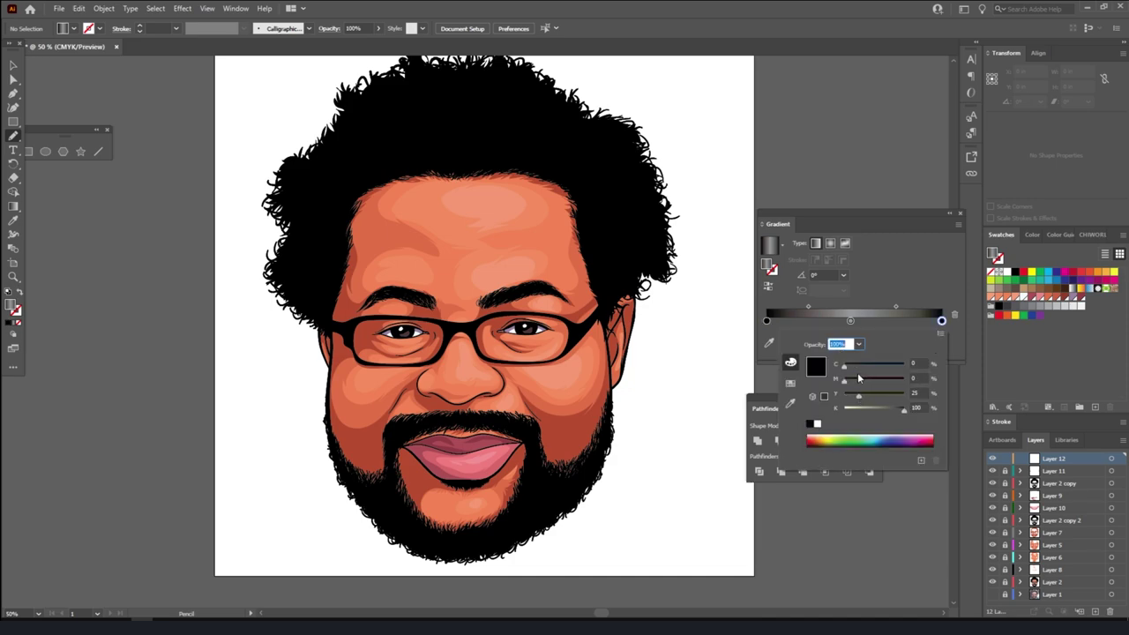
{"action": "left_click", "coordinate": [860, 381]}
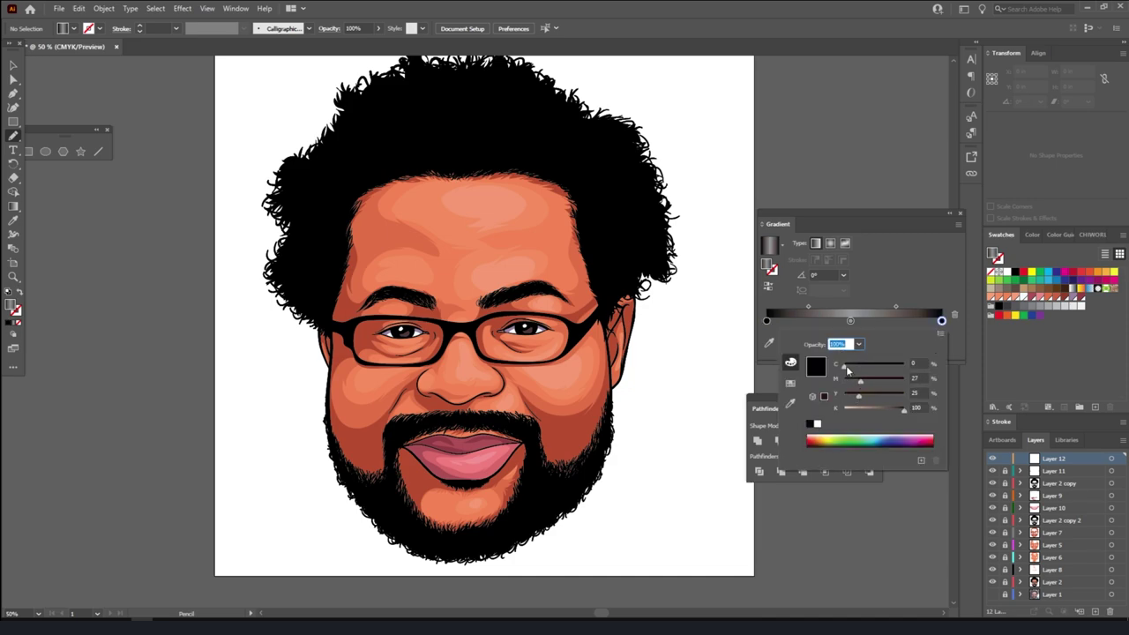
{"action": "double_click", "coordinate": [850, 320]}
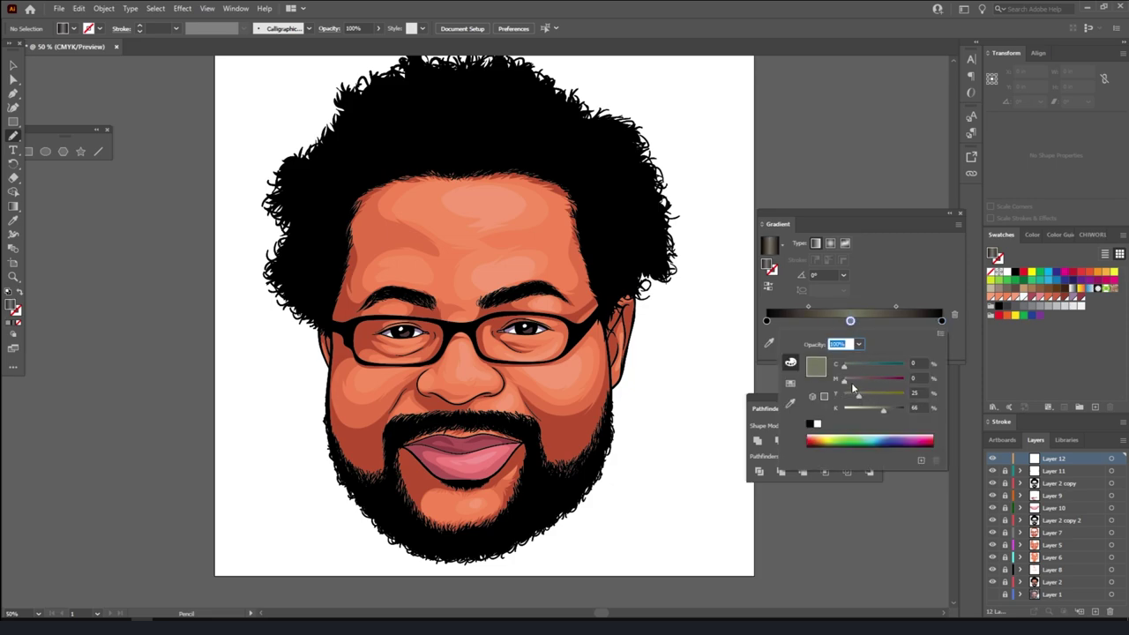
{"action": "left_click", "coordinate": [856, 379]}
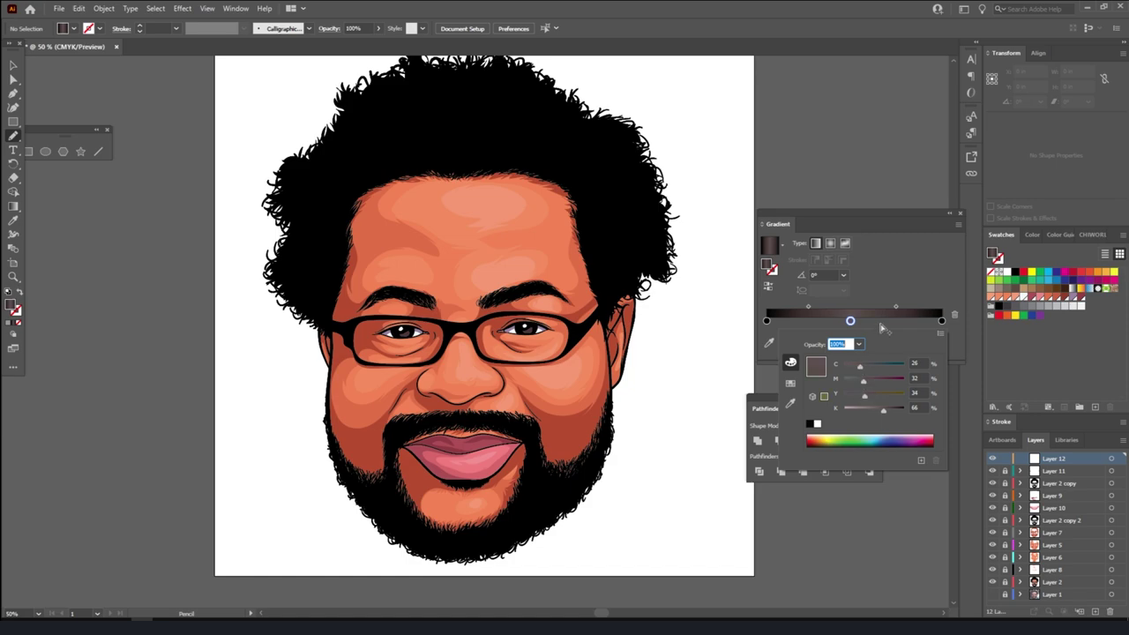
{"action": "left_click_drag", "start_coordinate": [895, 305], "coordinate": [867, 309]}
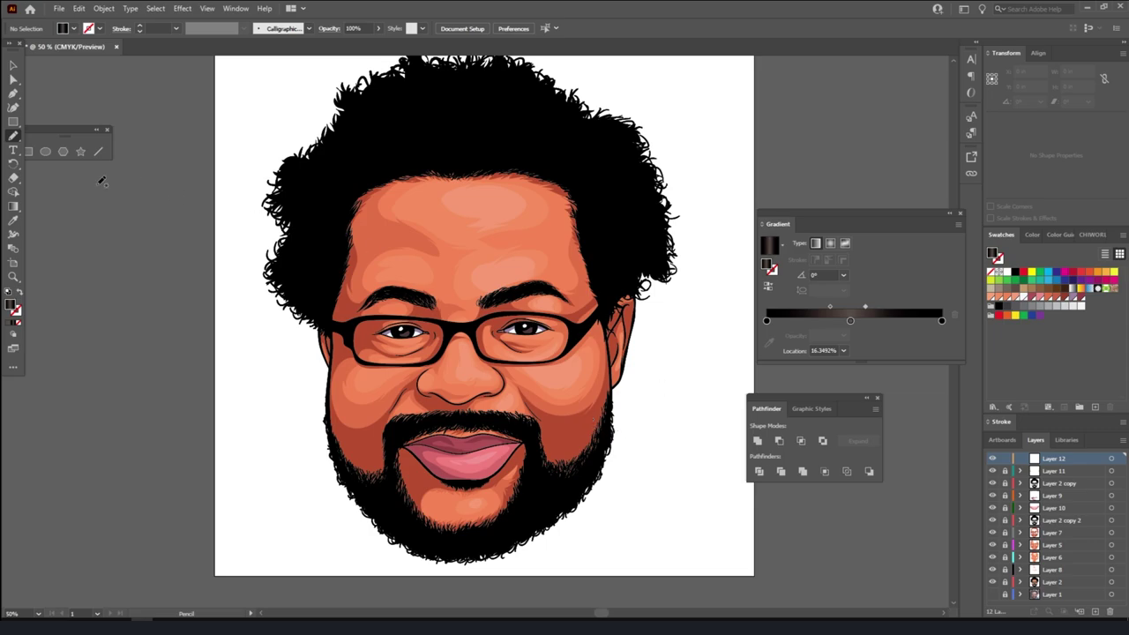
- Paint a test strand with the Paintbrush and set the stroke weight to 4 pt
{"action": "left_click", "coordinate": [53, 137]}
{"action": "key", "text": "ctrl+1"}
{"action": "scroll", "coordinate": [617, 203], "scroll_direction": "up", "scroll_amount": 3}
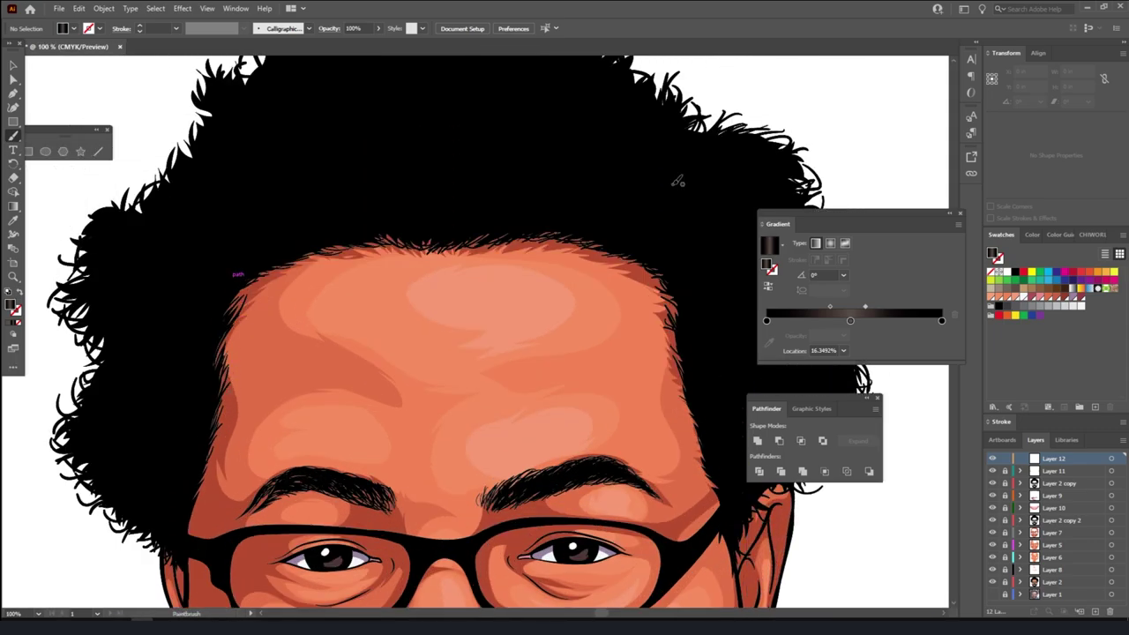
{"action": "left_click_drag", "start_coordinate": [621, 202], "coordinate": [600, 216]}
{"action": "key", "text": "ctrl+0"}
{"action": "key", "text": "ctrl+1"}
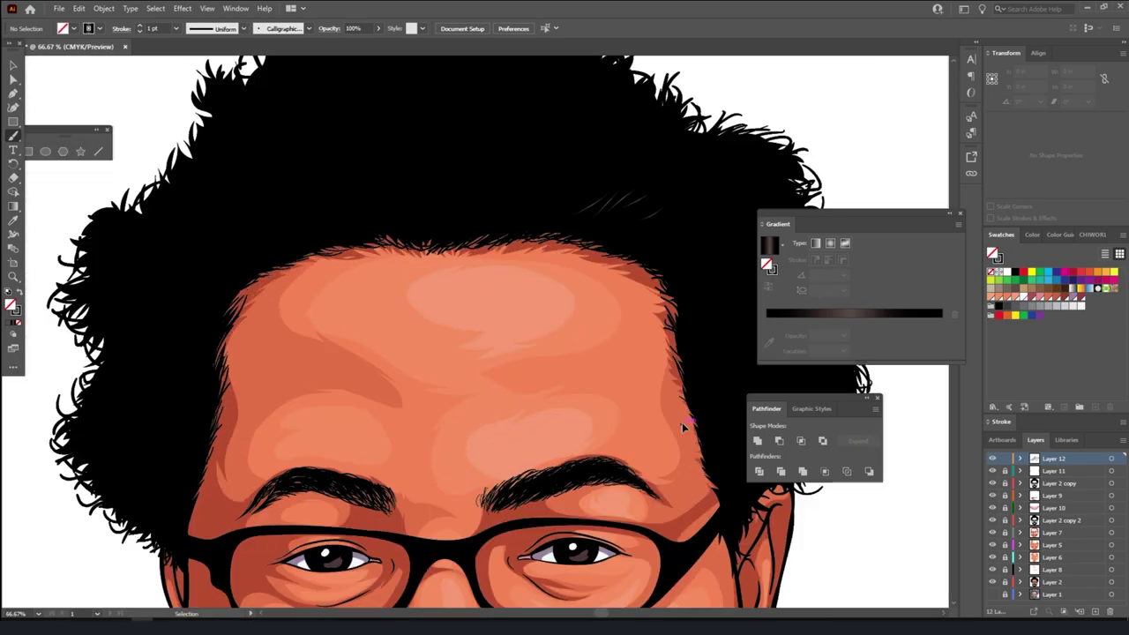
{"action": "left_click", "coordinate": [176, 28]}
{"action": "left_click", "coordinate": [190, 120]}
- Paint short curved strand highlights up the left side of the hair
{"action": "left_click_drag", "start_coordinate": [205, 474], "coordinate": [155, 496]}
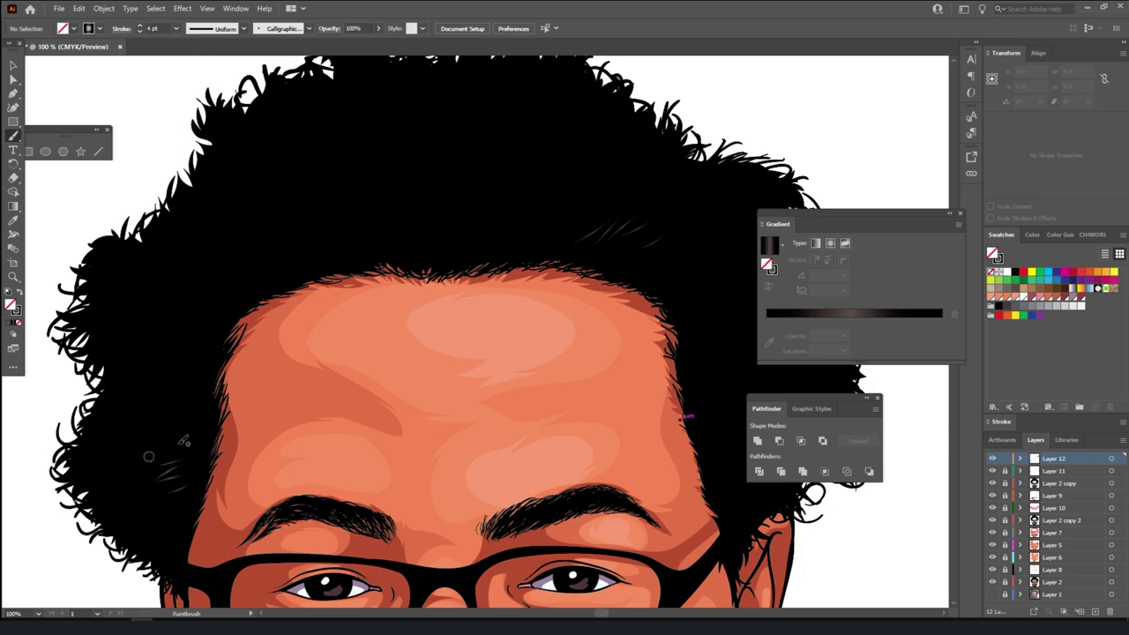
{"action": "left_click_drag", "start_coordinate": [190, 436], "coordinate": [145, 446]}
{"action": "left_click_drag", "start_coordinate": [198, 393], "coordinate": [132, 407]}
{"action": "left_click_drag", "start_coordinate": [204, 357], "coordinate": [159, 370]}
{"action": "left_click_drag", "start_coordinate": [218, 337], "coordinate": [176, 304]}
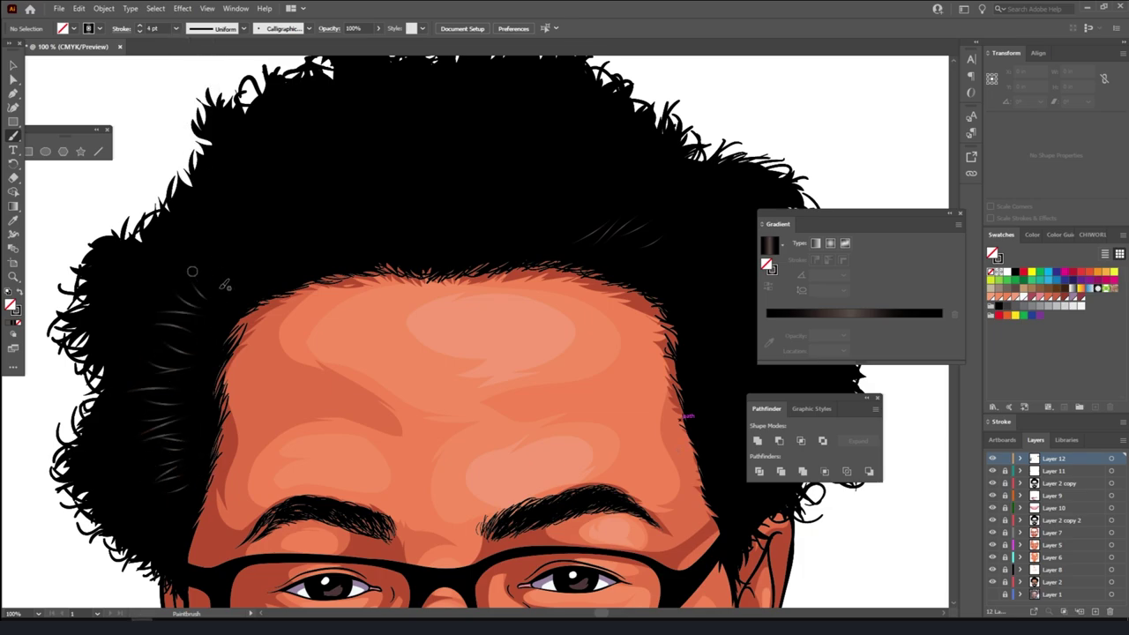
{"action": "left_click_drag", "start_coordinate": [231, 281], "coordinate": [185, 264]}
{"action": "mouse_move", "coordinate": [273, 265]}
{"action": "left_mouse_down"}
{"action": "mouse_move", "coordinate": [240, 249]}
{"action": "mouse_move", "coordinate": [300, 238]}
{"action": "left_mouse_up"}
- Add more strand highlights across the top of the hair and the far left
{"action": "left_click_drag", "start_coordinate": [300, 179], "coordinate": [360, 208]}
{"action": "scroll", "coordinate": [392, 203], "scroll_direction": "up", "scroll_amount": 2}
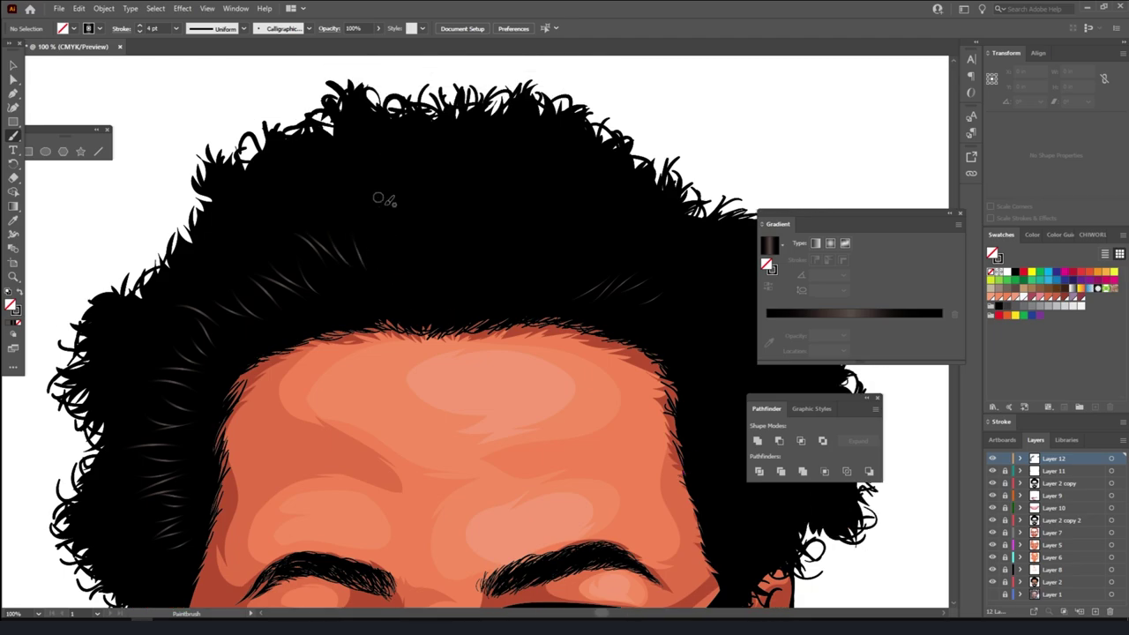
{"action": "left_click_drag", "start_coordinate": [423, 245], "coordinate": [450, 261]}
{"action": "mouse_move", "coordinate": [480, 201]}
{"action": "left_mouse_down"}
{"action": "mouse_move", "coordinate": [468, 187]}
{"action": "mouse_move", "coordinate": [495, 177]}
{"action": "left_mouse_up"}
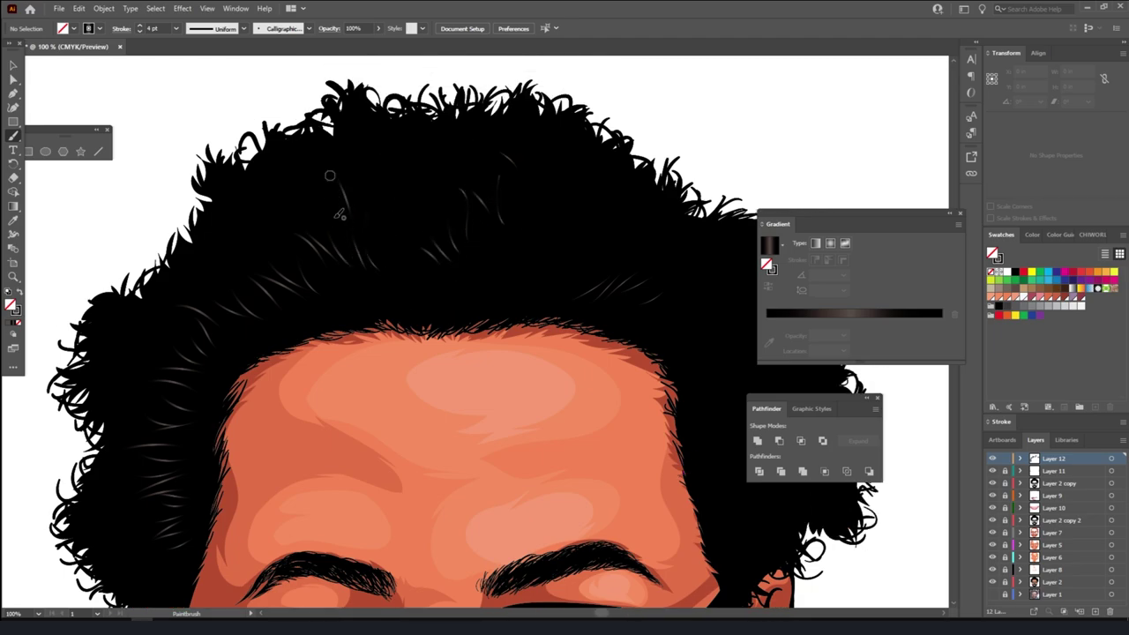
{"action": "left_click_drag", "start_coordinate": [351, 211], "coordinate": [338, 183]}
{"action": "left_click_drag", "start_coordinate": [305, 217], "coordinate": [287, 203]}
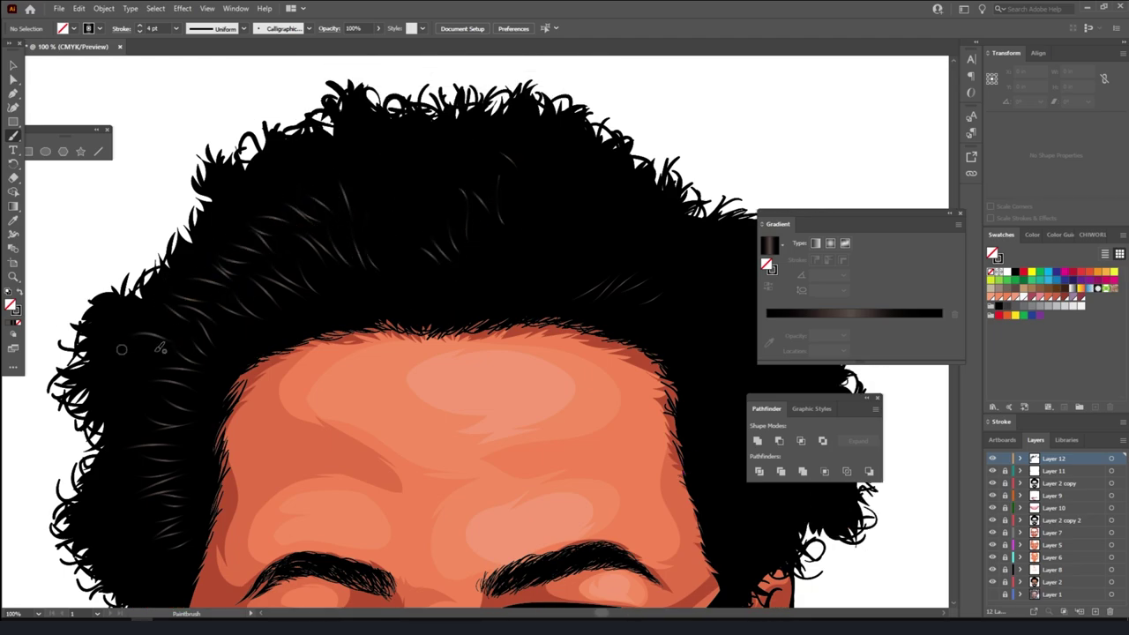
{"action": "left_click_drag", "start_coordinate": [150, 370], "coordinate": [92, 380]}
{"action": "scroll", "coordinate": [141, 434], "scroll_direction": "down", "scroll_amount": 2}
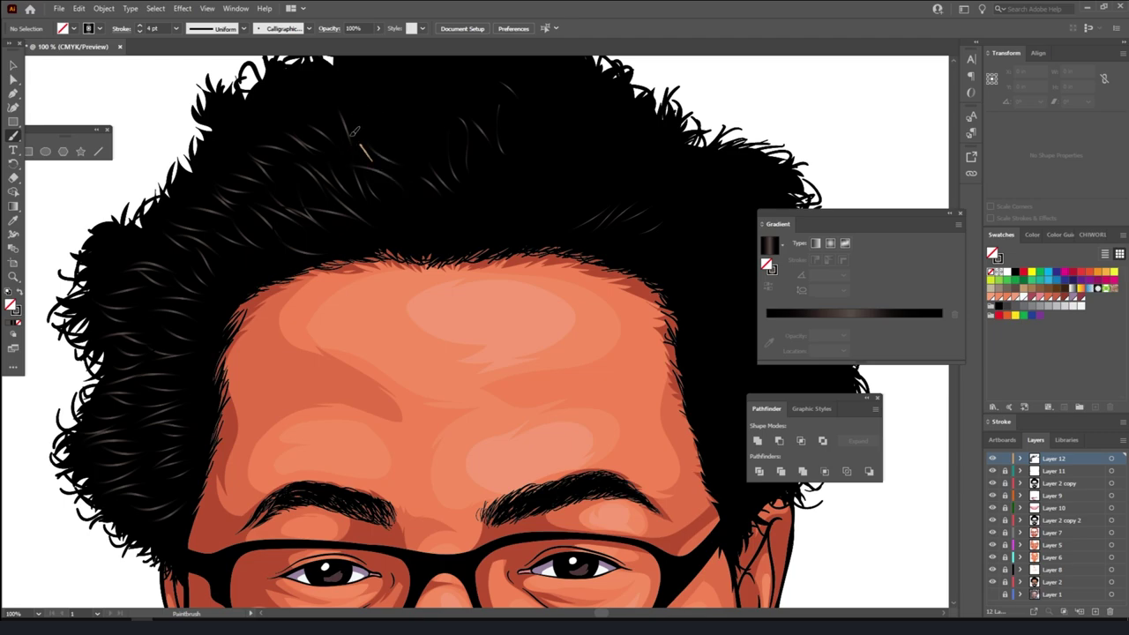
- Zoom in and out to inspect the face, beard, eyes and mouth
{"action": "key", "text": "ctrl+minus"}
{"action": "key", "text": "ctrl+minus"}
{"action": "key", "text": "ctrl+minus"}
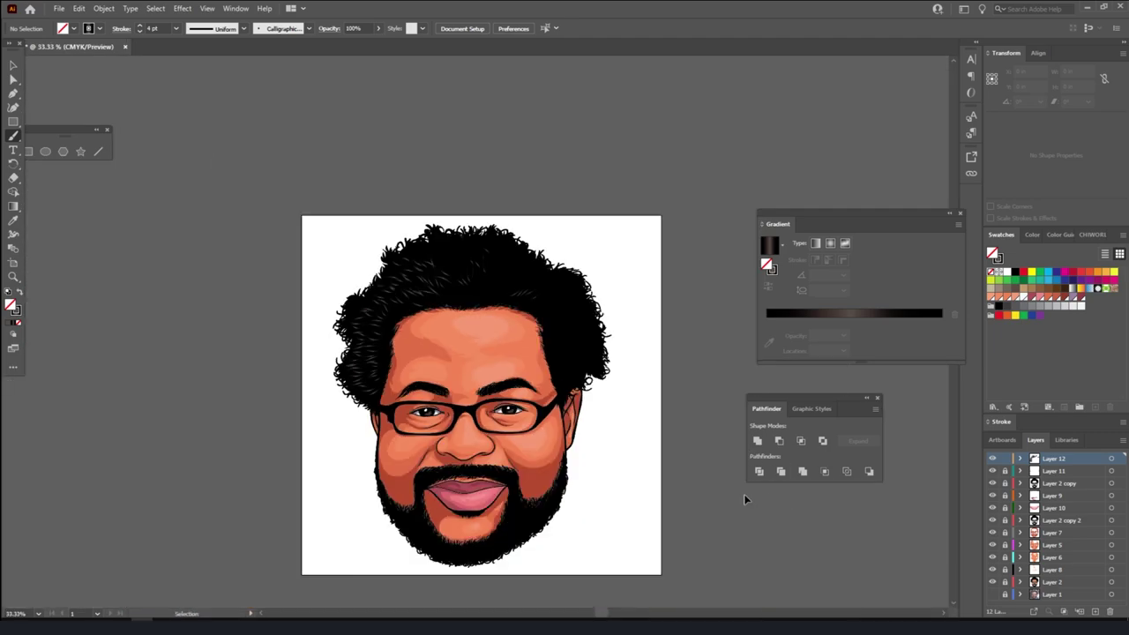
{"action": "key", "text": "ctrl+plus"}
{"action": "key", "text": "ctrl+plus"}
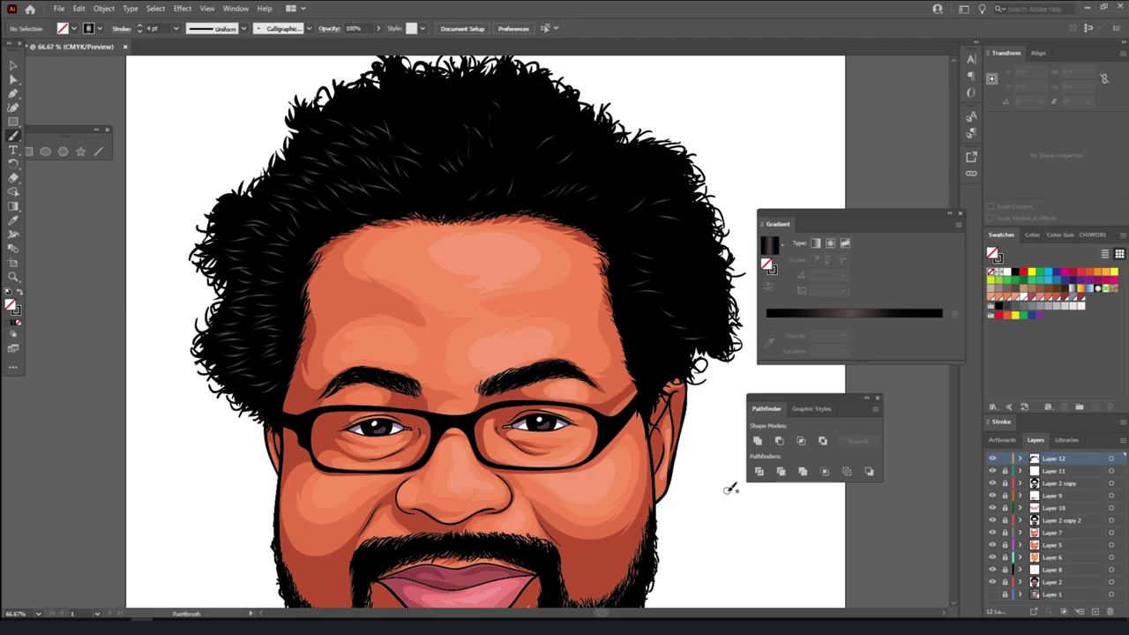
{"action": "key", "text": "ctrl+minus"}
{"action": "key", "text": "ctrl+plus"}
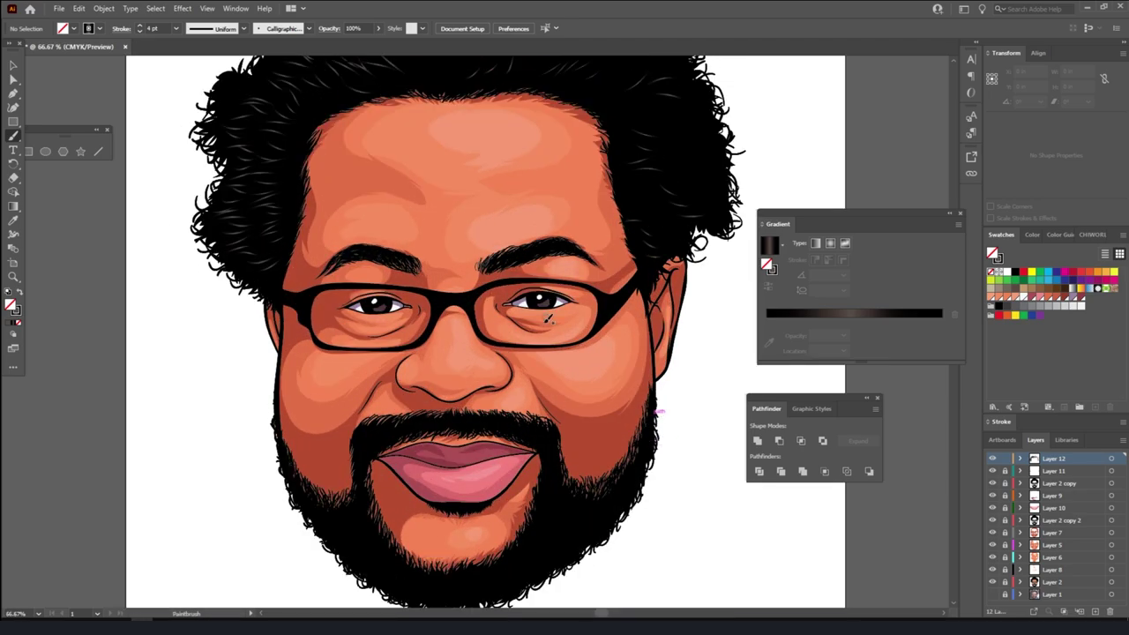
{"action": "key", "text": "ctrl+minus"}
{"action": "key", "text": "ctrl+plus"}
{"action": "key", "text": "ctrl+plus"}
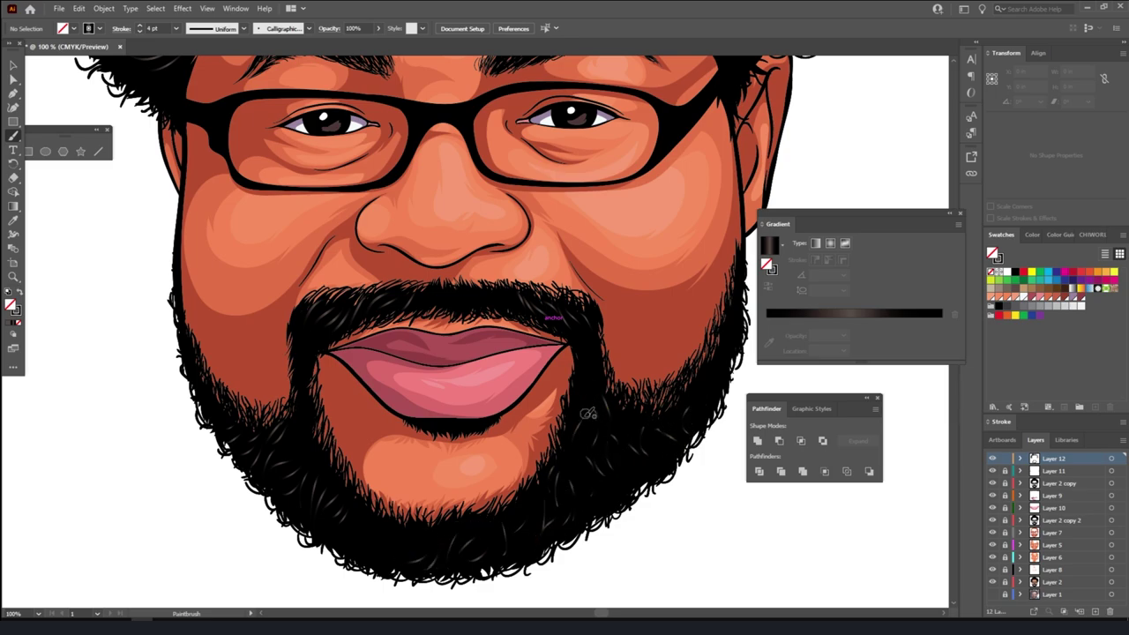
{"action": "key", "text": "ctrl+0"}
{"action": "key", "text": "ctrl+equal"}
{"action": "key", "text": "ctrl+equal"}
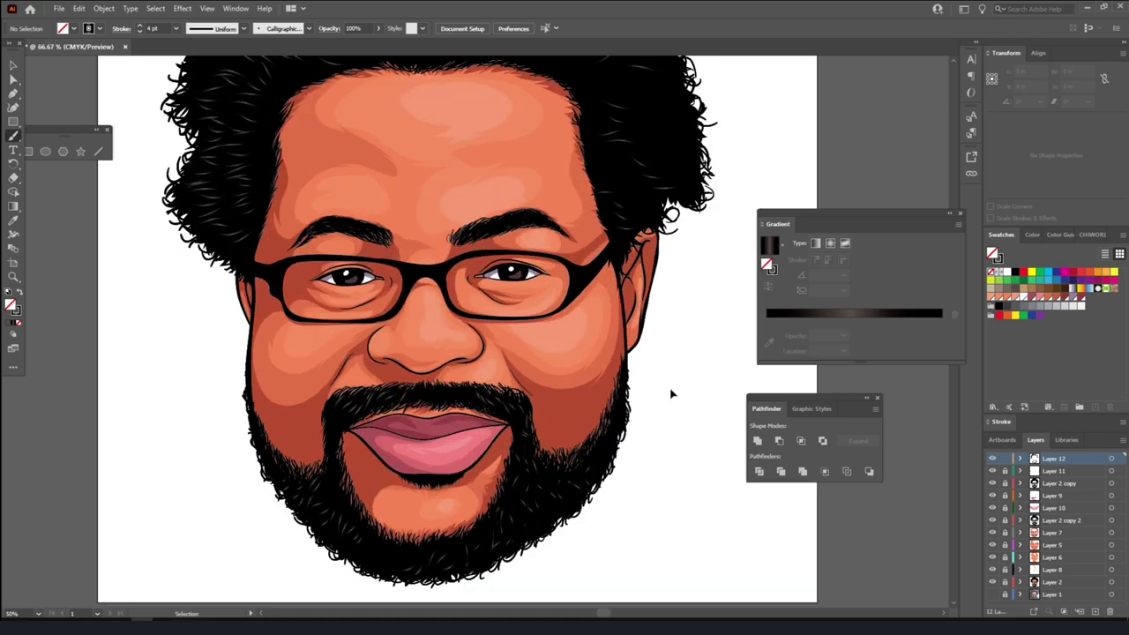
{"action": "scroll", "coordinate": [675, 388], "scroll_direction": "up", "scroll_amount": 2}
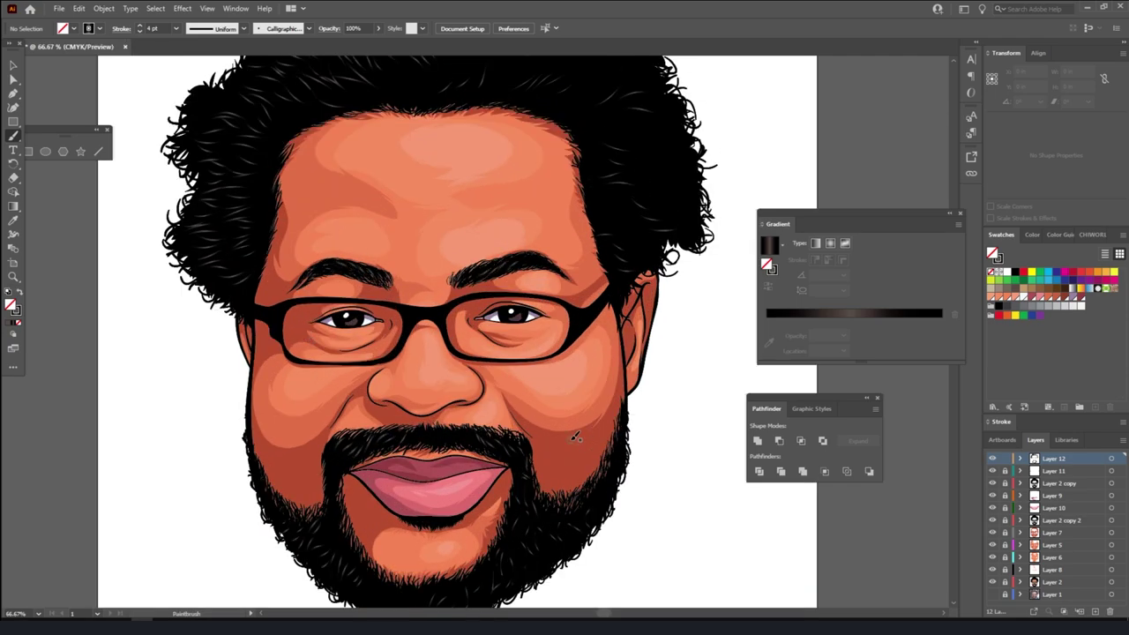
{"action": "key", "text": "ctrl+minus"}
{"action": "scroll", "coordinate": [697, 424], "scroll_direction": "up", "scroll_amount": 2}
{"action": "key", "text": "ctrl+equal"}
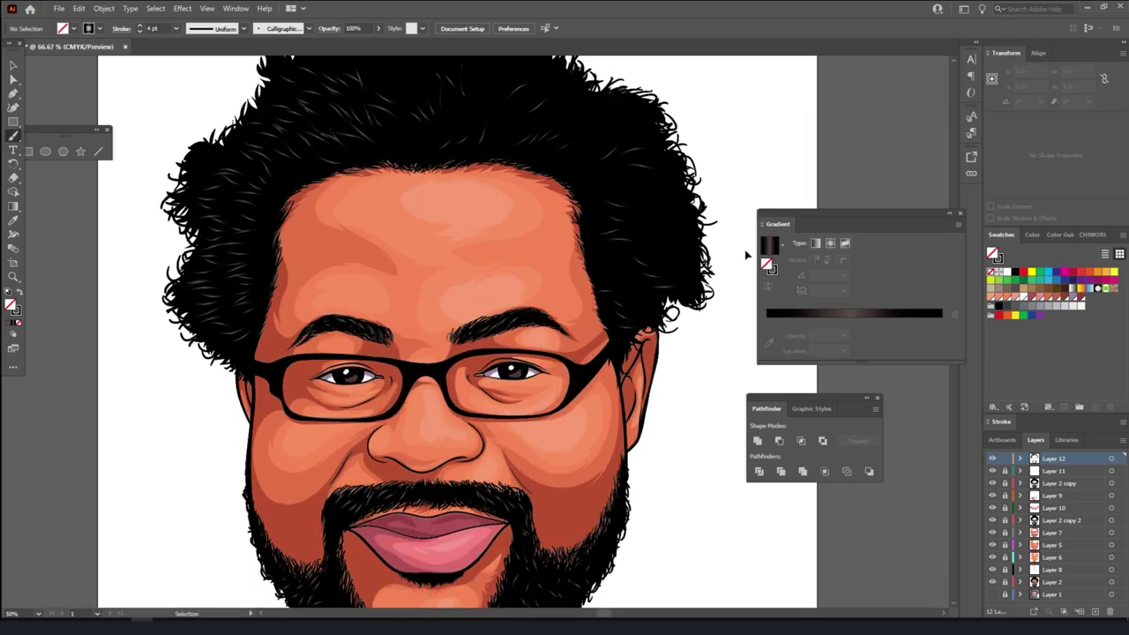
{"action": "scroll", "coordinate": [571, 159], "scroll_direction": "up", "scroll_amount": 2}
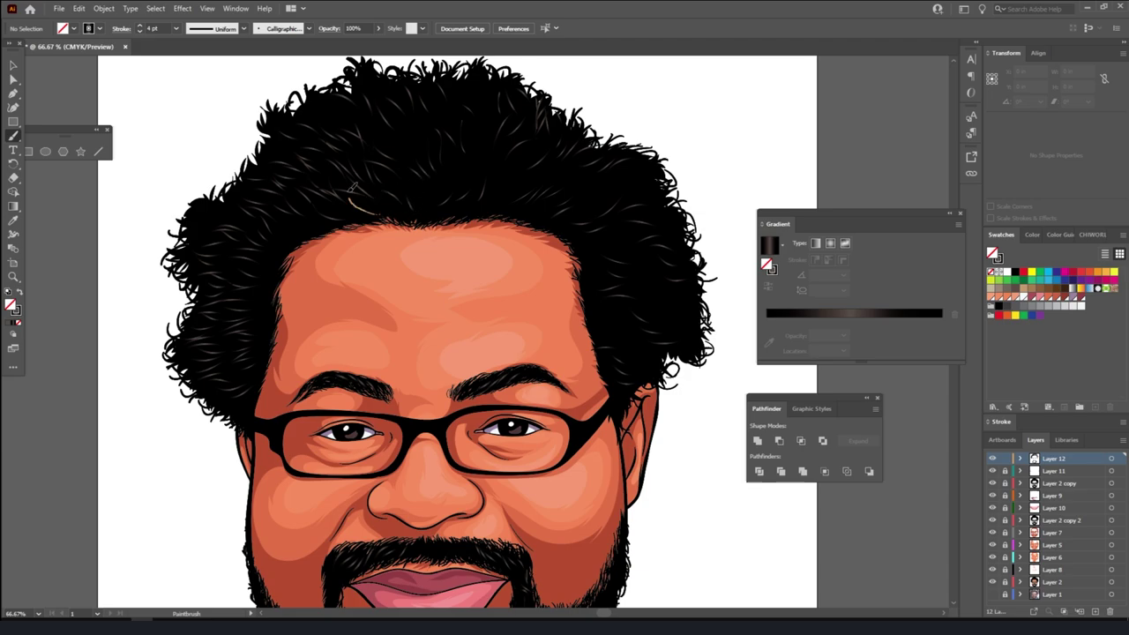
- Paint one more light strand in the upper hair and zoom out to the whole caricature
{"action": "left_click_drag", "start_coordinate": [349, 197], "coordinate": [342, 129]}
{"action": "key", "text": "ctrl+minus"}
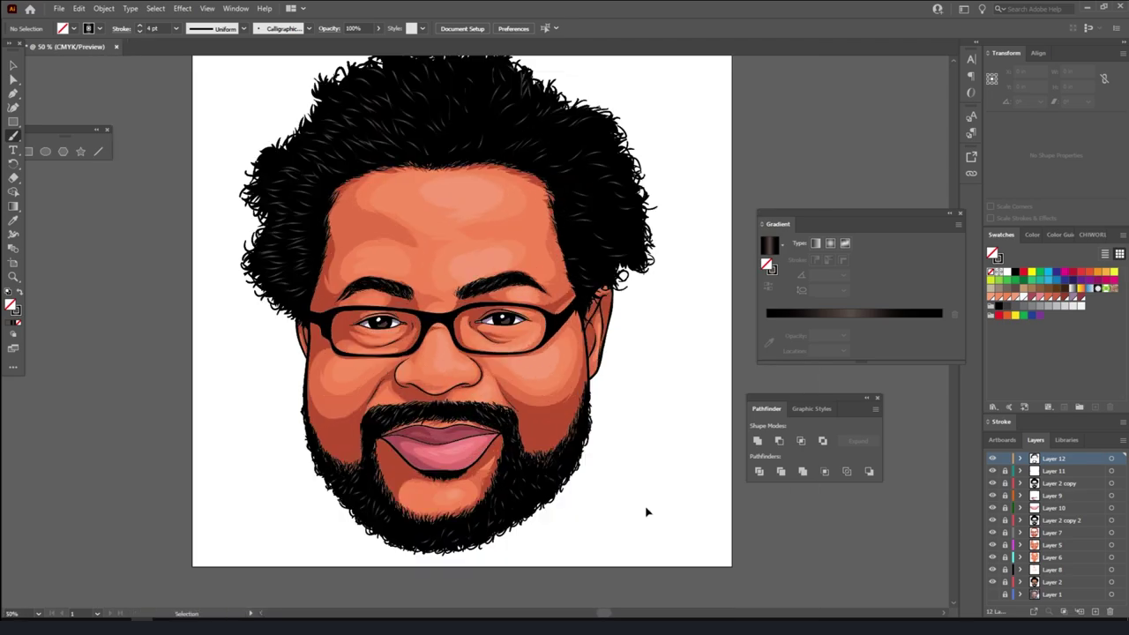
{"action": "left_click", "coordinate": [59, 8]}
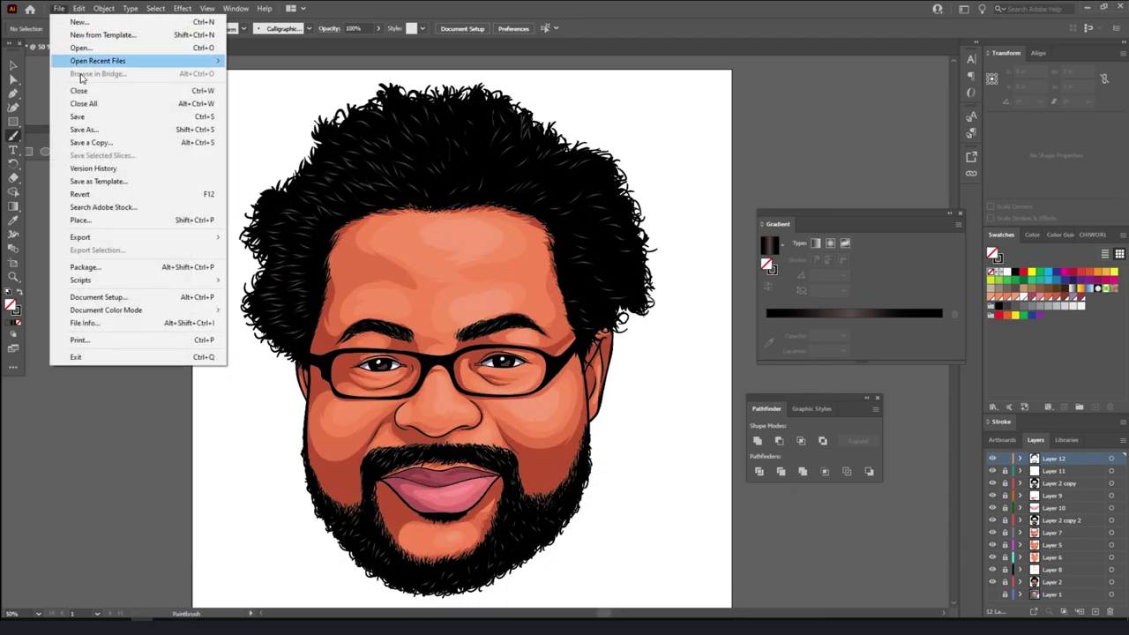